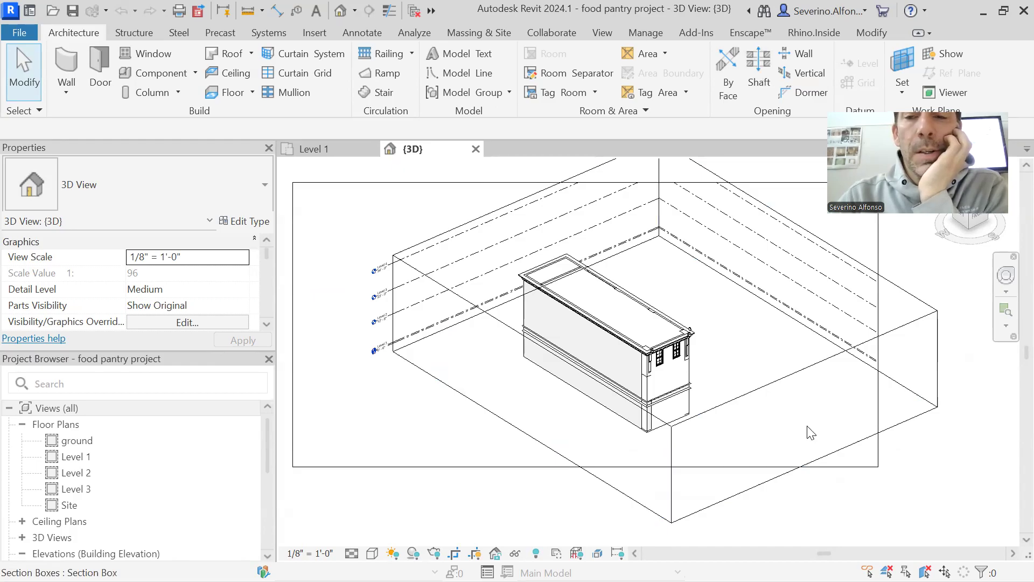
Expand the 3D Views group in the Project Browser and check the available 3D view creation options.
{"action": "scroll", "coordinate": [935, 423], "scroll_direction": "down", "scroll_amount": 1}
{"action": "middle_click_drag", "start_coordinate": [935, 422], "coordinate": [845, 427]}
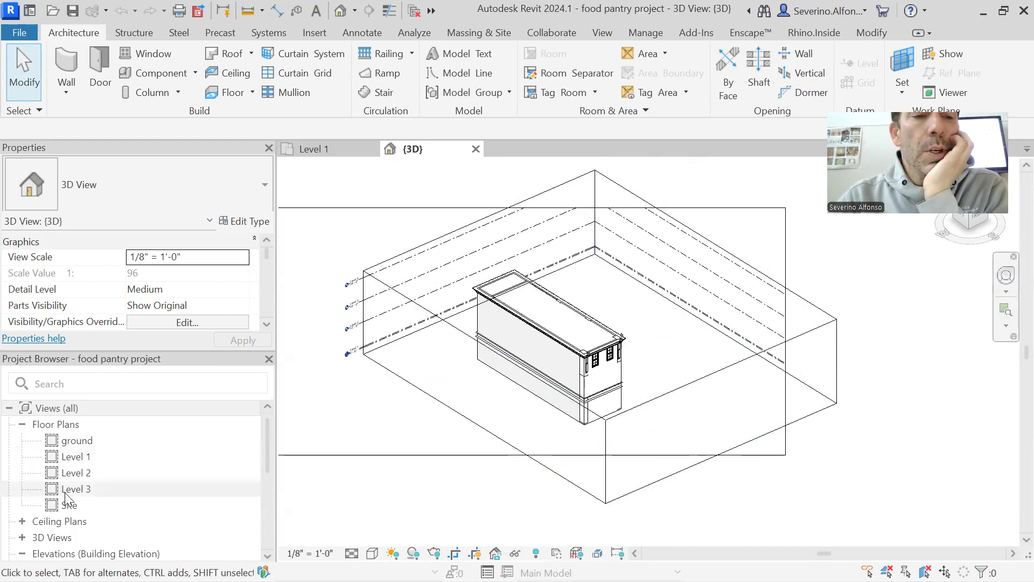
{"action": "left_click_drag", "start_coordinate": [266, 444], "coordinate": [275, 477]}
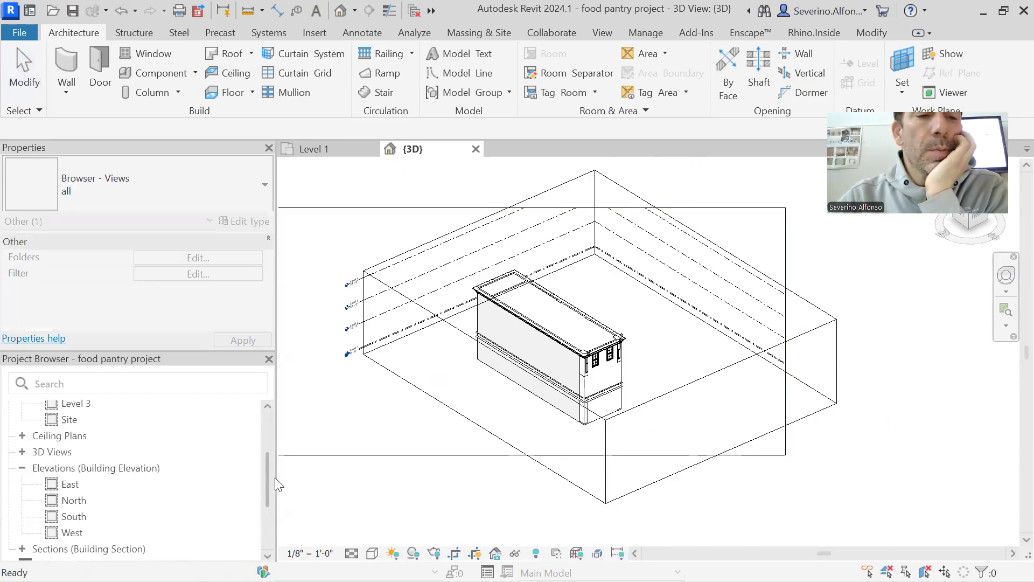
{"action": "double_click", "coordinate": [48, 460]}
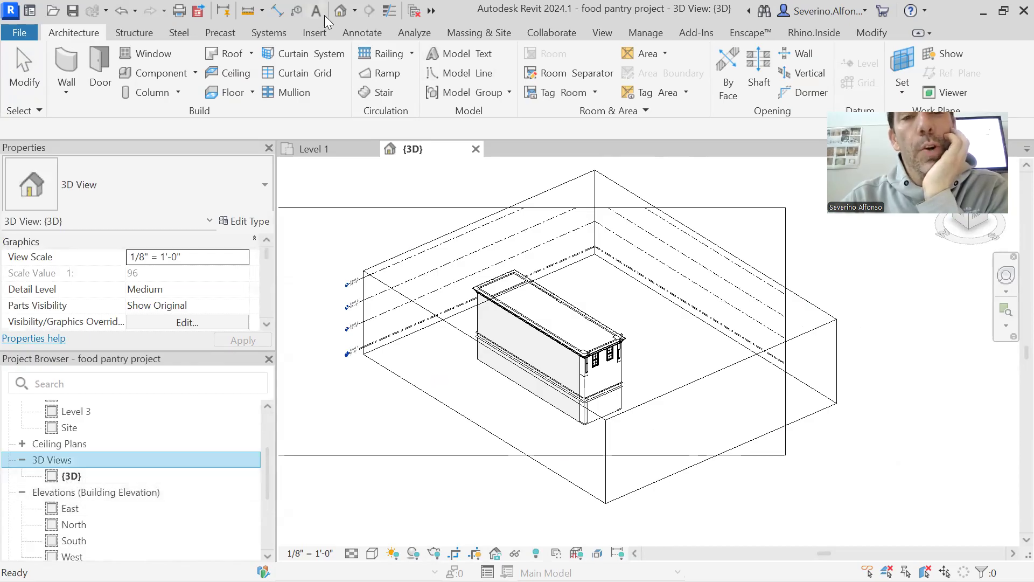
{"action": "left_click", "coordinate": [355, 10]}
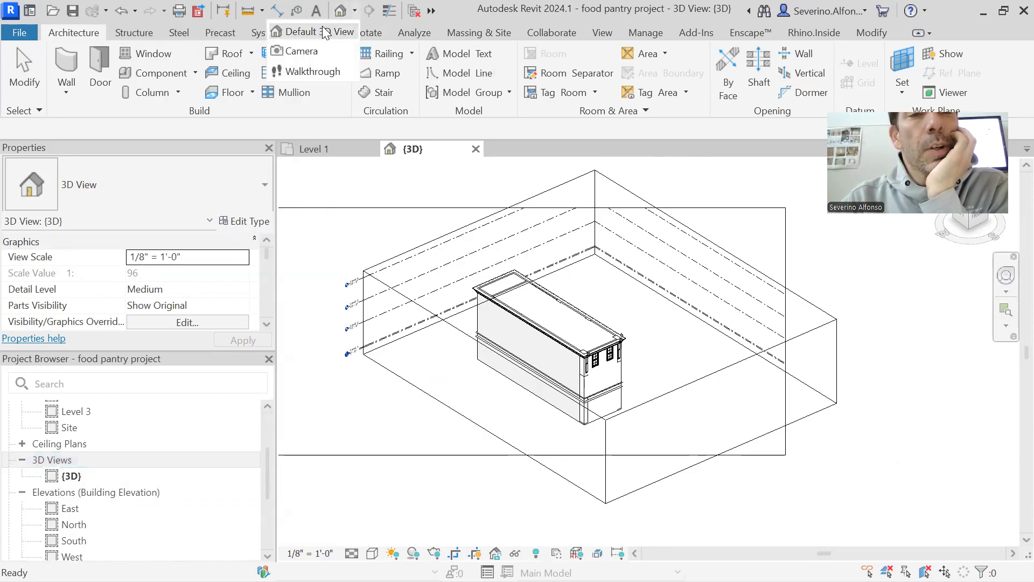
{"action": "left_click", "coordinate": [951, 400]}
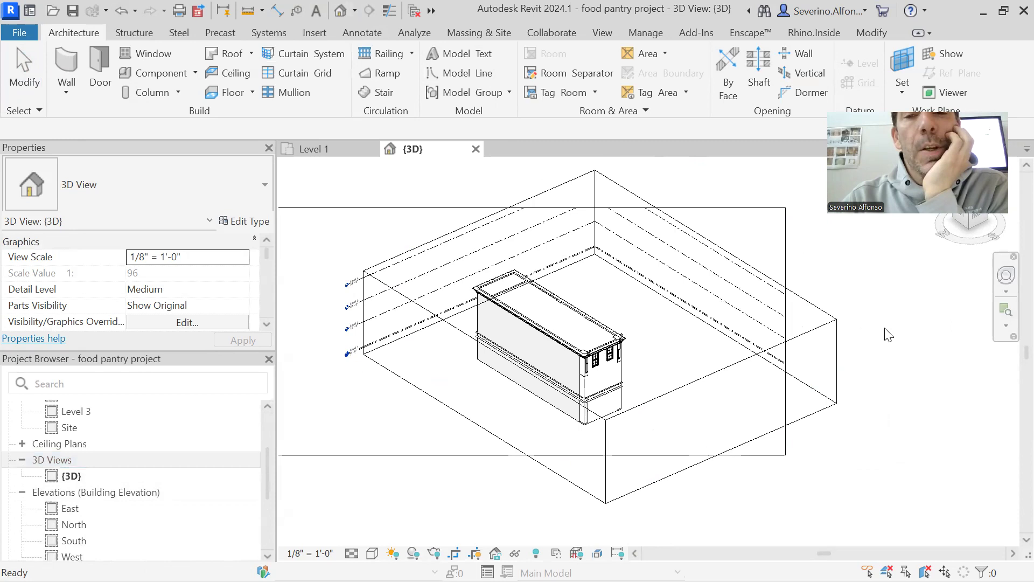
Select the section box around the building to inspect its extents and grips, and deselect it.
{"action": "scroll", "coordinate": [884, 344], "scroll_direction": "down", "scroll_amount": 3}
{"action": "middle_click_drag", "start_coordinate": [905, 353], "coordinate": [861, 364]}
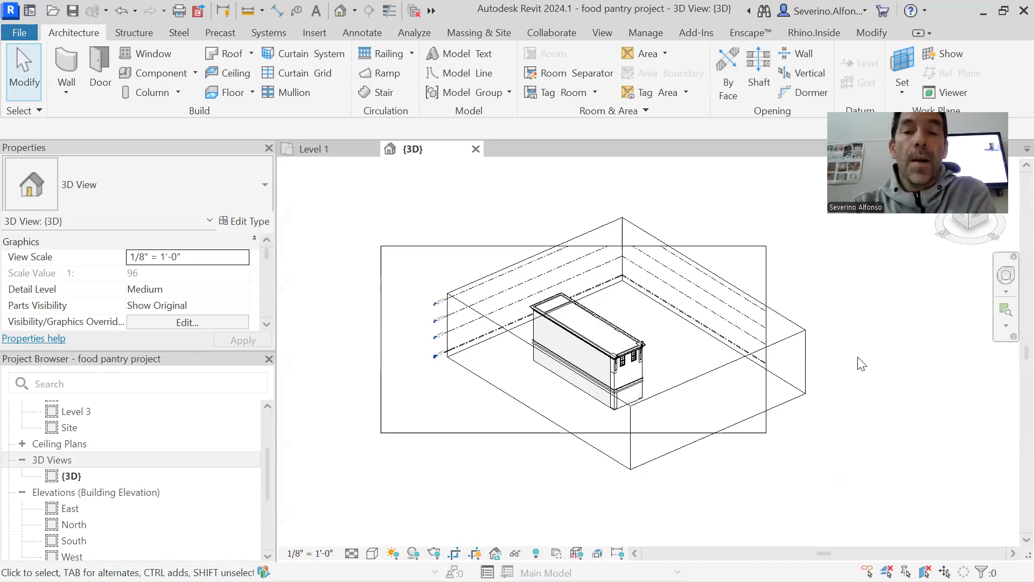
{"action": "left_click", "coordinate": [790, 337]}
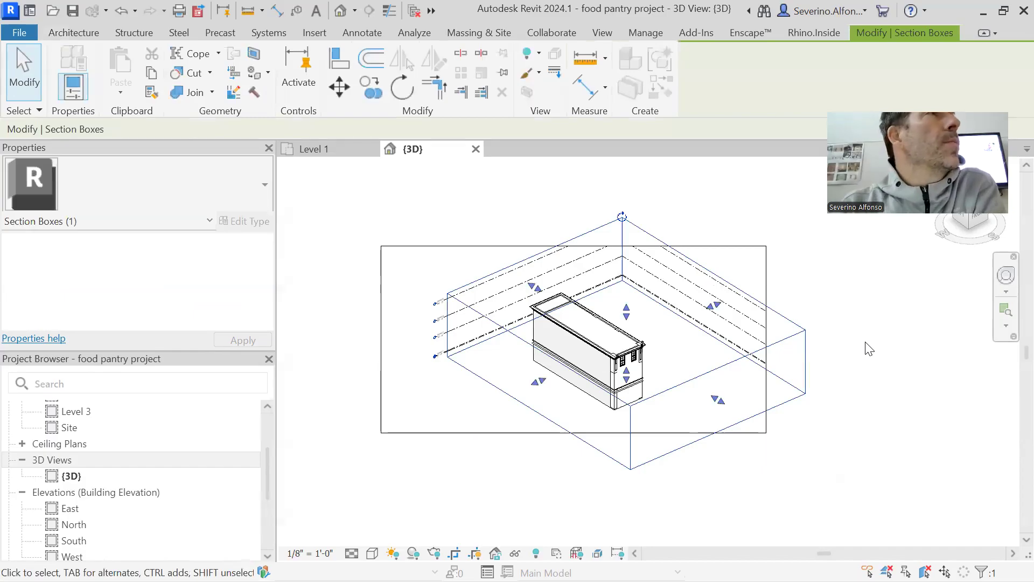
{"action": "left_click", "coordinate": [868, 349]}
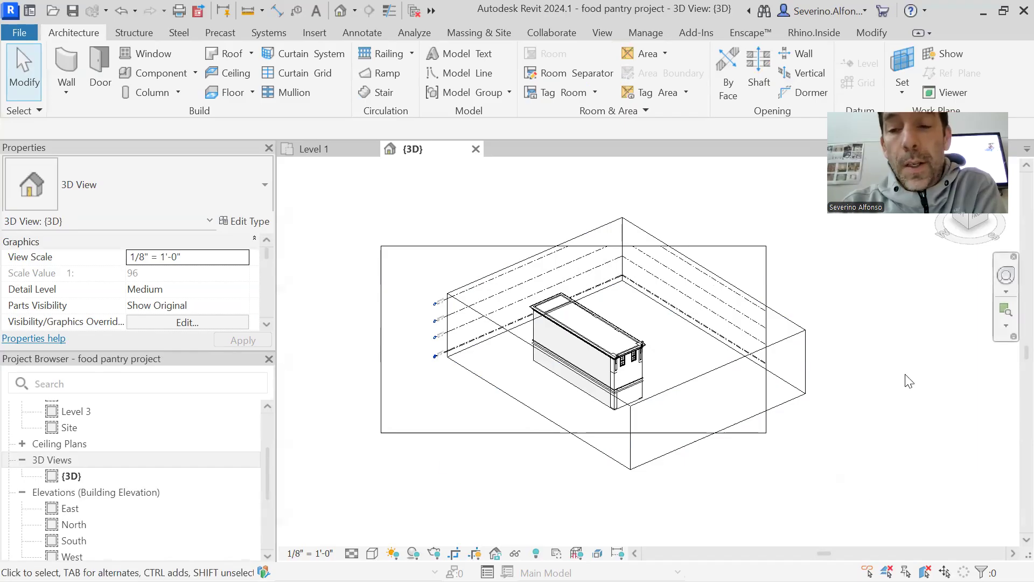
Turn off the Section Box property of the {3D} view and enable it again.
{"action": "scroll", "coordinate": [266, 290], "scroll_direction": "down", "scroll_amount": 2}
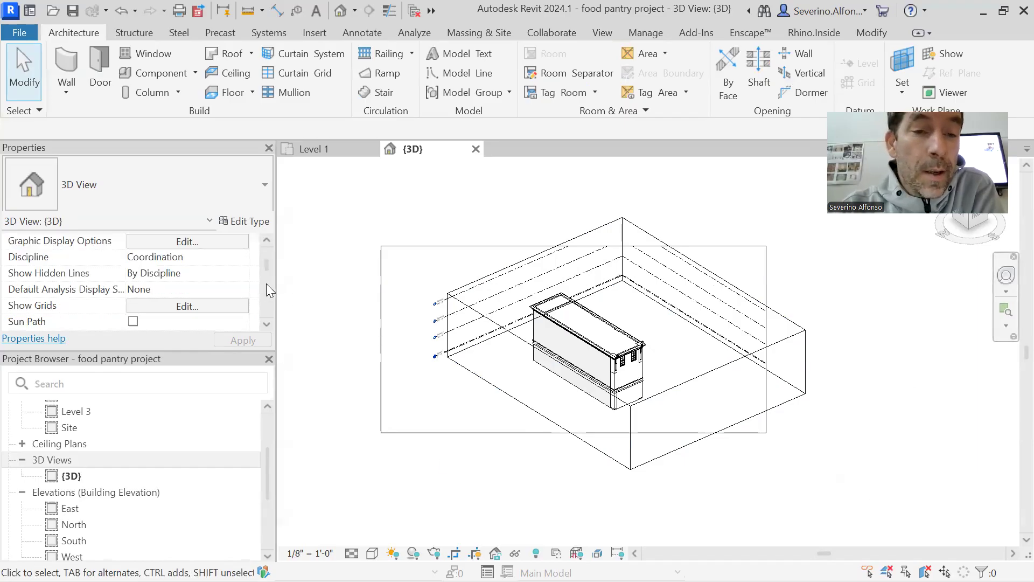
{"action": "left_click_drag", "start_coordinate": [265, 269], "coordinate": [268, 287]}
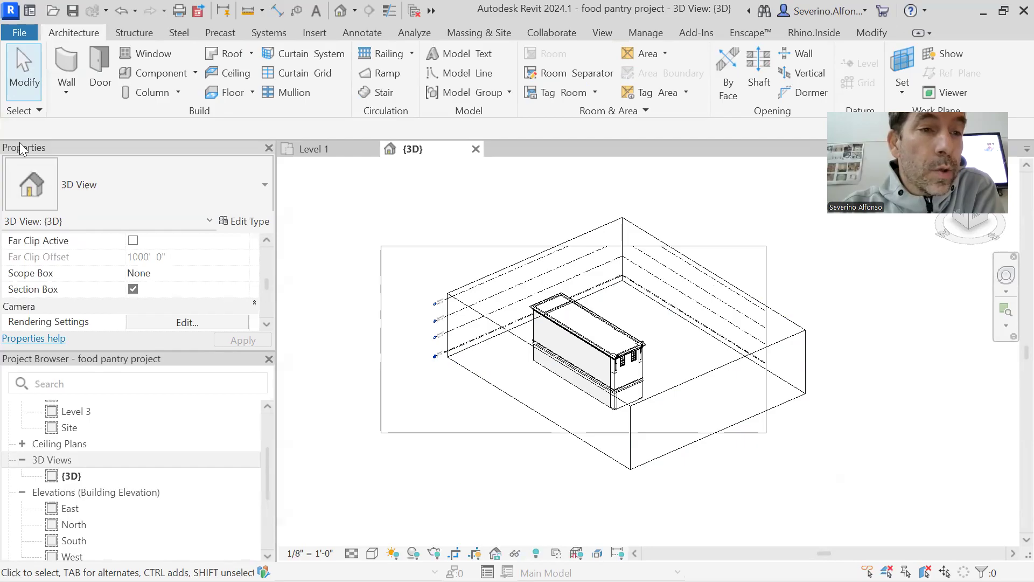
{"action": "left_click", "coordinate": [133, 289]}
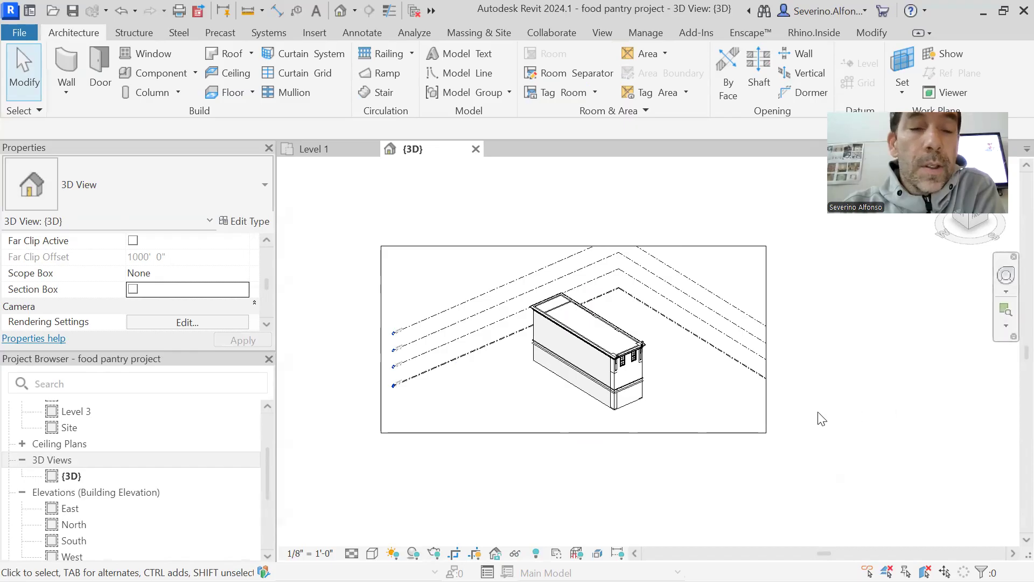
{"action": "left_click", "coordinate": [133, 290]}
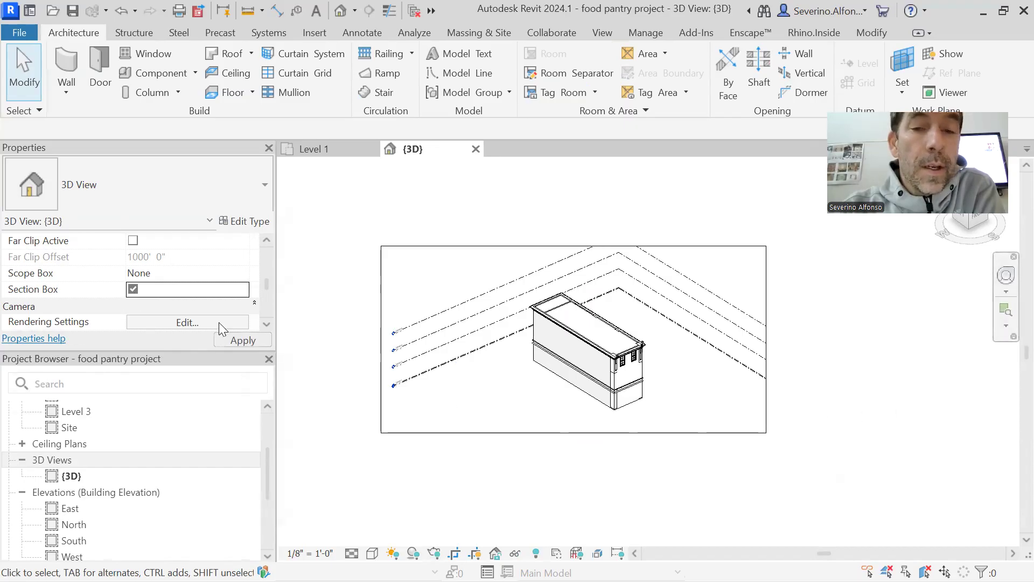
Pull the section box faces inward so they cut through the building's front and long side, exposing the interior floors.
{"action": "left_click", "coordinate": [803, 341]}
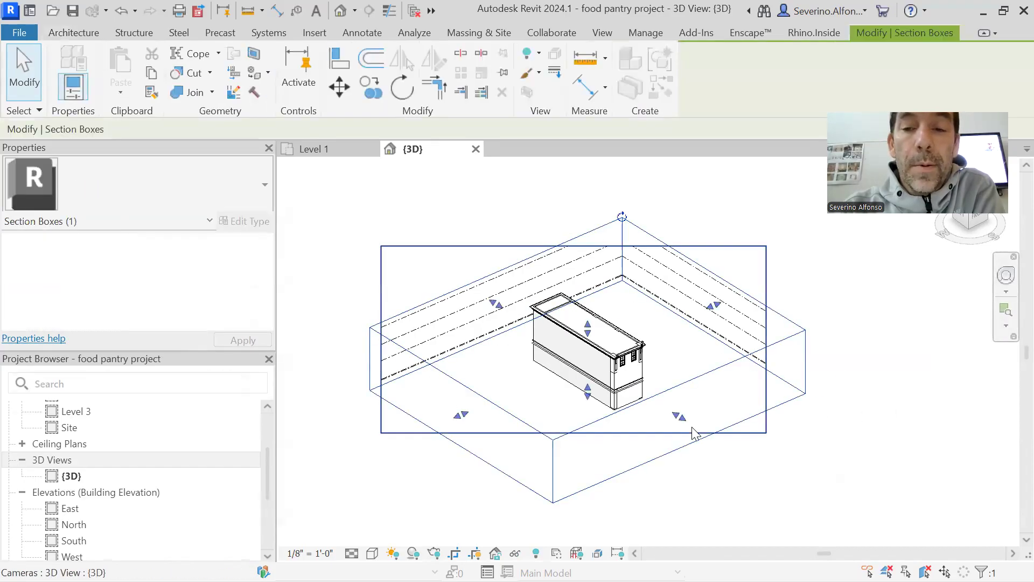
{"action": "left_click_drag", "start_coordinate": [681, 418], "coordinate": [592, 366]}
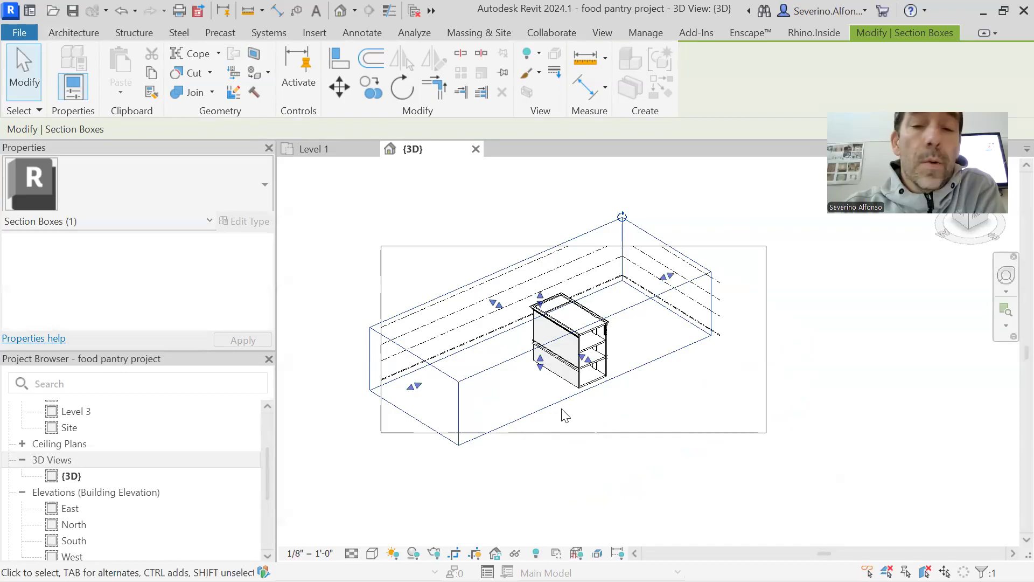
{"action": "left_click_drag", "start_coordinate": [415, 387], "coordinate": [559, 322]}
{"action": "left_click_drag", "start_coordinate": [580, 371], "coordinate": [571, 372]}
{"action": "mouse_move", "coordinate": [607, 271]}
{"action": "left_mouse_down"}
{"action": "mouse_move", "coordinate": [608, 308]}
{"action": "mouse_move", "coordinate": [608, 271]}
{"action": "left_mouse_up"}
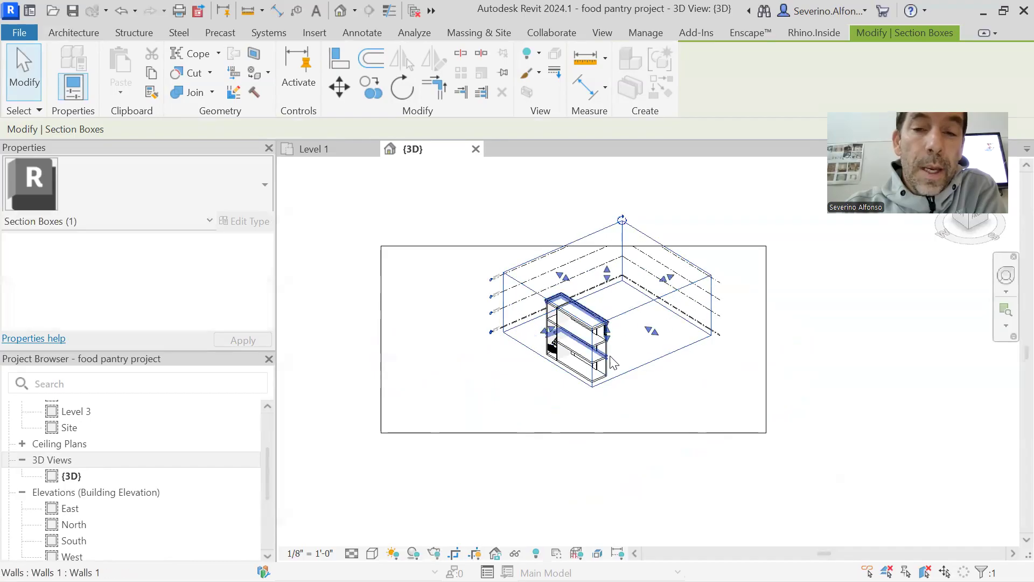
Examine the Hide in View options for the section box and dismiss them without hiding anything.
{"action": "left_click", "coordinate": [624, 492]}
{"action": "left_click", "coordinate": [645, 307]}
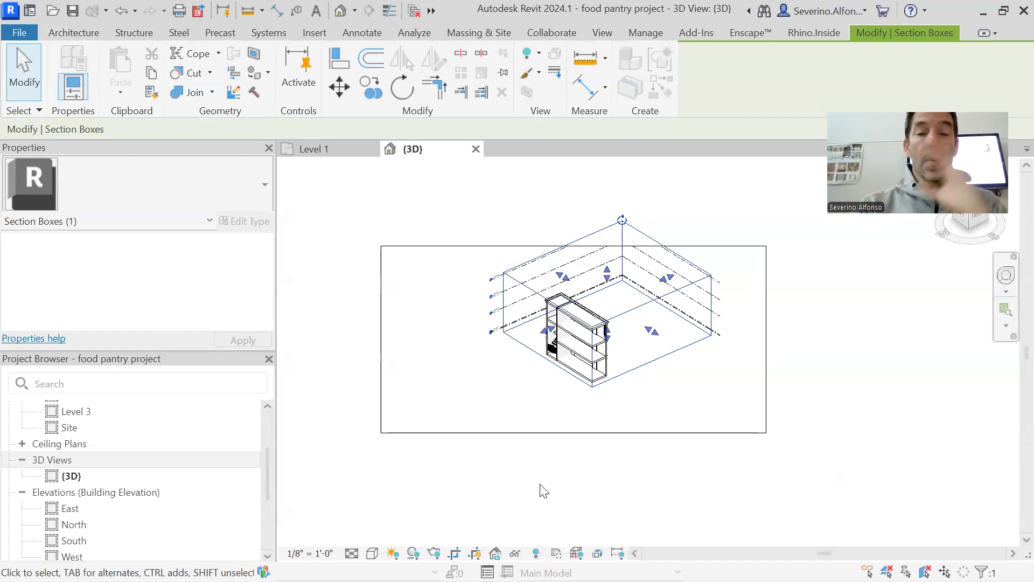
{"action": "right_click", "coordinate": [631, 306]}
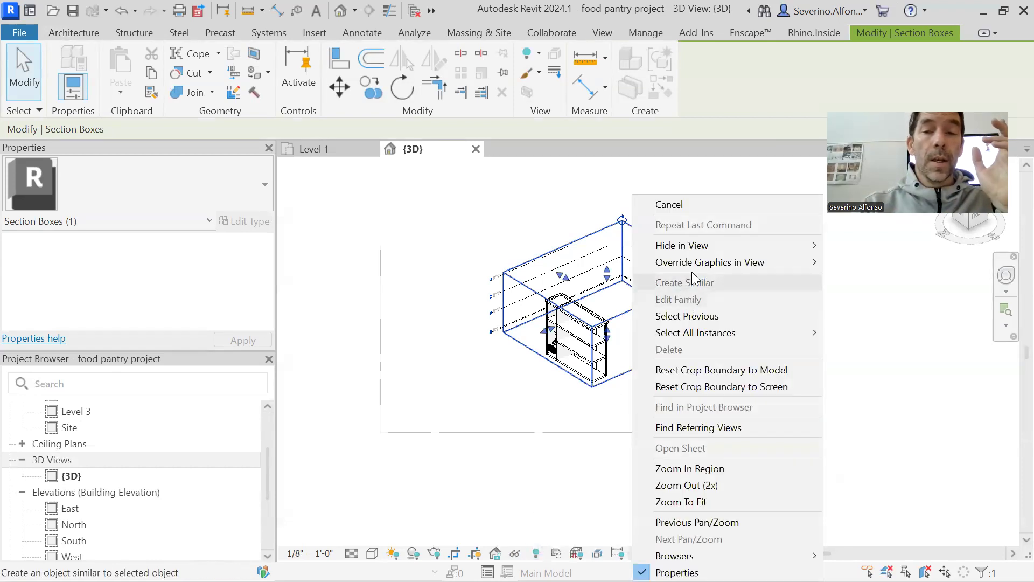
{"action": "mouse_move", "coordinate": [691, 247]}
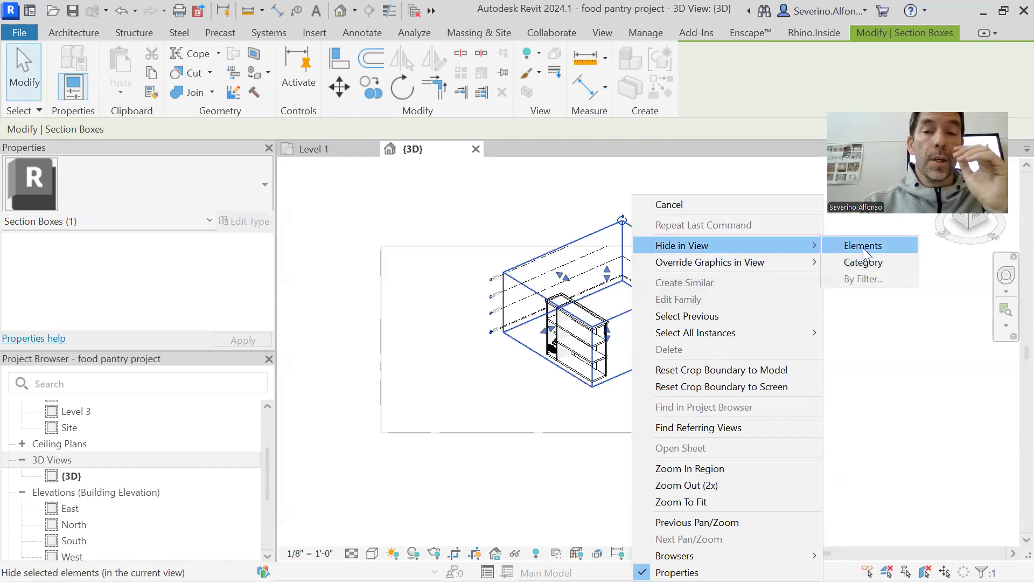
{"action": "left_click", "coordinate": [914, 434]}
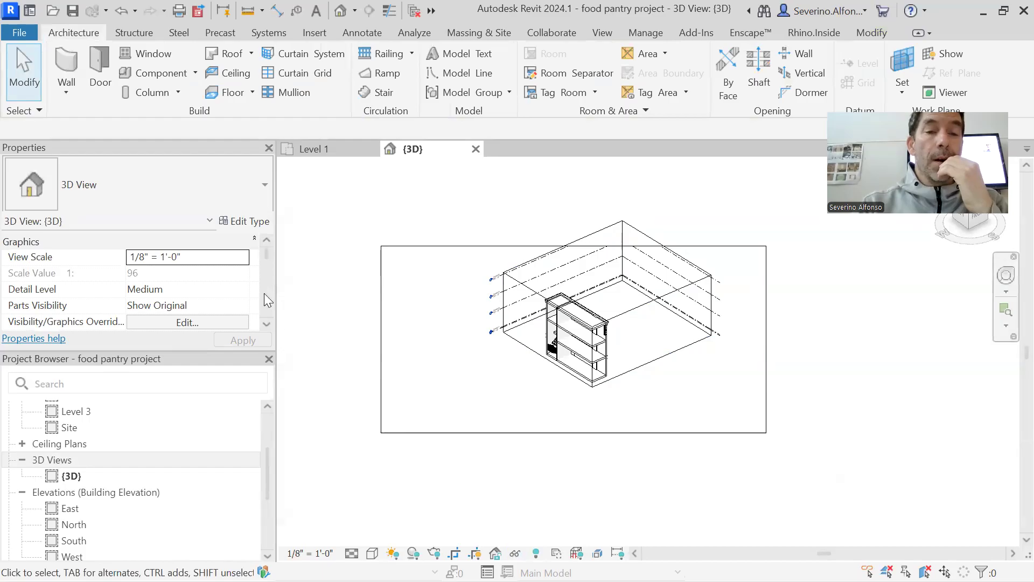
Turn off the Section Box in the {3D} view's properties.
{"action": "scroll", "coordinate": [263, 289], "scroll_direction": "down", "scroll_amount": 3}
{"action": "scroll", "coordinate": [264, 290], "scroll_direction": "down", "scroll_amount": 2}
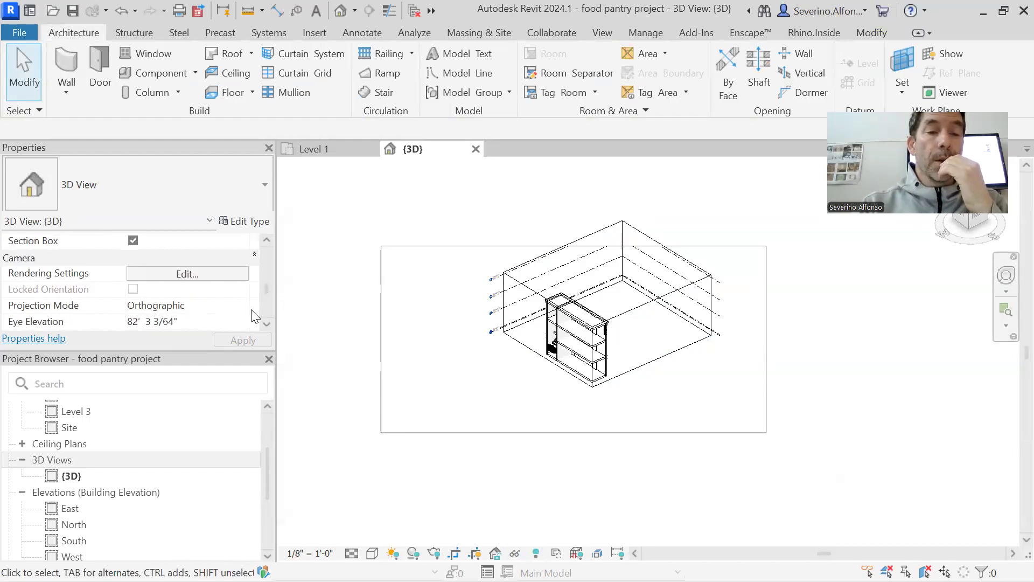
{"action": "scroll", "coordinate": [265, 303], "scroll_direction": "down", "scroll_amount": 2}
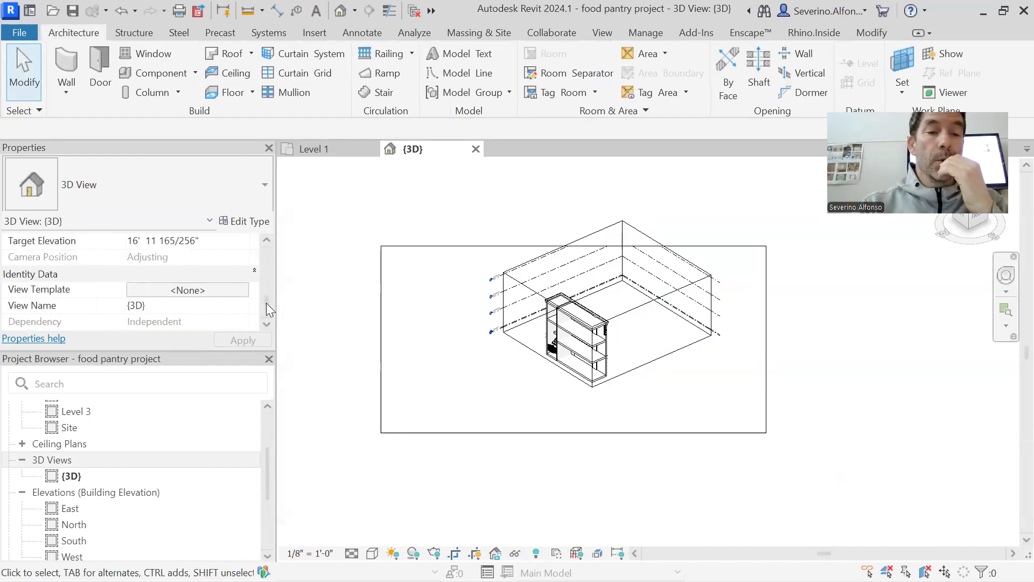
{"action": "scroll", "coordinate": [265, 303], "scroll_direction": "down", "scroll_amount": 1}
{"action": "scroll", "coordinate": [265, 292], "scroll_direction": "up", "scroll_amount": 3}
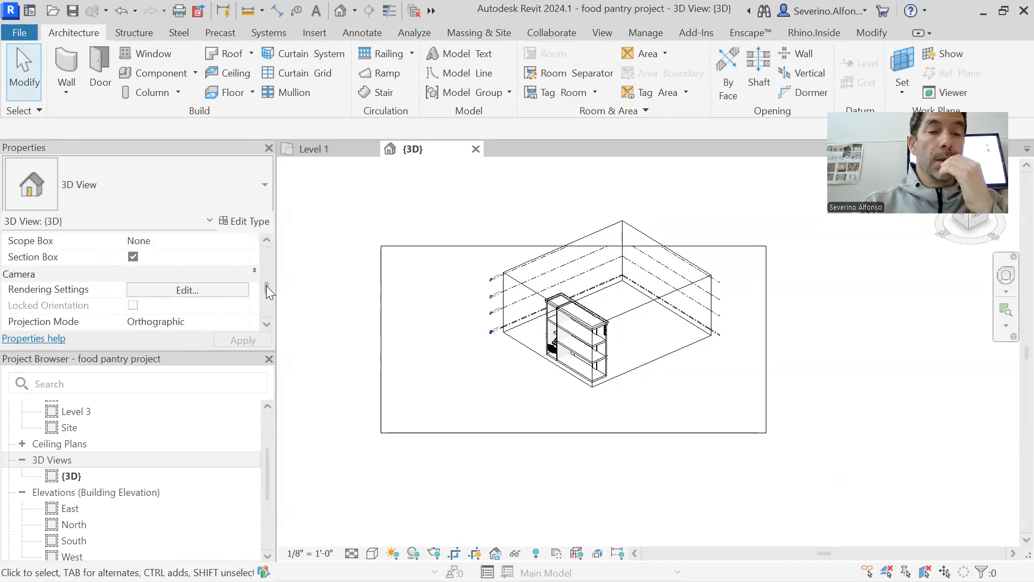
{"action": "left_click", "coordinate": [133, 257]}
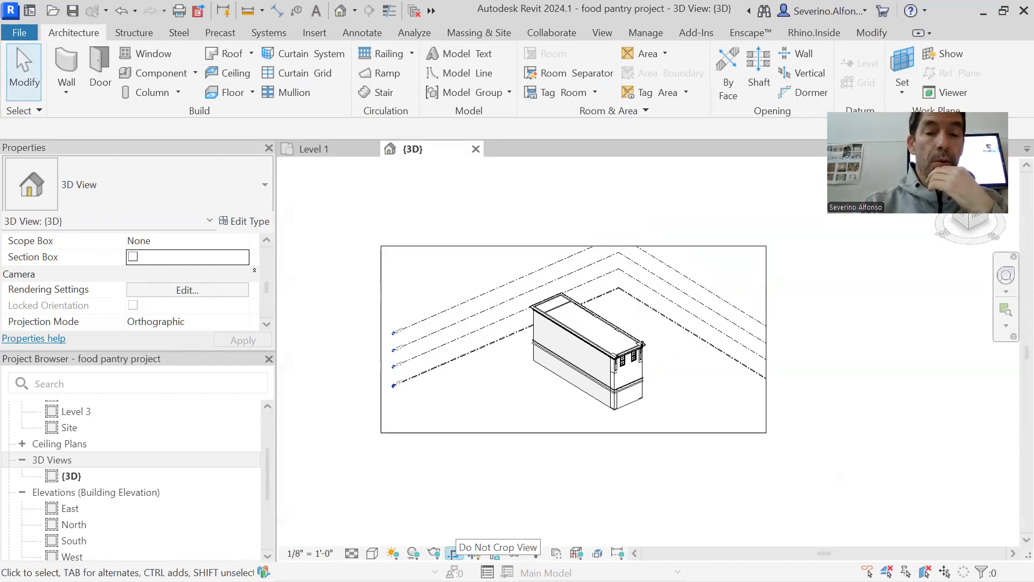
Disable Crop View to see the level lines beyond the crop boundary, and switch cropping back on.
{"action": "left_click", "coordinate": [455, 552]}
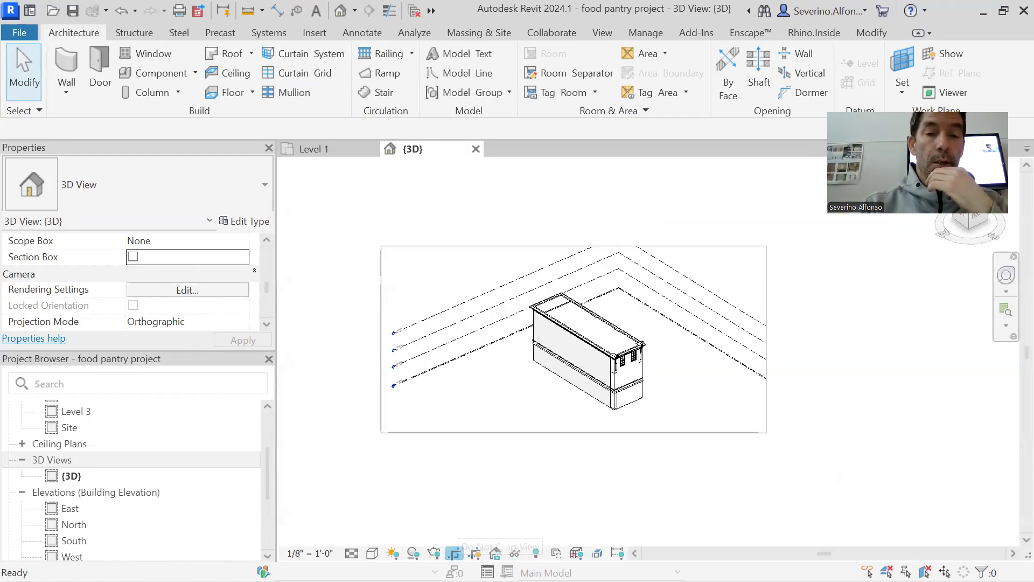
{"action": "left_click", "coordinate": [454, 553]}
{"action": "scroll", "coordinate": [797, 342], "scroll_direction": "up", "scroll_amount": 3}
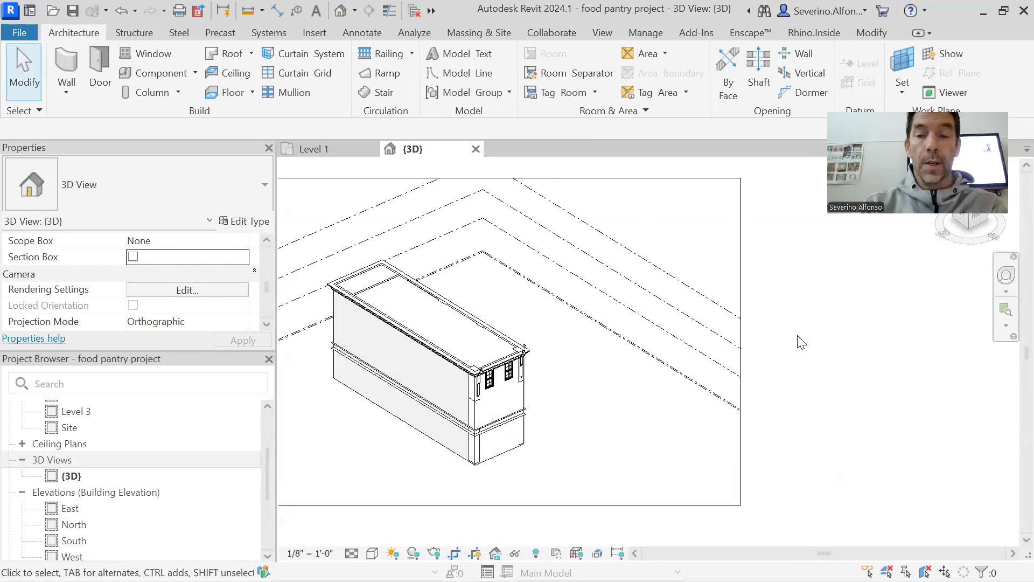
{"action": "left_click", "coordinate": [455, 553]}
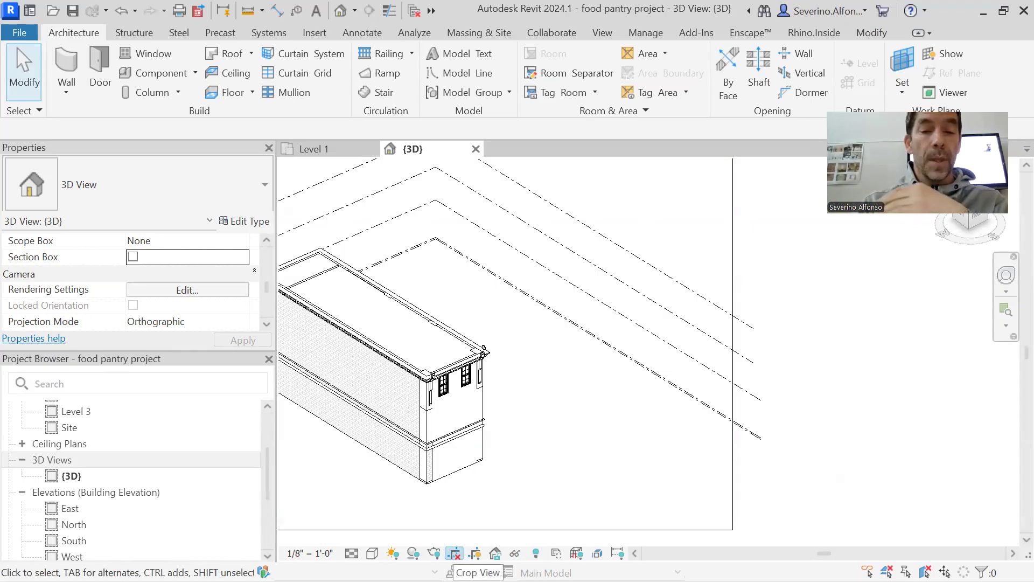
{"action": "left_click", "coordinate": [454, 553]}
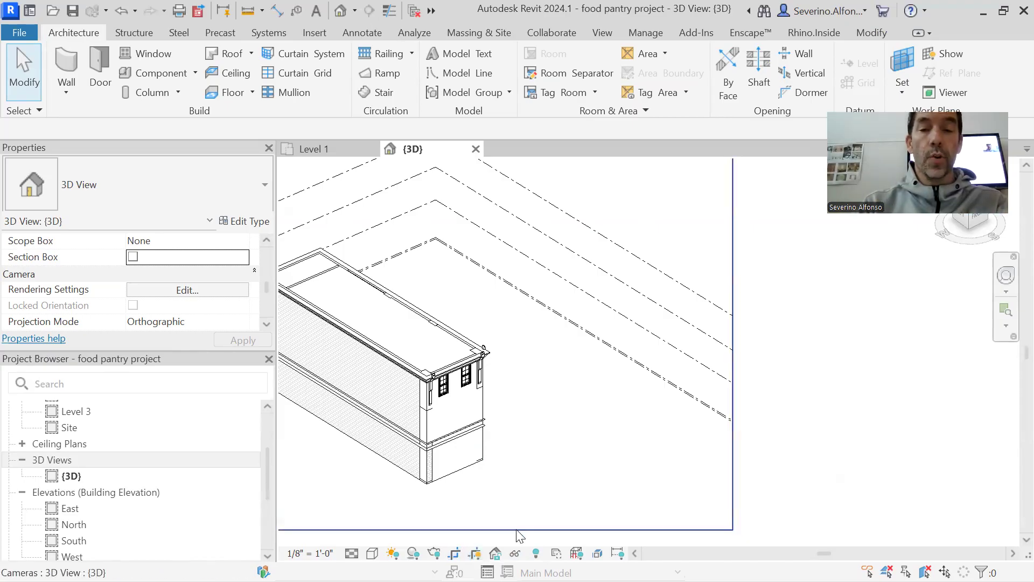
Hide the crop region of the {3D} view and turn off view cropping.
{"action": "scroll", "coordinate": [774, 328], "scroll_direction": "down", "scroll_amount": 1}
{"action": "left_click", "coordinate": [474, 553]}
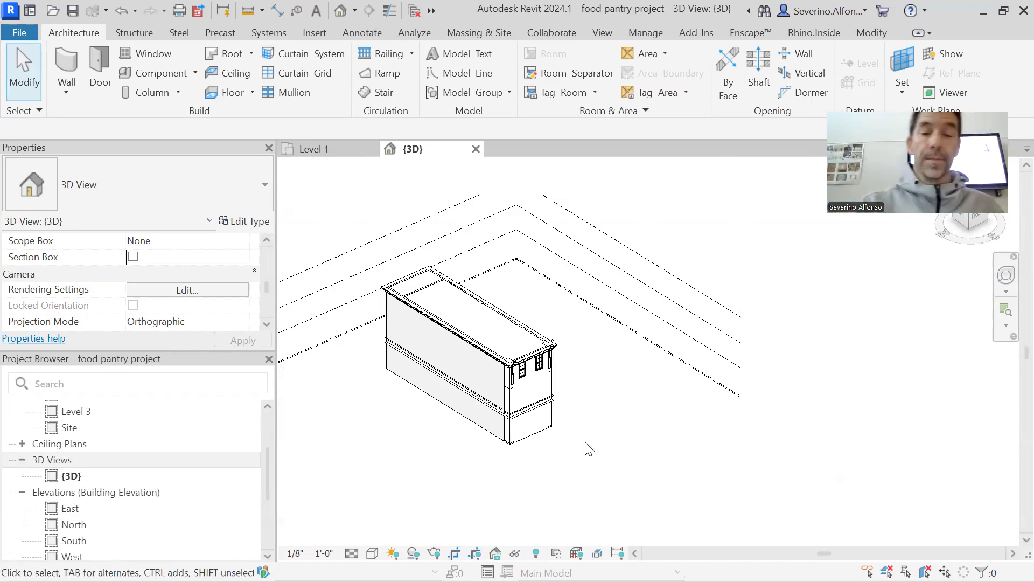
{"action": "left_click", "coordinate": [455, 554]}
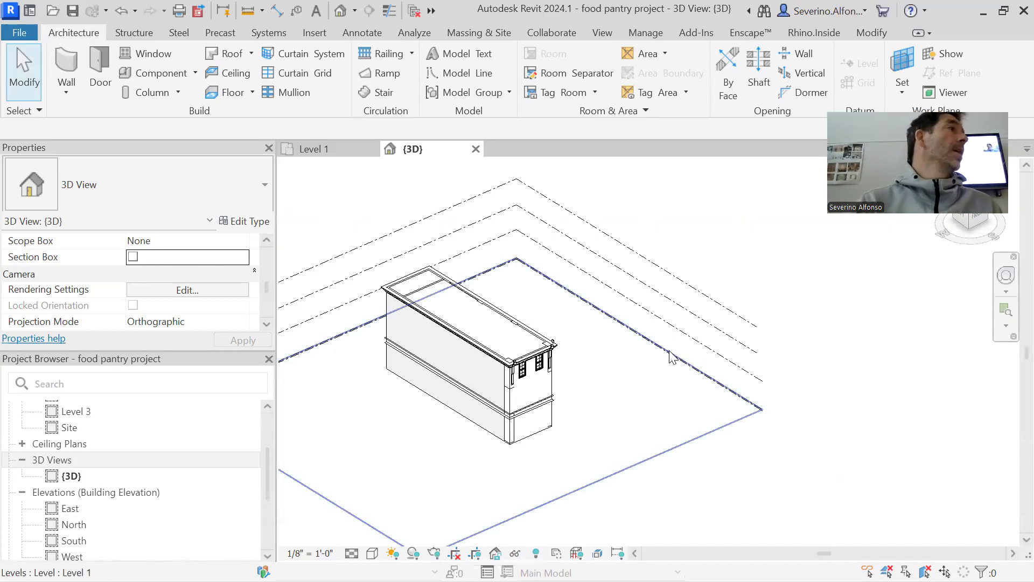
Examine the level markers and elevations beside the building in the 3D view, from Level 1 to Level 4.
{"action": "scroll", "coordinate": [790, 313], "scroll_direction": "down", "scroll_amount": 2}
{"action": "middle_click_drag", "start_coordinate": [680, 471], "coordinate": [702, 449]}
{"action": "scroll", "coordinate": [328, 295], "scroll_direction": "up", "scroll_amount": 2}
{"action": "scroll", "coordinate": [370, 360], "scroll_direction": "up", "scroll_amount": 2}
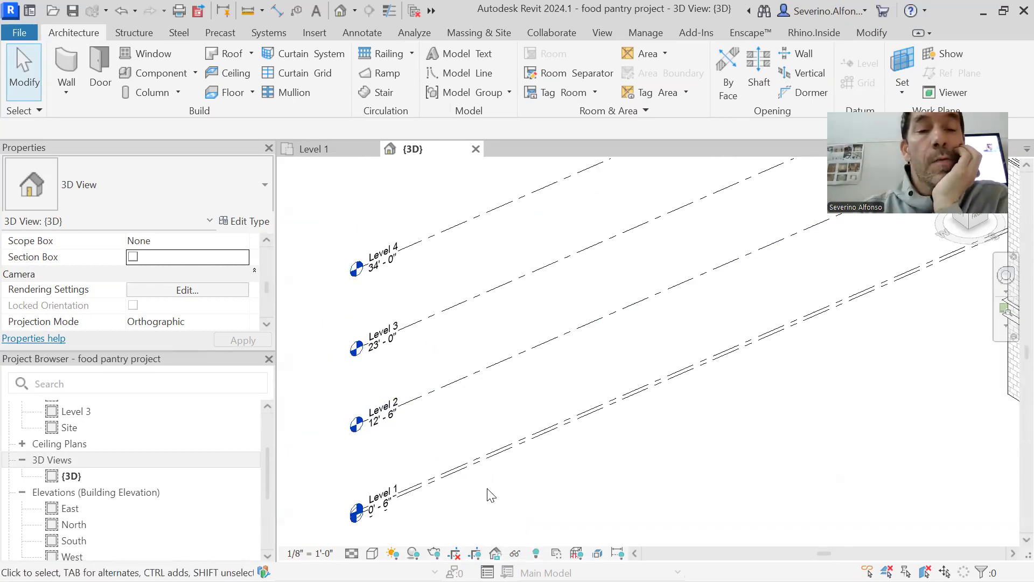
{"action": "left_click", "coordinate": [390, 272]}
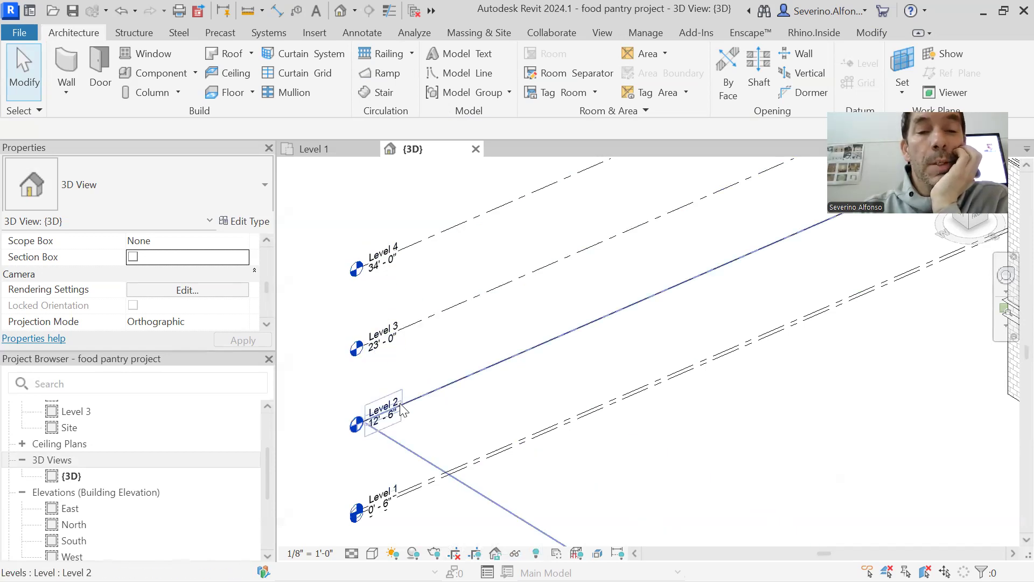
{"action": "left_click", "coordinate": [412, 447]}
Inspect the Level 2 marker's name and elevation up close, and compare it with the neighbouring level markers.
{"action": "scroll", "coordinate": [383, 451], "scroll_direction": "up", "scroll_amount": 2}
{"action": "scroll", "coordinate": [384, 452], "scroll_direction": "up", "scroll_amount": 3}
{"action": "middle_click_drag", "start_coordinate": [363, 478], "coordinate": [572, 411]}
{"action": "scroll", "coordinate": [568, 408], "scroll_direction": "down", "scroll_amount": 1}
{"action": "scroll", "coordinate": [651, 409], "scroll_direction": "down", "scroll_amount": 2}
{"action": "middle_click_drag", "start_coordinate": [669, 418], "coordinate": [534, 428]}
{"action": "scroll", "coordinate": [484, 379], "scroll_direction": "up", "scroll_amount": 2}
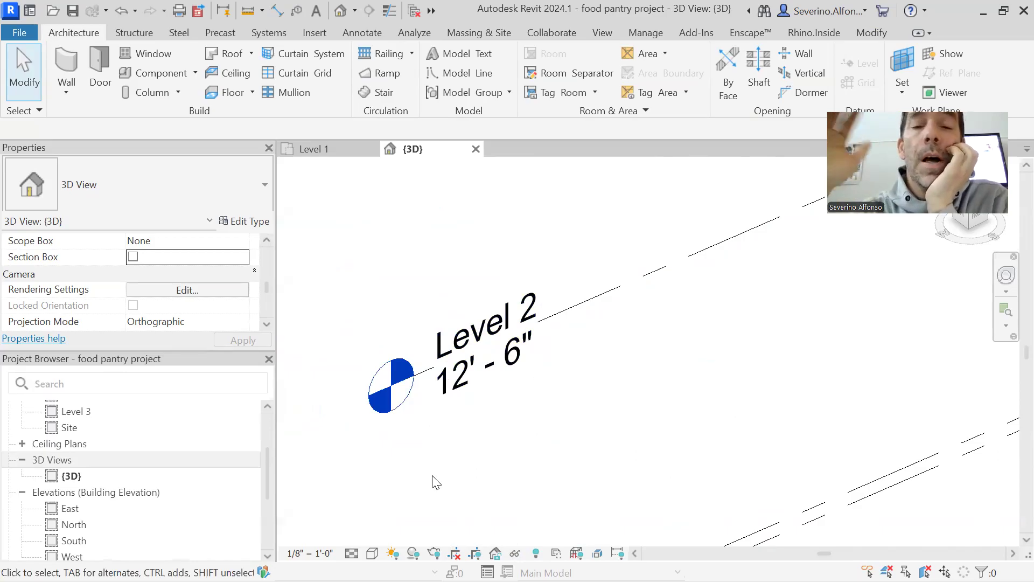
{"action": "scroll", "coordinate": [436, 482], "scroll_direction": "up", "scroll_amount": 1}
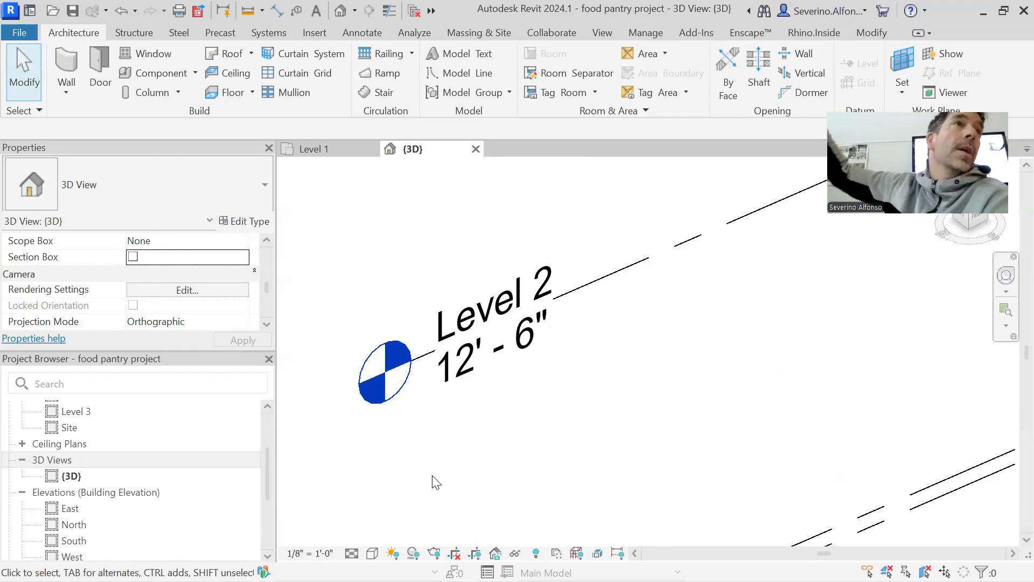
{"action": "scroll", "coordinate": [521, 371], "scroll_direction": "down", "scroll_amount": 4}
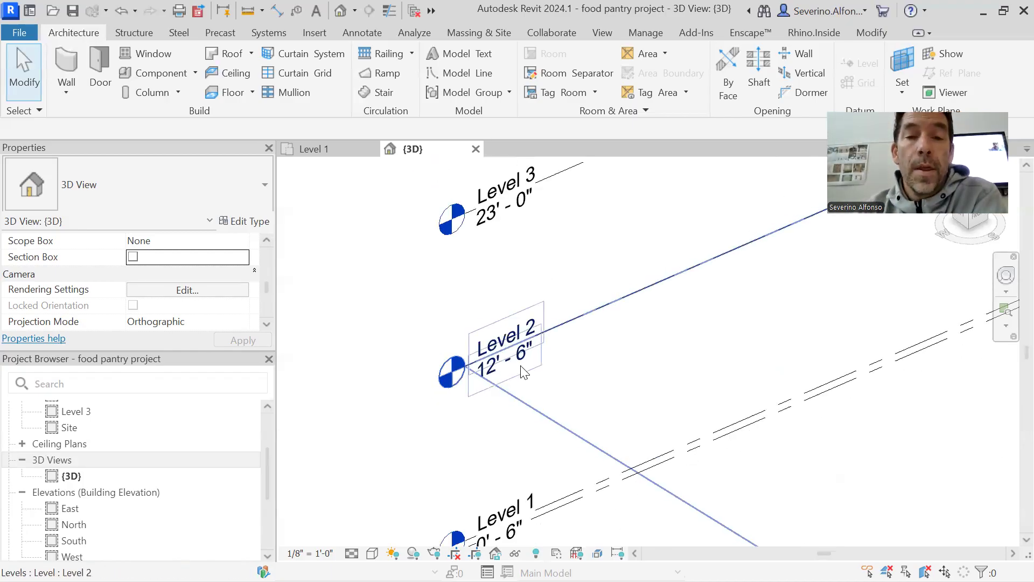
{"action": "middle_click_drag", "start_coordinate": [545, 267], "coordinate": [397, 318]}
{"action": "scroll", "coordinate": [398, 318], "scroll_direction": "down", "scroll_amount": 2}
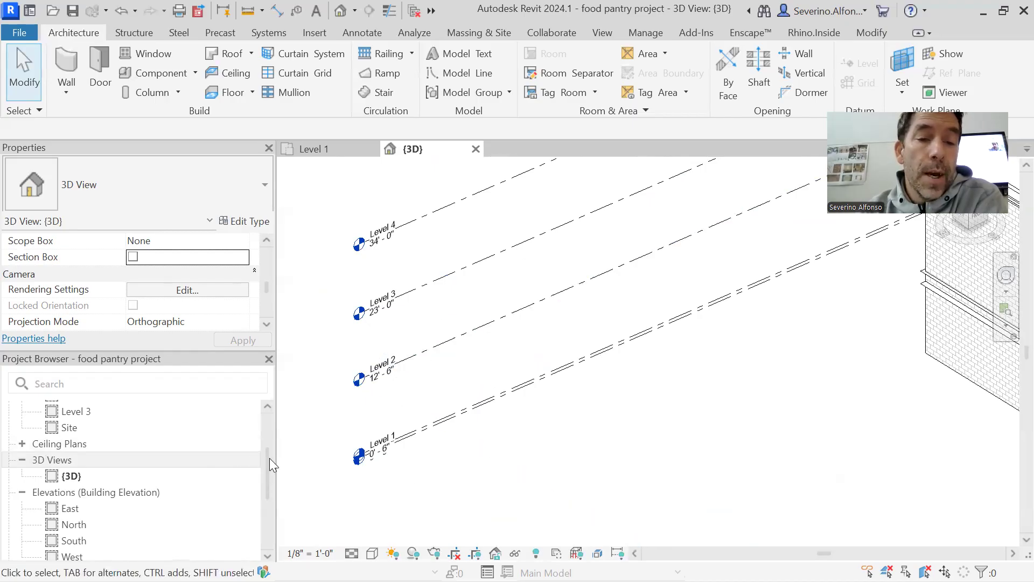
Look through the project's view list and open the Level 1 floor plan.
{"action": "scroll", "coordinate": [111, 494], "scroll_direction": "down", "scroll_amount": 2}
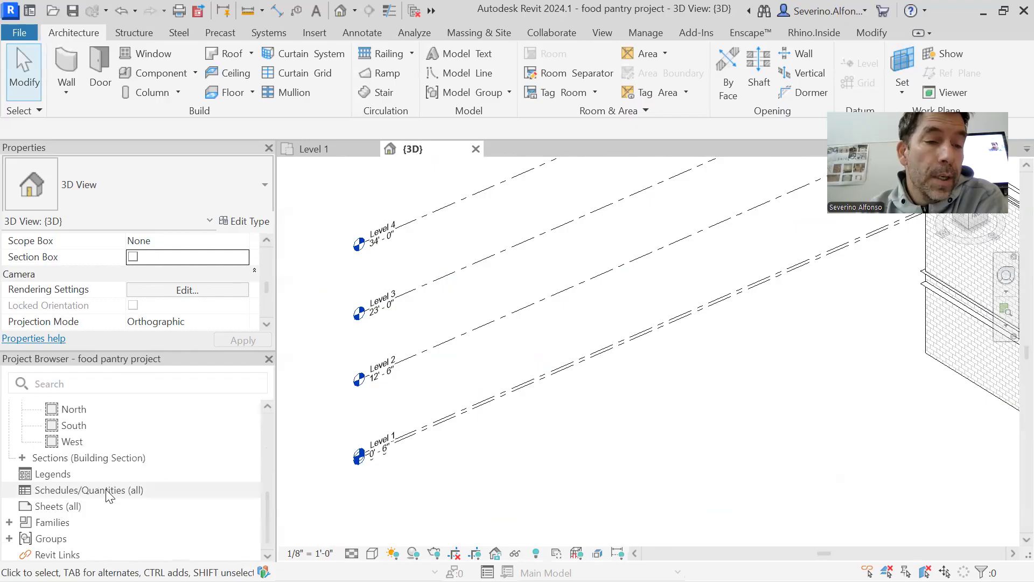
{"action": "scroll", "coordinate": [111, 494], "scroll_direction": "up", "scroll_amount": 2}
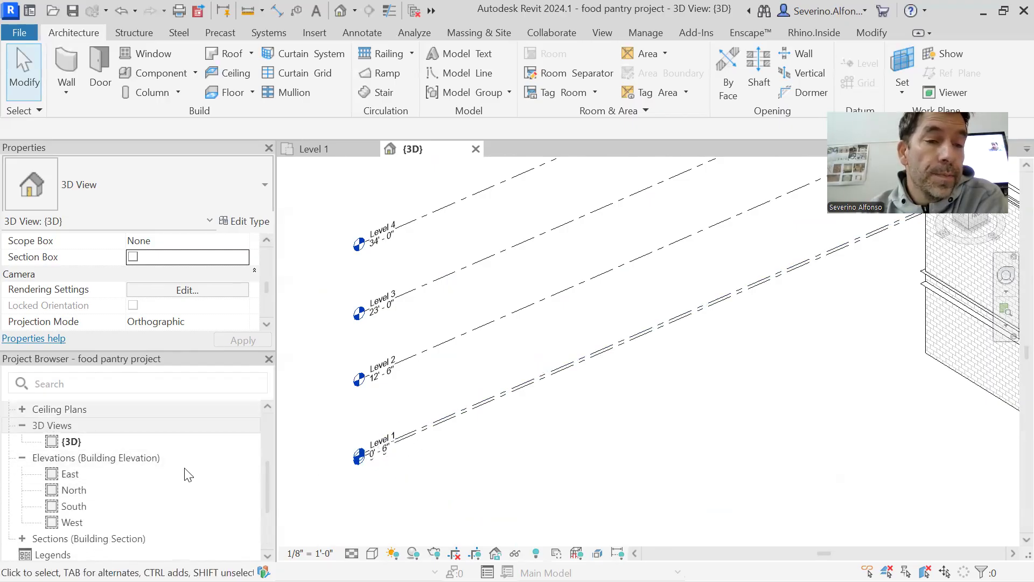
{"action": "left_click", "coordinate": [267, 450]}
{"action": "scroll", "coordinate": [267, 450], "scroll_direction": "up", "scroll_amount": 2}
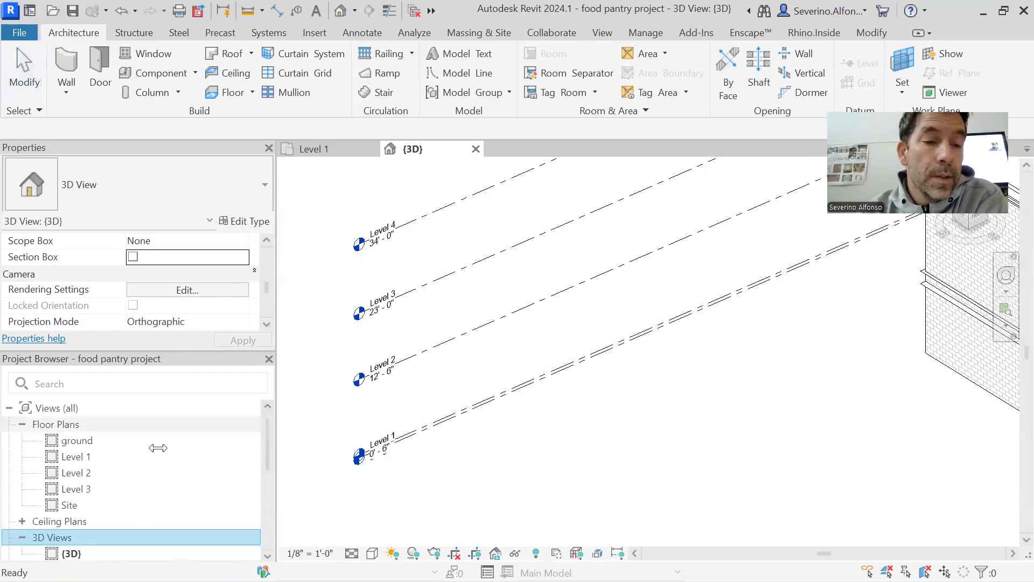
{"action": "double_click", "coordinate": [75, 456]}
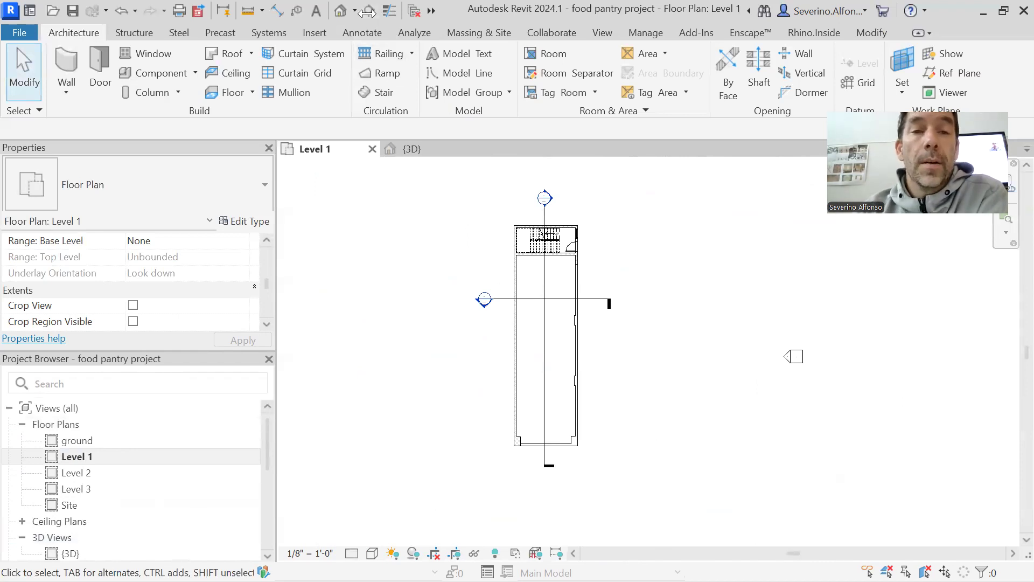
Draw a building section across the Level 1 plan, parallel to and below the existing cross section, looking toward the stair.
{"action": "left_click", "coordinate": [601, 34]}
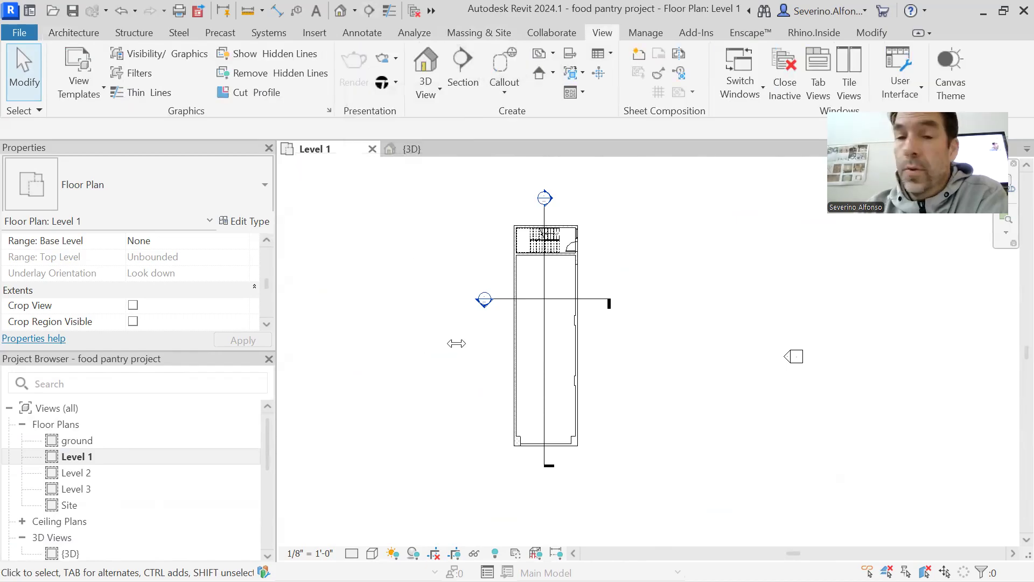
{"action": "left_click", "coordinate": [463, 68]}
{"action": "left_click", "coordinate": [481, 361]}
{"action": "left_click", "coordinate": [611, 361]}
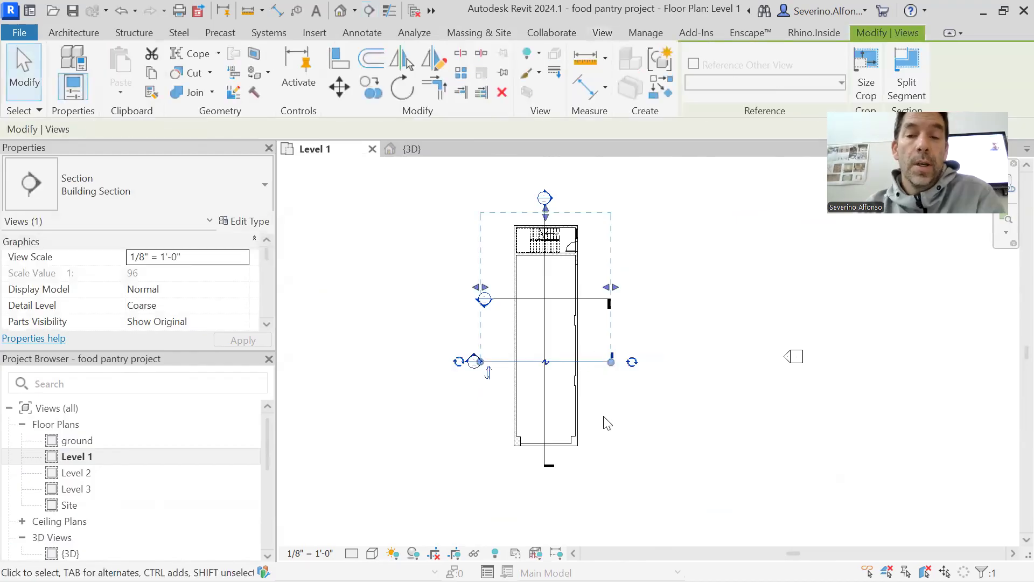
{"action": "key", "text": "Escape"}
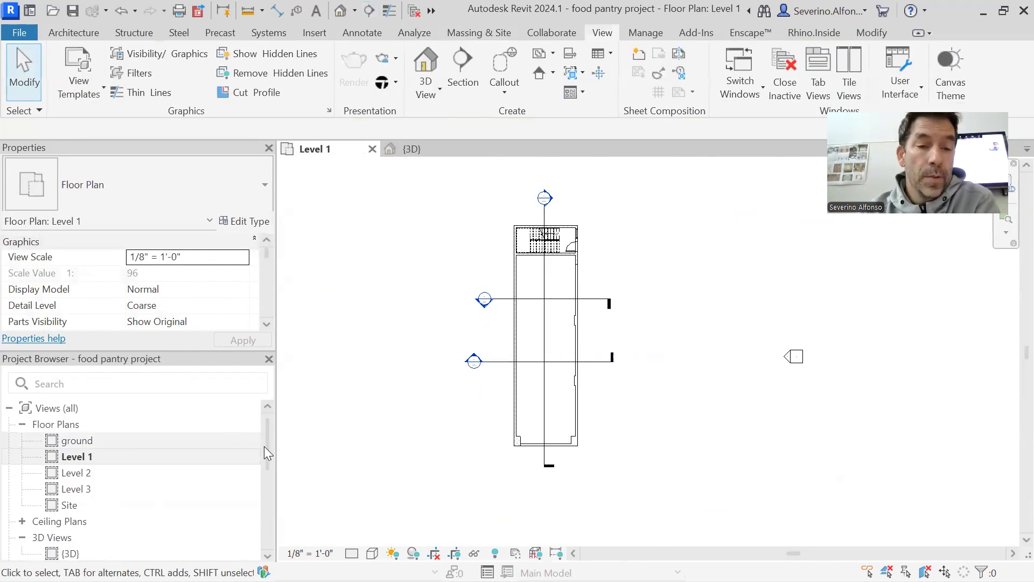
Expand the building sections in the project's view list and check the options available for Section 1, including renaming.
{"action": "left_click_drag", "start_coordinate": [267, 446], "coordinate": [268, 522]}
{"action": "left_click", "coordinate": [22, 461]}
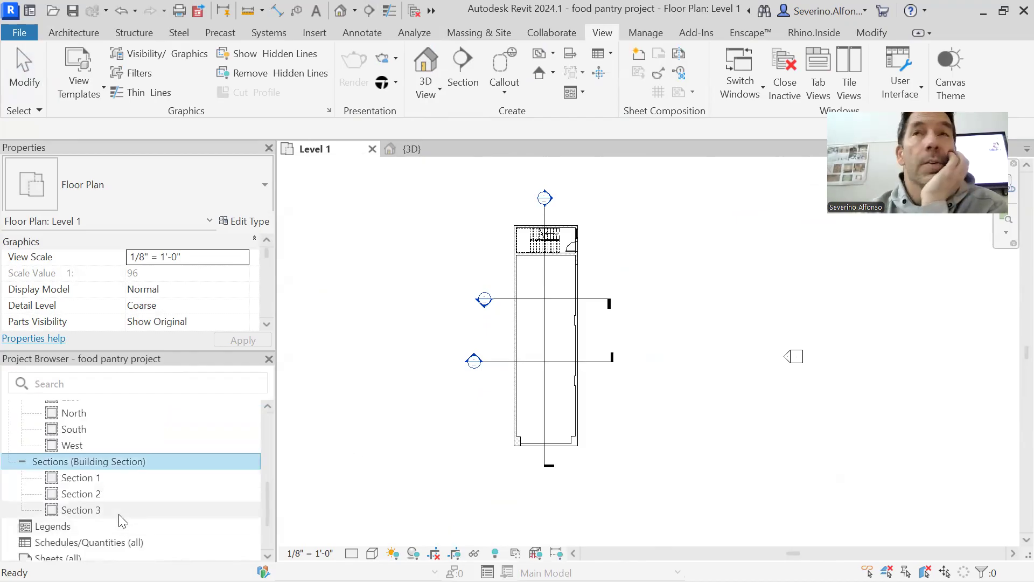
{"action": "left_click", "coordinate": [96, 479]}
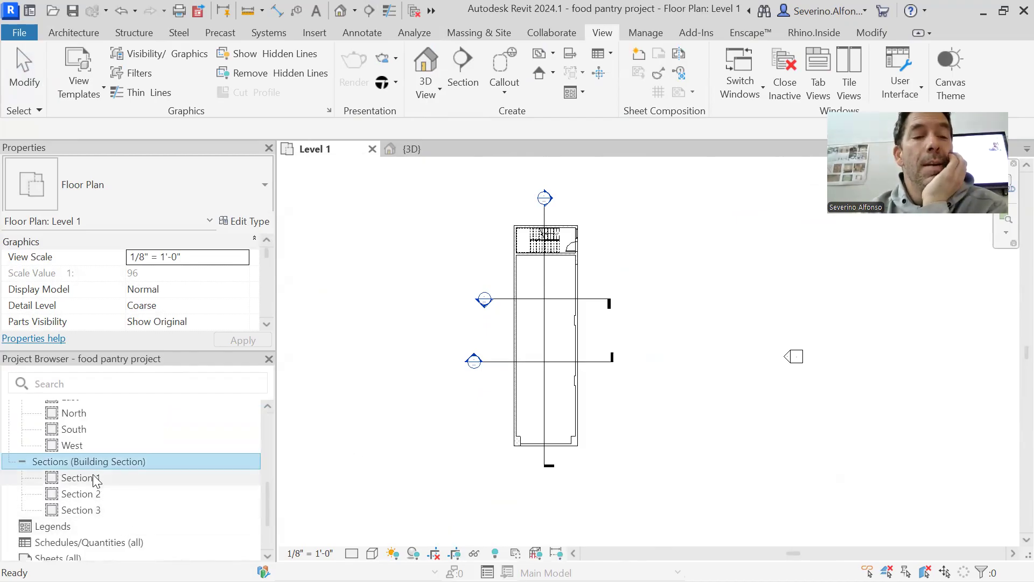
{"action": "right_click", "coordinate": [94, 478]}
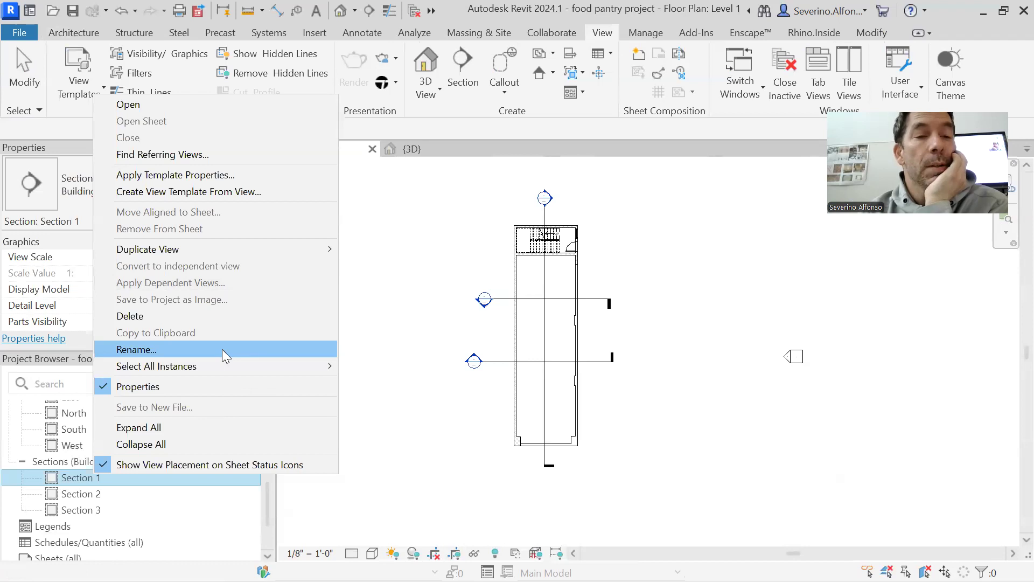
{"action": "left_click", "coordinate": [418, 373]}
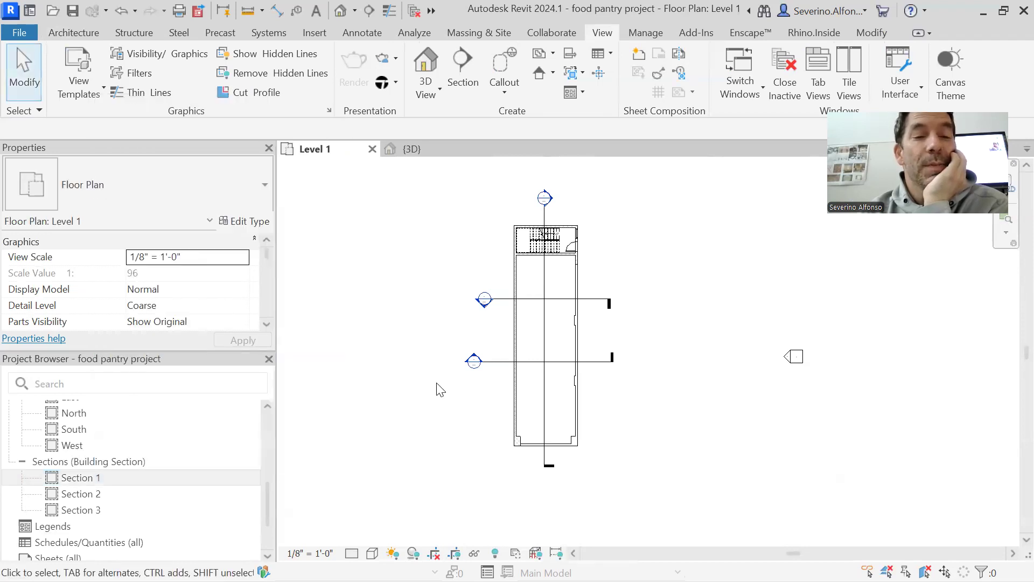
Inspect the detail and sheet number fields in the lower cross section's head, and check the project's sheets category.
{"action": "scroll", "coordinate": [473, 393], "scroll_direction": "up", "scroll_amount": 4}
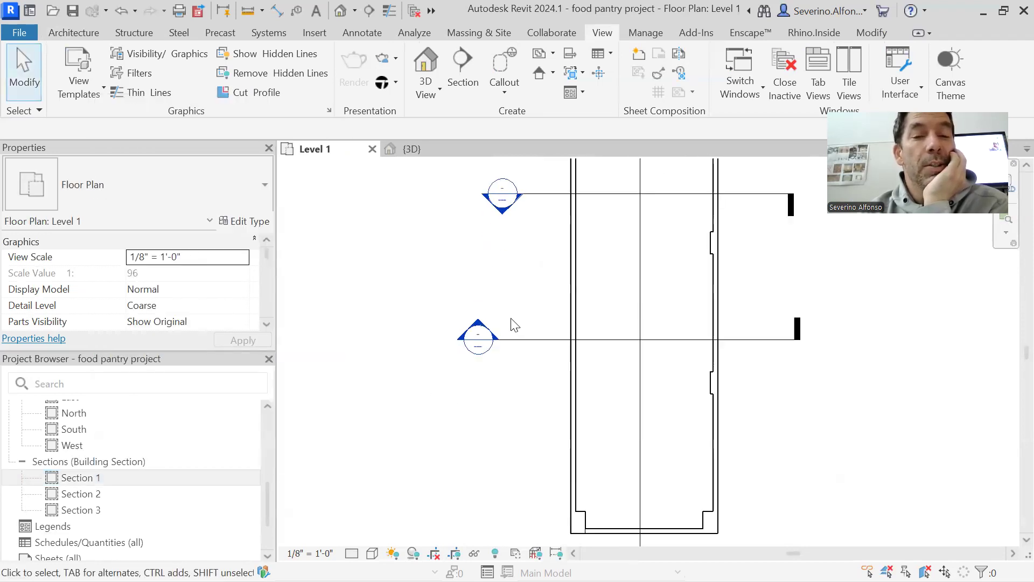
{"action": "scroll", "coordinate": [515, 325], "scroll_direction": "up", "scroll_amount": 3}
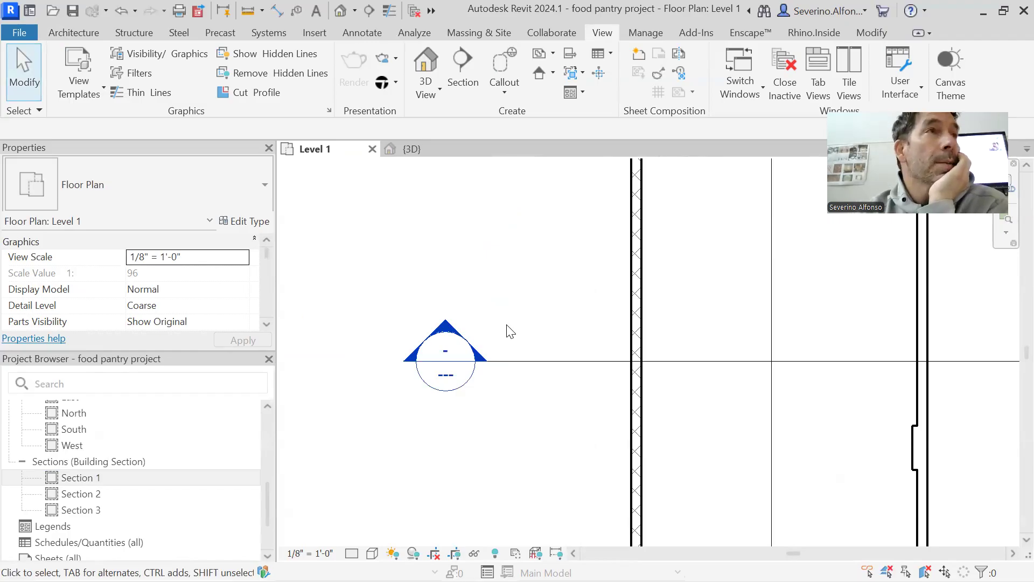
{"action": "scroll", "coordinate": [487, 410], "scroll_direction": "down", "scroll_amount": 1}
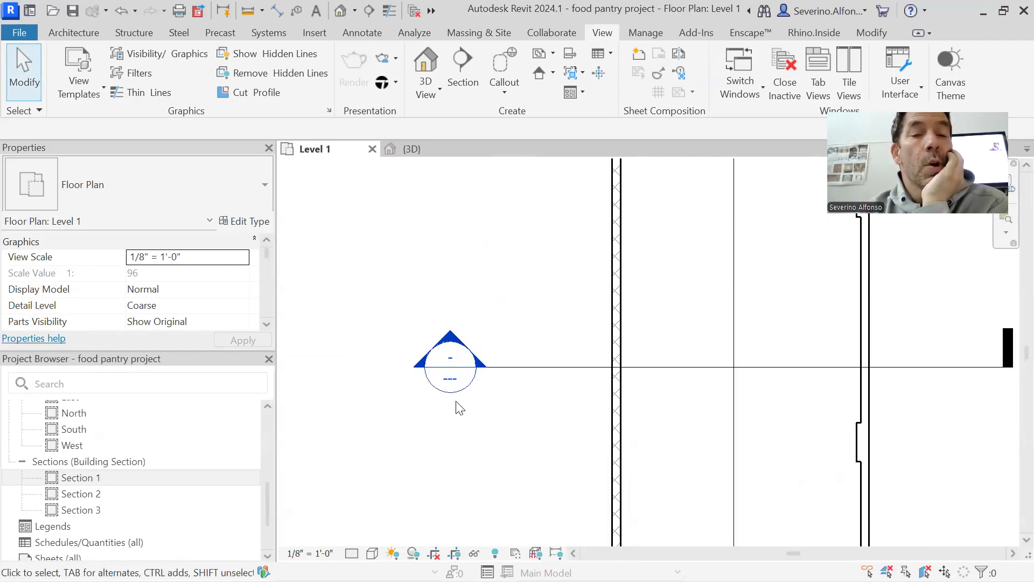
{"action": "scroll", "coordinate": [463, 380], "scroll_direction": "up", "scroll_amount": 5}
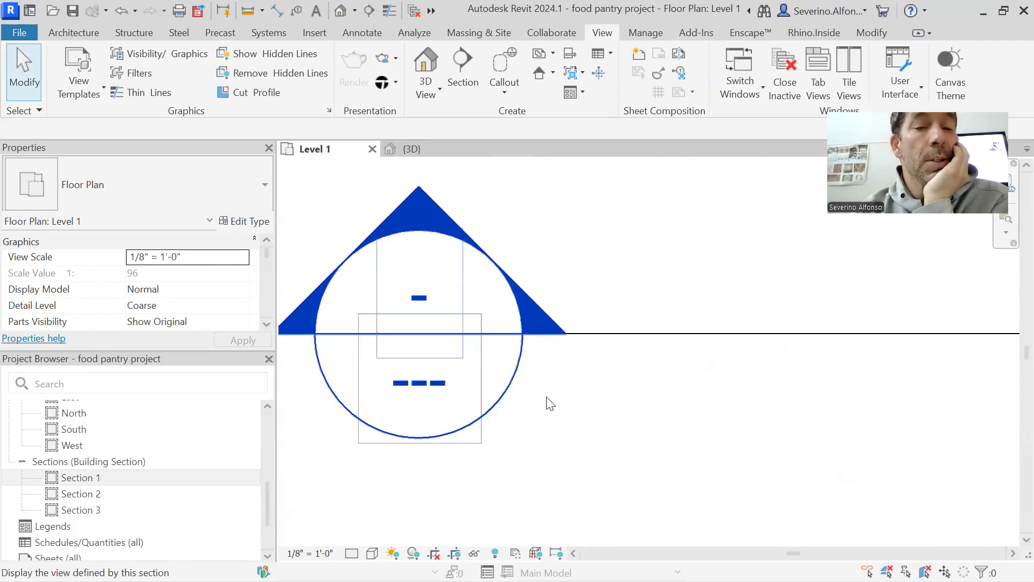
{"action": "scroll", "coordinate": [609, 402], "scroll_direction": "down", "scroll_amount": 3}
{"action": "middle_click_drag", "start_coordinate": [640, 408], "coordinate": [577, 455]}
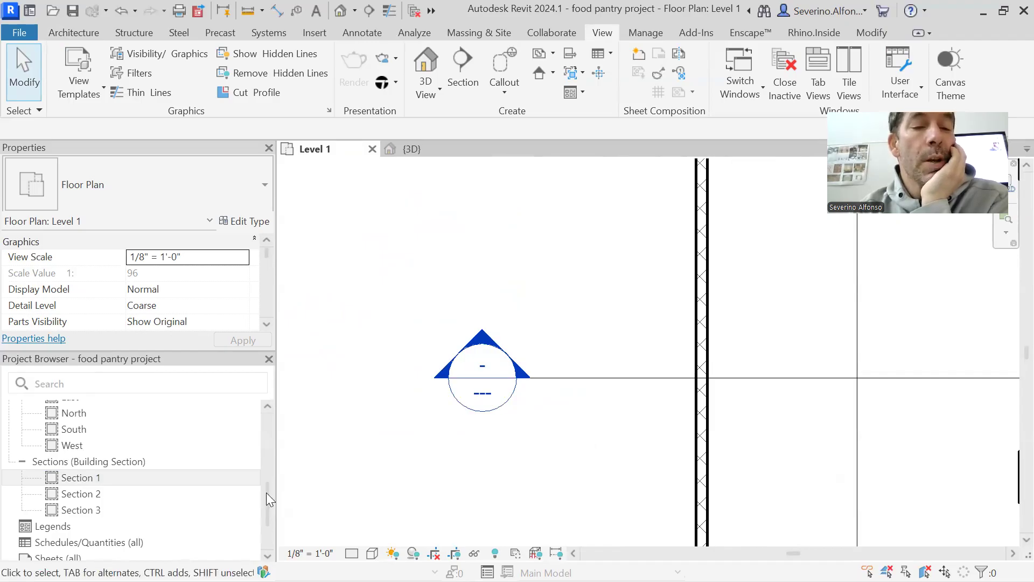
{"action": "left_click_drag", "start_coordinate": [266, 496], "coordinate": [271, 528]}
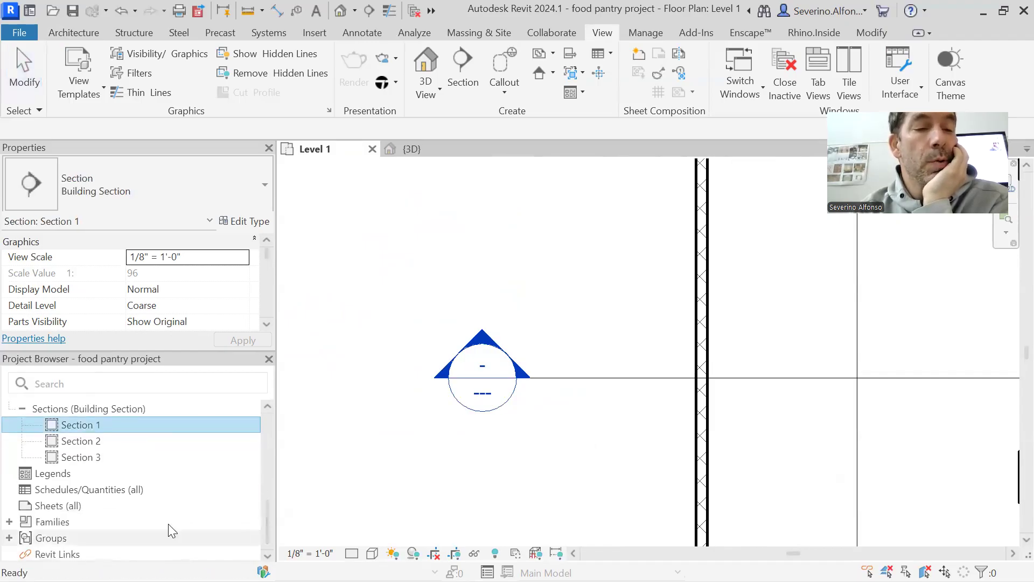
{"action": "left_click", "coordinate": [45, 505]}
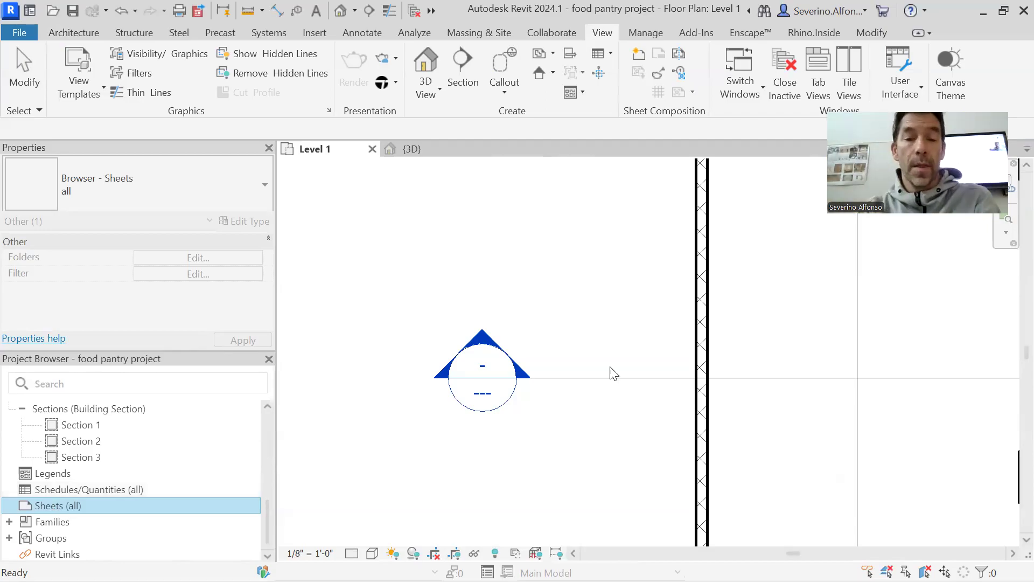
Compare the section heads and viewing directions of the two cross sections on the Level 1 plan.
{"action": "left_click", "coordinate": [525, 466]}
{"action": "scroll", "coordinate": [502, 385], "scroll_direction": "up", "scroll_amount": 2}
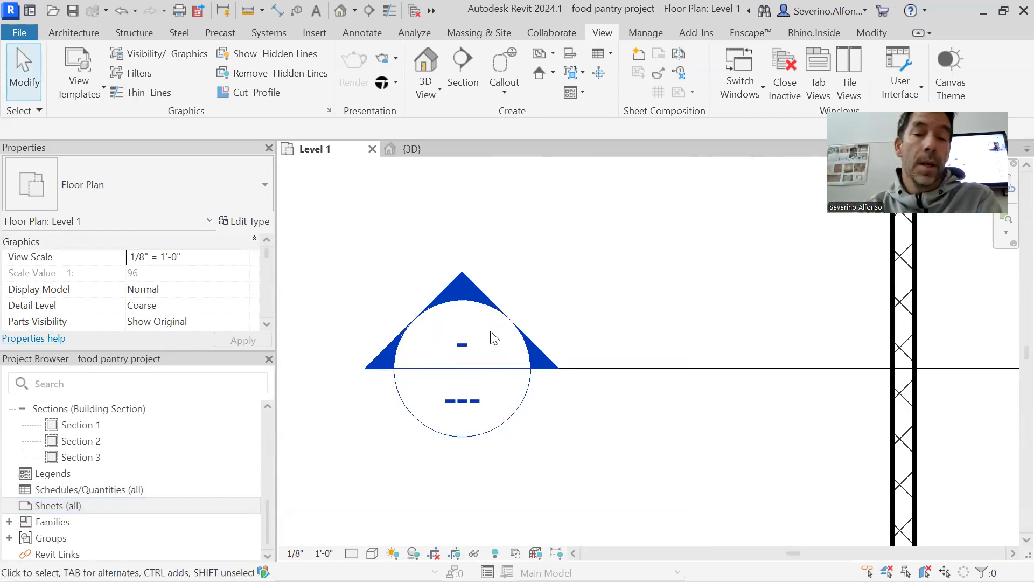
{"action": "scroll", "coordinate": [599, 358], "scroll_direction": "down", "scroll_amount": 8}
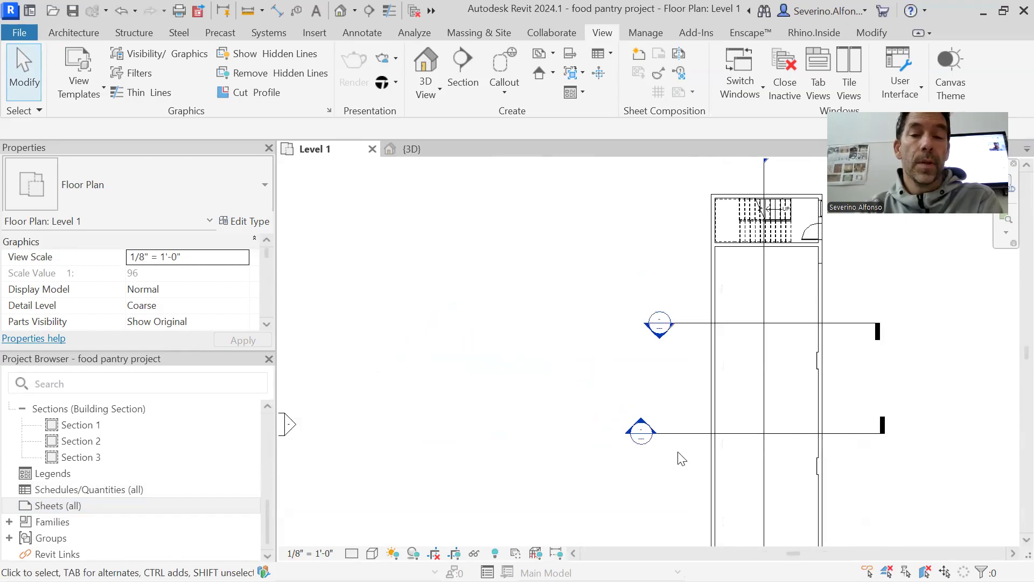
{"action": "scroll", "coordinate": [679, 362], "scroll_direction": "up", "scroll_amount": 5}
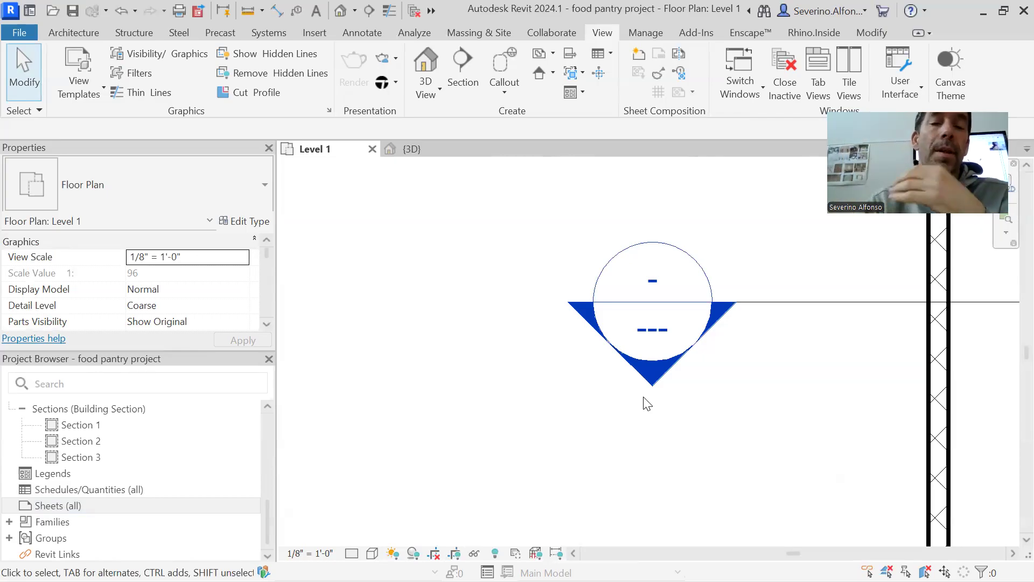
{"action": "scroll", "coordinate": [665, 427], "scroll_direction": "down", "scroll_amount": 1}
{"action": "middle_click_drag", "start_coordinate": [701, 410], "coordinate": [468, 319]}
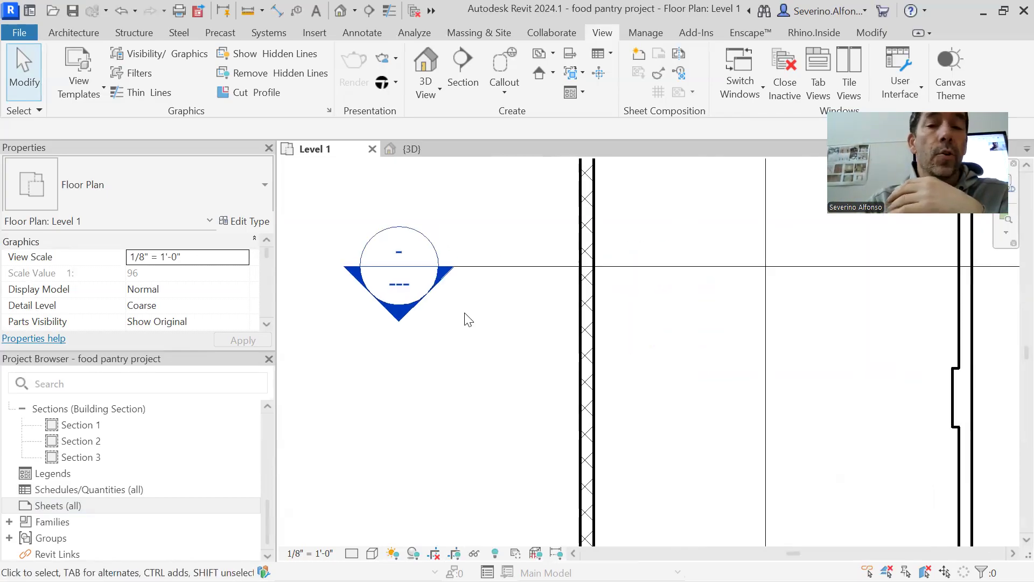
{"action": "scroll", "coordinate": [468, 319], "scroll_direction": "down", "scroll_amount": 1}
{"action": "scroll", "coordinate": [467, 321], "scroll_direction": "down", "scroll_amount": 1}
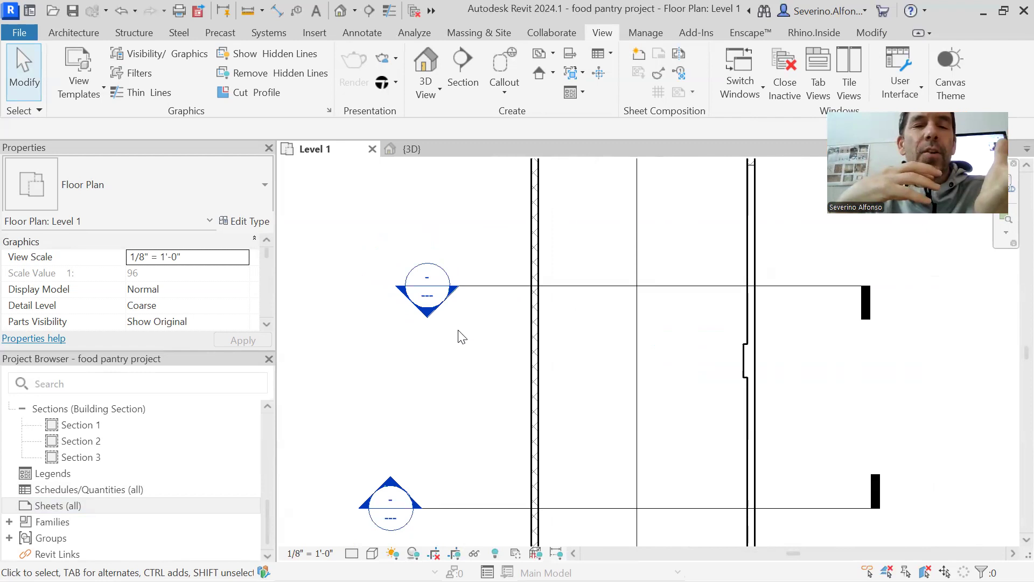
{"action": "scroll", "coordinate": [462, 351], "scroll_direction": "down", "scroll_amount": 2}
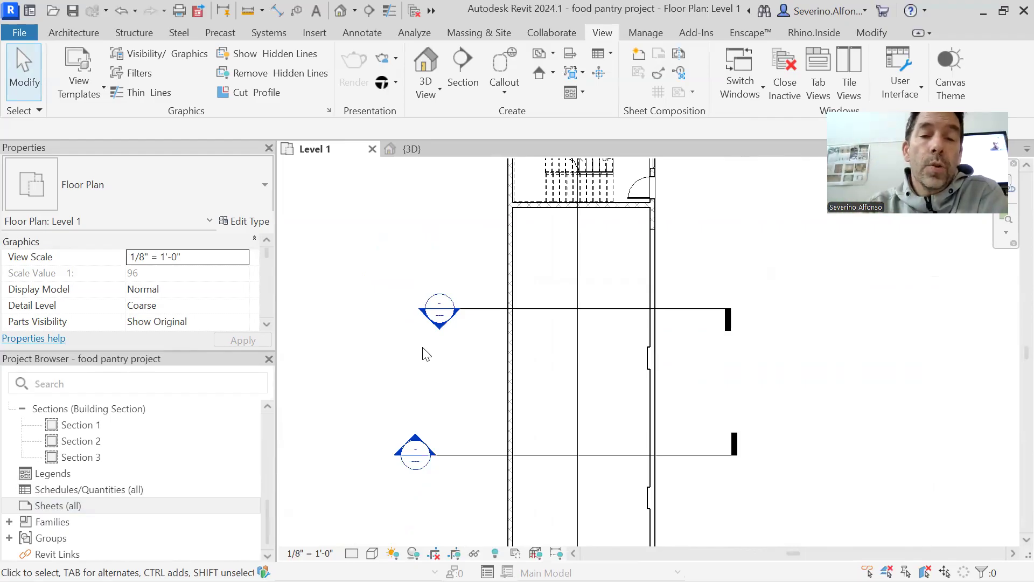
Hide the whole section category in the Level 1 floor plan.
{"action": "right_click", "coordinate": [486, 308]}
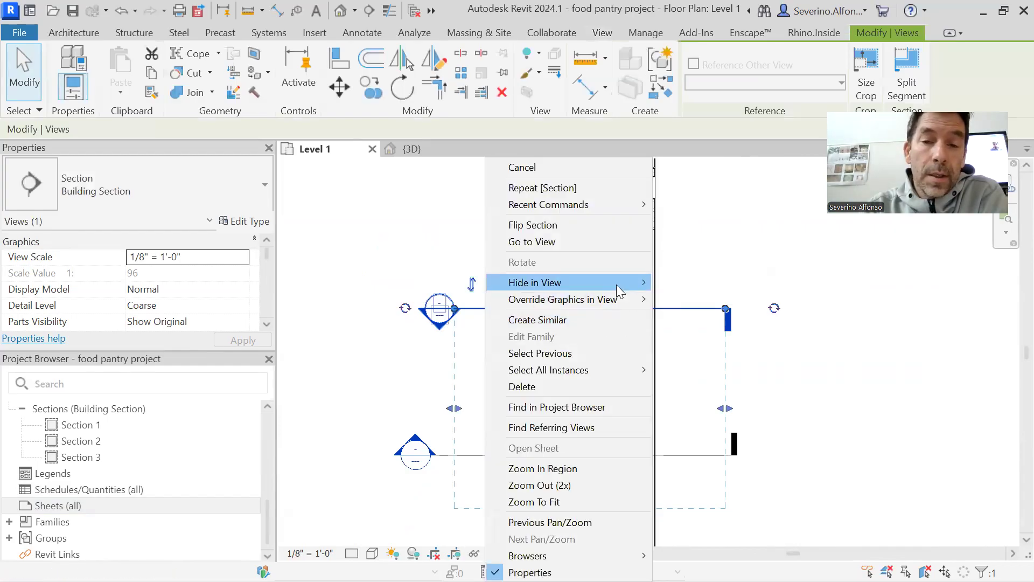
{"action": "mouse_move", "coordinate": [616, 285]}
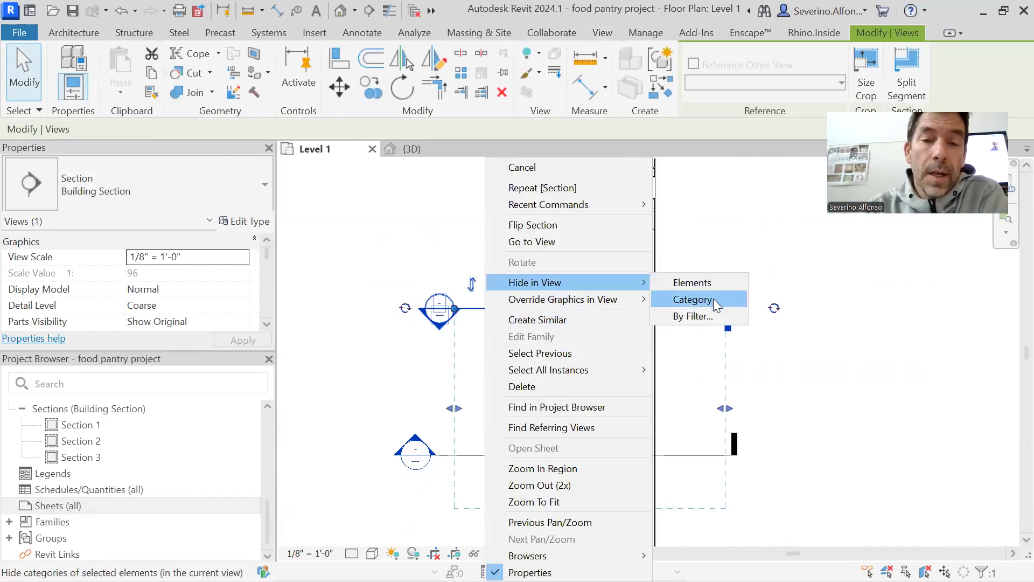
{"action": "left_click", "coordinate": [693, 299]}
{"action": "scroll", "coordinate": [689, 349], "scroll_direction": "down", "scroll_amount": 2}
{"action": "middle_click_drag", "start_coordinate": [688, 349], "coordinate": [577, 362]}
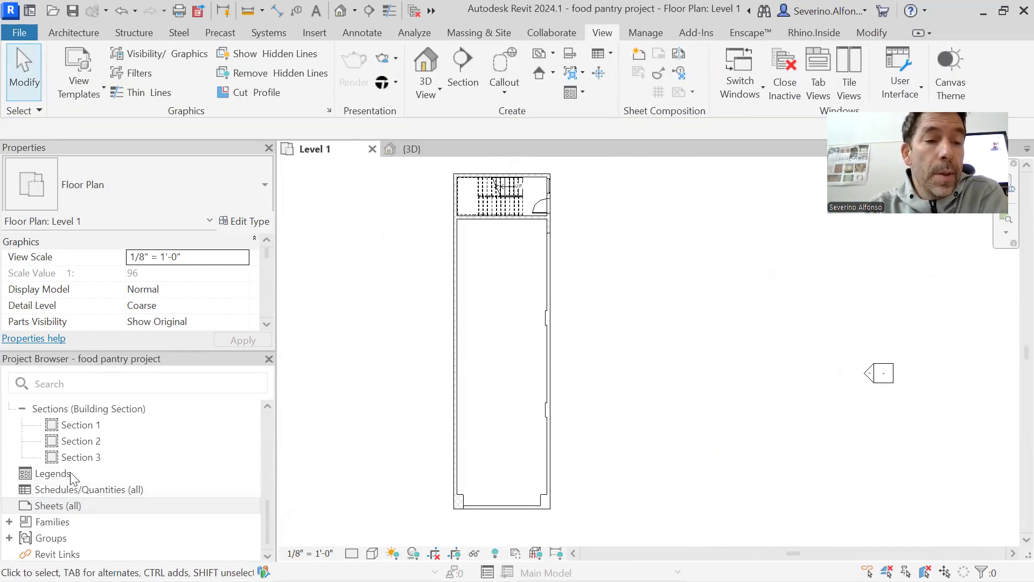
Open the Section 1 and Section 2 views and examine the two crossing section markers in Section 2.
{"action": "double_click", "coordinate": [66, 425]}
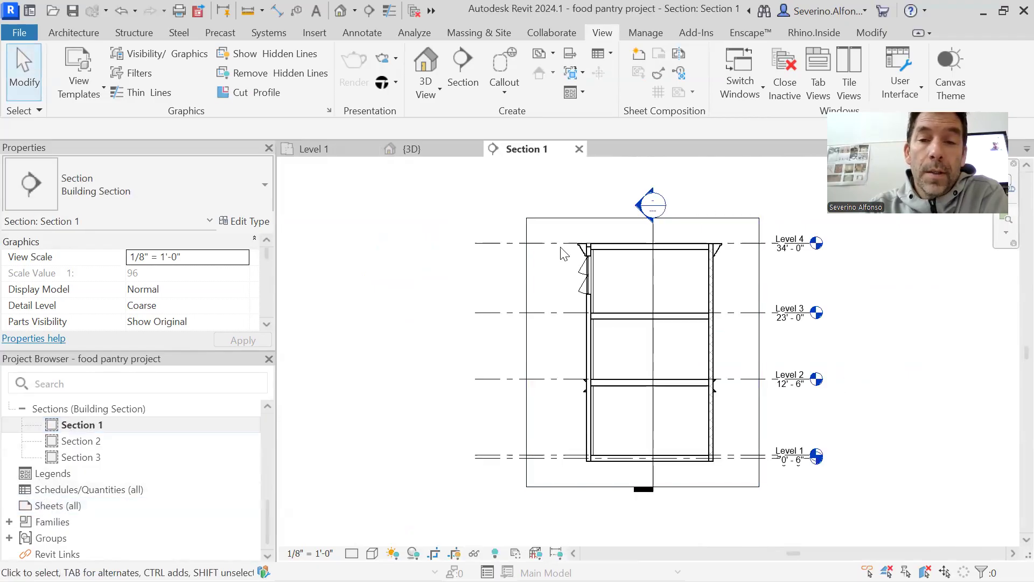
{"action": "double_click", "coordinate": [89, 444]}
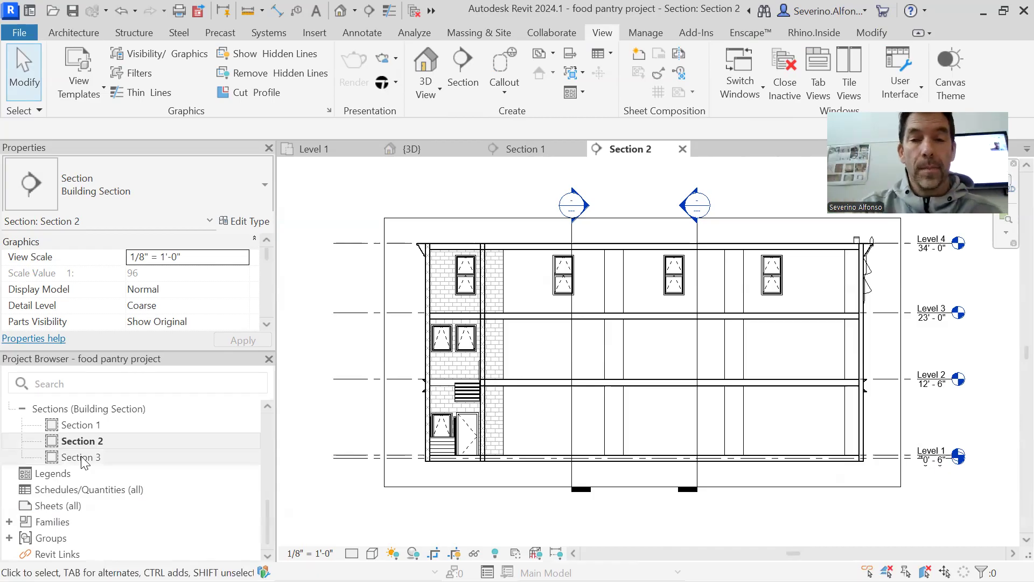
{"action": "scroll", "coordinate": [573, 213], "scroll_direction": "up", "scroll_amount": 5}
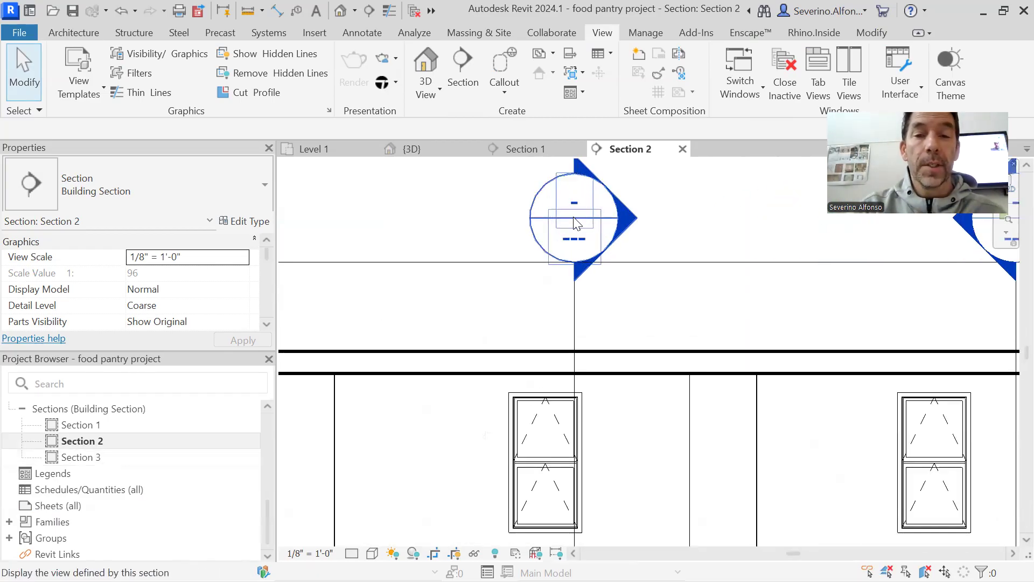
{"action": "scroll", "coordinate": [686, 326], "scroll_direction": "down", "scroll_amount": 5}
{"action": "middle_click_drag", "start_coordinate": [624, 269], "coordinate": [623, 328]}
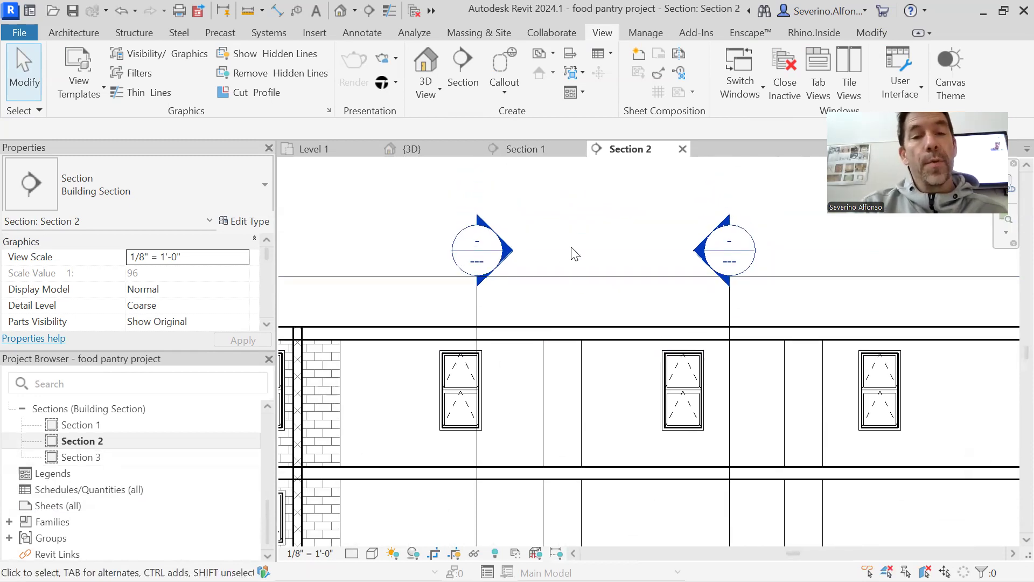
{"action": "scroll", "coordinate": [535, 301], "scroll_direction": "down", "scroll_amount": 4}
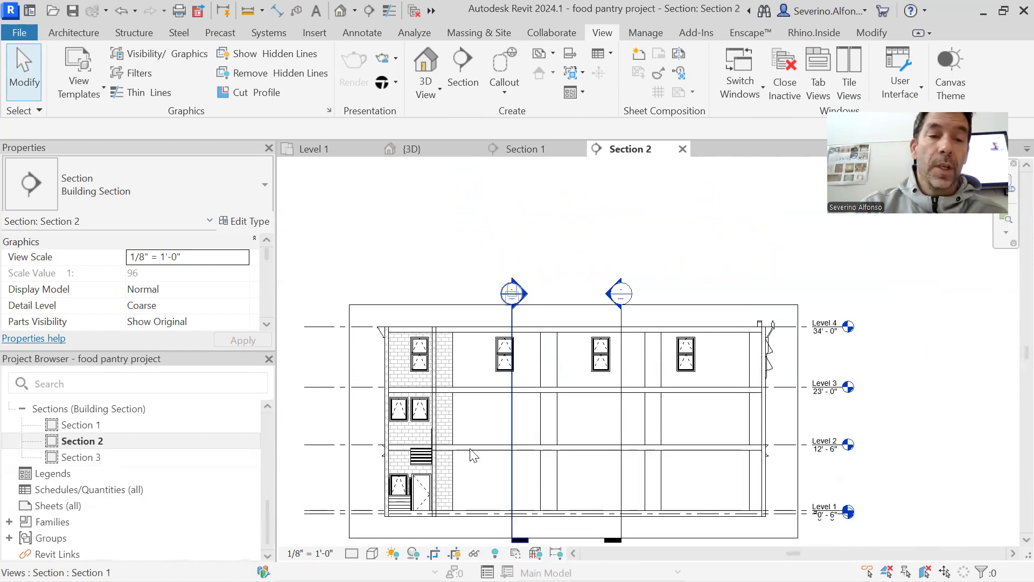
Return to the Level 1 floor plan and turn on Reveal Hidden Elements to show the hidden section markers.
{"action": "scroll", "coordinate": [97, 458], "scroll_direction": "up", "scroll_amount": 8}
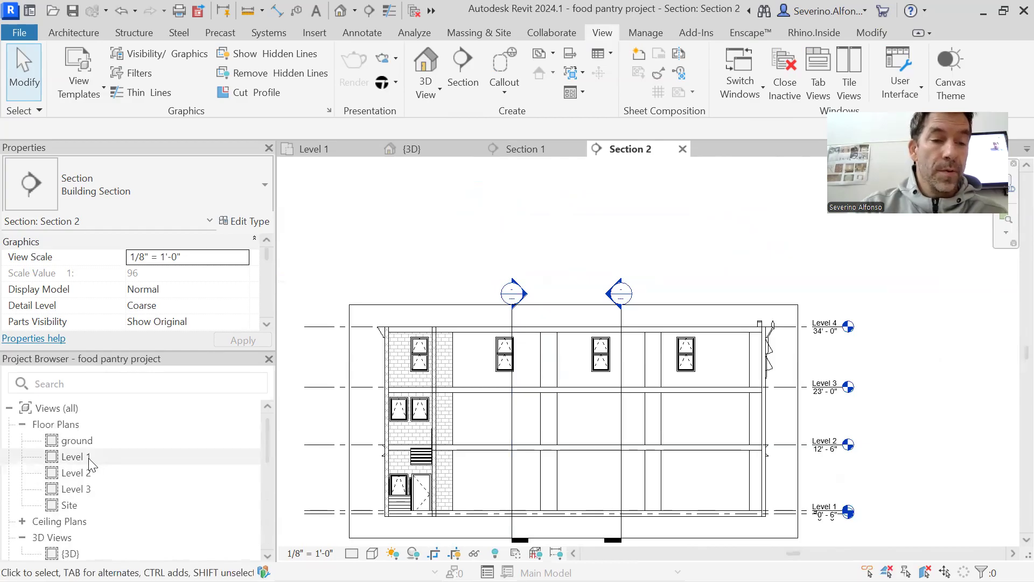
{"action": "double_click", "coordinate": [88, 459]}
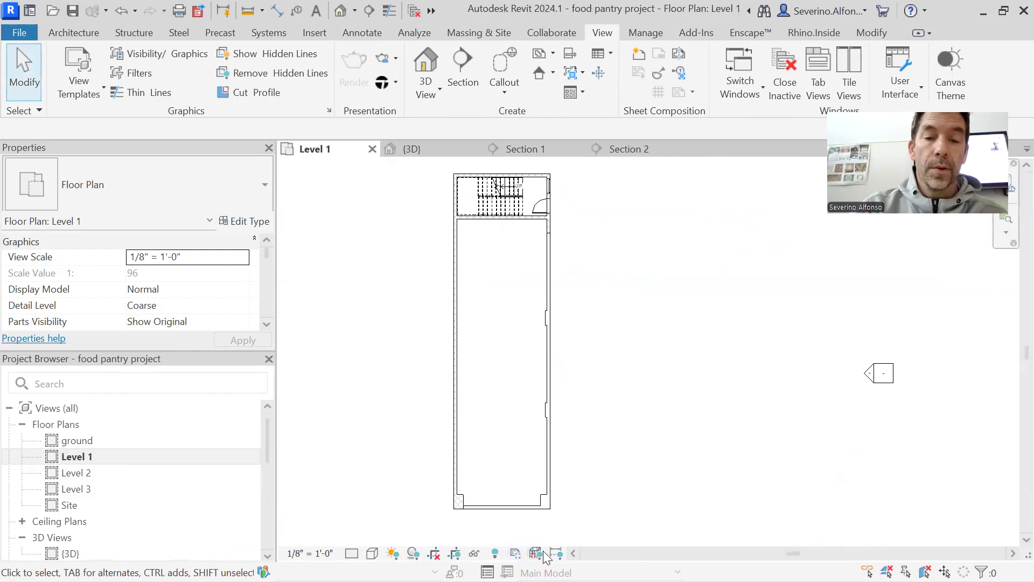
{"action": "left_click", "coordinate": [495, 554]}
{"action": "scroll", "coordinate": [581, 345], "scroll_direction": "down", "scroll_amount": 2}
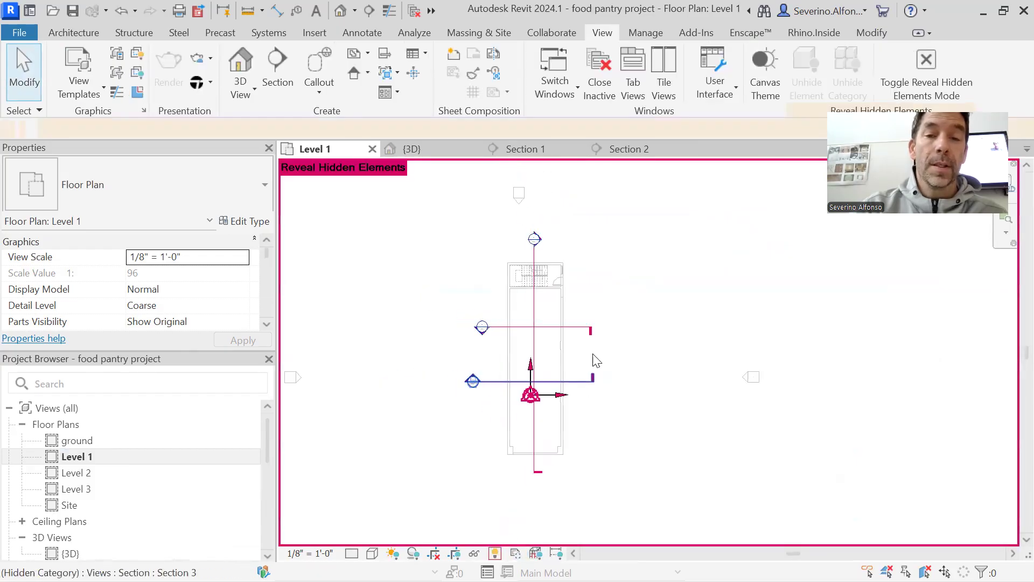
Unhide the section category in the Level 1 floor plan and turn off Reveal Hidden Elements.
{"action": "left_click", "coordinate": [582, 334]}
{"action": "right_click", "coordinate": [581, 334]}
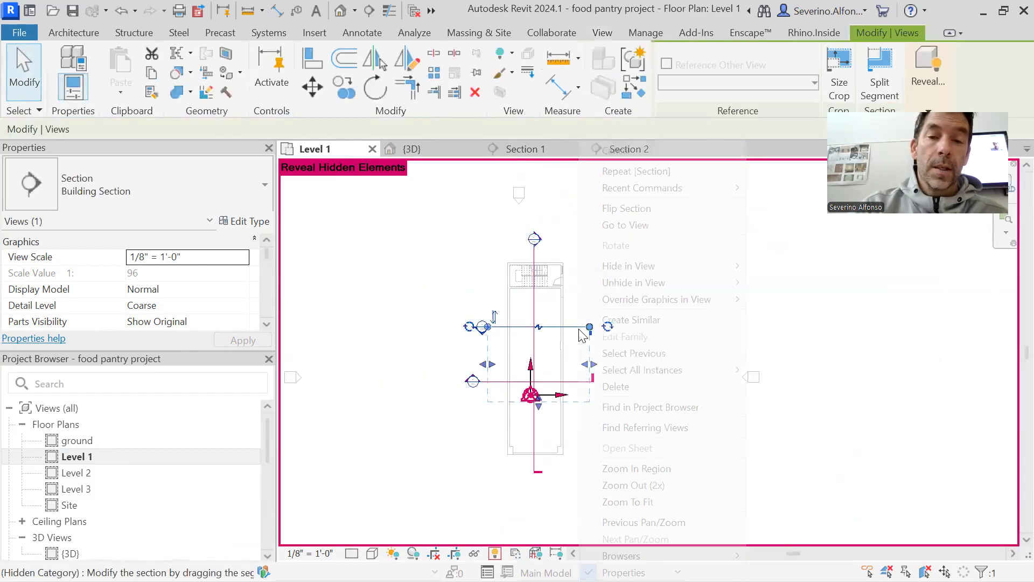
{"action": "mouse_move", "coordinate": [691, 286]}
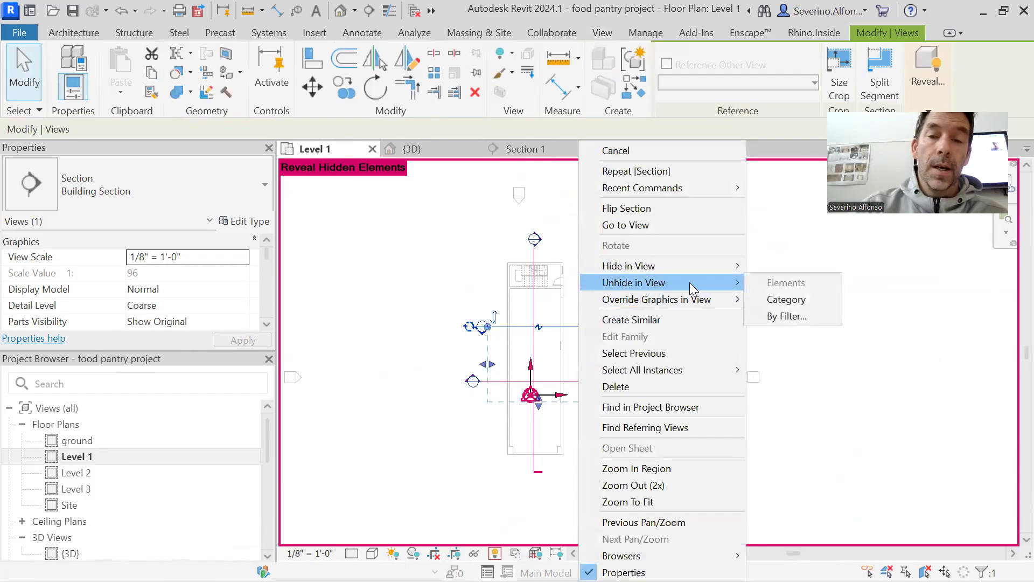
{"action": "left_click", "coordinate": [800, 298]}
{"action": "left_click", "coordinate": [600, 493]}
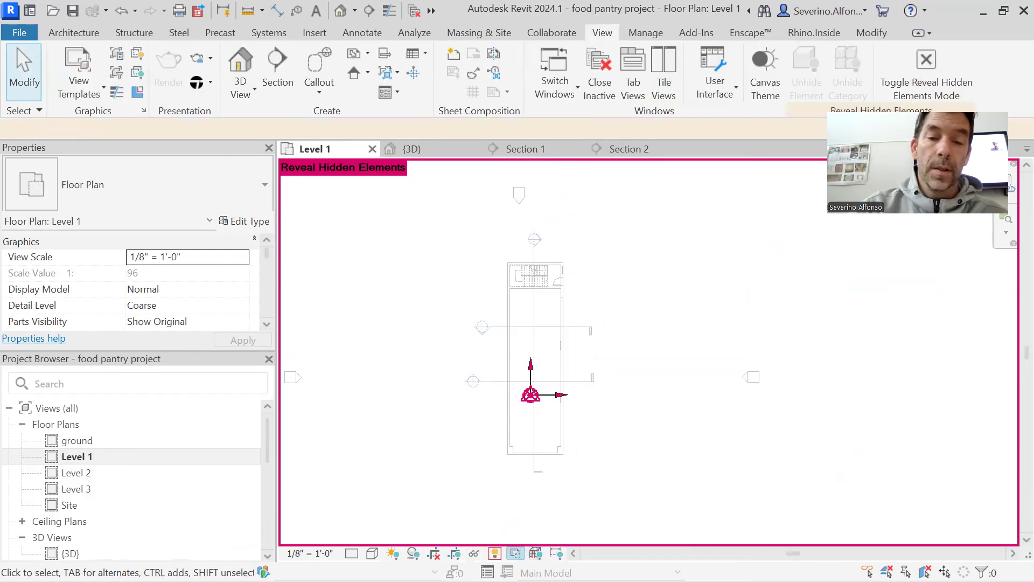
{"action": "left_click", "coordinate": [495, 553]}
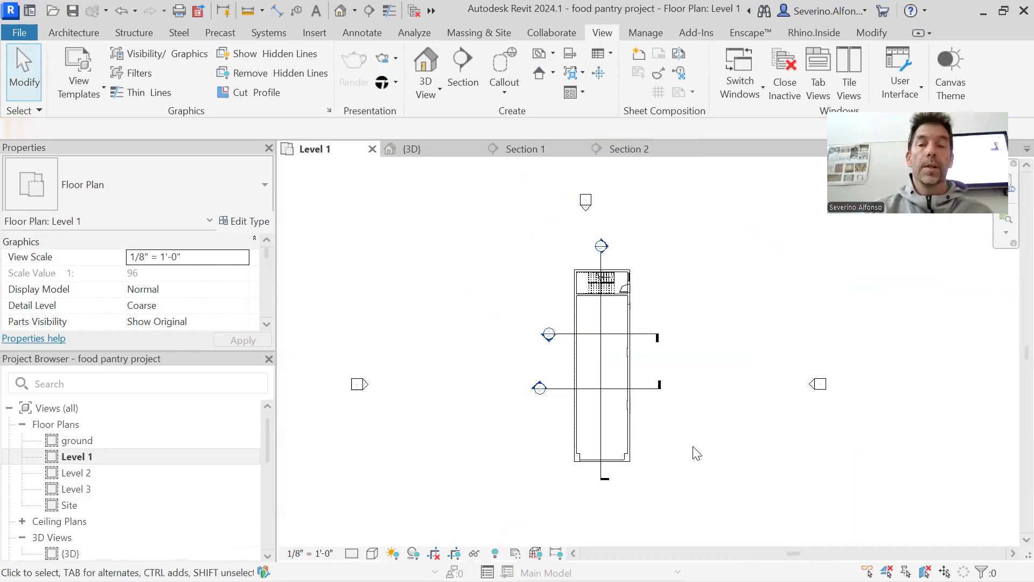
Examine the East elevation marker on the Level 1 plan, comparing its arrow with its square body.
{"action": "scroll", "coordinate": [819, 413], "scroll_direction": "up", "scroll_amount": 10}
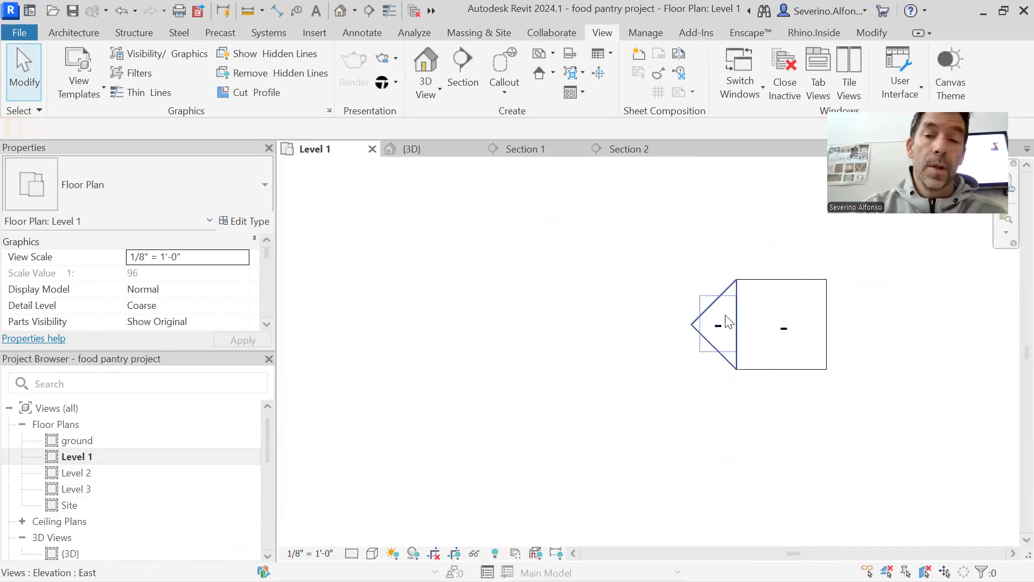
{"action": "scroll", "coordinate": [706, 367], "scroll_direction": "down", "scroll_amount": 4}
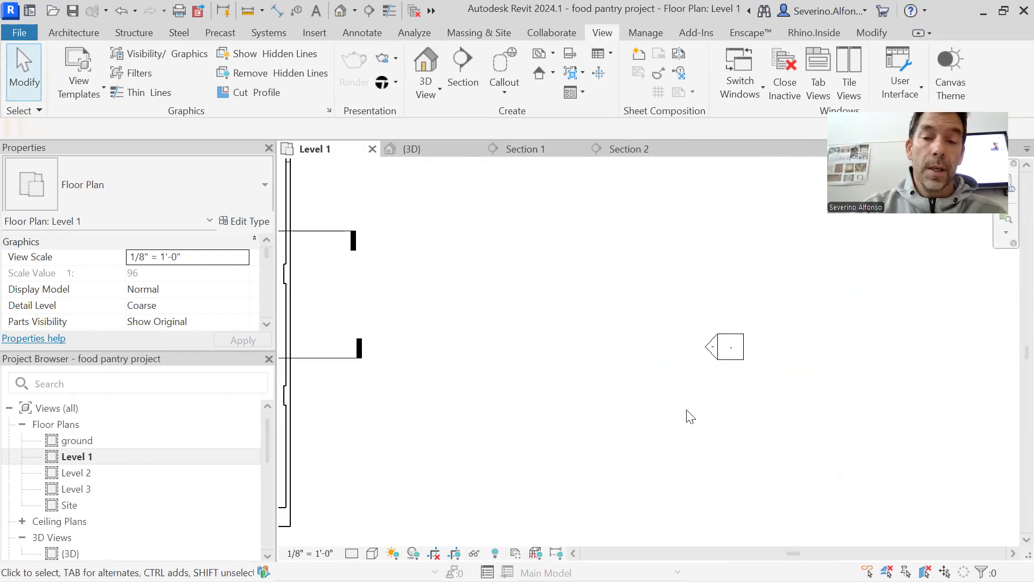
{"action": "scroll", "coordinate": [738, 388], "scroll_direction": "up", "scroll_amount": 3}
{"action": "scroll", "coordinate": [593, 379], "scroll_direction": "down", "scroll_amount": 1}
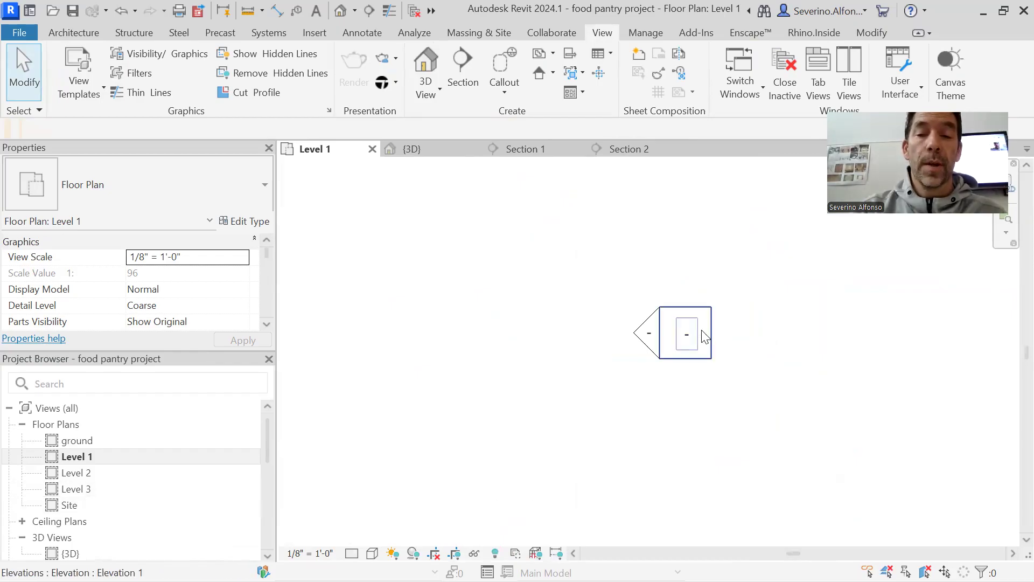
{"action": "scroll", "coordinate": [527, 401], "scroll_direction": "down", "scroll_amount": 6}
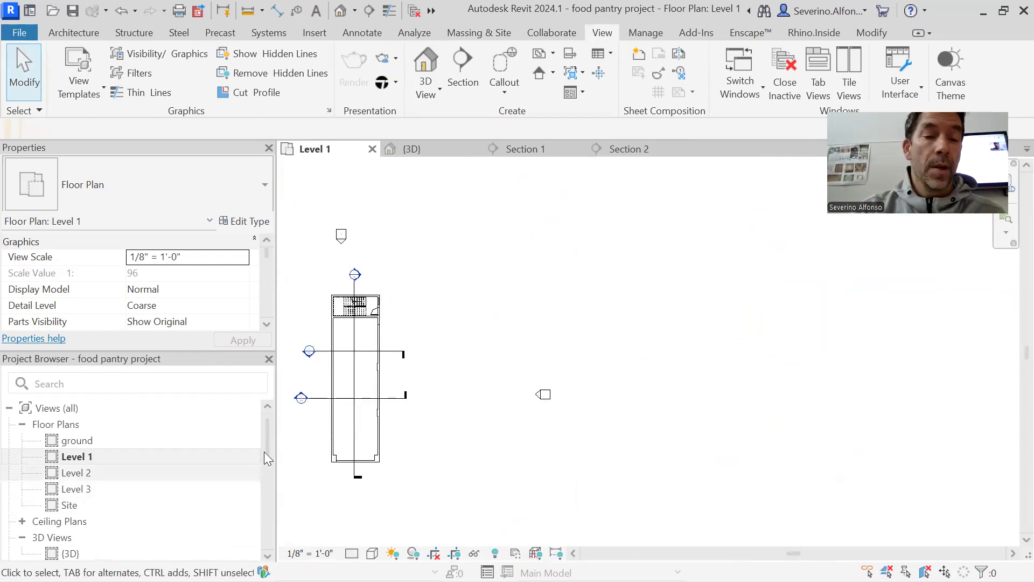
Open the East elevation and examine the level lines, heads and heights beside the building.
{"action": "left_click_drag", "start_coordinate": [268, 440], "coordinate": [264, 469]}
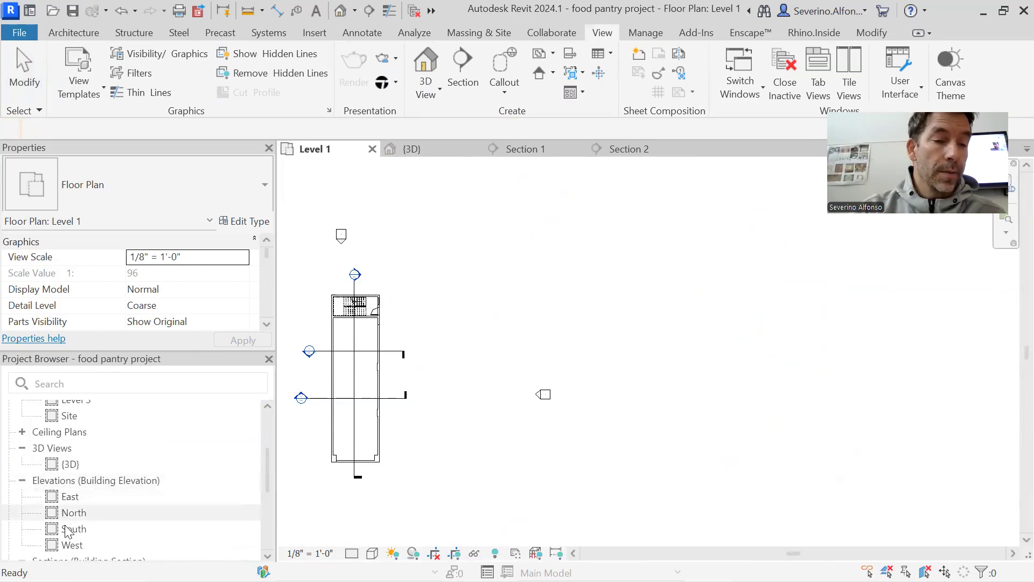
{"action": "double_click", "coordinate": [67, 496]}
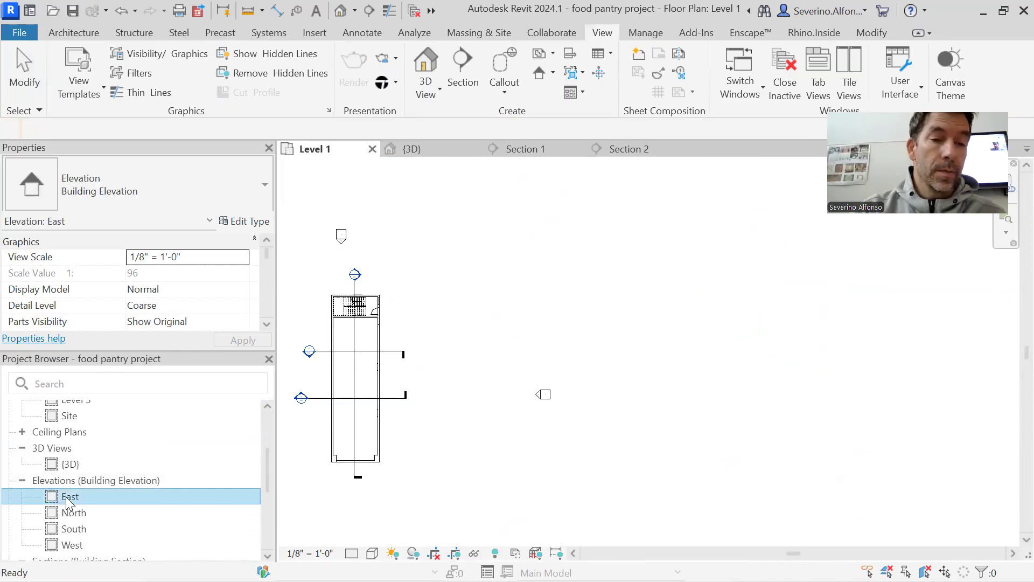
{"action": "middle_click_drag", "start_coordinate": [813, 493], "coordinate": [774, 501]}
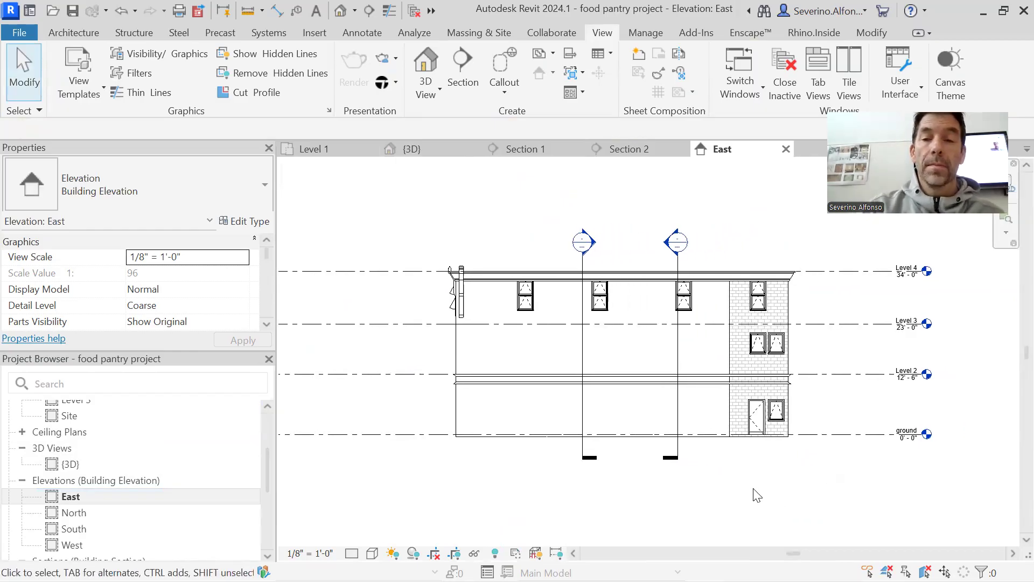
{"action": "scroll", "coordinate": [954, 279], "scroll_direction": "up", "scroll_amount": 3}
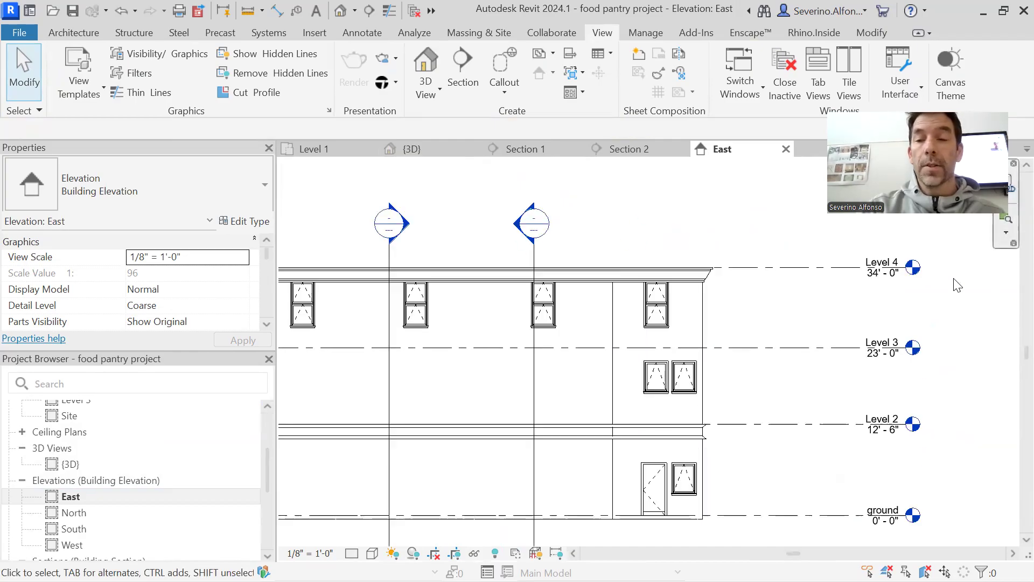
{"action": "scroll", "coordinate": [902, 274], "scroll_direction": "up", "scroll_amount": 4}
{"action": "scroll", "coordinate": [839, 386], "scroll_direction": "down", "scroll_amount": 3}
{"action": "middle_click_drag", "start_coordinate": [839, 387], "coordinate": [793, 348]}
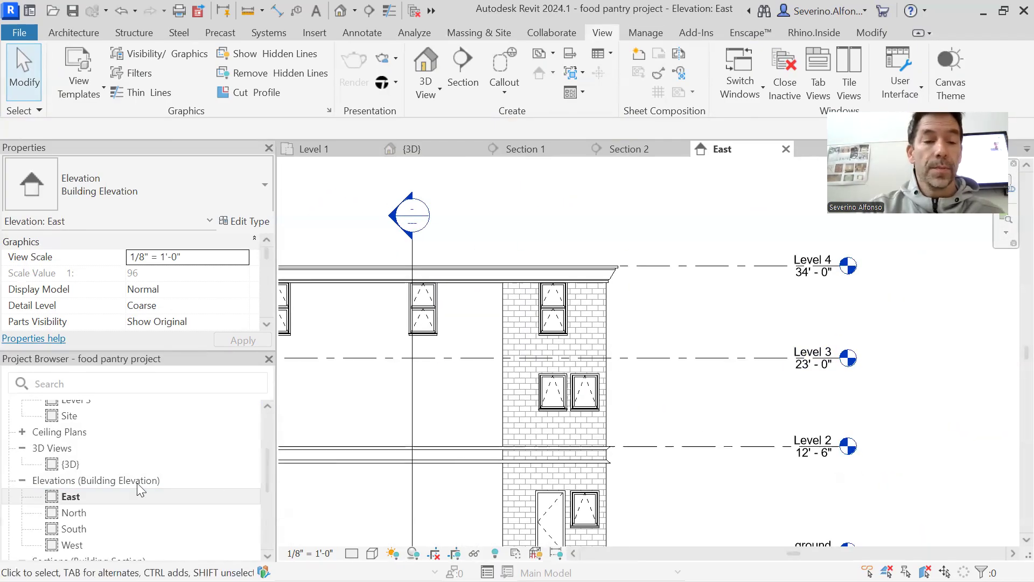
Return to the Level 1 floor plan, and open the Section 1 view to see its levels.
{"action": "scroll", "coordinate": [69, 464], "scroll_direction": "up", "scroll_amount": 3}
{"action": "double_click", "coordinate": [69, 457]}
{"action": "scroll", "coordinate": [71, 469], "scroll_direction": "down", "scroll_amount": 5}
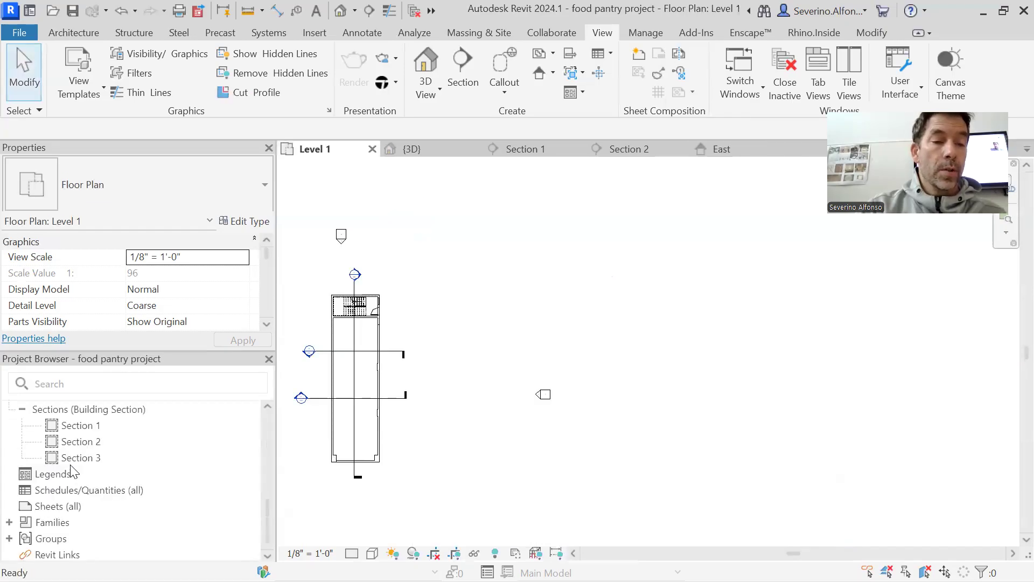
{"action": "double_click", "coordinate": [81, 425]}
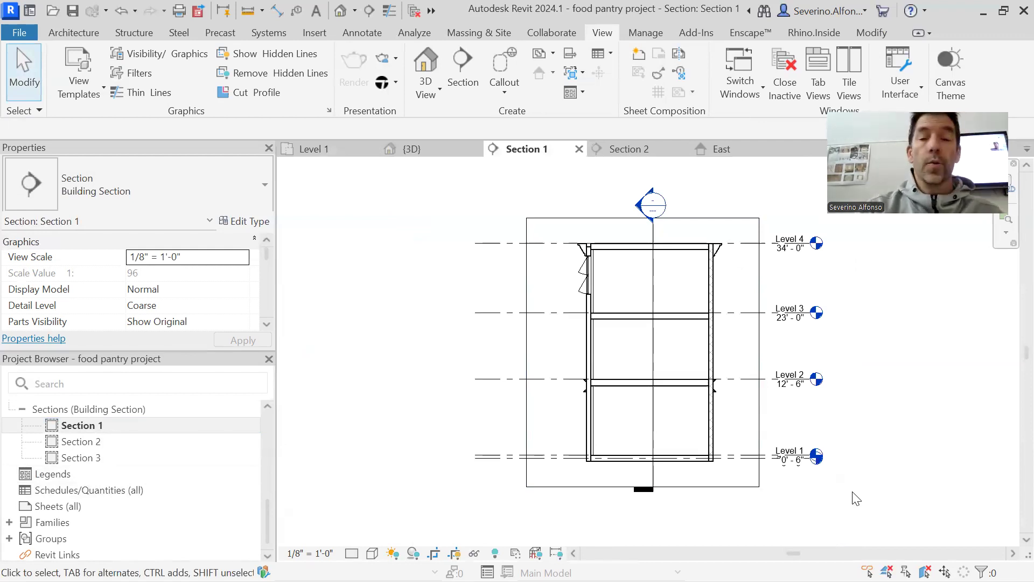
{"action": "middle_click_drag", "start_coordinate": [958, 434], "coordinate": [834, 446]}
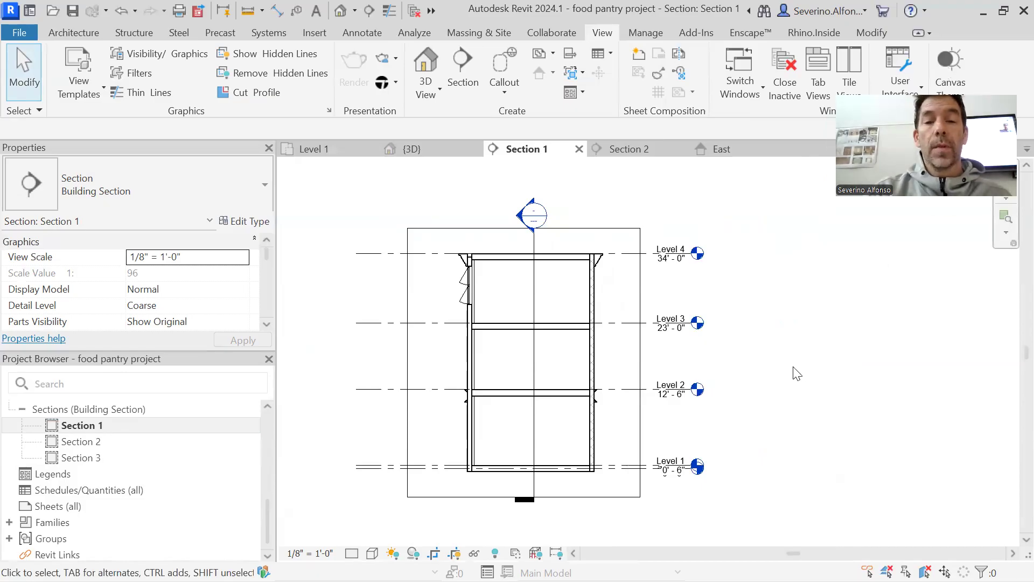
Set the elevation of Level 2 to 13' 6" in the Section 1 view, then undo the change.
{"action": "scroll", "coordinate": [776, 386], "scroll_direction": "up", "scroll_amount": 8}
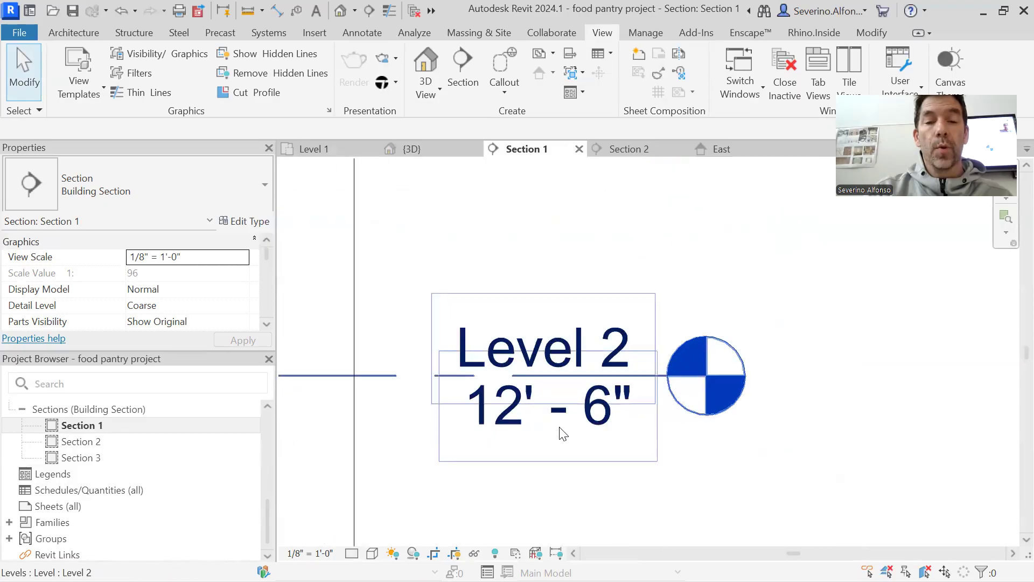
{"action": "scroll", "coordinate": [910, 431], "scroll_direction": "down", "scroll_amount": 1}
{"action": "middle_click_drag", "start_coordinate": [918, 430], "coordinate": [1006, 326]}
{"action": "scroll", "coordinate": [901, 372], "scroll_direction": "down", "scroll_amount": 3}
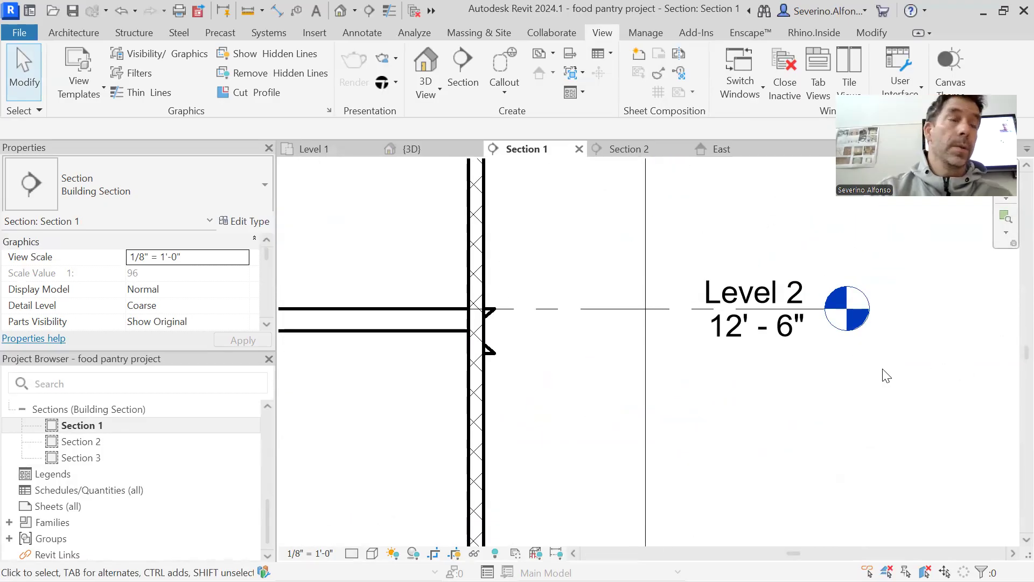
{"action": "left_click", "coordinate": [731, 351]}
{"action": "left_click", "coordinate": [730, 352]}
{"action": "left_click", "coordinate": [746, 317]}
{"action": "key", "text": "BackSpace"}
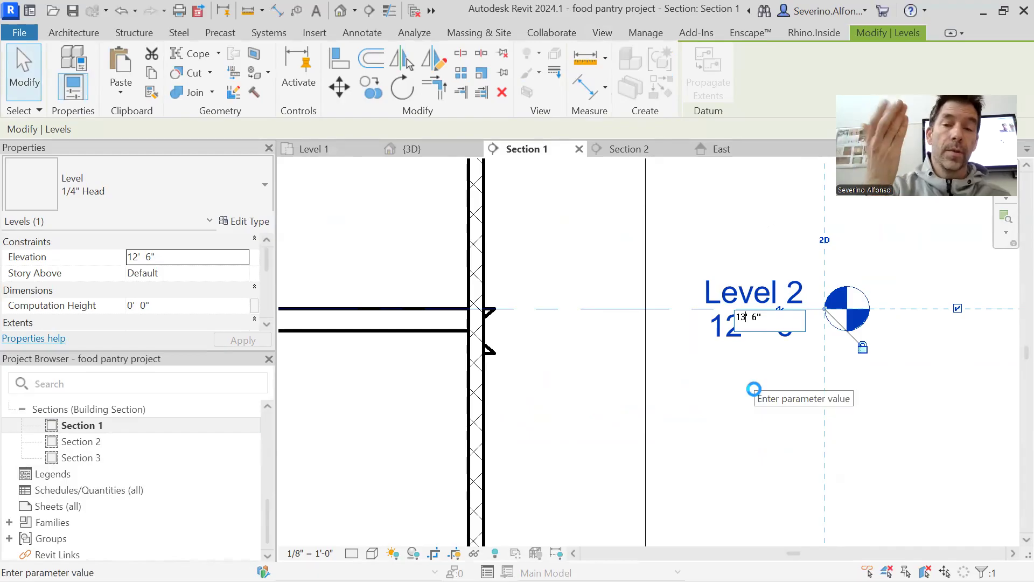
{"action": "key", "text": "Return"}
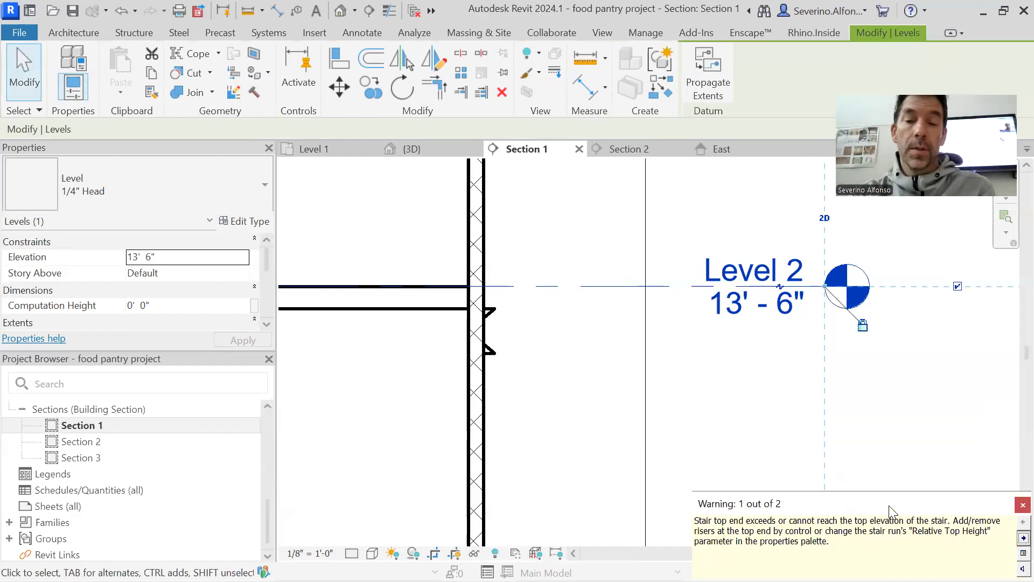
{"action": "left_click_drag", "start_coordinate": [772, 545], "coordinate": [430, 216]}
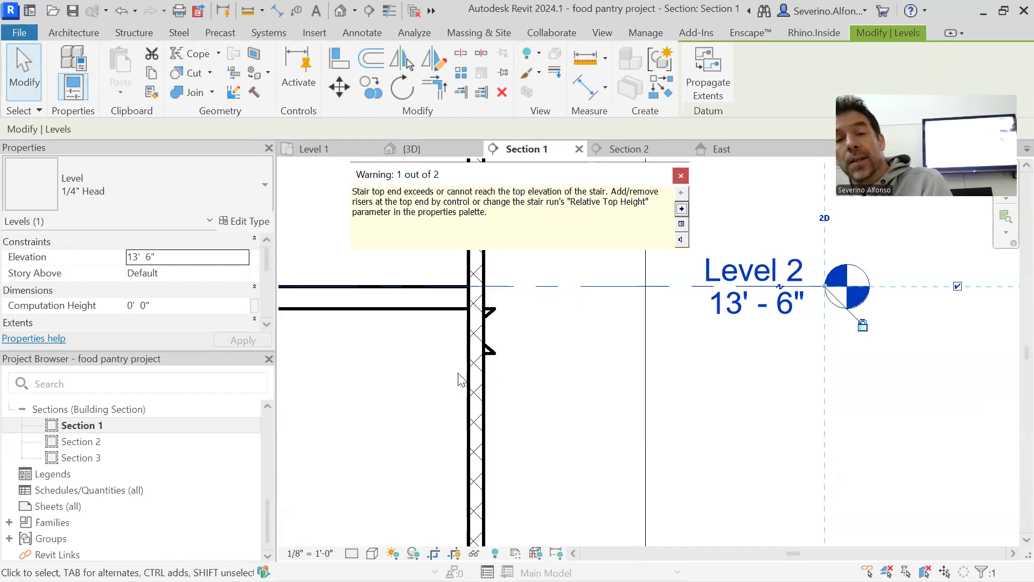
{"action": "left_click", "coordinate": [681, 176]}
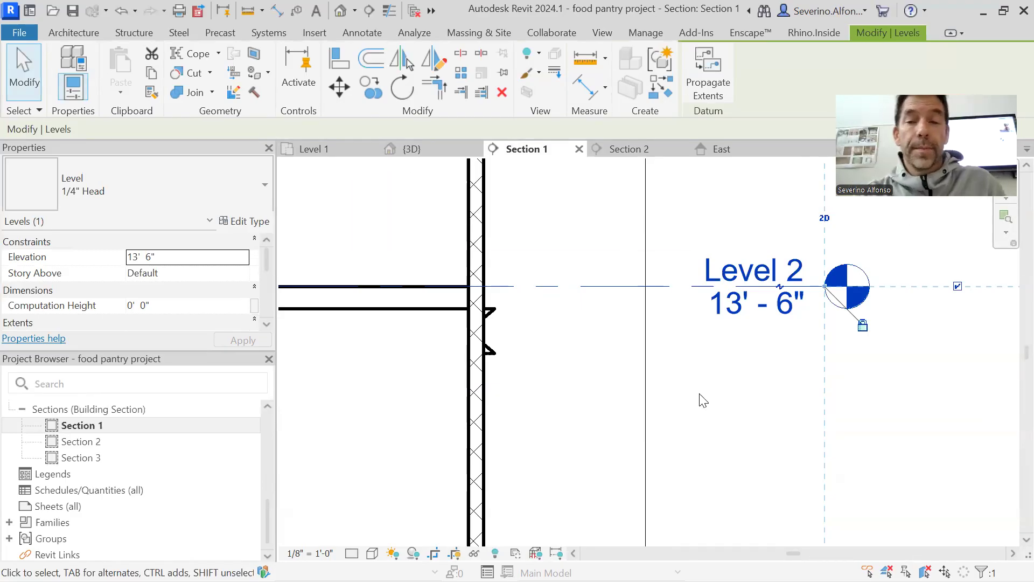
{"action": "key", "text": "Escape"}
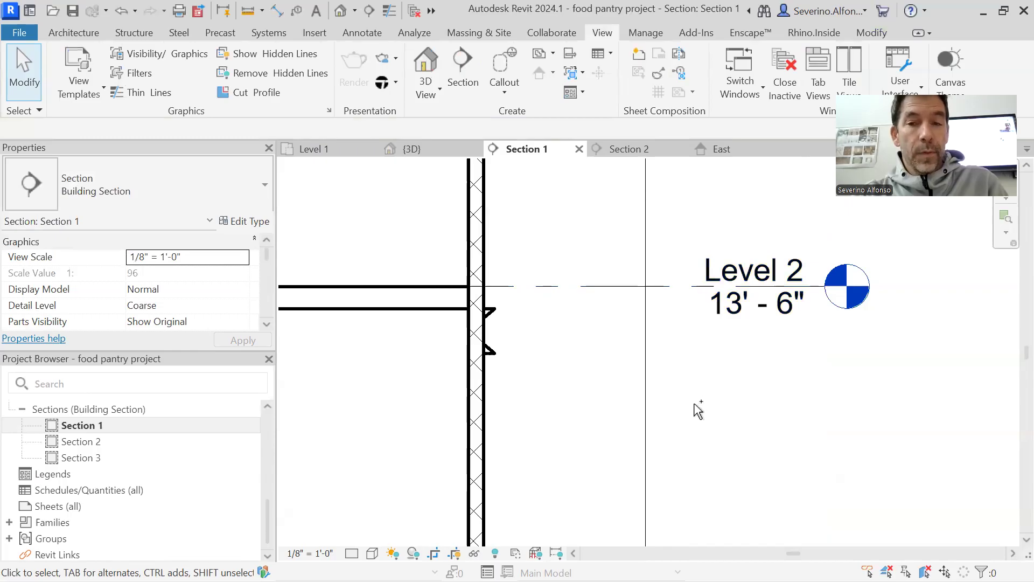
{"action": "key", "text": "ctrl+z"}
Try moving the Level 2 line up to an elevation of 16' 6".
{"action": "left_click", "coordinate": [580, 309]}
{"action": "left_click_drag", "start_coordinate": [582, 279], "coordinate": [589, 219]}
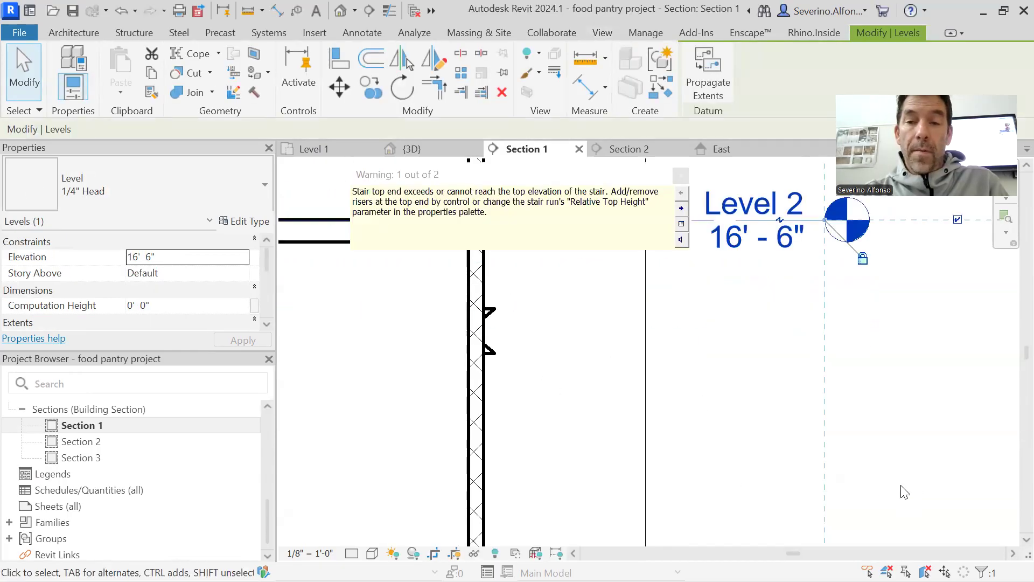
{"action": "left_click", "coordinate": [681, 176]}
{"action": "scroll", "coordinate": [592, 389], "scroll_direction": "down", "scroll_amount": 5}
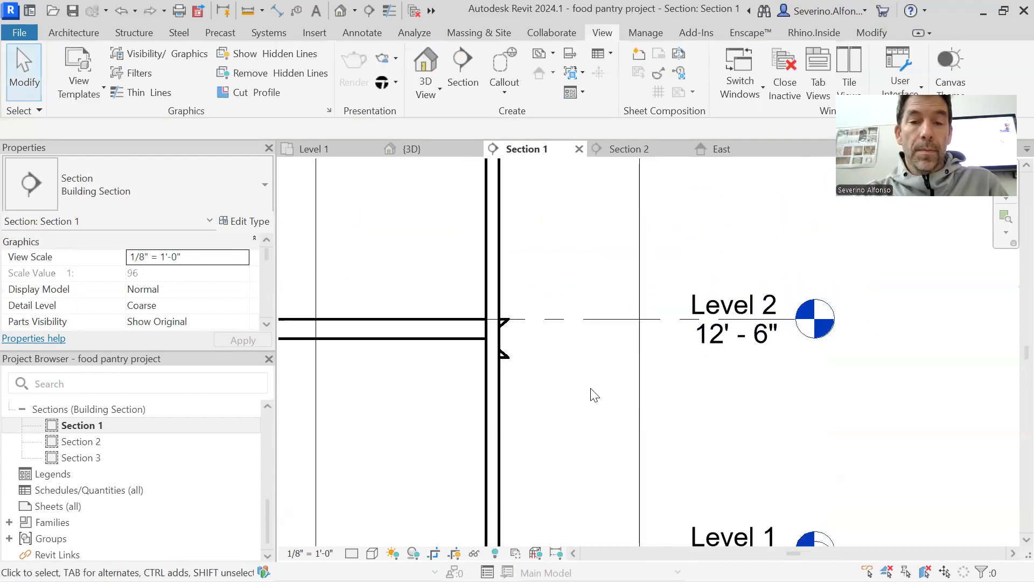
Select Level 2 in Section 1 to check its distances to the neighbouring levels, then deselect it.
{"action": "middle_click_drag", "start_coordinate": [763, 427], "coordinate": [787, 453]}
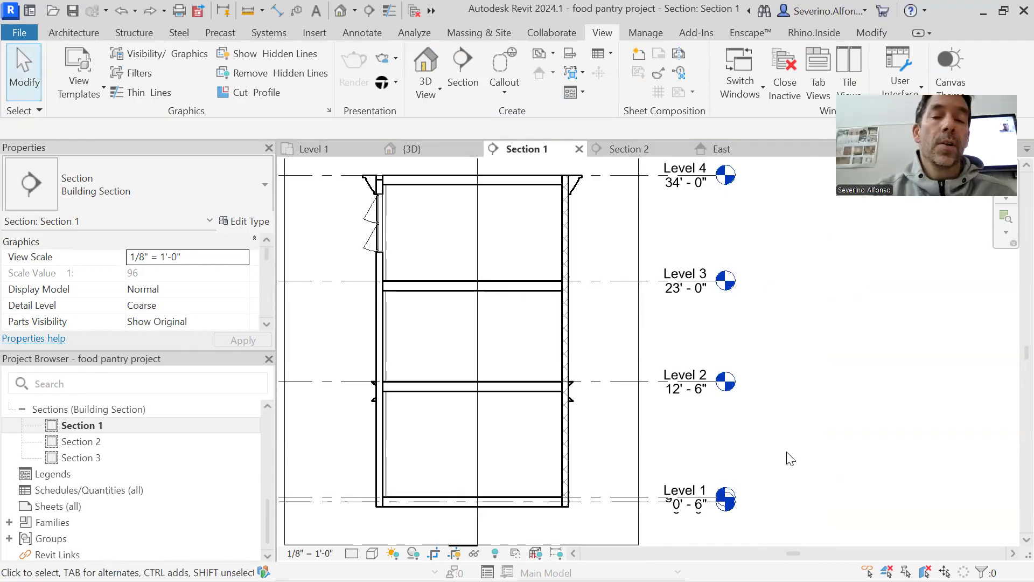
{"action": "left_click", "coordinate": [620, 383]}
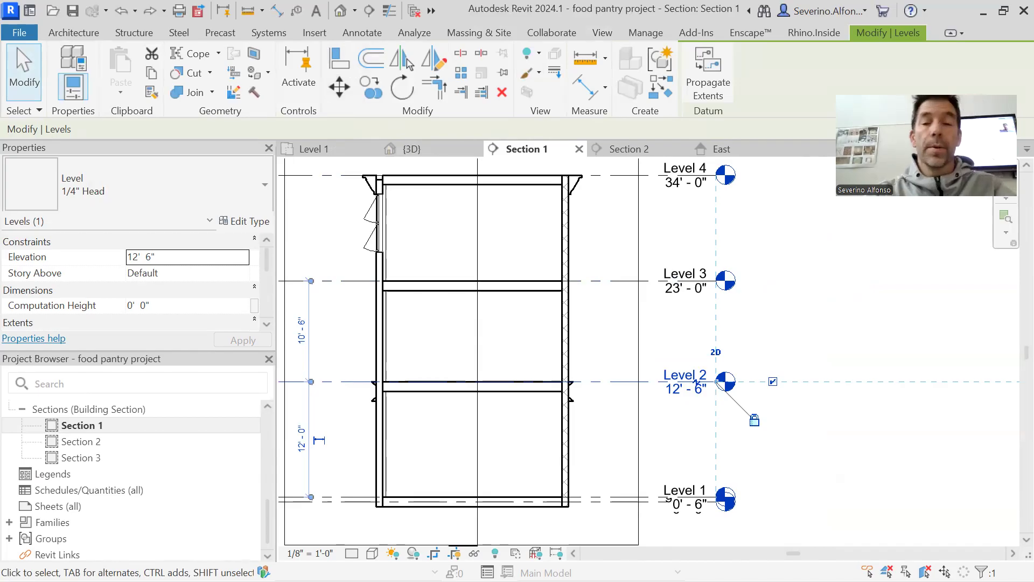
{"action": "left_click", "coordinate": [886, 338]}
{"action": "scroll", "coordinate": [833, 339], "scroll_direction": "down", "scroll_amount": 2}
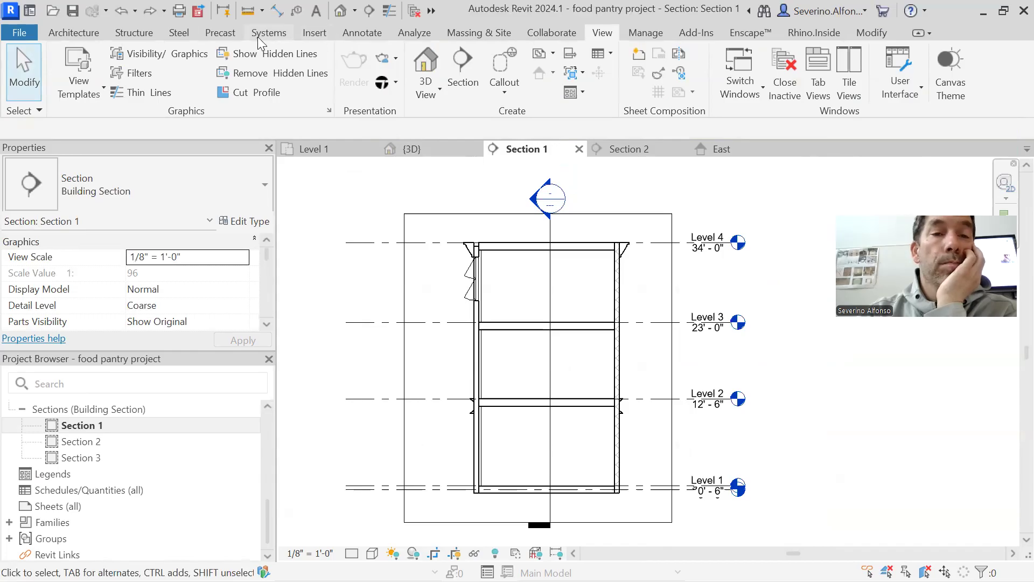
Add a new level at 29' 6" between Level 3 and Level 4, aligned with the existing level lines.
{"action": "left_click", "coordinate": [93, 33]}
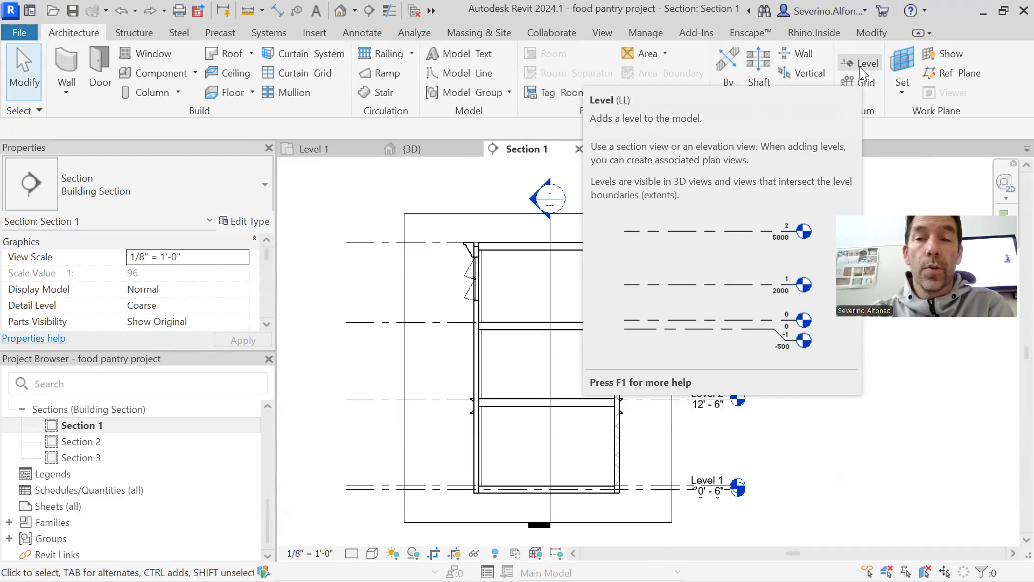
{"action": "left_click", "coordinate": [860, 67]}
{"action": "scroll", "coordinate": [455, 317], "scroll_direction": "down", "scroll_amount": 2}
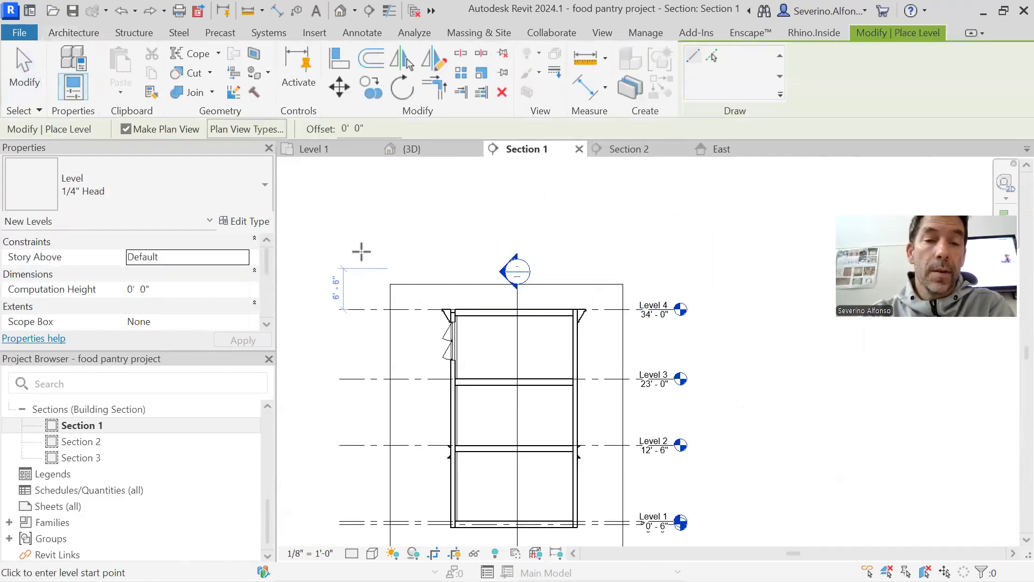
{"action": "left_click", "coordinate": [335, 231]}
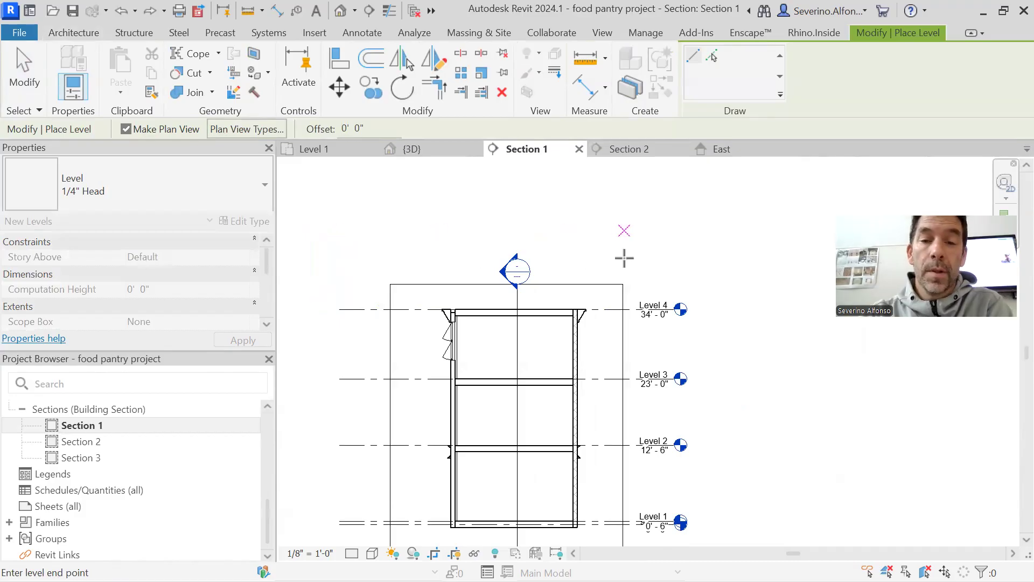
{"action": "key", "text": "Escape"}
{"action": "left_click", "coordinate": [343, 337]}
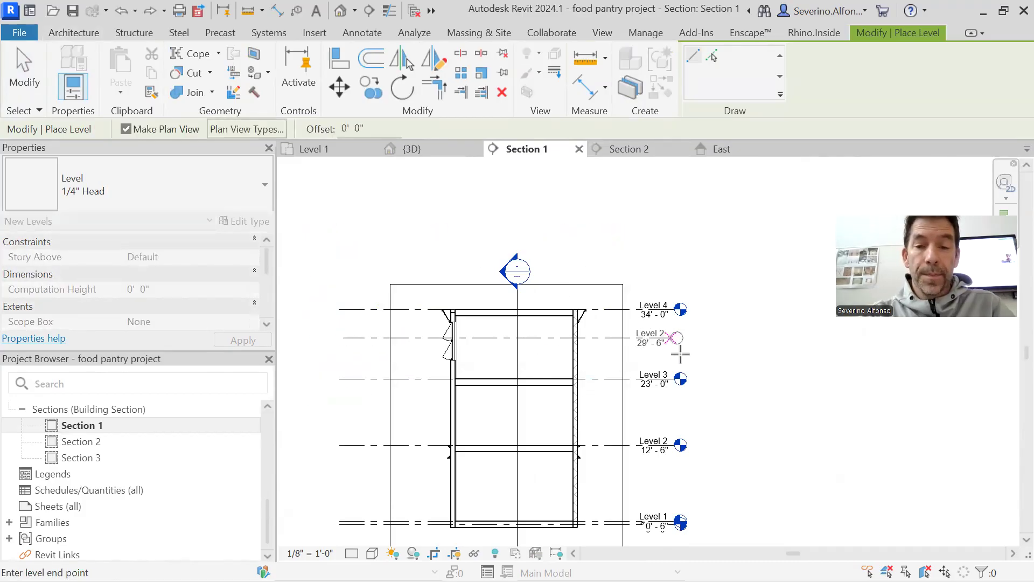
{"action": "left_click", "coordinate": [682, 337]}
{"action": "key", "text": "Escape"}
{"action": "key", "text": "Escape"}
Examine the new level's line, name and elevation between Level 3 and Level 4.
{"action": "scroll", "coordinate": [662, 345], "scroll_direction": "up", "scroll_amount": 5}
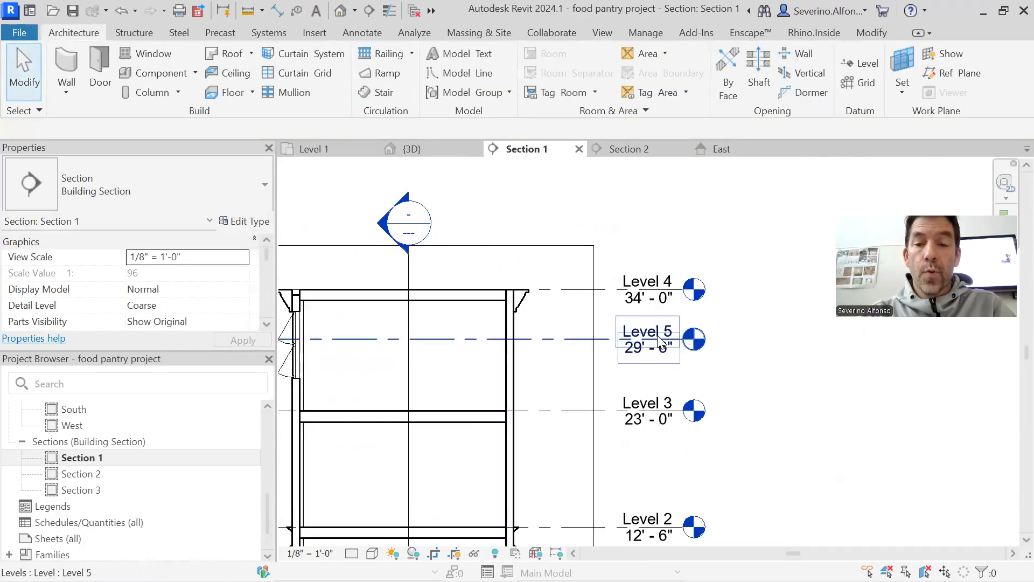
{"action": "scroll", "coordinate": [662, 345], "scroll_direction": "down", "scroll_amount": 2}
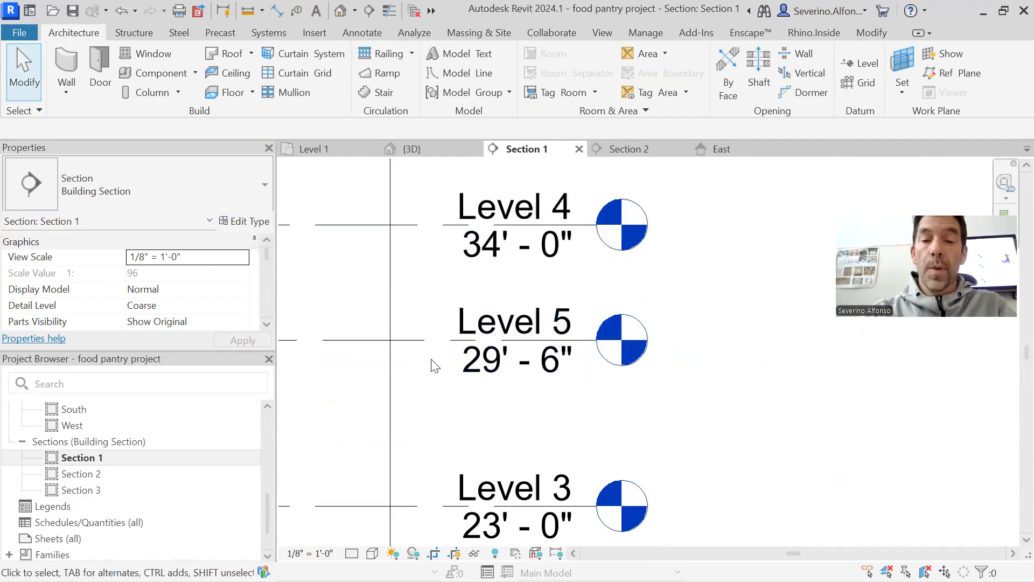
{"action": "scroll", "coordinate": [396, 358], "scroll_direction": "down", "scroll_amount": 1}
{"action": "middle_click_drag", "start_coordinate": [396, 358], "coordinate": [732, 295]}
{"action": "scroll", "coordinate": [656, 340], "scroll_direction": "down", "scroll_amount": 1}
{"action": "middle_click_drag", "start_coordinate": [656, 341], "coordinate": [427, 355]}
{"action": "scroll", "coordinate": [640, 311], "scroll_direction": "up", "scroll_amount": 4}
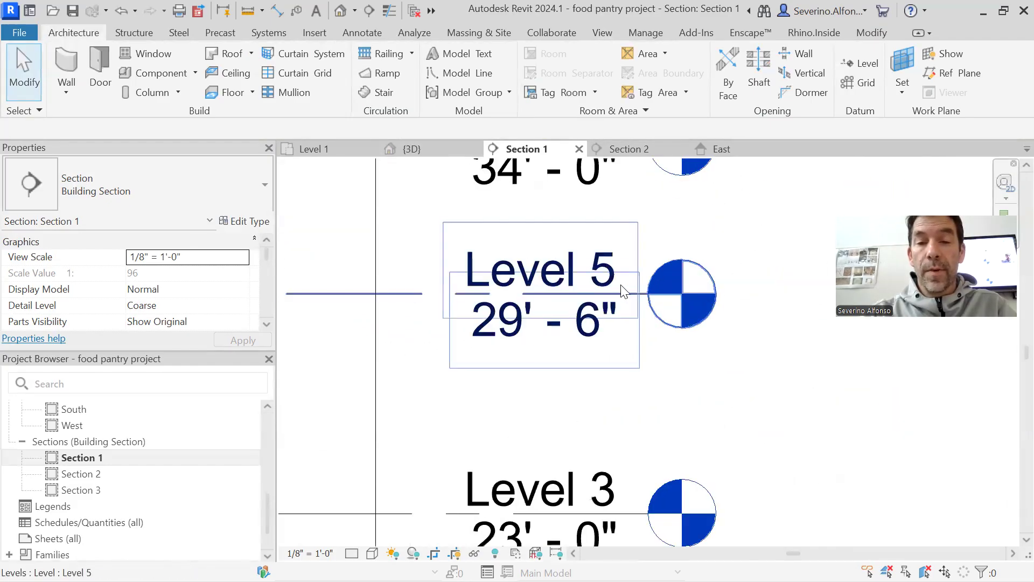
Try renaming Level 5 to Level Pepito without renaming its corresponding views, and undo the rename.
{"action": "left_click", "coordinate": [602, 276]}
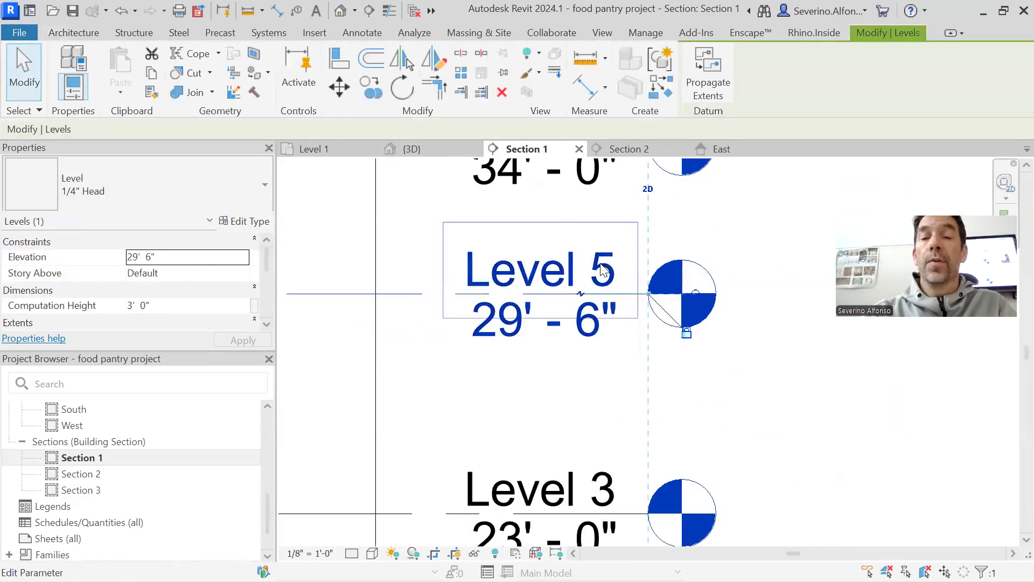
{"action": "left_click", "coordinate": [600, 277]}
{"action": "left_click", "coordinate": [614, 290]}
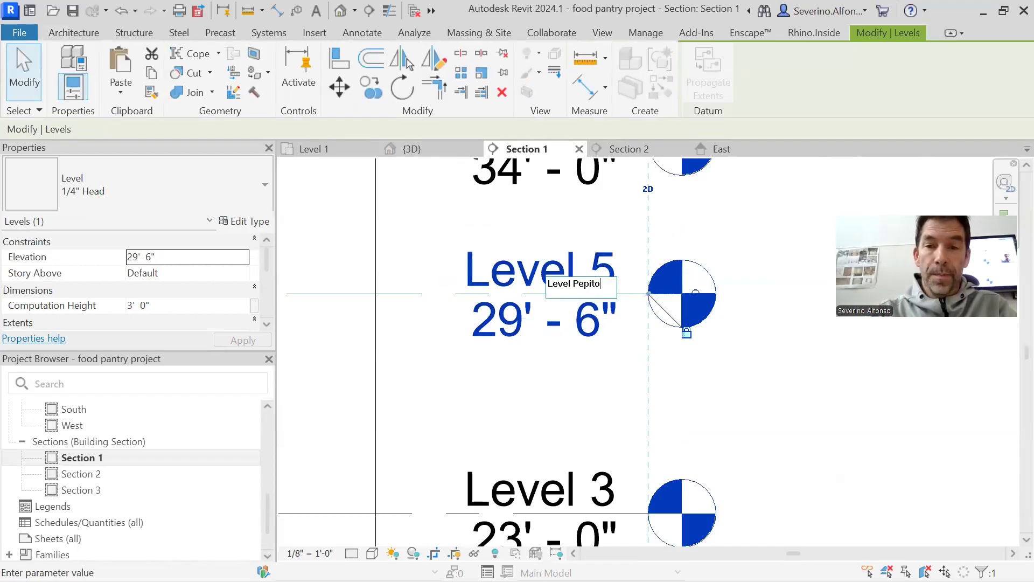
{"action": "key", "text": "Return"}
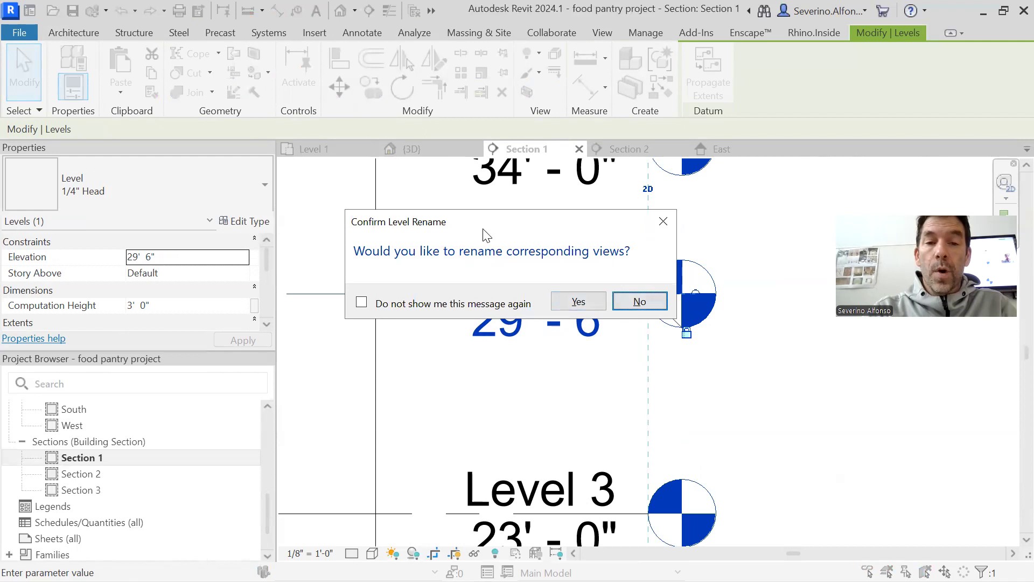
{"action": "left_click_drag", "start_coordinate": [484, 235], "coordinate": [532, 61]}
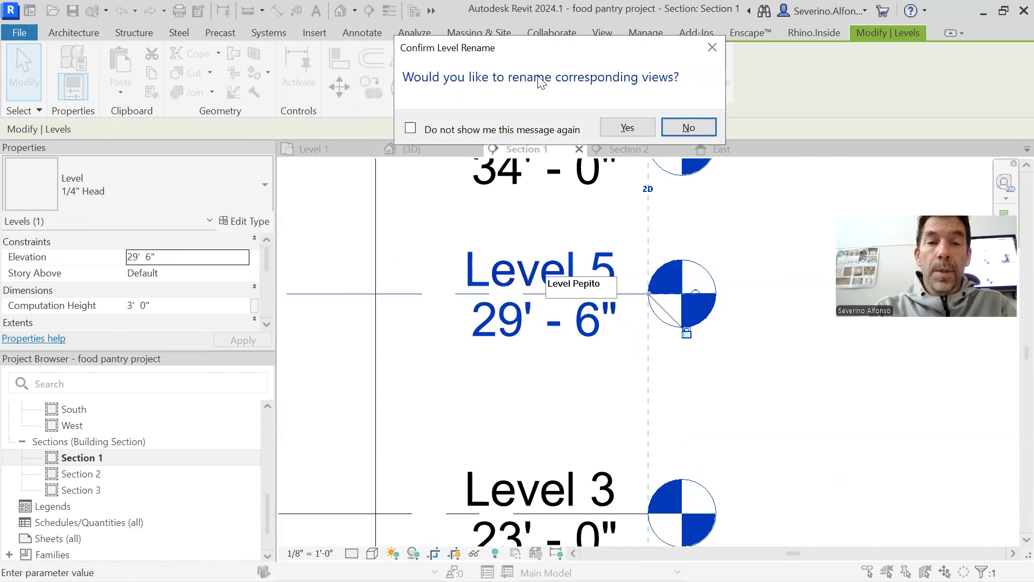
{"action": "left_click", "coordinate": [693, 128]}
{"action": "left_click", "coordinate": [748, 398]}
{"action": "key", "text": "ctrl+z"}
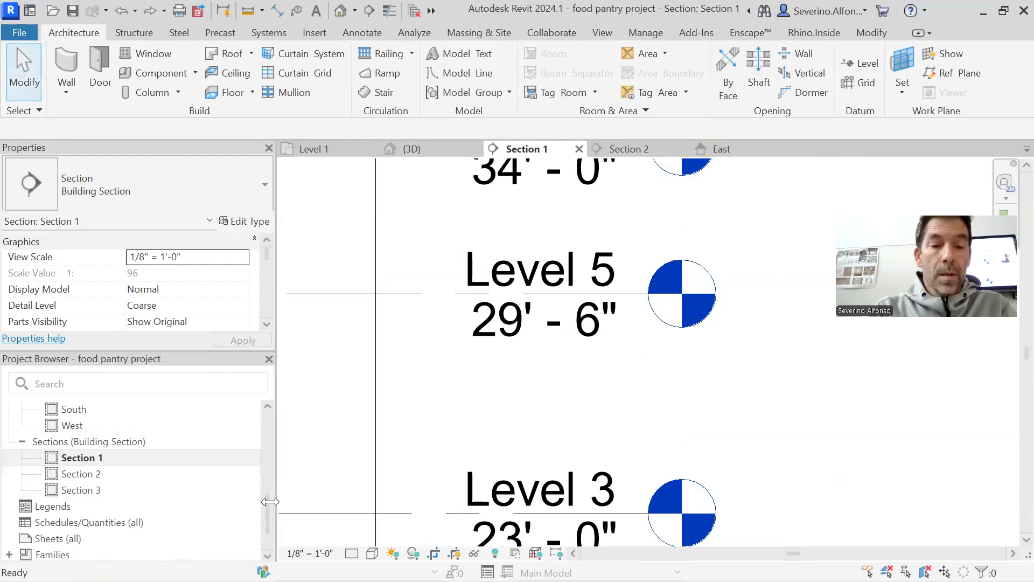
Locate the Level 5 floor plan among the project's views and open it to examine the building outline.
{"action": "scroll", "coordinate": [269, 490], "scroll_direction": "up", "scroll_amount": 1}
{"action": "left_click_drag", "start_coordinate": [270, 490], "coordinate": [272, 430]}
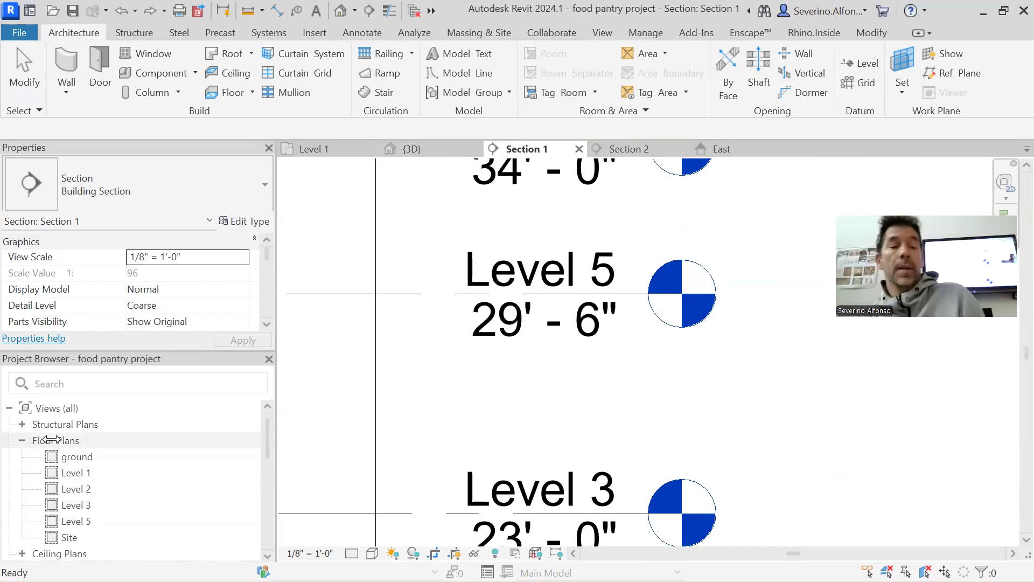
{"action": "left_click", "coordinate": [86, 522]}
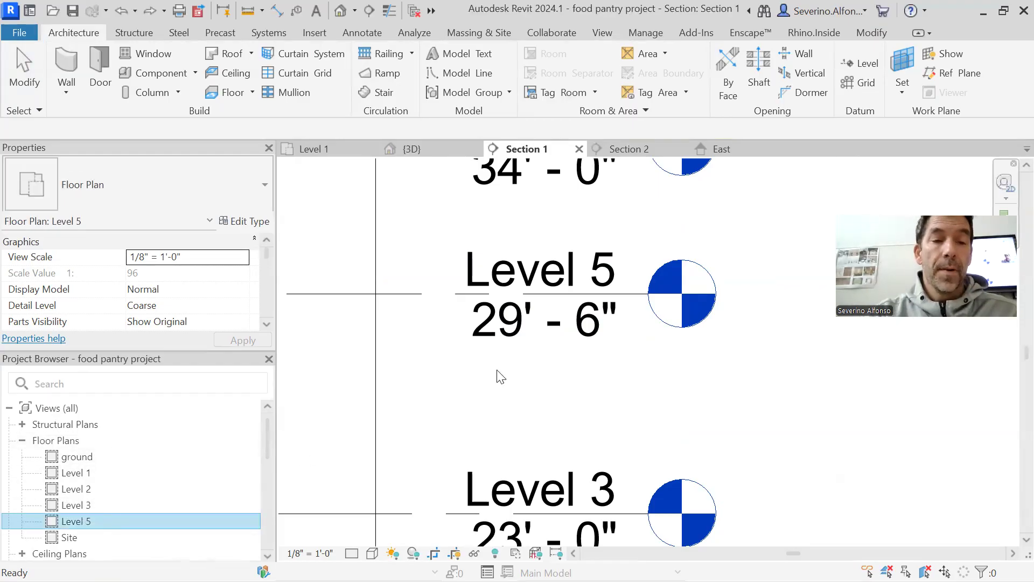
{"action": "scroll", "coordinate": [496, 374], "scroll_direction": "down", "scroll_amount": 2}
{"action": "left_click", "coordinate": [609, 358]}
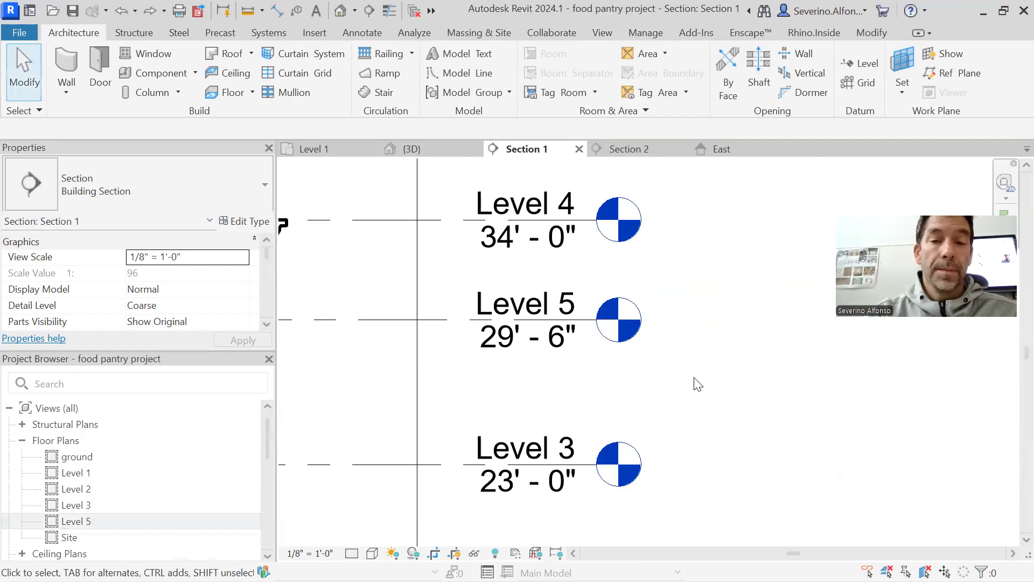
{"action": "double_click", "coordinate": [75, 521]}
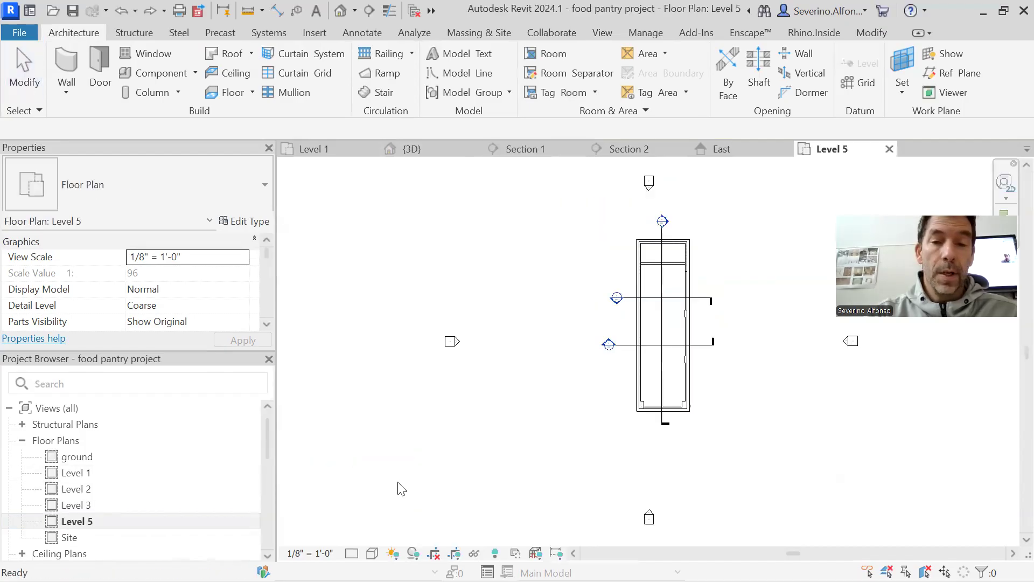
{"action": "scroll", "coordinate": [706, 331], "scroll_direction": "up", "scroll_amount": 3}
{"action": "middle_click_drag", "start_coordinate": [784, 353], "coordinate": [747, 388]}
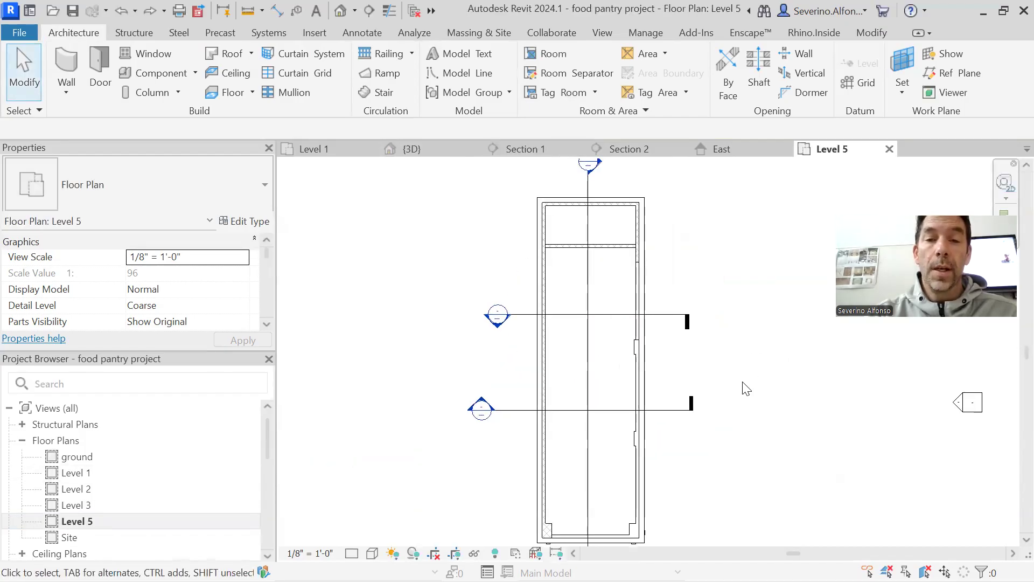
Return to Section 1 and examine where the Level 5 line crosses the masonry wall below the cornice.
{"action": "scroll", "coordinate": [109, 507], "scroll_direction": "down", "scroll_amount": 6}
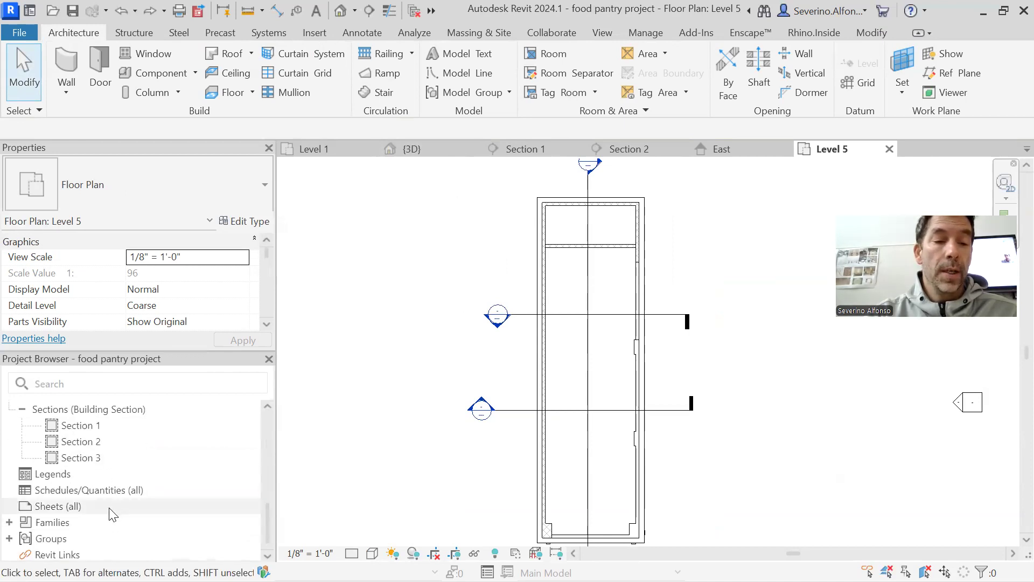
{"action": "double_click", "coordinate": [83, 430]}
{"action": "middle_click_drag", "start_coordinate": [428, 389], "coordinate": [649, 323]}
{"action": "scroll", "coordinate": [620, 312], "scroll_direction": "up", "scroll_amount": 3}
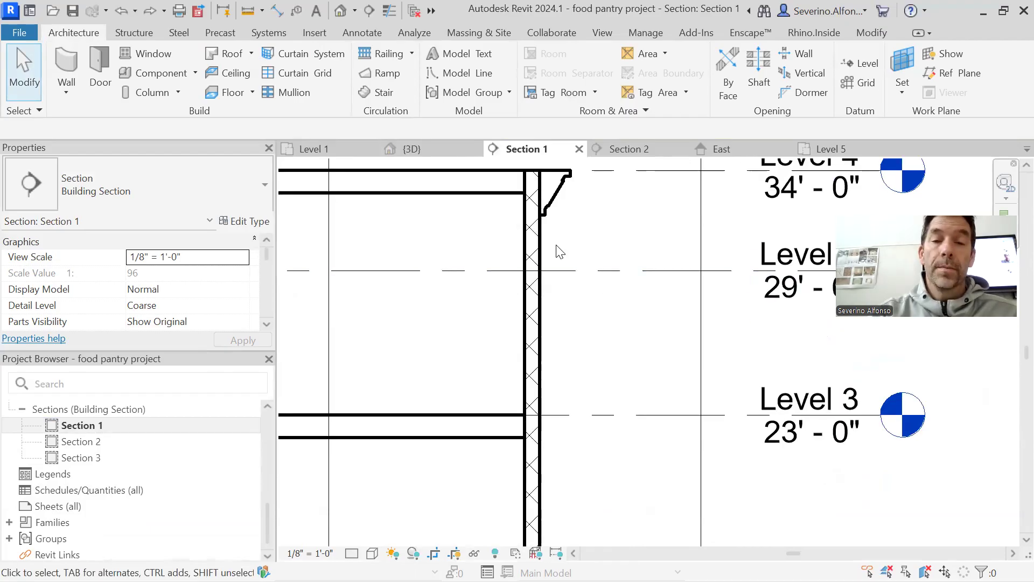
{"action": "middle_click_drag", "start_coordinate": [543, 247], "coordinate": [532, 347]}
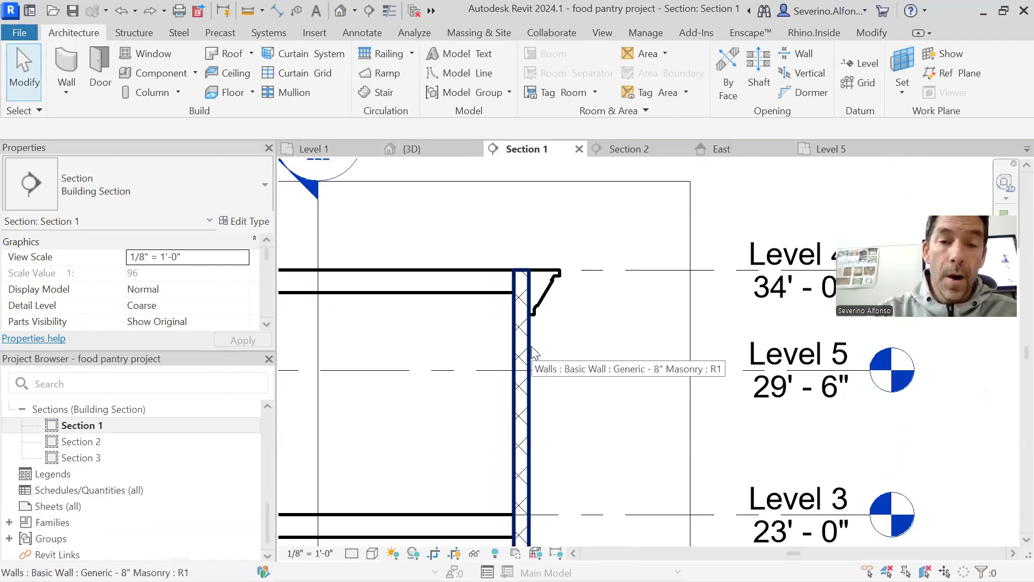
{"action": "scroll", "coordinate": [541, 341], "scroll_direction": "up", "scroll_amount": 4}
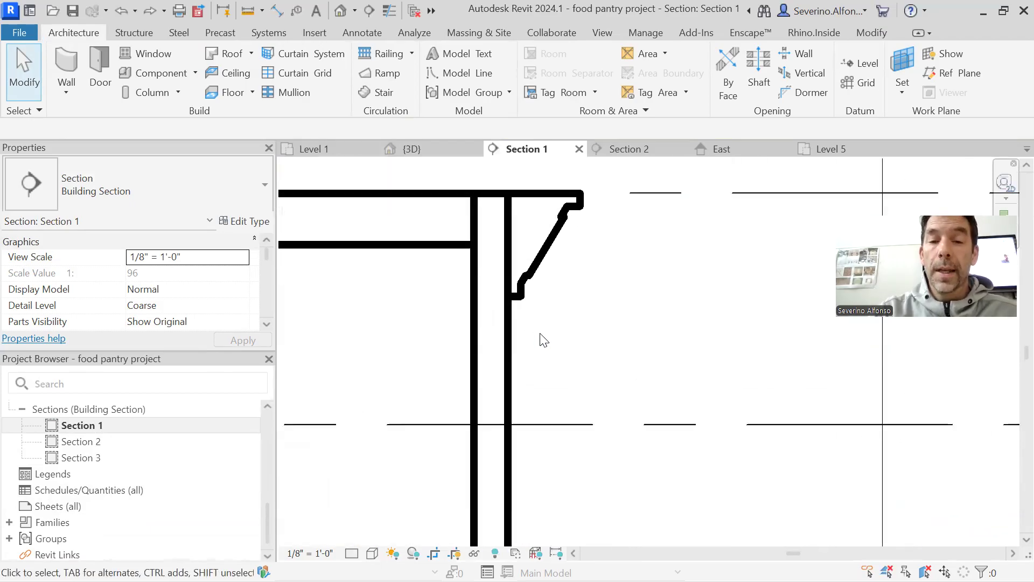
{"action": "scroll", "coordinate": [710, 377], "scroll_direction": "down", "scroll_amount": 2}
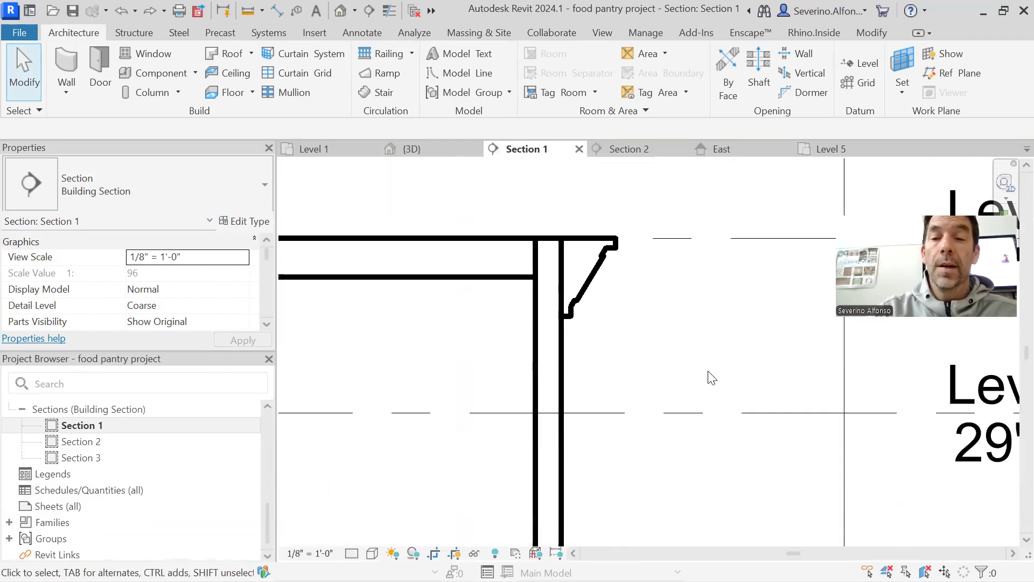
{"action": "middle_click_drag", "start_coordinate": [710, 376], "coordinate": [501, 399]}
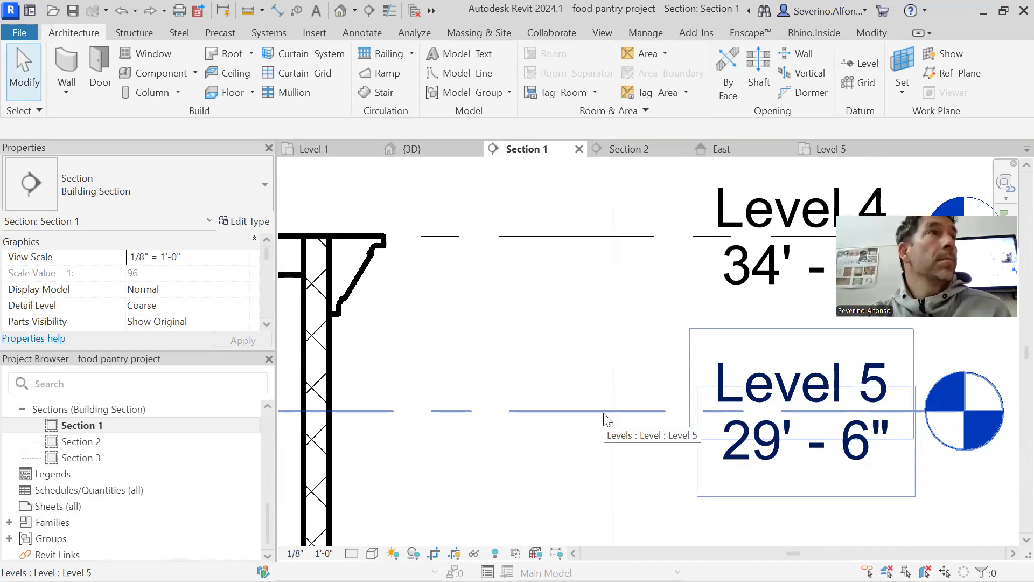
{"action": "scroll", "coordinate": [456, 458], "scroll_direction": "down", "scroll_amount": 1}
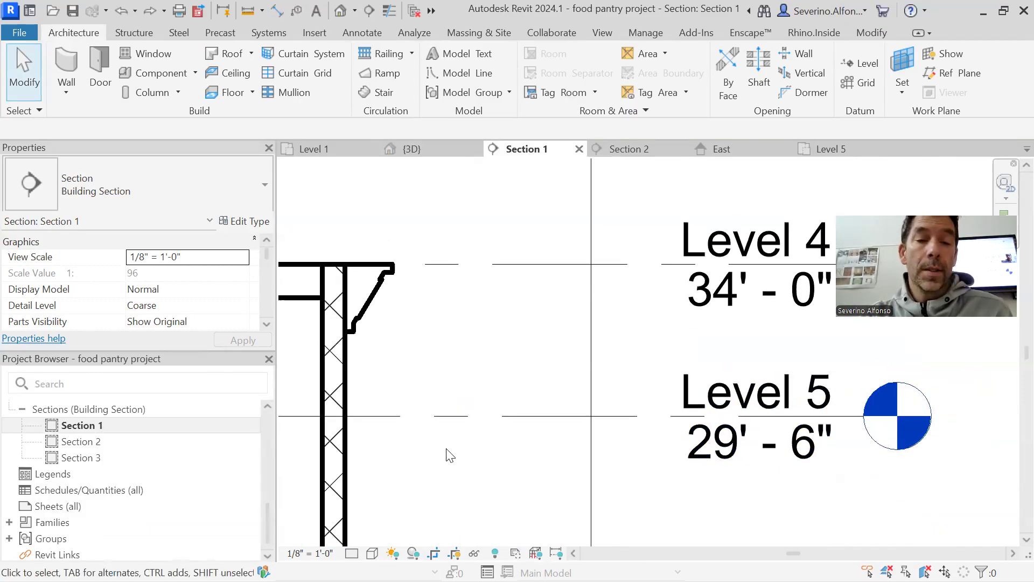
Reopen the Level 5 floor plan and examine its wall lines up close.
{"action": "scroll", "coordinate": [101, 463], "scroll_direction": "up", "scroll_amount": 5}
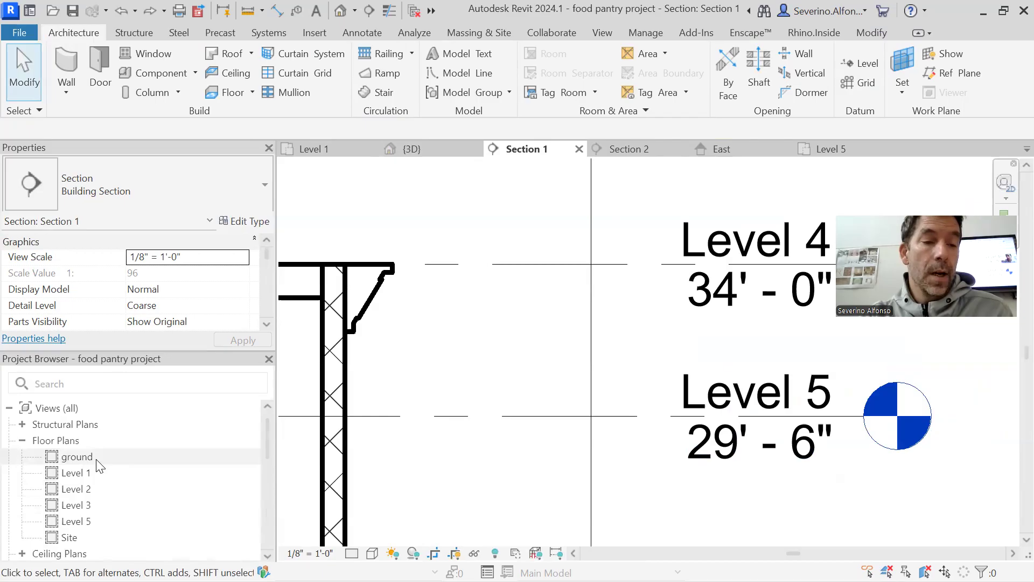
{"action": "left_click", "coordinate": [74, 521]}
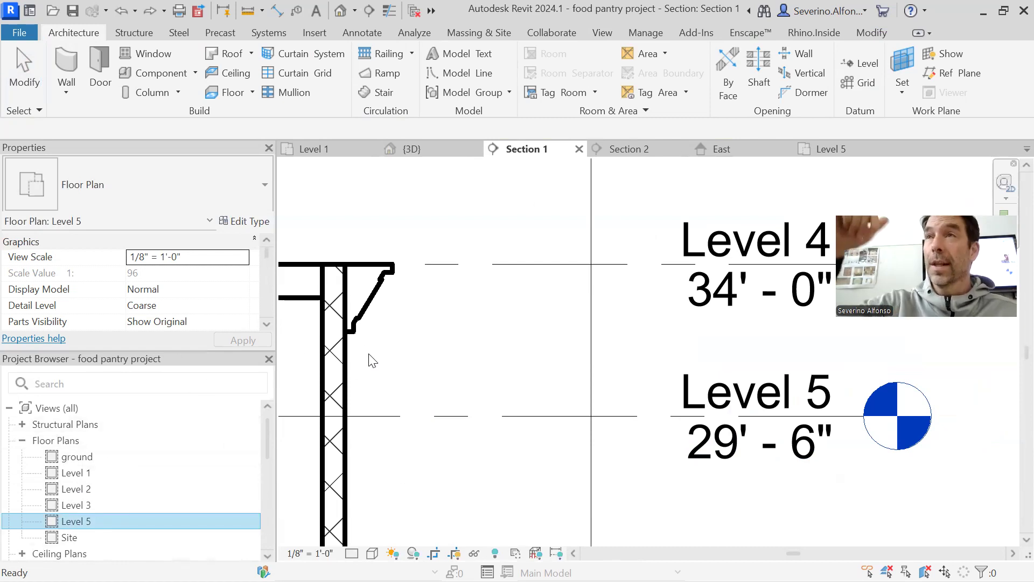
{"action": "double_click", "coordinate": [69, 521]}
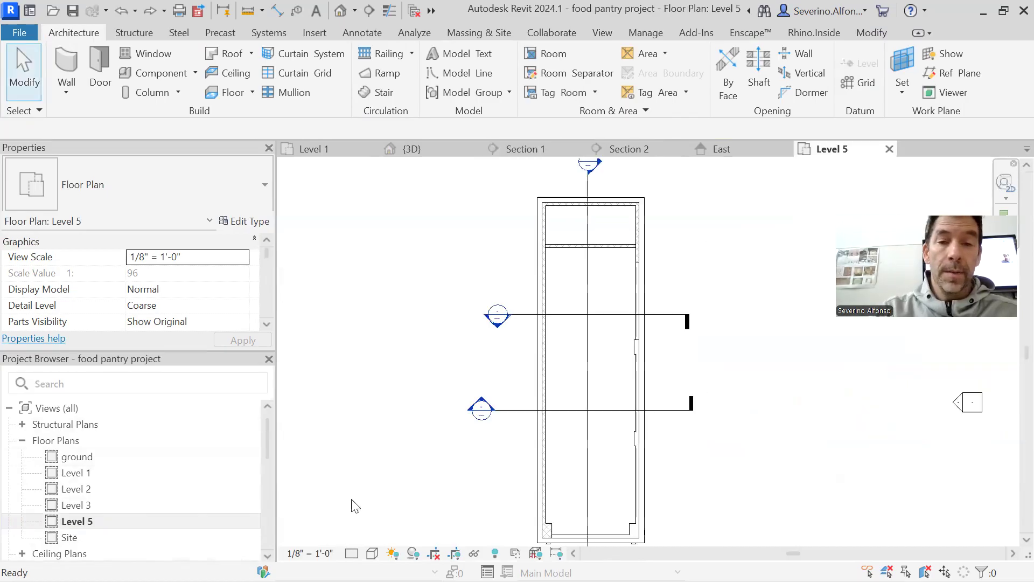
{"action": "scroll", "coordinate": [655, 324], "scroll_direction": "up", "scroll_amount": 5}
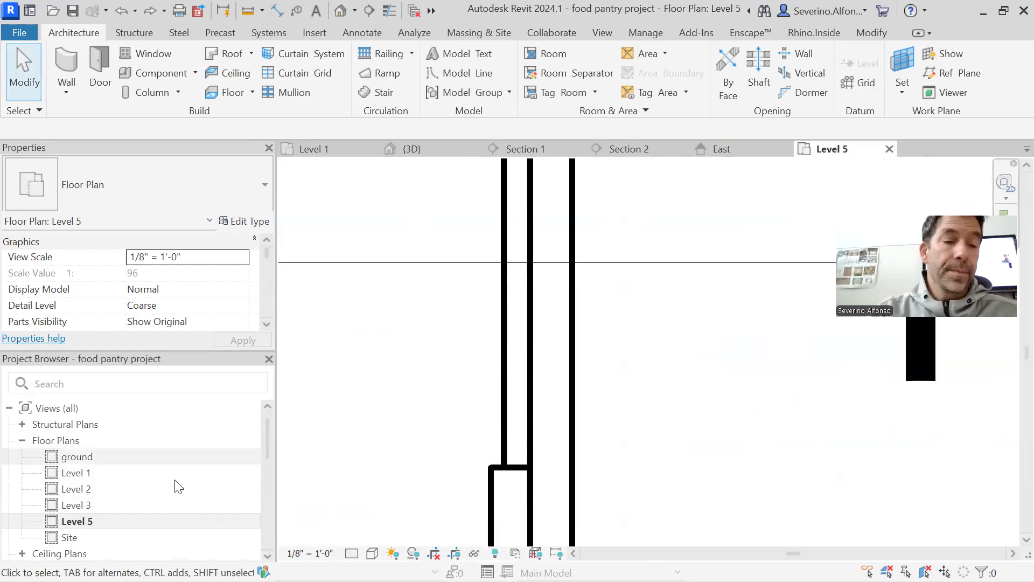
Expand the ceiling plans and select the Level 5 ceiling plan to check its entry, then deselect it.
{"action": "scroll", "coordinate": [71, 495], "scroll_direction": "down", "scroll_amount": 3}
{"action": "scroll", "coordinate": [71, 498], "scroll_direction": "down", "scroll_amount": 2}
{"action": "scroll", "coordinate": [72, 491], "scroll_direction": "up", "scroll_amount": 2}
{"action": "scroll", "coordinate": [81, 445], "scroll_direction": "up", "scroll_amount": 2}
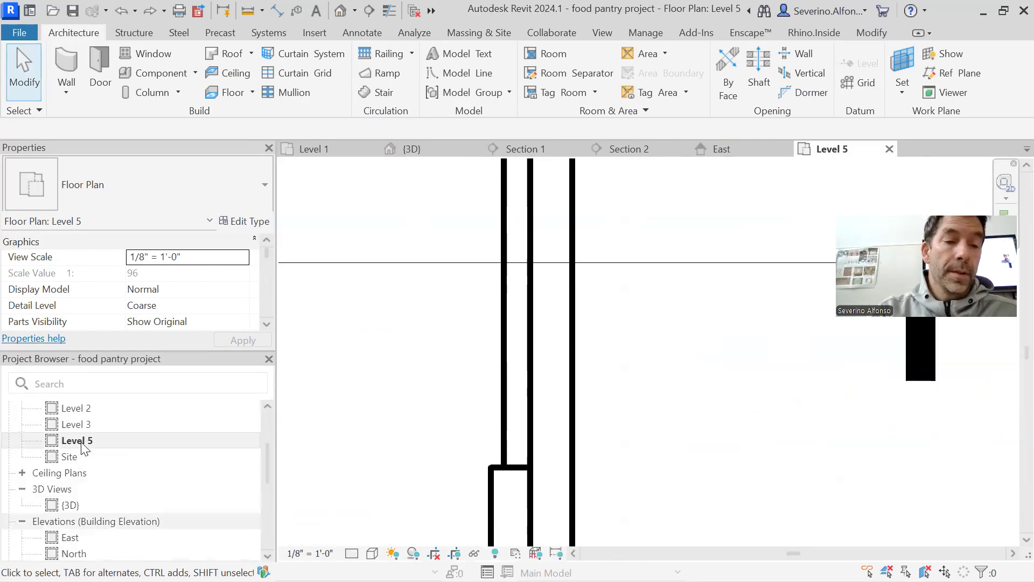
{"action": "left_click", "coordinate": [22, 471]}
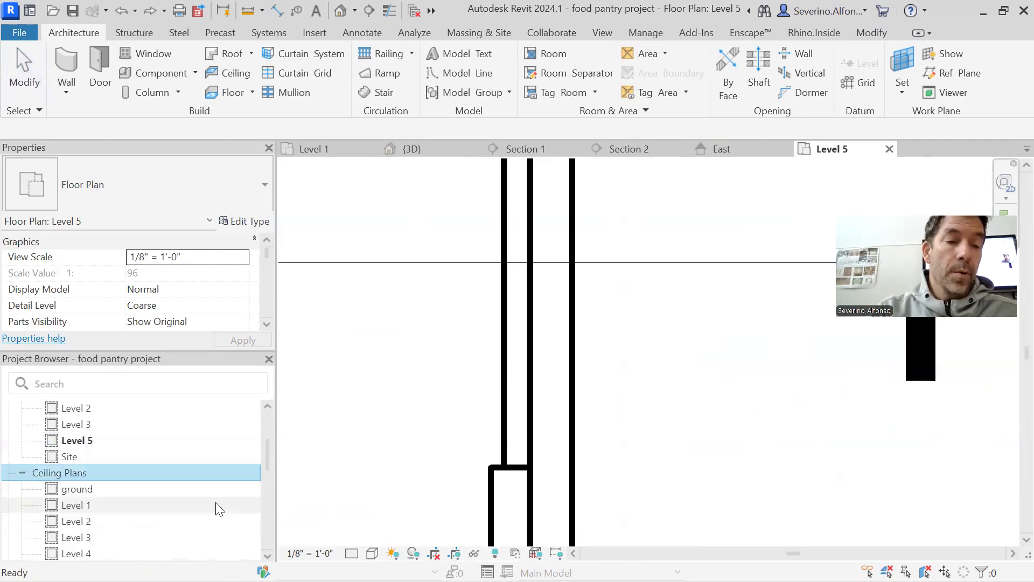
{"action": "left_click_drag", "start_coordinate": [268, 451], "coordinate": [271, 463]}
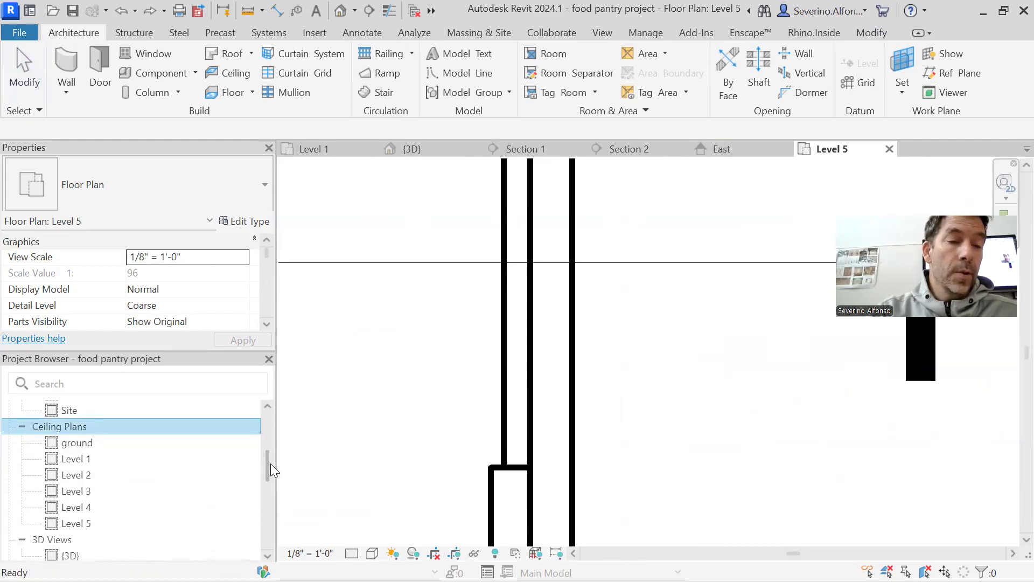
{"action": "left_click", "coordinate": [76, 522]}
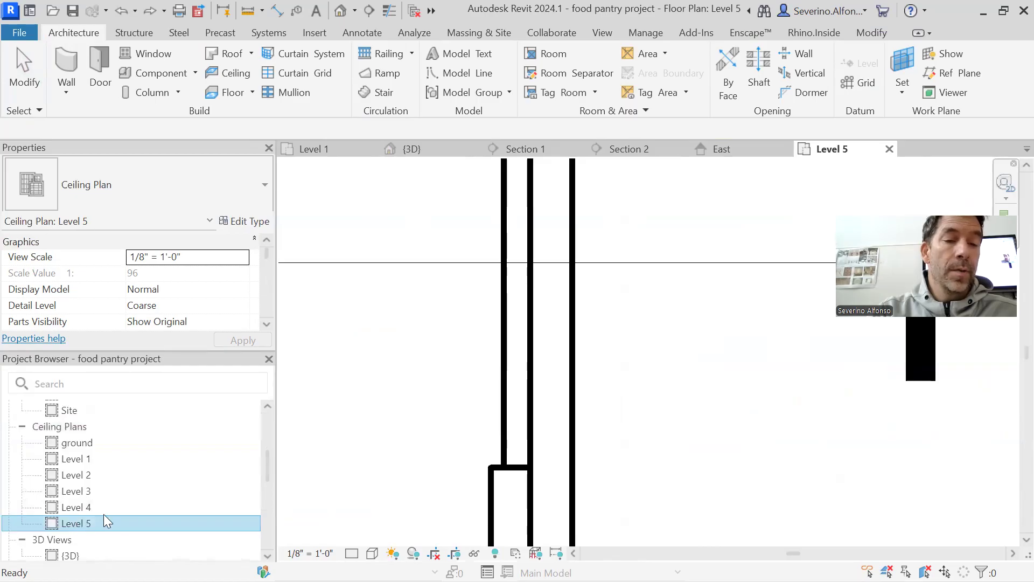
{"action": "scroll", "coordinate": [534, 352], "scroll_direction": "down", "scroll_amount": 2}
{"action": "left_click", "coordinate": [843, 486]}
{"action": "scroll", "coordinate": [779, 456], "scroll_direction": "down", "scroll_amount": 1}
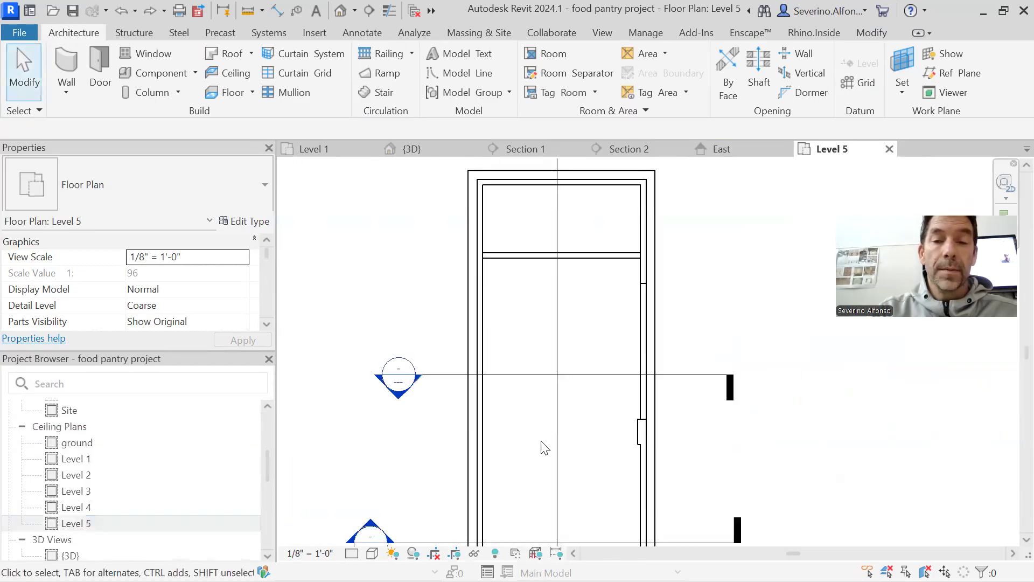
Open Section 1 and examine the cornice and roof in relation to the Level 4 and Level 5 lines.
{"action": "scroll", "coordinate": [91, 494], "scroll_direction": "down", "scroll_amount": 5}
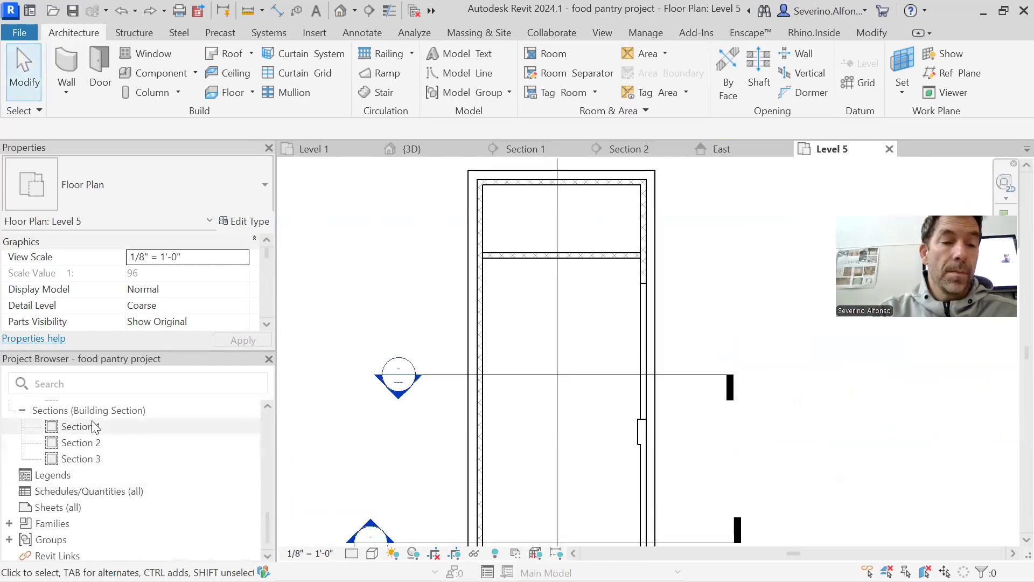
{"action": "double_click", "coordinate": [81, 426]}
{"action": "scroll", "coordinate": [716, 370], "scroll_direction": "down", "scroll_amount": 2}
{"action": "middle_click_drag", "start_coordinate": [439, 445], "coordinate": [617, 401]}
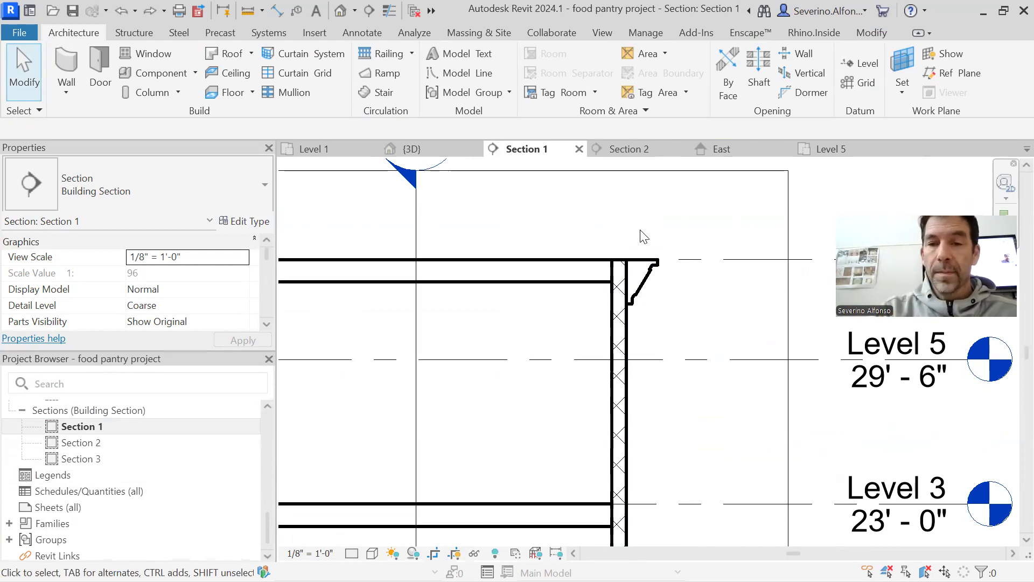
{"action": "scroll", "coordinate": [682, 317], "scroll_direction": "up", "scroll_amount": 1}
{"action": "middle_click_drag", "start_coordinate": [680, 319], "coordinate": [418, 296]}
{"action": "middle_click_drag", "start_coordinate": [438, 313], "coordinate": [524, 392]}
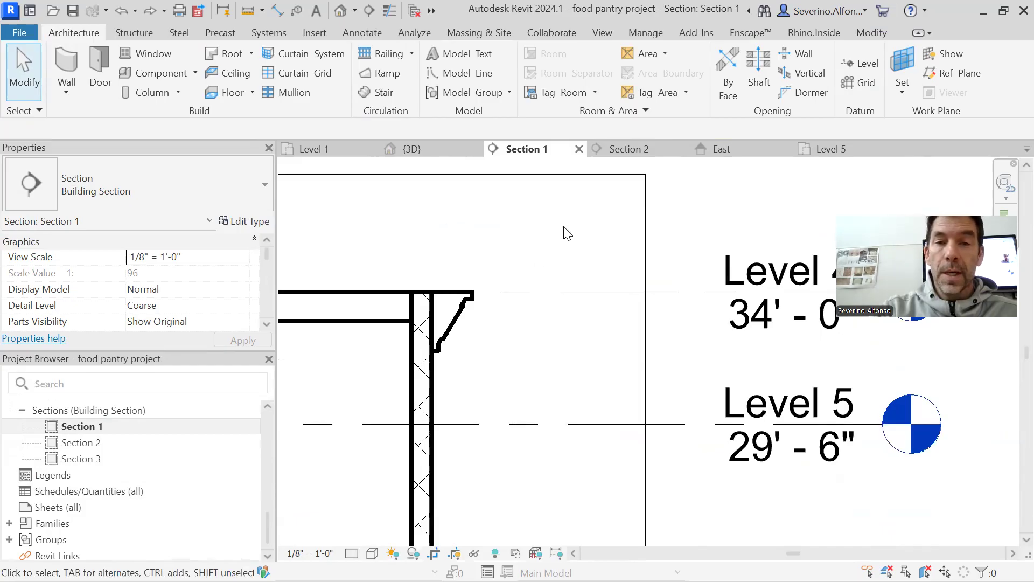
{"action": "middle_click_drag", "start_coordinate": [610, 254], "coordinate": [618, 368]}
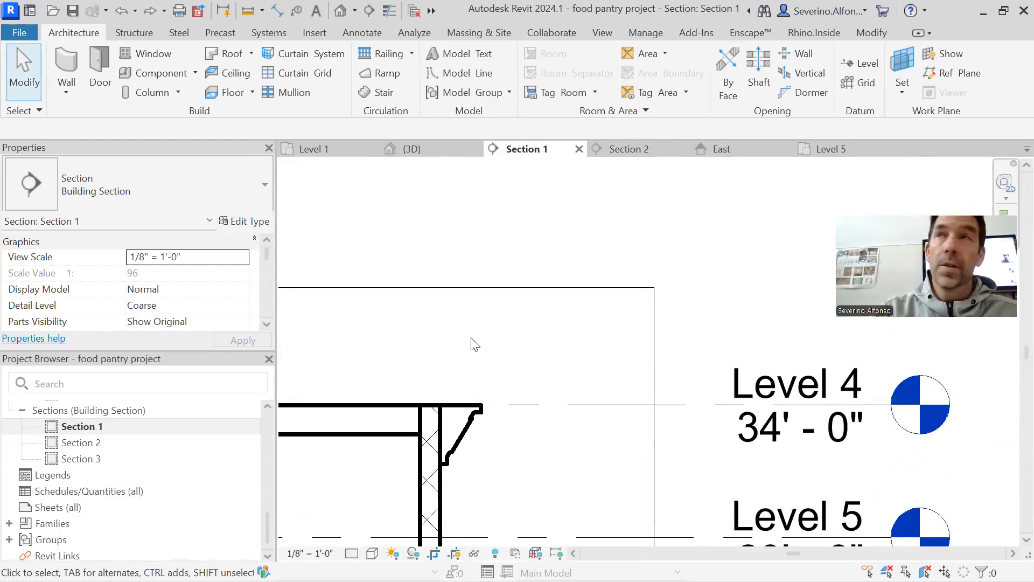
Open the Level 5 reflected ceiling plan and examine what it displays around the section markers.
{"action": "scroll", "coordinate": [95, 474], "scroll_direction": "up", "scroll_amount": 8}
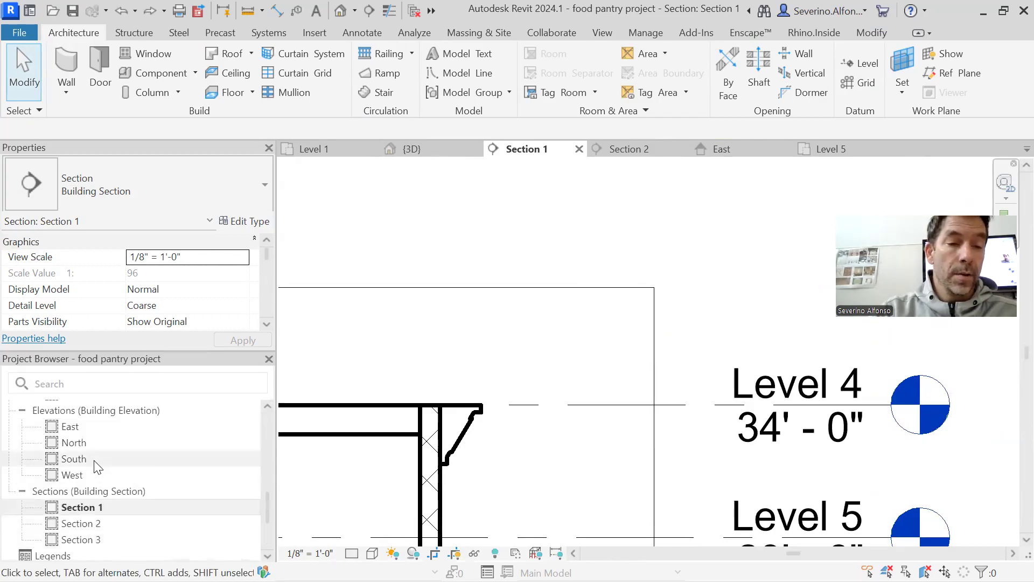
{"action": "double_click", "coordinate": [77, 522]}
{"action": "scroll", "coordinate": [721, 421], "scroll_direction": "down", "scroll_amount": 2}
{"action": "middle_click_drag", "start_coordinate": [721, 422], "coordinate": [640, 391]}
{"action": "scroll", "coordinate": [688, 361], "scroll_direction": "down", "scroll_amount": 1}
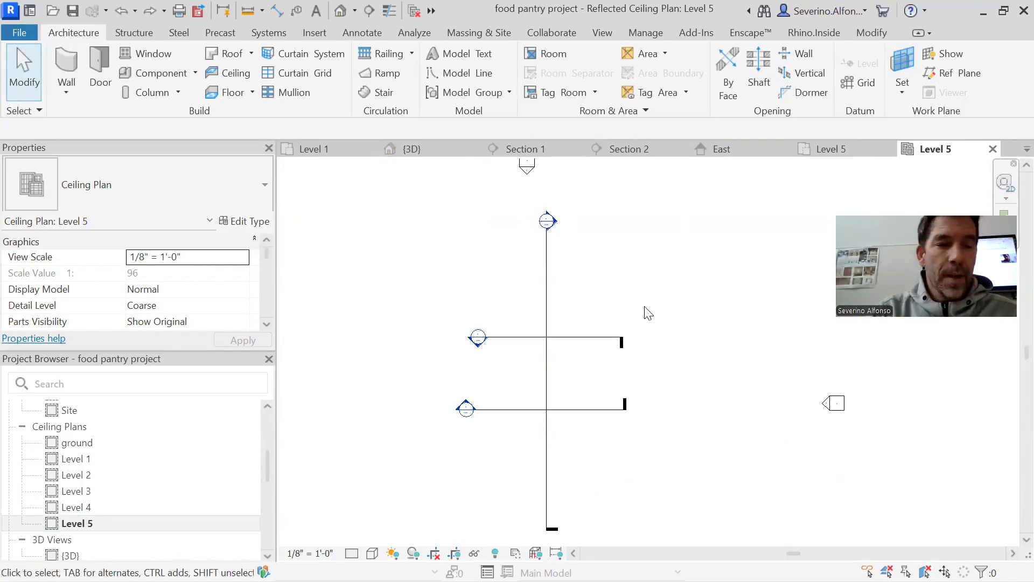
Check the floor plan list in the project's views, then return to Section 1.
{"action": "scroll", "coordinate": [75, 502], "scroll_direction": "up", "scroll_amount": 3}
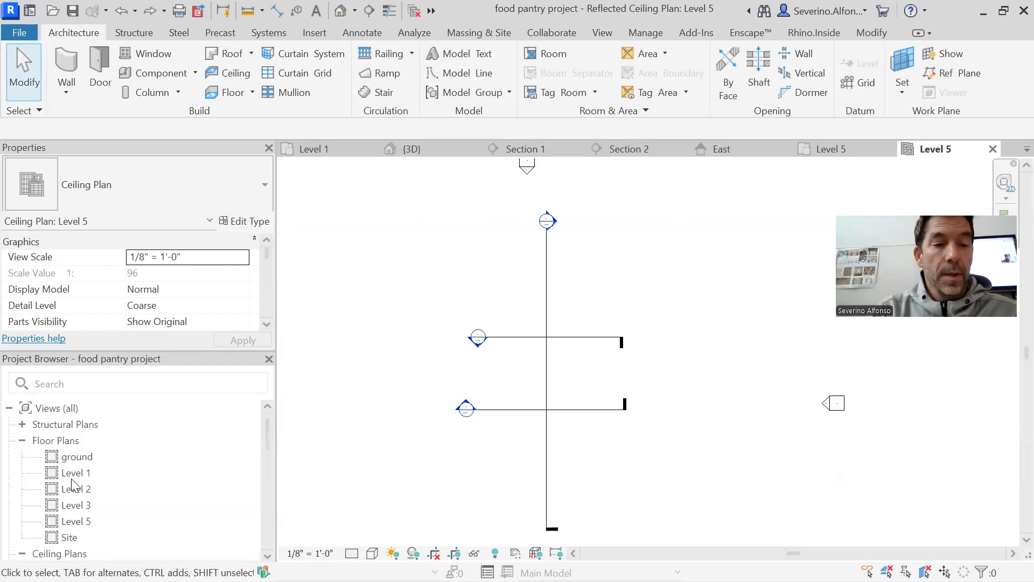
{"action": "scroll", "coordinate": [76, 501], "scroll_direction": "down", "scroll_amount": 7}
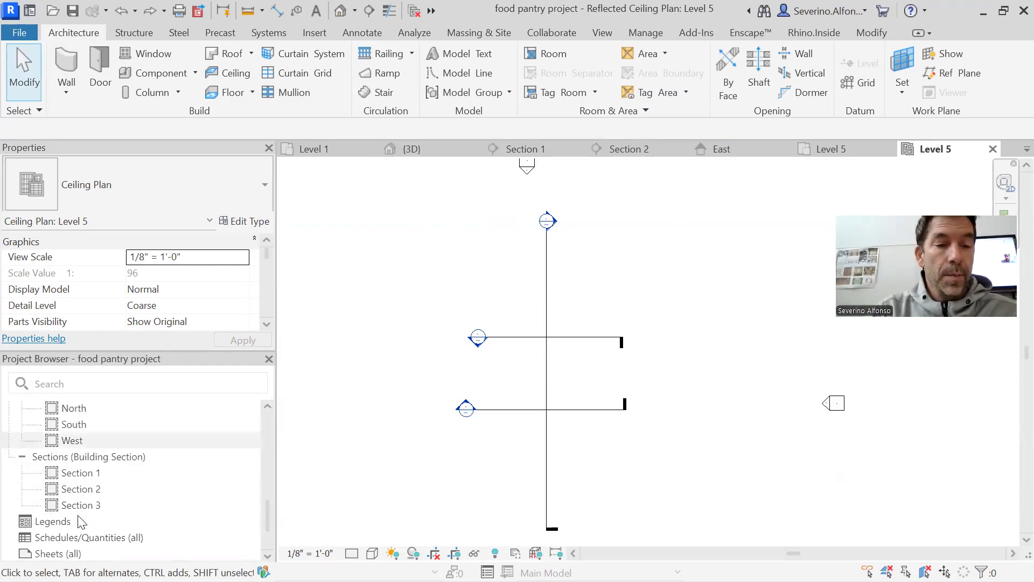
{"action": "double_click", "coordinate": [81, 473]}
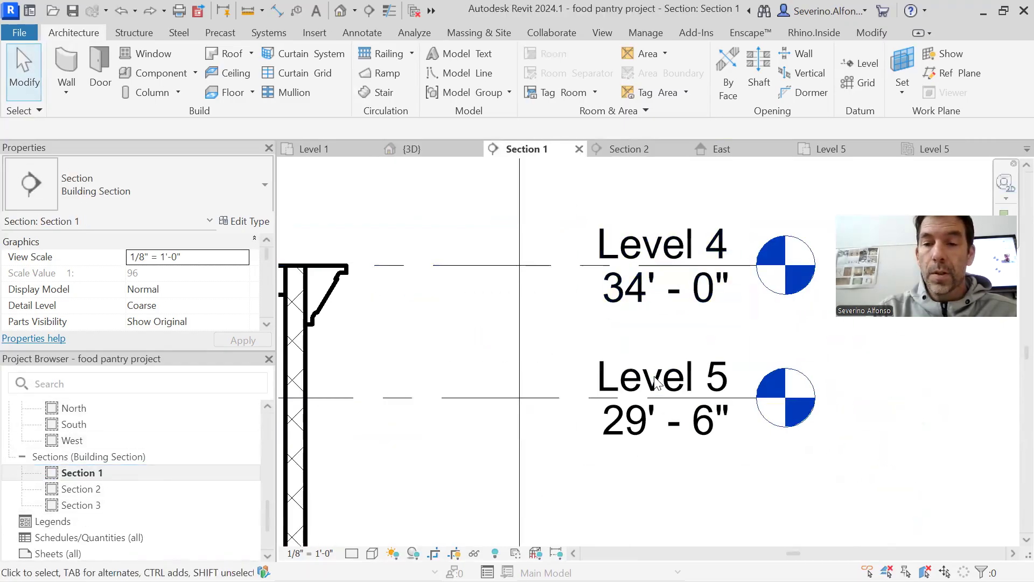
Rename Level 5 as Level Pepito in Section 1 and rename its corresponding views too.
{"action": "left_click", "coordinate": [657, 381]}
{"action": "left_click", "coordinate": [653, 431]}
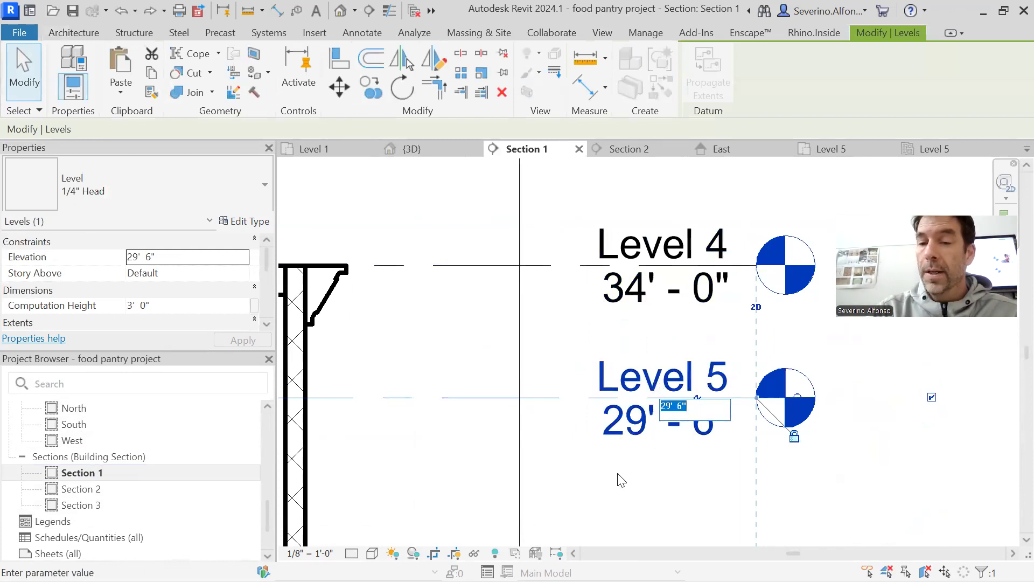
{"action": "left_click", "coordinate": [694, 383]}
{"action": "left_click", "coordinate": [694, 384]}
{"action": "left_click", "coordinate": [695, 384]}
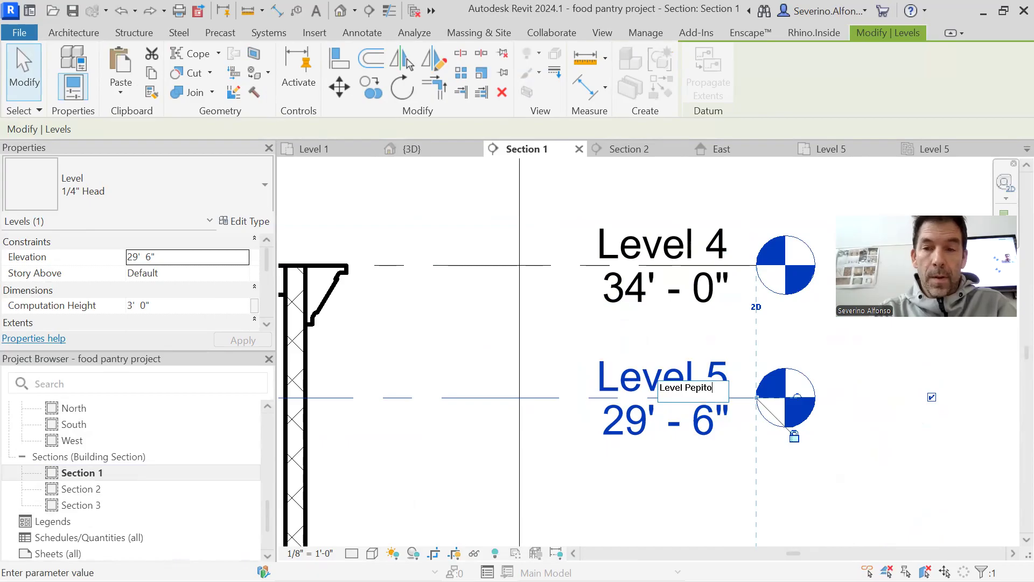
{"action": "key", "text": "Return"}
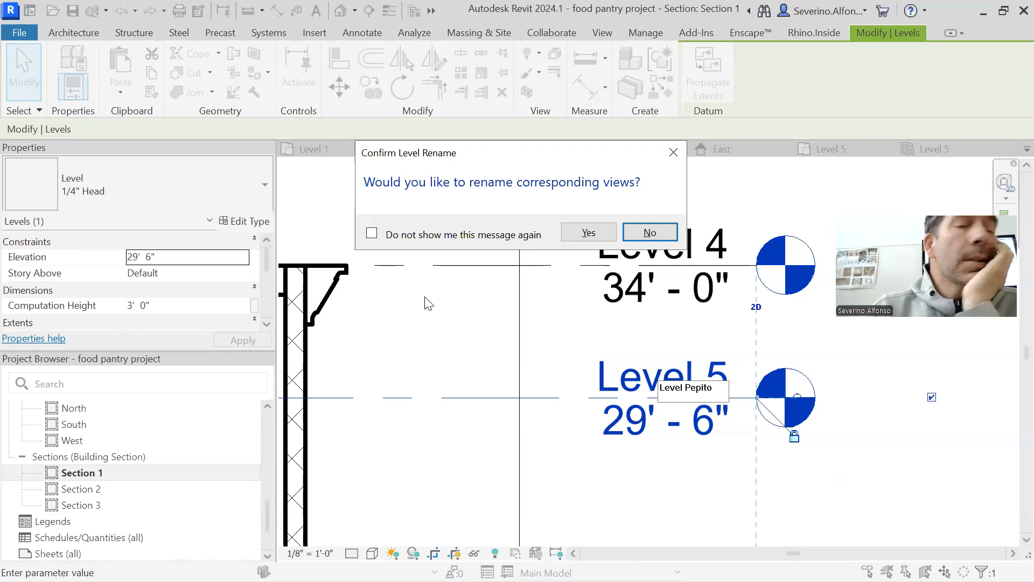
{"action": "left_click", "coordinate": [590, 235]}
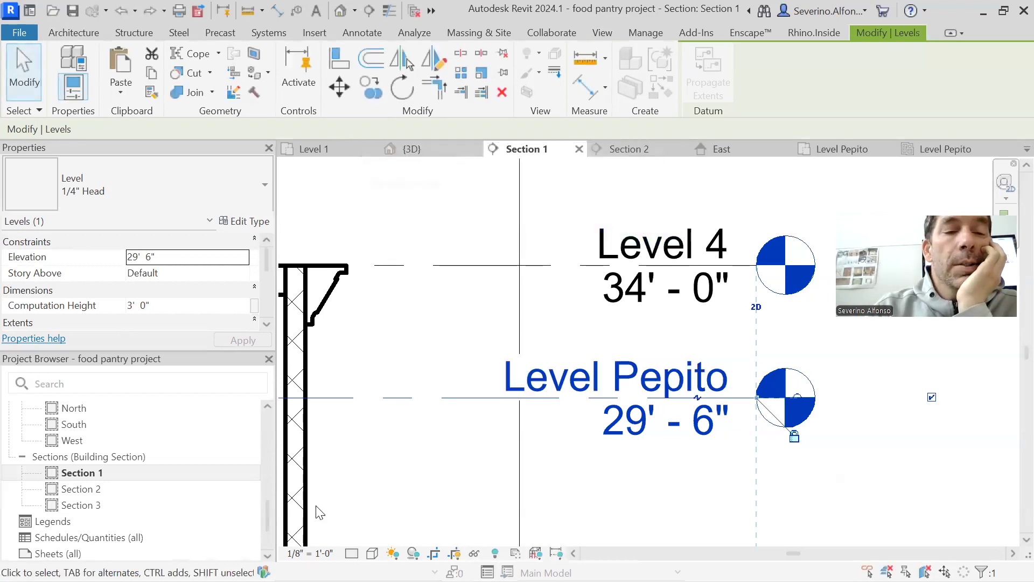
{"action": "key", "text": "Escape"}
Check the Level Pepito entry among the floor plans, then examine all the level lines in Section 1.
{"action": "scroll", "coordinate": [80, 537], "scroll_direction": "up", "scroll_amount": 6}
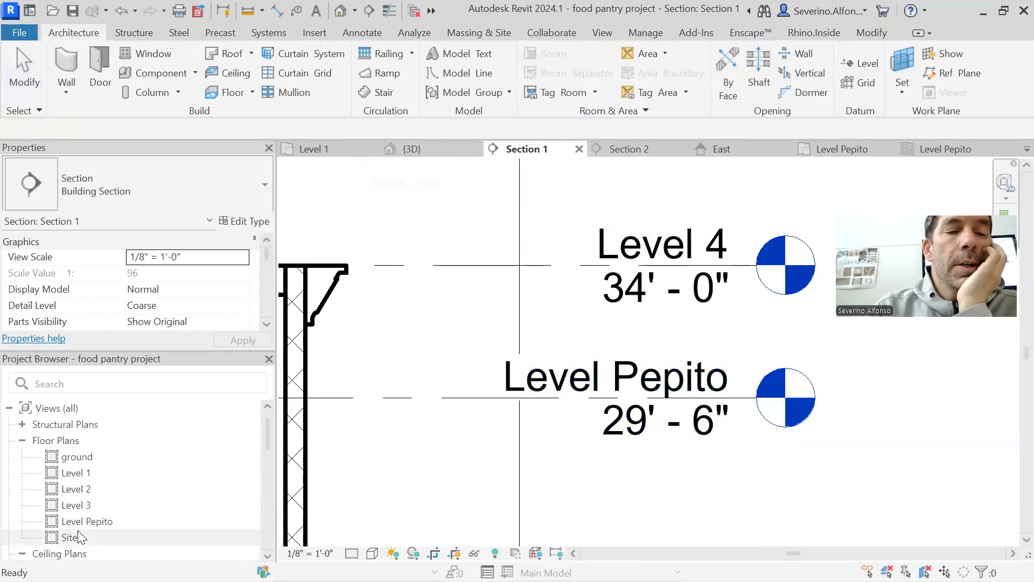
{"action": "left_click", "coordinate": [80, 524]}
{"action": "scroll", "coordinate": [518, 465], "scroll_direction": "down", "scroll_amount": 5}
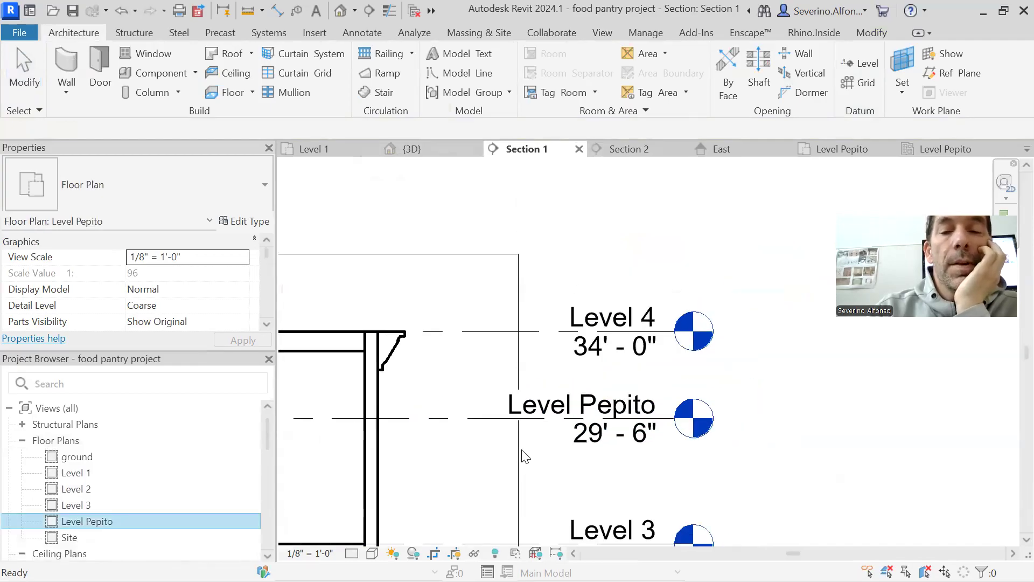
{"action": "left_click", "coordinate": [631, 424]}
{"action": "scroll", "coordinate": [710, 377], "scroll_direction": "down", "scroll_amount": 4}
{"action": "middle_click_drag", "start_coordinate": [710, 415], "coordinate": [700, 308]}
{"action": "key", "text": "Escape"}
{"action": "middle_click_drag", "start_coordinate": [842, 465], "coordinate": [786, 407]}
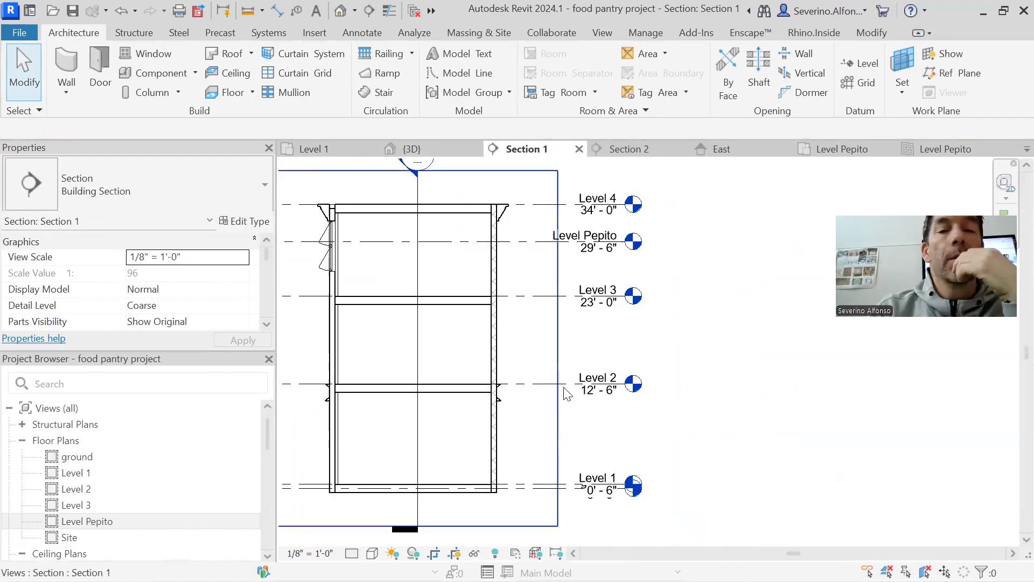
{"action": "scroll", "coordinate": [667, 372], "scroll_direction": "down", "scroll_amount": 3}
{"action": "mouse_move", "coordinate": [667, 371]}
{"action": "middle_mouse_down"}
{"action": "mouse_move", "coordinate": [734, 379]}
{"action": "mouse_move", "coordinate": [725, 370]}
{"action": "middle_mouse_up"}
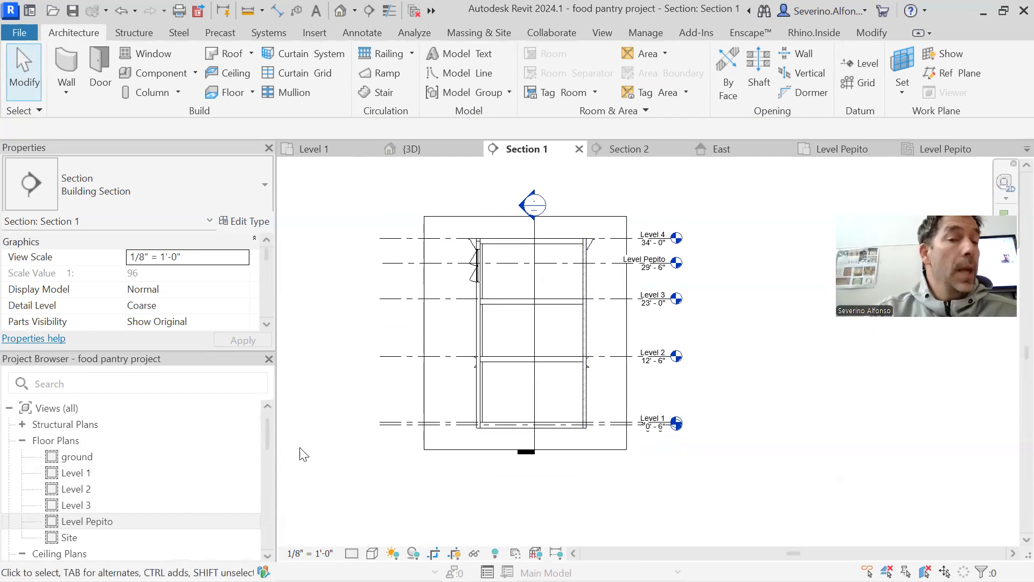
{"action": "mouse_move", "coordinate": [358, 358]}
{"action": "middle_mouse_down"}
{"action": "mouse_move", "coordinate": [409, 351]}
{"action": "mouse_move", "coordinate": [401, 347]}
{"action": "middle_mouse_up"}
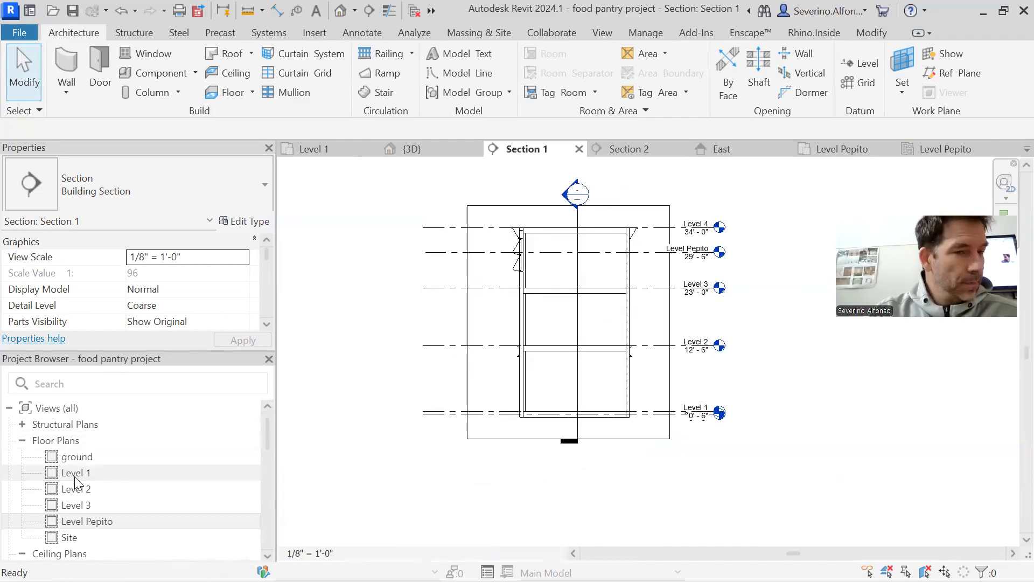
Open the Level 2 floor plan and bring the whole building outline into view.
{"action": "double_click", "coordinate": [75, 474]}
{"action": "left_click", "coordinate": [76, 489]}
{"action": "middle_click_drag", "start_coordinate": [452, 371], "coordinate": [594, 342]}
{"action": "scroll", "coordinate": [554, 357], "scroll_direction": "up", "scroll_amount": 2}
{"action": "scroll", "coordinate": [585, 375], "scroll_direction": "down", "scroll_amount": 1}
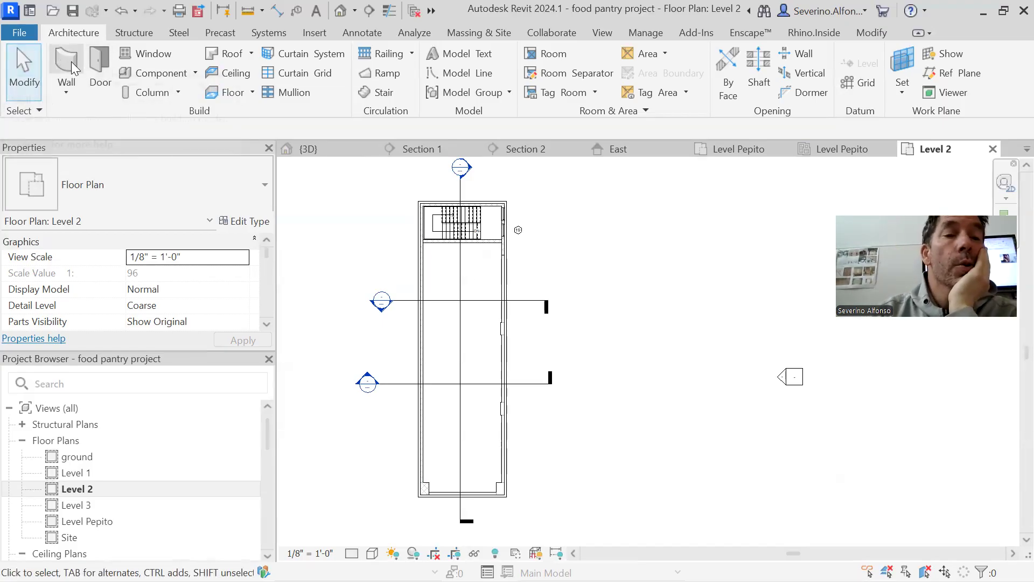
{"action": "scroll", "coordinate": [494, 358], "scroll_direction": "down", "scroll_amount": 1}
{"action": "middle_click_drag", "start_coordinate": [494, 358], "coordinate": [517, 353]}
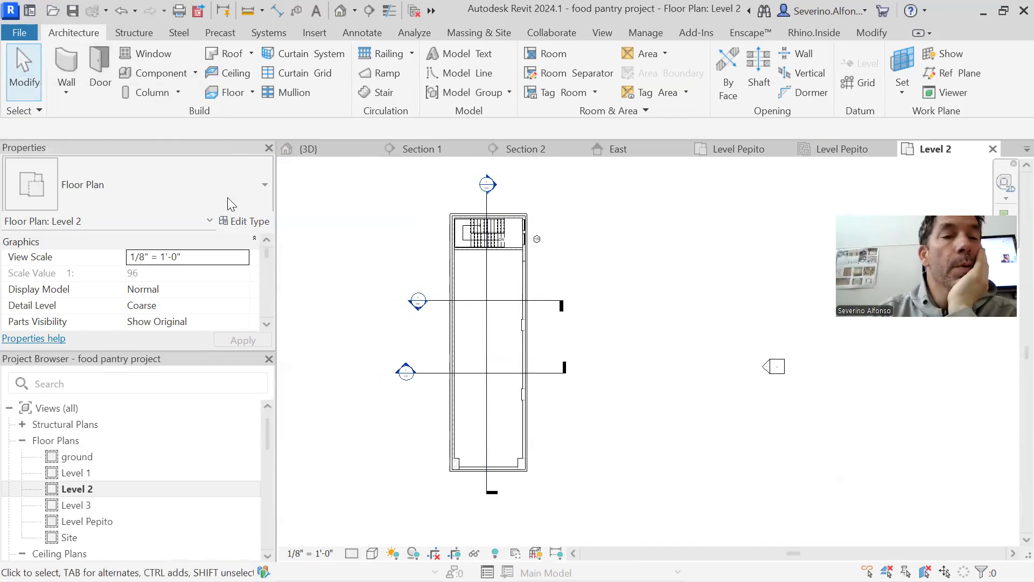
Start a new wall and choose the Interior - 3 1/8" Partition (1-hr) type.
{"action": "left_click", "coordinate": [73, 66]}
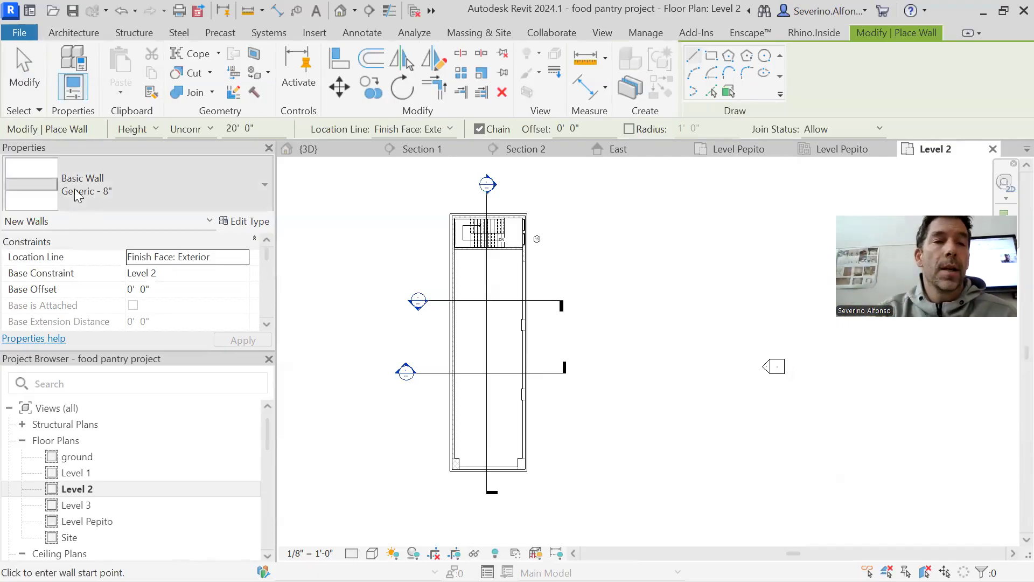
{"action": "left_click", "coordinate": [100, 187]}
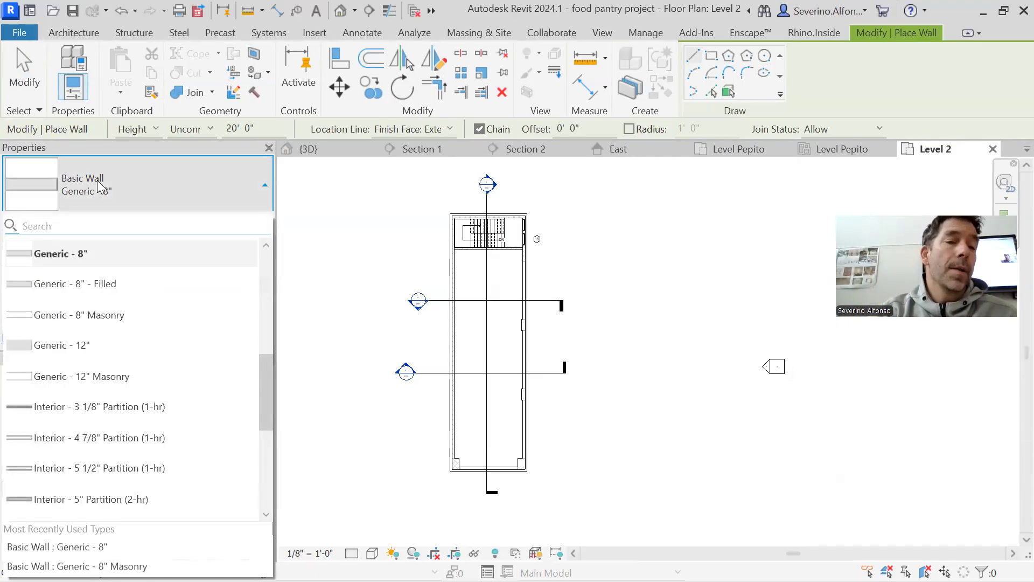
{"action": "left_click_drag", "start_coordinate": [262, 421], "coordinate": [251, 371]}
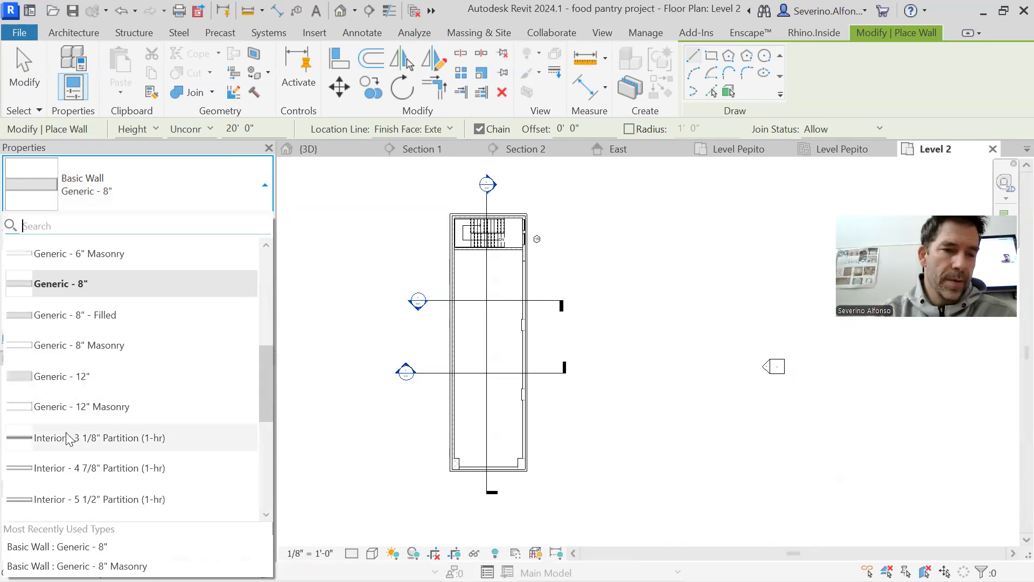
{"action": "left_click", "coordinate": [95, 438]}
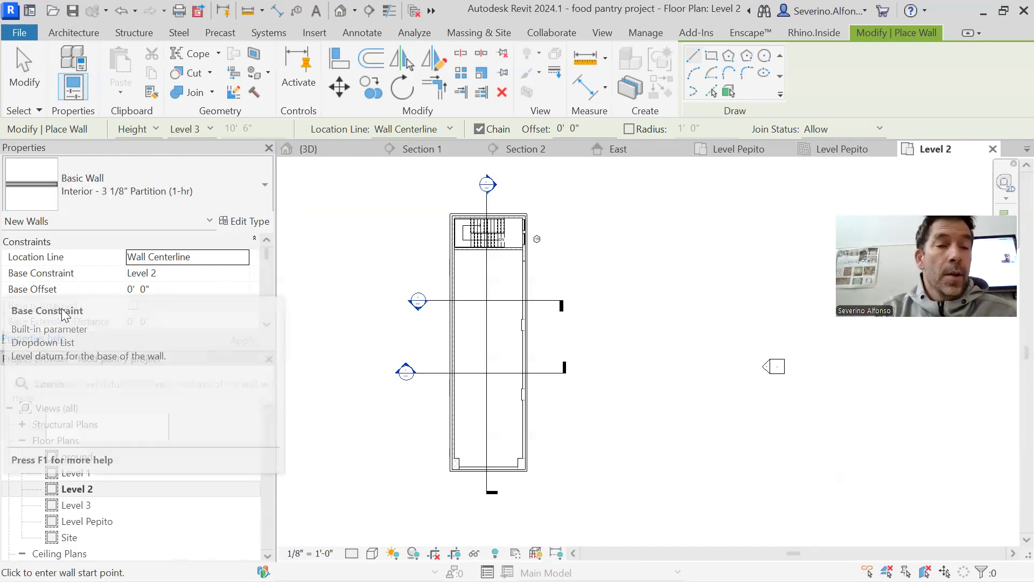
Review the new wall's base and top constraints and set its height up to Level 3.
{"action": "scroll", "coordinate": [268, 277], "scroll_direction": "down", "scroll_amount": 3}
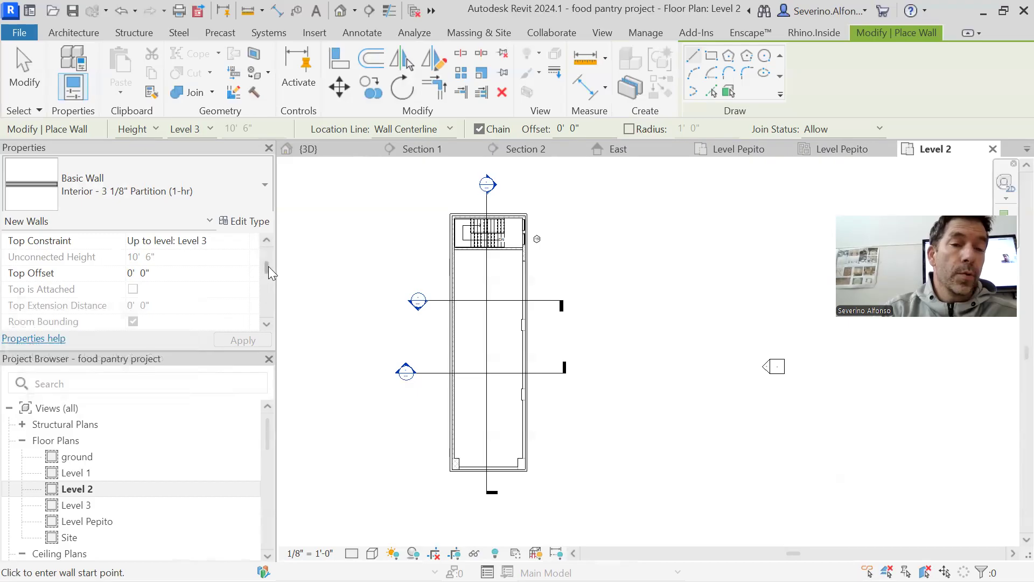
{"action": "scroll", "coordinate": [269, 266], "scroll_direction": "up", "scroll_amount": 3}
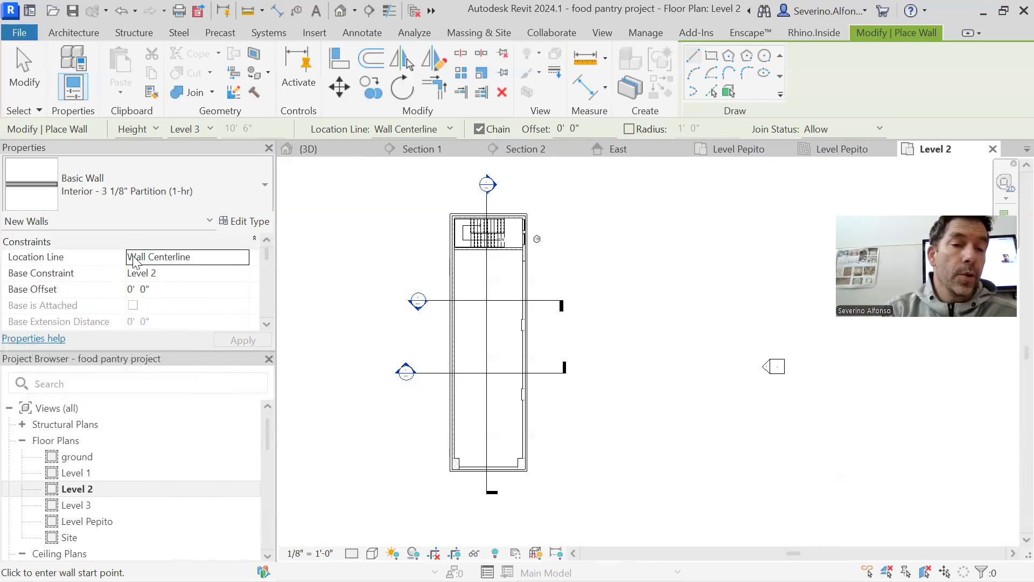
{"action": "left_click", "coordinate": [147, 128]}
{"action": "left_click", "coordinate": [147, 128]}
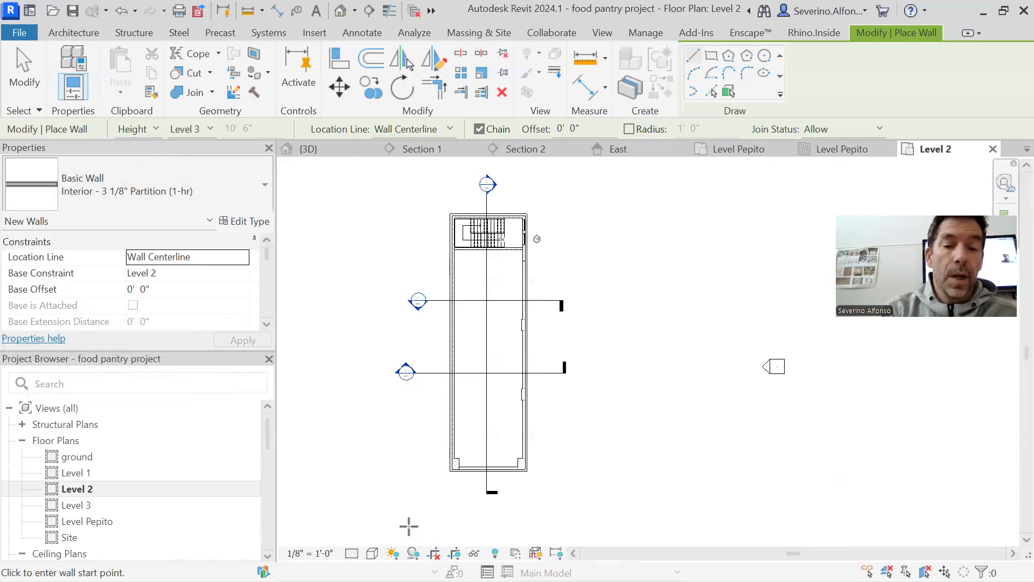
{"action": "left_click", "coordinate": [195, 134]}
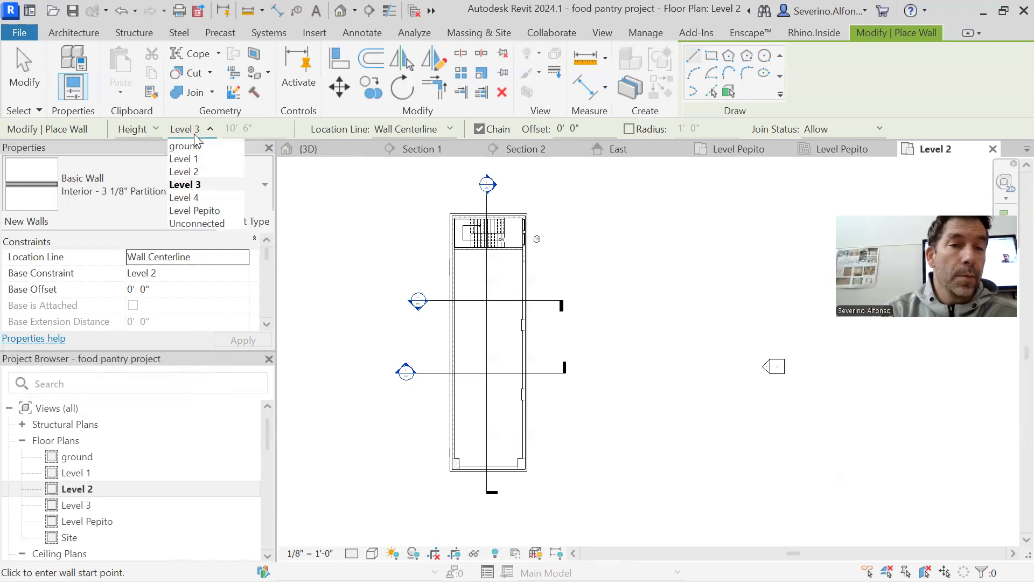
{"action": "left_click", "coordinate": [189, 186]}
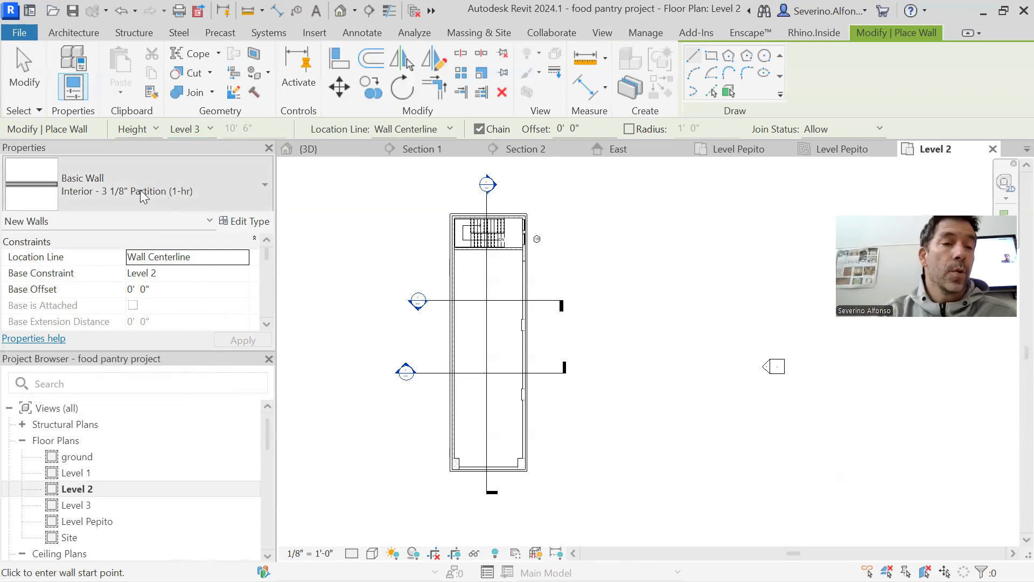
Draw a rectangle of partition walls about 8'-1" wide between the building's two long walls.
{"action": "left_click", "coordinate": [712, 55]}
{"action": "scroll", "coordinate": [468, 318], "scroll_direction": "up", "scroll_amount": 6}
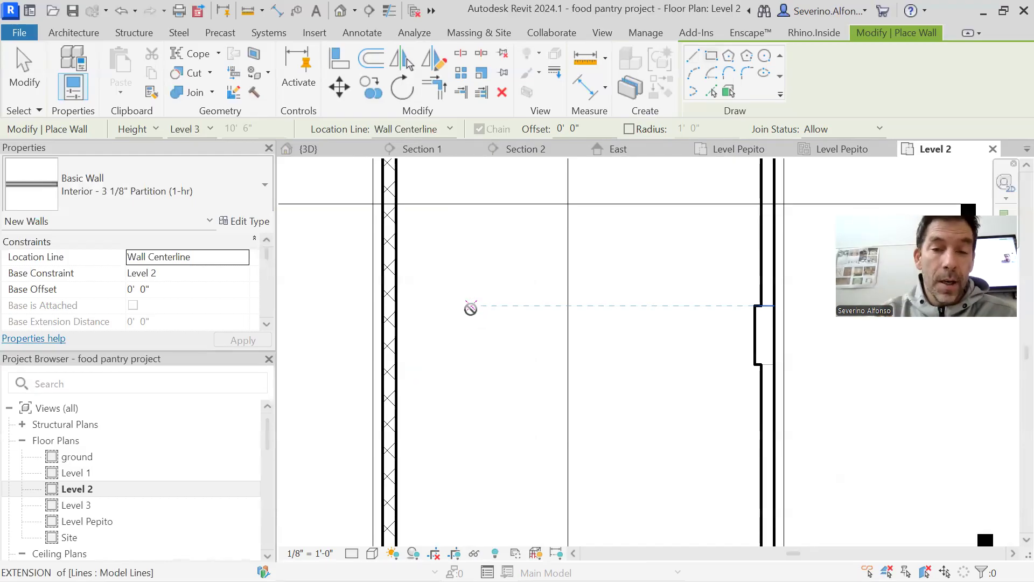
{"action": "left_click", "coordinate": [471, 307]}
{"action": "scroll", "coordinate": [533, 391], "scroll_direction": "up", "scroll_amount": 4}
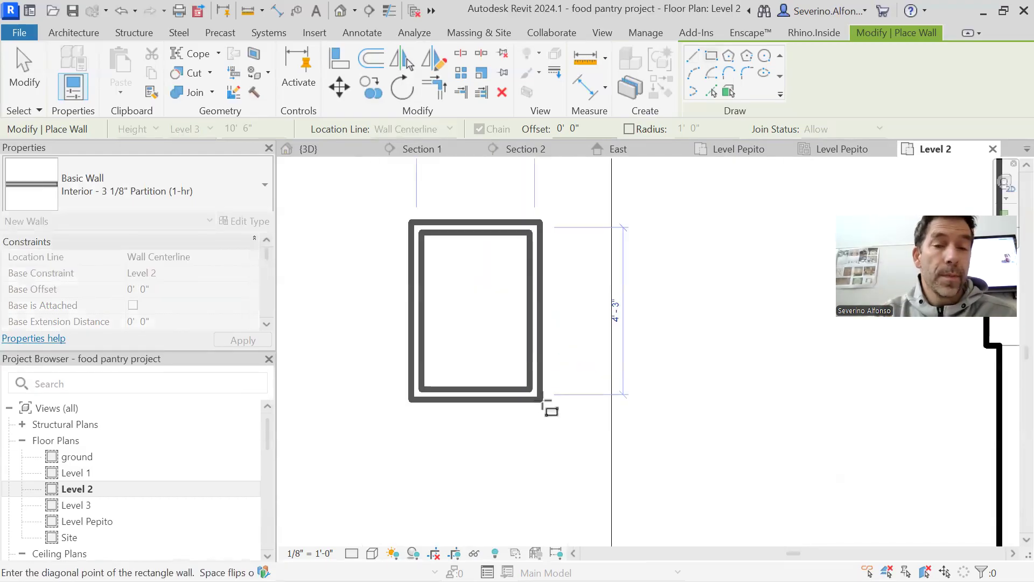
{"action": "scroll", "coordinate": [543, 401], "scroll_direction": "down", "scroll_amount": 1}
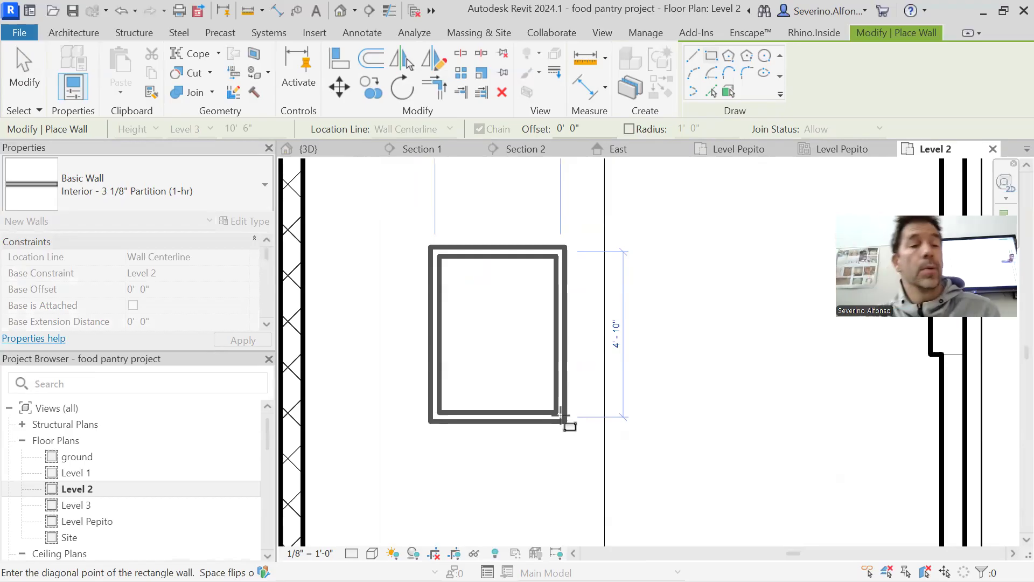
{"action": "left_click", "coordinate": [716, 474]}
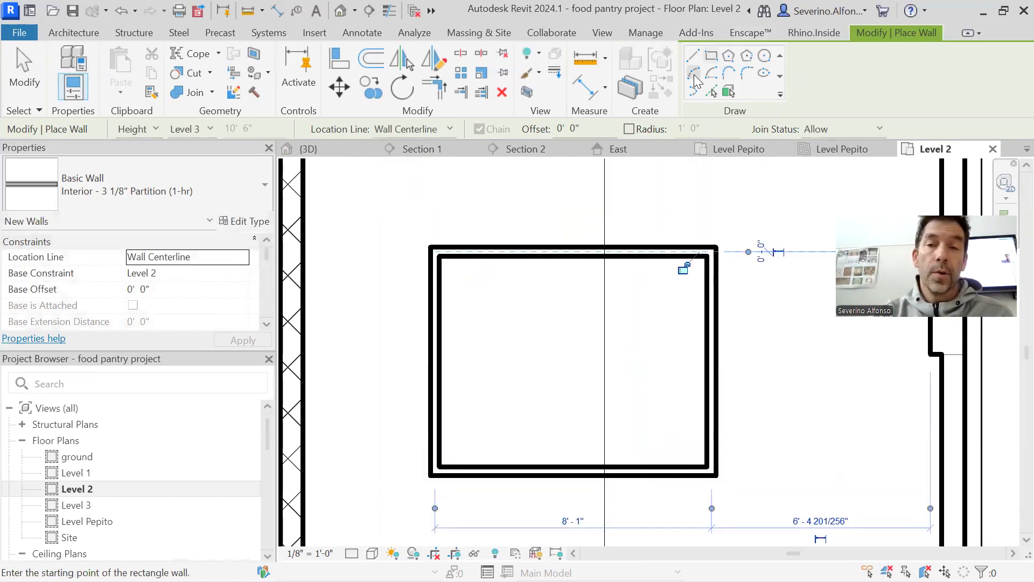
Draw a chain of four straight partition walls that bends around the right and lower sides of the rectangular room.
{"action": "left_click", "coordinate": [694, 57]}
{"action": "scroll", "coordinate": [647, 286], "scroll_direction": "down", "scroll_amount": 4}
{"action": "left_click", "coordinate": [562, 206]}
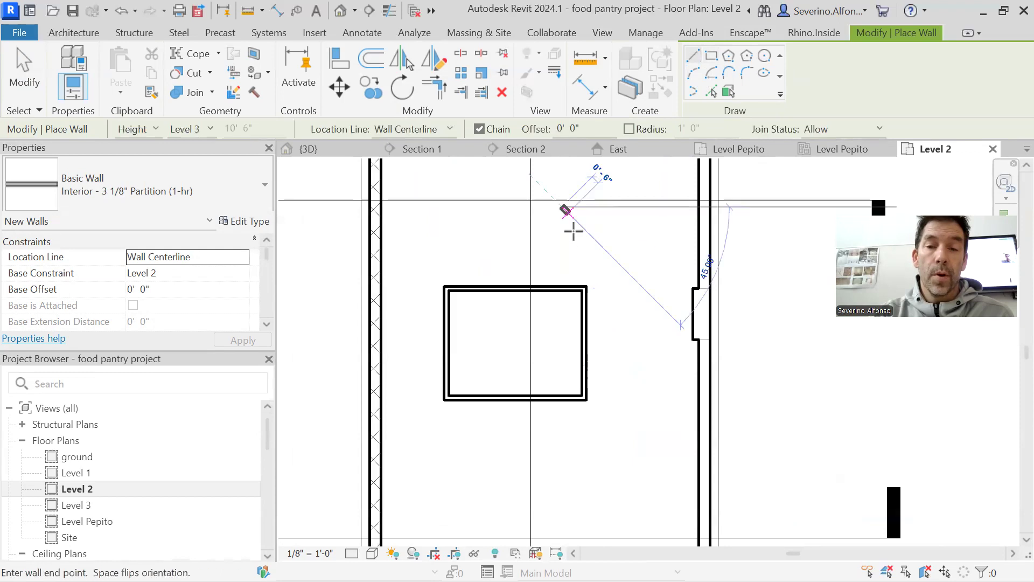
{"action": "left_click", "coordinate": [655, 319]}
{"action": "left_click", "coordinate": [610, 445]}
{"action": "left_click", "coordinate": [479, 445]}
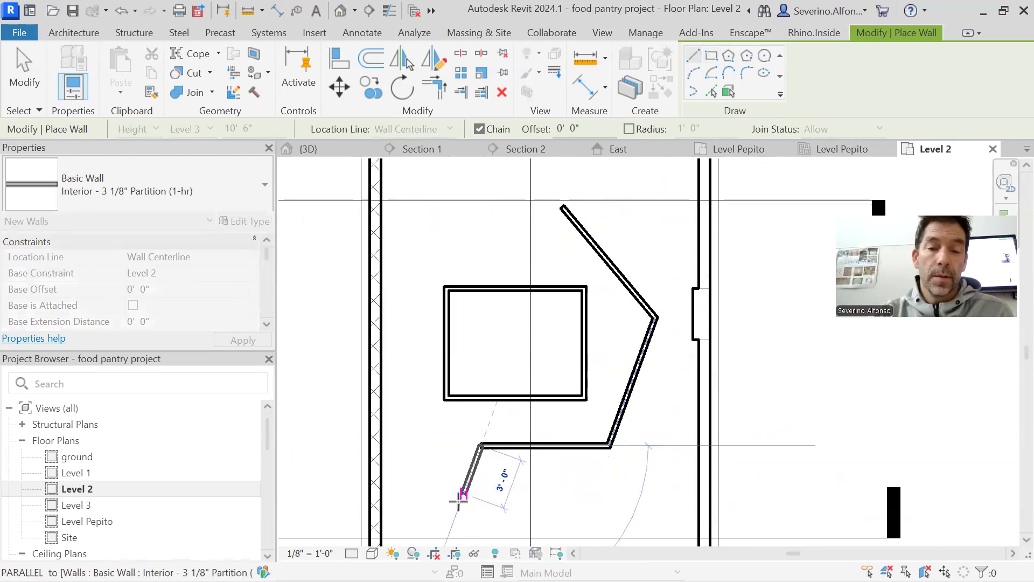
{"action": "left_click", "coordinate": [458, 502]}
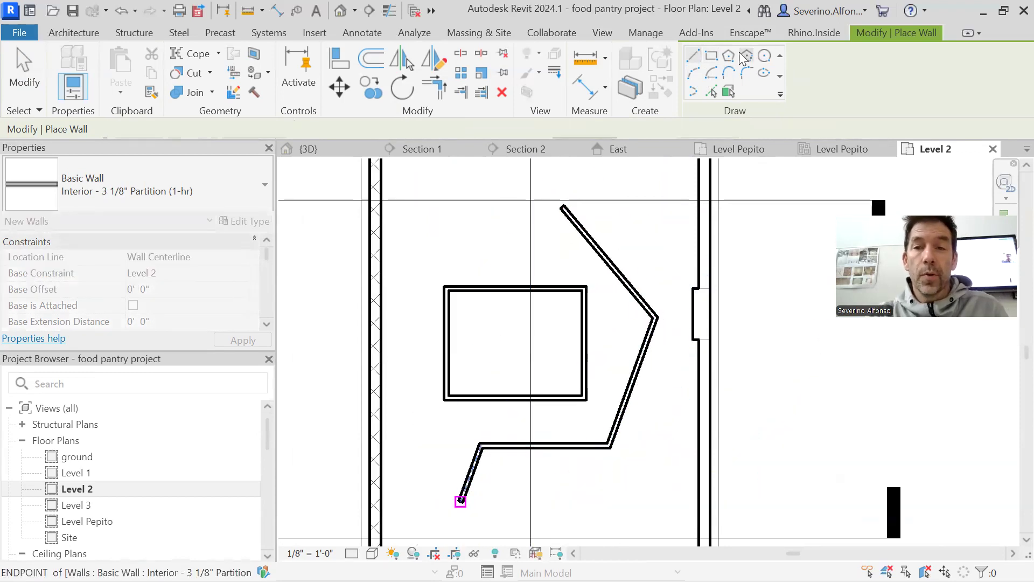
{"action": "key", "text": "Escape"}
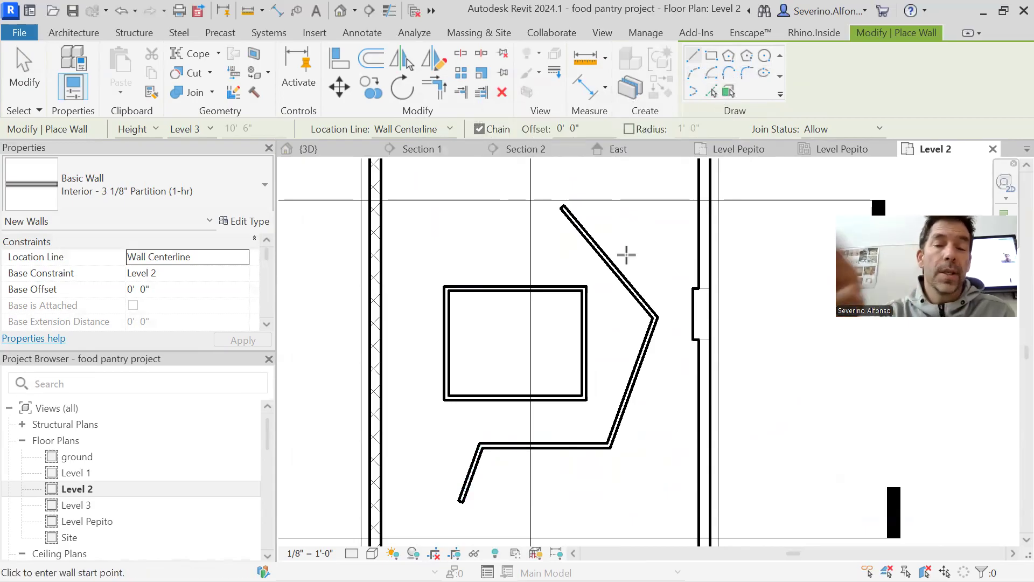
Continue the upper end of the angled wall chain with tangent arc walls forming a large loop and a small hook.
{"action": "middle_click_drag", "start_coordinate": [602, 210], "coordinate": [541, 363]}
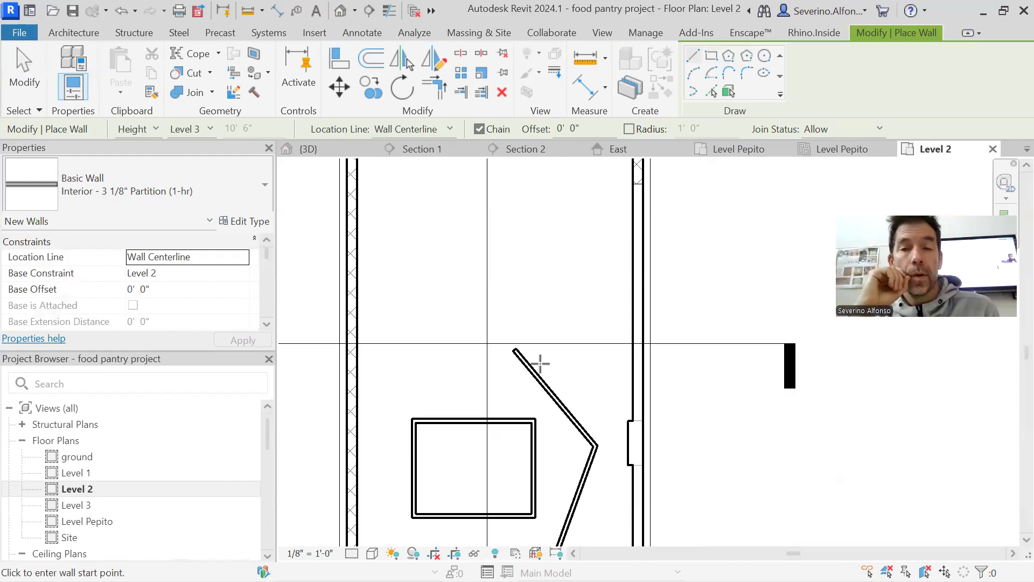
{"action": "scroll", "coordinate": [541, 357], "scroll_direction": "down", "scroll_amount": 2}
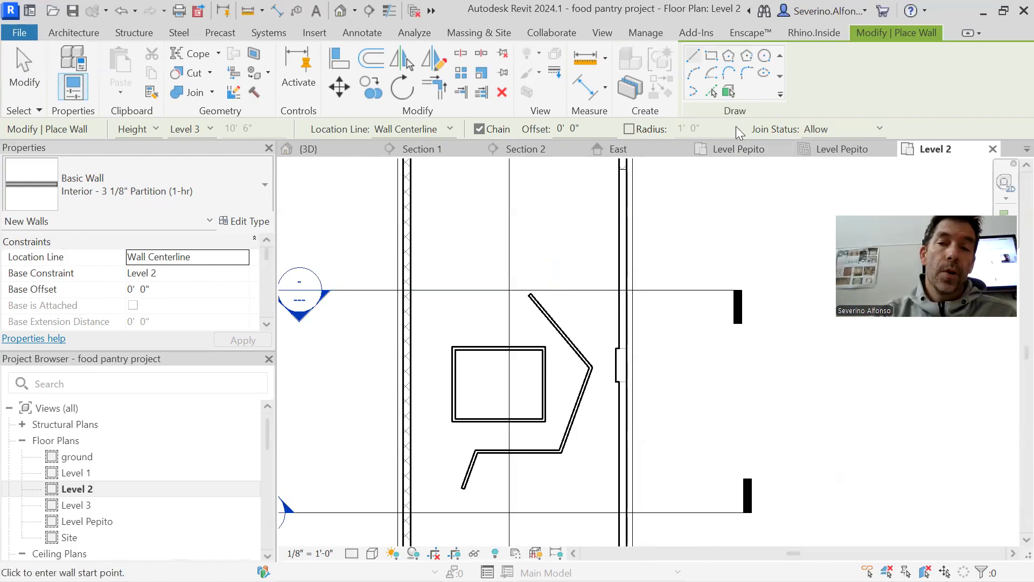
{"action": "left_click", "coordinate": [729, 74]}
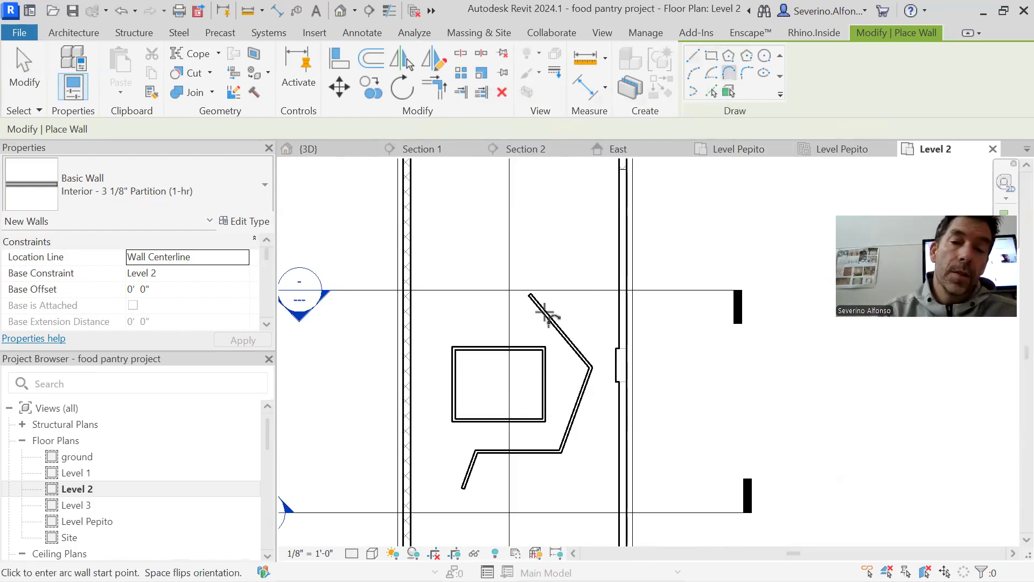
{"action": "left_click", "coordinate": [532, 294]}
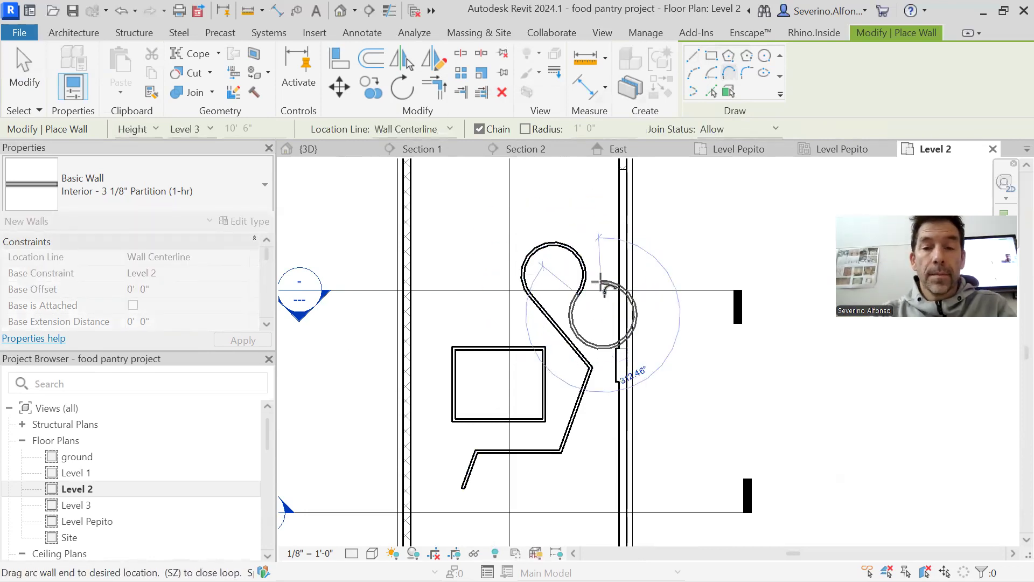
{"action": "left_click", "coordinate": [602, 301]}
{"action": "key", "text": "Escape"}
{"action": "key", "text": "Escape"}
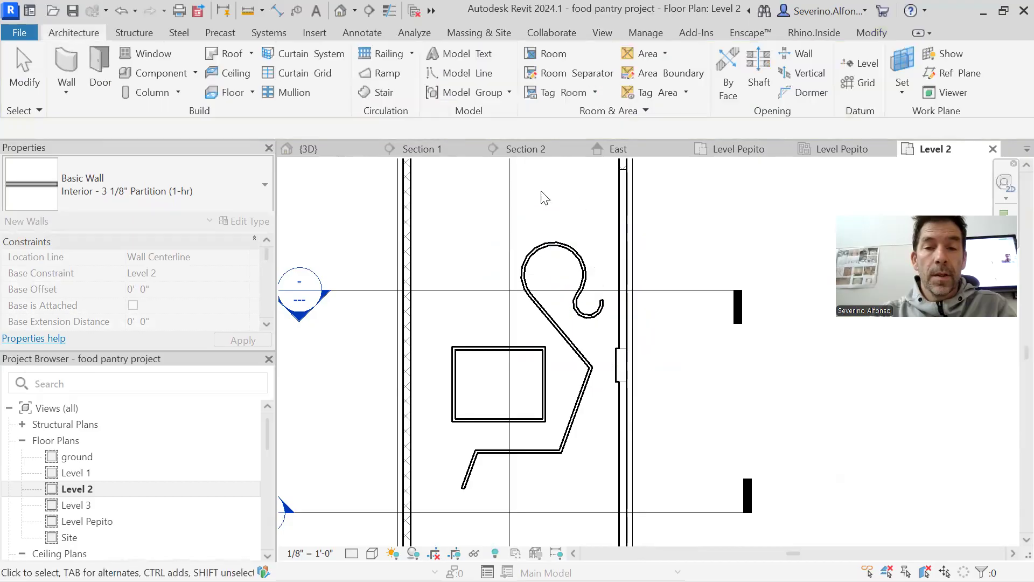
Round the upper-left corner of the rectangular partition room with a Fillet Arc of 2'-0" radius.
{"action": "left_click", "coordinate": [586, 249]}
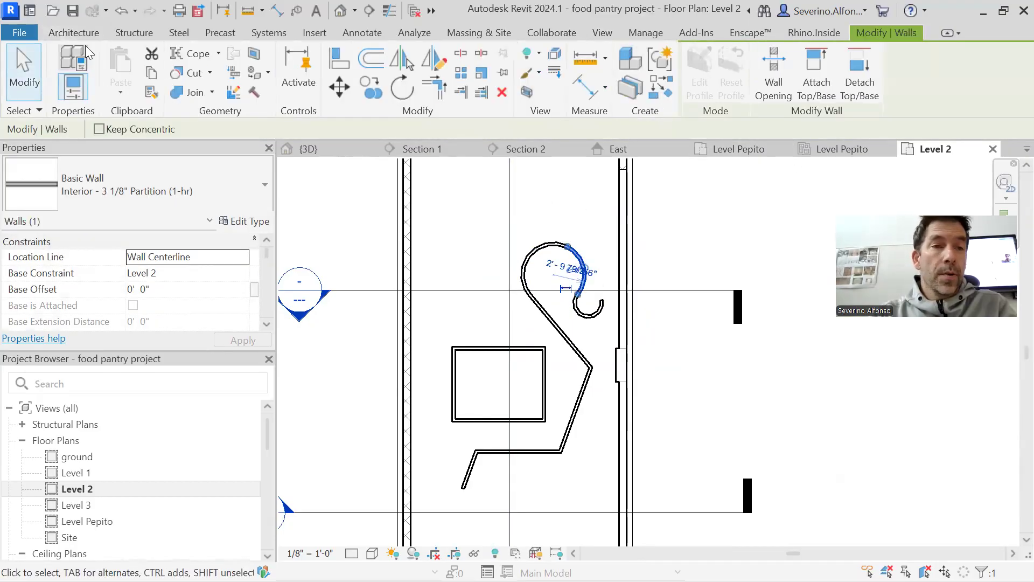
{"action": "key", "text": "Escape"}
{"action": "key", "text": "w"}
{"action": "key", "text": "a"}
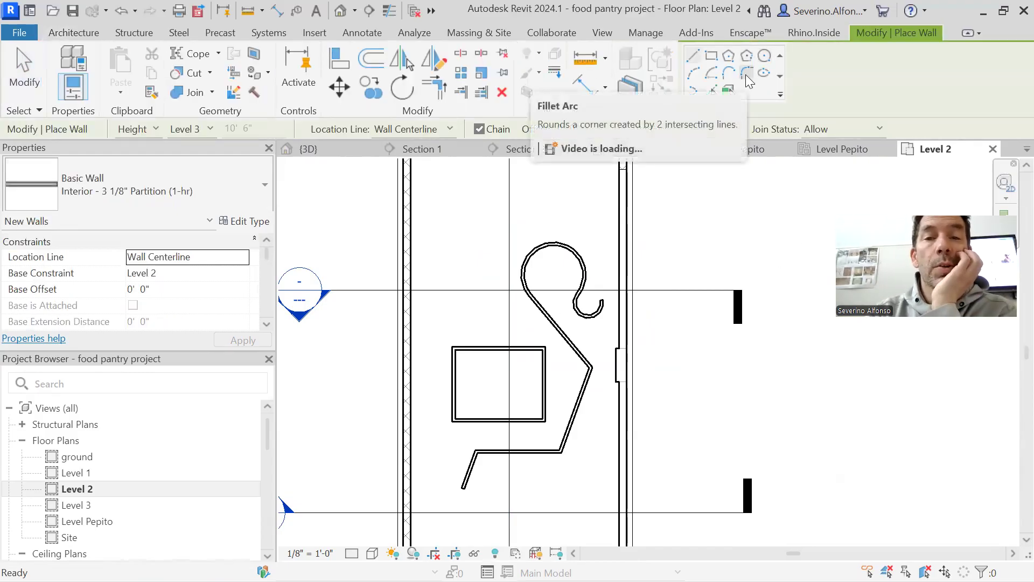
{"action": "left_click", "coordinate": [746, 74]}
{"action": "scroll", "coordinate": [463, 374], "scroll_direction": "up", "scroll_amount": 3}
{"action": "left_click", "coordinate": [449, 366]}
{"action": "left_click", "coordinate": [473, 335]}
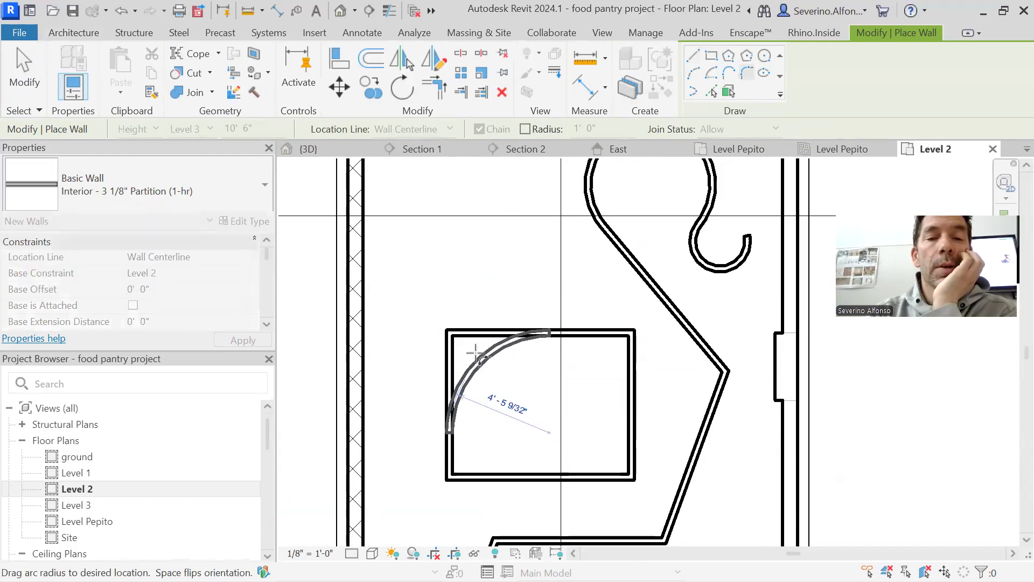
{"action": "left_click", "coordinate": [472, 358]}
Fillet the room's lower-left corner with a 2'-6" radius and round its lower-right corner with a similar arc.
{"action": "left_click", "coordinate": [454, 450]}
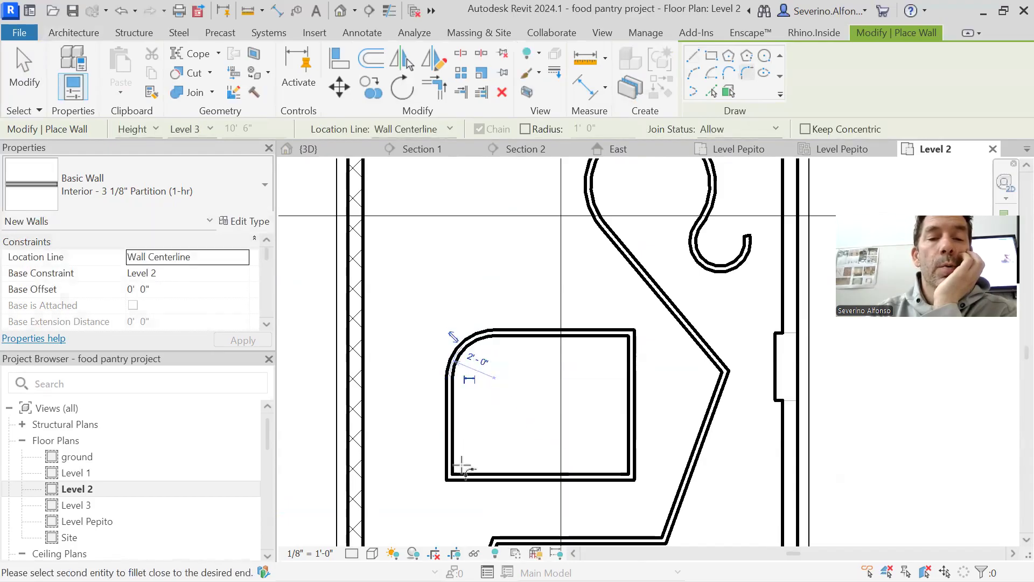
{"action": "left_click", "coordinate": [473, 477]}
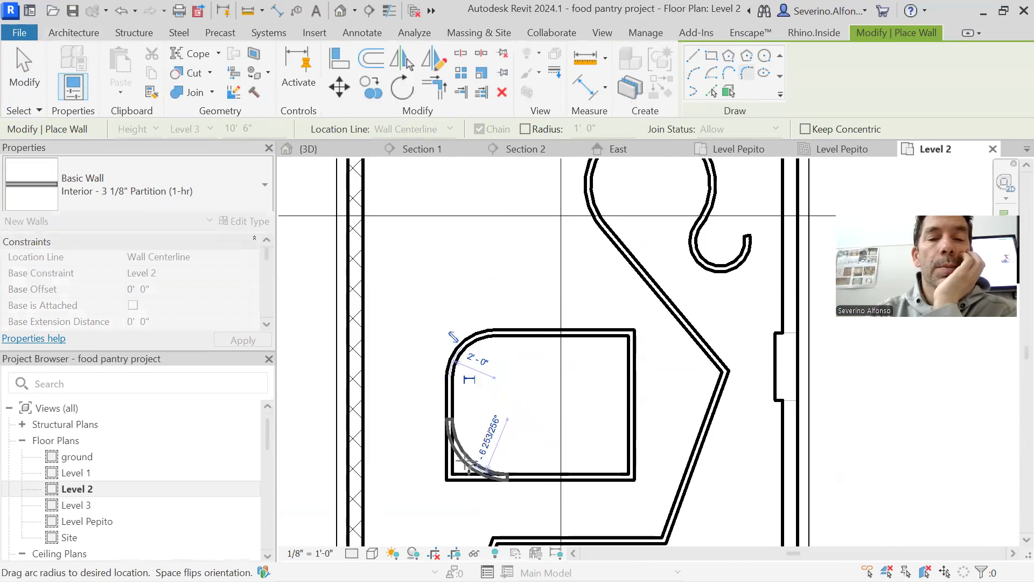
{"action": "left_click", "coordinate": [473, 451]}
{"action": "left_click", "coordinate": [594, 474]}
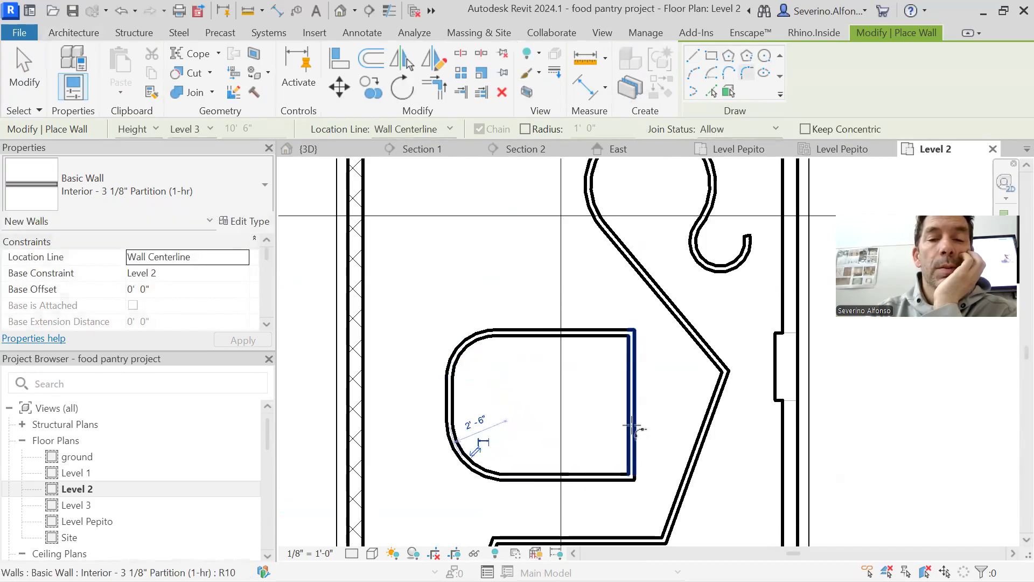
{"action": "left_click", "coordinate": [633, 427]}
{"action": "left_click", "coordinate": [615, 457]}
Fillet the wall chain's bend right of the room and round the bend below it with a 4'-0" radius.
{"action": "left_click", "coordinate": [714, 359]}
{"action": "left_click", "coordinate": [720, 398]}
{"action": "left_click", "coordinate": [709, 392]}
{"action": "scroll", "coordinate": [735, 441], "scroll_direction": "down", "scroll_amount": 1}
{"action": "middle_click_drag", "start_coordinate": [735, 442], "coordinate": [720, 345]}
{"action": "left_click", "coordinate": [651, 416]}
{"action": "left_click", "coordinate": [670, 395]}
{"action": "left_click", "coordinate": [653, 422]}
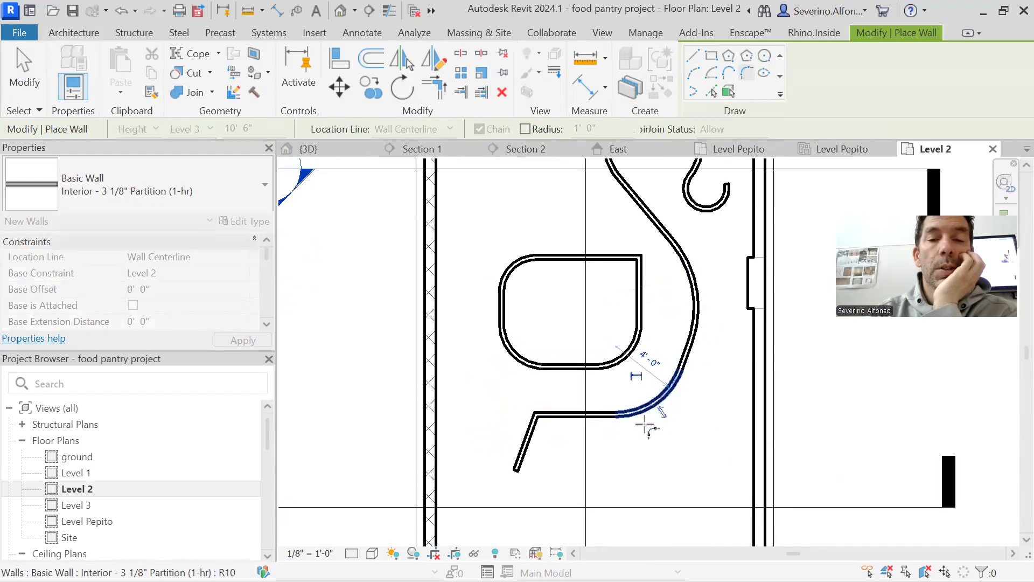
Fillet the last bend near the lower-left end of the wall chain and finish the wall command.
{"action": "left_click", "coordinate": [556, 416]}
{"action": "left_click", "coordinate": [527, 441]}
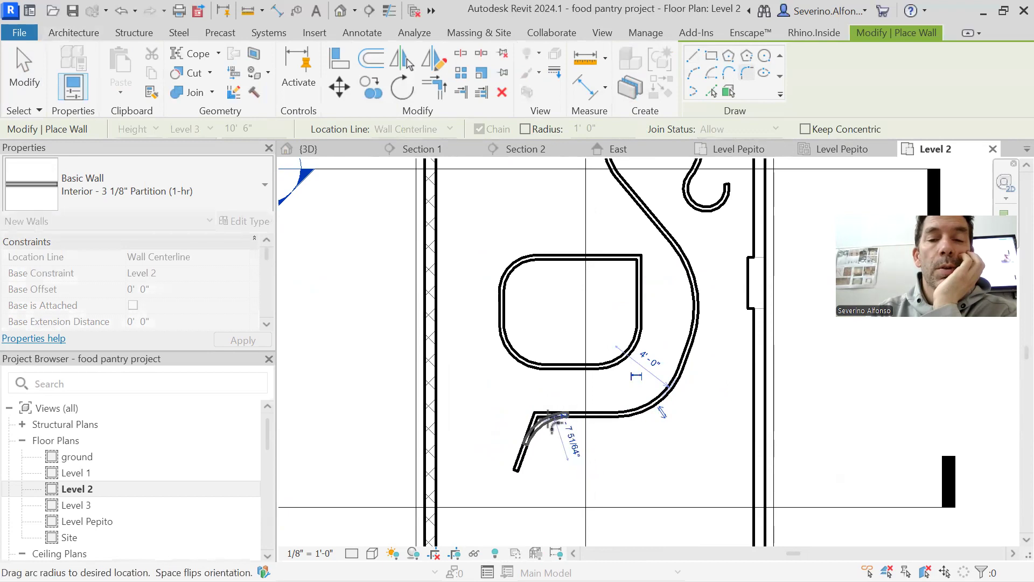
{"action": "left_click", "coordinate": [550, 426]}
{"action": "key", "text": "Escape"}
{"action": "key", "text": "Escape"}
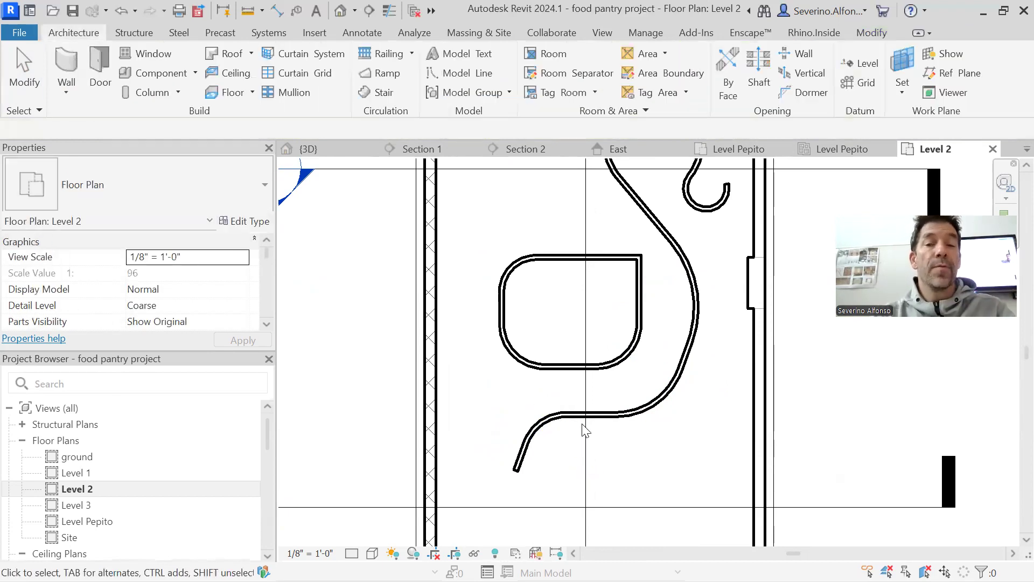
{"action": "scroll", "coordinate": [581, 434], "scroll_direction": "down", "scroll_amount": 3}
{"action": "middle_click_drag", "start_coordinate": [623, 423], "coordinate": [512, 423]}
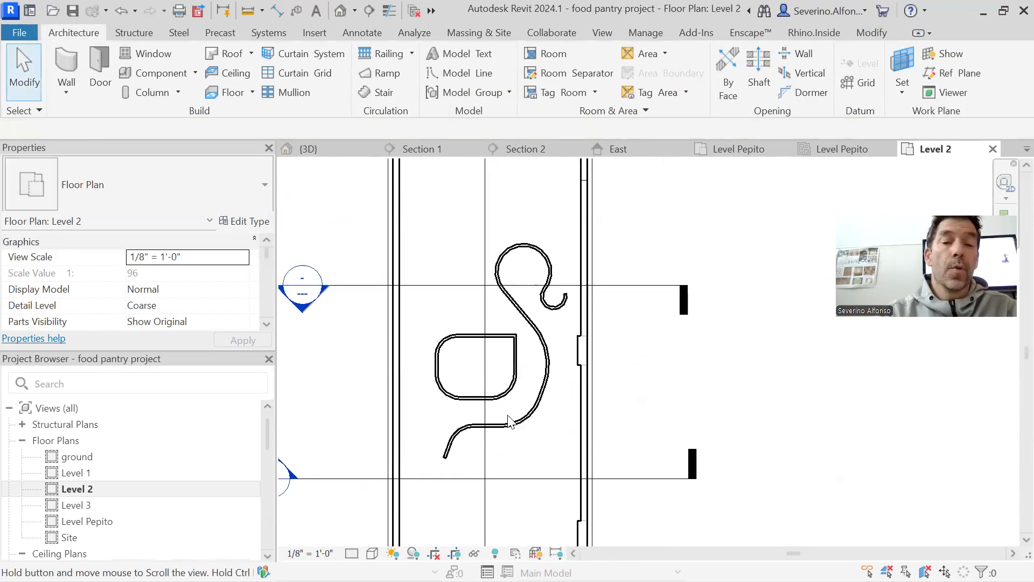
{"action": "left_click", "coordinate": [66, 65]}
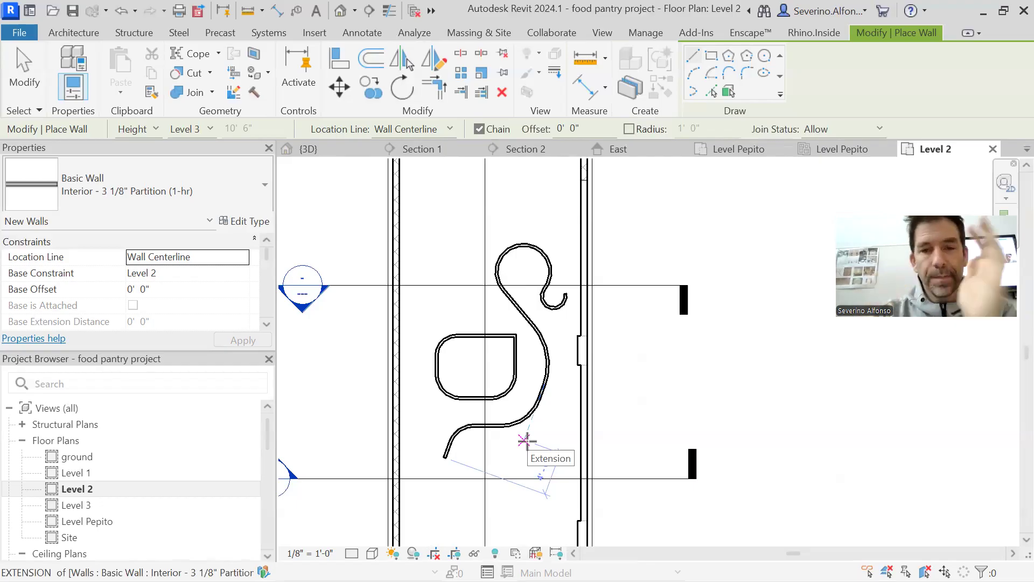
{"action": "key", "text": "Escape"}
{"action": "key", "text": "Escape"}
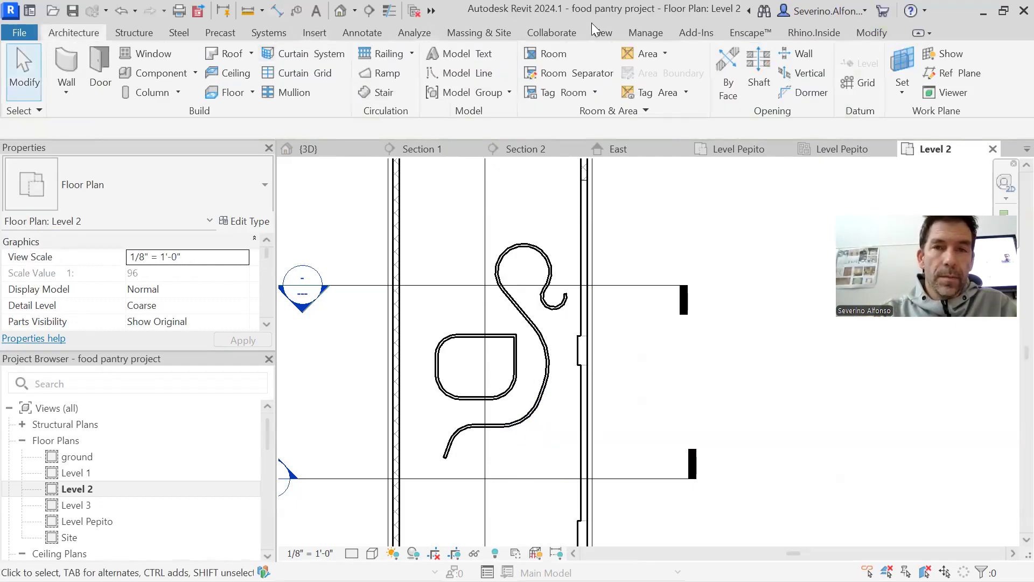
{"action": "middle_click_drag", "start_coordinate": [516, 437], "coordinate": [546, 427]}
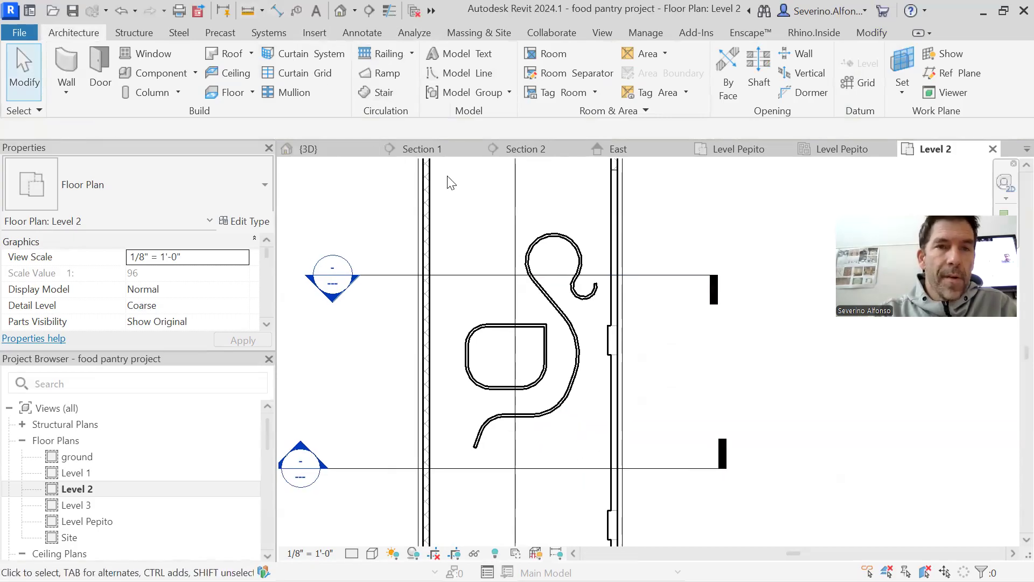
Reduce the application window from full screen and open the default 3D view of the whole building.
{"action": "left_click", "coordinate": [1005, 10]}
{"action": "left_click_drag", "start_coordinate": [592, 2], "coordinate": [582, 27]}
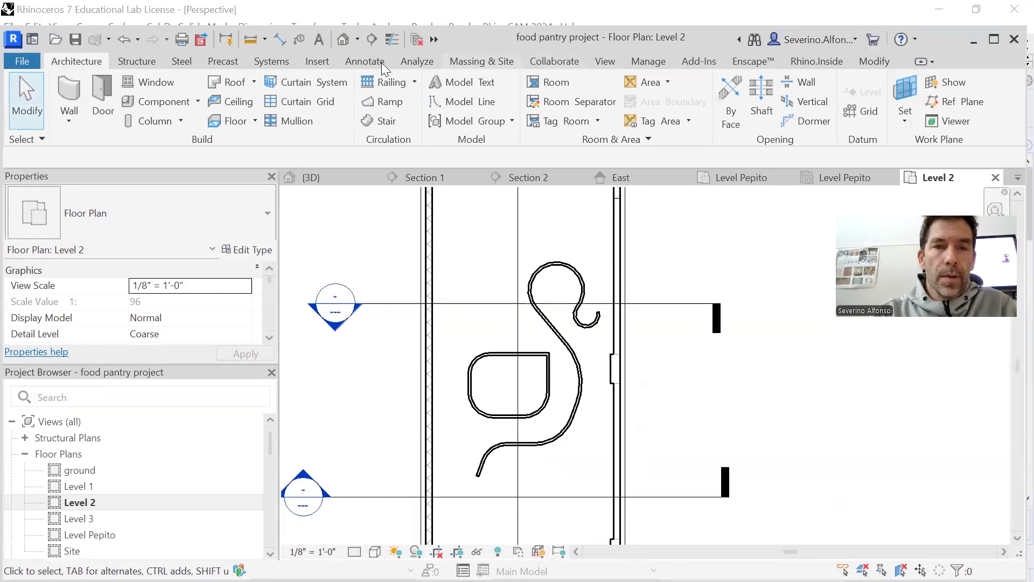
{"action": "left_click", "coordinate": [344, 40]}
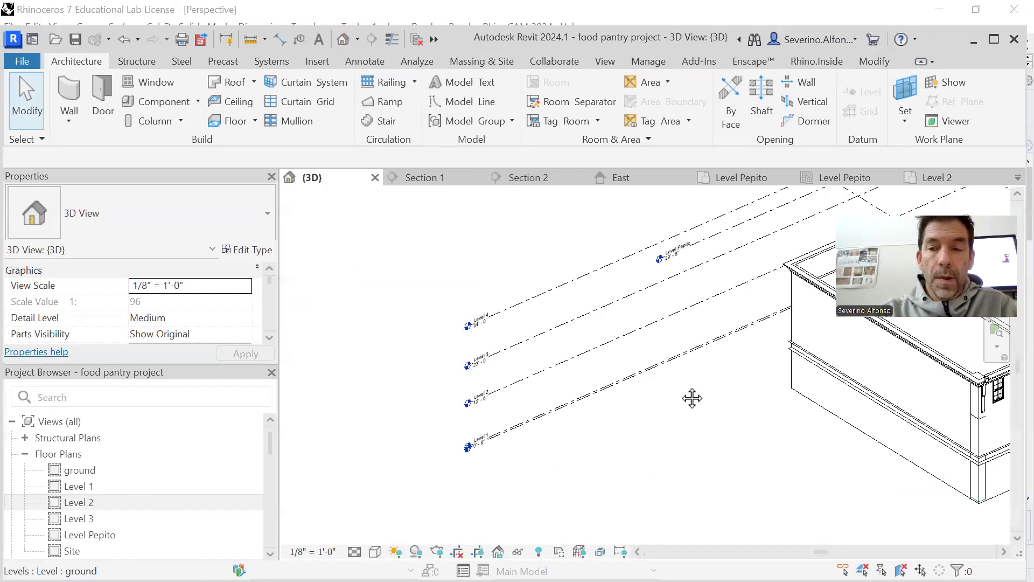
{"action": "scroll", "coordinate": [270, 312], "scroll_direction": "down", "scroll_amount": 5}
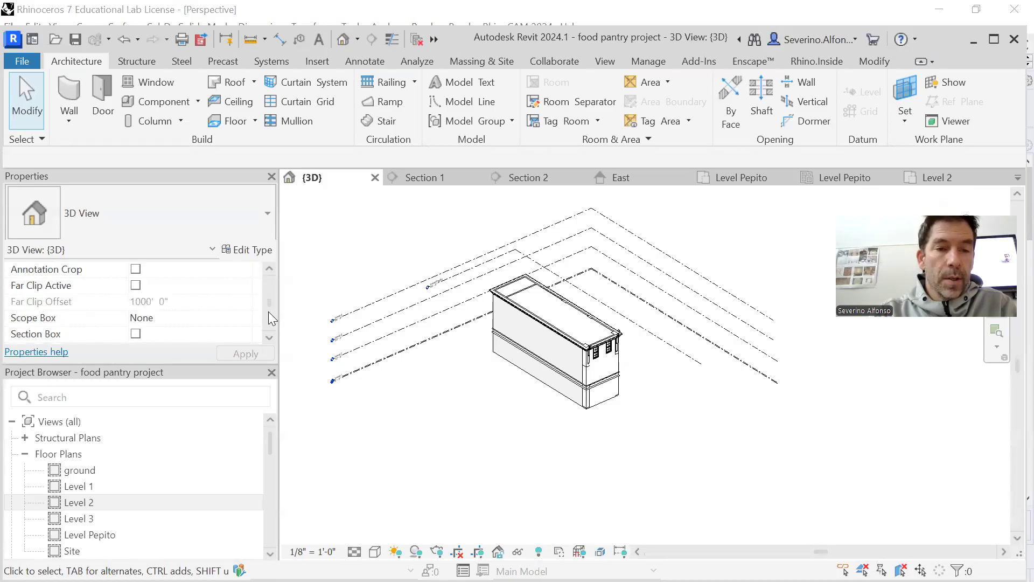
Cut the building open with a section box in the 3D view to expose the new Level 2 partition walls.
{"action": "left_click", "coordinate": [663, 374]}
{"action": "scroll", "coordinate": [570, 326], "scroll_direction": "up", "scroll_amount": 1}
{"action": "mouse_move", "coordinate": [552, 313]}
{"action": "left_mouse_down"}
{"action": "mouse_move", "coordinate": [548, 344]}
{"action": "mouse_move", "coordinate": [558, 302]}
{"action": "left_mouse_up"}
{"action": "scroll", "coordinate": [543, 372], "scroll_direction": "up", "scroll_amount": 2}
{"action": "scroll", "coordinate": [663, 402], "scroll_direction": "down", "scroll_amount": 2}
{"action": "left_click_drag", "start_coordinate": [735, 461], "coordinate": [598, 361]}
{"action": "left_click", "coordinate": [727, 486]}
{"action": "scroll", "coordinate": [621, 360], "scroll_direction": "up", "scroll_amount": 4}
{"action": "middle_click_drag", "start_coordinate": [602, 389], "coordinate": [781, 441], "text": "shift"}
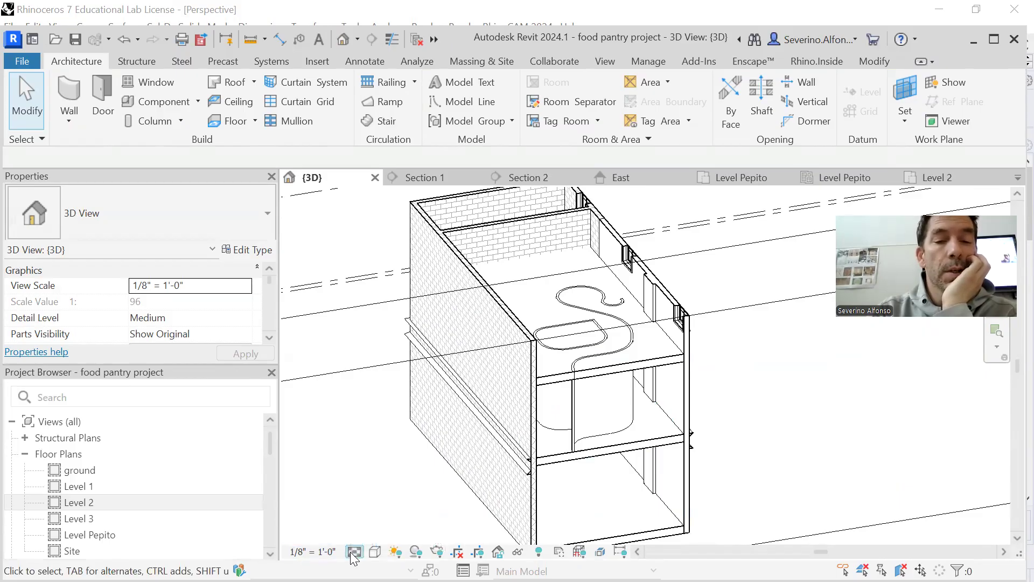
Try the Shaded and Wireframe visual styles on the cut 3D view and return it to Hidden Line.
{"action": "left_click", "coordinate": [375, 551]}
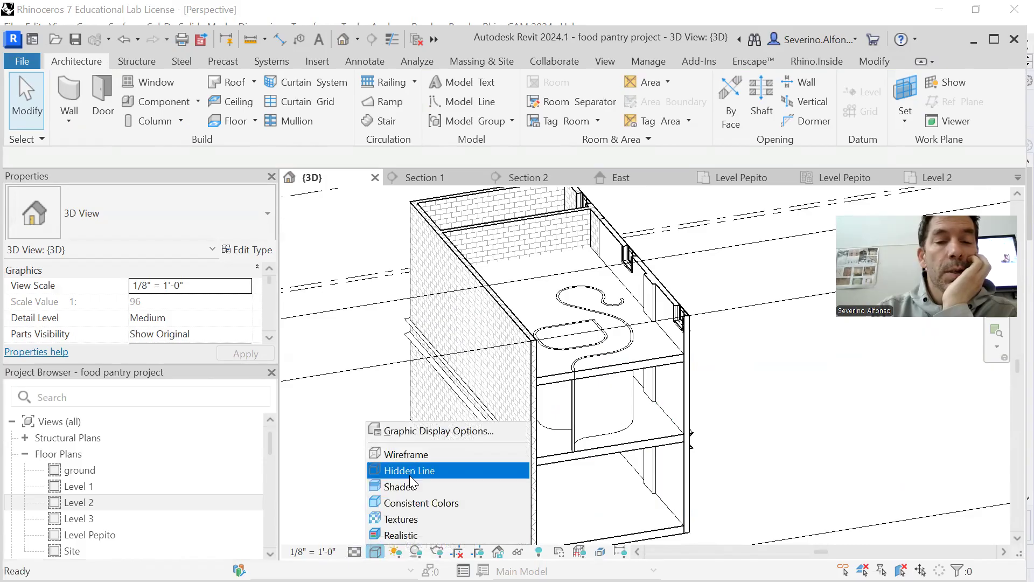
{"action": "left_click", "coordinate": [410, 486]}
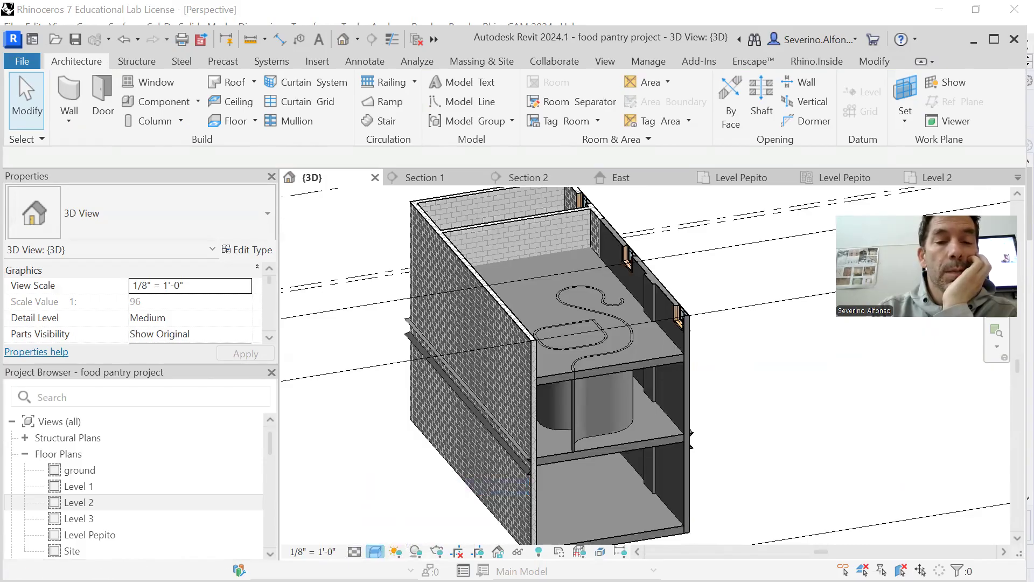
{"action": "left_click", "coordinate": [375, 552]}
{"action": "left_click", "coordinate": [405, 454]}
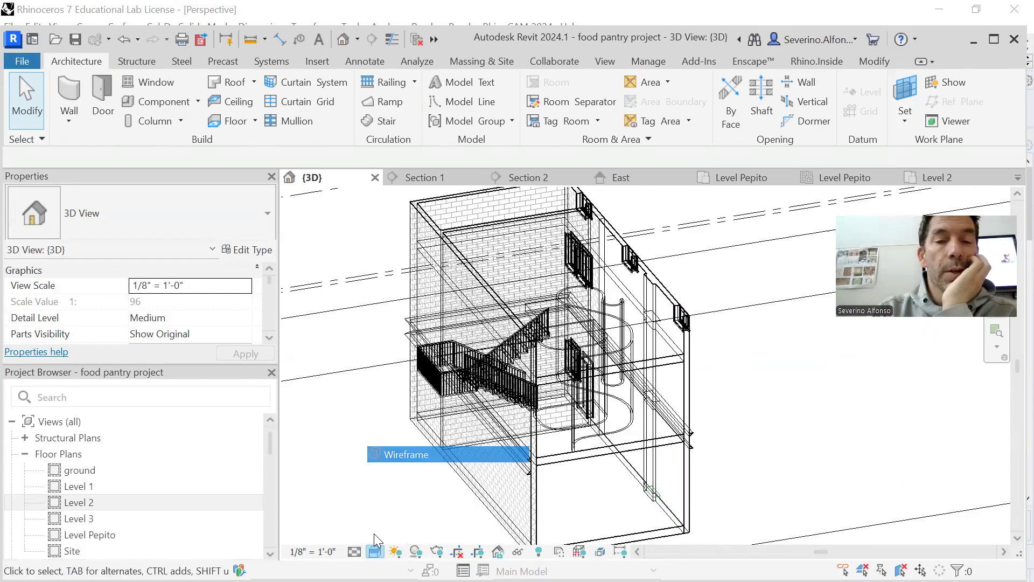
{"action": "left_click", "coordinate": [376, 552]}
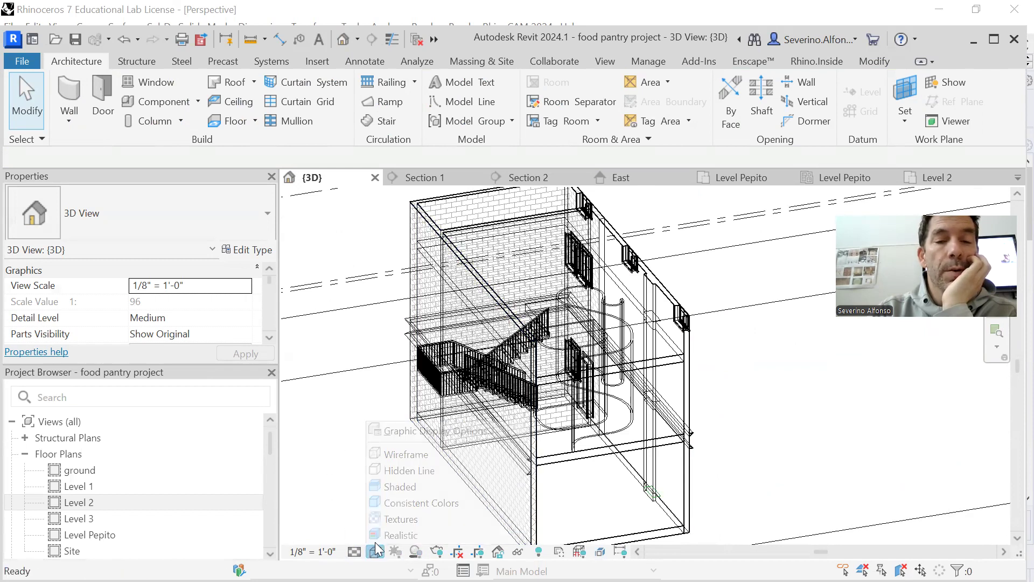
{"action": "left_click", "coordinate": [406, 470]}
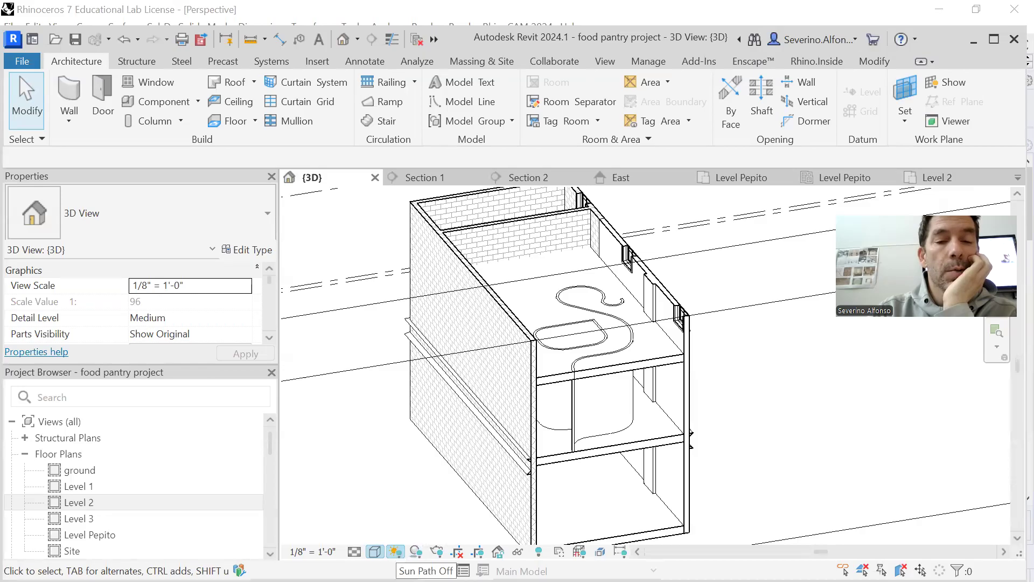
Examine in 3D how the curved partition walls meet the floor slabs below and above them.
{"action": "scroll", "coordinate": [400, 381], "scroll_direction": "down", "scroll_amount": 4}
{"action": "scroll", "coordinate": [515, 366], "scroll_direction": "up", "scroll_amount": 5}
{"action": "scroll", "coordinate": [450, 350], "scroll_direction": "up", "scroll_amount": 4}
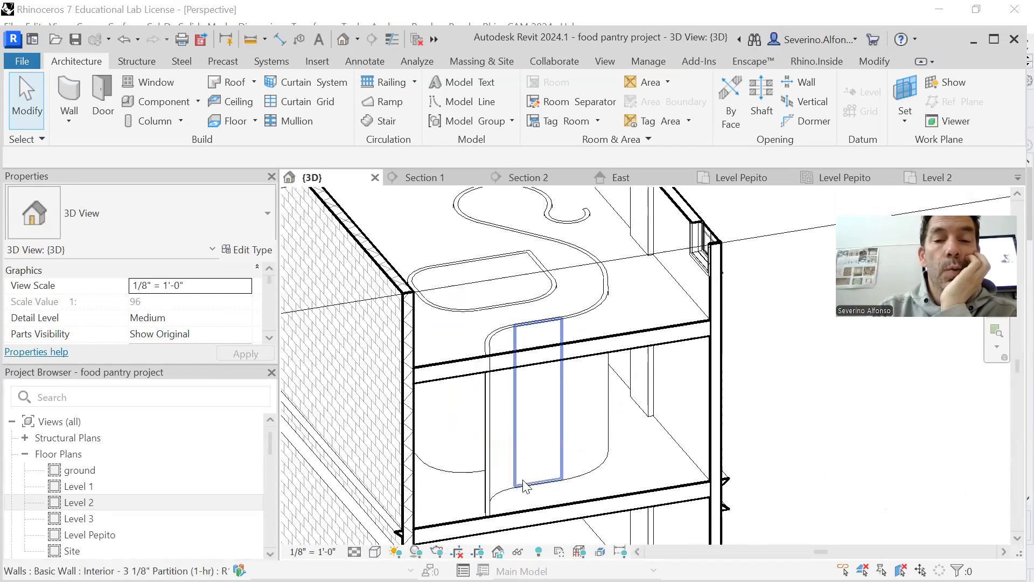
{"action": "middle_click_drag", "start_coordinate": [865, 427], "coordinate": [809, 387]}
{"action": "scroll", "coordinate": [828, 342], "scroll_direction": "down", "scroll_amount": 1}
{"action": "scroll", "coordinate": [807, 381], "scroll_direction": "down", "scroll_amount": 2}
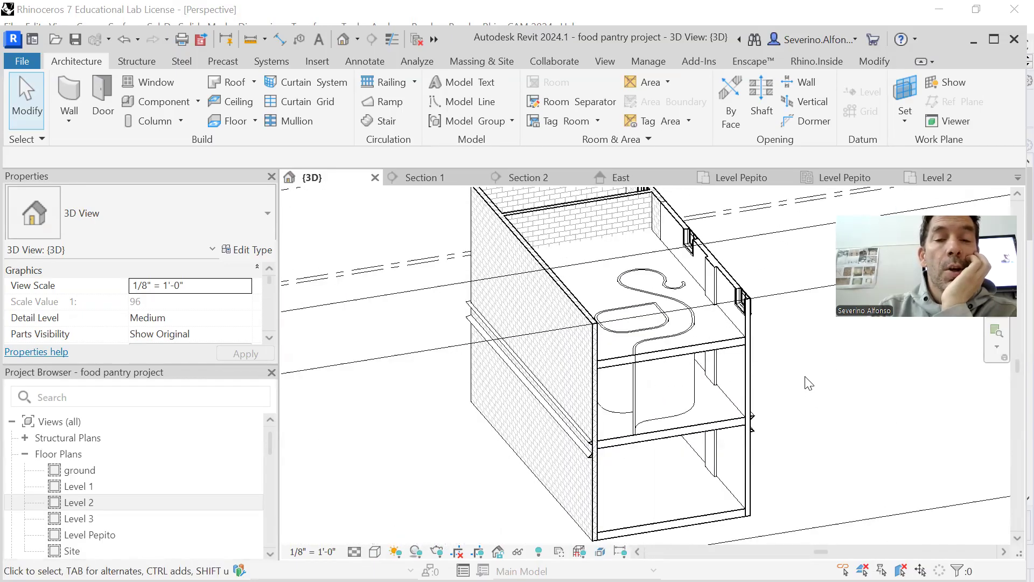
{"action": "scroll", "coordinate": [701, 420], "scroll_direction": "up", "scroll_amount": 5}
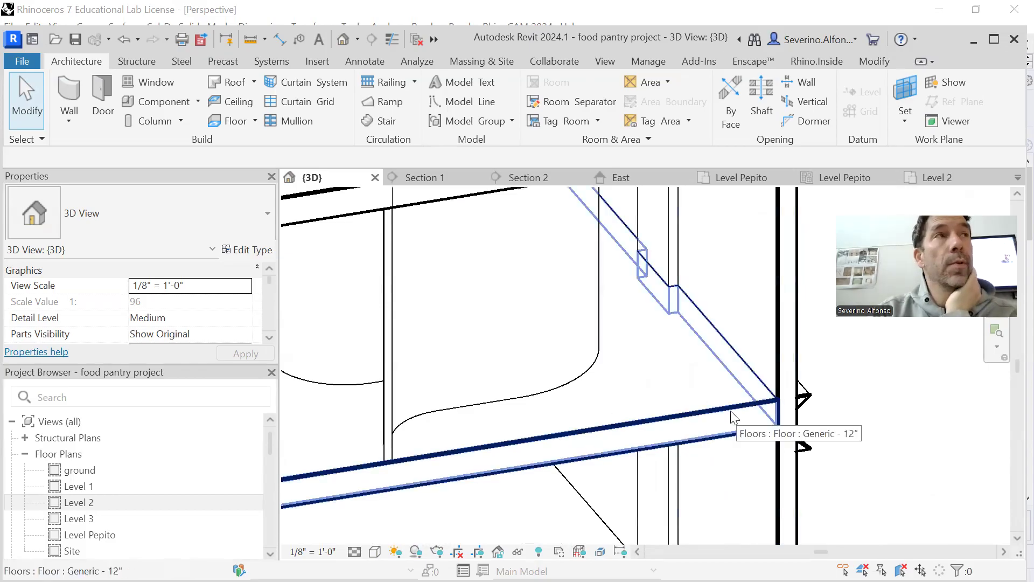
{"action": "scroll", "coordinate": [688, 338], "scroll_direction": "down", "scroll_amount": 2}
{"action": "middle_click_drag", "start_coordinate": [688, 338], "coordinate": [629, 412]}
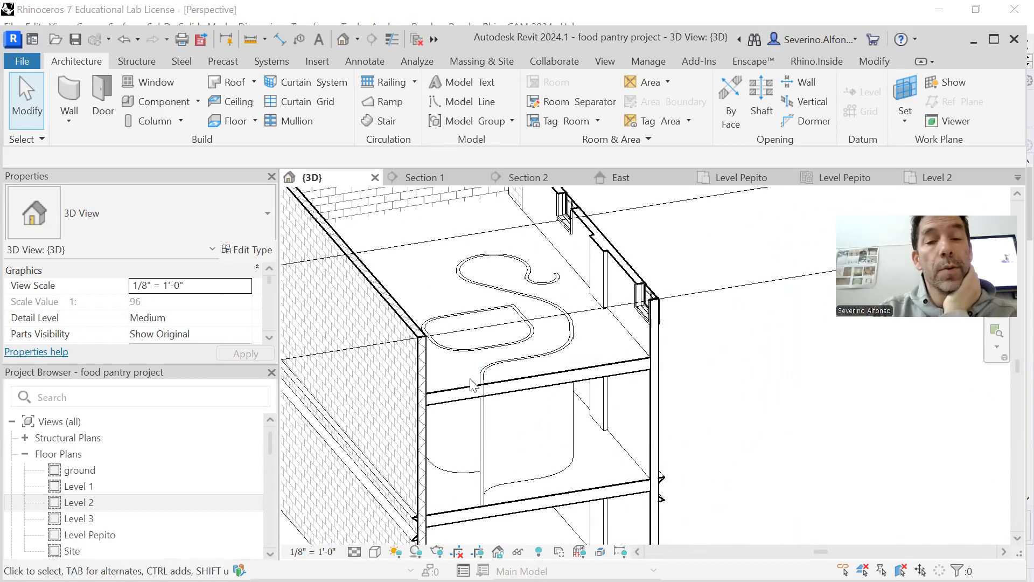
{"action": "scroll", "coordinate": [582, 374], "scroll_direction": "up", "scroll_amount": 2}
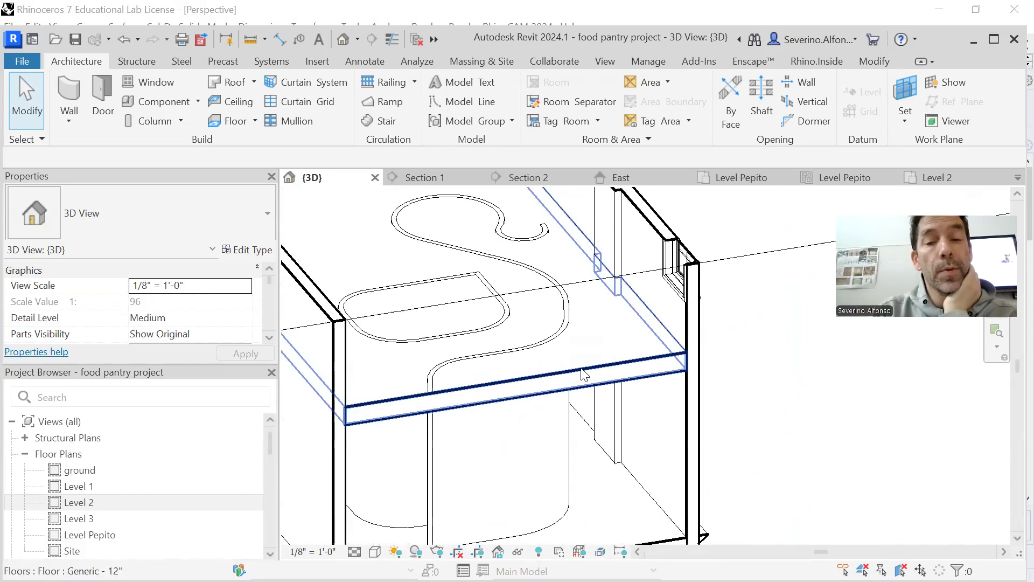
{"action": "left_click", "coordinate": [431, 462]}
{"action": "scroll", "coordinate": [436, 399], "scroll_direction": "up", "scroll_amount": 4}
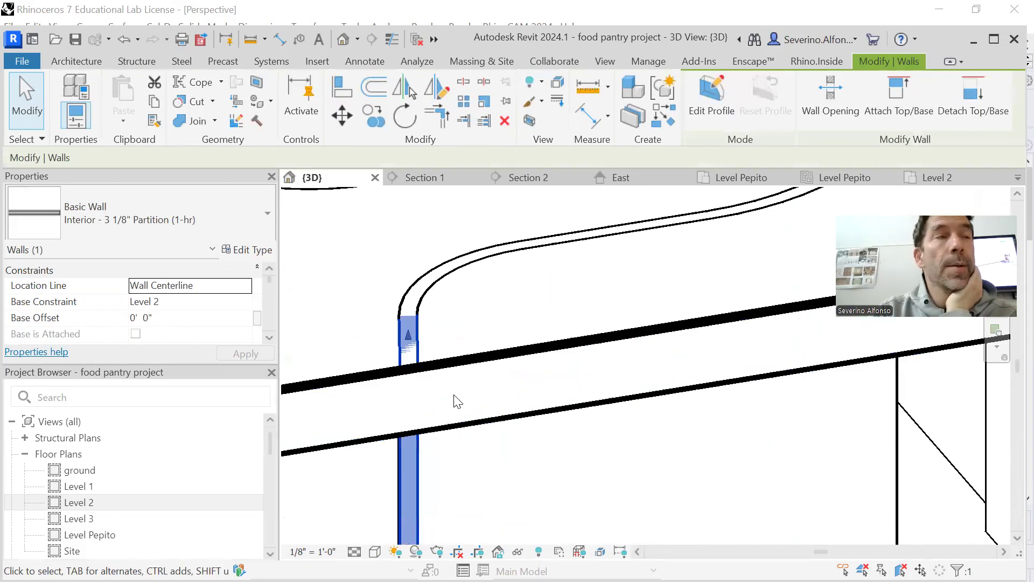
{"action": "scroll", "coordinate": [458, 401], "scroll_direction": "down", "scroll_amount": 2}
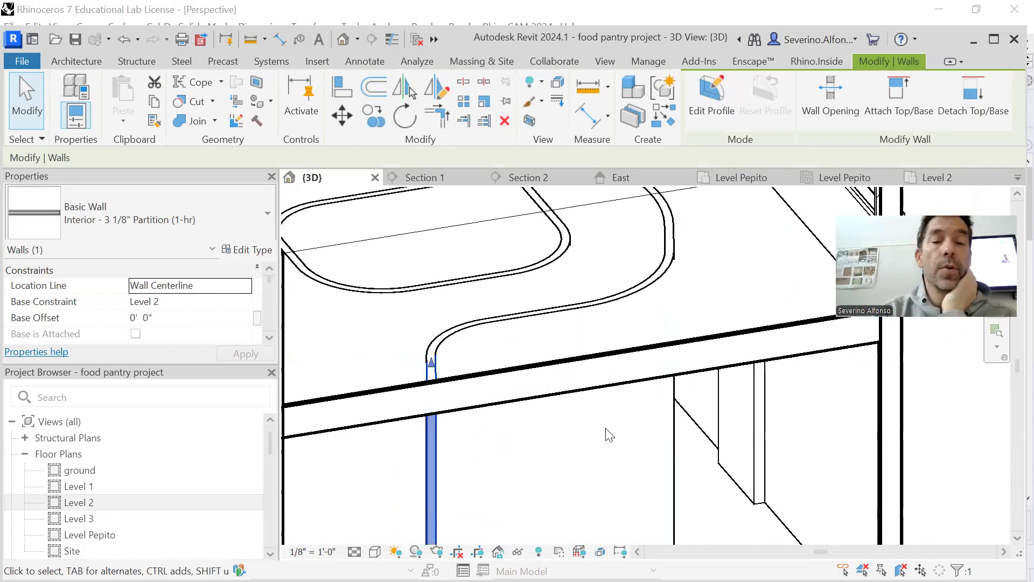
{"action": "scroll", "coordinate": [701, 380], "scroll_direction": "down", "scroll_amount": 4}
{"action": "left_click", "coordinate": [744, 378]}
{"action": "middle_click_drag", "start_coordinate": [710, 417], "coordinate": [661, 416], "text": "shift"}
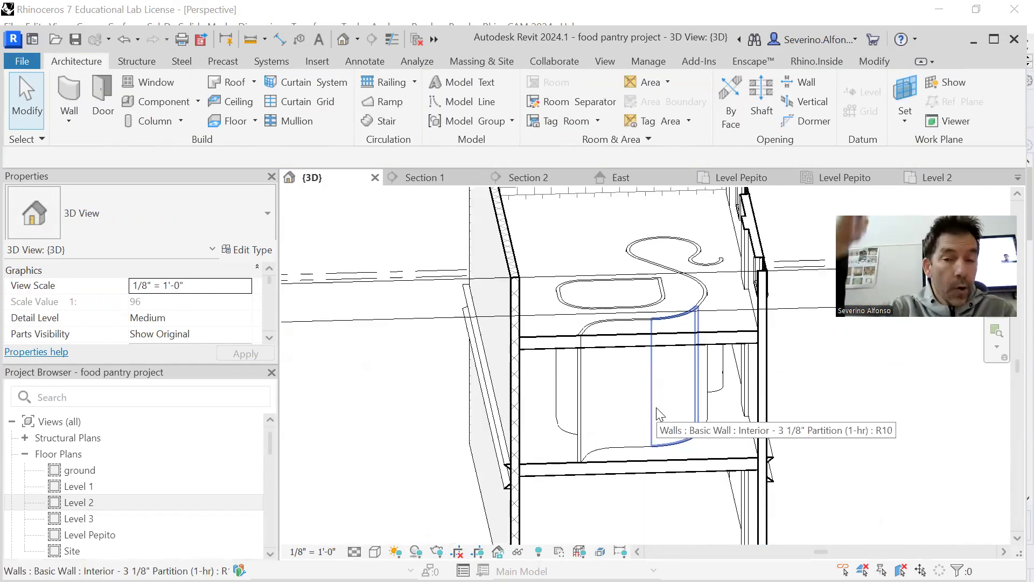
Attach the tops of the four connected partition walls at the chain's front end to the floor slab above.
{"action": "left_click", "coordinate": [582, 409]}
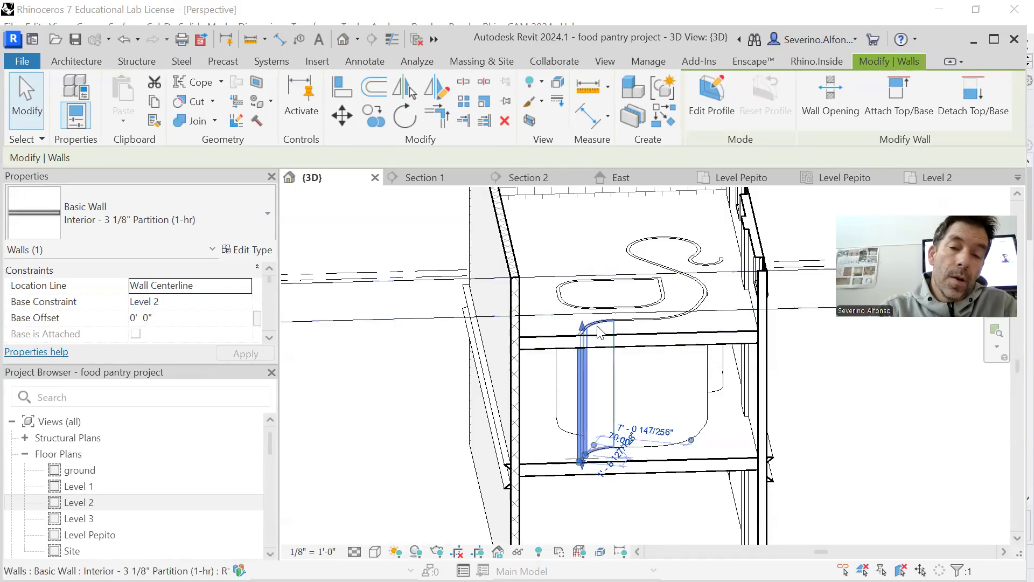
{"action": "left_click", "coordinate": [628, 326], "text": "ctrl"}
{"action": "left_click", "coordinate": [628, 326], "text": "ctrl"}
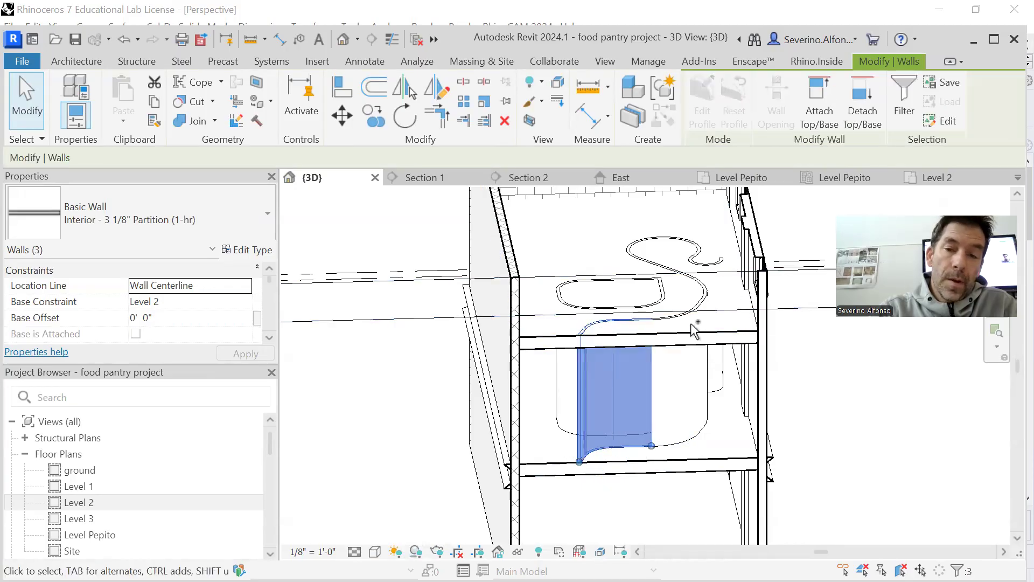
{"action": "left_click", "coordinate": [687, 323], "text": "ctrl"}
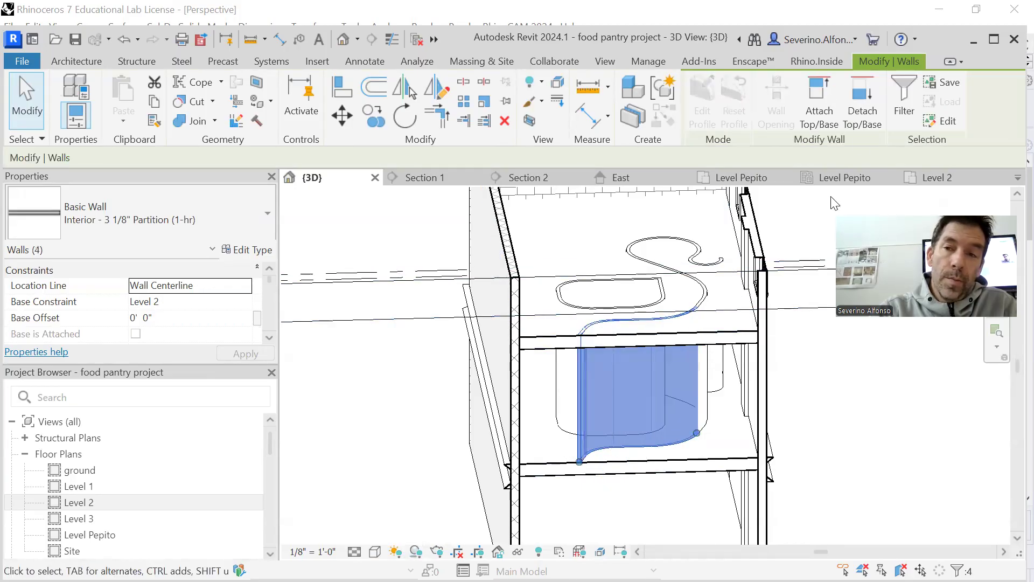
{"action": "left_click", "coordinate": [820, 103]}
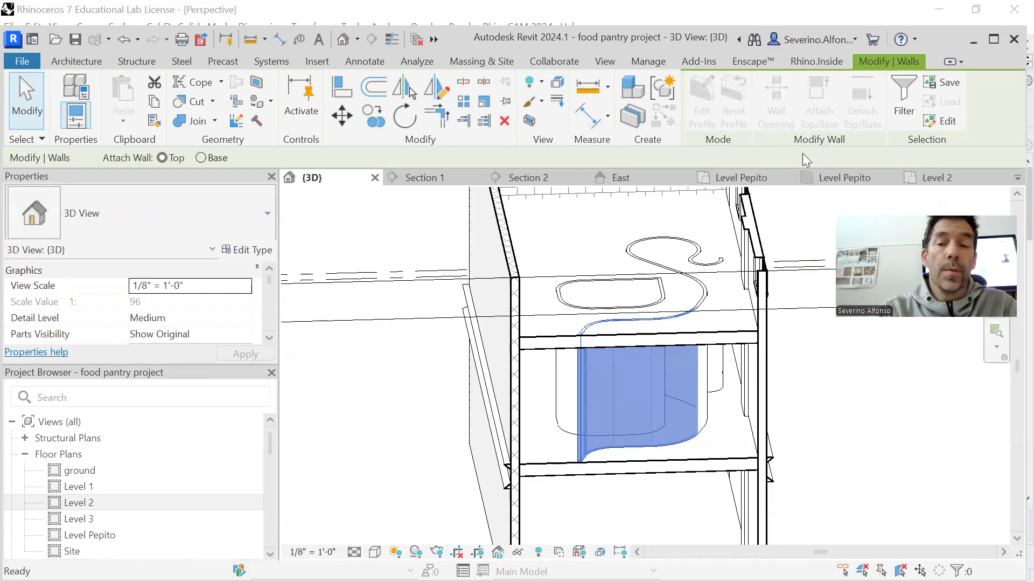
{"action": "left_click", "coordinate": [727, 340]}
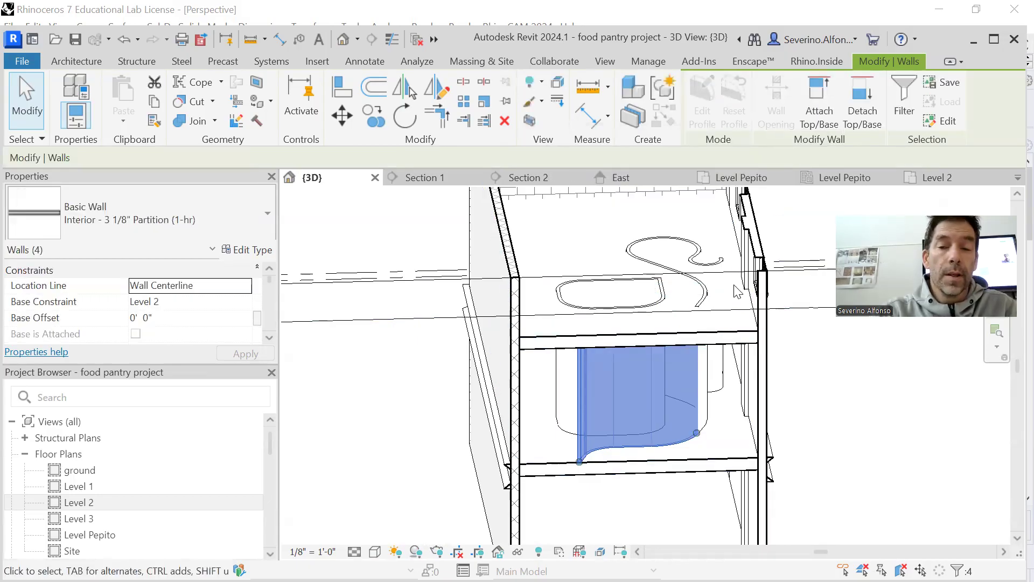
Examine from several angles in 3D how the attached partition walls meet the underside of the floor slab.
{"action": "key", "text": "Escape"}
{"action": "middle_click_drag", "start_coordinate": [641, 455], "coordinate": [633, 336], "text": "shift"}
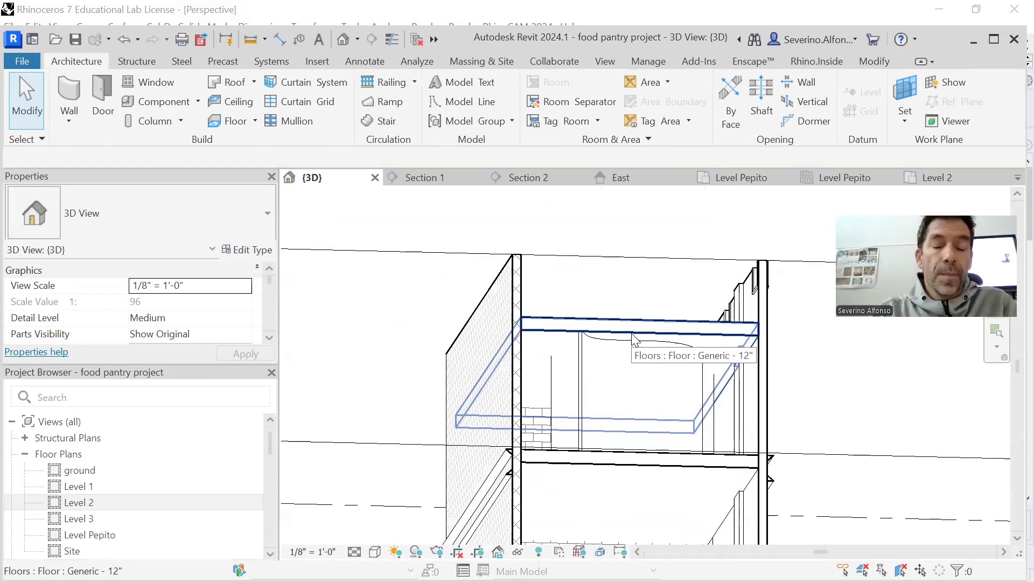
{"action": "scroll", "coordinate": [657, 392], "scroll_direction": "down", "scroll_amount": 2}
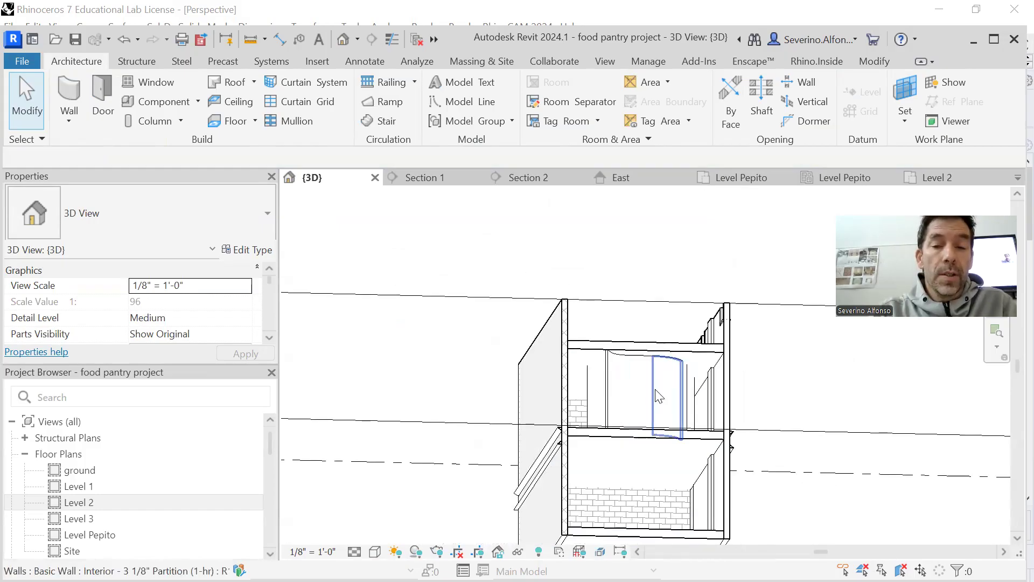
{"action": "left_click", "coordinate": [611, 377]}
{"action": "key", "text": "Escape"}
{"action": "scroll", "coordinate": [668, 382], "scroll_direction": "up", "scroll_amount": 2}
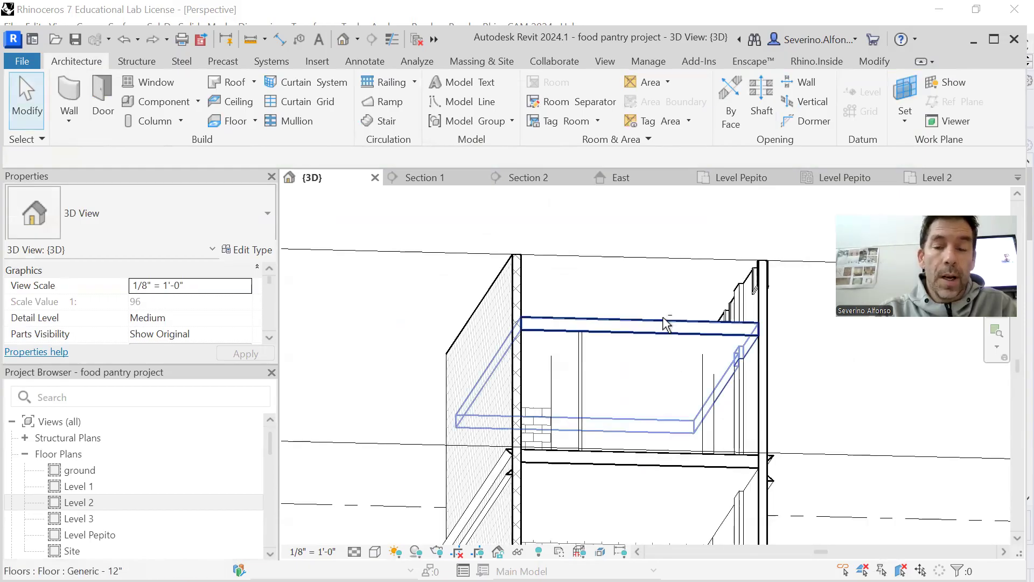
{"action": "scroll", "coordinate": [667, 324], "scroll_direction": "down", "scroll_amount": 2}
Set the base offset of the short partition wall at the chain's front end to -1' 0".
{"action": "left_click", "coordinate": [591, 340]}
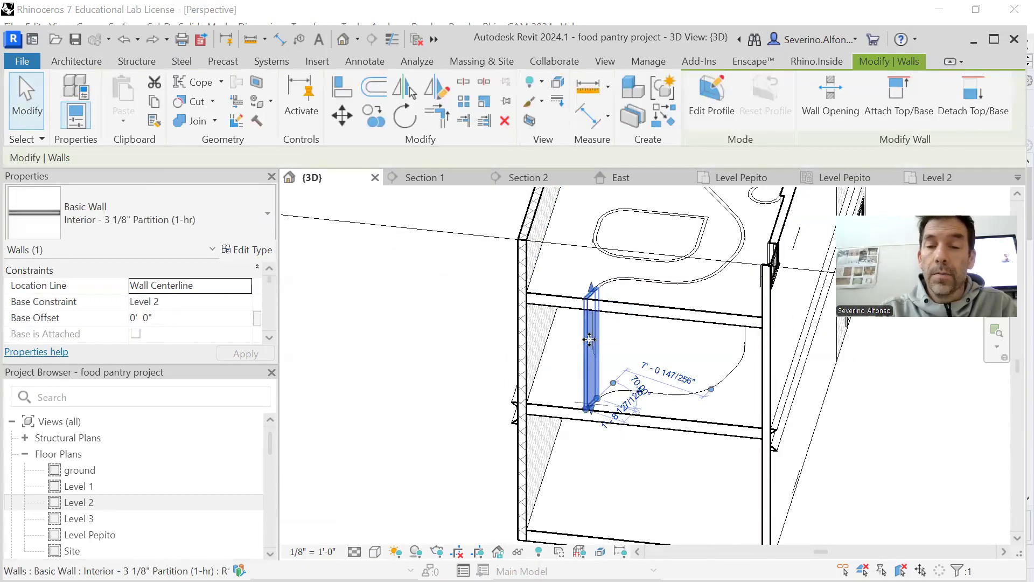
{"action": "scroll", "coordinate": [590, 340], "scroll_direction": "up", "scroll_amount": 5}
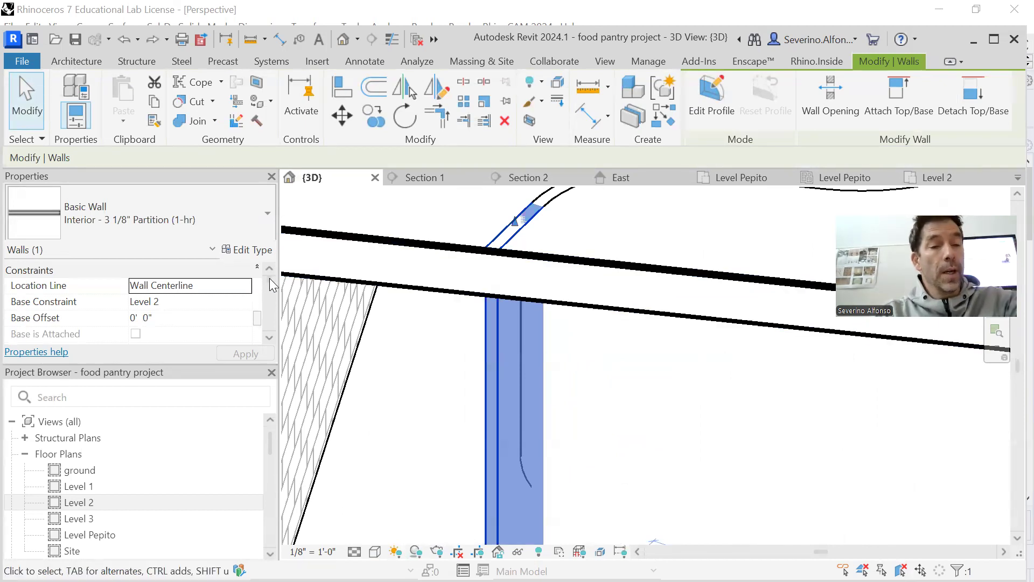
{"action": "left_click", "coordinate": [145, 319]}
{"action": "double_click", "coordinate": [146, 315]}
{"action": "type", "text": "-"}
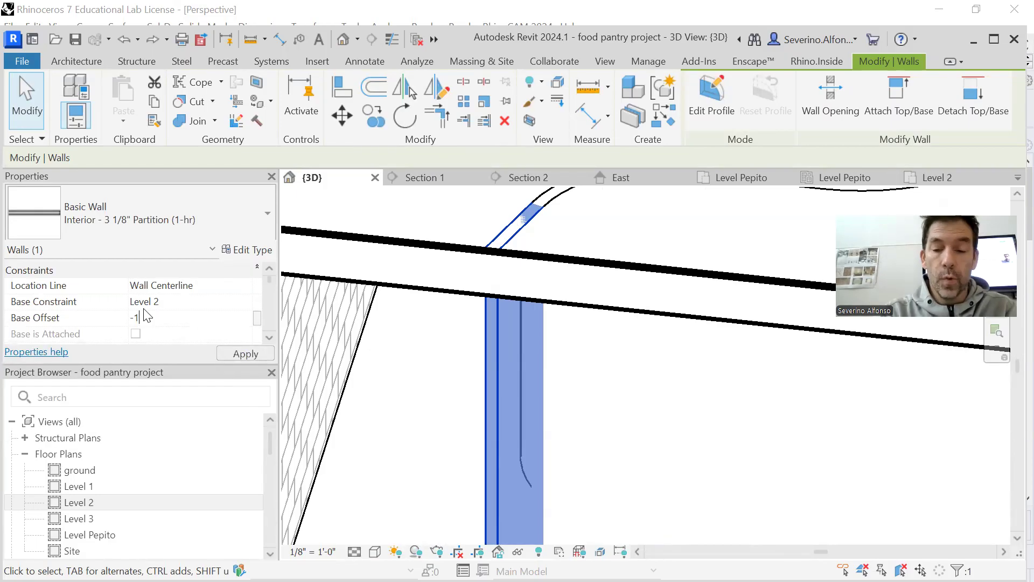
{"action": "type", "text": "1'  0\""}
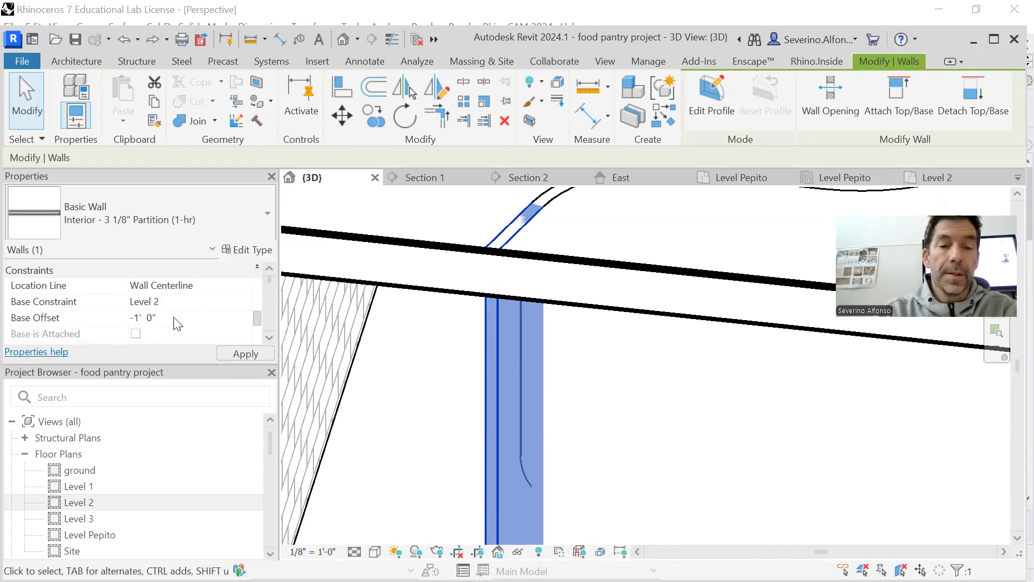
{"action": "left_click", "coordinate": [237, 353]}
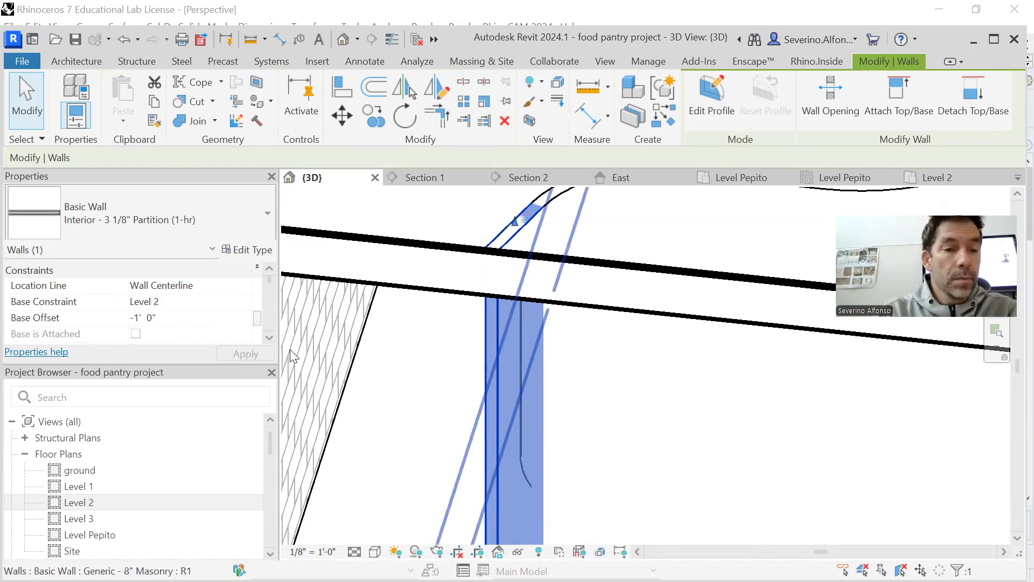
Reset the base offset of the selected partition wall to 0' 0".
{"action": "left_click", "coordinate": [164, 320]}
{"action": "double_click", "coordinate": [163, 320]}
{"action": "type", "text": "0"}
{"action": "key", "text": "Return"}
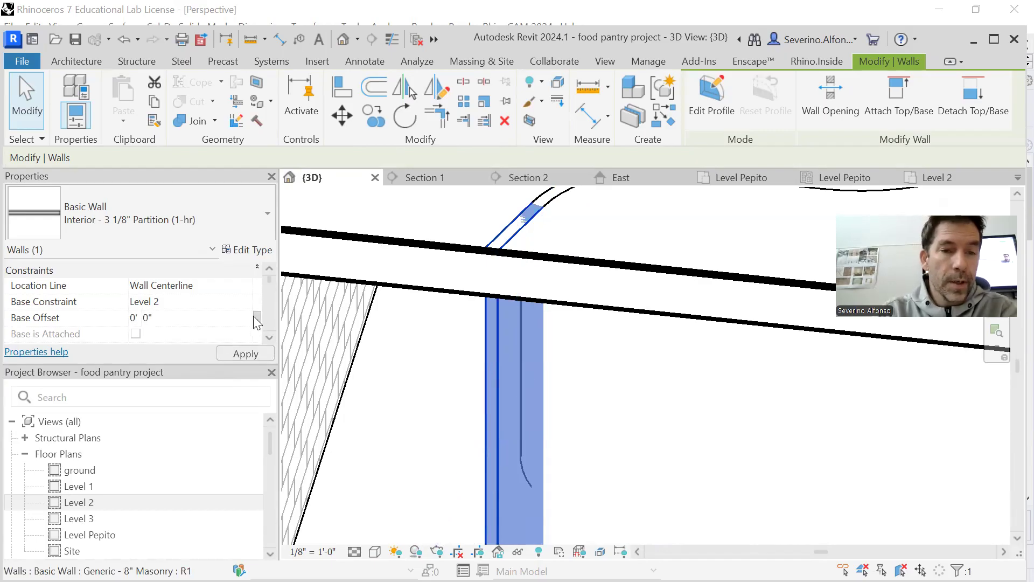
Set the top offset of the selected partition wall to -1' 0" and clear the selection.
{"action": "scroll", "coordinate": [256, 323], "scroll_direction": "down", "scroll_amount": 2}
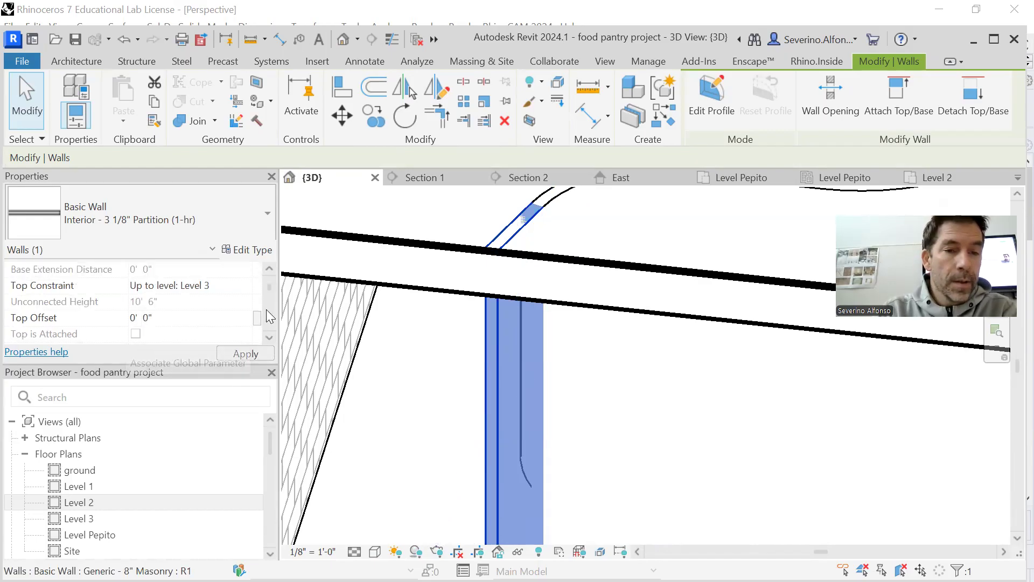
{"action": "left_click", "coordinate": [144, 318]}
{"action": "type", "text": "-1"}
{"action": "key", "text": "Return"}
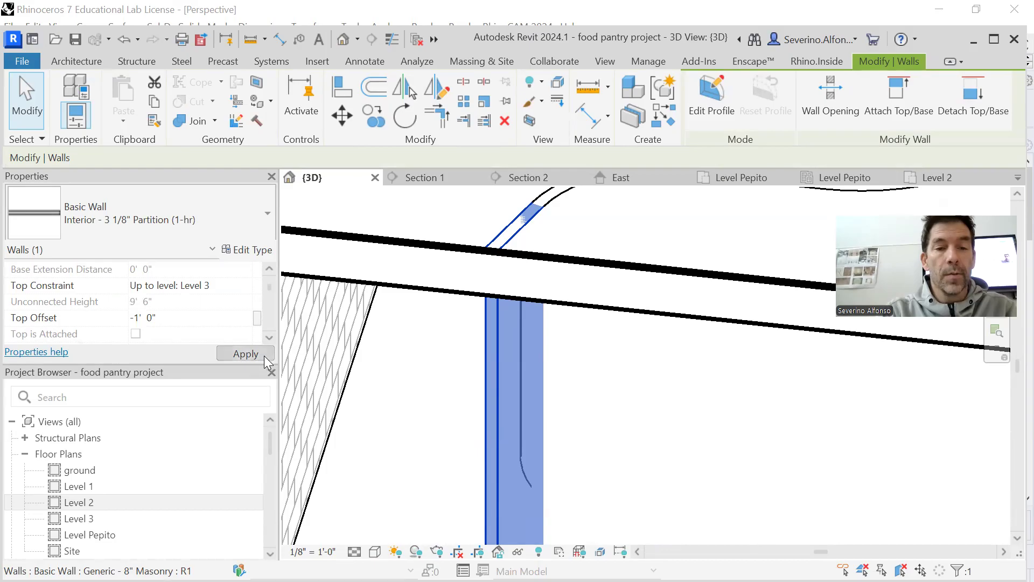
{"action": "scroll", "coordinate": [571, 301], "scroll_direction": "down", "scroll_amount": 5}
{"action": "key", "text": "Escape"}
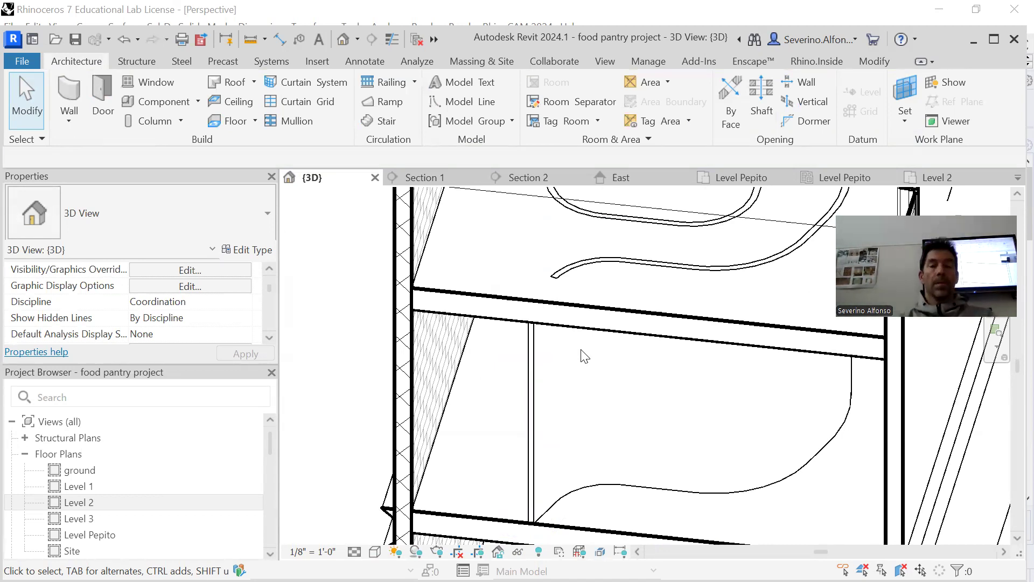
{"action": "scroll", "coordinate": [604, 351], "scroll_direction": "down", "scroll_amount": 3}
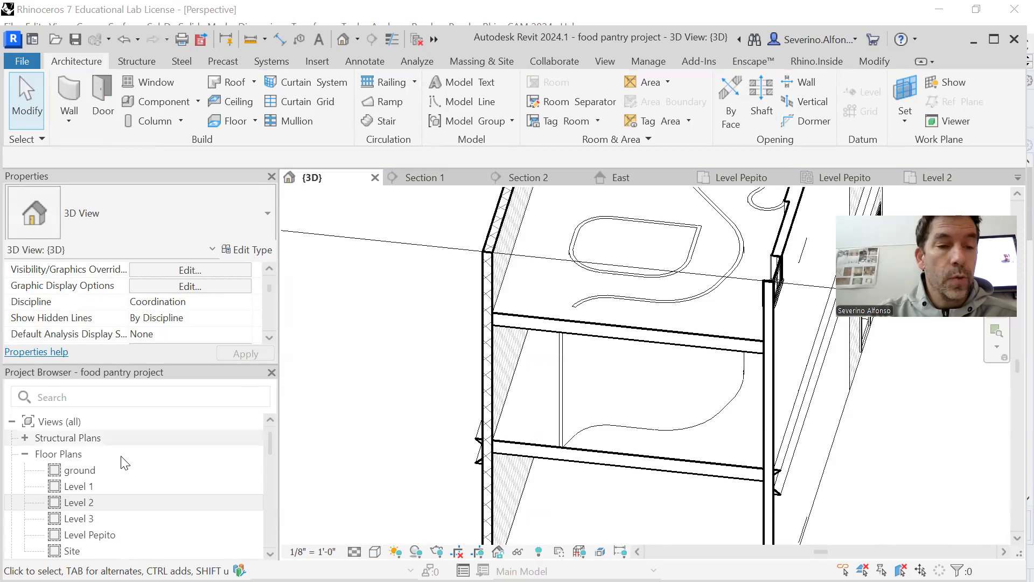
Start a new floor in the Level 2 floor plan with the Wood Joist 10" - Ceramic Tile type, and maximize the program window.
{"action": "double_click", "coordinate": [80, 503]}
{"action": "middle_click_drag", "start_coordinate": [704, 365], "coordinate": [540, 345]}
{"action": "scroll", "coordinate": [608, 305], "scroll_direction": "down", "scroll_amount": 1}
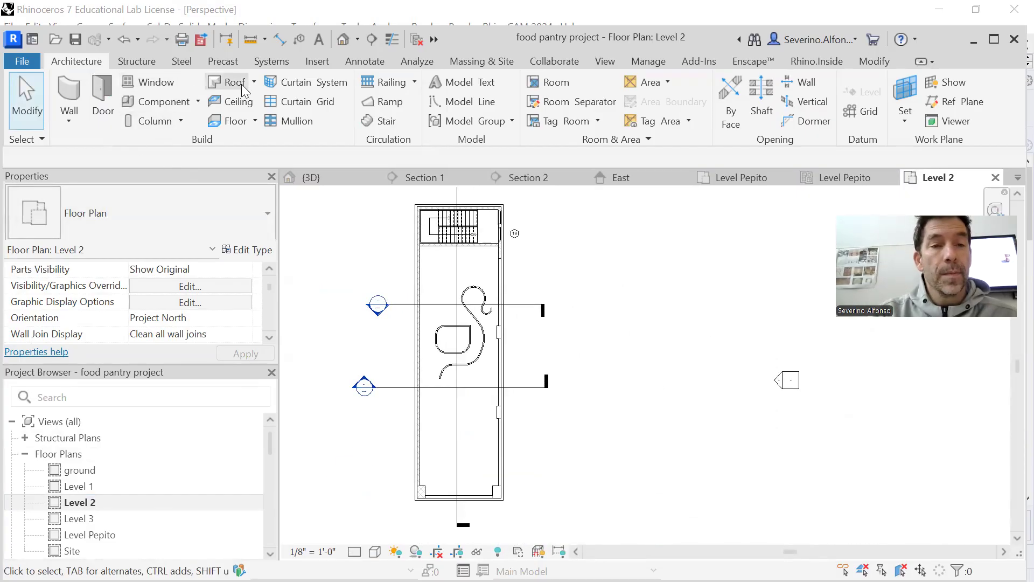
{"action": "left_click", "coordinate": [233, 121]}
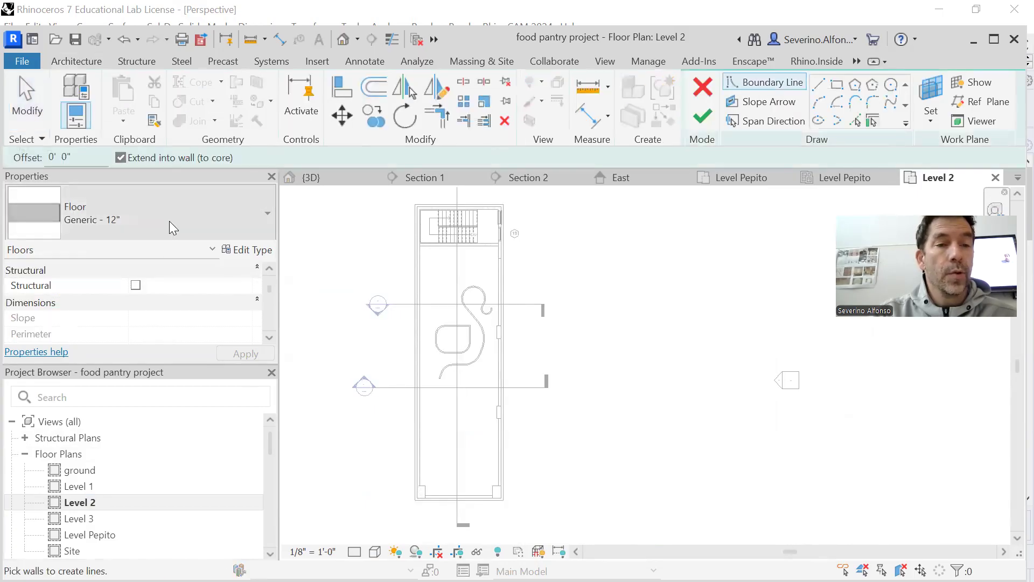
{"action": "left_click", "coordinate": [131, 214]}
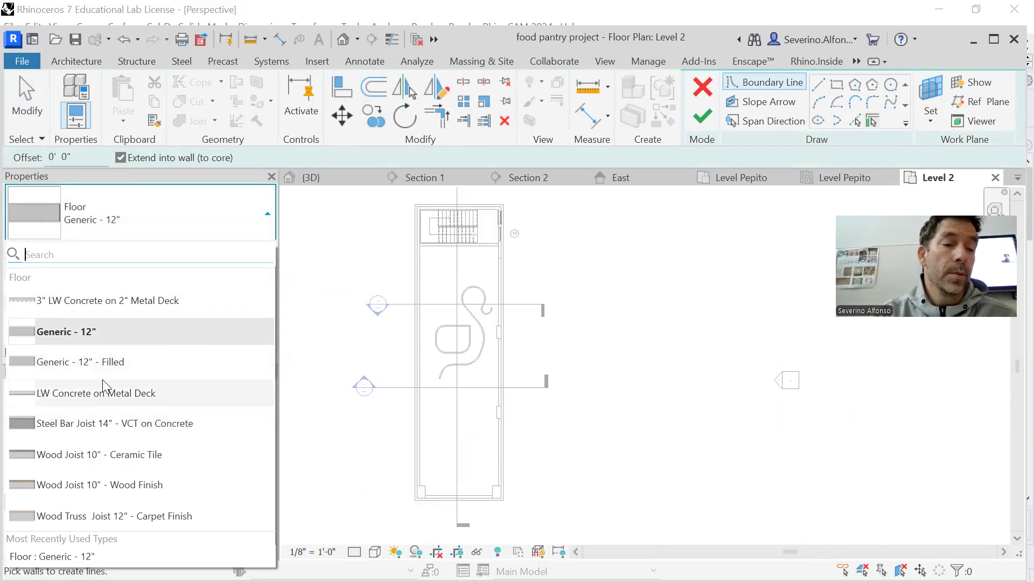
{"action": "mouse_move", "coordinate": [90, 460]}
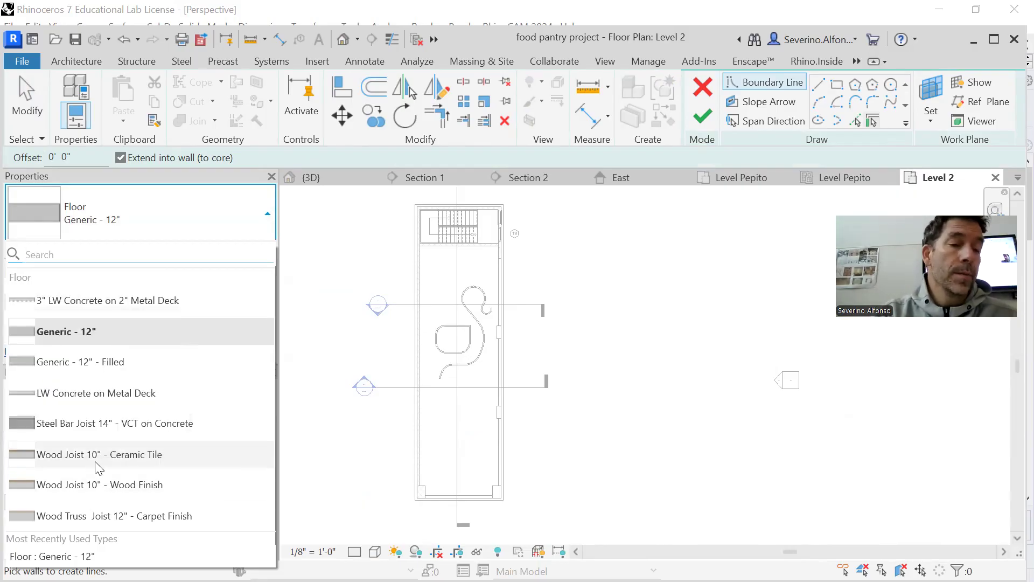
{"action": "left_click", "coordinate": [97, 457]}
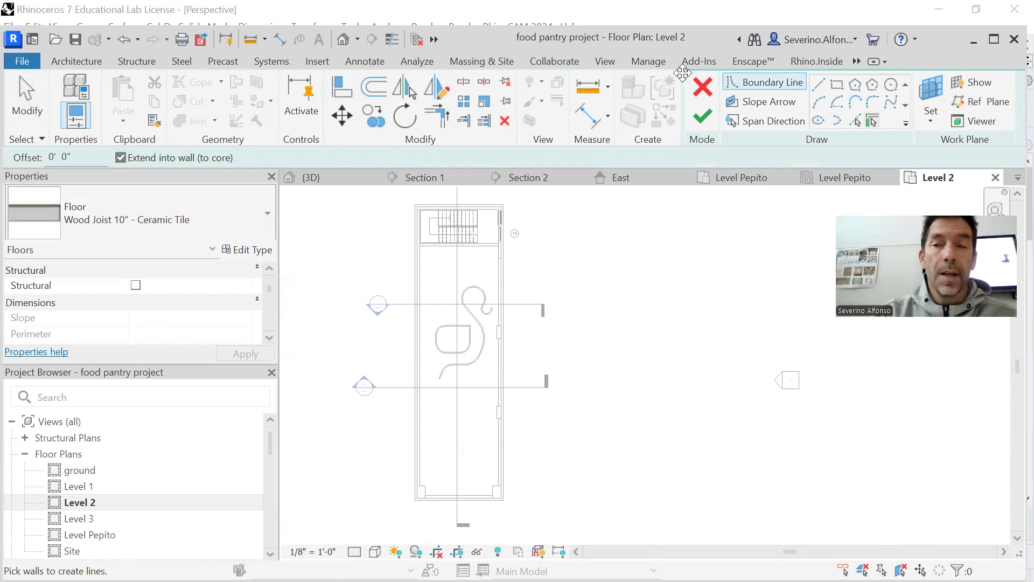
{"action": "left_click", "coordinate": [990, 41]}
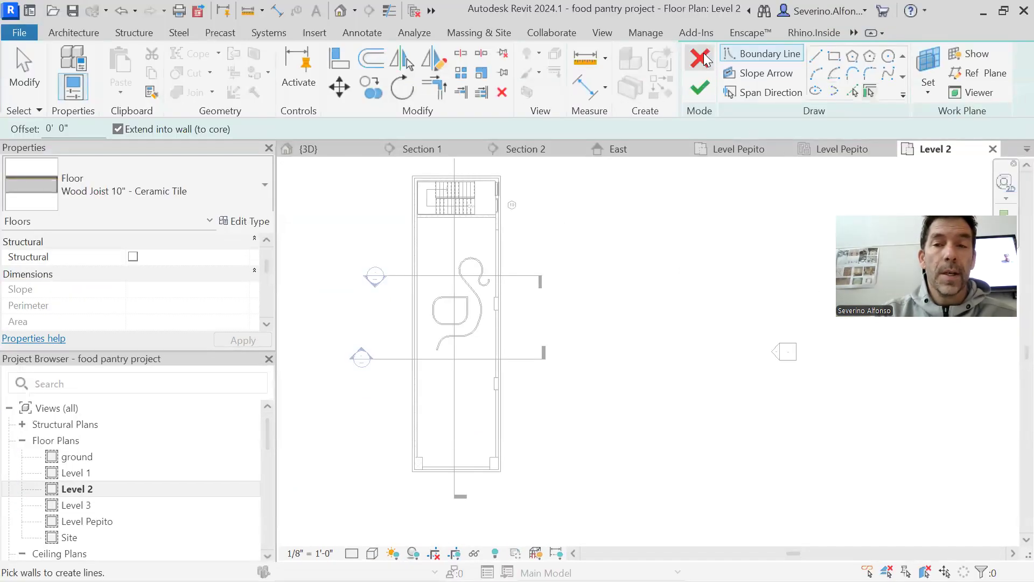
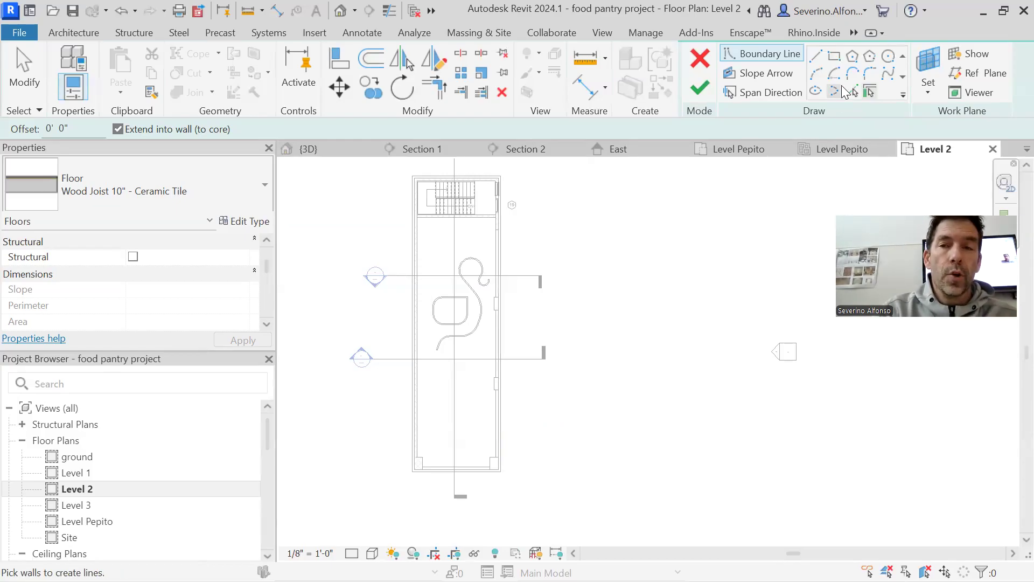
Sketch a rectangular floor boundary about 16' 6" wide in the empty area east of the building.
{"action": "left_click", "coordinate": [835, 59]}
{"action": "left_click", "coordinate": [579, 252]}
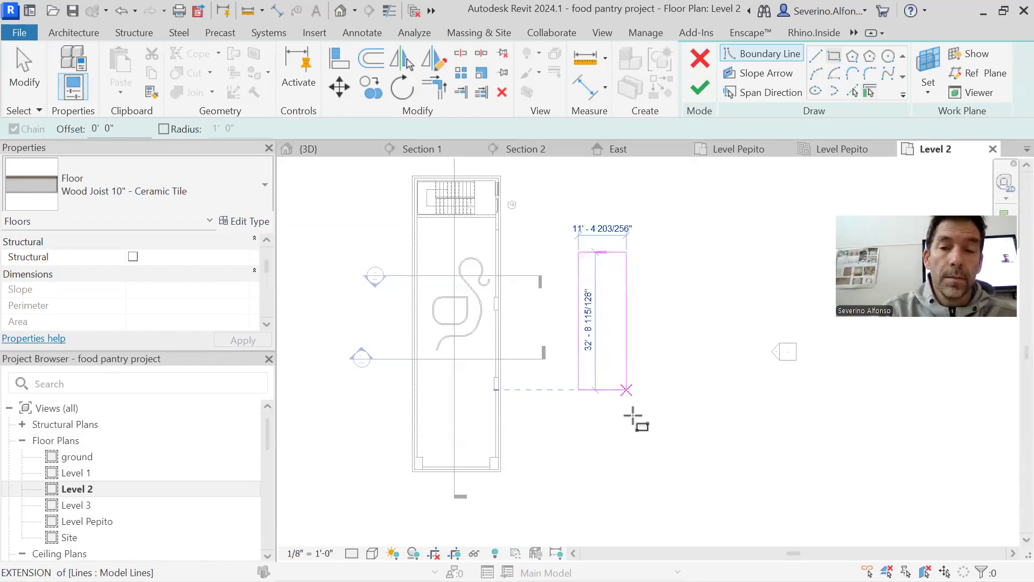
{"action": "left_click", "coordinate": [645, 426]}
{"action": "scroll", "coordinate": [709, 307], "scroll_direction": "up", "scroll_amount": 2}
{"action": "middle_click_drag", "start_coordinate": [709, 307], "coordinate": [681, 353]}
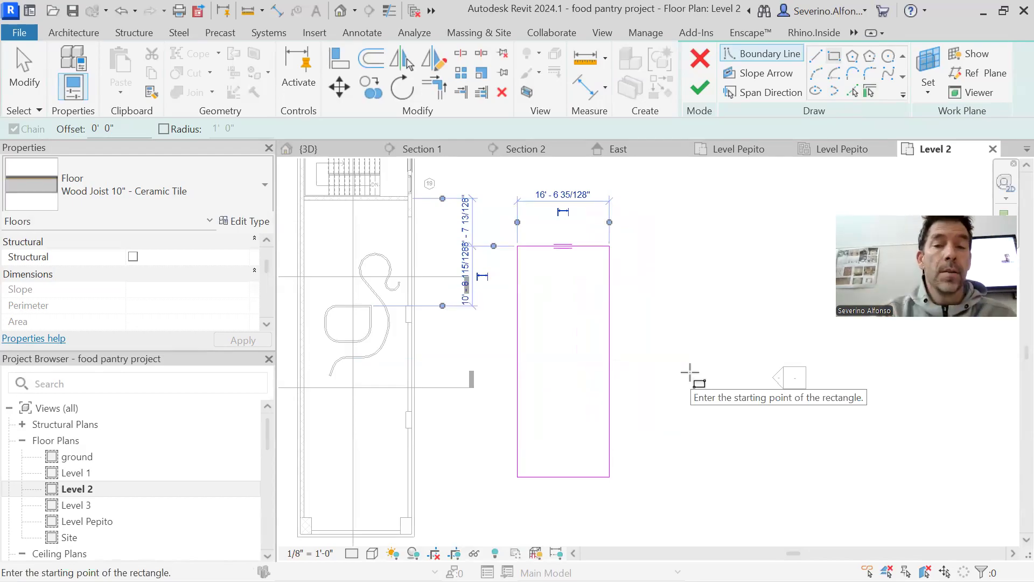
{"action": "scroll", "coordinate": [625, 263], "scroll_direction": "up", "scroll_amount": 5}
{"action": "scroll", "coordinate": [515, 308], "scroll_direction": "down", "scroll_amount": 5}
{"action": "middle_click_drag", "start_coordinate": [519, 326], "coordinate": [531, 294]}
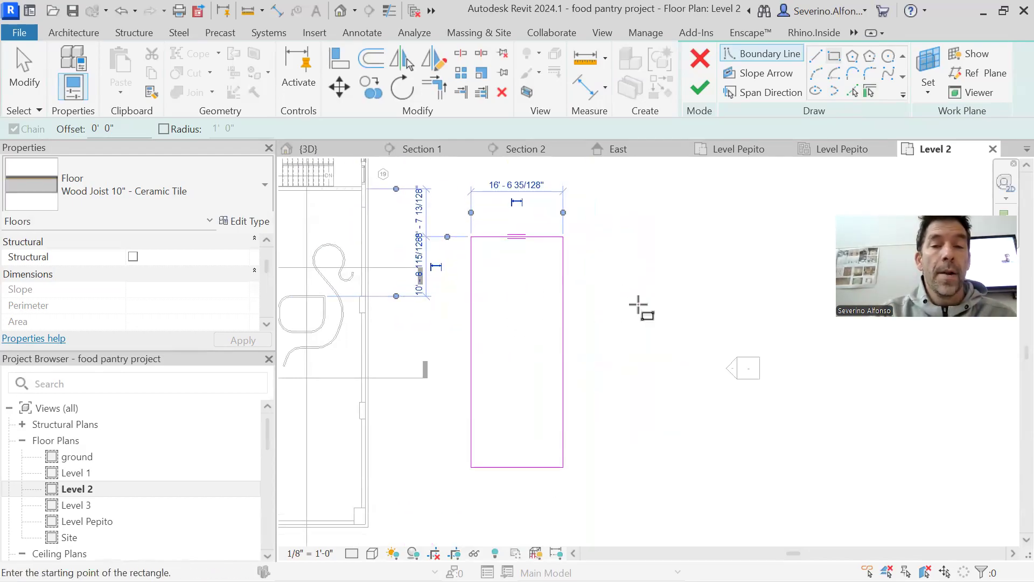
{"action": "key", "text": "Escape"}
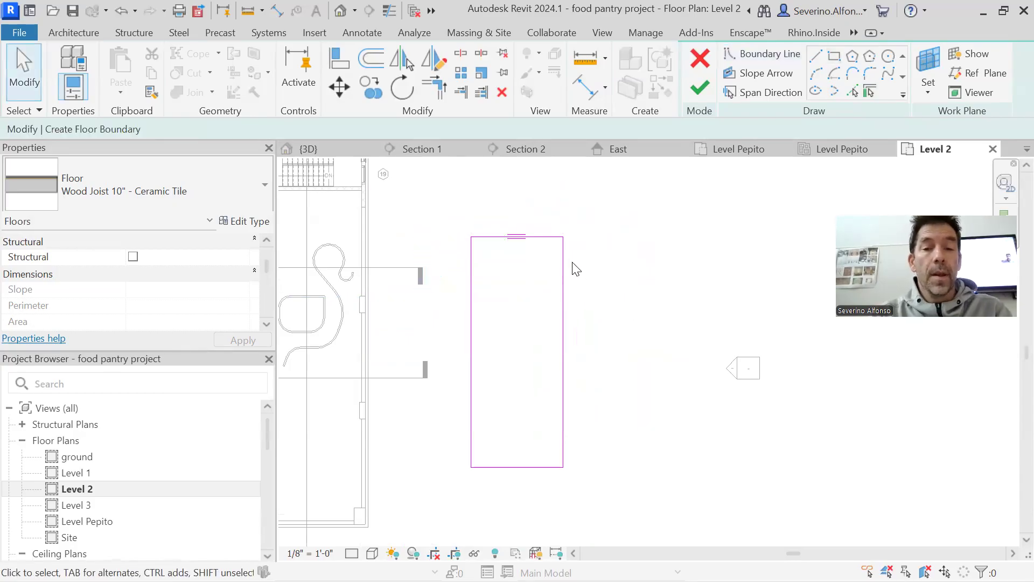
Shorten the upper end of the rectangle's right boundary line to leave a gap at the top corner.
{"action": "left_click", "coordinate": [570, 264]}
{"action": "left_click_drag", "start_coordinate": [564, 237], "coordinate": [564, 250]}
{"action": "left_click", "coordinate": [648, 309]}
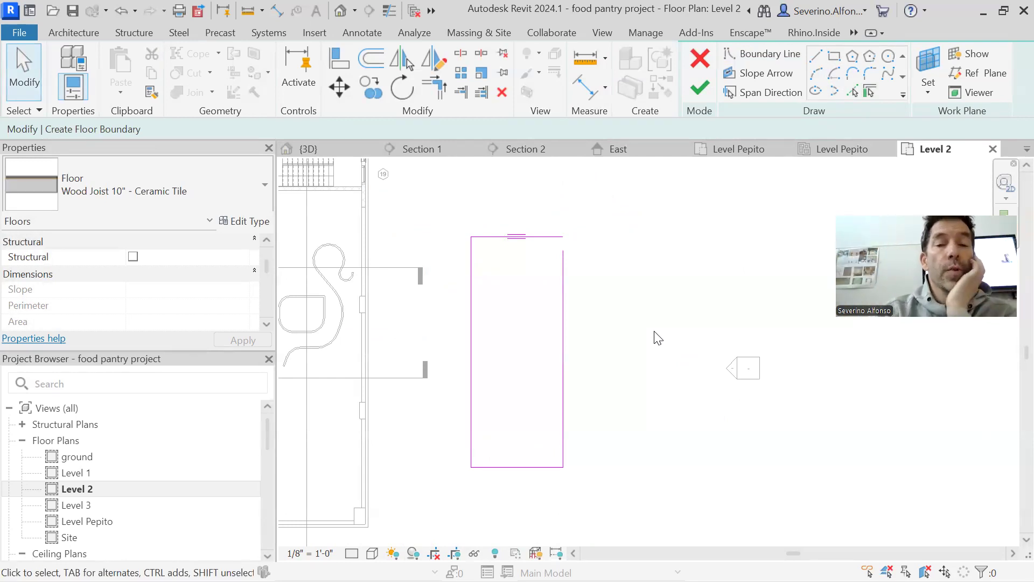
{"action": "scroll", "coordinate": [479, 249], "scroll_direction": "up", "scroll_amount": 3}
{"action": "scroll", "coordinate": [616, 245], "scroll_direction": "up", "scroll_amount": 3}
{"action": "scroll", "coordinate": [730, 338], "scroll_direction": "down", "scroll_amount": 5}
{"action": "middle_click_drag", "start_coordinate": [725, 401], "coordinate": [604, 314]}
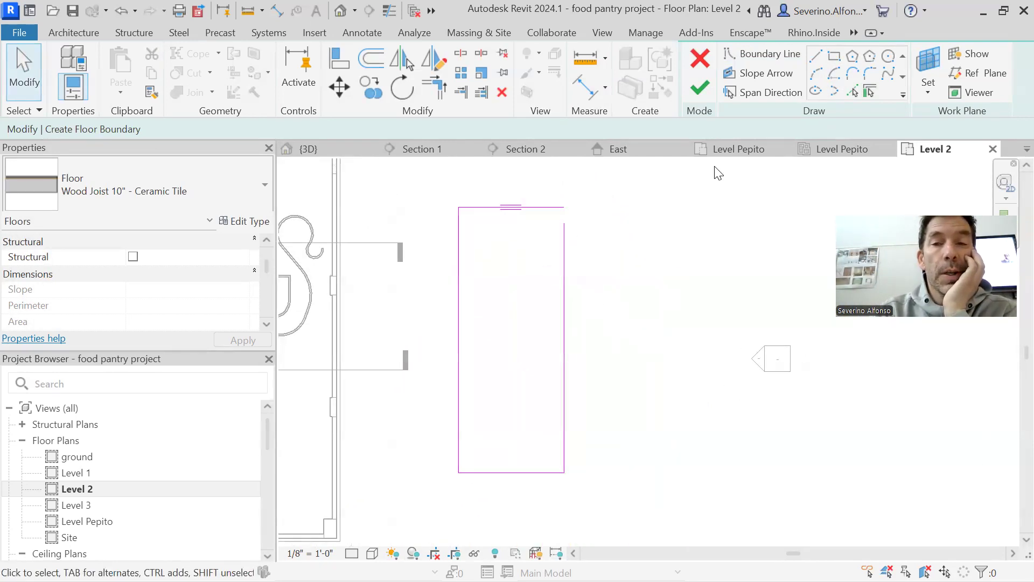
Try to finish the floor with the open boundary, read the error and return to the sketch.
{"action": "left_click", "coordinate": [700, 87]}
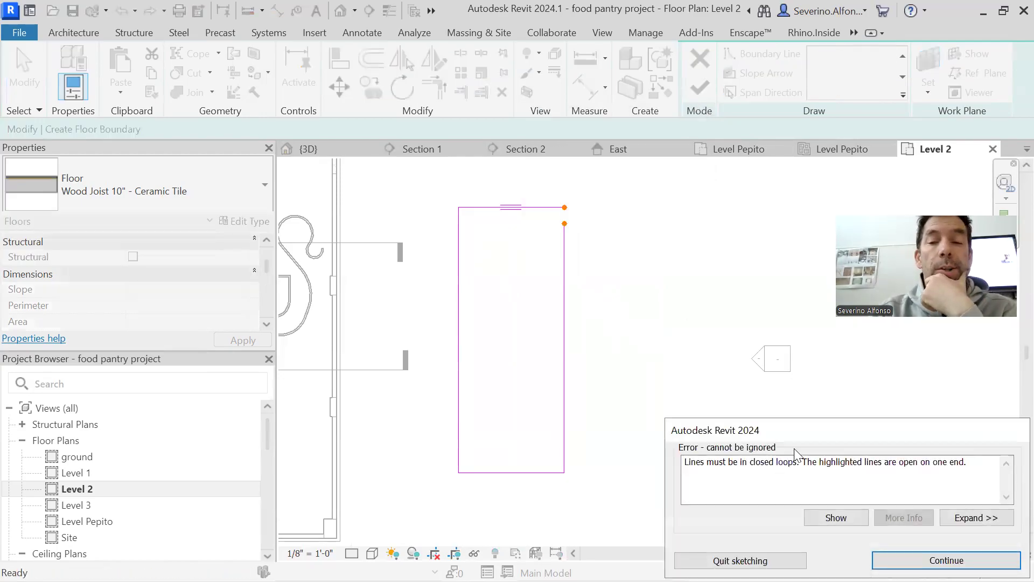
{"action": "left_click_drag", "start_coordinate": [800, 435], "coordinate": [233, 53]}
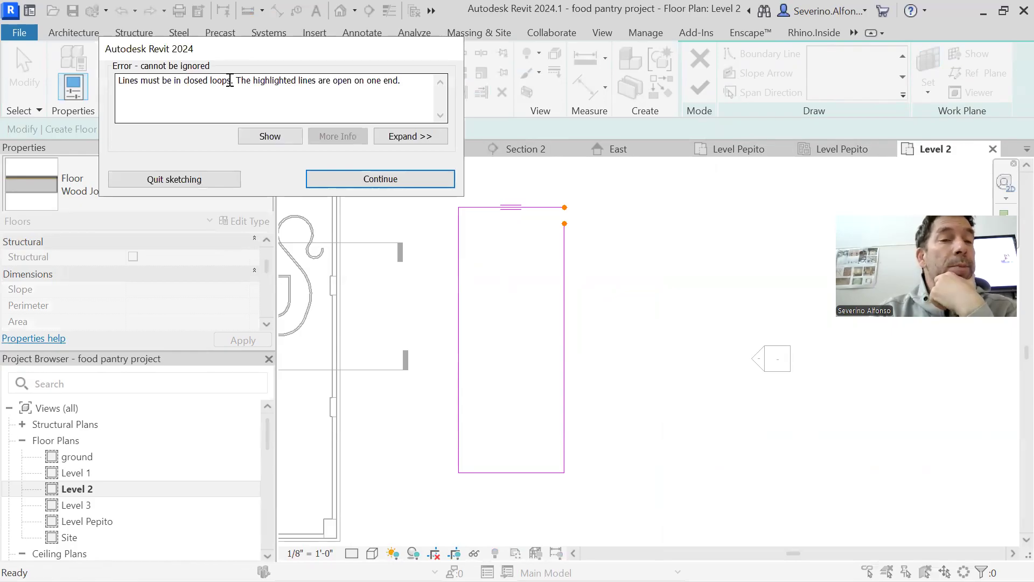
{"action": "left_click", "coordinate": [388, 179]}
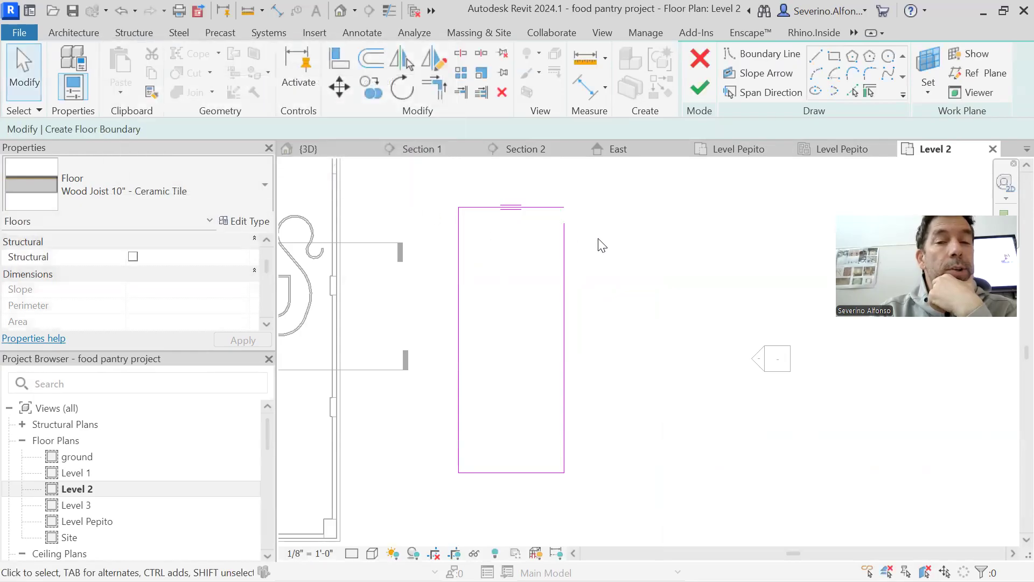
Extend the right boundary line back to the top line to close the loop, and finish the floor.
{"action": "scroll", "coordinate": [580, 235], "scroll_direction": "up", "scroll_amount": 2}
{"action": "left_click", "coordinate": [550, 224]}
{"action": "left_click_drag", "start_coordinate": [550, 221], "coordinate": [551, 196]}
{"action": "left_click", "coordinate": [674, 277]}
{"action": "scroll", "coordinate": [674, 277], "scroll_direction": "down", "scroll_amount": 1}
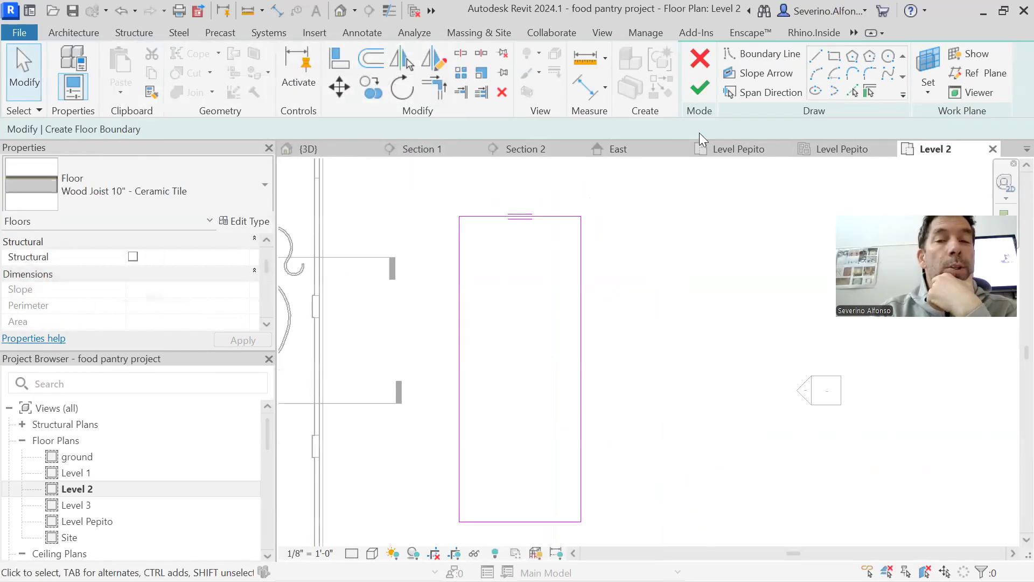
{"action": "left_click", "coordinate": [702, 88]}
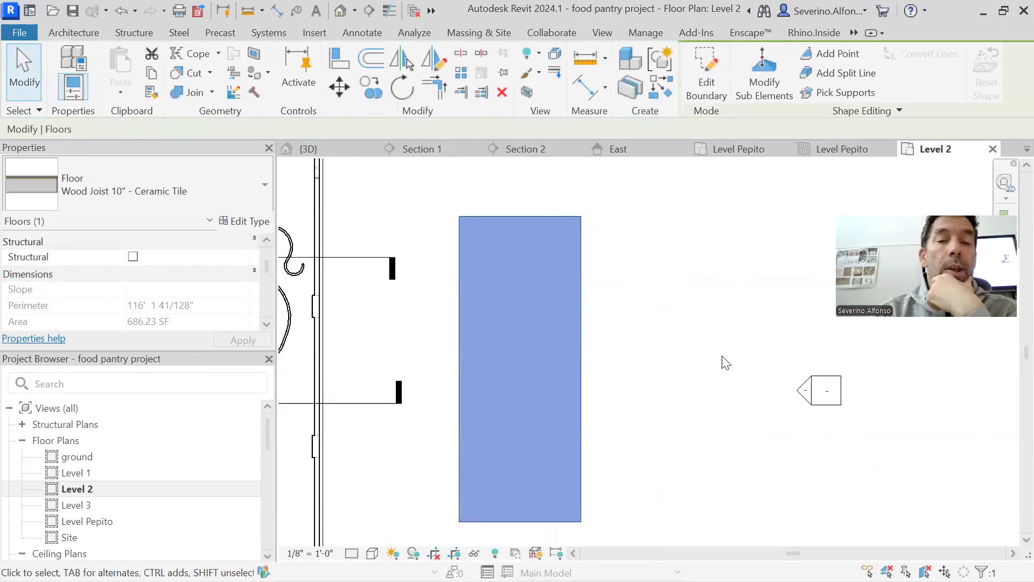
{"action": "left_click", "coordinate": [724, 363]}
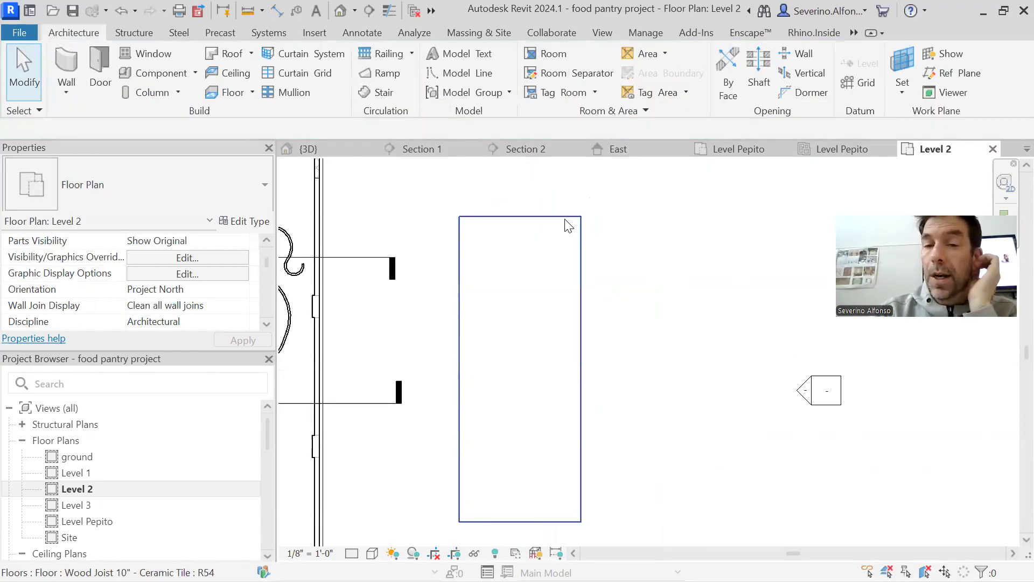
Inspect the finished floor by selecting it, clear the selection and restore the program window to its smaller size.
{"action": "left_click", "coordinate": [566, 219]}
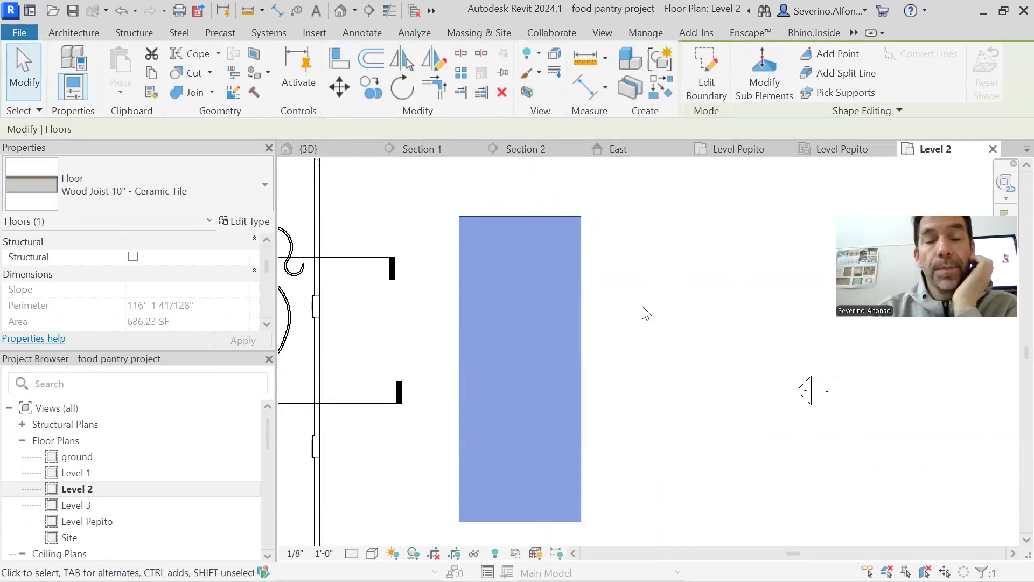
{"action": "left_click", "coordinate": [709, 346]}
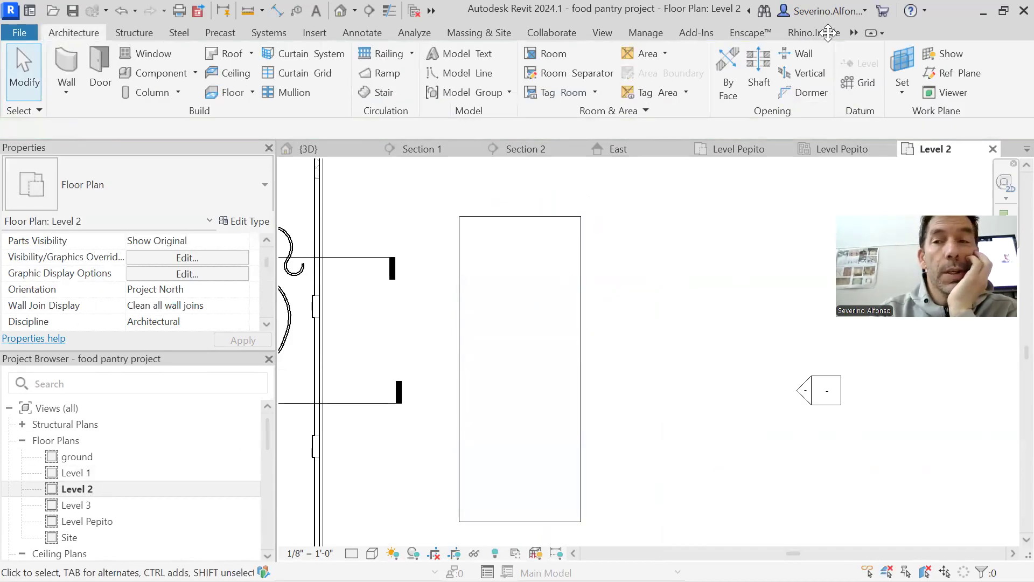
{"action": "left_click", "coordinate": [1003, 11]}
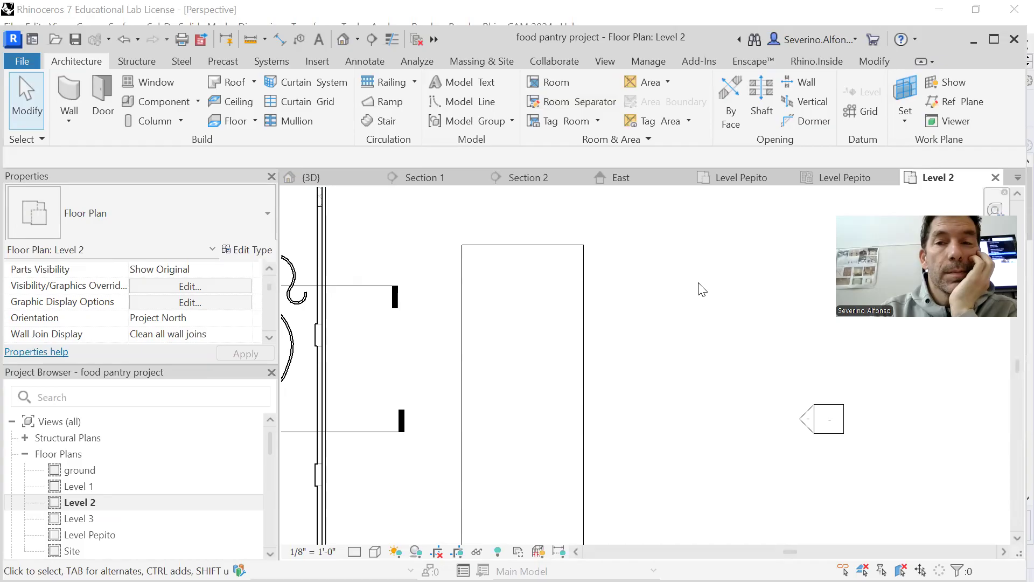
Inspect the new floor slab beside the building in the 3D view and return to the Level 2 floor plan.
{"action": "left_click", "coordinate": [343, 39]}
{"action": "scroll", "coordinate": [700, 426], "scroll_direction": "down", "scroll_amount": 5}
{"action": "middle_click_drag", "start_coordinate": [685, 426], "coordinate": [724, 325], "text": "shift"}
{"action": "scroll", "coordinate": [757, 421], "scroll_direction": "up", "scroll_amount": 3}
{"action": "middle_click_drag", "start_coordinate": [756, 421], "coordinate": [533, 455]}
{"action": "scroll", "coordinate": [579, 384], "scroll_direction": "down", "scroll_amount": 2}
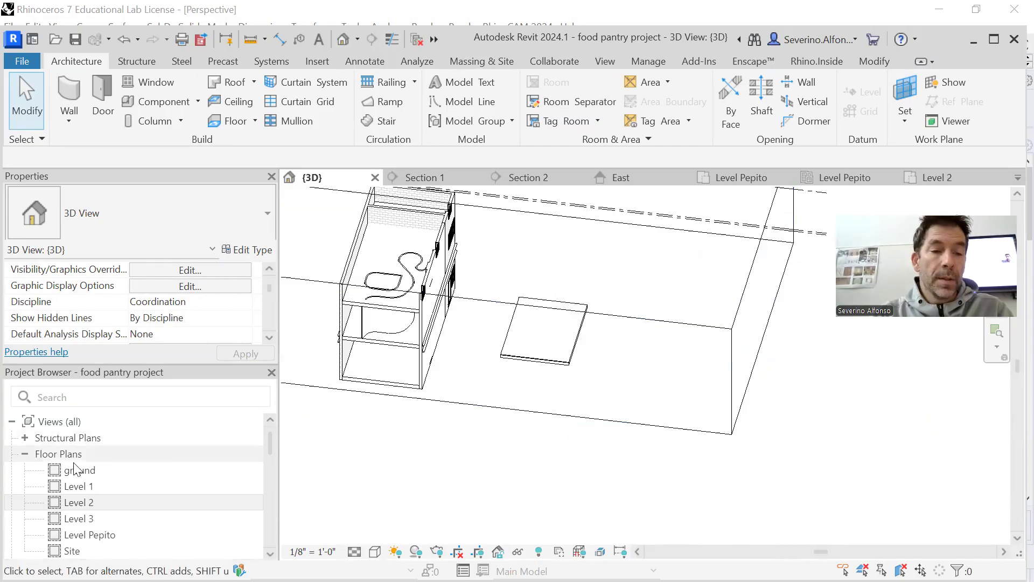
{"action": "double_click", "coordinate": [81, 502]}
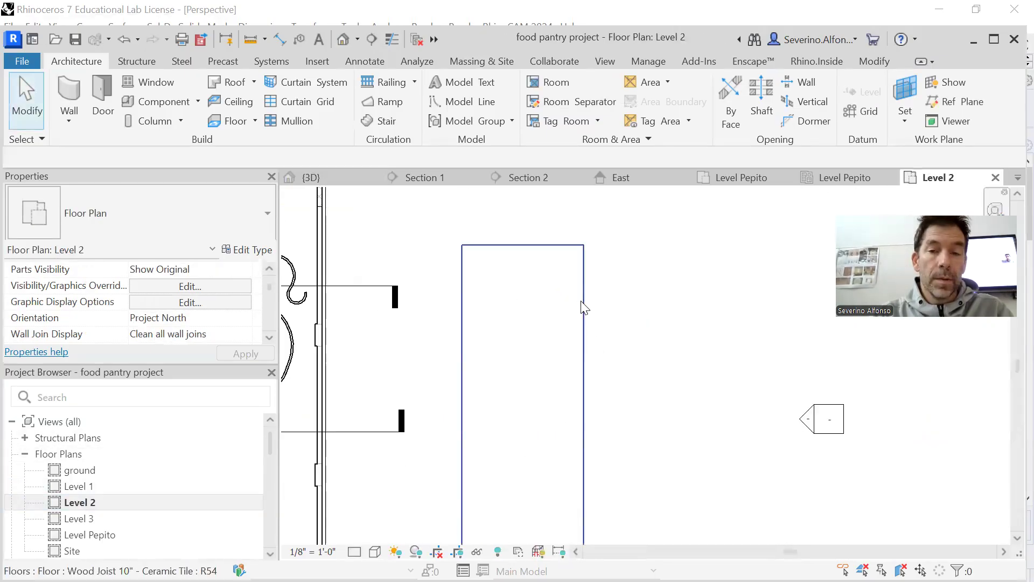
Edit the boundary of the rectangular Wood Joist 10" - Ceramic Tile floor and sketch a diagonal line across its lower-right corner.
{"action": "left_click", "coordinate": [580, 301]}
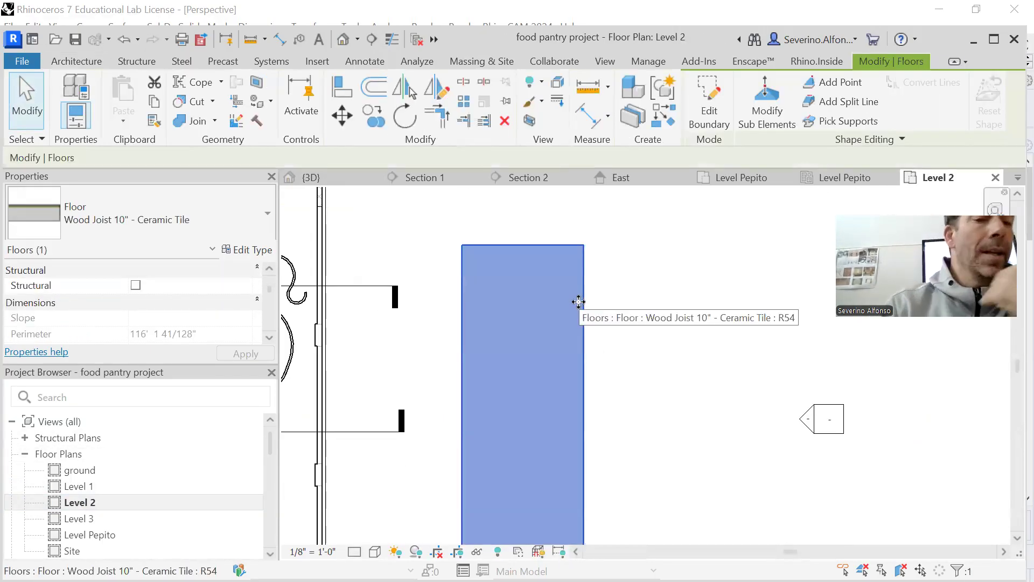
{"action": "scroll", "coordinate": [749, 275], "scroll_direction": "down", "scroll_amount": 3}
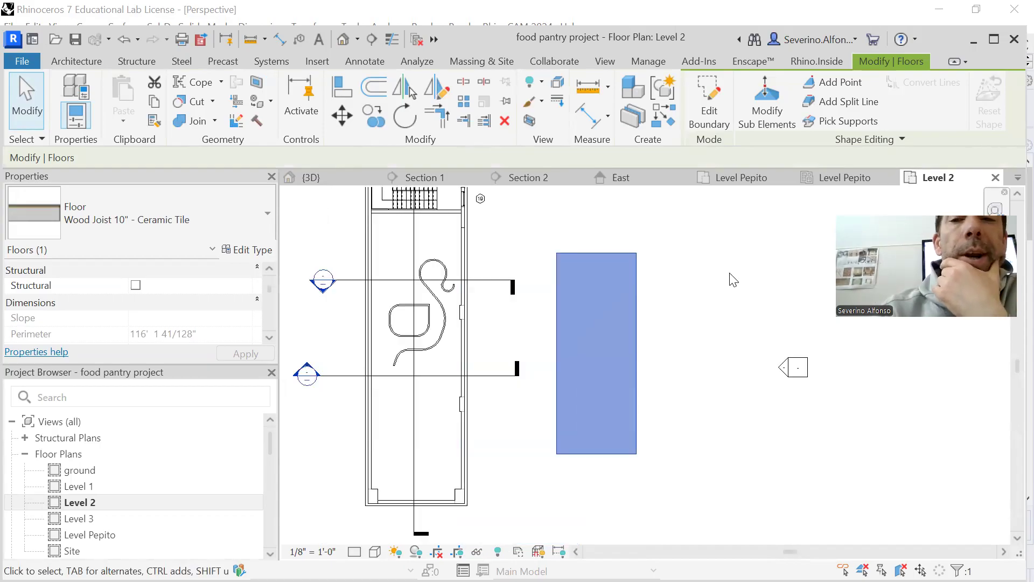
{"action": "middle_click_drag", "start_coordinate": [733, 279], "coordinate": [669, 263]}
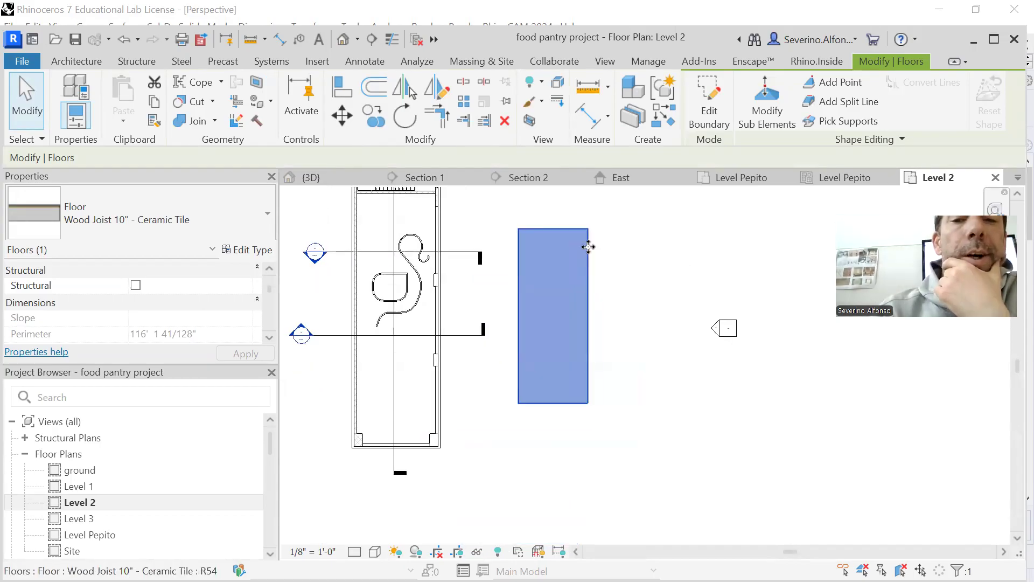
{"action": "left_click", "coordinate": [718, 95]}
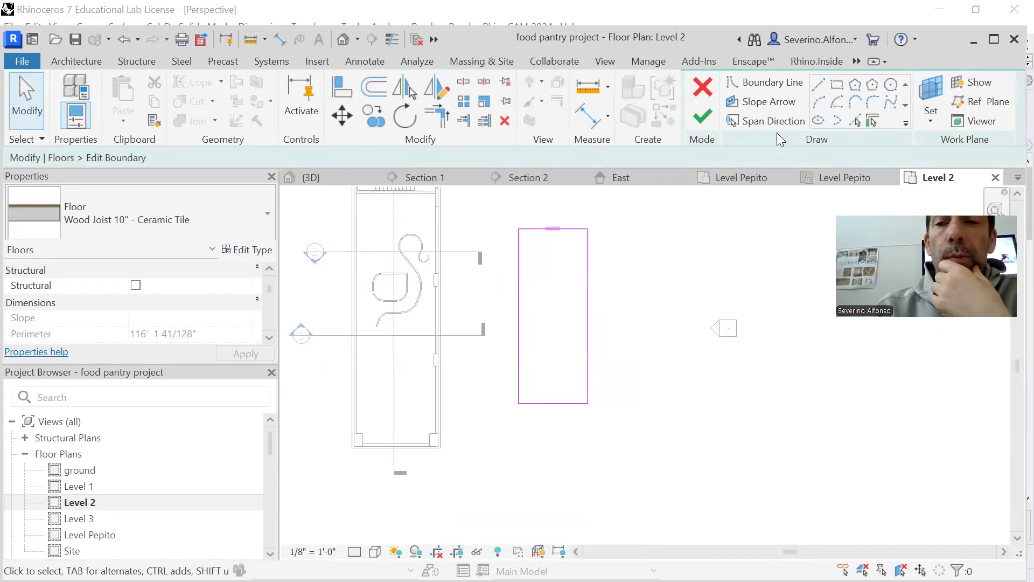
{"action": "left_click", "coordinate": [818, 84]}
{"action": "scroll", "coordinate": [565, 279], "scroll_direction": "up", "scroll_amount": 2}
{"action": "left_click", "coordinate": [600, 394]}
{"action": "left_click", "coordinate": [548, 468]}
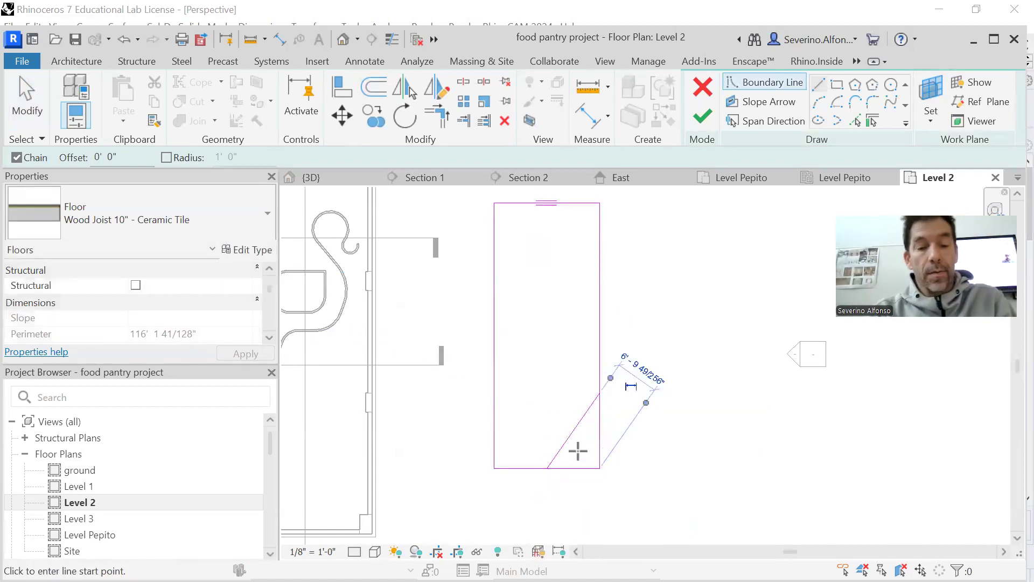
Trim the right and bottom boundary lines to the diagonal to chamfer the corner, and finish the floor.
{"action": "key", "text": "t"}
{"action": "key", "text": "r"}
{"action": "key", "text": "Escape"}
{"action": "key", "text": "t"}
{"action": "key", "text": "r"}
{"action": "left_click", "coordinate": [600, 342]}
{"action": "left_click", "coordinate": [597, 401]}
{"action": "left_click", "coordinate": [572, 435]}
{"action": "left_click", "coordinate": [525, 469]}
{"action": "key", "text": "Escape"}
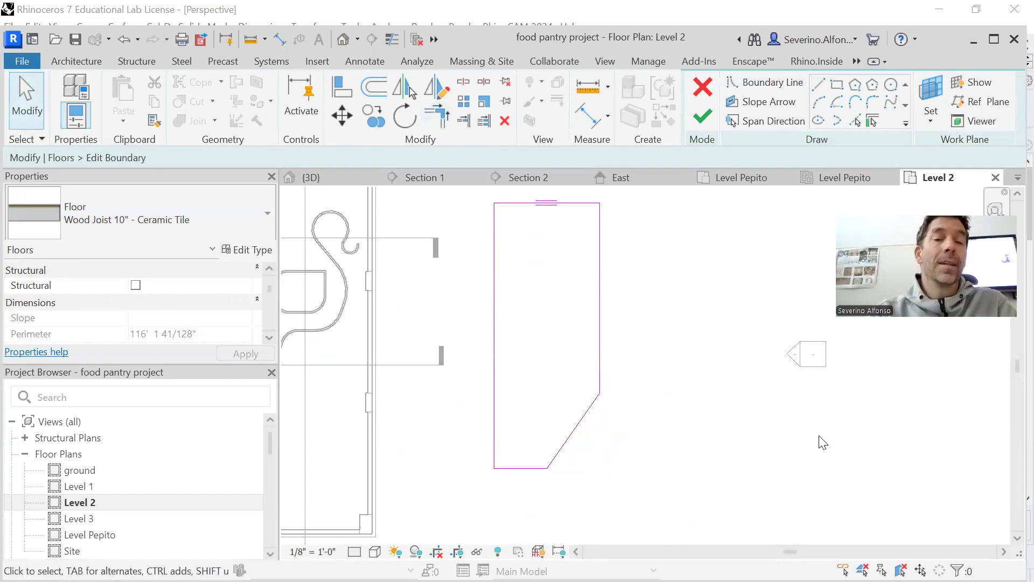
{"action": "left_click", "coordinate": [703, 116]}
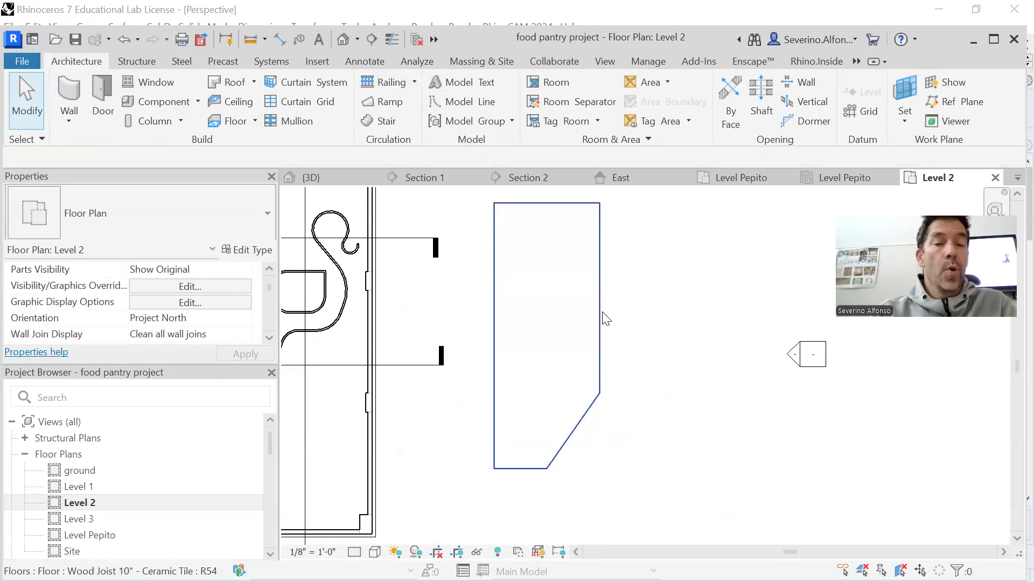
Select the building's Generic - 12" floor by crossing its right wall and filtering the selection to Floors only.
{"action": "middle_click_drag", "start_coordinate": [580, 326], "coordinate": [594, 364]}
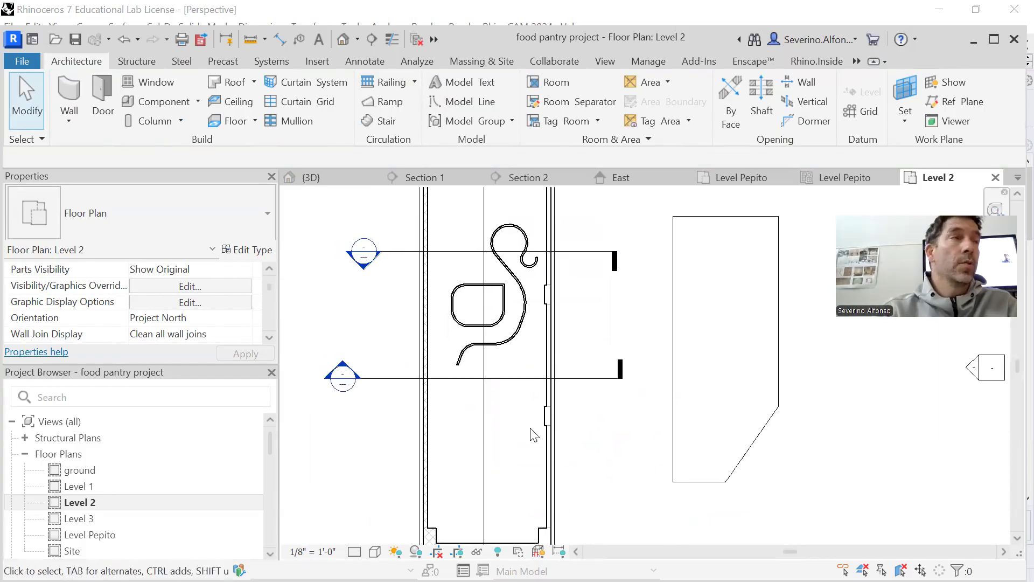
{"action": "scroll", "coordinate": [536, 365], "scroll_direction": "up", "scroll_amount": 6}
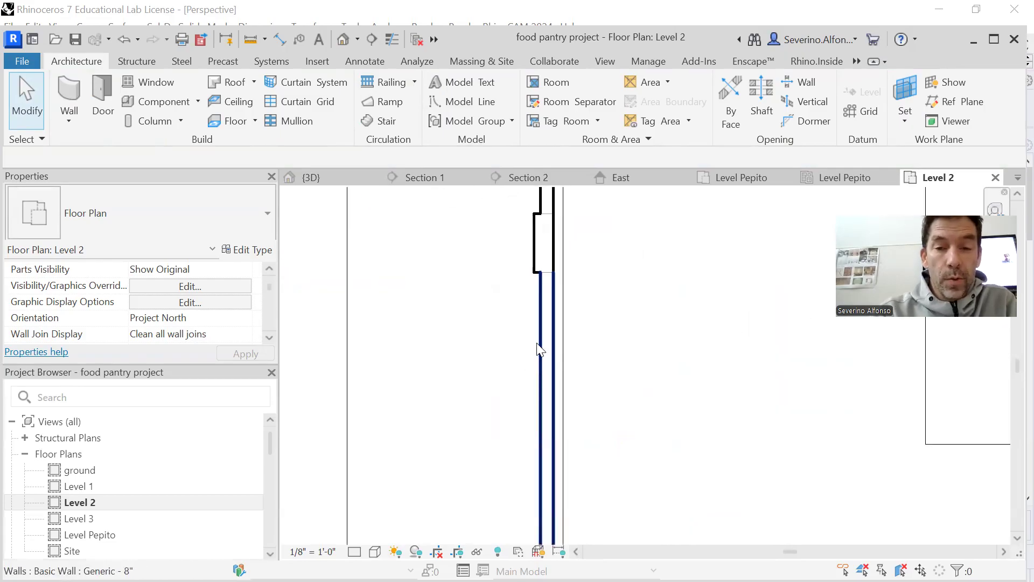
{"action": "left_click", "coordinate": [566, 348]}
{"action": "scroll", "coordinate": [593, 352], "scroll_direction": "down", "scroll_amount": 3}
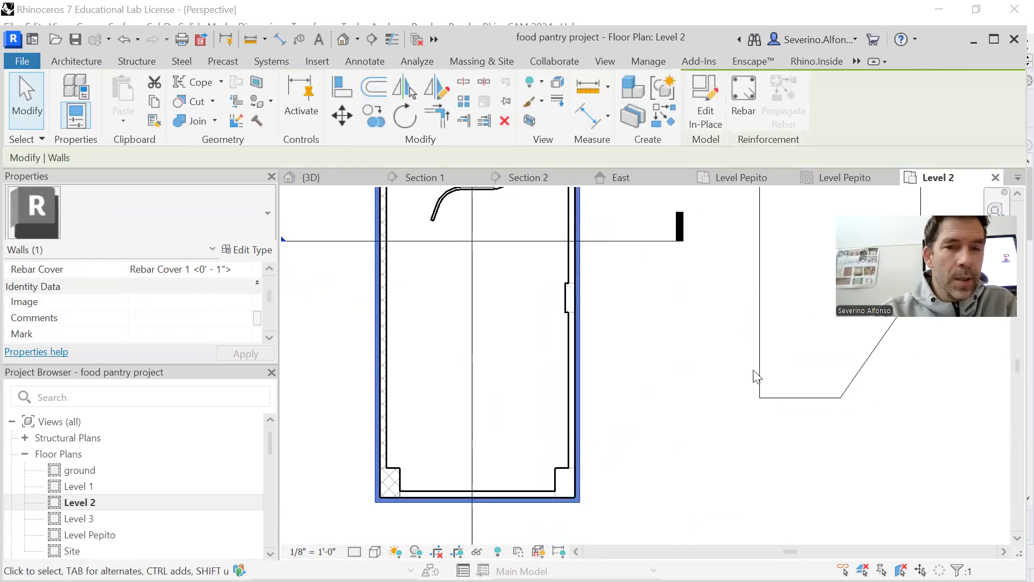
{"action": "left_click", "coordinate": [663, 362]}
{"action": "left_click_drag", "start_coordinate": [621, 307], "coordinate": [552, 354]}
{"action": "left_click", "coordinate": [717, 106]}
{"action": "left_click", "coordinate": [800, 82]}
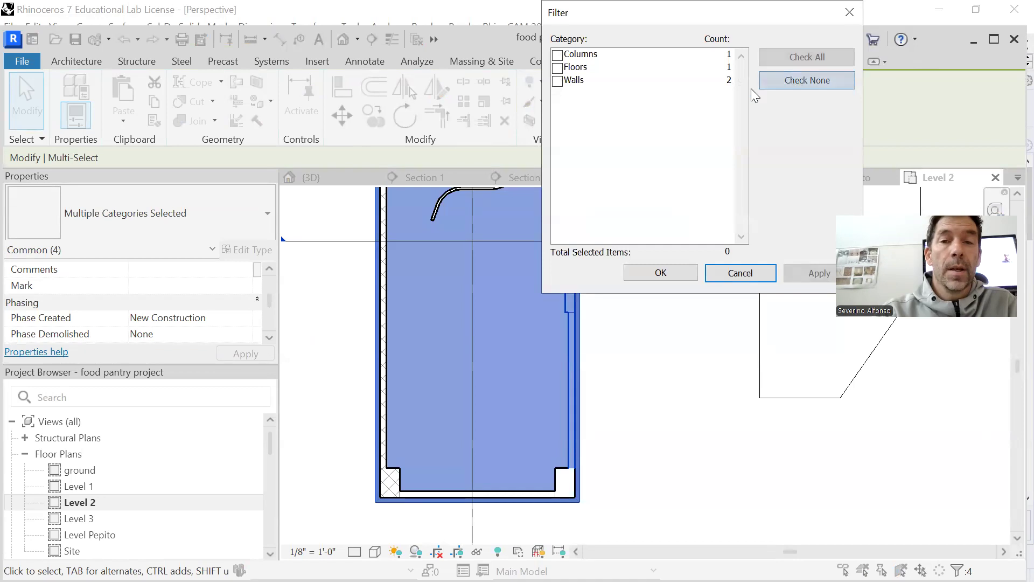
{"action": "left_click", "coordinate": [557, 67]}
{"action": "left_click", "coordinate": [659, 273]}
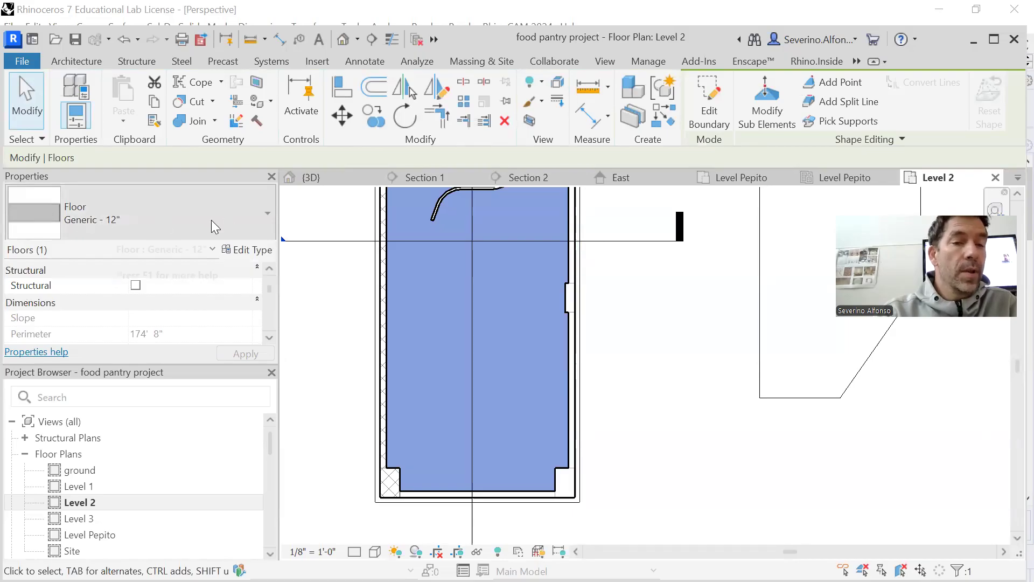
Edit the building floor's boundary and sketch a diagonal line from its right edge to the left end of its bottom edge.
{"action": "left_click", "coordinate": [723, 105]}
{"action": "left_click", "coordinate": [819, 84]}
{"action": "scroll", "coordinate": [573, 361], "scroll_direction": "up", "scroll_amount": 5}
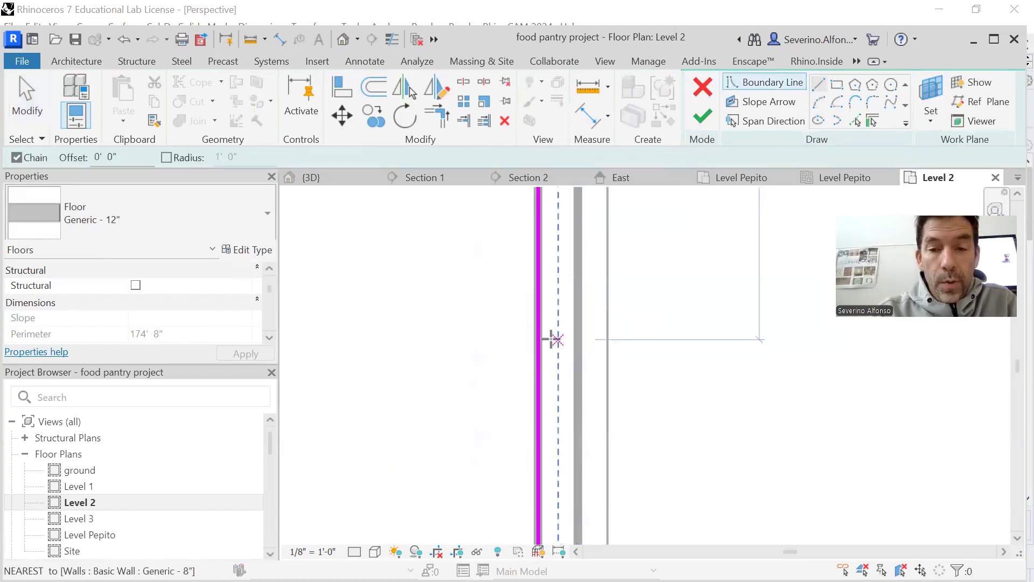
{"action": "scroll", "coordinate": [539, 330], "scroll_direction": "down", "scroll_amount": 8}
{"action": "middle_click_drag", "start_coordinate": [554, 340], "coordinate": [540, 355]}
{"action": "scroll", "coordinate": [546, 345], "scroll_direction": "up", "scroll_amount": 6}
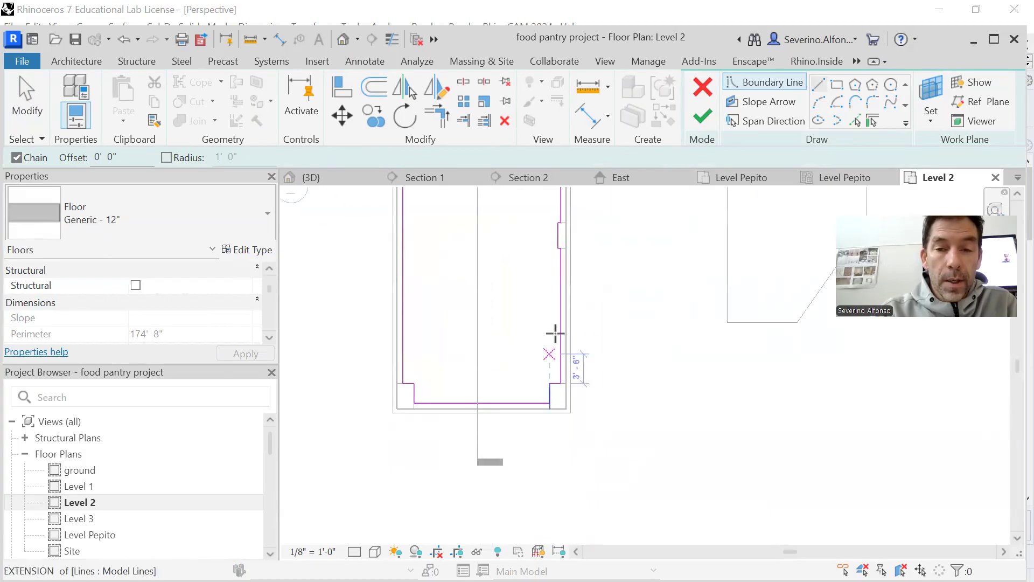
{"action": "left_click", "coordinate": [561, 277]}
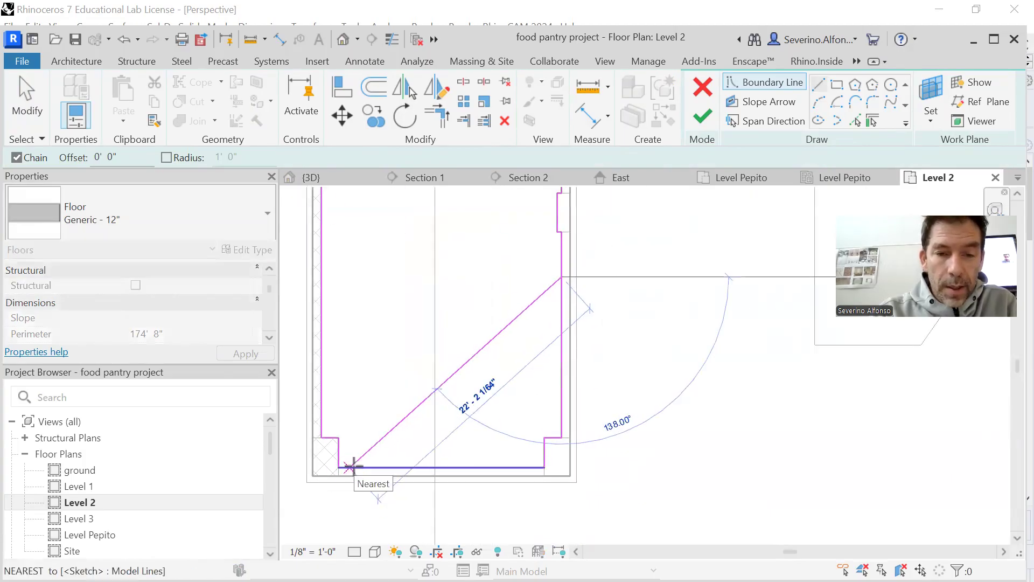
{"action": "left_click", "coordinate": [350, 466]}
{"action": "key", "text": "Escape"}
{"action": "key", "text": "Escape"}
Dismiss the intersecting-lines error and trim the diagonal with the bottom boundary line near the lower-left corner.
{"action": "scroll", "coordinate": [585, 268], "scroll_direction": "up", "scroll_amount": 3}
{"action": "scroll", "coordinate": [517, 282], "scroll_direction": "down", "scroll_amount": 5}
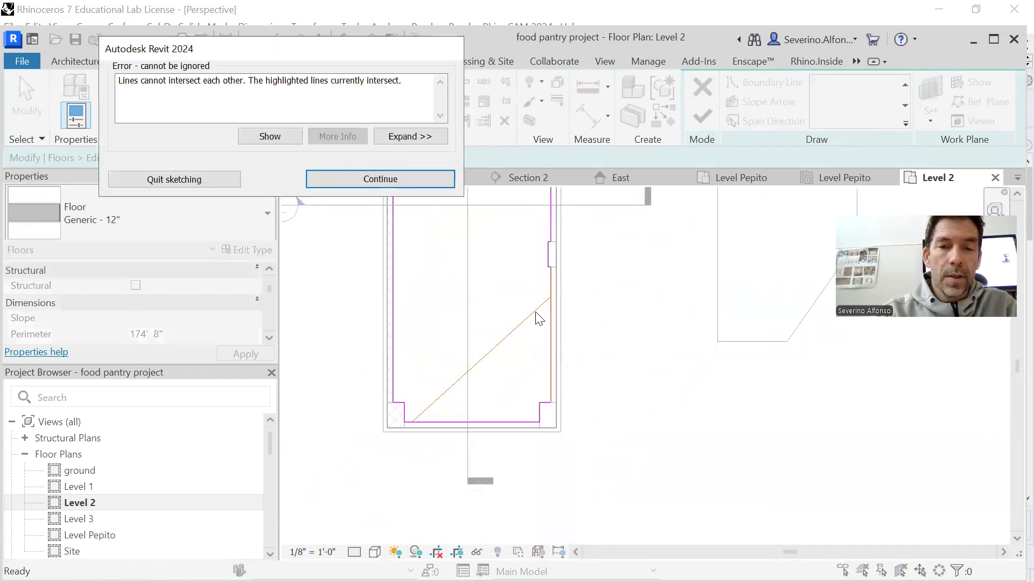
{"action": "left_click", "coordinate": [358, 178]}
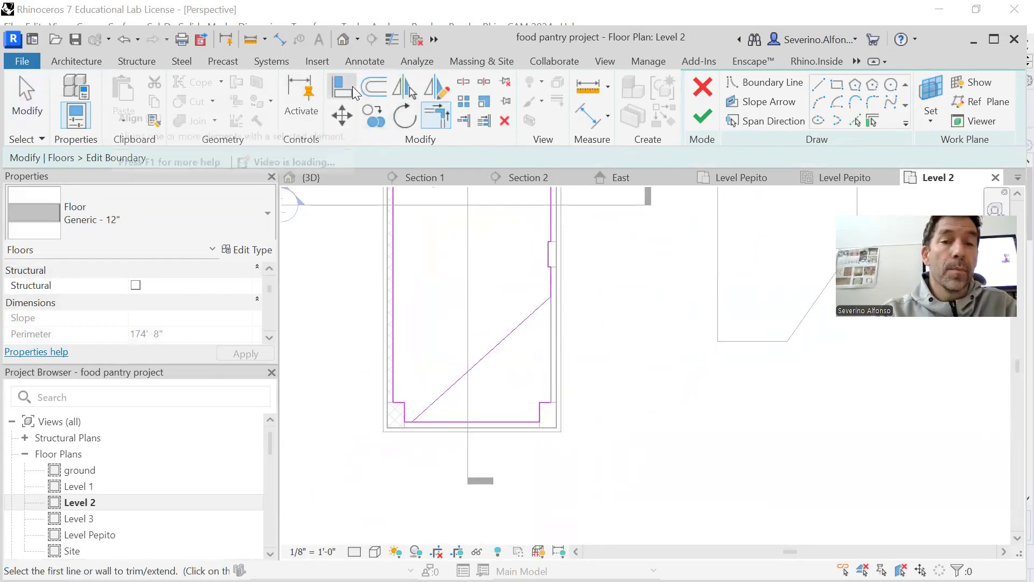
{"action": "left_click", "coordinate": [425, 416]}
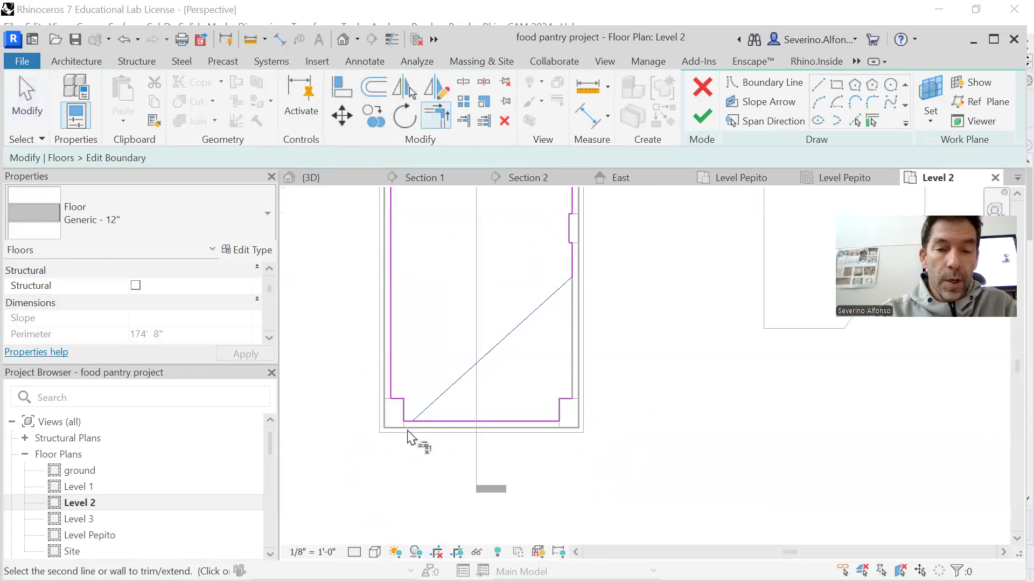
{"action": "scroll", "coordinate": [412, 425], "scroll_direction": "up", "scroll_amount": 5}
{"action": "left_click", "coordinate": [416, 422]}
{"action": "key", "text": "Escape"}
Try to finish the floor with the lower-right corner segments still in the sketch, and return to the sketch.
{"action": "scroll", "coordinate": [810, 376], "scroll_direction": "down", "scroll_amount": 1}
{"action": "middle_click_drag", "start_coordinate": [803, 377], "coordinate": [504, 394]}
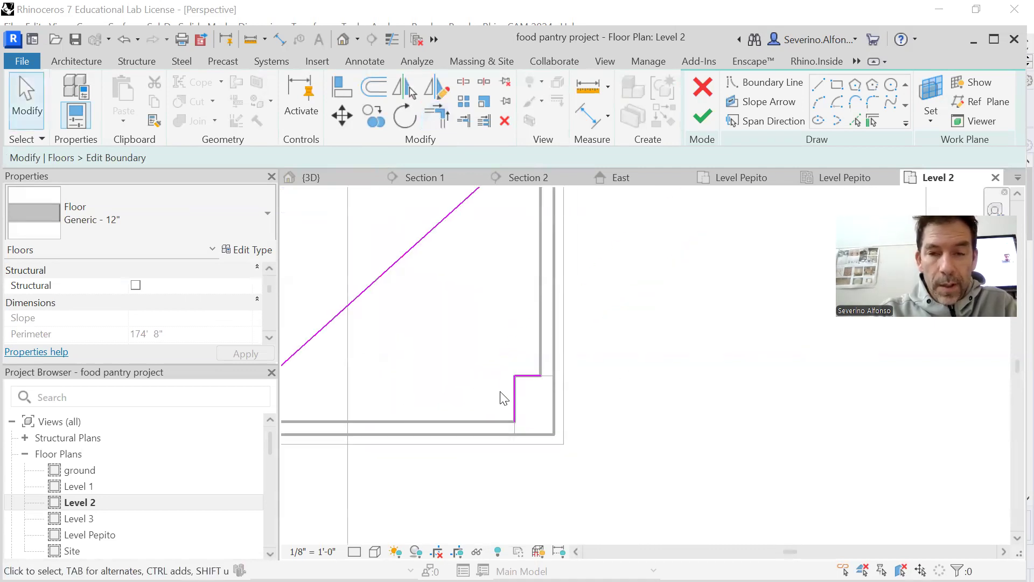
{"action": "scroll", "coordinate": [503, 394], "scroll_direction": "up", "scroll_amount": 2}
{"action": "left_click_drag", "start_coordinate": [482, 305], "coordinate": [645, 502]}
{"action": "scroll", "coordinate": [714, 424], "scroll_direction": "down", "scroll_amount": 3}
{"action": "scroll", "coordinate": [739, 365], "scroll_direction": "down", "scroll_amount": 2}
{"action": "key", "text": "Escape"}
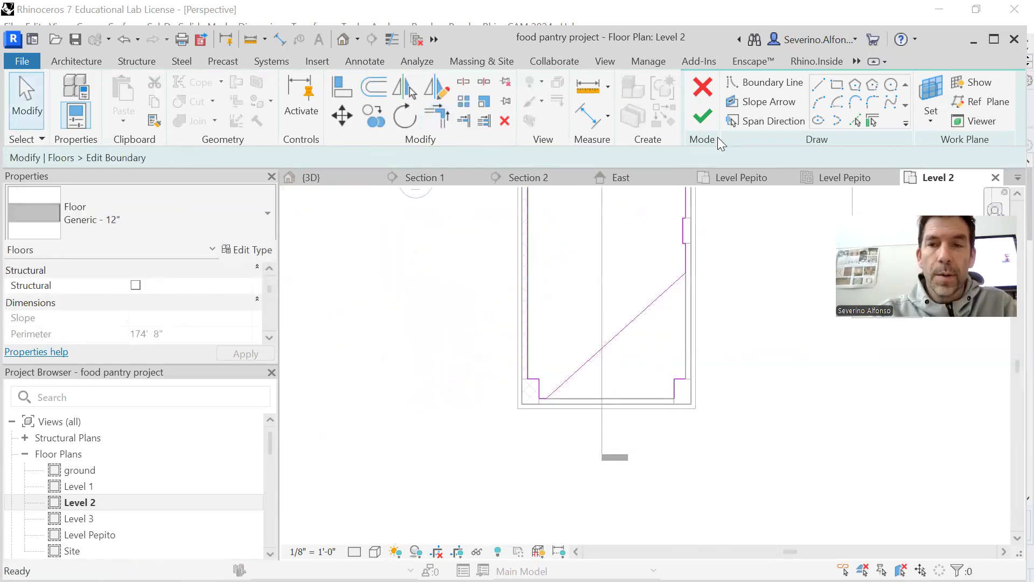
{"action": "left_click", "coordinate": [702, 119]}
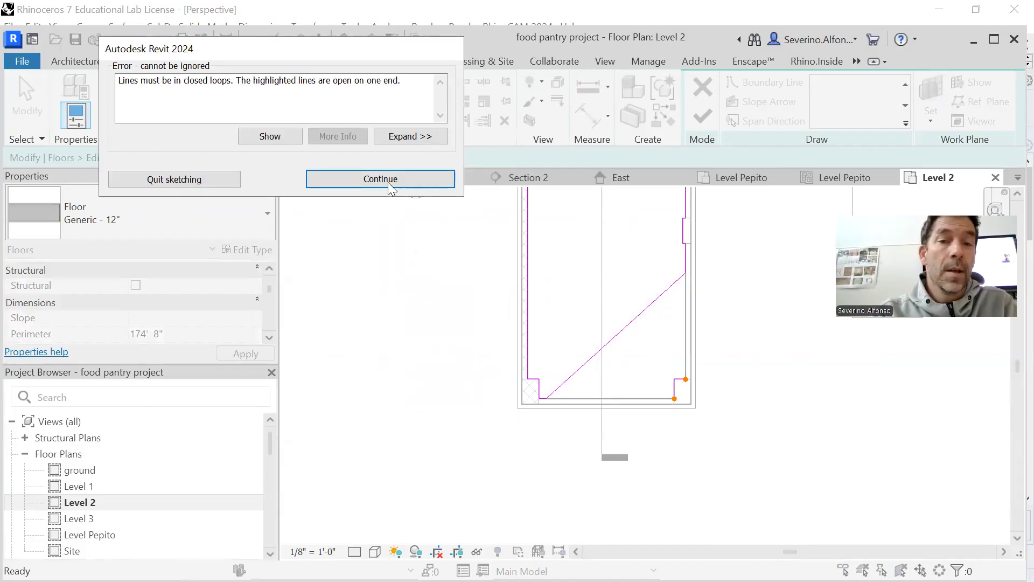
{"action": "left_click", "coordinate": [380, 179]}
Delete the two leftover segments at the lower-right corner and finish the building floor.
{"action": "left_click_drag", "start_coordinate": [665, 365], "coordinate": [723, 462]}
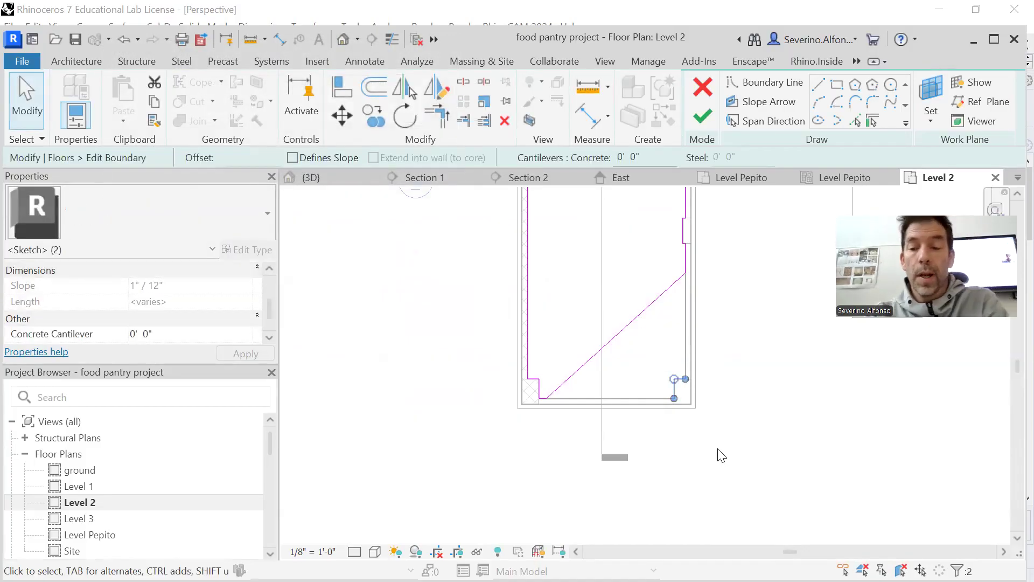
{"action": "key", "text": "Delete"}
{"action": "scroll", "coordinate": [651, 353], "scroll_direction": "down", "scroll_amount": 2}
{"action": "middle_click_drag", "start_coordinate": [651, 352], "coordinate": [529, 418]}
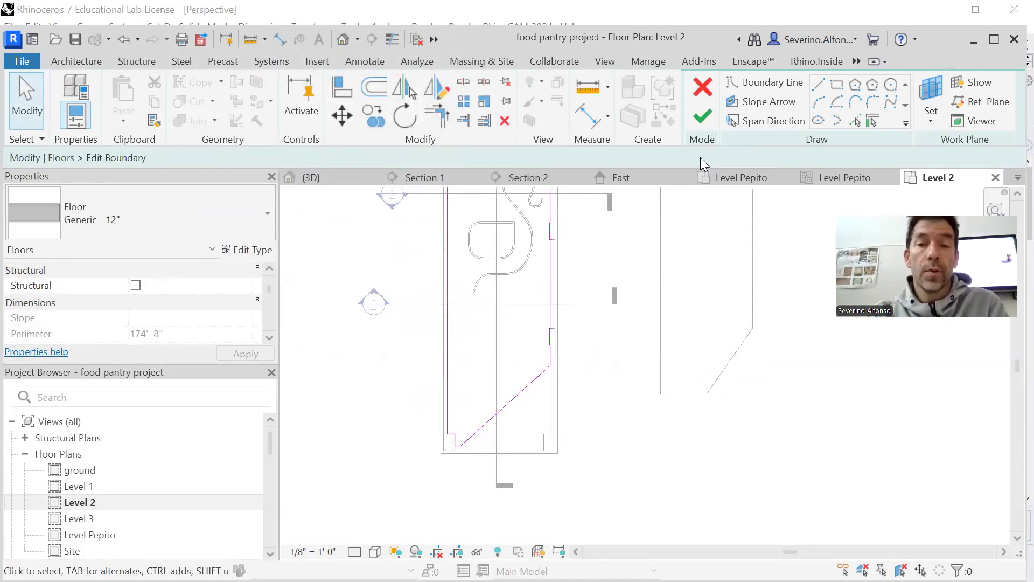
{"action": "left_click", "coordinate": [701, 123]}
{"action": "left_click", "coordinate": [656, 501]}
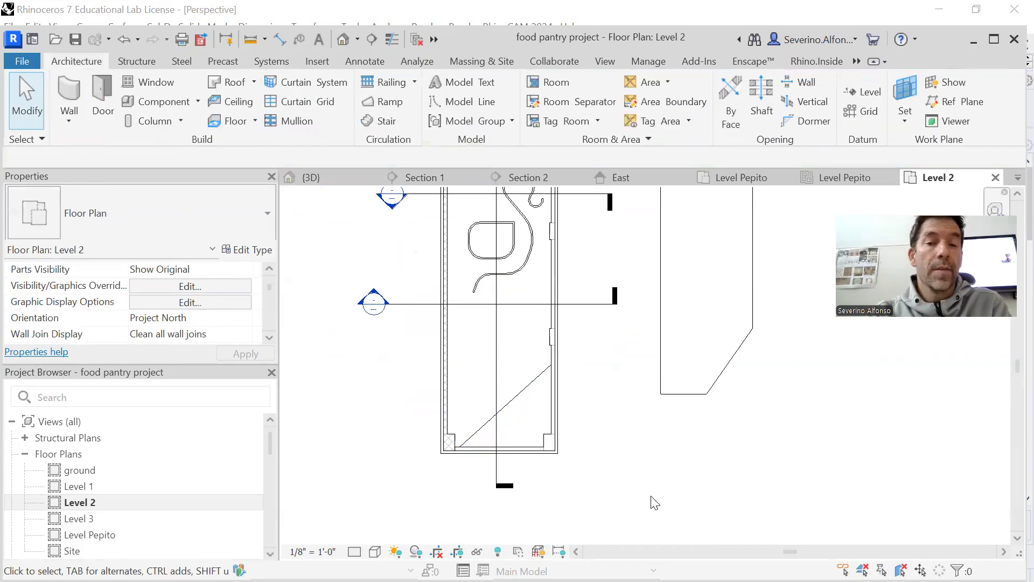
Select the cut building floor, view its available floor types, and clear the selection without changing the type.
{"action": "left_click", "coordinate": [538, 391]}
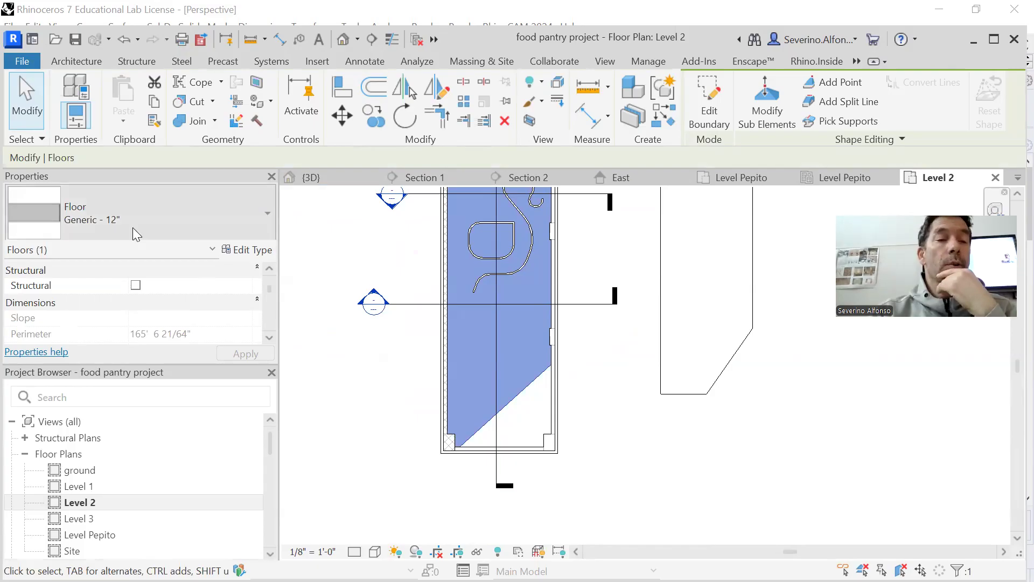
{"action": "left_click", "coordinate": [113, 222]}
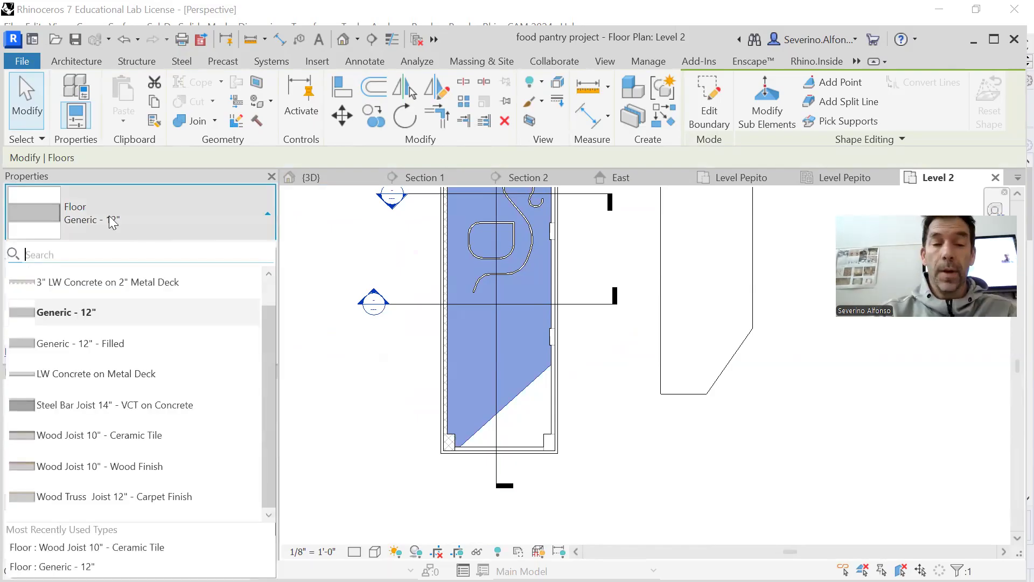
{"action": "left_click", "coordinate": [630, 457]}
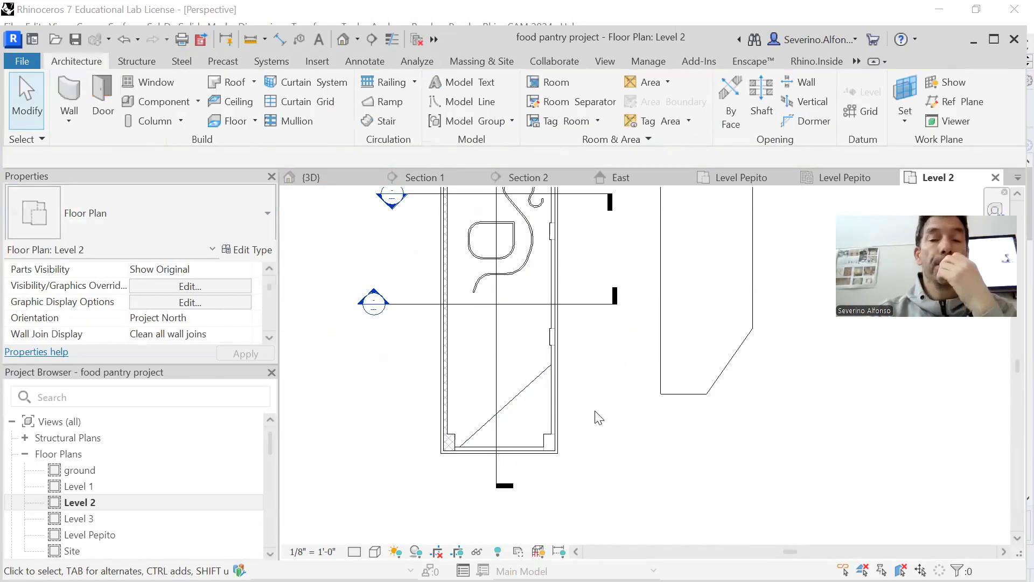
Select the building floor with the diagonal cut and open its boundary sketch for editing.
{"action": "scroll", "coordinate": [598, 420], "scroll_direction": "down", "scroll_amount": 2}
{"action": "middle_click_drag", "start_coordinate": [596, 427], "coordinate": [541, 456]}
{"action": "scroll", "coordinate": [502, 432], "scroll_direction": "down", "scroll_amount": 1}
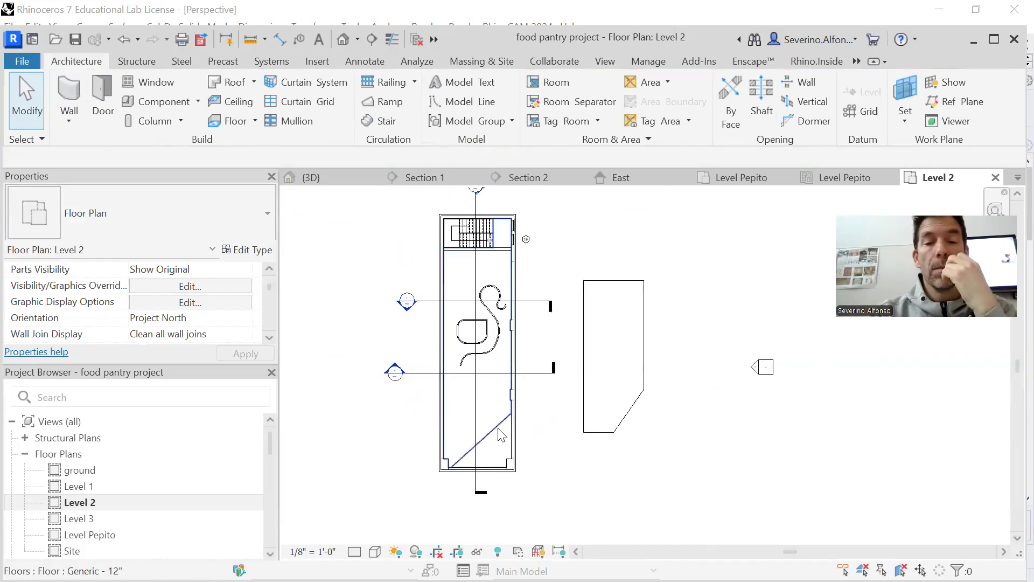
{"action": "left_click", "coordinate": [500, 424]}
{"action": "left_click", "coordinate": [716, 117]}
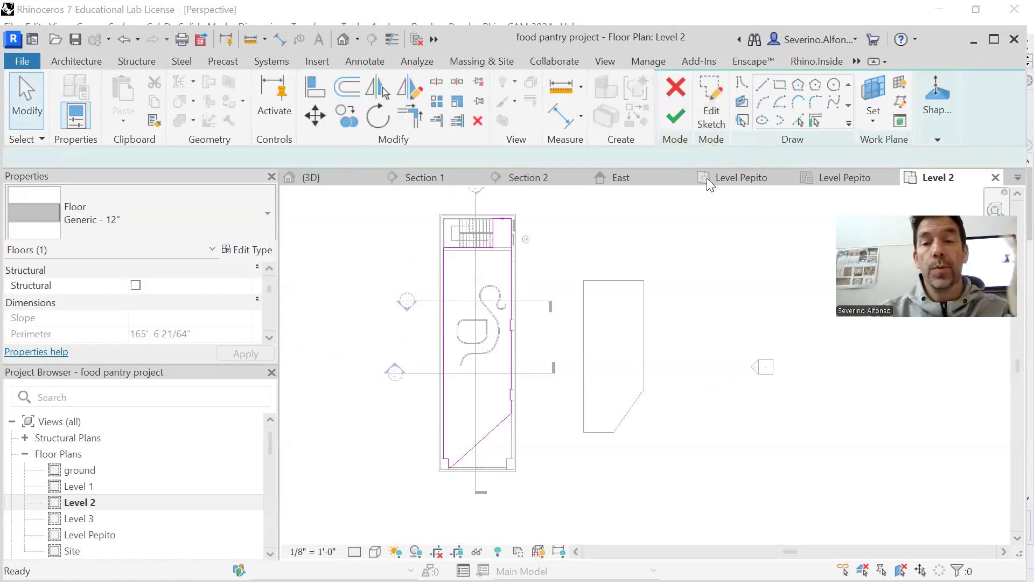
{"action": "scroll", "coordinate": [466, 424], "scroll_direction": "up", "scroll_amount": 3}
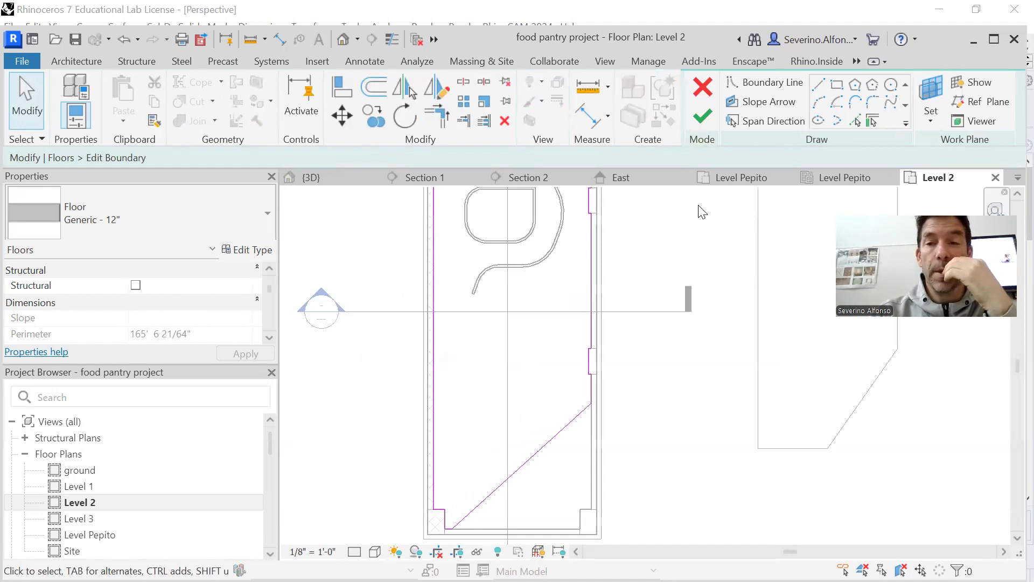
Draw three chained boundary lines forming a rectangular notch from the floor's left edge, above the diagonal cut.
{"action": "left_click", "coordinate": [819, 85]}
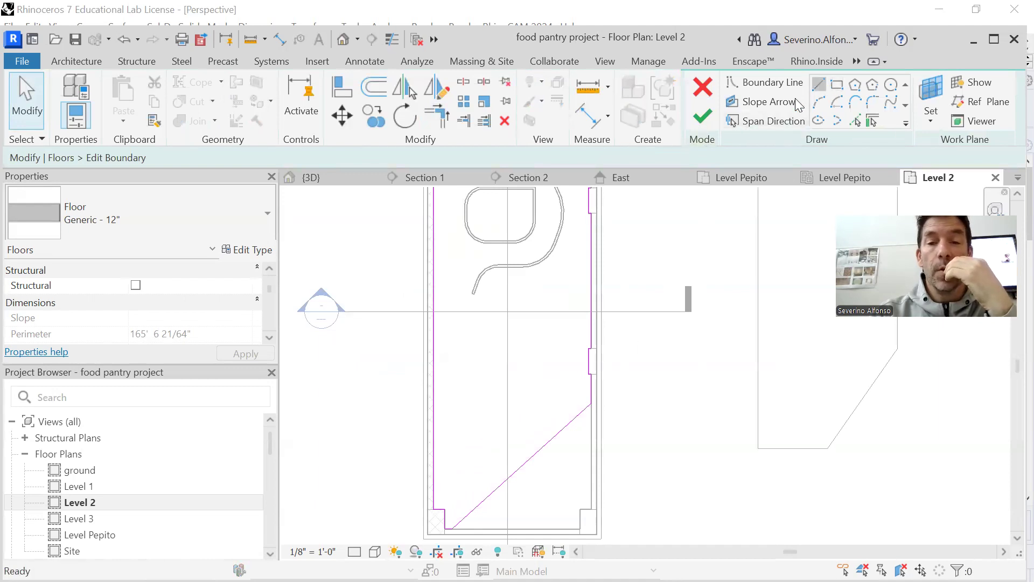
{"action": "left_click", "coordinate": [436, 329]}
{"action": "left_click", "coordinate": [570, 329]}
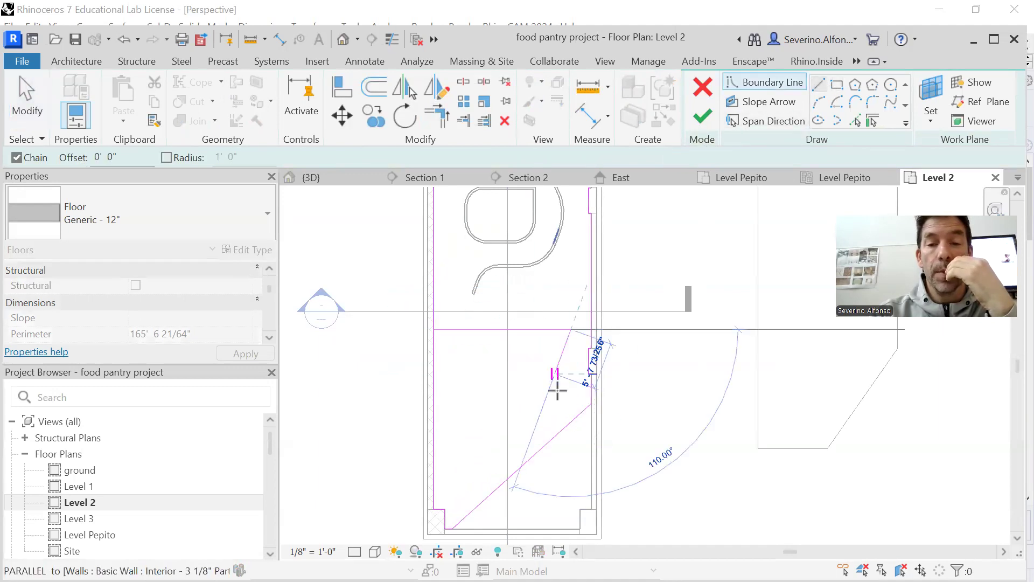
{"action": "left_click", "coordinate": [570, 401]}
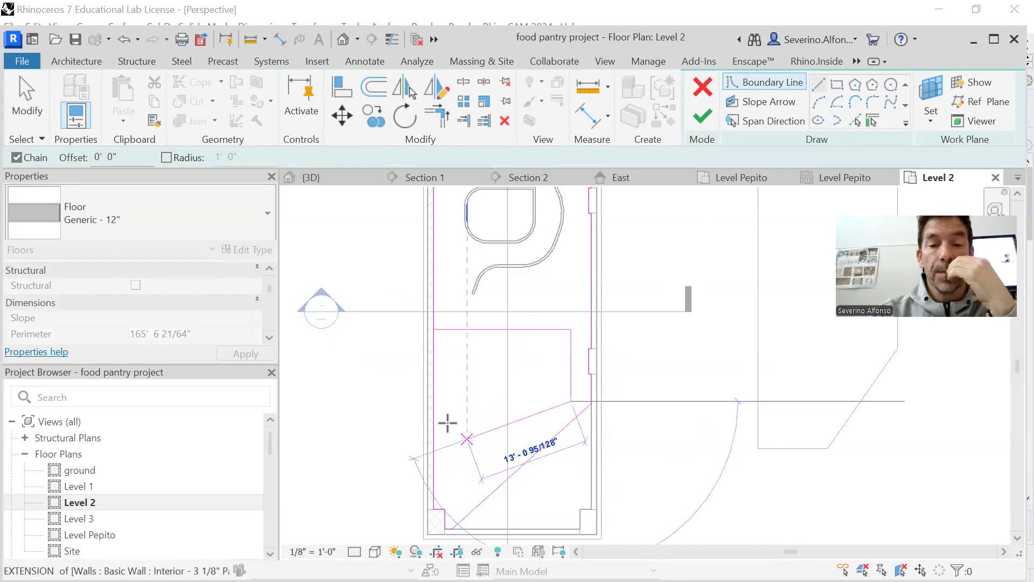
{"action": "left_click", "coordinate": [434, 400]}
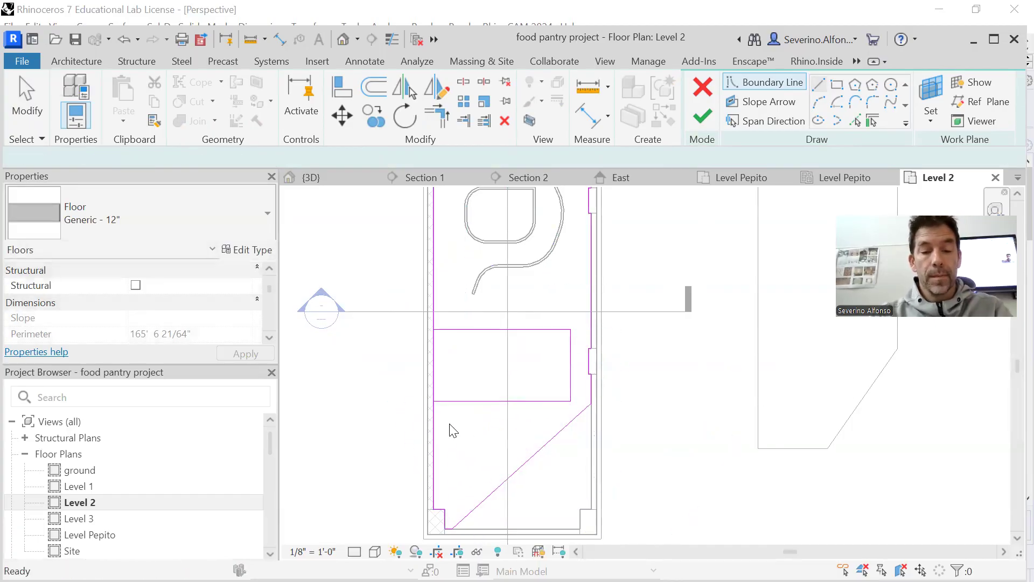
{"action": "key", "text": "Escape"}
{"action": "key", "text": "Escape"}
Split the floor's left boundary line between the two horizontal lines of the rectangular notch.
{"action": "scroll", "coordinate": [469, 347], "scroll_direction": "up", "scroll_amount": 4}
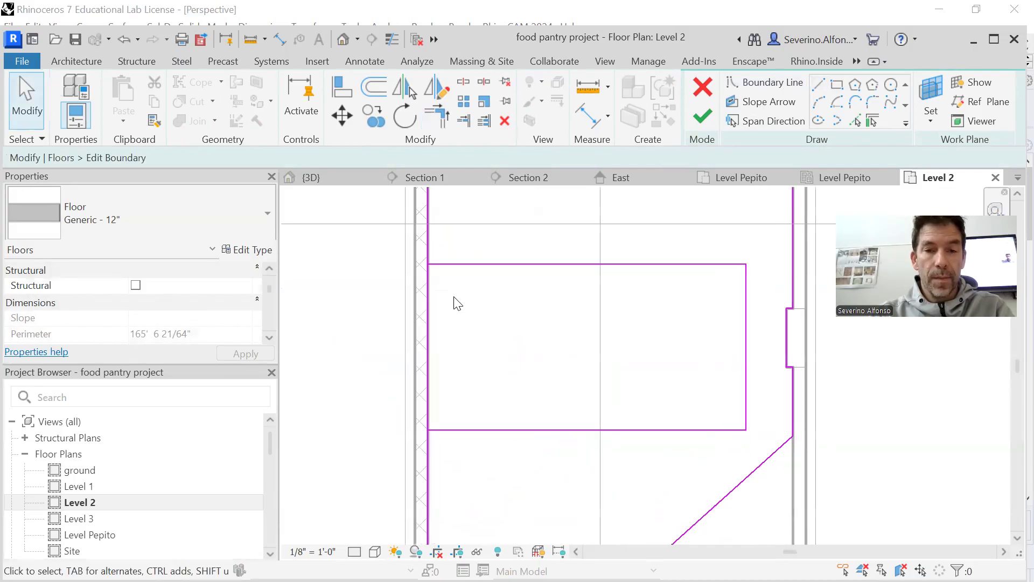
{"action": "left_click", "coordinate": [466, 83]}
{"action": "left_click", "coordinate": [429, 289]}
{"action": "key", "text": "Escape"}
Trim the notch's upper and lower horizontal lines to the left boundary segments above and below it.
{"action": "key", "text": "t"}
{"action": "key", "text": "r"}
{"action": "left_click", "coordinate": [461, 265]}
{"action": "left_click", "coordinate": [431, 224]}
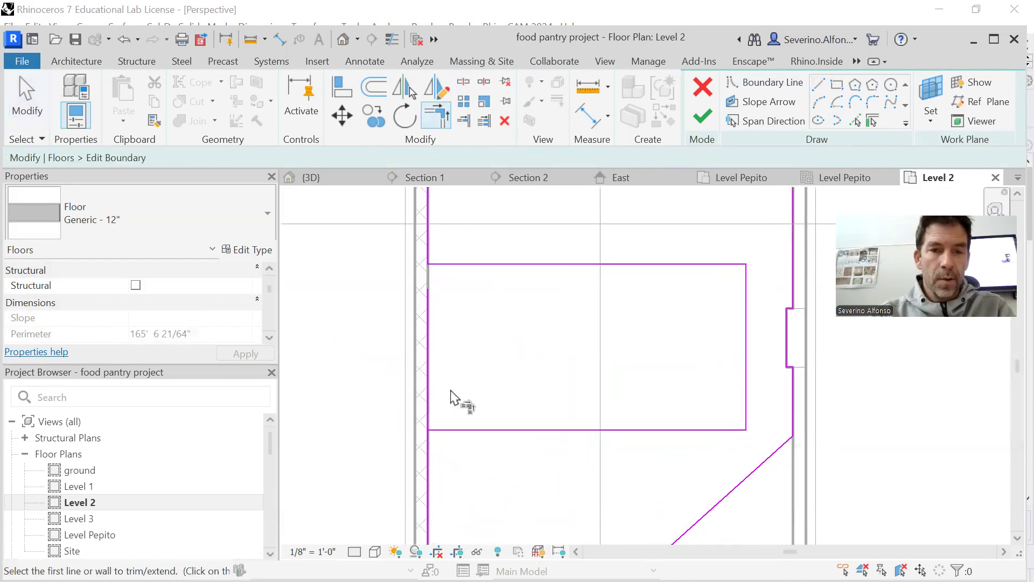
{"action": "left_click", "coordinate": [453, 431]}
{"action": "left_click", "coordinate": [431, 453]}
{"action": "scroll", "coordinate": [509, 407], "scroll_direction": "down", "scroll_amount": 3}
{"action": "middle_click_drag", "start_coordinate": [510, 407], "coordinate": [501, 381]}
{"action": "key", "text": "Escape"}
Finish the boundary edit so the building floor takes the rectangular notch, and clear the selection.
{"action": "scroll", "coordinate": [501, 501], "scroll_direction": "down", "scroll_amount": 2}
{"action": "middle_click_drag", "start_coordinate": [501, 501], "coordinate": [474, 483]}
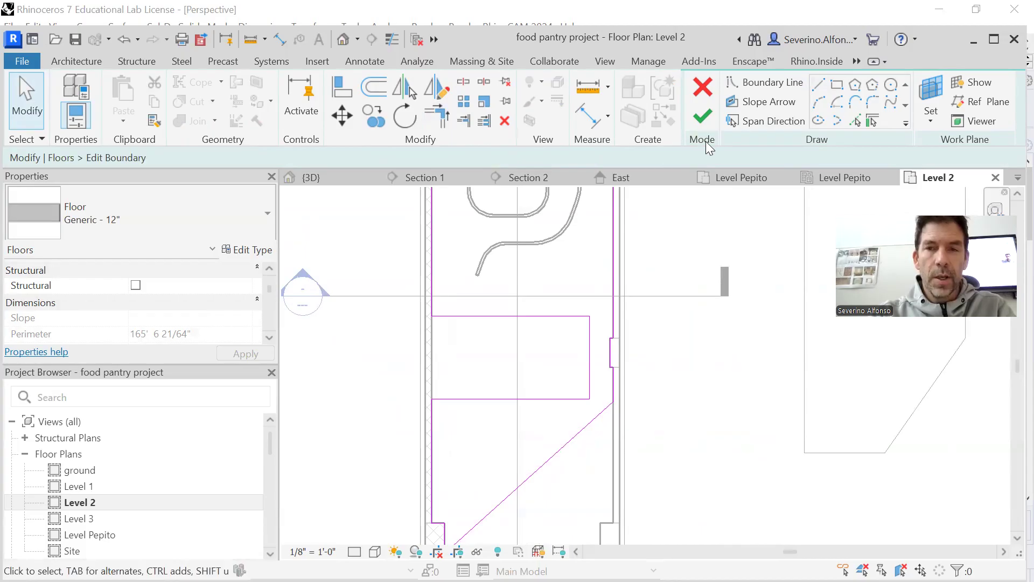
{"action": "left_click", "coordinate": [702, 115]}
{"action": "left_click", "coordinate": [699, 434]}
Select the notched building floor and reopen its boundary sketch for editing.
{"action": "left_click", "coordinate": [552, 406]}
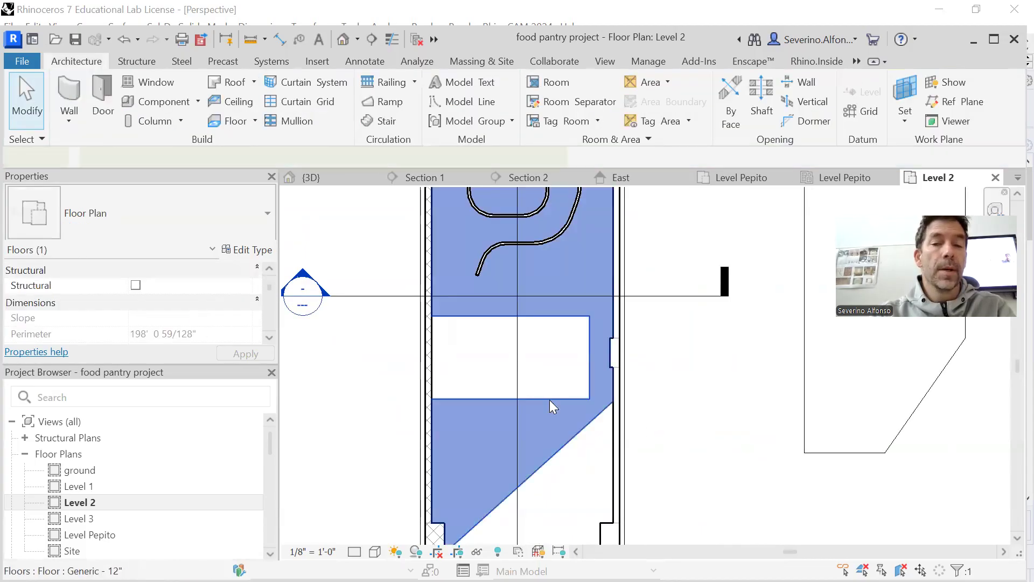
{"action": "left_click", "coordinate": [709, 109]}
{"action": "middle_click_drag", "start_coordinate": [611, 343], "coordinate": [650, 425]}
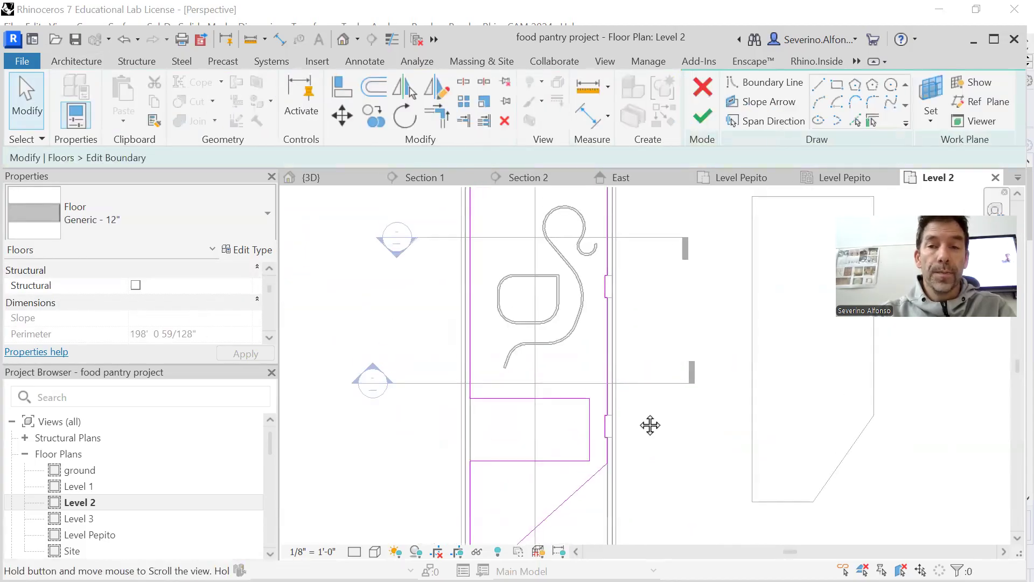
Add a circular opening with a radius of about 5' to the Level 2 floor boundary beside the curved wall and finish the sketch.
{"action": "left_click", "coordinate": [891, 85]}
{"action": "middle_click_drag", "start_coordinate": [540, 350], "coordinate": [503, 452]}
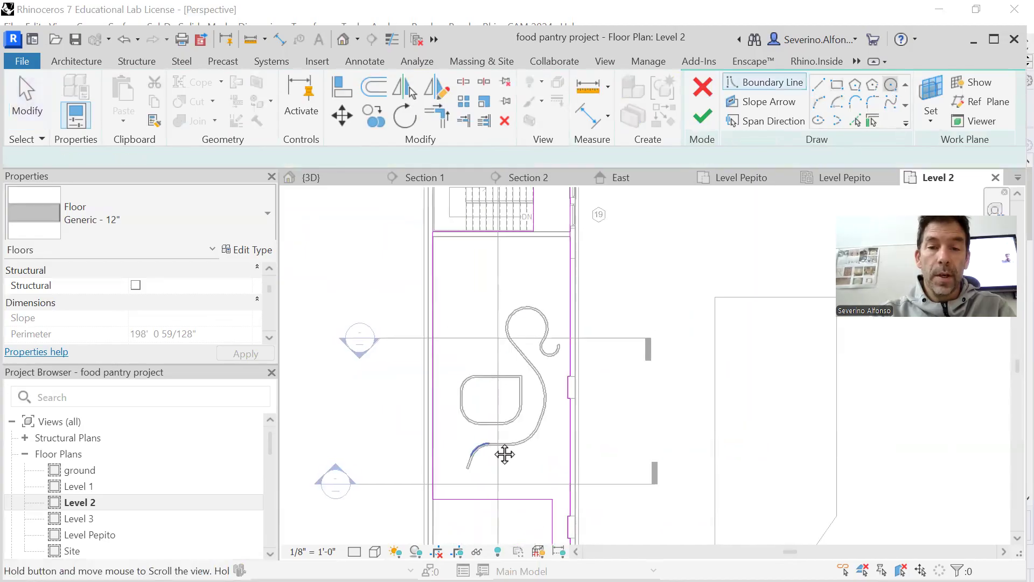
{"action": "left_click", "coordinate": [476, 321]}
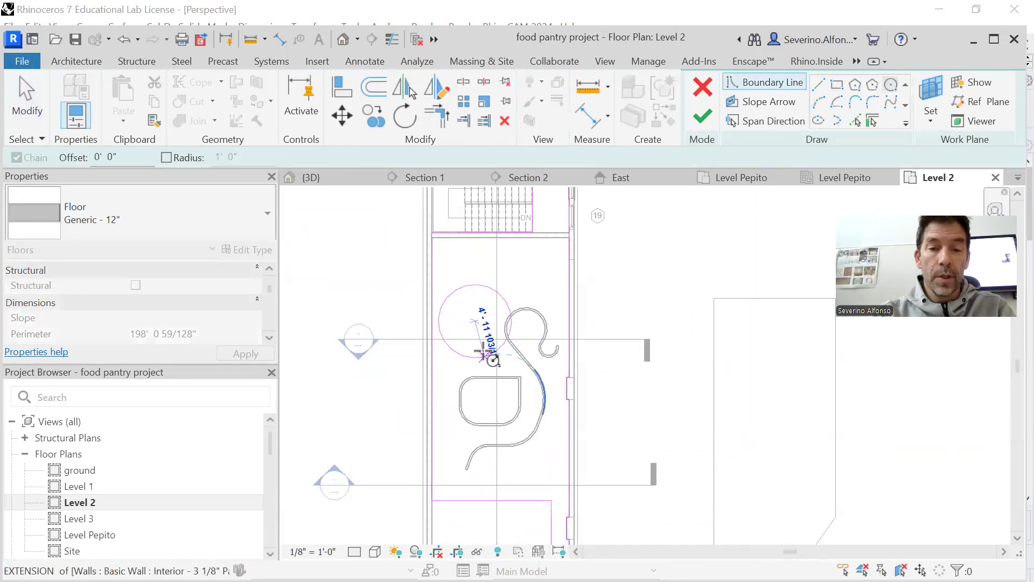
{"action": "left_click", "coordinate": [487, 355]}
{"action": "key", "text": "Escape"}
{"action": "left_click", "coordinate": [703, 117]}
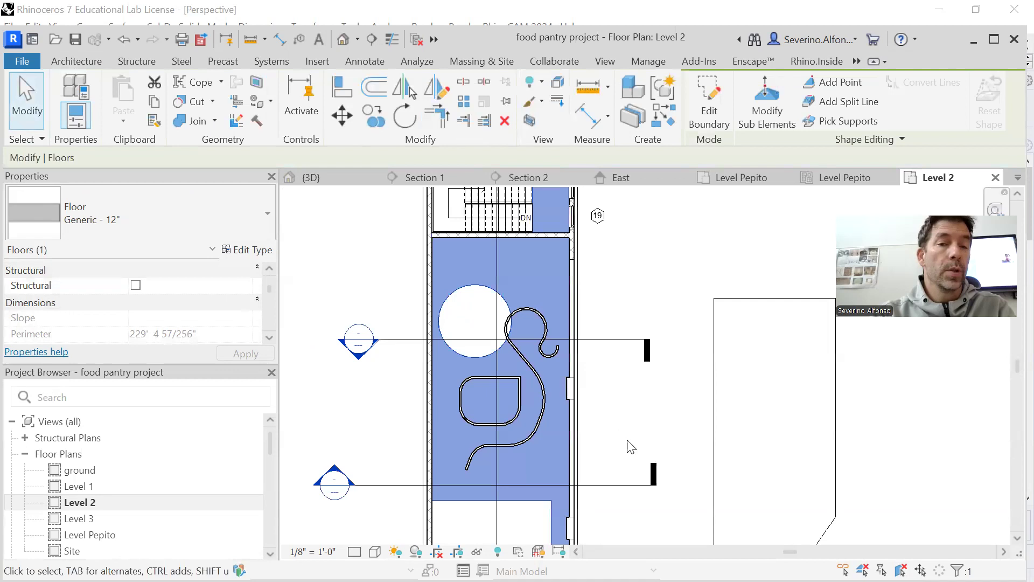
{"action": "left_click", "coordinate": [626, 446]}
{"action": "scroll", "coordinate": [555, 429], "scroll_direction": "down", "scroll_amount": 2}
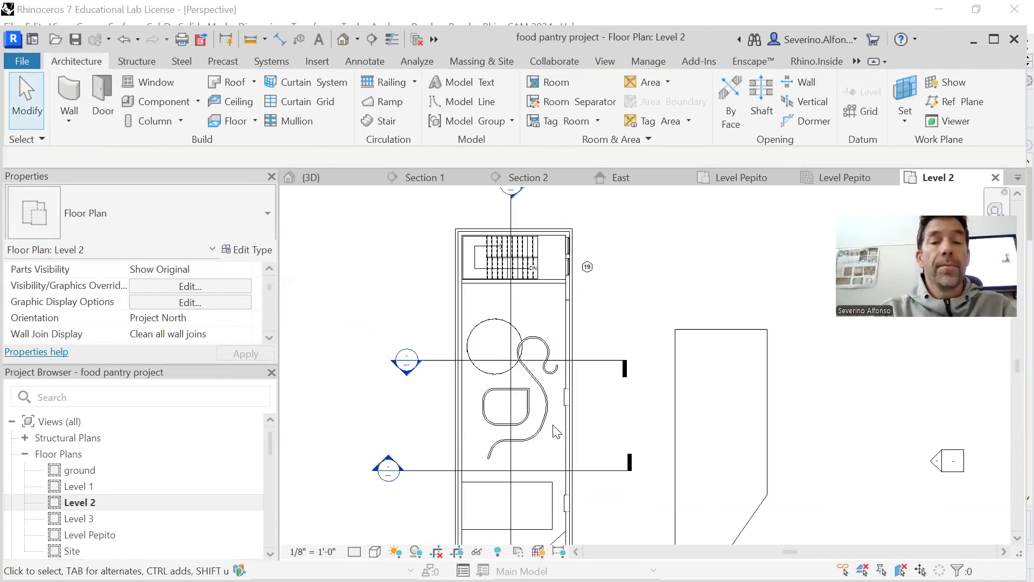
{"action": "middle_click_drag", "start_coordinate": [555, 430], "coordinate": [522, 406]}
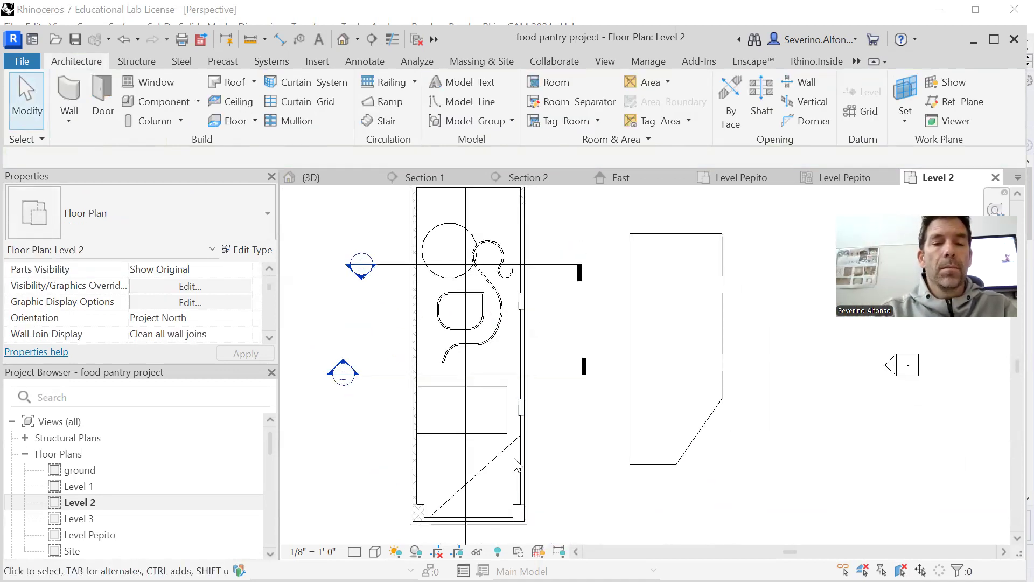
{"action": "left_click", "coordinate": [495, 457]}
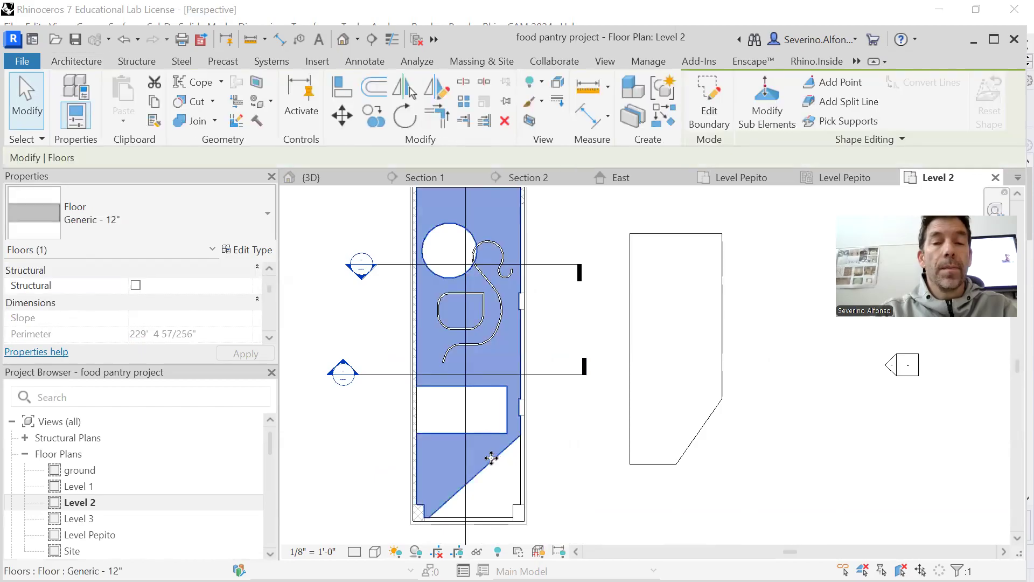
{"action": "key", "text": "Escape"}
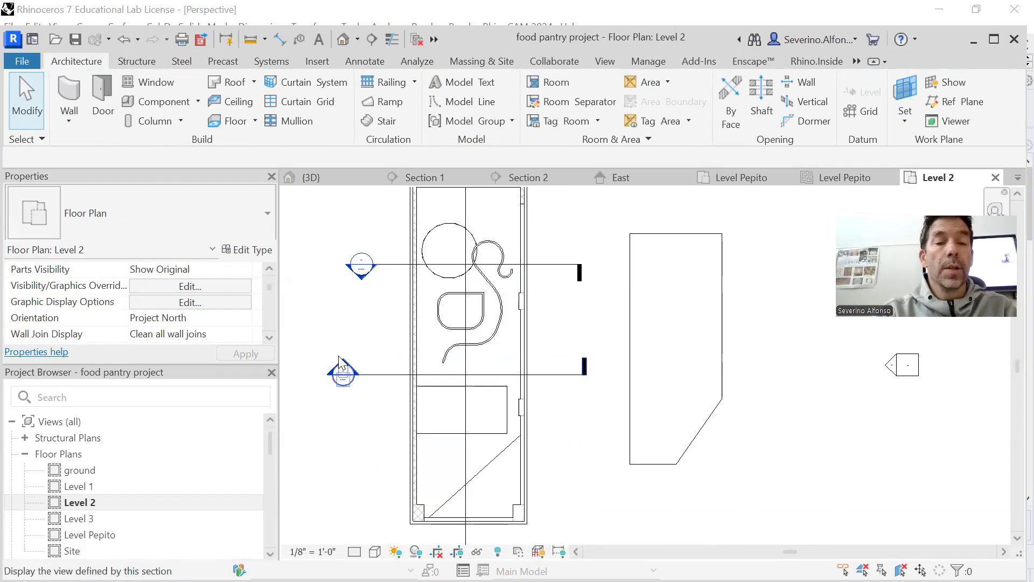
Open the building's lengthwise section from the Level 2 plan and examine the openings cut through the Level 2 floor.
{"action": "scroll", "coordinate": [474, 478], "scroll_direction": "down", "scroll_amount": 2}
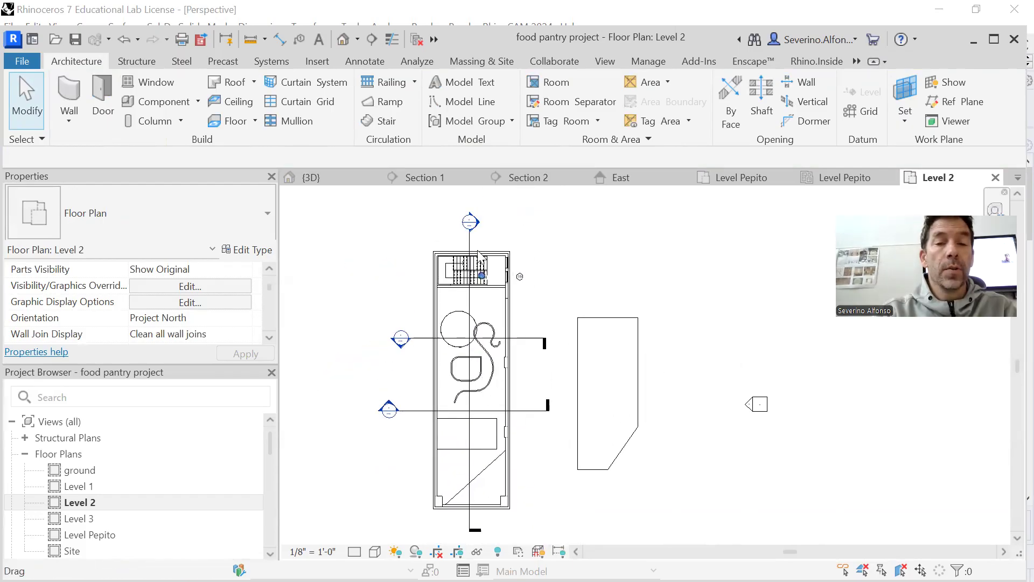
{"action": "double_click", "coordinate": [471, 222]}
{"action": "scroll", "coordinate": [623, 439], "scroll_direction": "up", "scroll_amount": 6}
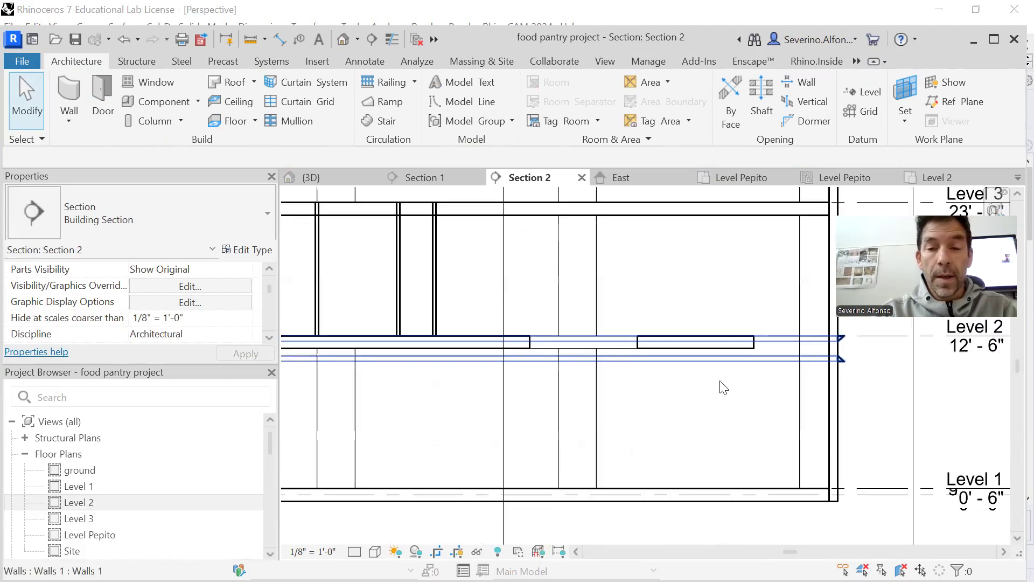
{"action": "scroll", "coordinate": [663, 429], "scroll_direction": "up", "scroll_amount": 1}
{"action": "scroll", "coordinate": [663, 426], "scroll_direction": "down", "scroll_amount": 1}
{"action": "middle_click_drag", "start_coordinate": [664, 424], "coordinate": [482, 412]}
{"action": "scroll", "coordinate": [394, 415], "scroll_direction": "down", "scroll_amount": 2}
{"action": "middle_click_drag", "start_coordinate": [396, 417], "coordinate": [610, 404]}
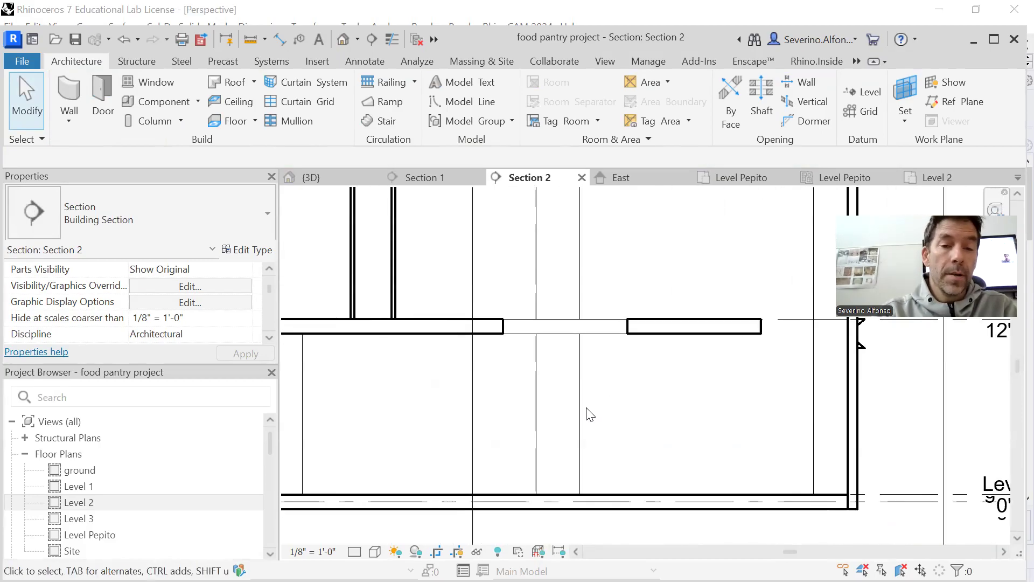
Try to lower the top of the partition nearest the circular opening to the Level 3 floor's underside, and undo the change.
{"action": "scroll", "coordinate": [587, 412], "scroll_direction": "down", "scroll_amount": 2}
{"action": "scroll", "coordinate": [425, 251], "scroll_direction": "up", "scroll_amount": 2}
{"action": "left_click", "coordinate": [462, 264]}
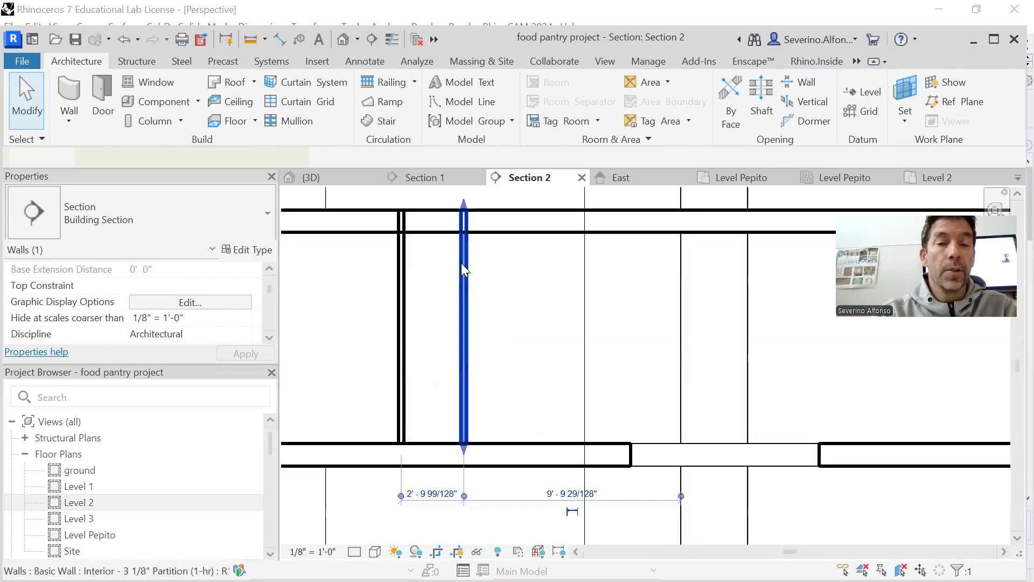
{"action": "scroll", "coordinate": [456, 206], "scroll_direction": "up", "scroll_amount": 2}
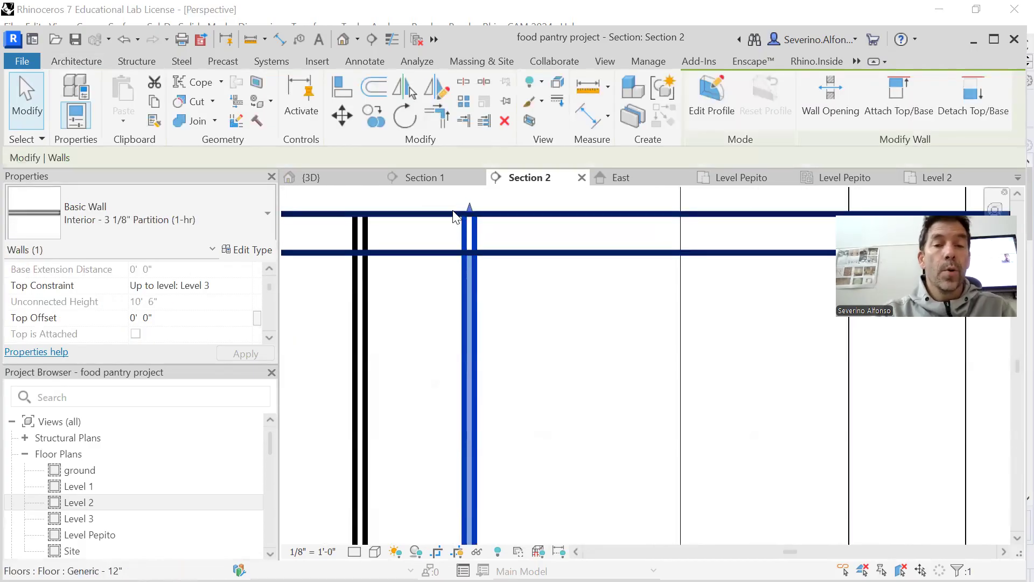
{"action": "left_click_drag", "start_coordinate": [470, 208], "coordinate": [476, 249]}
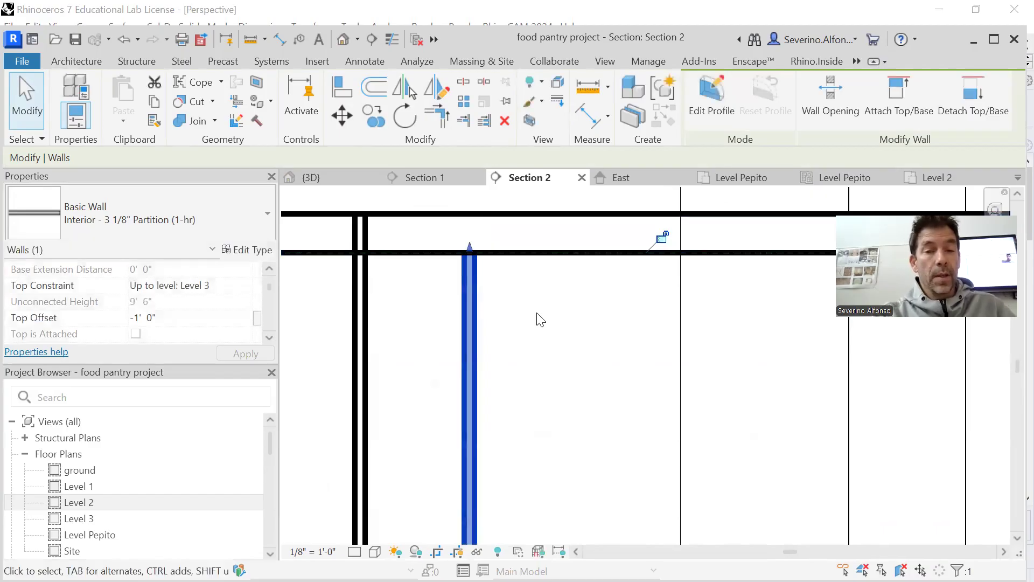
{"action": "key", "text": "ctrl+z"}
{"action": "left_click", "coordinate": [472, 302]}
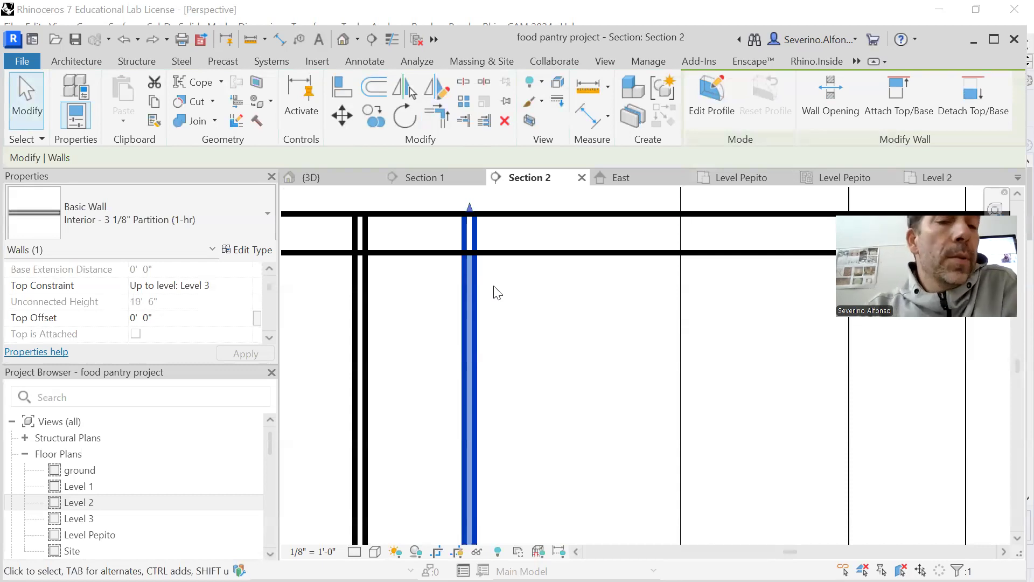
Attach the top of the partition nearest the circular opening to the Level 3 floor.
{"action": "scroll", "coordinate": [547, 329], "scroll_direction": "down", "scroll_amount": 3}
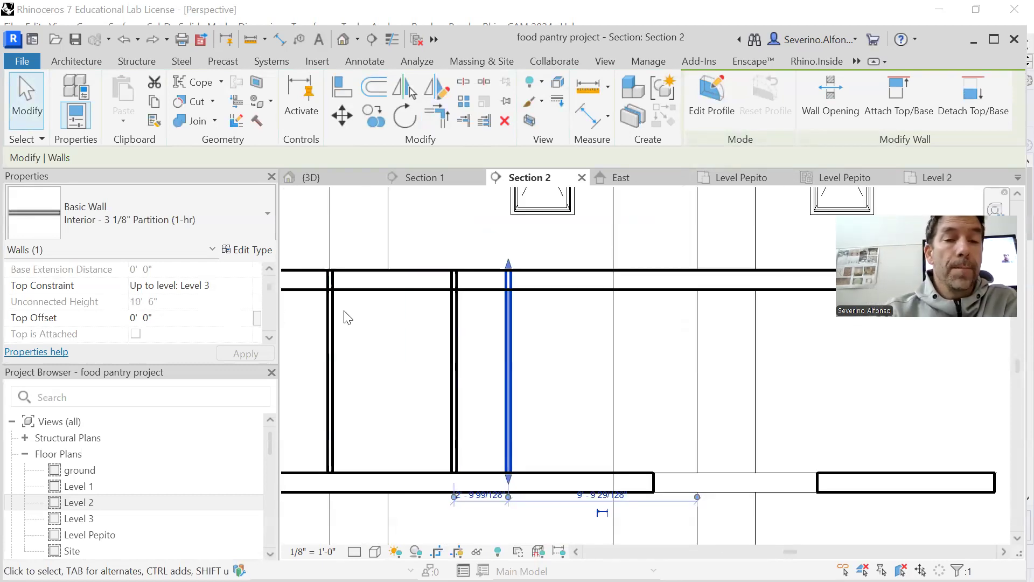
{"action": "scroll", "coordinate": [614, 362], "scroll_direction": "down", "scroll_amount": 3}
{"action": "middle_click_drag", "start_coordinate": [558, 366], "coordinate": [680, 380]}
{"action": "key", "text": "Escape"}
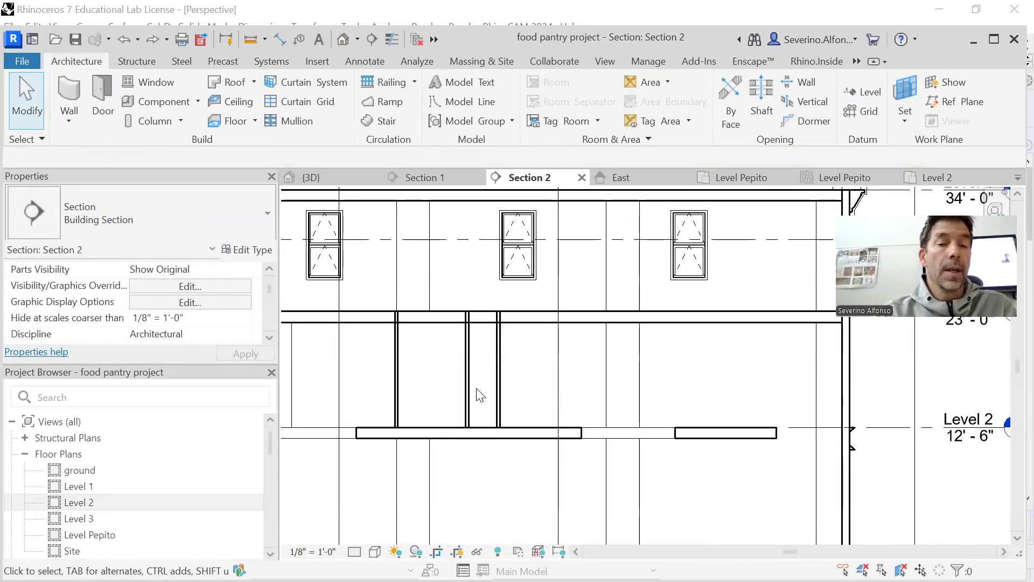
{"action": "left_click", "coordinate": [498, 395]}
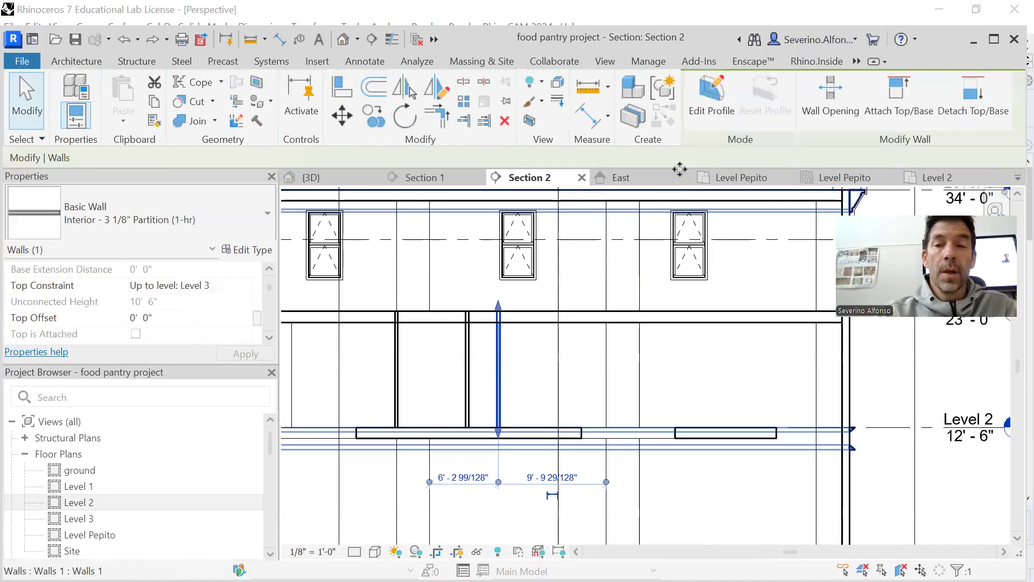
{"action": "left_click", "coordinate": [899, 97]}
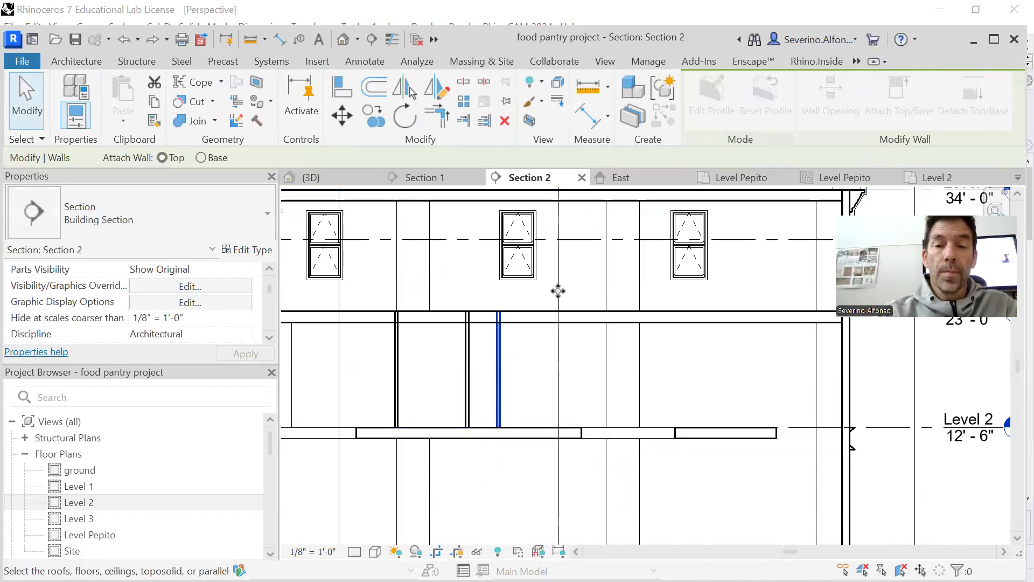
{"action": "left_click", "coordinate": [513, 319]}
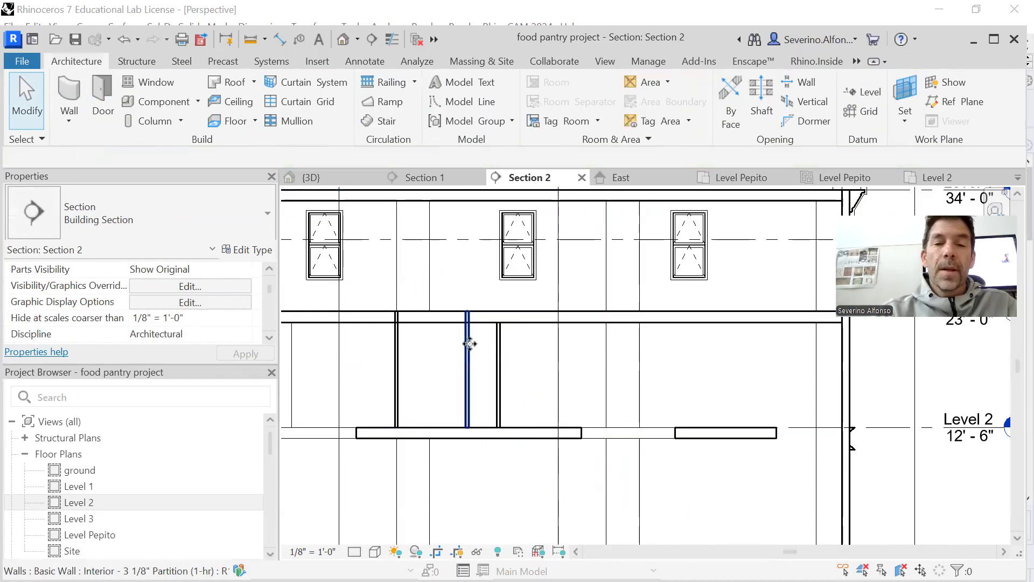
Lower the top of the middle partition to the underside of the Level 3 floor with a -1' 0" top offset.
{"action": "left_click", "coordinate": [468, 337]}
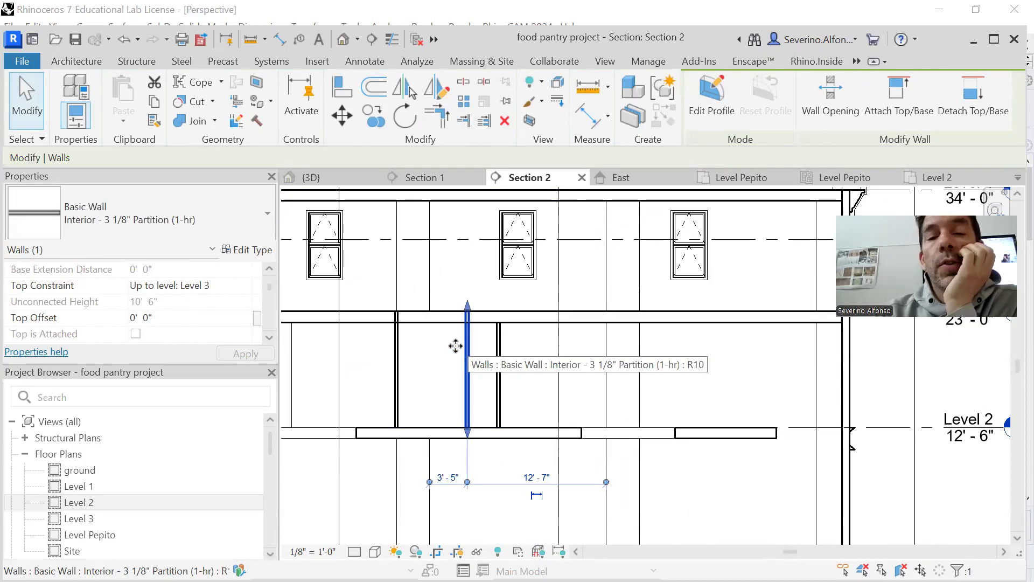
{"action": "scroll", "coordinate": [458, 345], "scroll_direction": "up", "scroll_amount": 3}
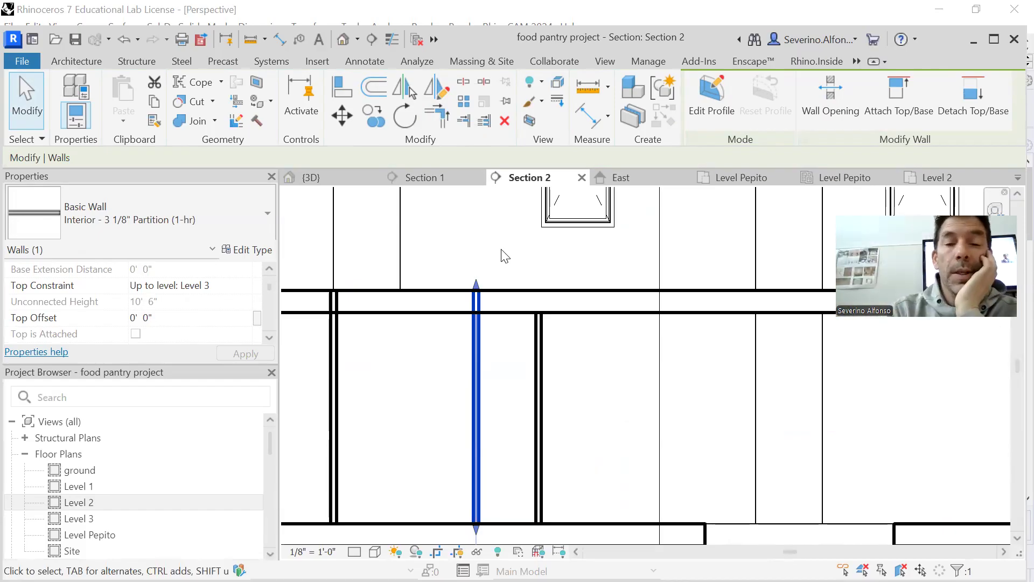
{"action": "mouse_move", "coordinate": [478, 291]}
{"action": "left_mouse_down"}
{"action": "mouse_move", "coordinate": [478, 321]}
{"action": "mouse_move", "coordinate": [477, 311]}
{"action": "left_mouse_up"}
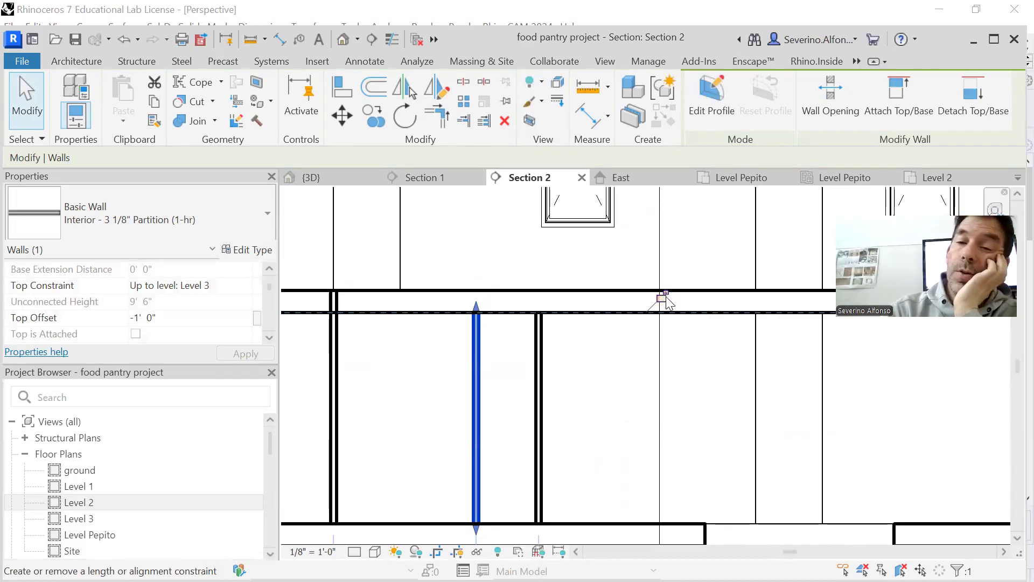
{"action": "left_click", "coordinate": [609, 362]}
Examine how the partitions meet the floor slabs and where the floor openings fall across Section 2.
{"action": "scroll", "coordinate": [633, 407], "scroll_direction": "down", "scroll_amount": 2}
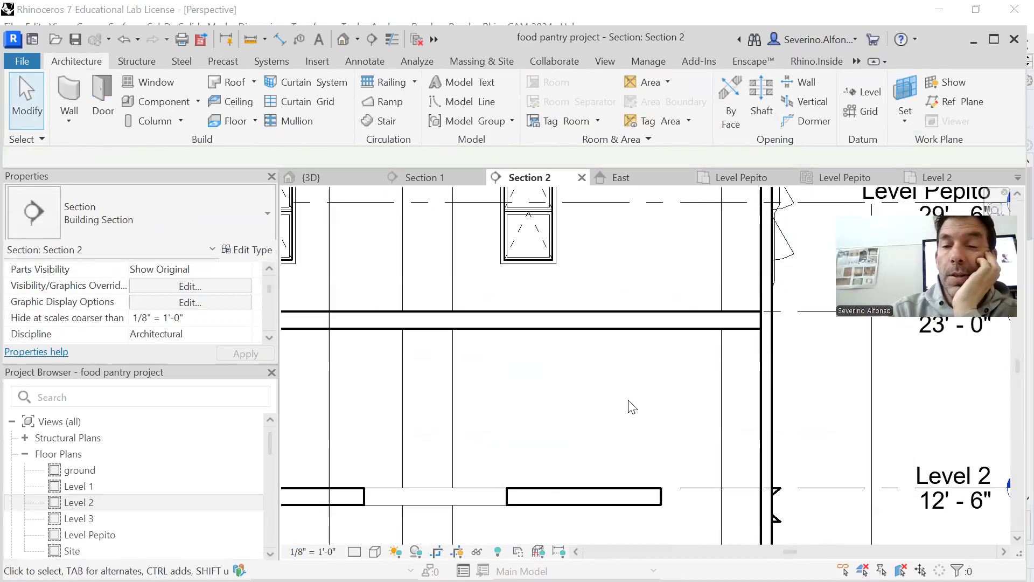
{"action": "scroll", "coordinate": [632, 407], "scroll_direction": "down", "scroll_amount": 2}
{"action": "scroll", "coordinate": [307, 418], "scroll_direction": "up", "scroll_amount": 3}
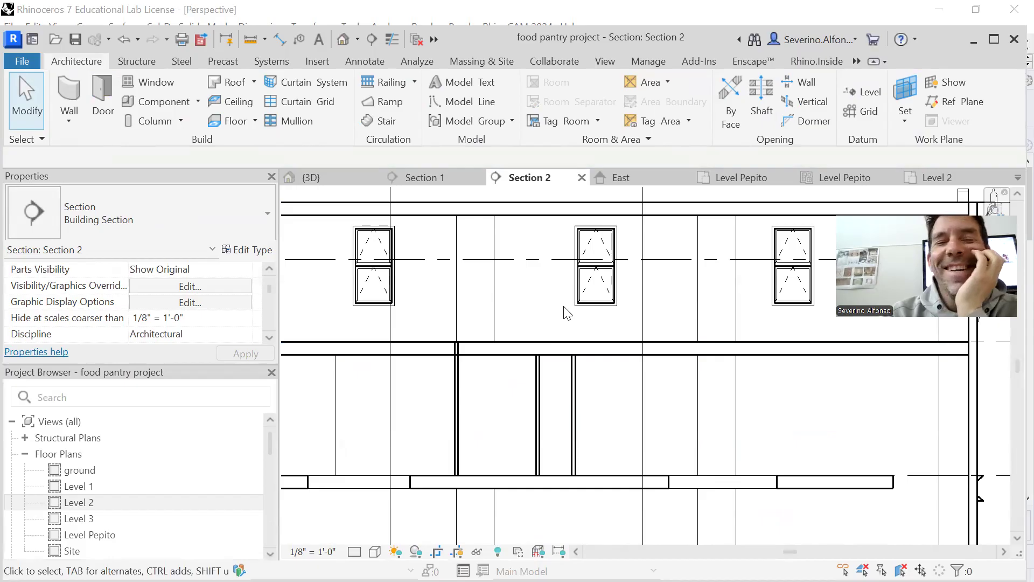
{"action": "scroll", "coordinate": [561, 298], "scroll_direction": "down", "scroll_amount": 3}
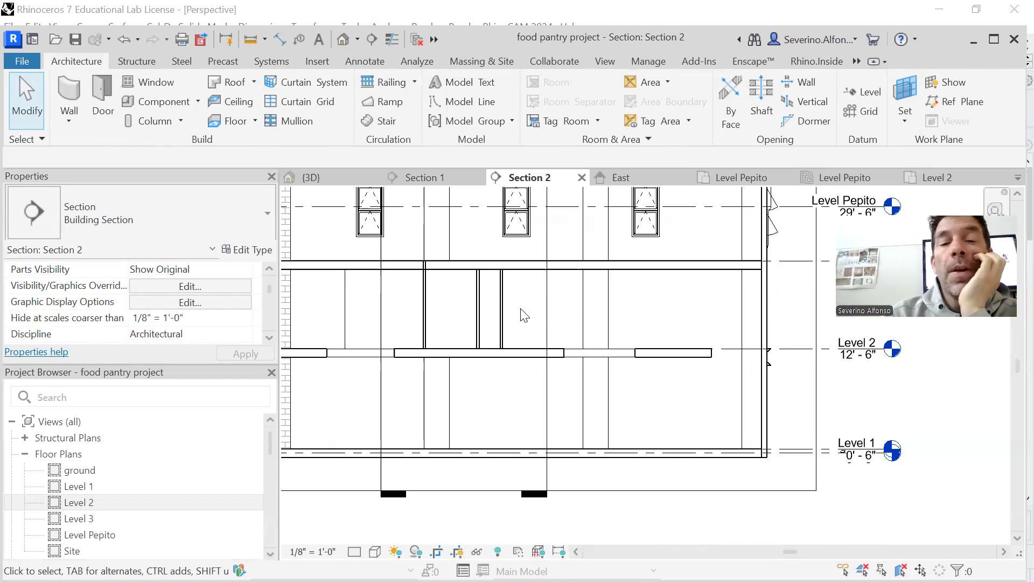
{"action": "scroll", "coordinate": [460, 309], "scroll_direction": "down", "scroll_amount": 1}
{"action": "middle_click_drag", "start_coordinate": [462, 310], "coordinate": [574, 389]}
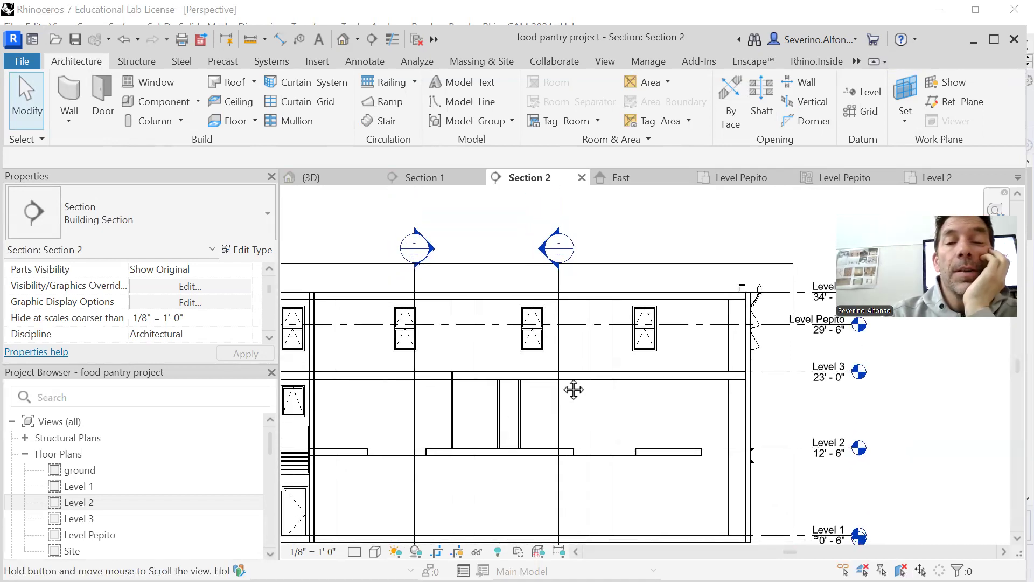
{"action": "scroll", "coordinate": [573, 390], "scroll_direction": "down", "scroll_amount": 1}
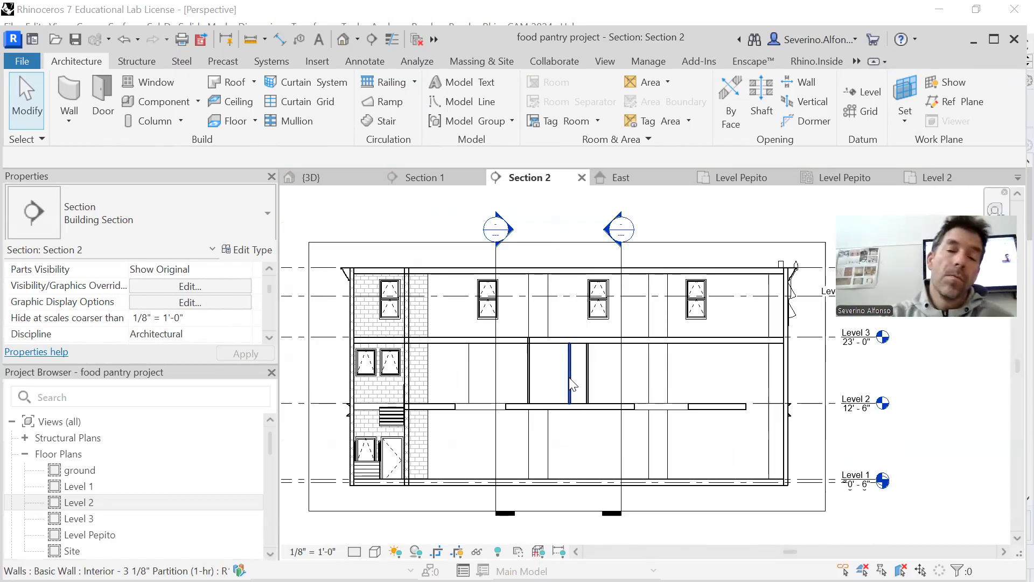
{"action": "scroll", "coordinate": [666, 421], "scroll_direction": "up", "scroll_amount": 4}
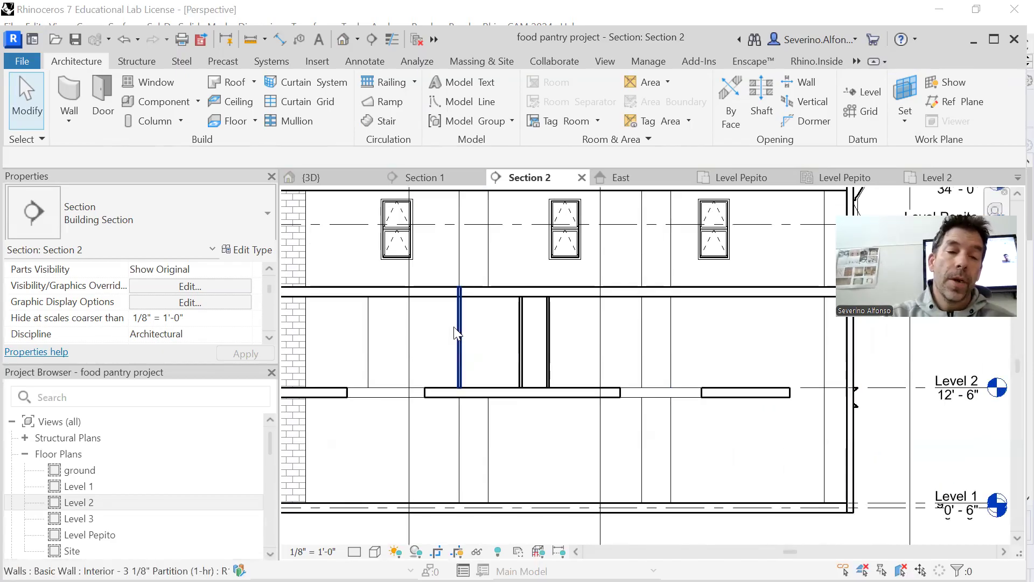
{"action": "key", "text": "Escape"}
Place a perspective camera inside the building on the Level 1 plan, aimed lengthwise past the end wall opposite the stairs.
{"action": "left_click", "coordinate": [77, 488]}
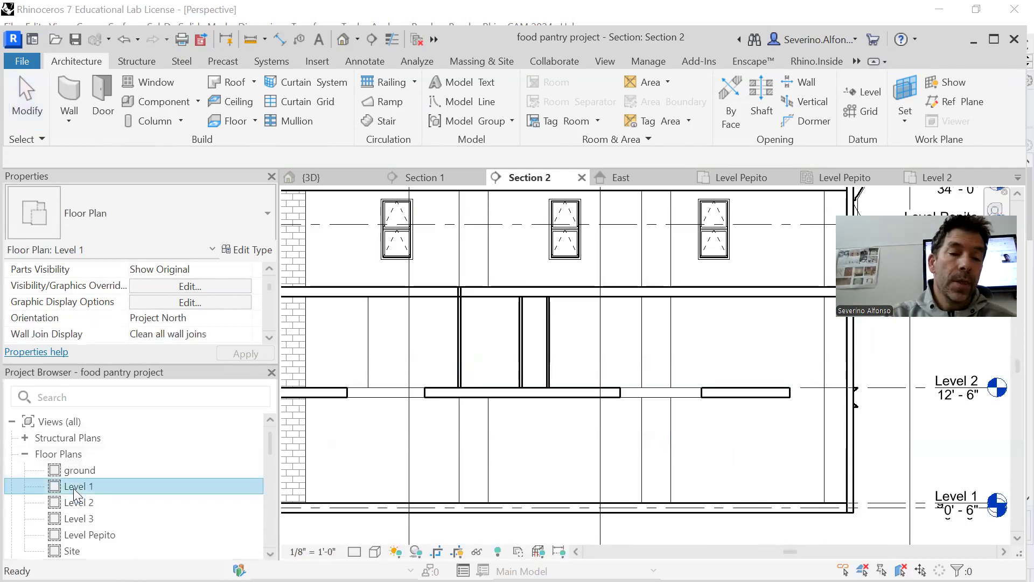
{"action": "double_click", "coordinate": [77, 488]}
{"action": "left_click", "coordinate": [357, 40]}
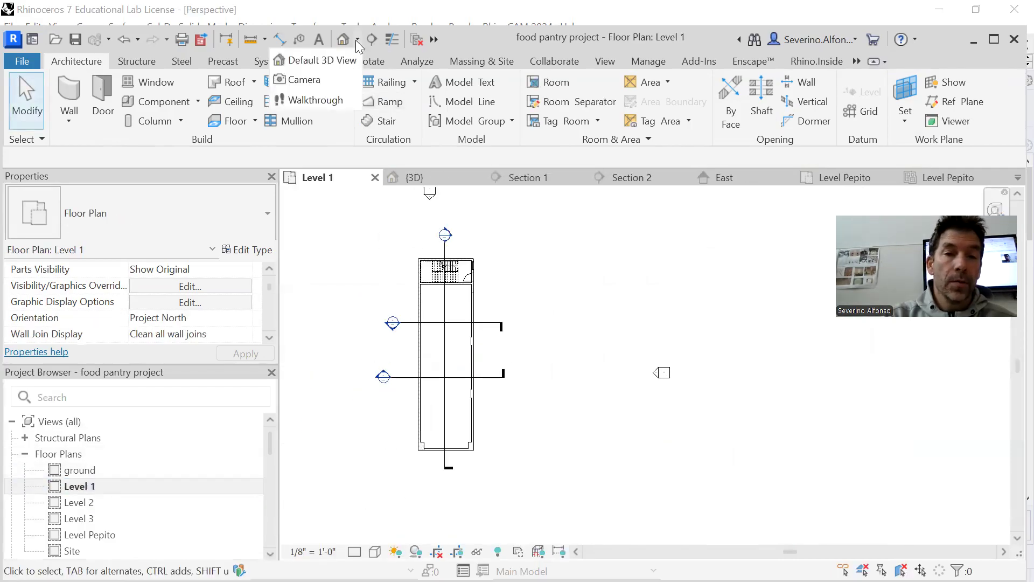
{"action": "left_click", "coordinate": [304, 80]}
{"action": "scroll", "coordinate": [455, 413], "scroll_direction": "up", "scroll_amount": 2}
{"action": "left_click", "coordinate": [426, 330]}
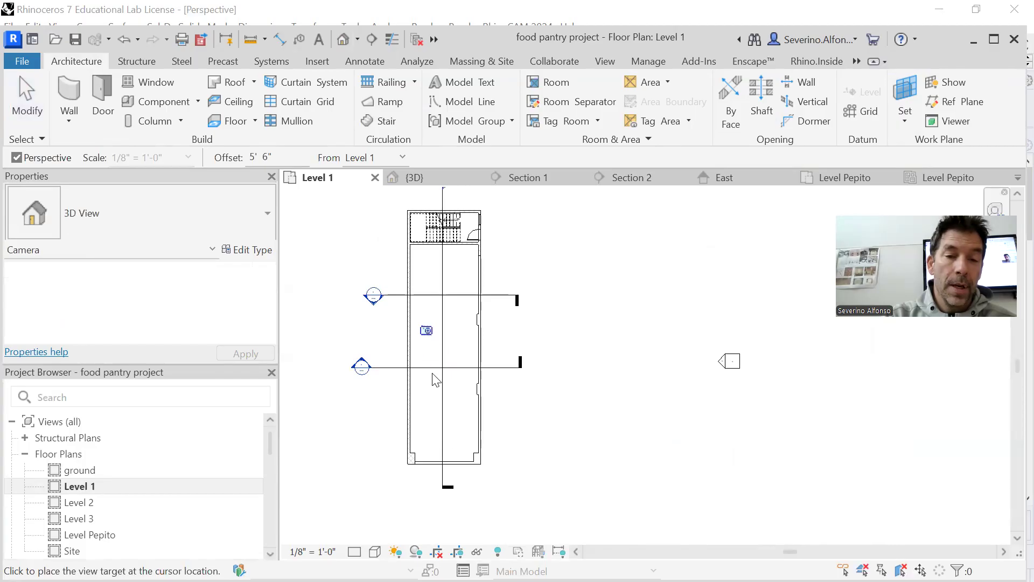
{"action": "left_click", "coordinate": [469, 523]}
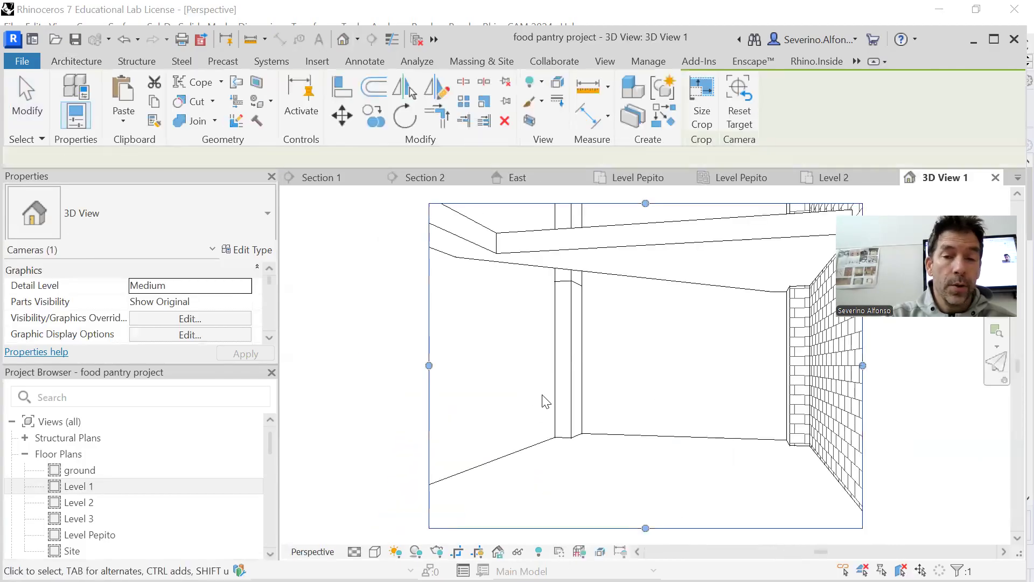
Enlarge the crop region of the new camera view upward and sideways to show more of the double-height interior.
{"action": "left_click", "coordinate": [790, 370]}
{"action": "left_click_drag", "start_coordinate": [643, 294], "coordinate": [643, 201]}
{"action": "scroll", "coordinate": [677, 318], "scroll_direction": "down", "scroll_amount": 1}
{"action": "middle_click_drag", "start_coordinate": [678, 350], "coordinate": [654, 475]}
{"action": "left_click_drag", "start_coordinate": [628, 347], "coordinate": [628, 263]}
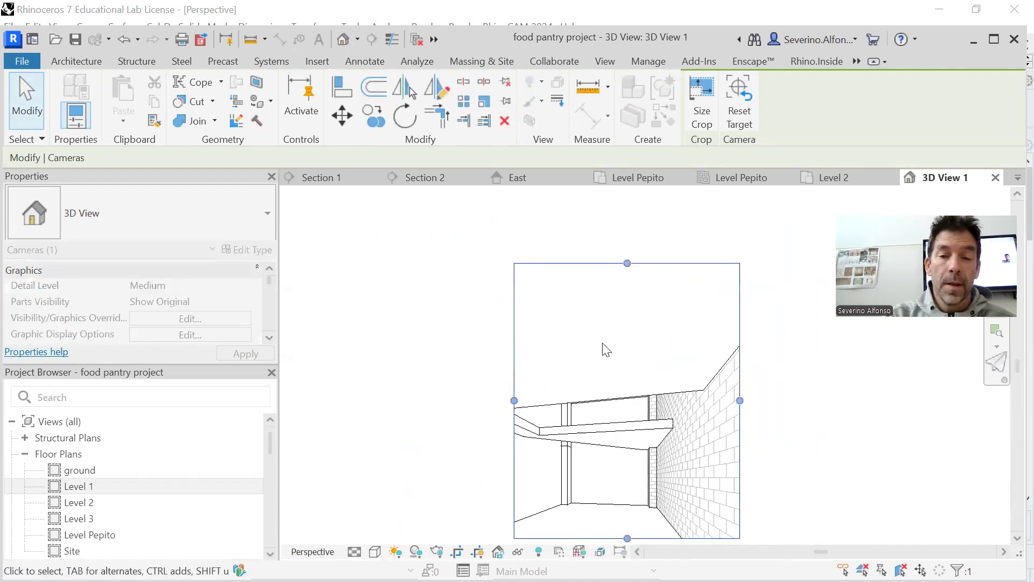
{"action": "left_click_drag", "start_coordinate": [514, 401], "coordinate": [486, 401]}
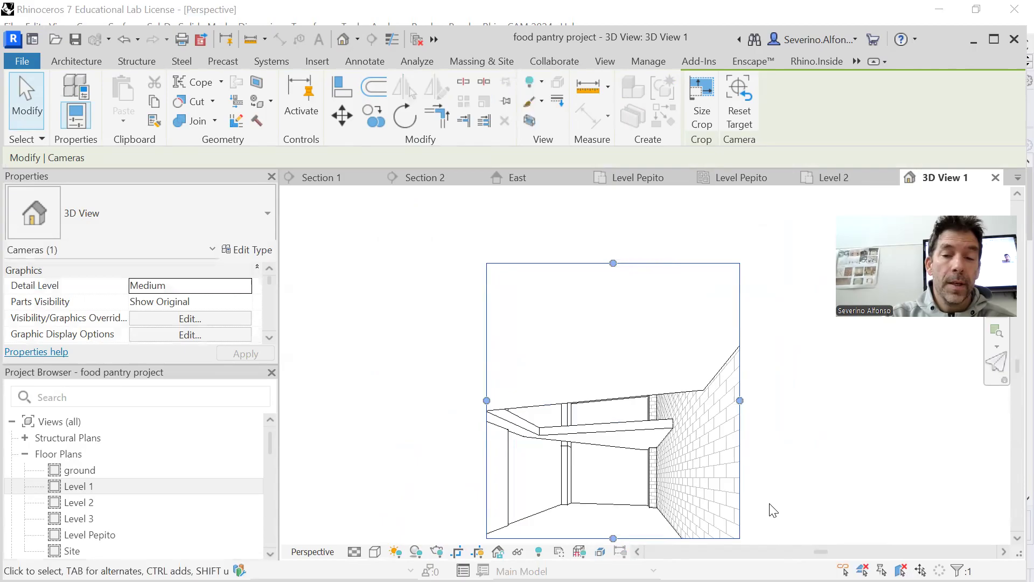
{"action": "middle_click_drag", "start_coordinate": [774, 510], "coordinate": [756, 345]}
{"action": "left_click_drag", "start_coordinate": [598, 374], "coordinate": [593, 401]}
{"action": "left_click", "coordinate": [847, 464]}
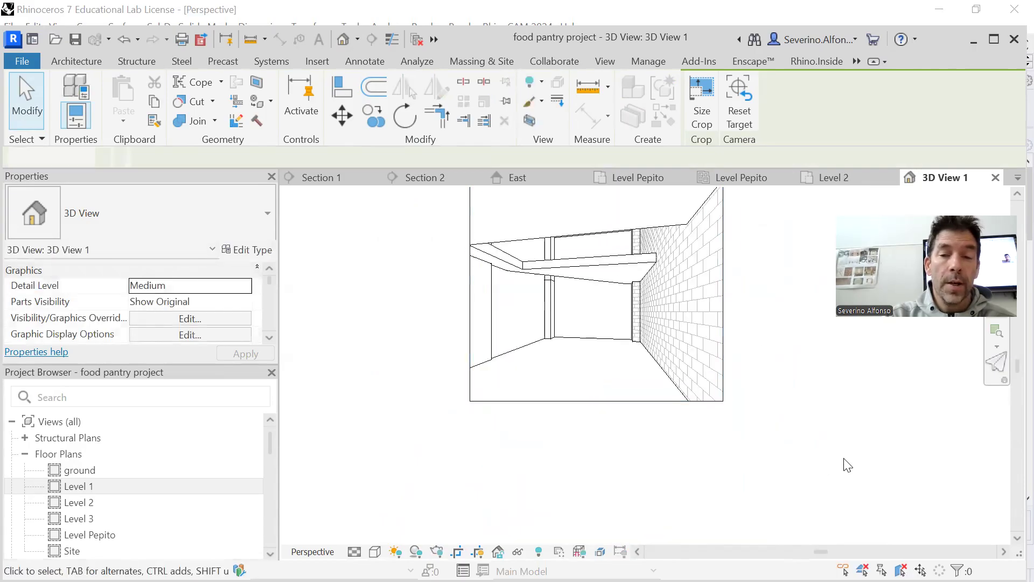
Inspect the Level 2 floor's boundary sketch on the Level 1 plan, leaving its outline and openings as drawn.
{"action": "left_click", "coordinate": [622, 276]}
{"action": "middle_click_drag", "start_coordinate": [804, 409], "coordinate": [719, 470]}
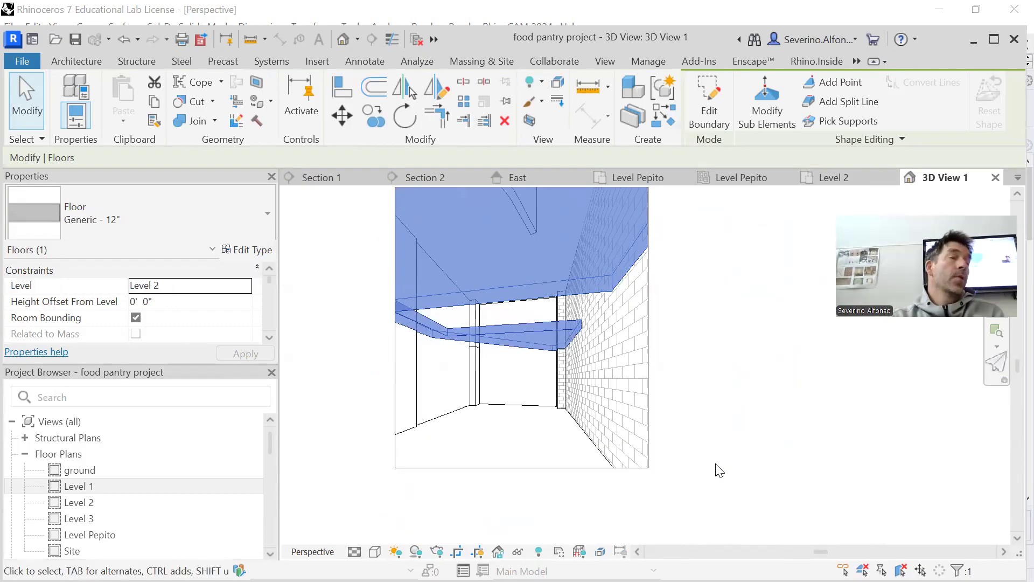
{"action": "left_click", "coordinate": [710, 104]}
{"action": "double_click", "coordinate": [72, 486]}
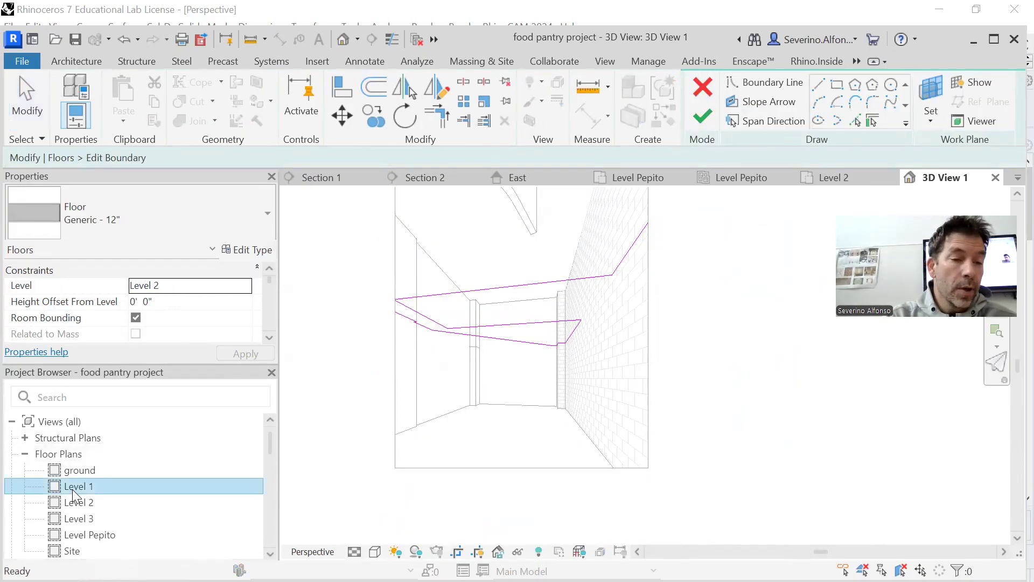
{"action": "scroll", "coordinate": [441, 482], "scroll_direction": "up", "scroll_amount": 3}
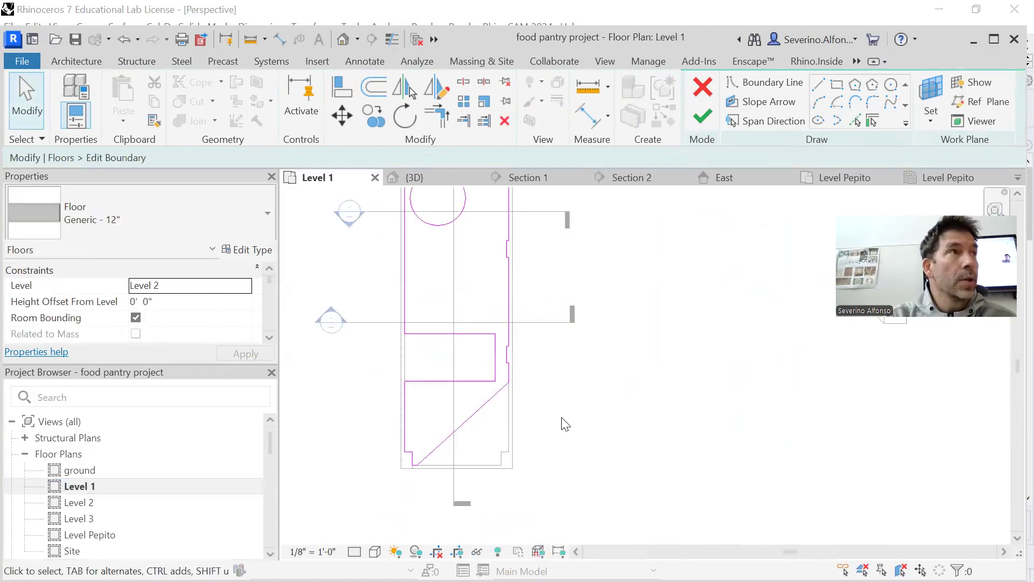
{"action": "left_click", "coordinate": [705, 113]}
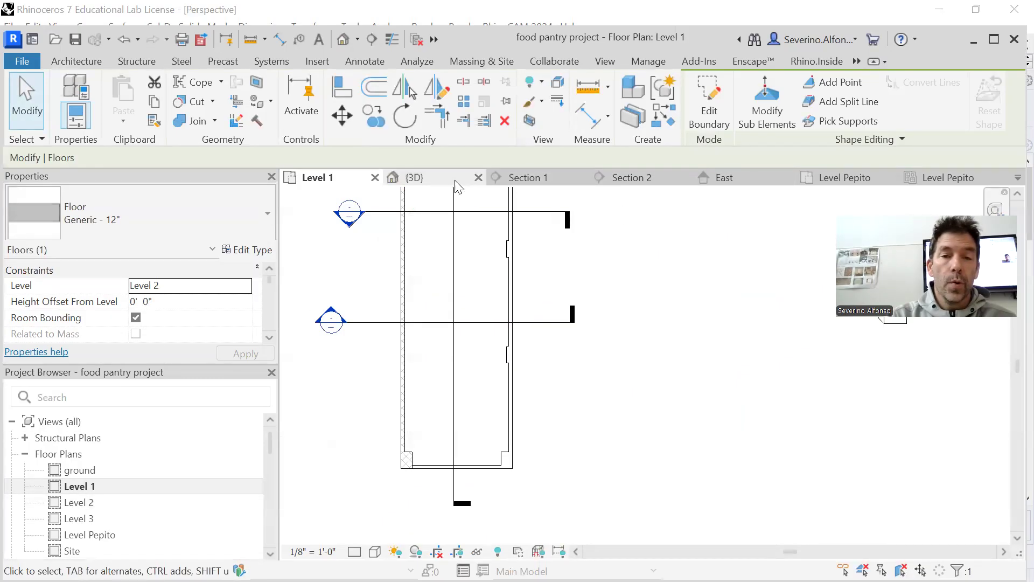
Activate the default {3D} view and close all the other inactive views.
{"action": "left_click", "coordinate": [425, 179]}
{"action": "scroll", "coordinate": [588, 441], "scroll_direction": "down", "scroll_amount": 2}
{"action": "left_click", "coordinate": [548, 466]}
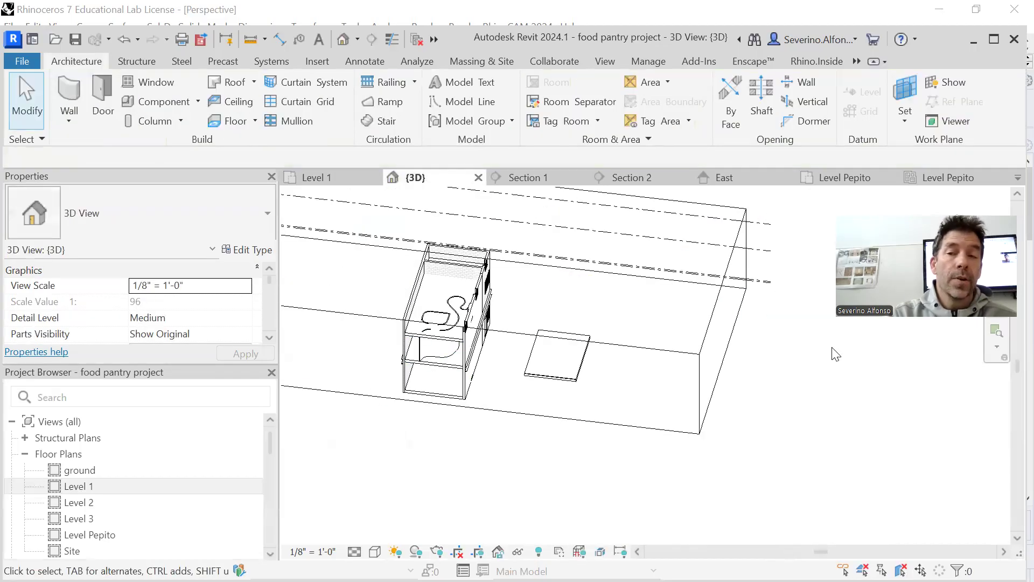
{"action": "left_click", "coordinate": [994, 39]}
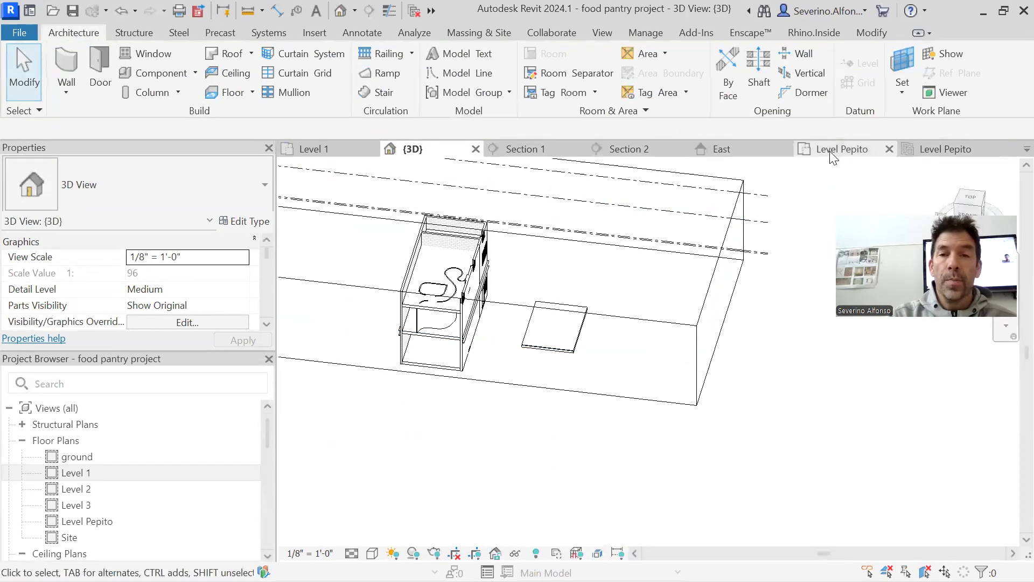
{"action": "left_click", "coordinate": [1003, 11]}
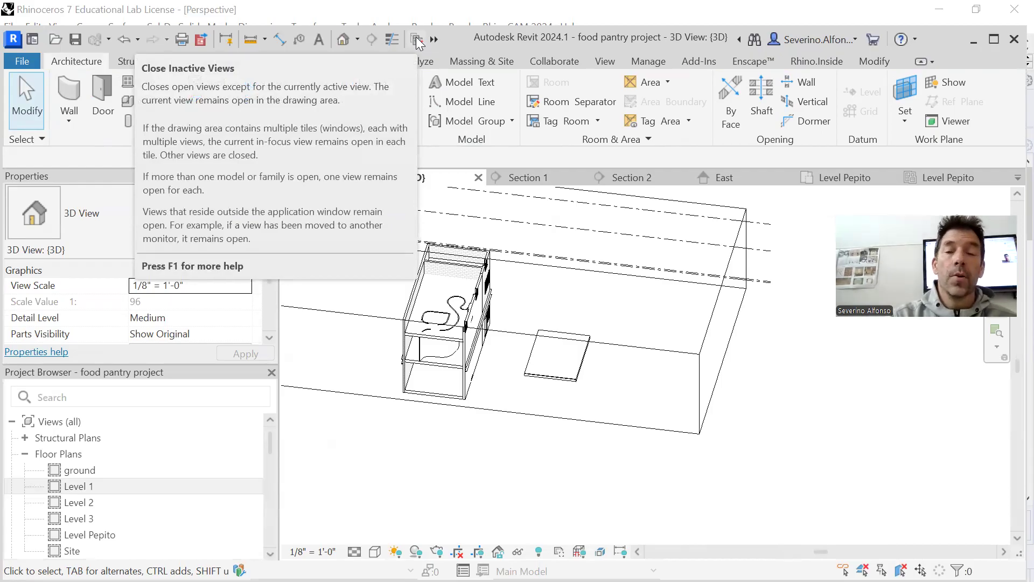
{"action": "left_click", "coordinate": [419, 44]}
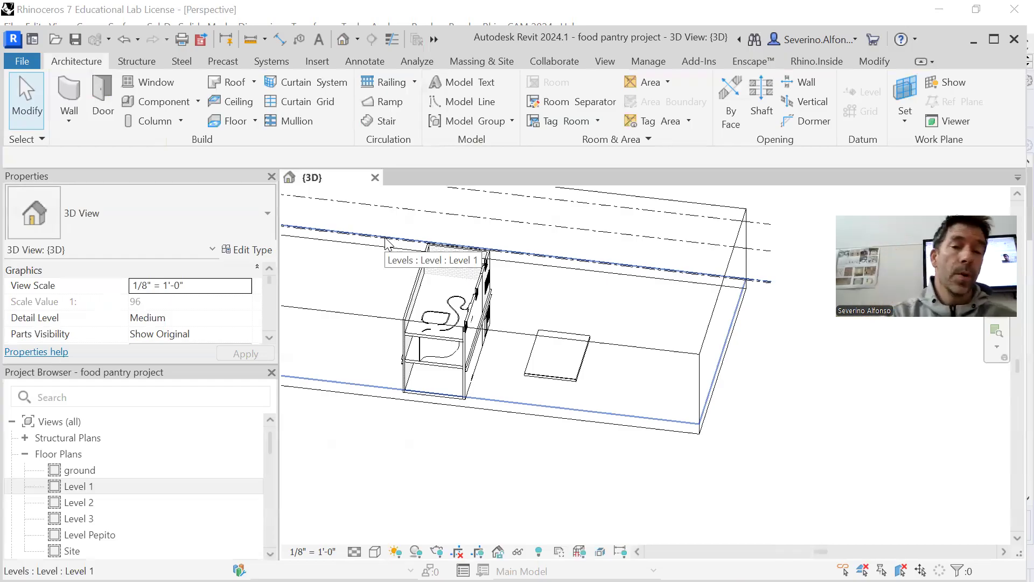
Open 3D View 1, pull the crop region's right edge slightly inward and extend its bottom edge slightly downward.
{"action": "scroll", "coordinate": [423, 450], "scroll_direction": "down", "scroll_amount": 2}
{"action": "middle_click_drag", "start_coordinate": [423, 450], "coordinate": [476, 461]}
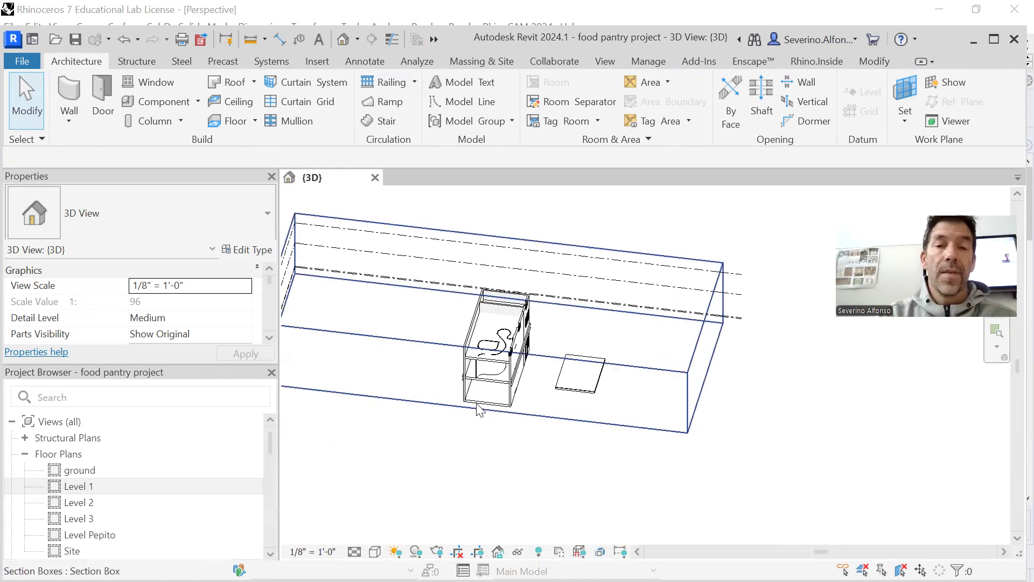
{"action": "scroll", "coordinate": [69, 509], "scroll_direction": "down", "scroll_amount": 5}
{"action": "scroll", "coordinate": [69, 510], "scroll_direction": "up", "scroll_amount": 2}
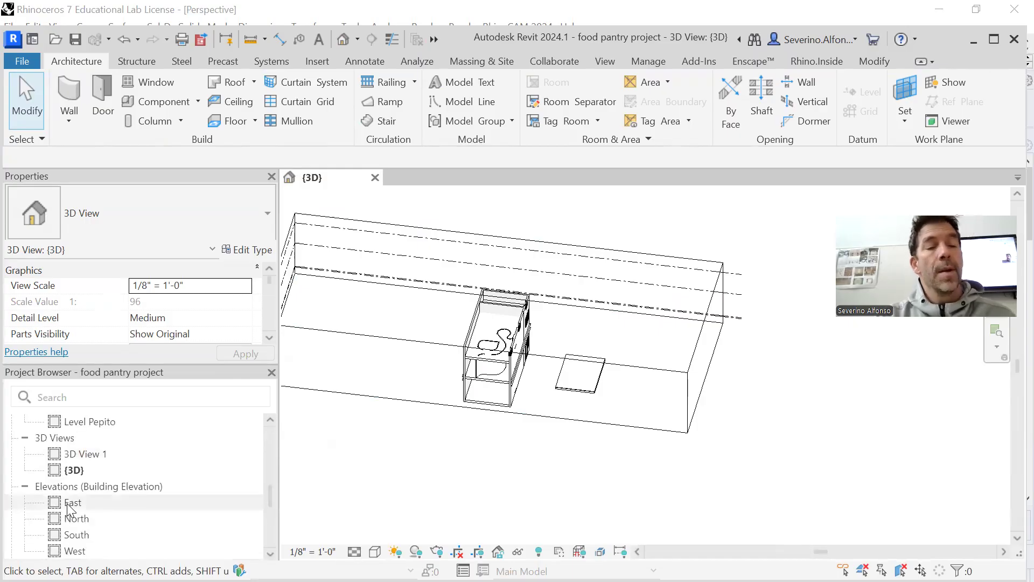
{"action": "double_click", "coordinate": [111, 456]}
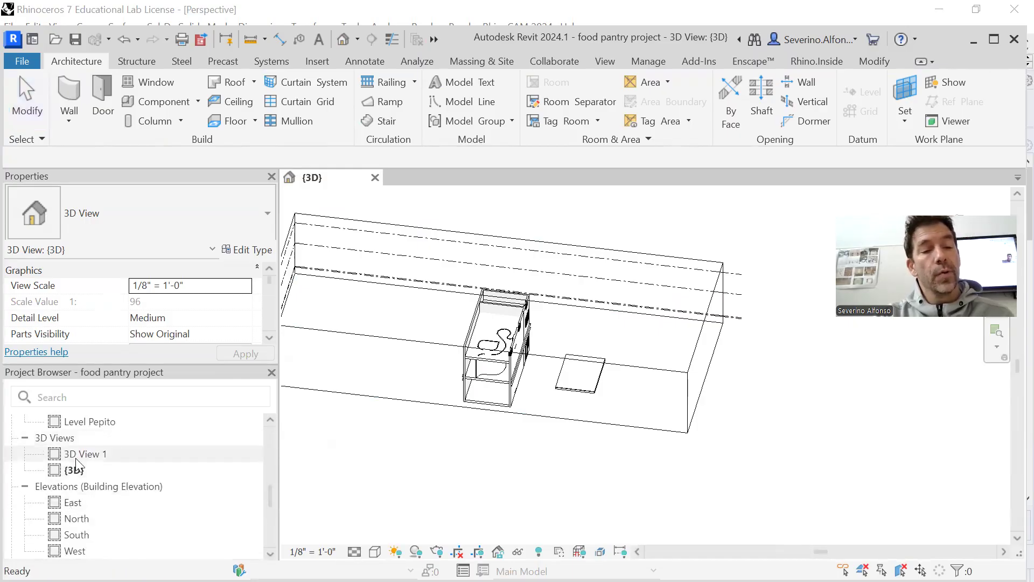
{"action": "left_click", "coordinate": [723, 354]}
{"action": "left_click_drag", "start_coordinate": [723, 329], "coordinate": [720, 329]}
{"action": "left_click", "coordinate": [745, 348]}
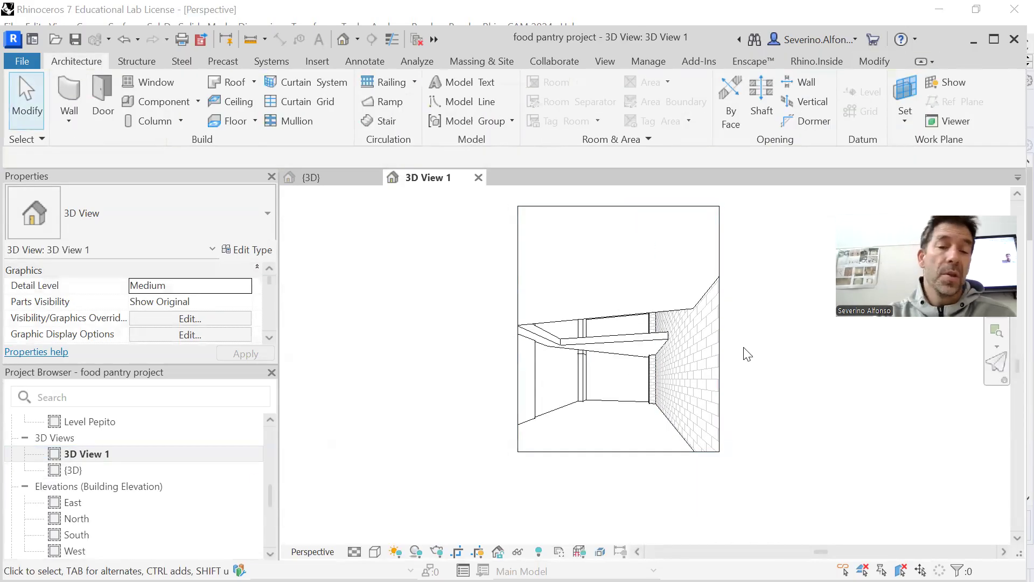
{"action": "left_click", "coordinate": [606, 453]}
{"action": "left_click_drag", "start_coordinate": [619, 453], "coordinate": [618, 460]}
{"action": "left_click", "coordinate": [432, 487]}
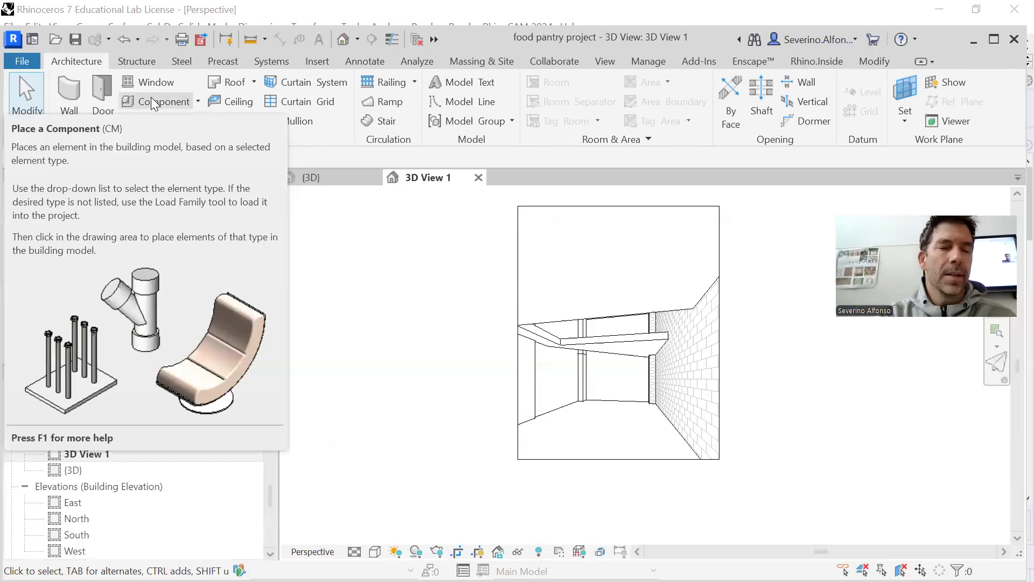
{"action": "left_click", "coordinate": [154, 103]}
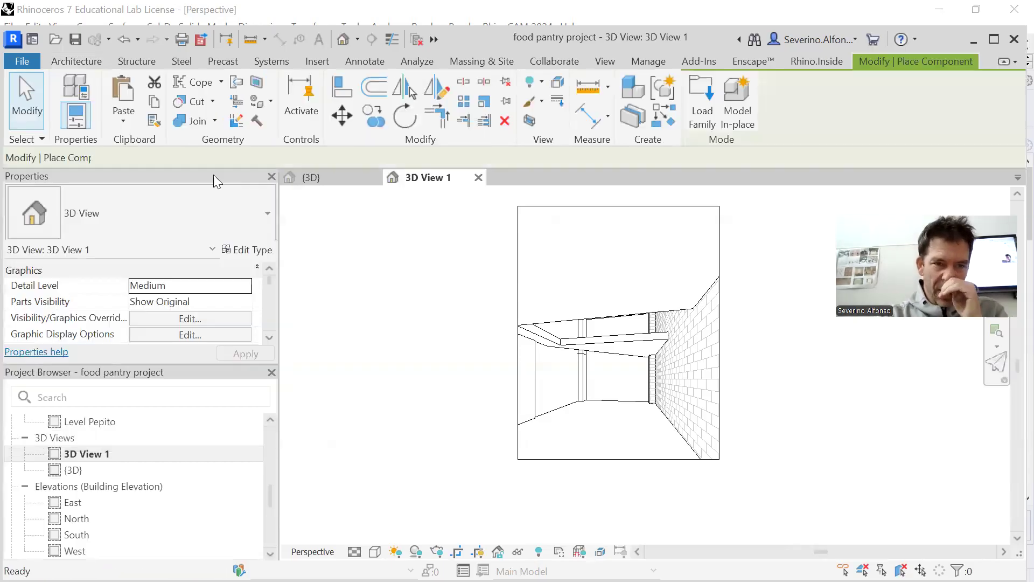
{"action": "left_click", "coordinate": [200, 215]}
{"action": "left_click_drag", "start_coordinate": [271, 343], "coordinate": [314, 238]}
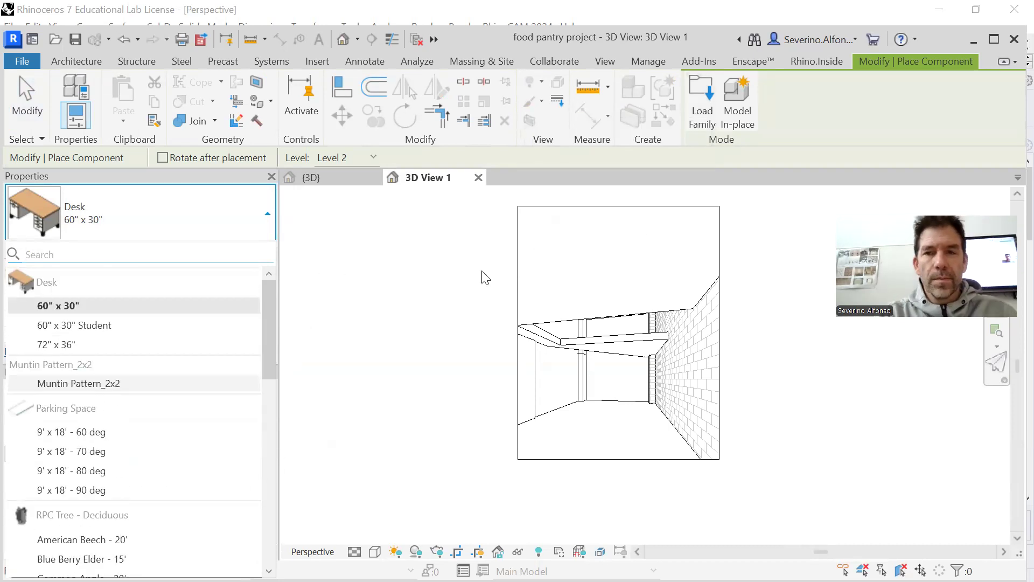
{"action": "left_click", "coordinate": [711, 102]}
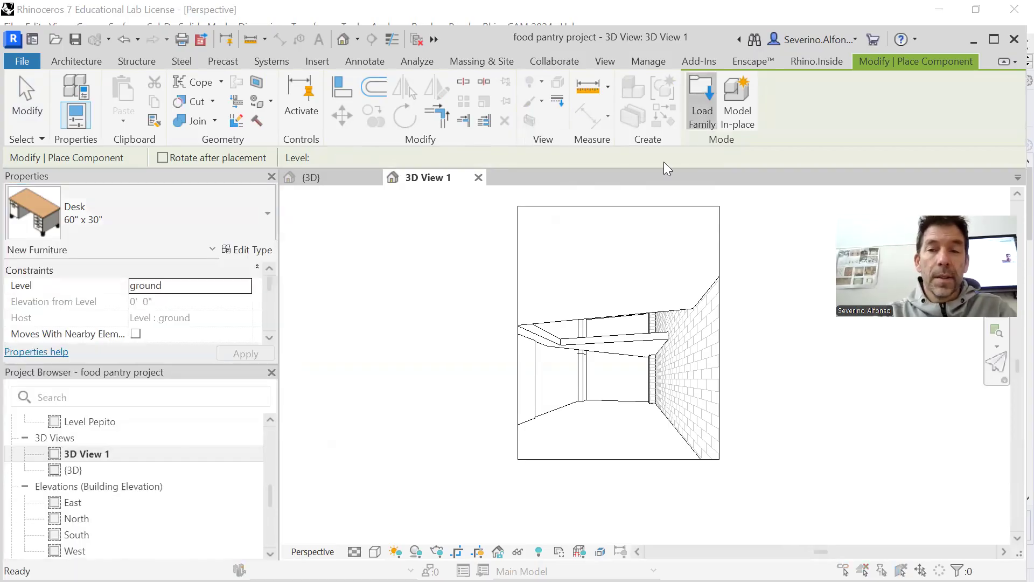
{"action": "left_click", "coordinate": [706, 105]}
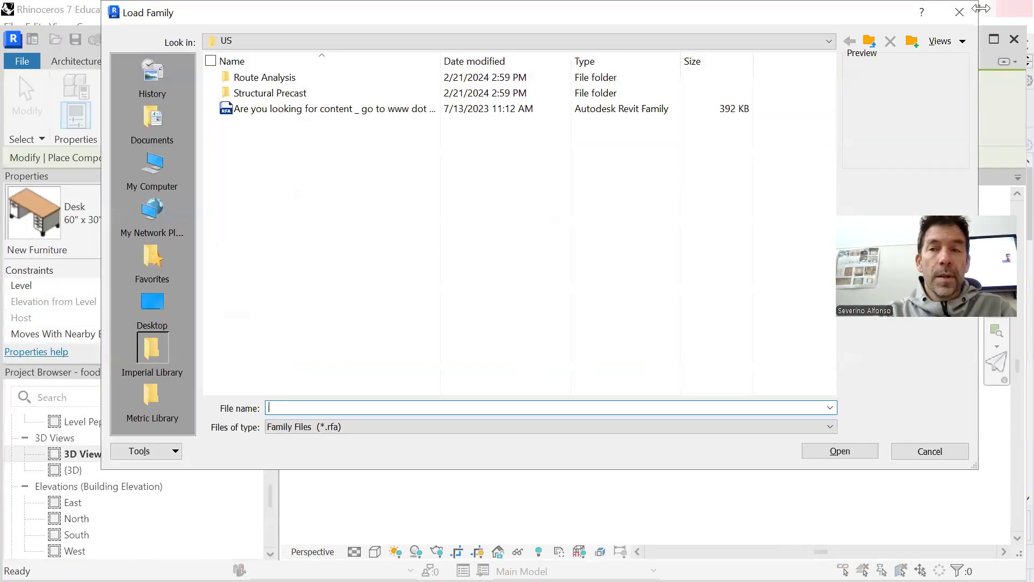
{"action": "left_click", "coordinate": [960, 11]}
{"action": "key", "text": "Escape"}
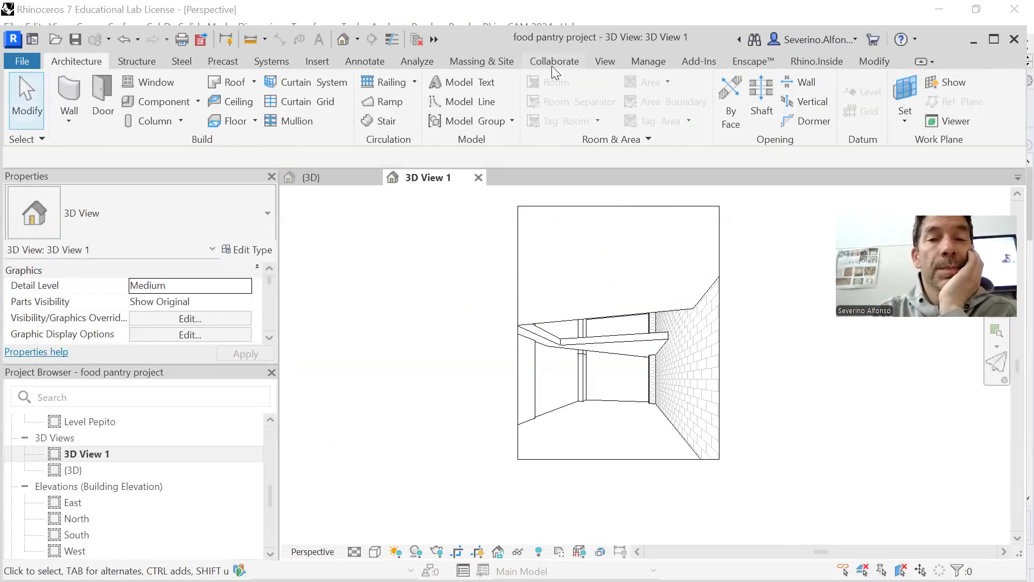
Load the RPC Female and RPC Male families from the Entourage category of the Autodesk family library.
{"action": "left_click", "coordinate": [476, 64]}
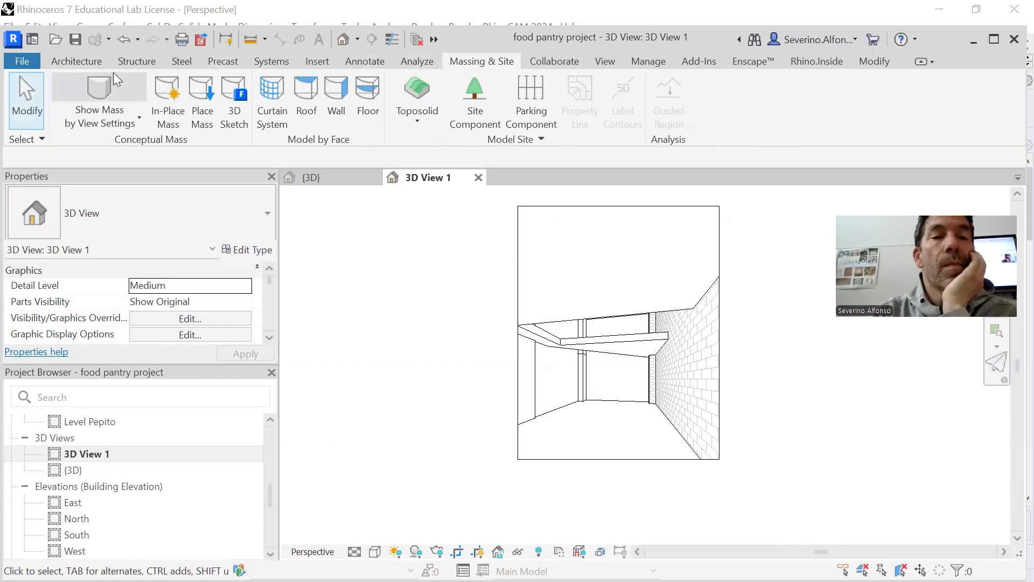
{"action": "left_click", "coordinate": [323, 62]}
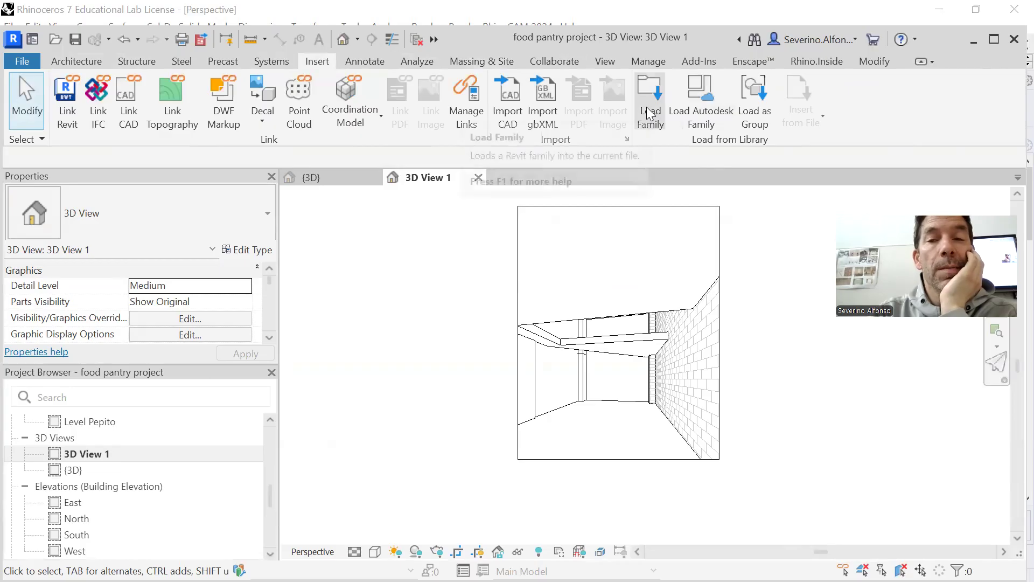
{"action": "left_click", "coordinate": [700, 99]}
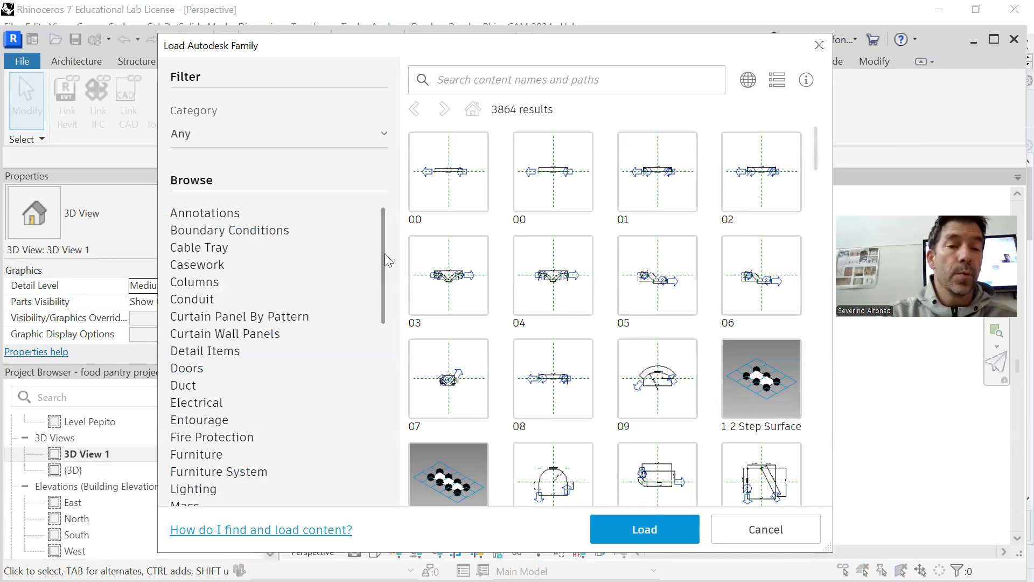
{"action": "mouse_move", "coordinate": [383, 256]}
{"action": "left_mouse_down"}
{"action": "mouse_move", "coordinate": [381, 317]}
{"action": "mouse_move", "coordinate": [384, 262]}
{"action": "left_mouse_up"}
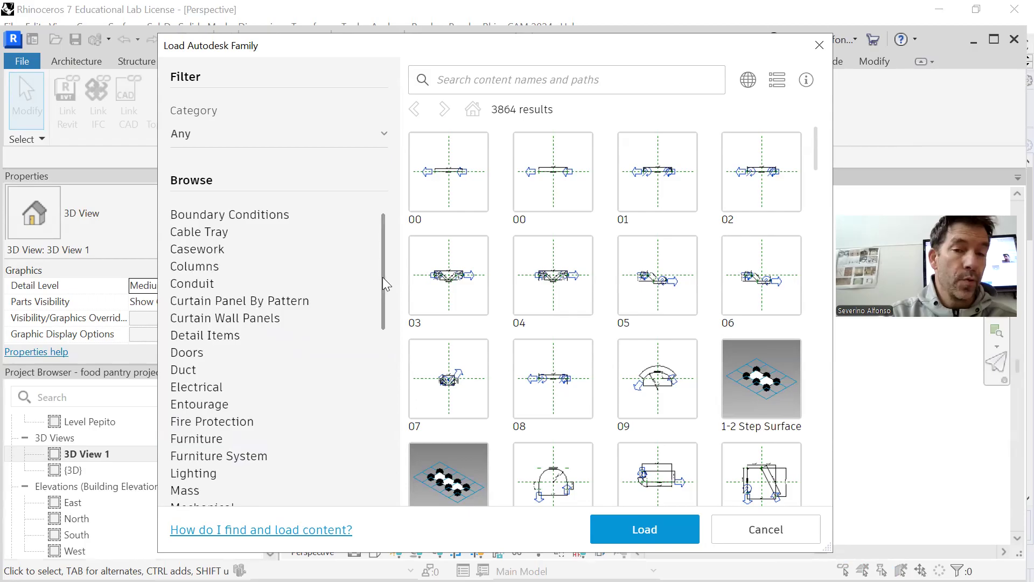
{"action": "left_click_drag", "start_coordinate": [383, 278], "coordinate": [386, 334]}
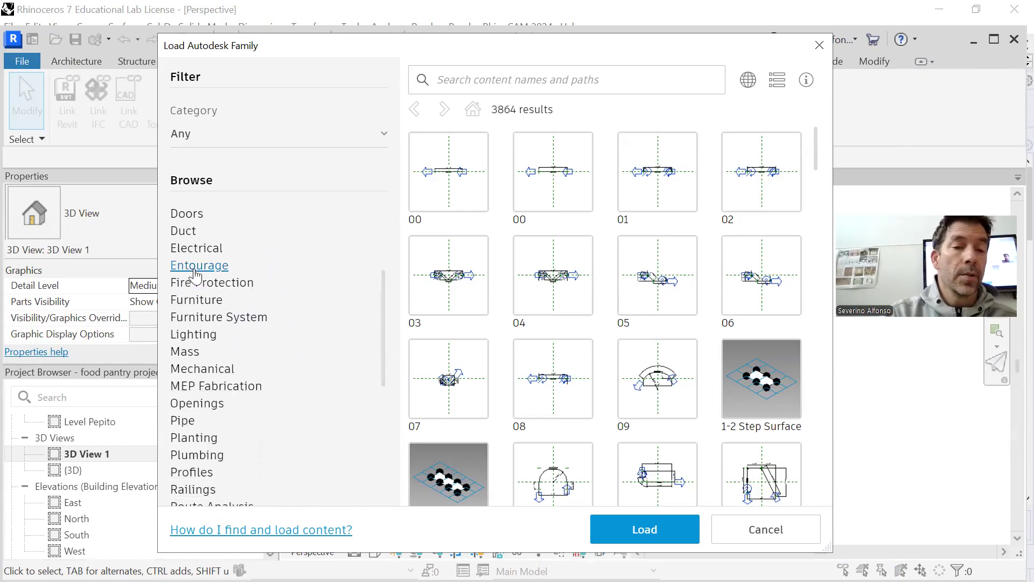
{"action": "left_click", "coordinate": [201, 265]}
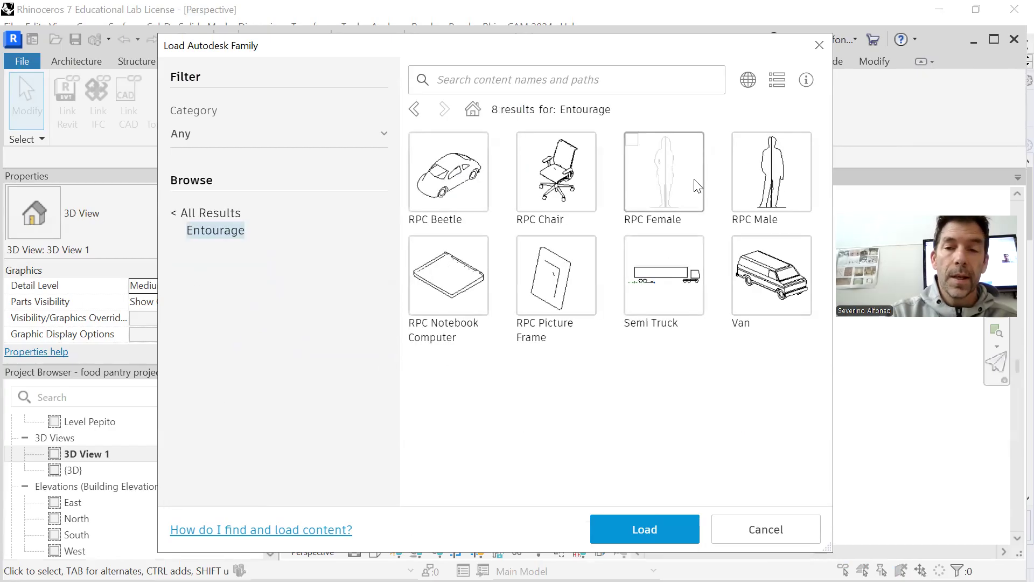
{"action": "left_click", "coordinate": [665, 172]}
{"action": "left_click", "coordinate": [736, 162]}
{"action": "left_click", "coordinate": [639, 527]}
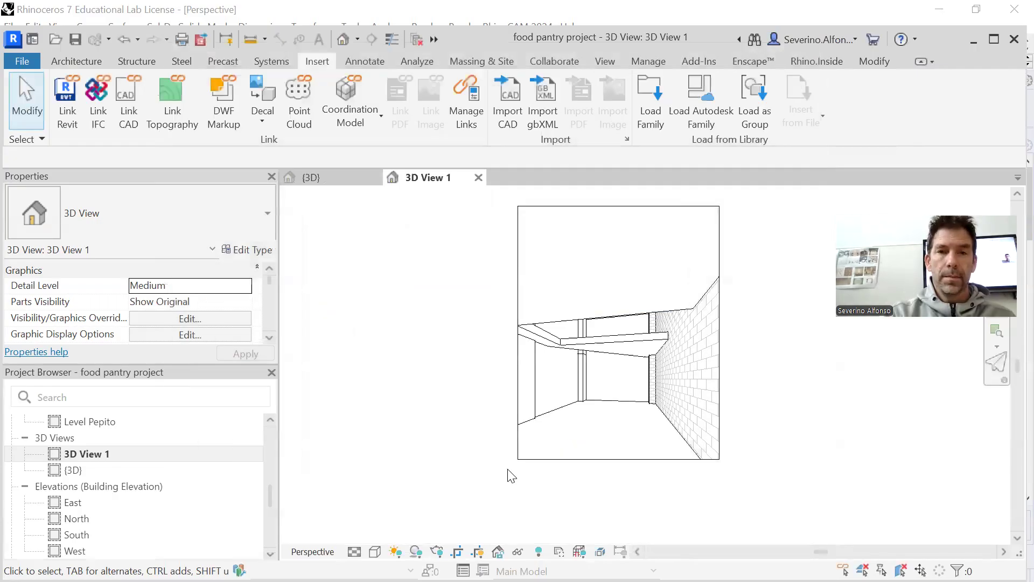
Dismiss the save reminder and choose the RPC Female type Florence as the component for placement.
{"action": "left_click", "coordinate": [76, 62]}
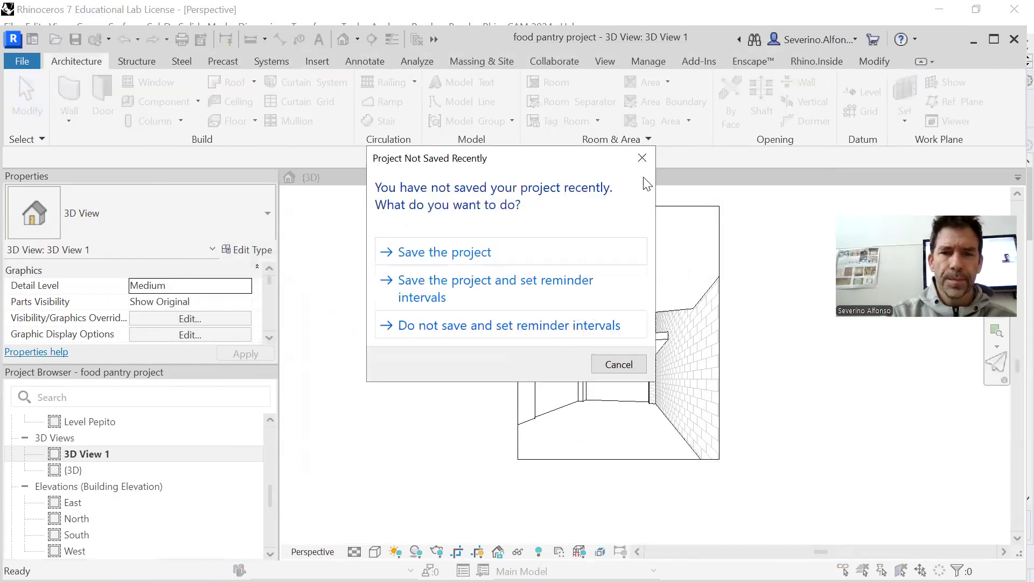
{"action": "left_click_drag", "start_coordinate": [502, 159], "coordinate": [437, 31]}
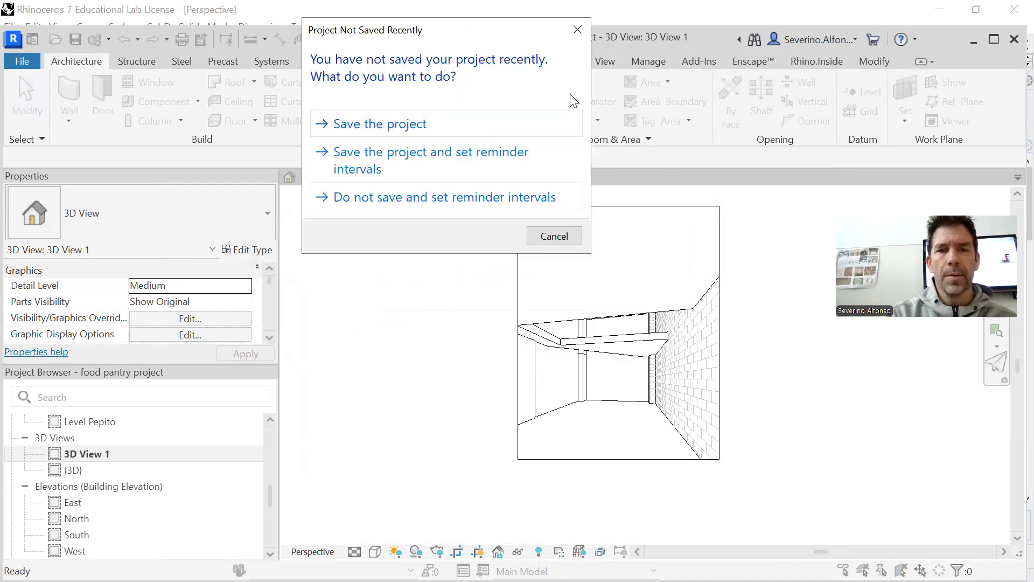
{"action": "left_click", "coordinate": [577, 29]}
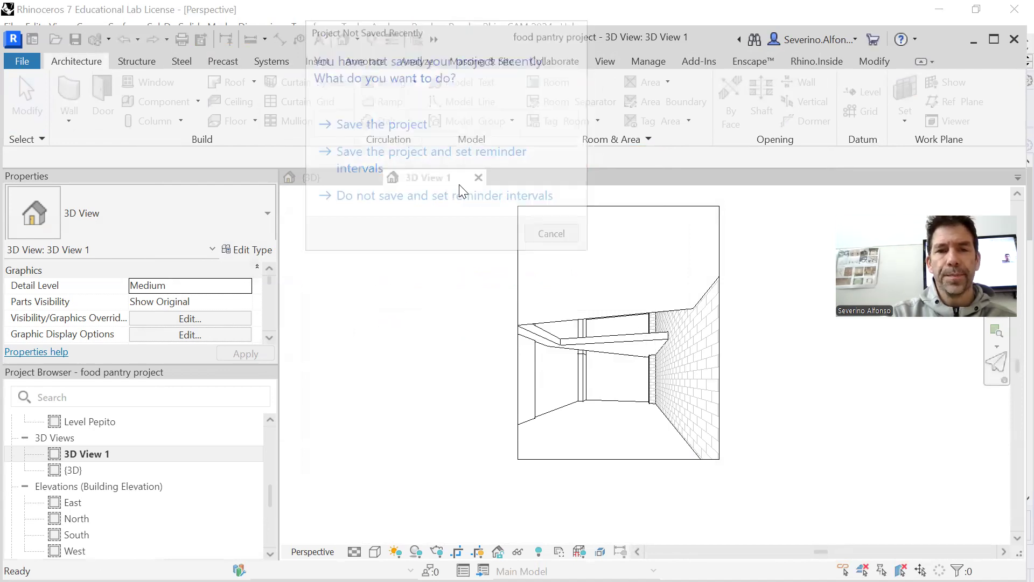
{"action": "key", "text": "c"}
{"action": "key", "text": "m"}
{"action": "left_click", "coordinate": [139, 226]}
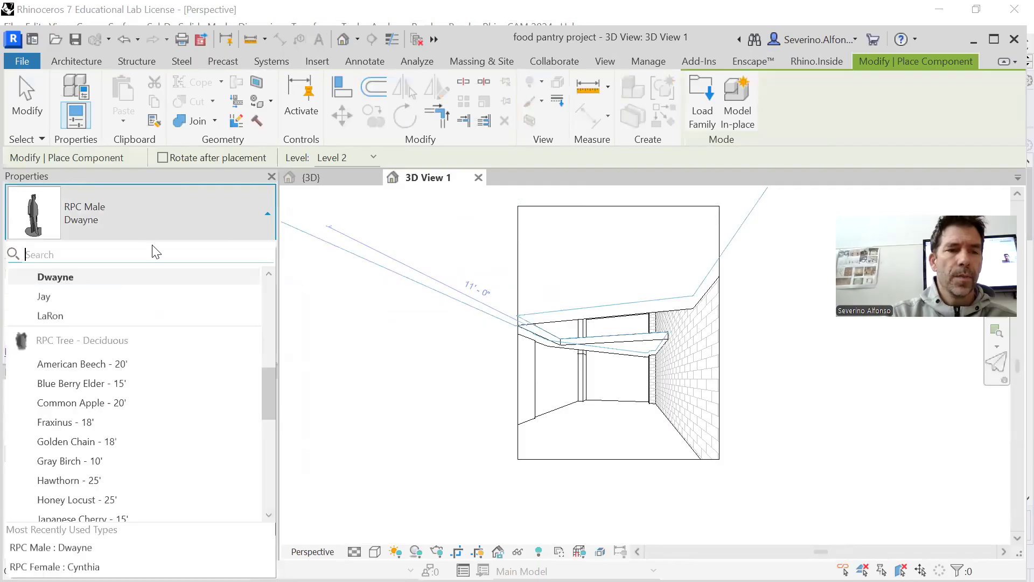
{"action": "left_click_drag", "start_coordinate": [270, 381], "coordinate": [274, 358]}
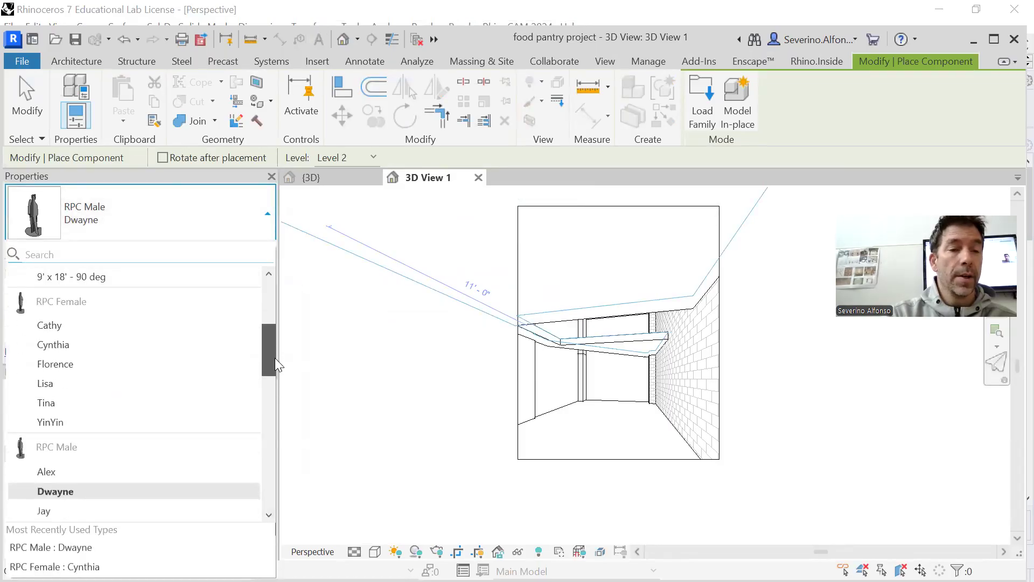
{"action": "left_click", "coordinate": [56, 364]}
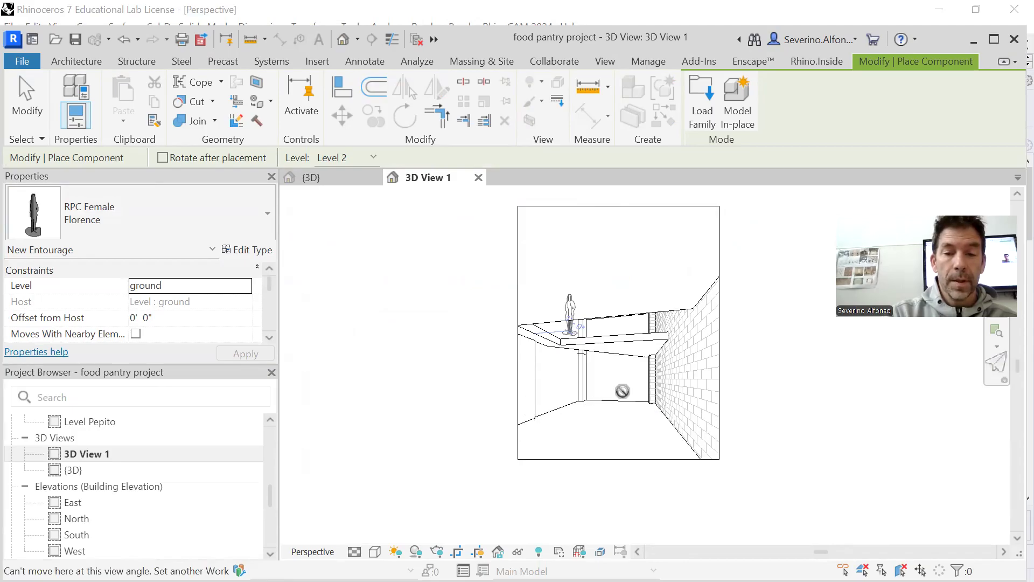
Place the RPC Female Florence figure on the Level 1 floor plan, inside the building near the lower end wall.
{"action": "key", "text": "Escape"}
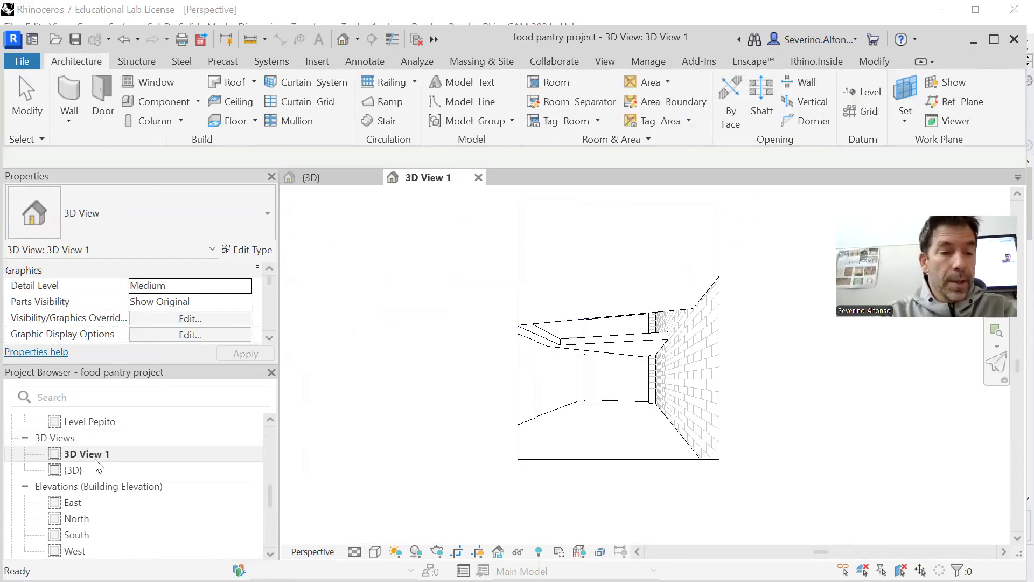
{"action": "scroll", "coordinate": [87, 463], "scroll_direction": "up", "scroll_amount": 3}
{"action": "left_click", "coordinate": [83, 486]}
{"action": "double_click", "coordinate": [83, 487]}
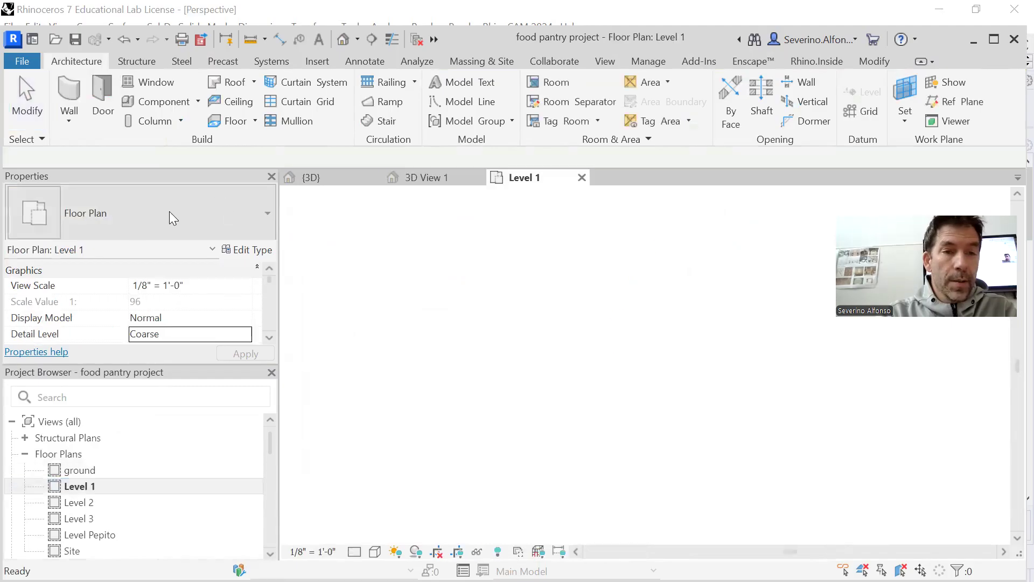
{"action": "left_click", "coordinate": [162, 101]}
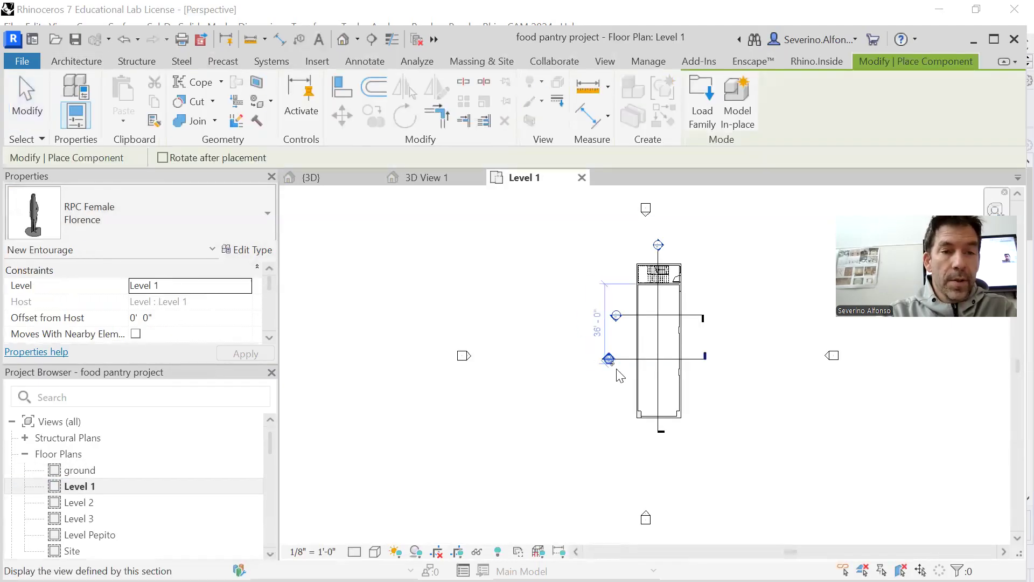
{"action": "scroll", "coordinate": [647, 351], "scroll_direction": "up", "scroll_amount": 3}
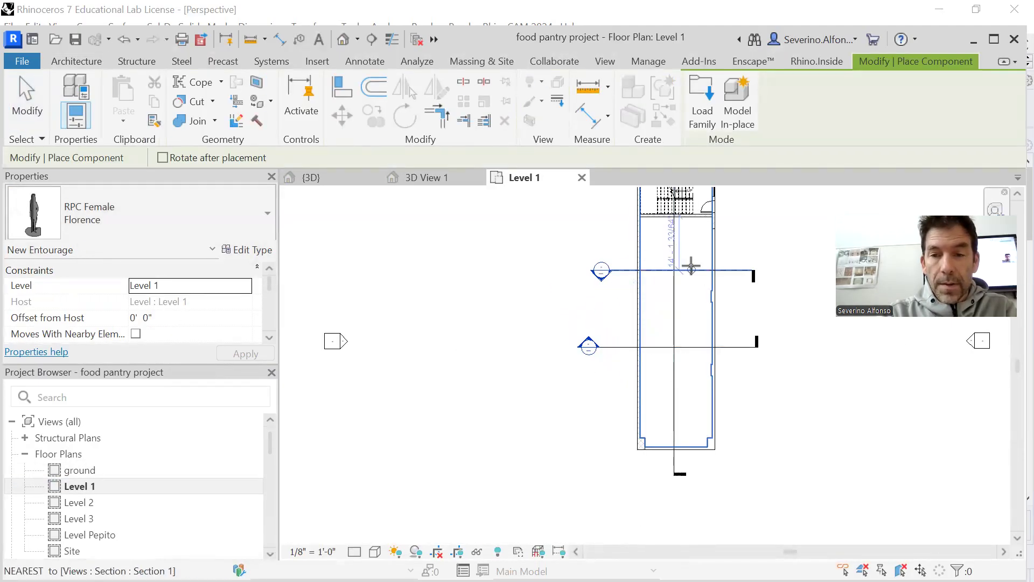
{"action": "left_click", "coordinate": [694, 433]}
{"action": "key", "text": "Escape"}
{"action": "key", "text": "Escape"}
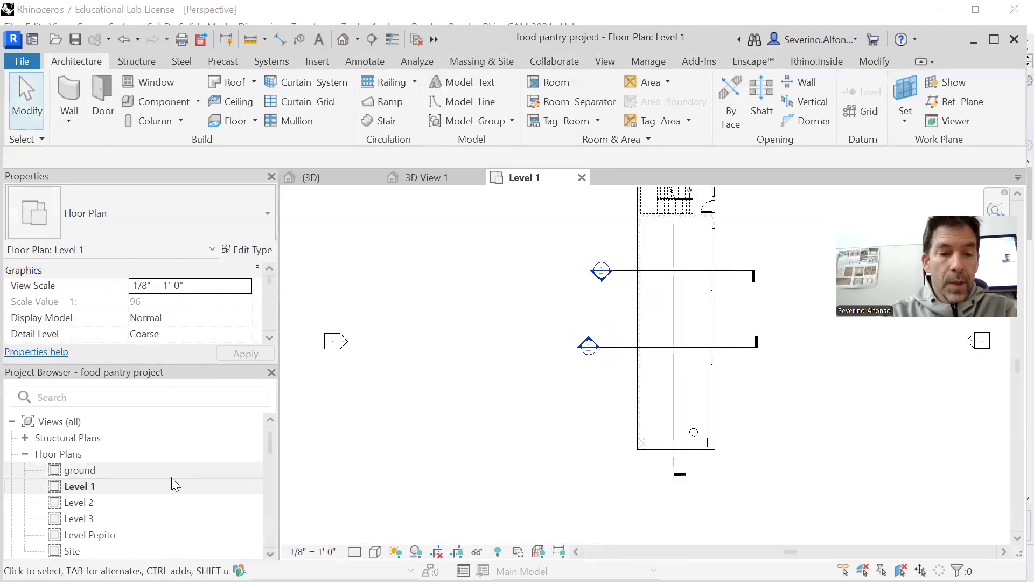
Return to 3D View 1 and examine the placed figure's scale and position in the perspective.
{"action": "scroll", "coordinate": [135, 485], "scroll_direction": "down", "scroll_amount": 3}
{"action": "double_click", "coordinate": [77, 455]}
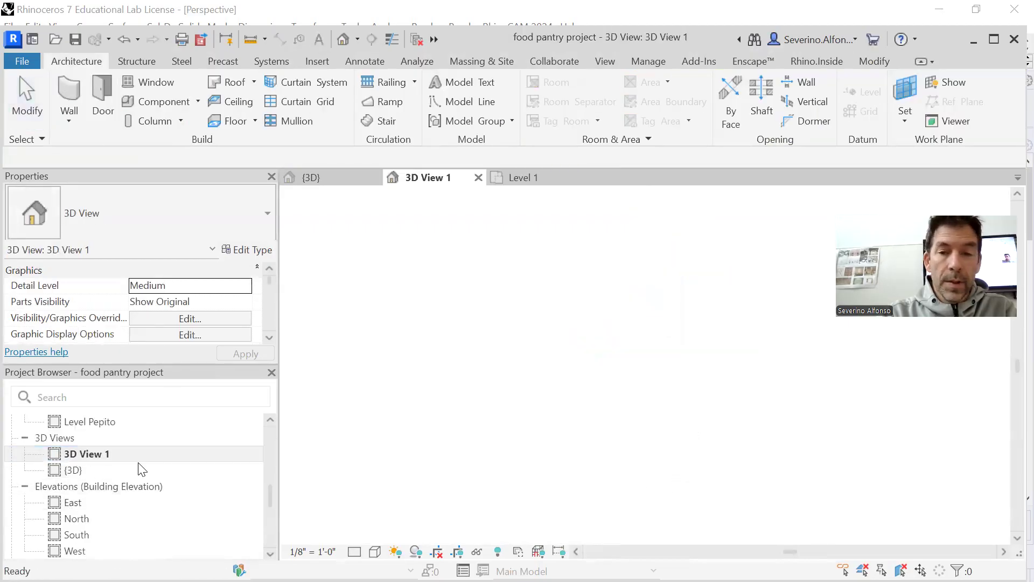
{"action": "left_click", "coordinate": [595, 402]}
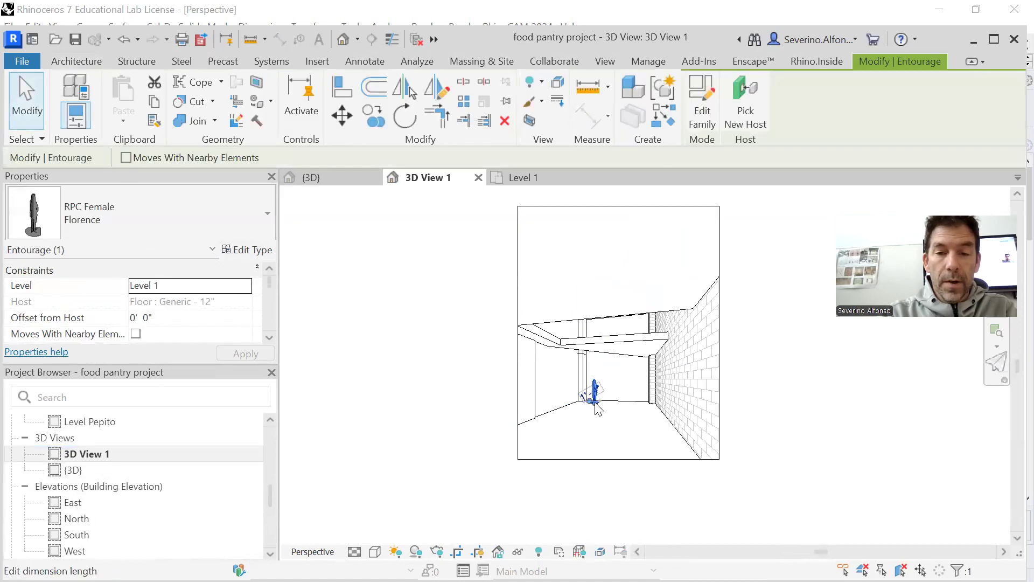
{"action": "left_click", "coordinate": [757, 453]}
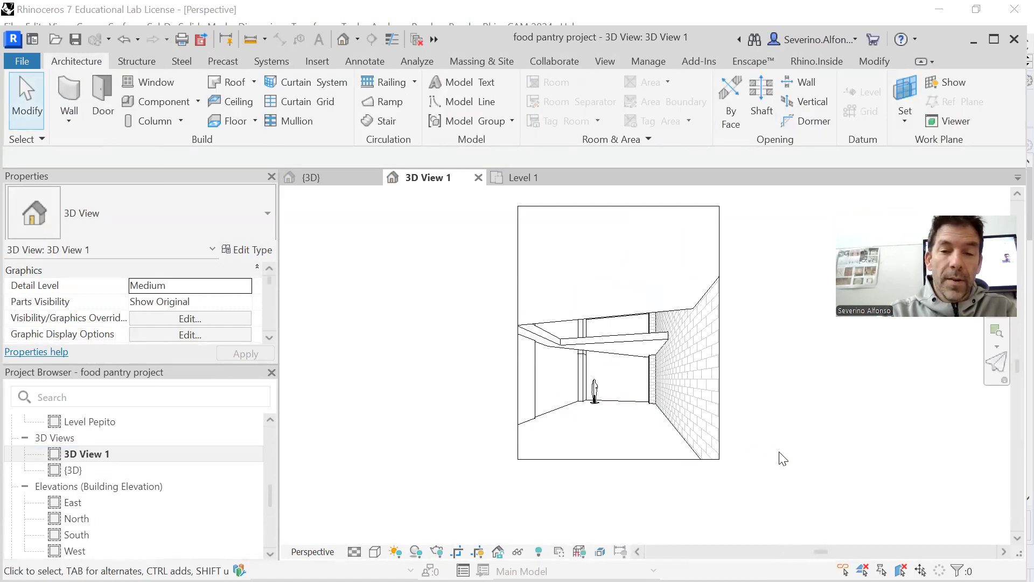
{"action": "scroll", "coordinate": [573, 427], "scroll_direction": "up", "scroll_amount": 6}
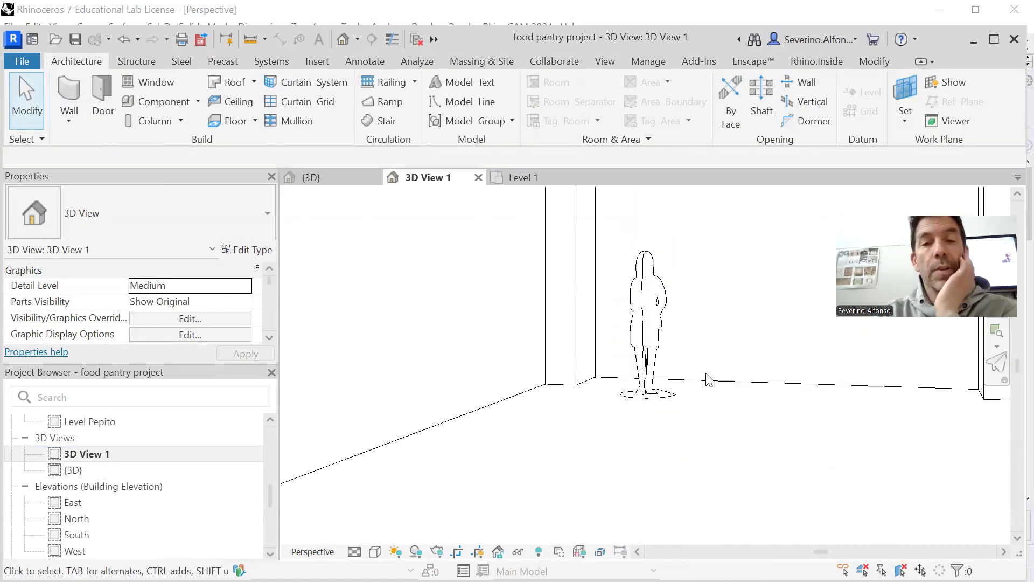
{"action": "scroll", "coordinate": [609, 446], "scroll_direction": "down", "scroll_amount": 2}
{"action": "middle_click_drag", "start_coordinate": [621, 469], "coordinate": [603, 467]}
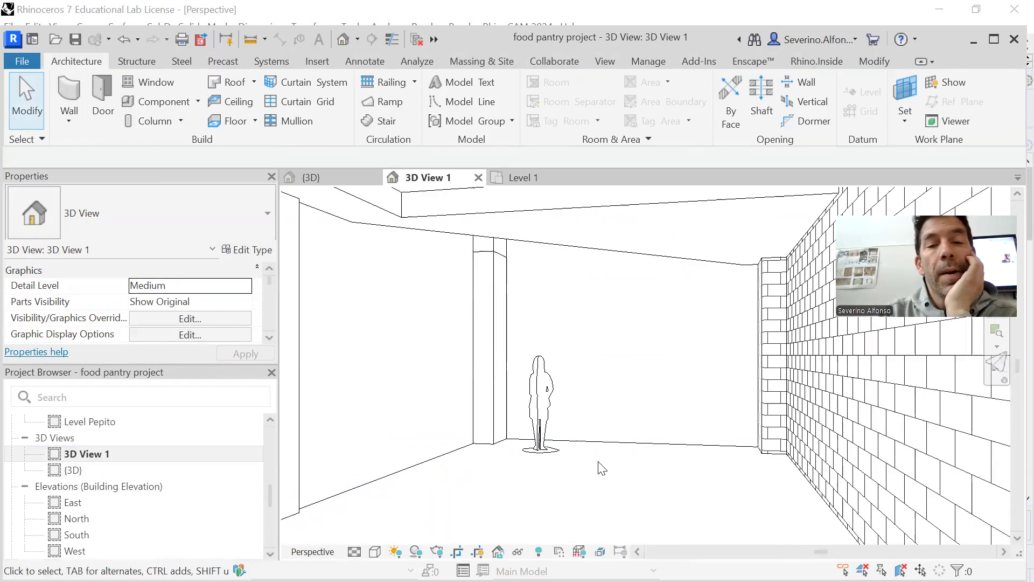
{"action": "scroll", "coordinate": [553, 425], "scroll_direction": "up", "scroll_amount": 4}
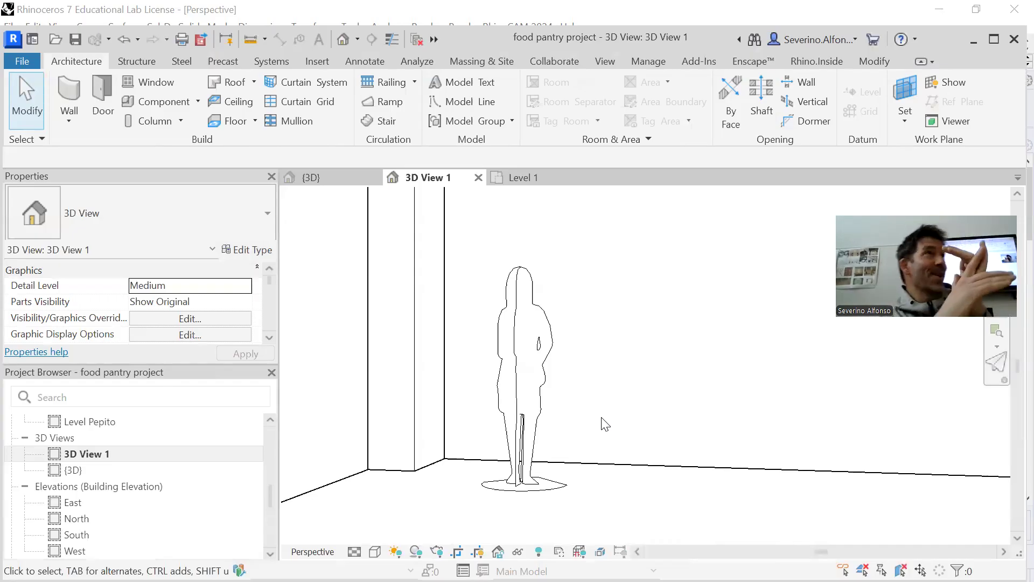
{"action": "scroll", "coordinate": [603, 423], "scroll_direction": "down", "scroll_amount": 2}
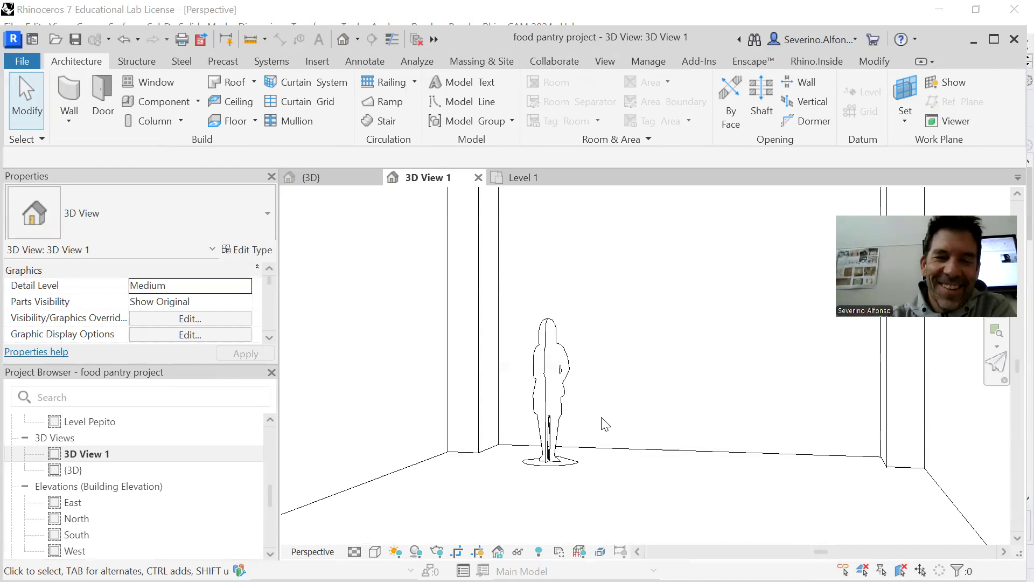
Set 3D View 1 to the Realistic visual style and slightly reposition its camera around the figure with the steering wheel.
{"action": "left_click", "coordinate": [375, 552]}
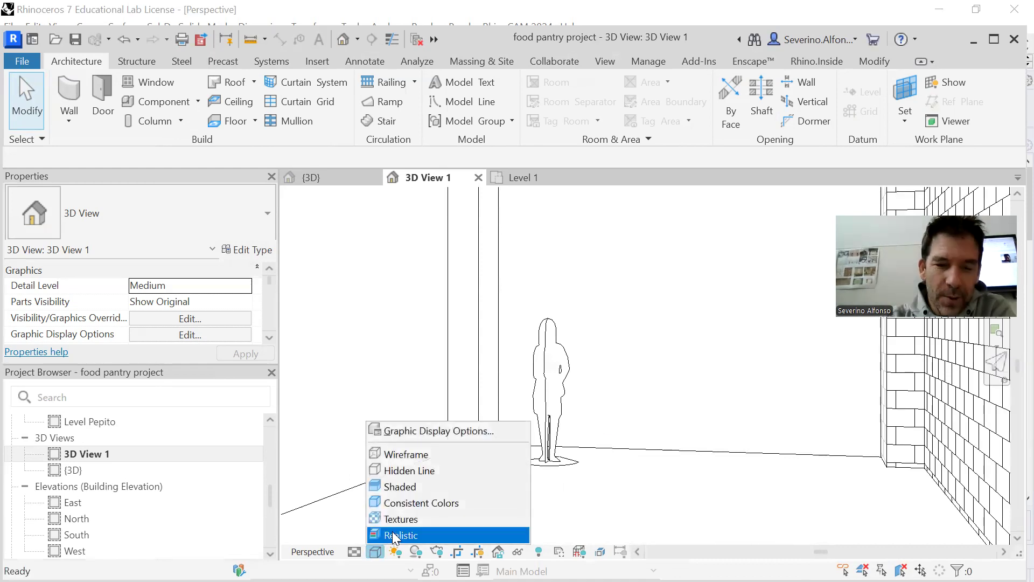
{"action": "left_click", "coordinate": [393, 535]}
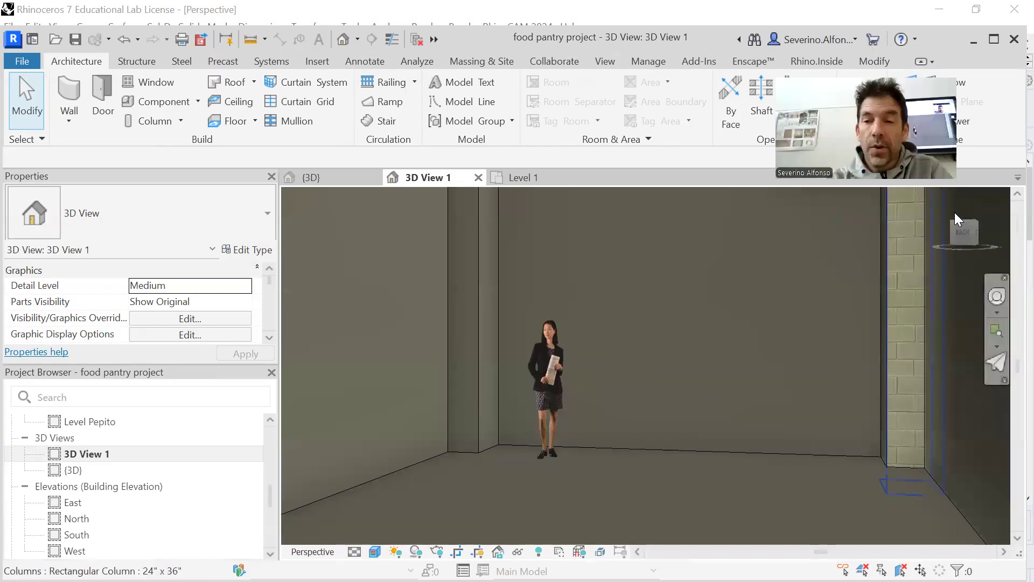
{"action": "key", "text": "shift+w"}
{"action": "mouse_move", "coordinate": [694, 324]}
{"action": "left_mouse_down"}
{"action": "mouse_move", "coordinate": [661, 325]}
{"action": "mouse_move", "coordinate": [689, 320]}
{"action": "left_mouse_up"}
{"action": "left_click_drag", "start_coordinate": [722, 351], "coordinate": [750, 346]}
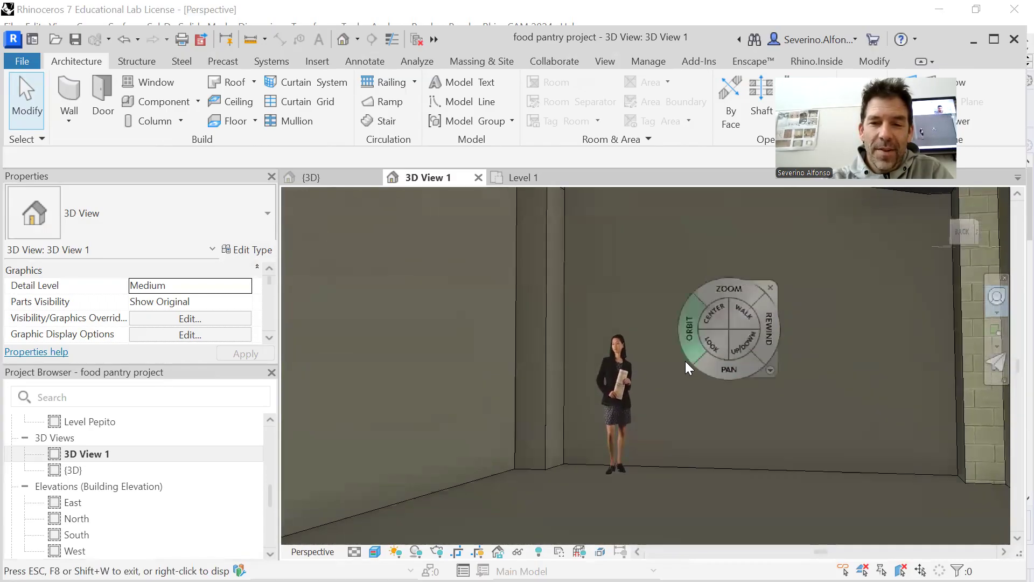
{"action": "left_click", "coordinate": [731, 309]}
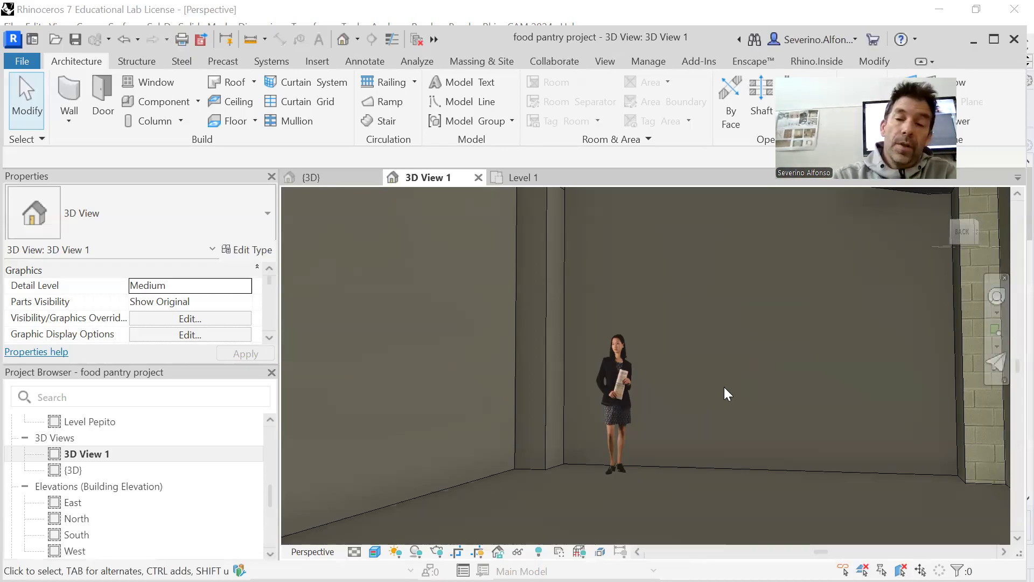
Set 3D View 1 to the Hidden Line visual style and review the figure within the whole interior.
{"action": "left_click", "coordinate": [375, 551]}
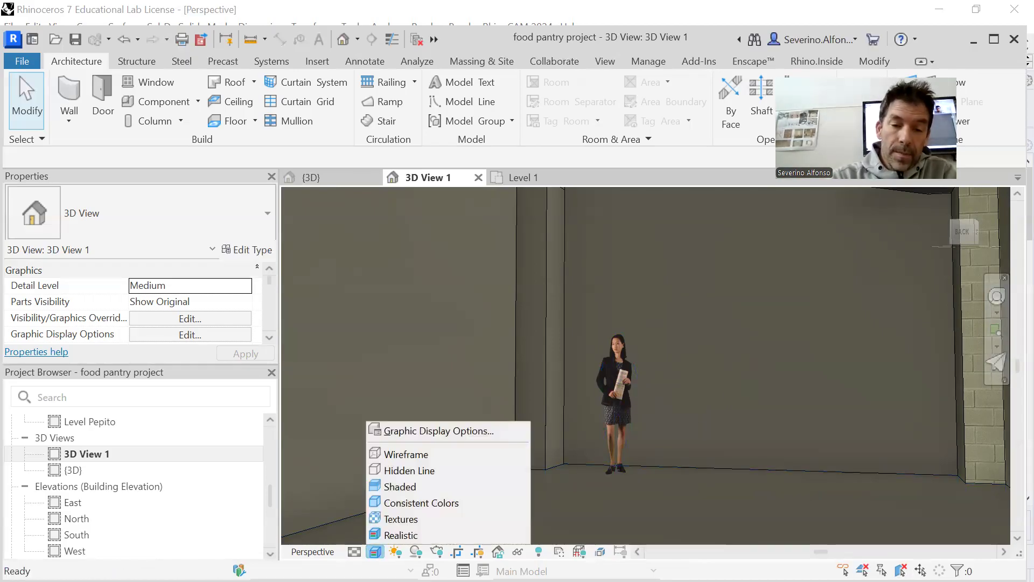
{"action": "left_click", "coordinate": [409, 470]}
{"action": "scroll", "coordinate": [636, 453], "scroll_direction": "down", "scroll_amount": 5}
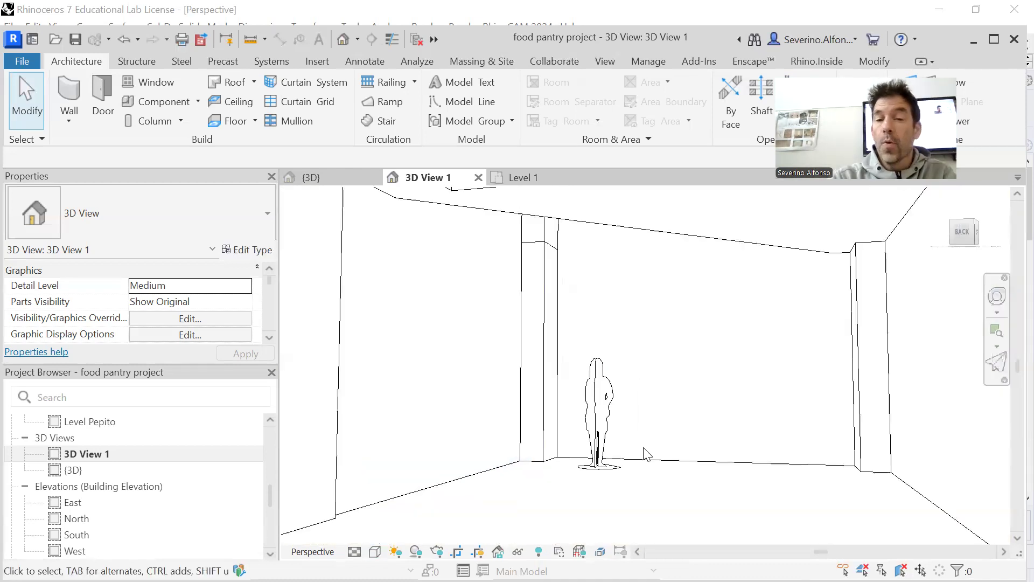
{"action": "middle_click_drag", "start_coordinate": [910, 475], "coordinate": [830, 474]}
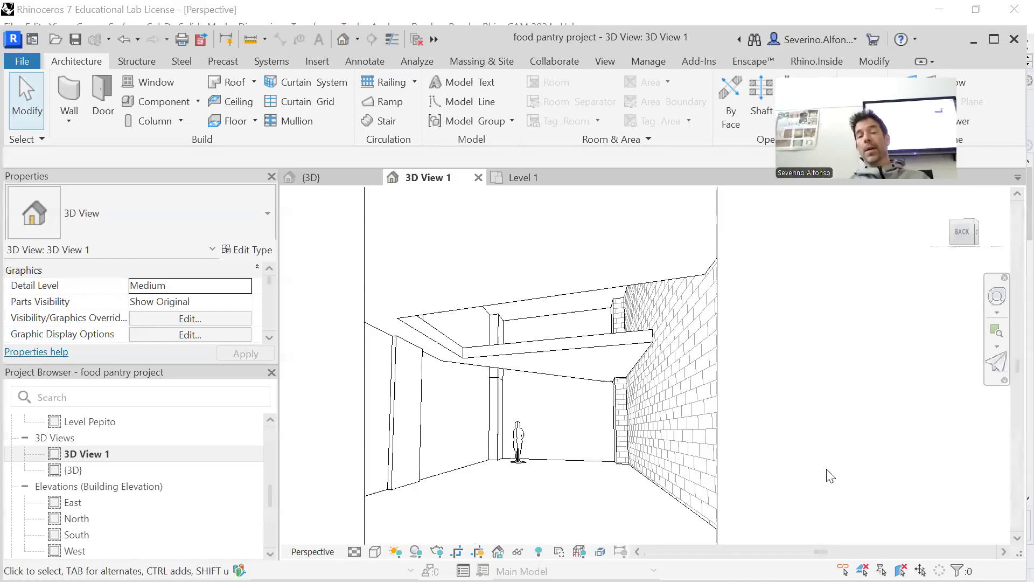
{"action": "scroll", "coordinate": [566, 457], "scroll_direction": "up", "scroll_amount": 5}
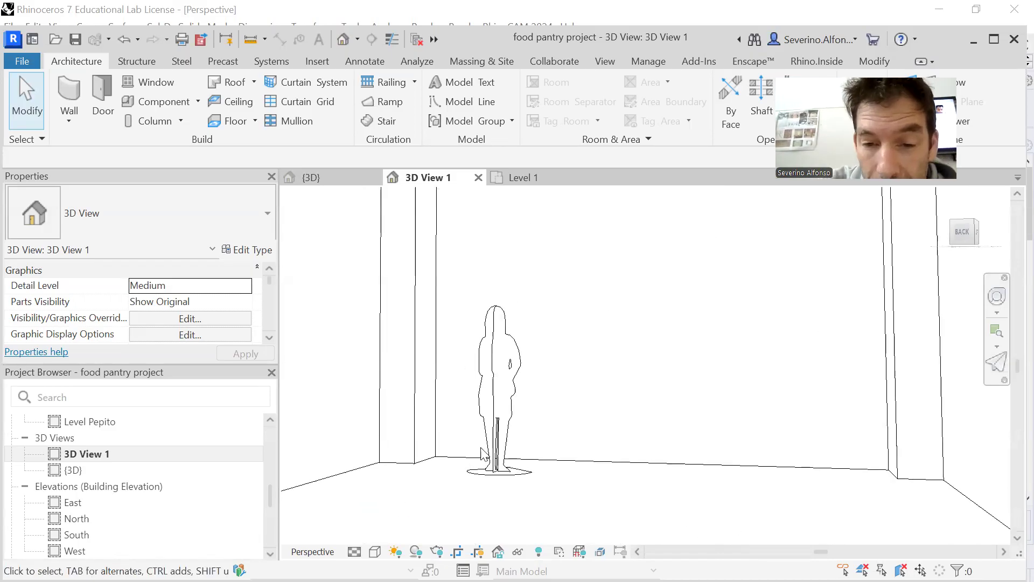
{"action": "scroll", "coordinate": [596, 410], "scroll_direction": "down", "scroll_amount": 5}
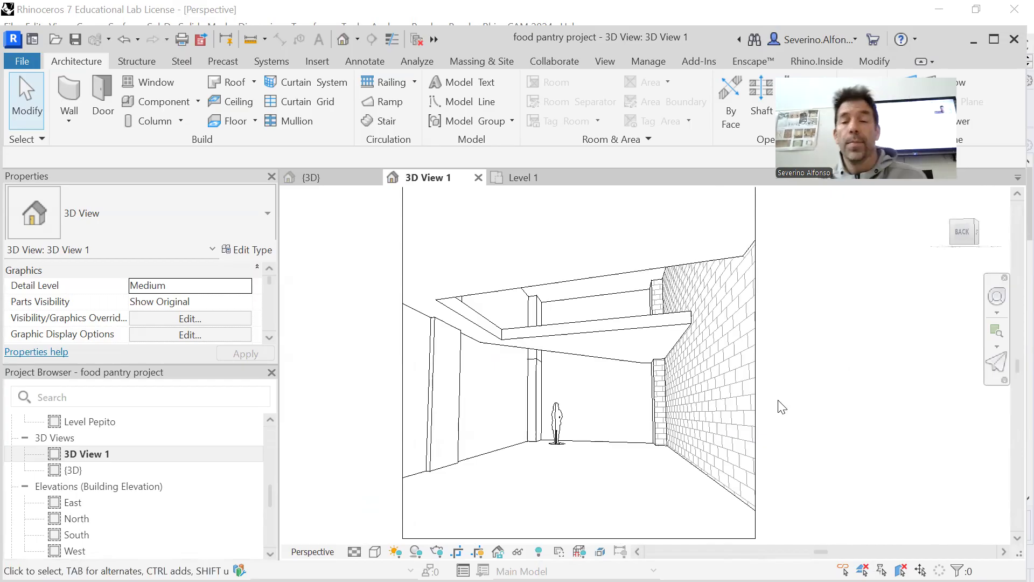
Re-aim the perspective camera with the steering wheel, using Look and Orbit to reframe the mezzanine, brick wall and figure.
{"action": "left_click", "coordinate": [996, 298]}
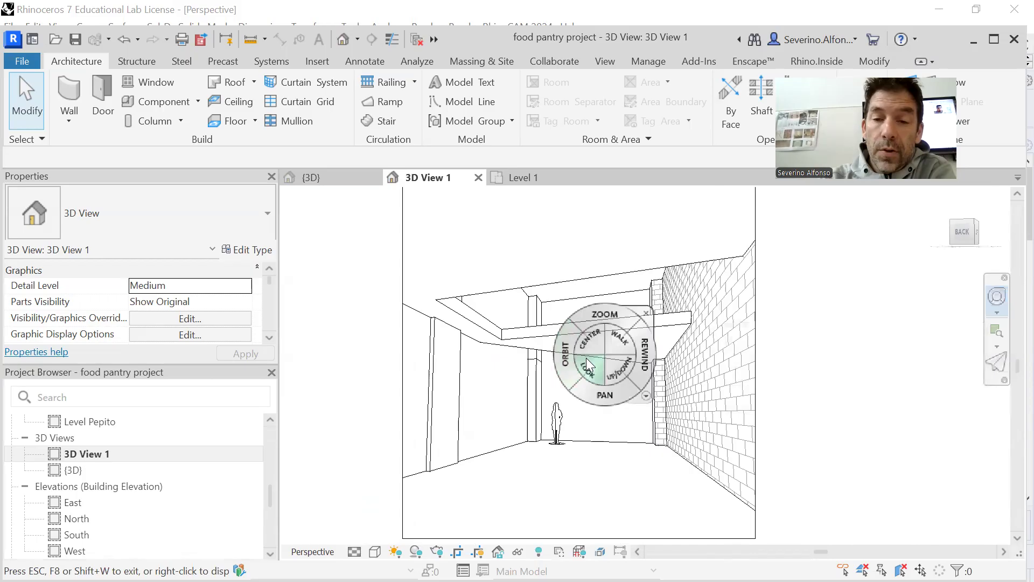
{"action": "left_click_drag", "start_coordinate": [588, 372], "coordinate": [607, 410]}
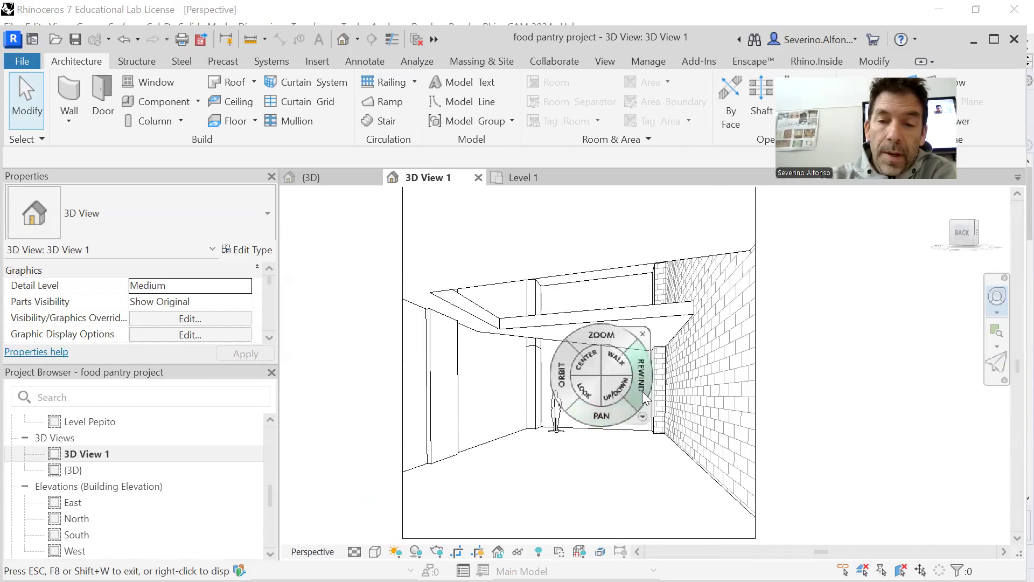
{"action": "left_click_drag", "start_coordinate": [622, 342], "coordinate": [614, 341]}
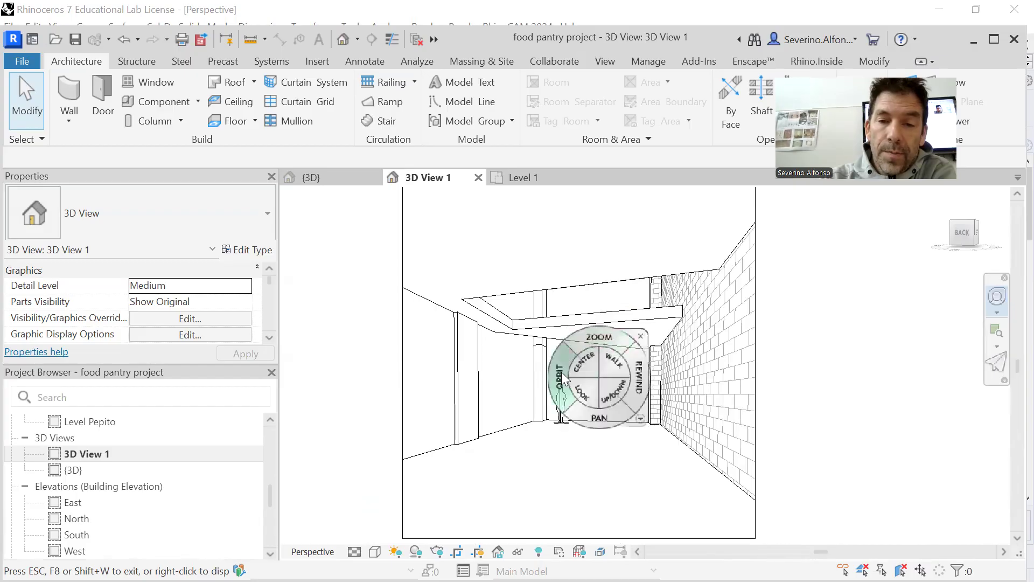
{"action": "left_click_drag", "start_coordinate": [563, 374], "coordinate": [561, 373]}
{"action": "left_click", "coordinate": [641, 336]}
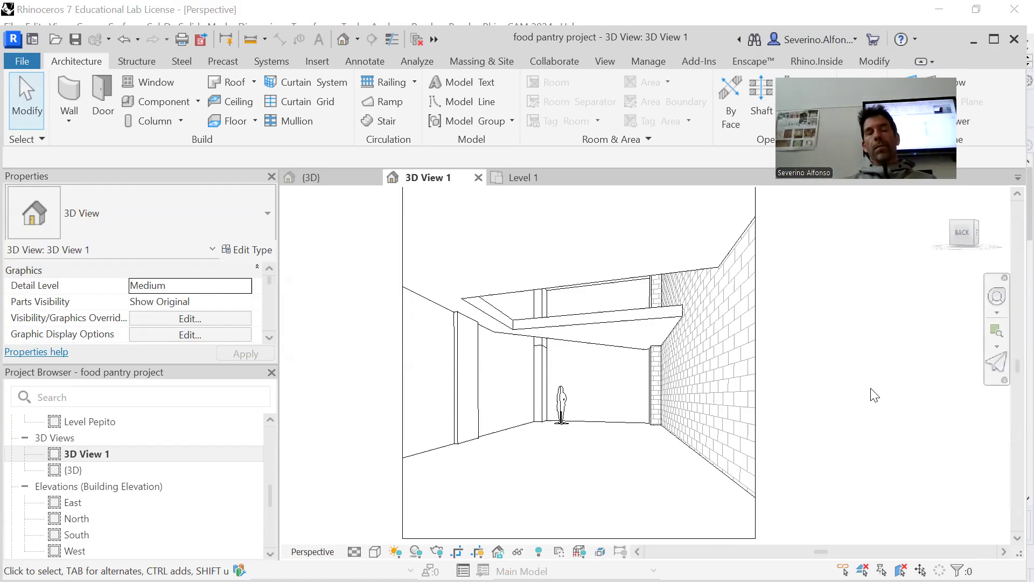
Open the Level 1 and Level 2 floor plans and examine the Level 2 floor outline and curved partitions.
{"action": "scroll", "coordinate": [108, 457], "scroll_direction": "up", "scroll_amount": 3}
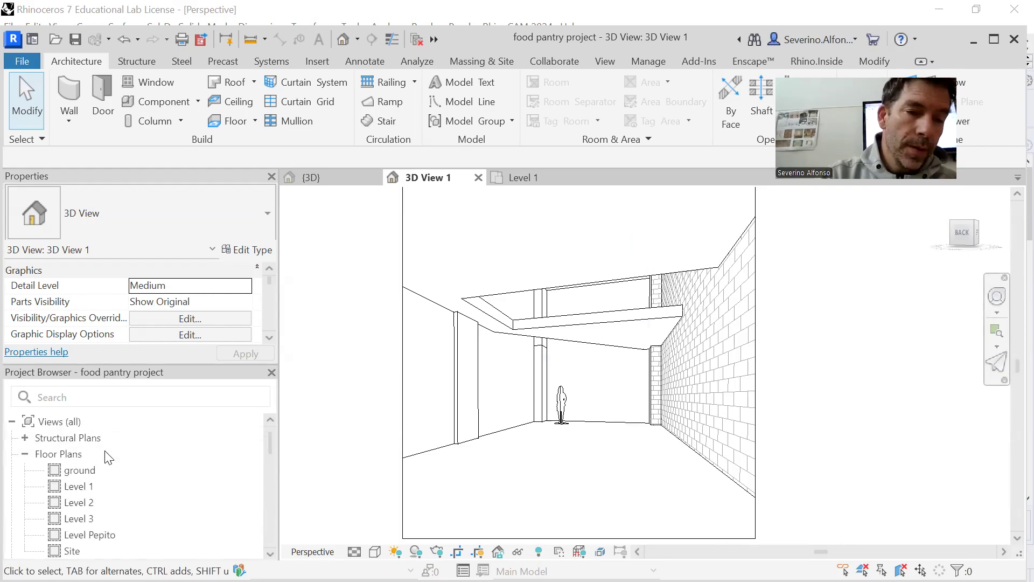
{"action": "left_click", "coordinate": [85, 487]}
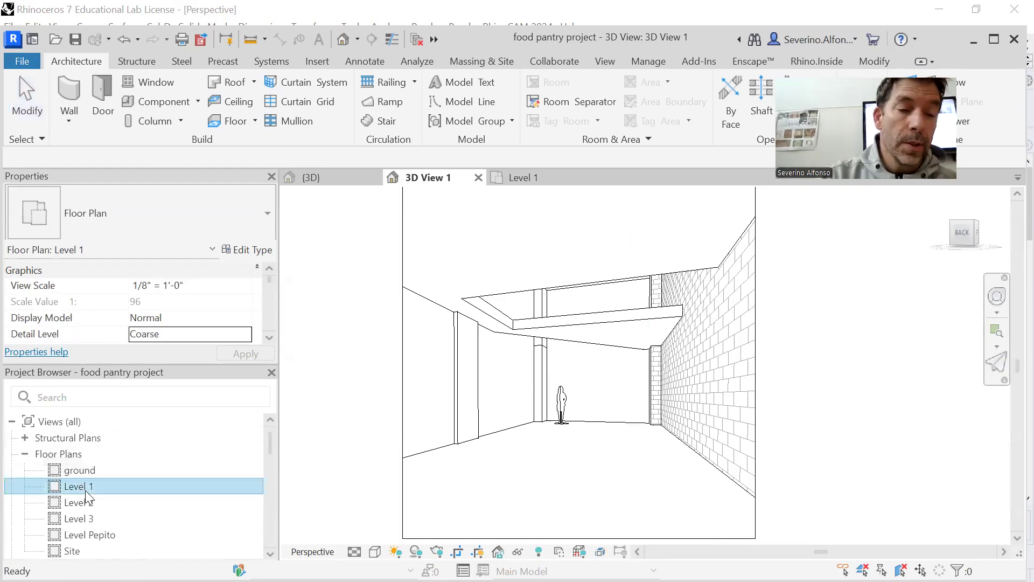
{"action": "double_click", "coordinate": [86, 490]}
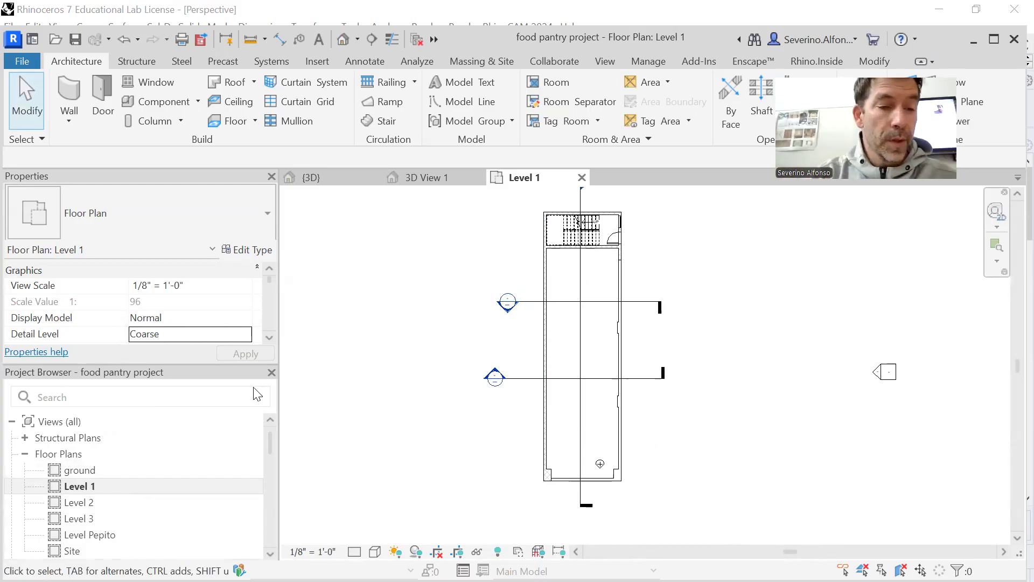
{"action": "double_click", "coordinate": [78, 502]}
{"action": "scroll", "coordinate": [625, 431], "scroll_direction": "up", "scroll_amount": 3}
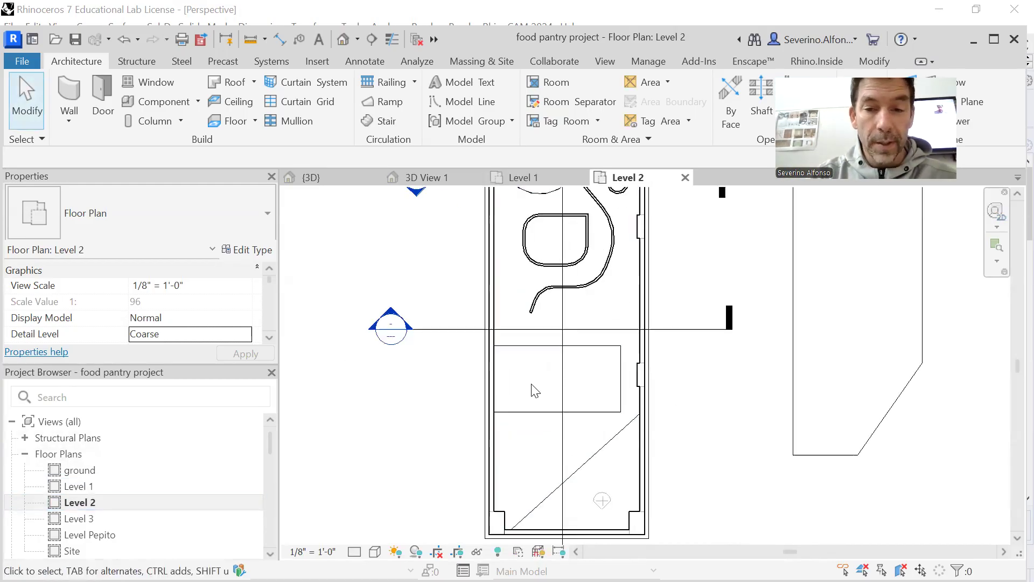
In the Level 1 floor plan, set the underlay range's base level to Level 2.
{"action": "double_click", "coordinate": [75, 486]}
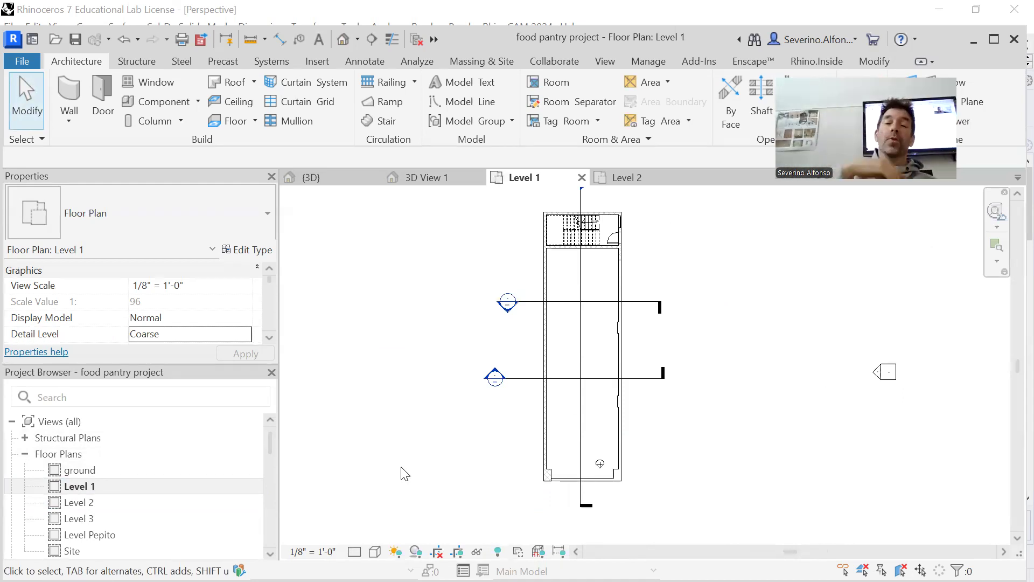
{"action": "scroll", "coordinate": [270, 310], "scroll_direction": "down", "scroll_amount": 2}
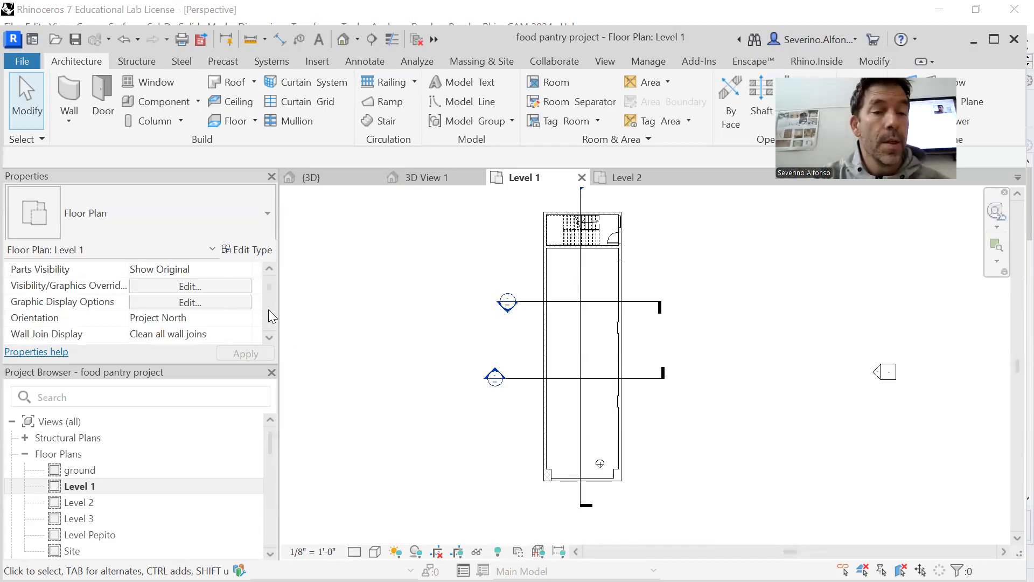
{"action": "scroll", "coordinate": [270, 310], "scroll_direction": "down", "scroll_amount": 2}
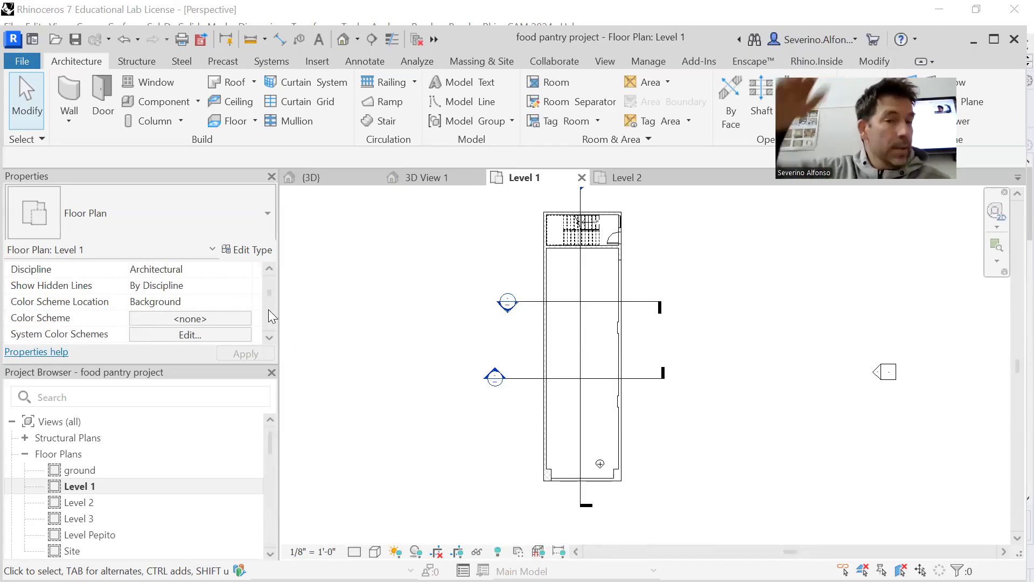
{"action": "scroll", "coordinate": [269, 318], "scroll_direction": "down", "scroll_amount": 2}
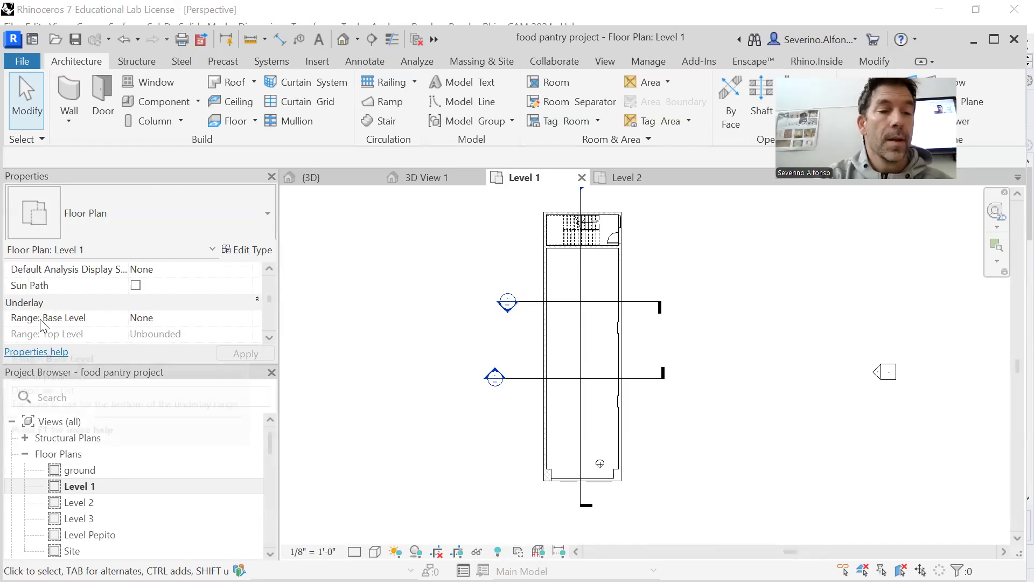
{"action": "left_click", "coordinate": [248, 318]}
{"action": "left_click", "coordinate": [246, 318]}
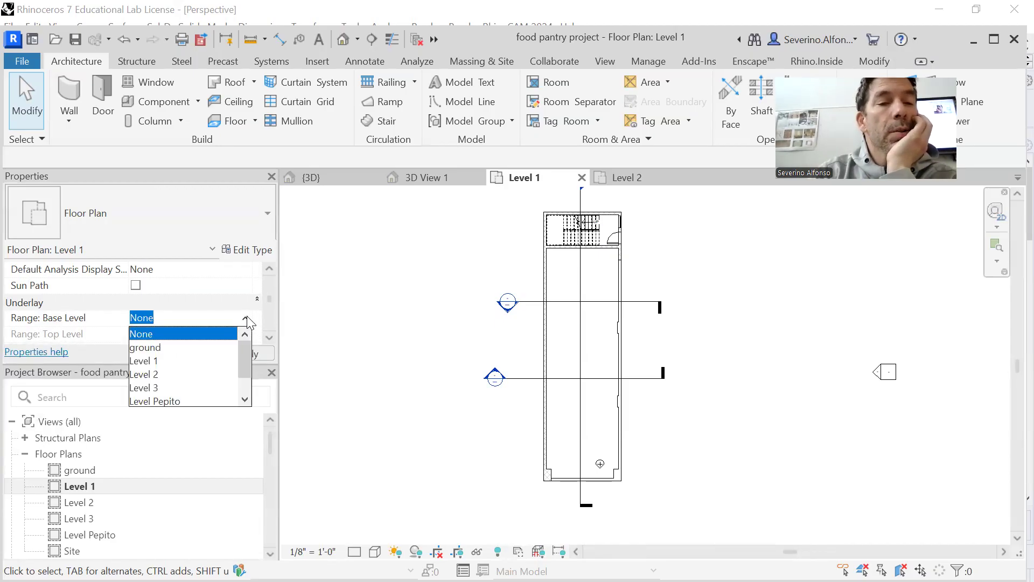
{"action": "left_click", "coordinate": [153, 376]}
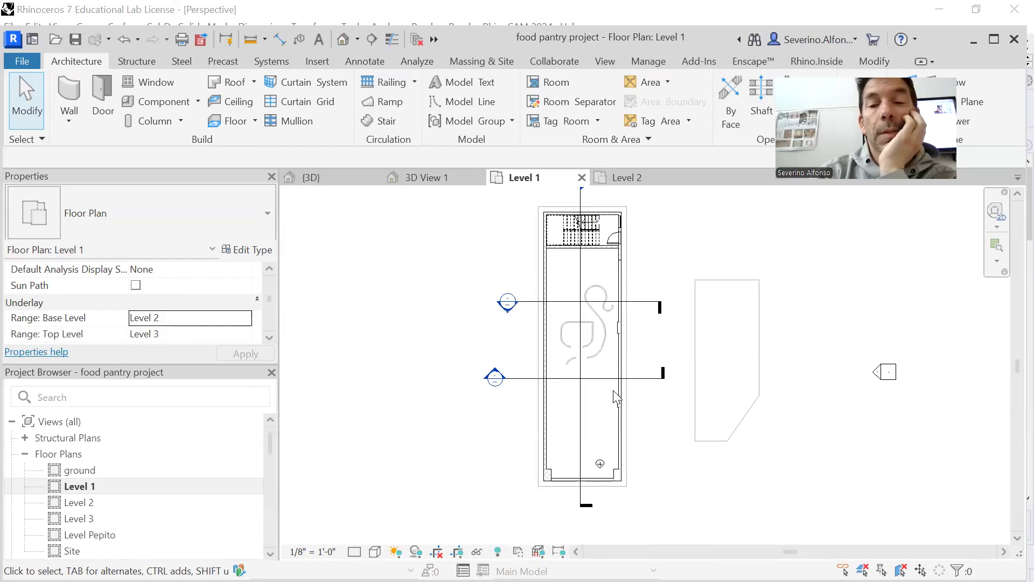
Try Unbounded and Level 4 as the Level 1 underlay range's top level, and return it to Level 3.
{"action": "scroll", "coordinate": [617, 399], "scroll_direction": "up", "scroll_amount": 3}
{"action": "scroll", "coordinate": [589, 381], "scroll_direction": "down", "scroll_amount": 1}
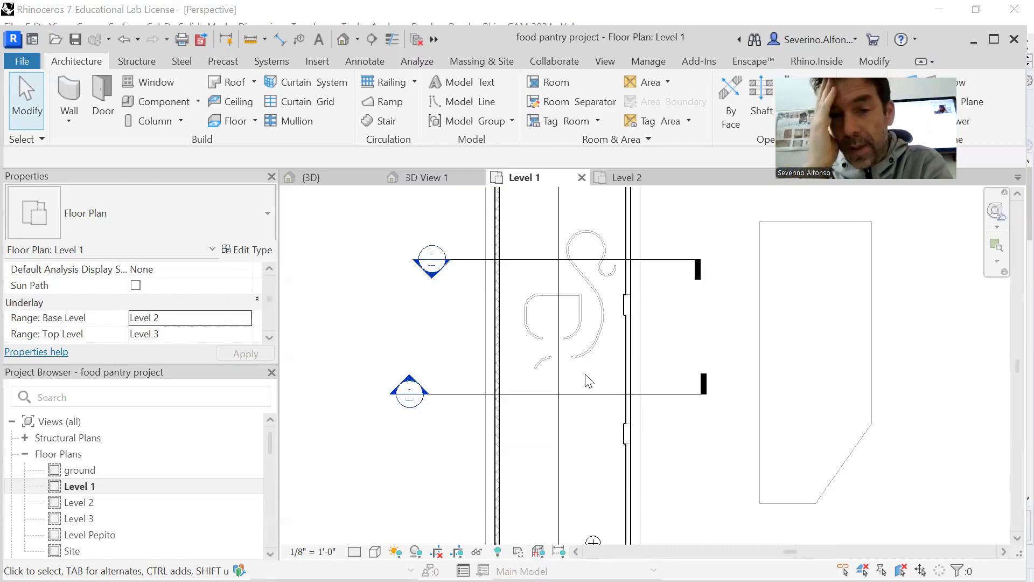
{"action": "scroll", "coordinate": [744, 423], "scroll_direction": "down", "scroll_amount": 2}
{"action": "middle_click_drag", "start_coordinate": [698, 426], "coordinate": [639, 399]}
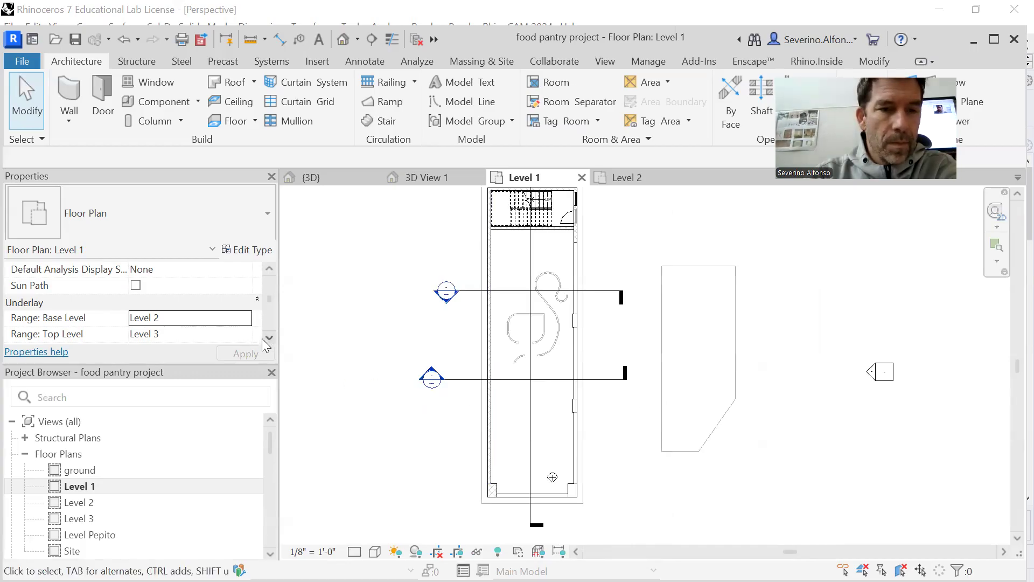
{"action": "left_click", "coordinate": [171, 334]}
{"action": "left_click", "coordinate": [171, 334]}
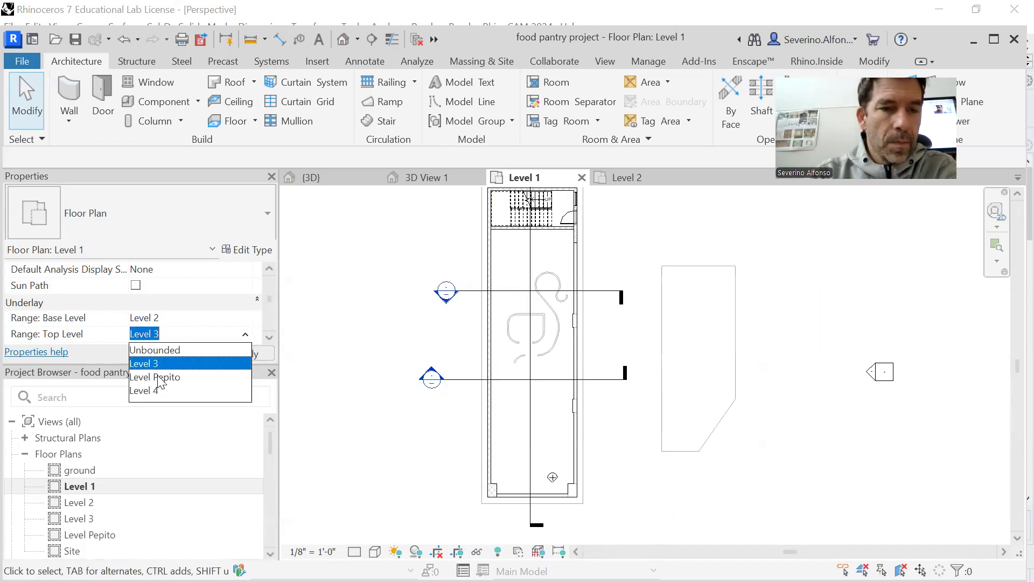
{"action": "left_click", "coordinate": [158, 349]}
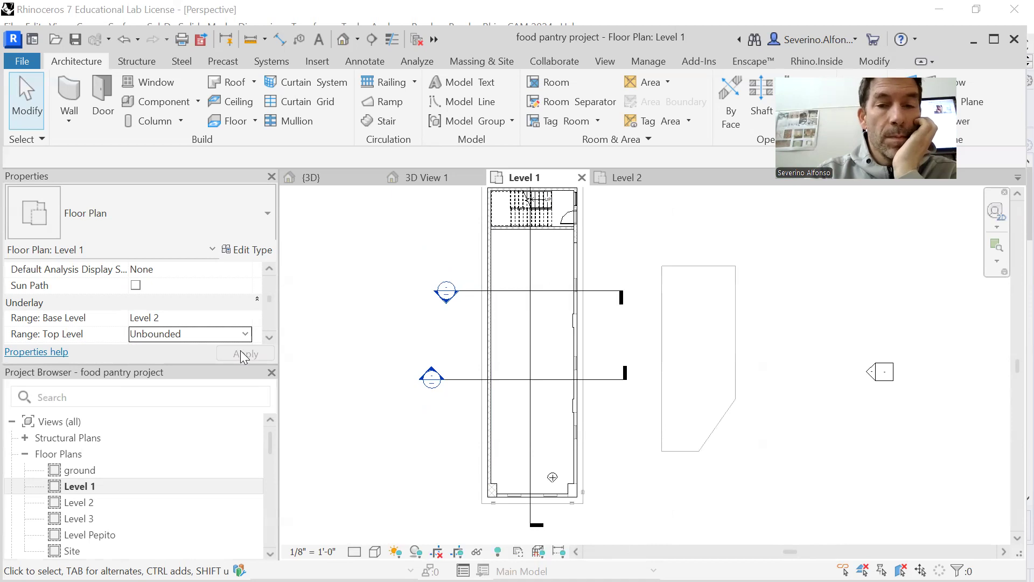
{"action": "left_click", "coordinate": [241, 335]}
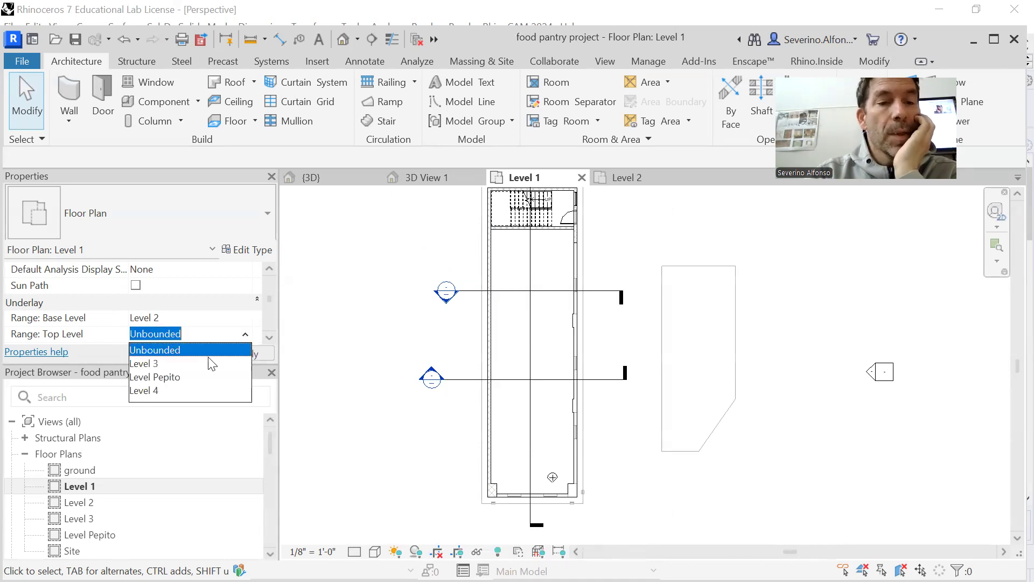
{"action": "left_click", "coordinate": [153, 390]}
{"action": "left_click", "coordinate": [245, 334]}
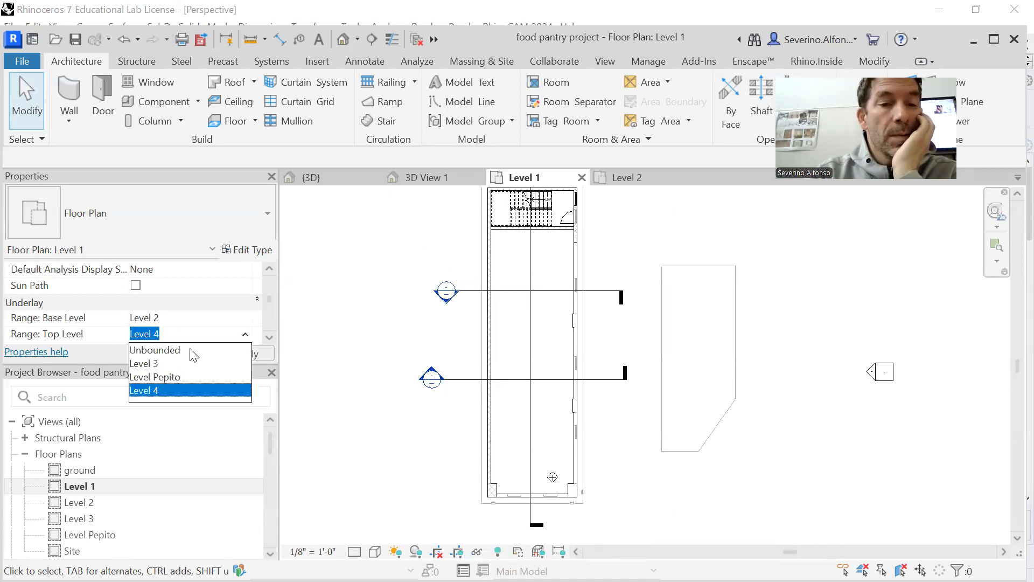
{"action": "left_click", "coordinate": [159, 364]}
{"action": "left_click", "coordinate": [237, 356]}
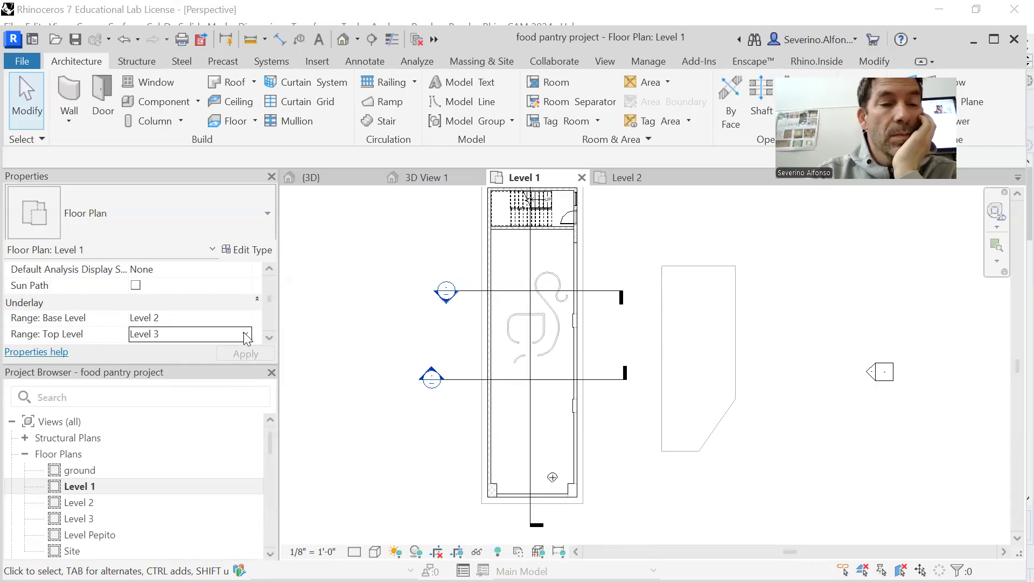
Set the Level 1 plan's underlay orientation to Look up and check the floor outlines around the rectangle and diagonal edge.
{"action": "scroll", "coordinate": [269, 334], "scroll_direction": "down", "scroll_amount": 1}
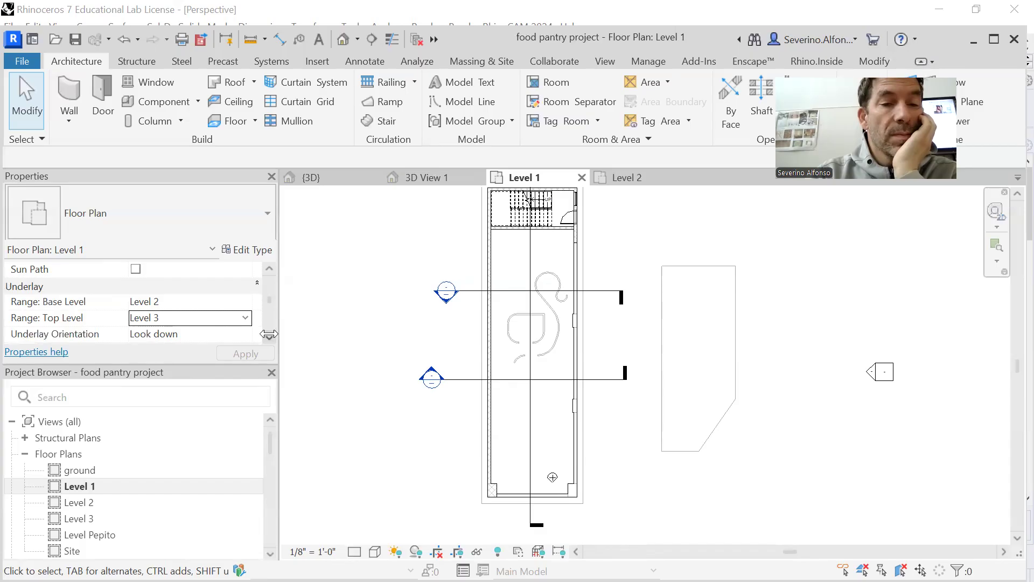
{"action": "left_click", "coordinate": [245, 333]}
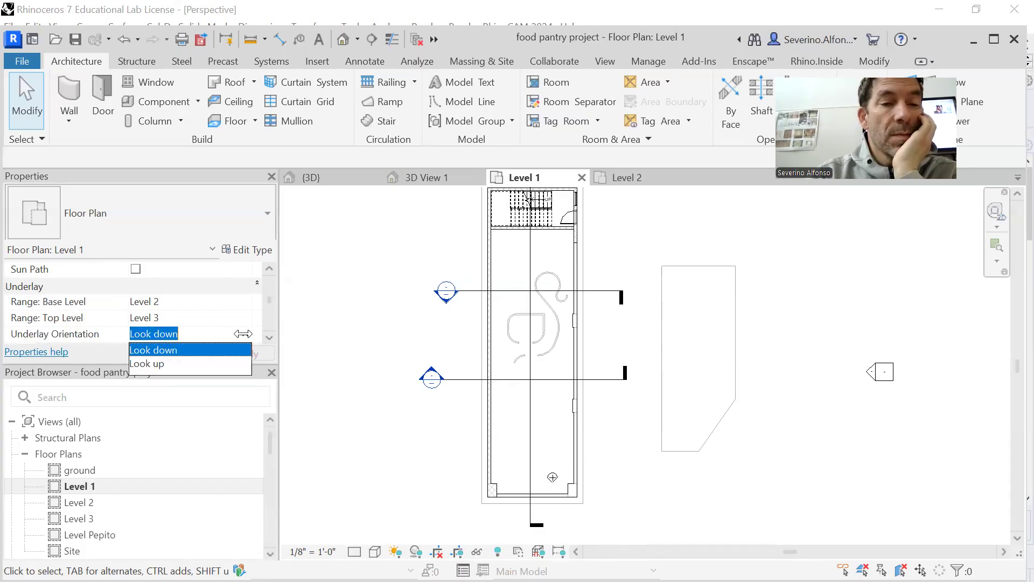
{"action": "left_click", "coordinate": [244, 351]}
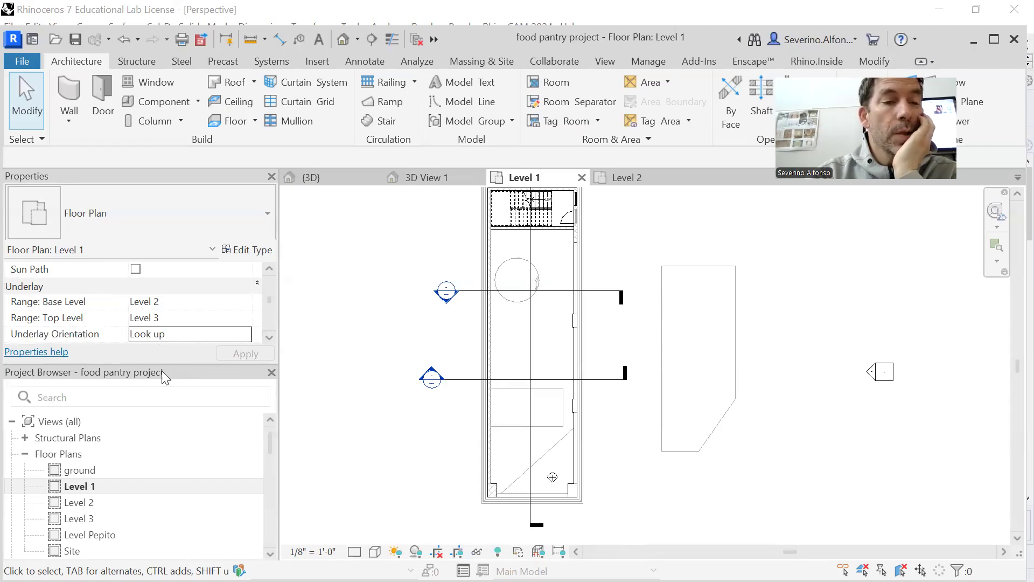
{"action": "scroll", "coordinate": [566, 446], "scroll_direction": "up", "scroll_amount": 2}
{"action": "scroll", "coordinate": [565, 452], "scroll_direction": "up", "scroll_amount": 3}
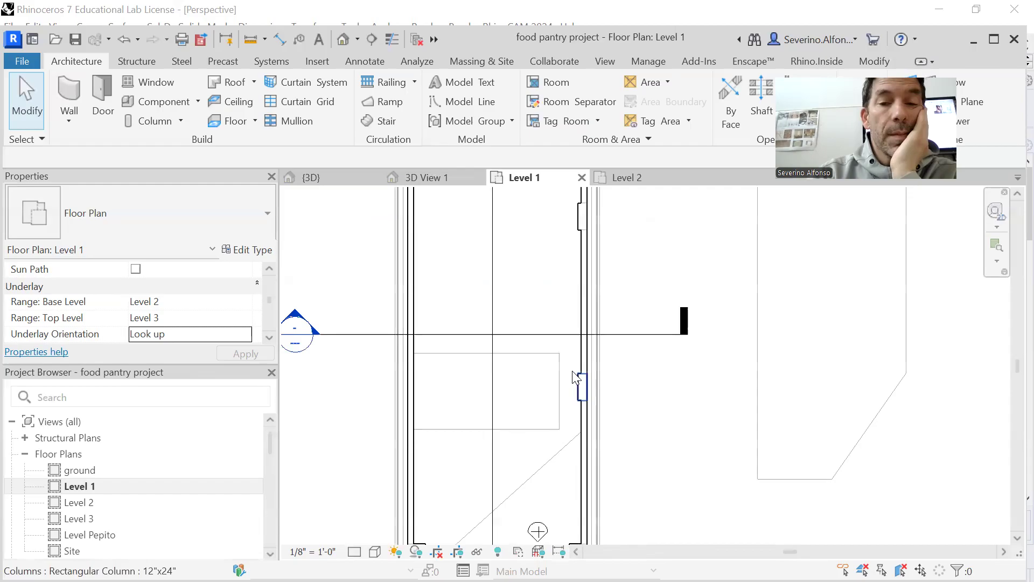
{"action": "scroll", "coordinate": [575, 377], "scroll_direction": "up", "scroll_amount": 1}
{"action": "scroll", "coordinate": [468, 356], "scroll_direction": "down", "scroll_amount": 1}
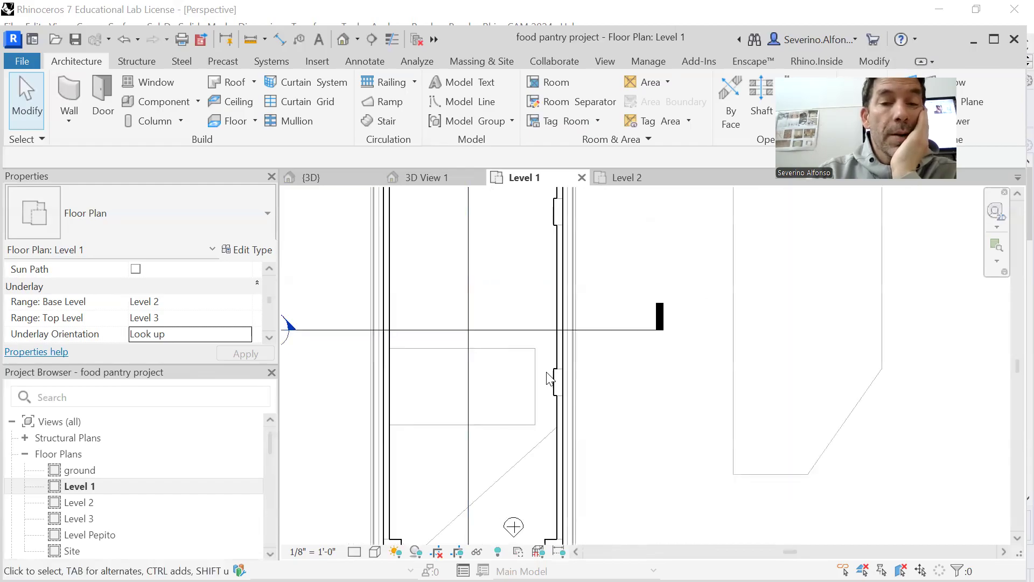
{"action": "scroll", "coordinate": [548, 379], "scroll_direction": "down", "scroll_amount": 2}
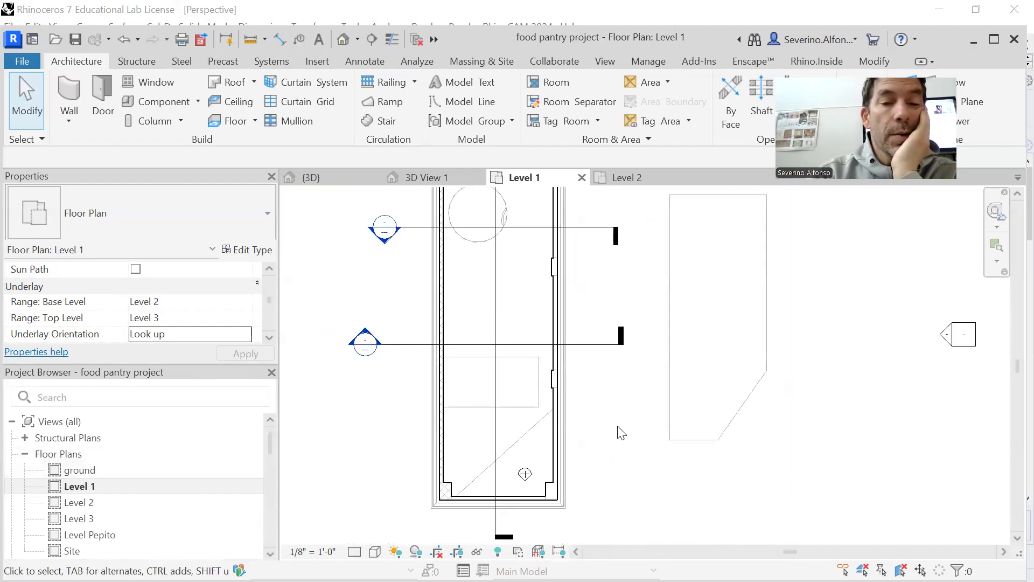
Start a new component stair of type 7" max riser 11" tread with an actual run width of 4' 0".
{"action": "left_click", "coordinate": [397, 129]}
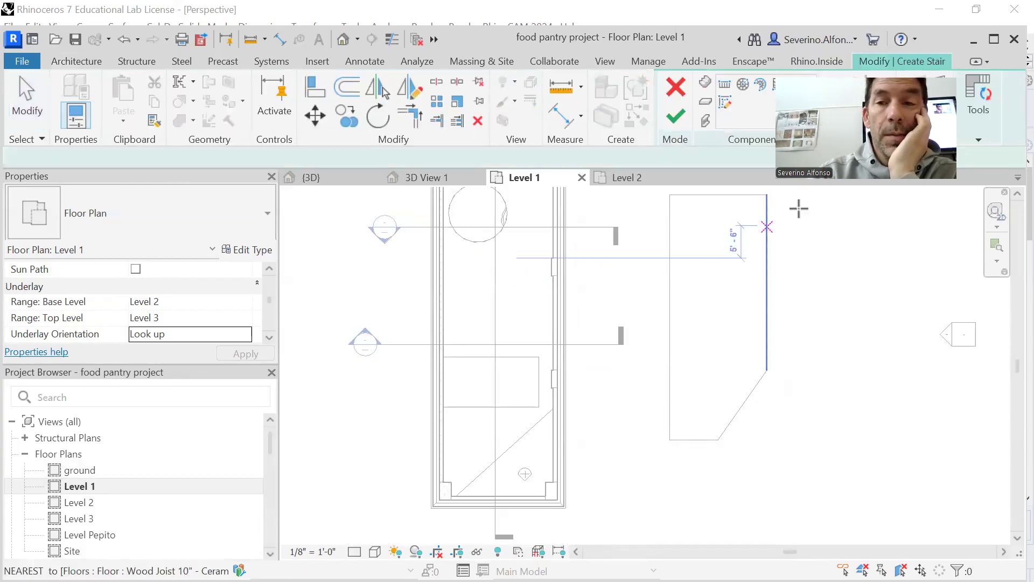
{"action": "left_click", "coordinate": [710, 81]}
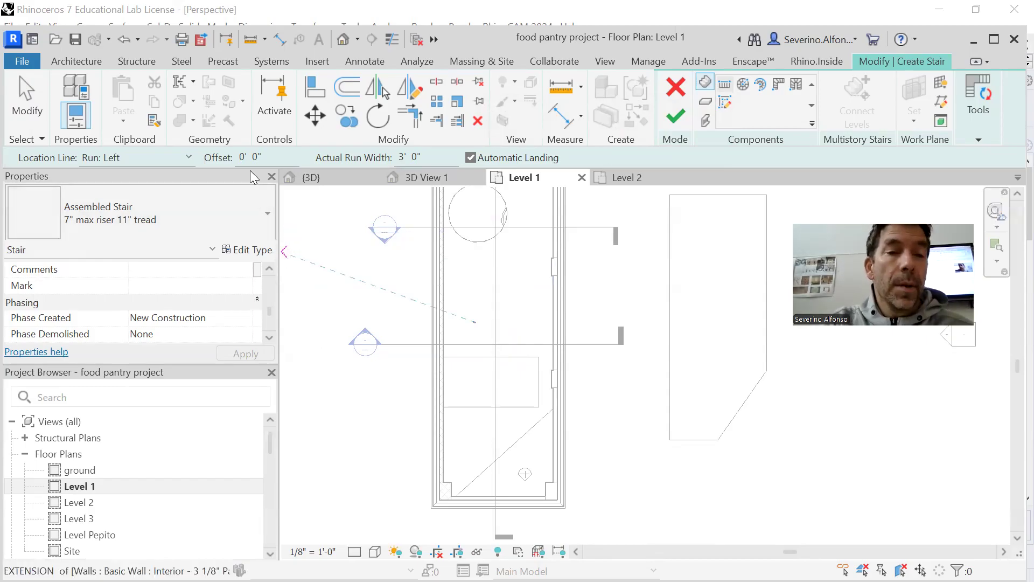
{"action": "double_click", "coordinate": [403, 156]}
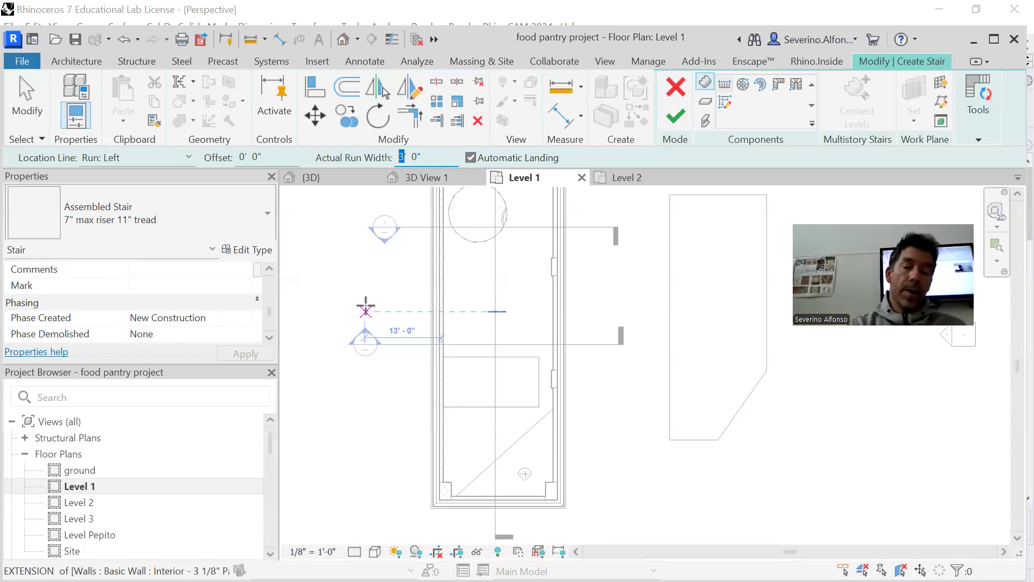
{"action": "type", "text": "4"}
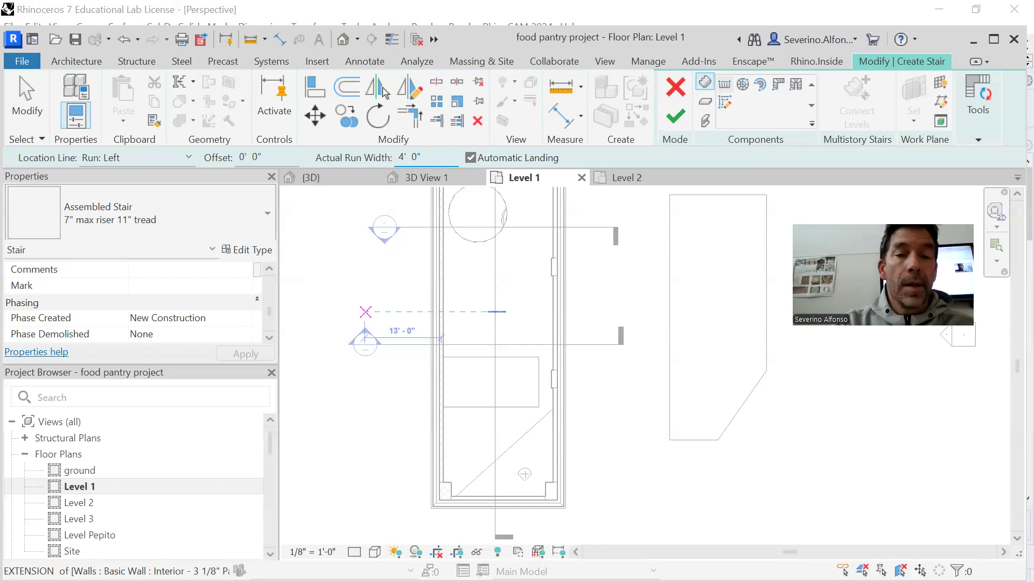
{"action": "mouse_move", "coordinate": [605, 434]}
{"action": "middle_mouse_down"}
{"action": "mouse_move", "coordinate": [624, 425]}
{"action": "mouse_move", "coordinate": [610, 430]}
{"action": "middle_mouse_up"}
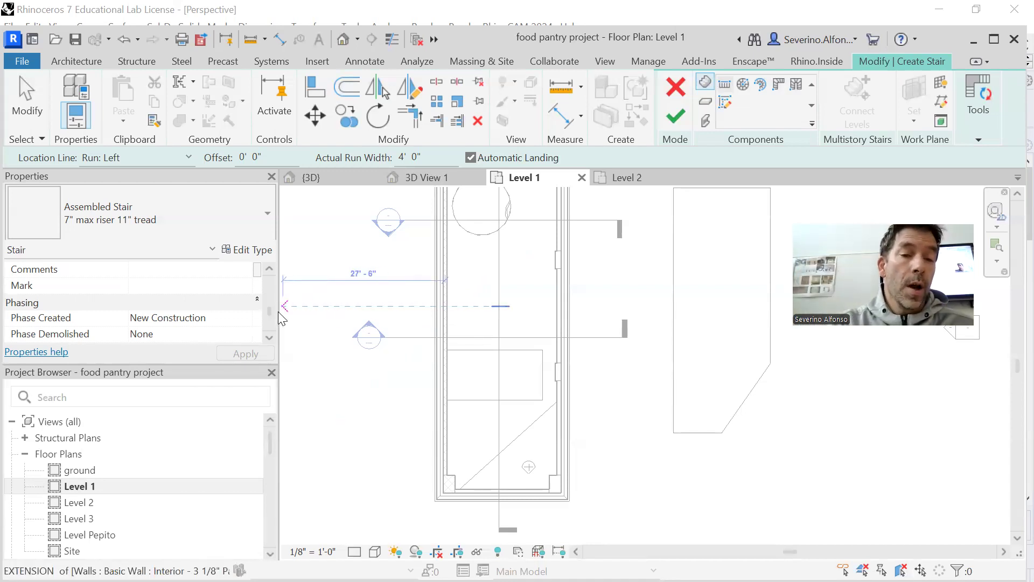
{"action": "left_click_drag", "start_coordinate": [269, 311], "coordinate": [269, 296]}
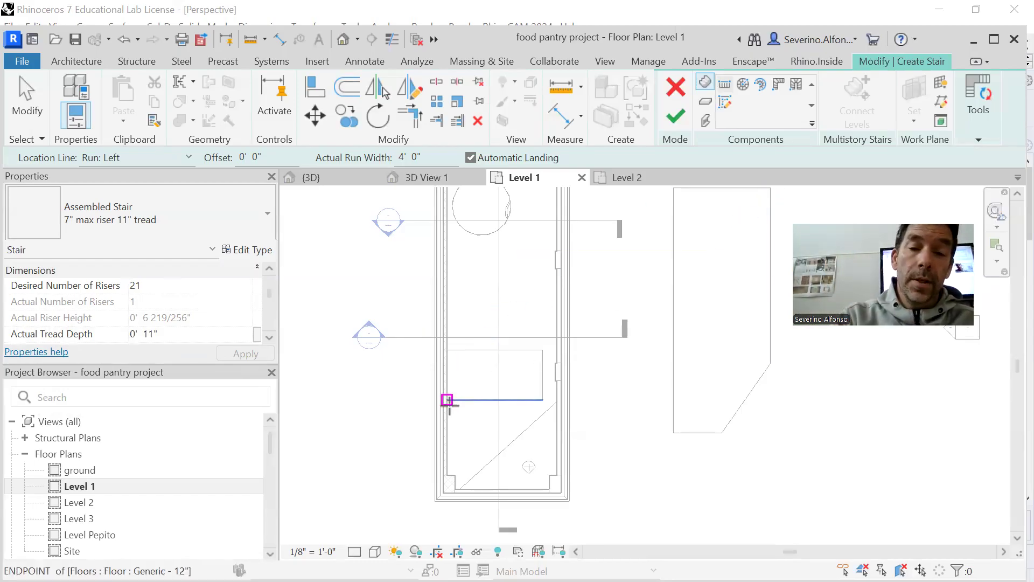
{"action": "scroll", "coordinate": [447, 400], "scroll_direction": "up", "scroll_amount": 4}
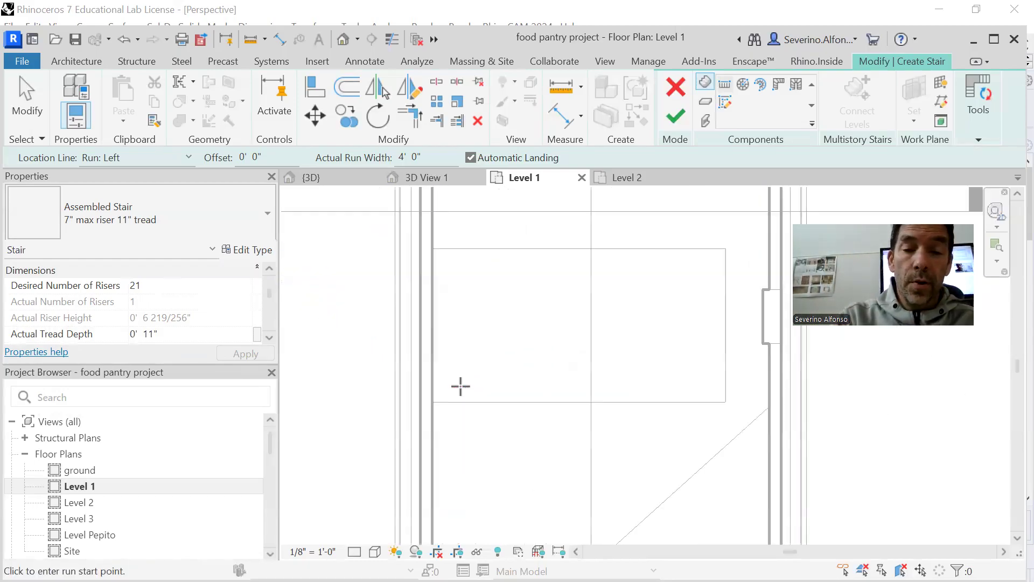
{"action": "left_click", "coordinate": [637, 281]}
{"action": "scroll", "coordinate": [570, 277], "scroll_direction": "down", "scroll_amount": 1}
{"action": "middle_click_drag", "start_coordinate": [571, 277], "coordinate": [566, 319]}
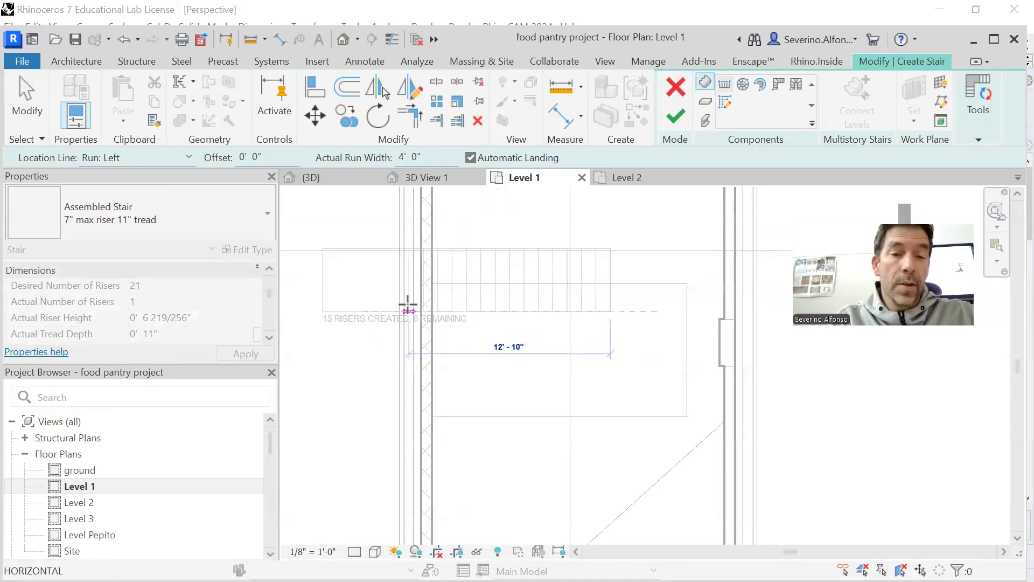
{"action": "scroll", "coordinate": [310, 319], "scroll_direction": "down", "scroll_amount": 2}
{"action": "middle_click_drag", "start_coordinate": [310, 319], "coordinate": [432, 319]}
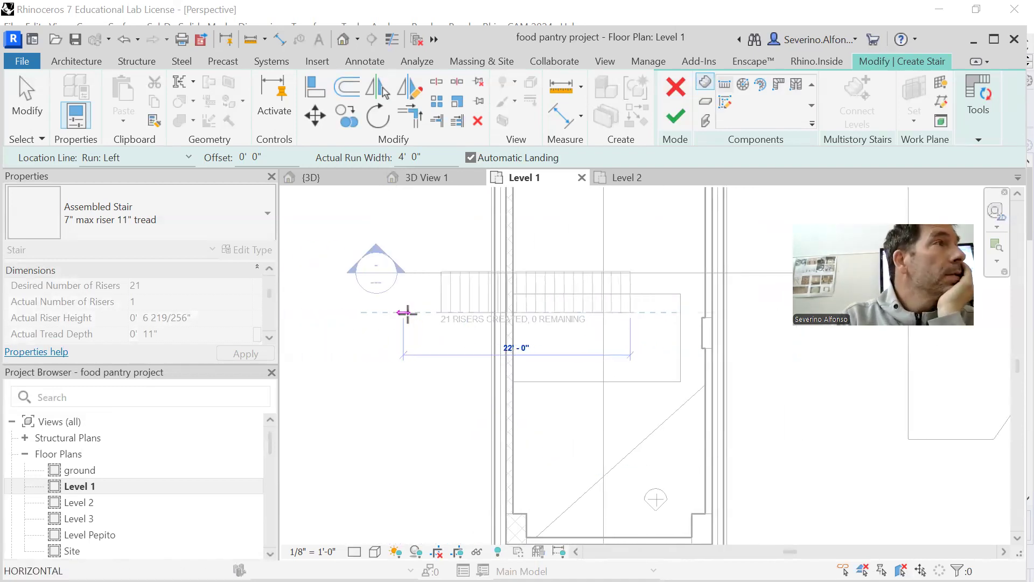
{"action": "key", "text": "Escape"}
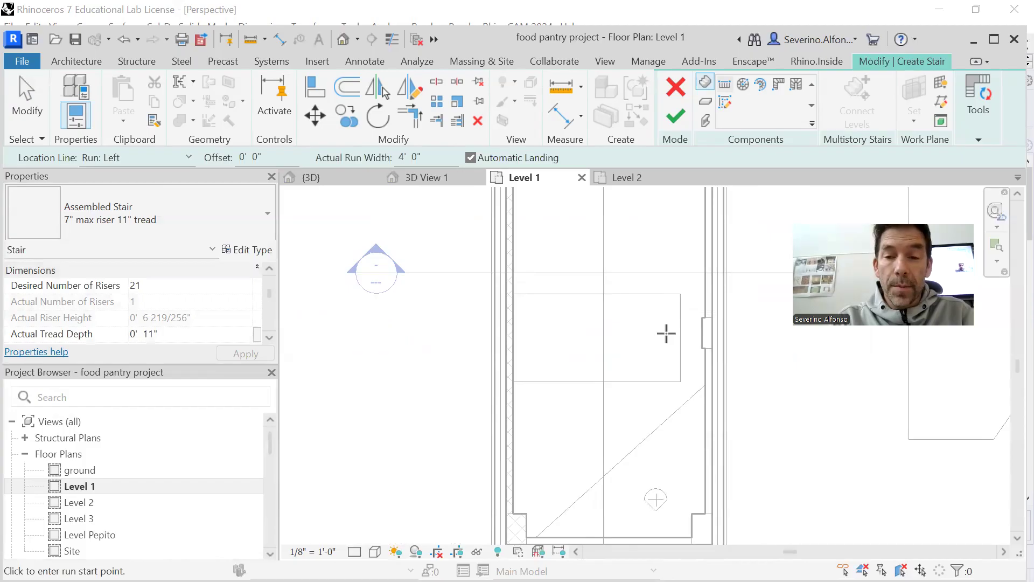
{"action": "left_click", "coordinate": [673, 329]}
{"action": "key", "text": "Escape"}
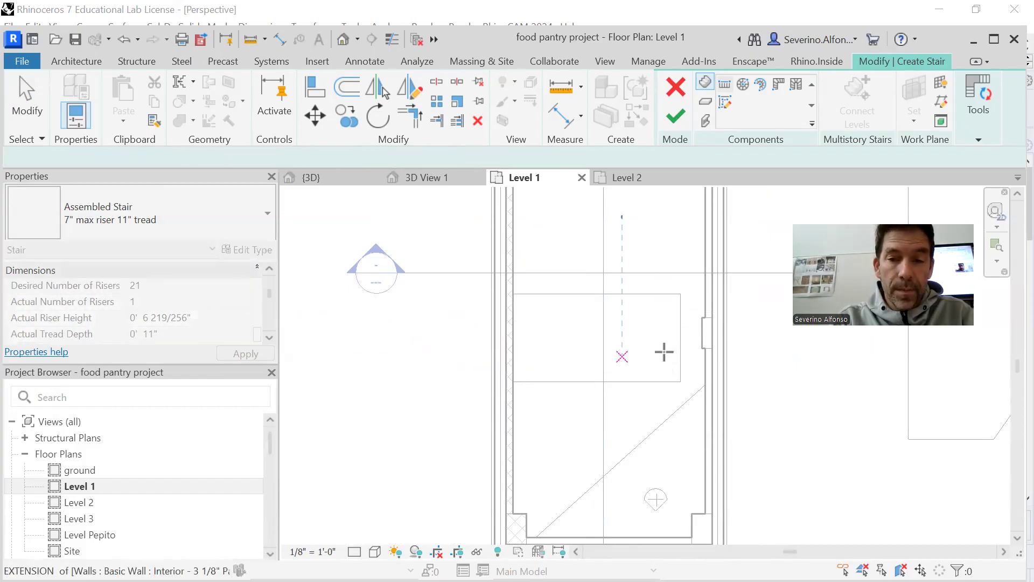
Draw one straight 21-riser run from inside the rectangular floor outline across the hatched side wall, and finish the stair.
{"action": "left_click", "coordinate": [665, 356]}
{"action": "left_click", "coordinate": [439, 355]}
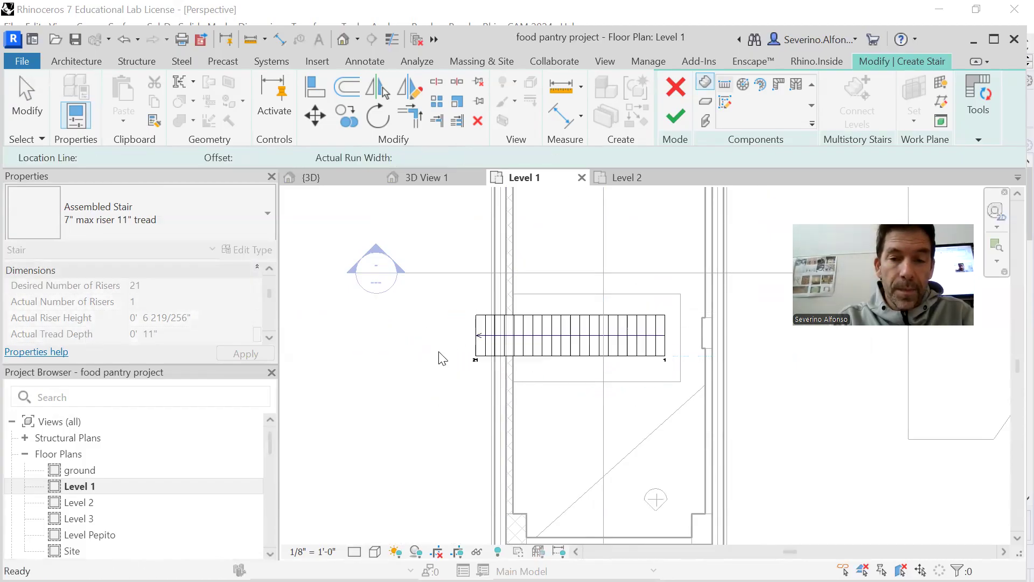
{"action": "key", "text": "Escape"}
{"action": "scroll", "coordinate": [586, 399], "scroll_direction": "up", "scroll_amount": 3}
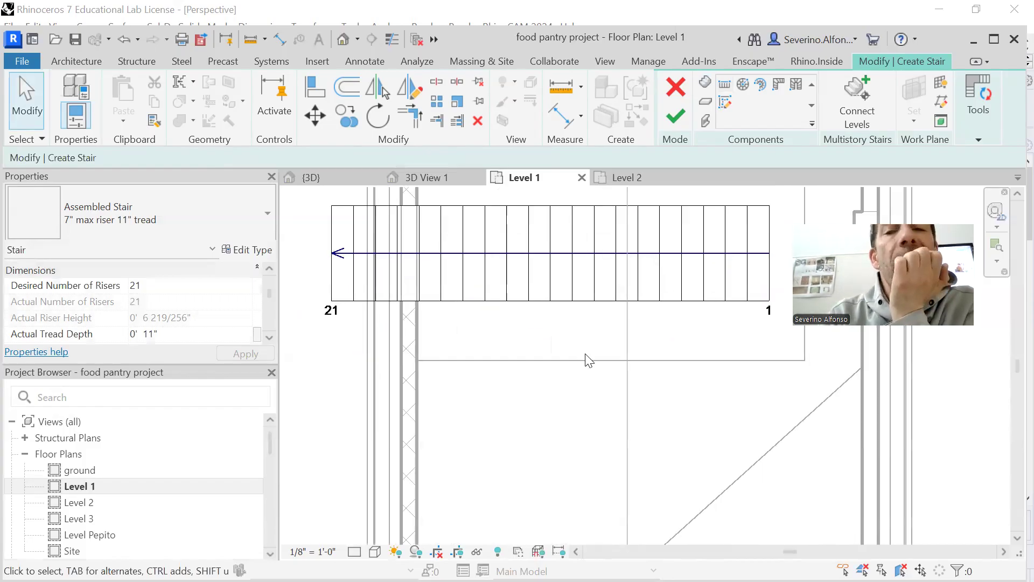
{"action": "scroll", "coordinate": [586, 360], "scroll_direction": "down", "scroll_amount": 2}
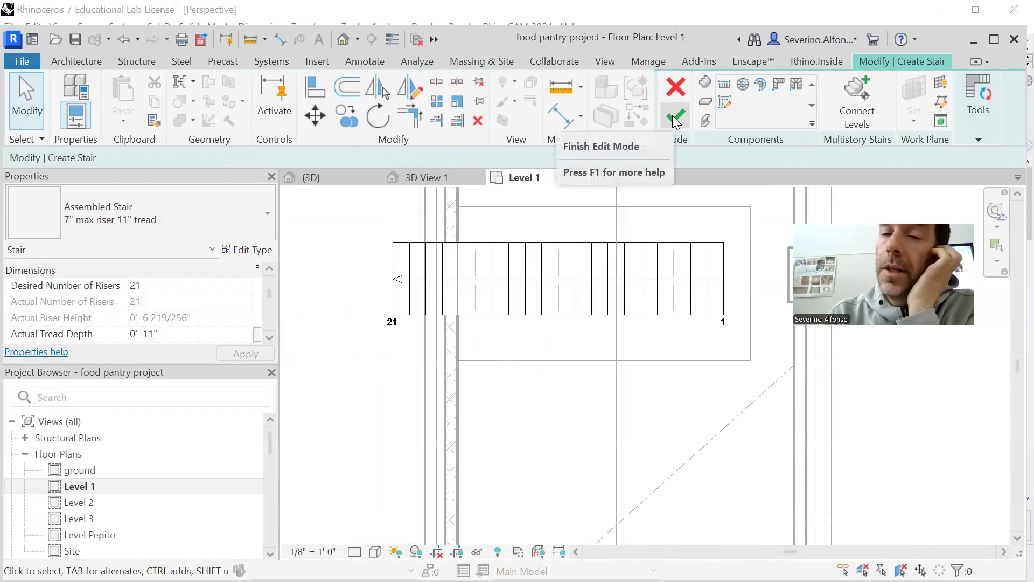
{"action": "left_click", "coordinate": [676, 122]}
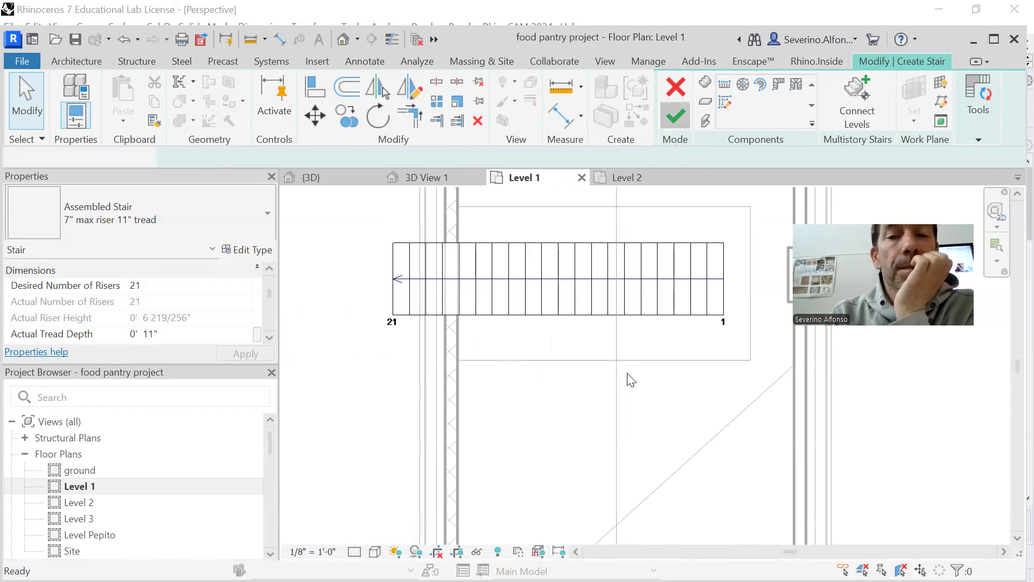
{"action": "scroll", "coordinate": [597, 369], "scroll_direction": "down", "scroll_amount": 2}
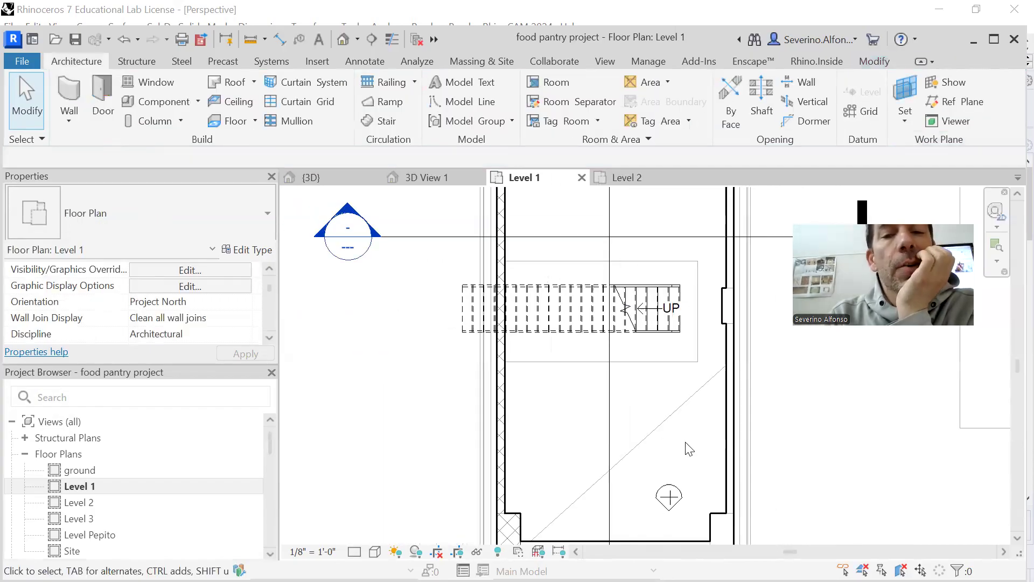
Examine the stair's plan representation, including its break line, UP arrow, dashed treads and railings, against the rectangular floor outline.
{"action": "scroll", "coordinate": [661, 362], "scroll_direction": "up", "scroll_amount": 3}
{"action": "middle_click_drag", "start_coordinate": [664, 384], "coordinate": [652, 437]}
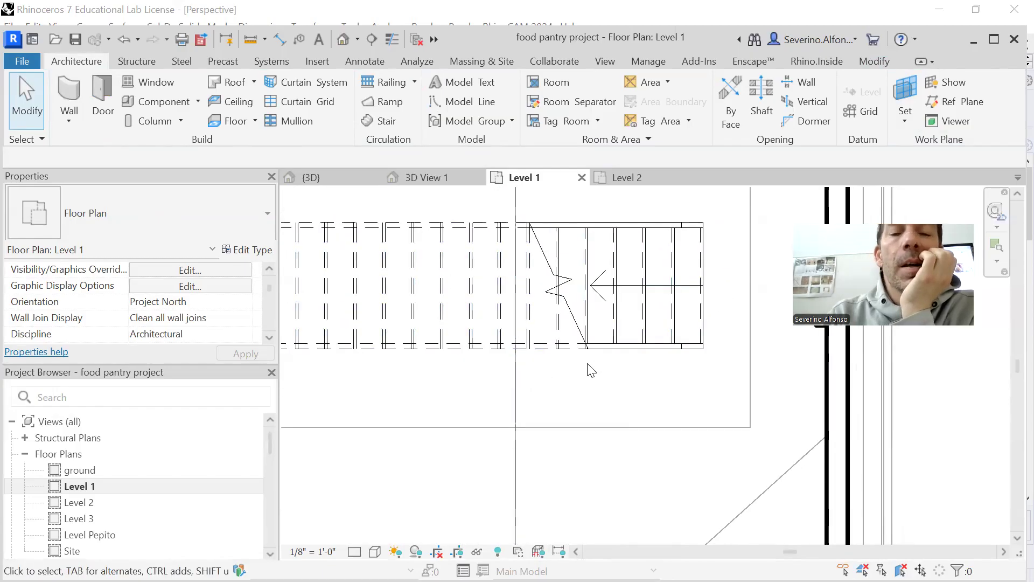
{"action": "scroll", "coordinate": [587, 371], "scroll_direction": "down", "scroll_amount": 2}
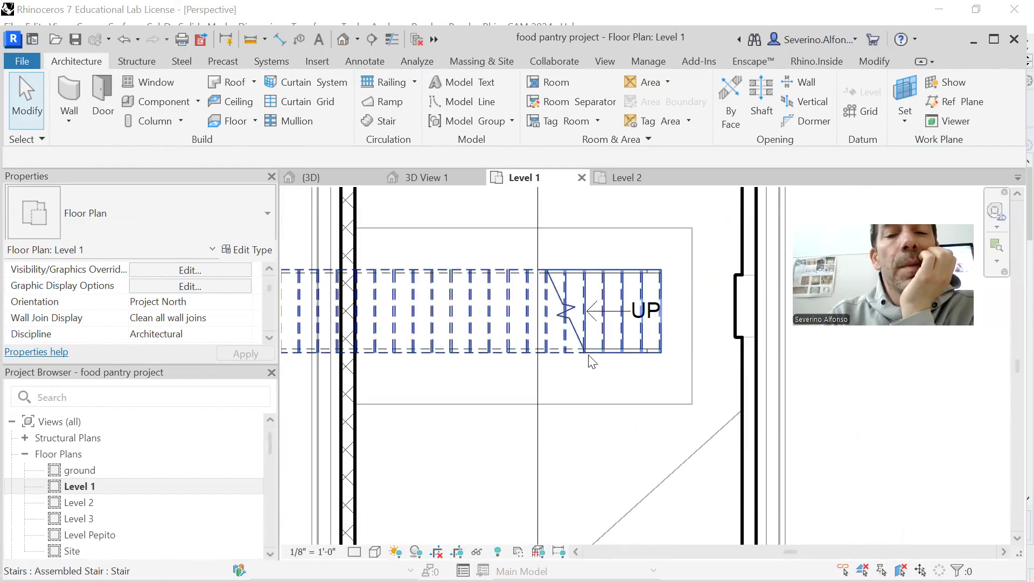
{"action": "middle_click_drag", "start_coordinate": [590, 371], "coordinate": [695, 354]}
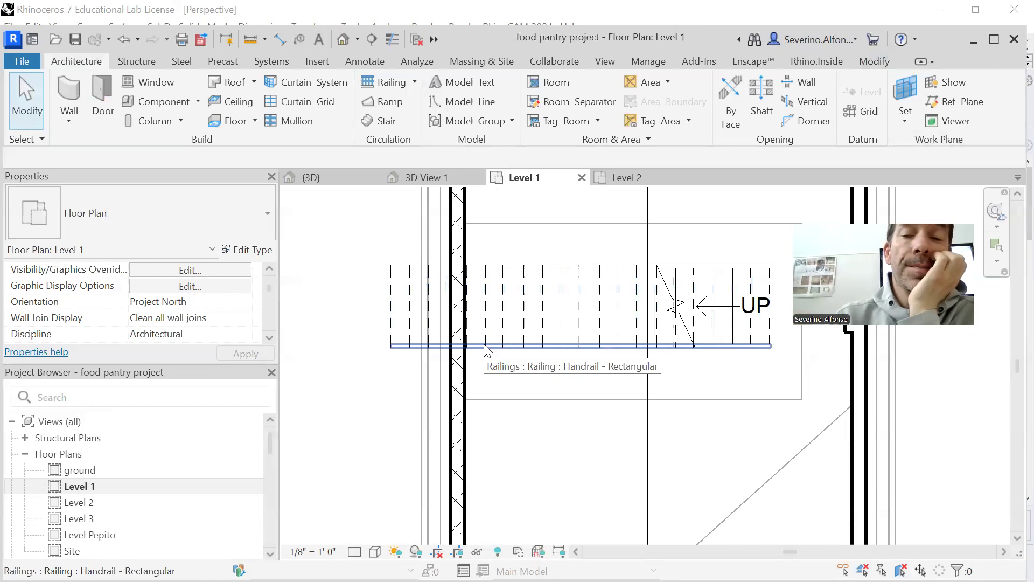
{"action": "scroll", "coordinate": [734, 353], "scroll_direction": "up", "scroll_amount": 1}
{"action": "scroll", "coordinate": [731, 347], "scroll_direction": "up", "scroll_amount": 2}
{"action": "middle_click_drag", "start_coordinate": [677, 372], "coordinate": [579, 404]}
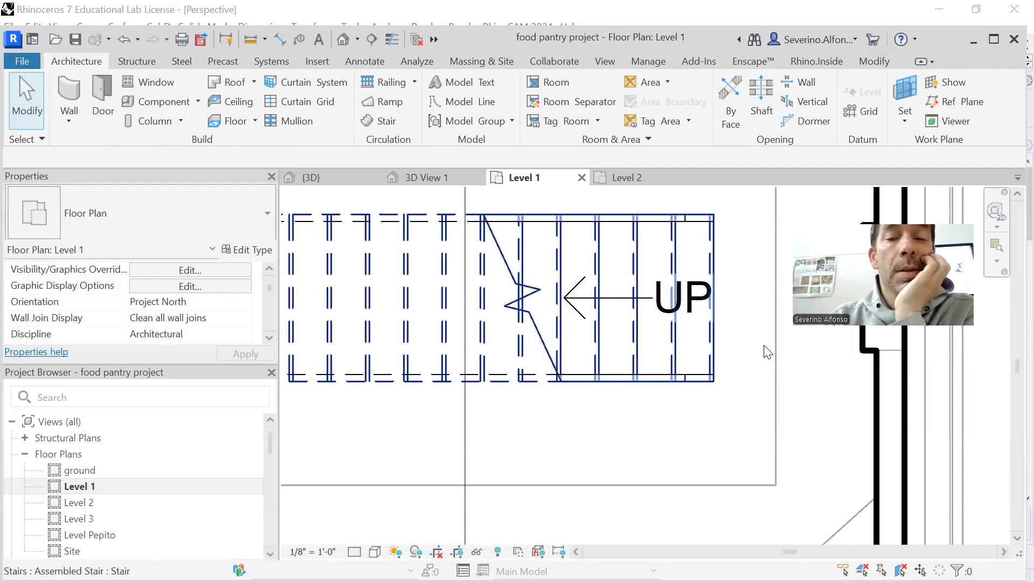
{"action": "scroll", "coordinate": [646, 435], "scroll_direction": "down", "scroll_amount": 3}
{"action": "middle_click_drag", "start_coordinate": [647, 489], "coordinate": [677, 413]}
{"action": "scroll", "coordinate": [667, 407], "scroll_direction": "down", "scroll_amount": 2}
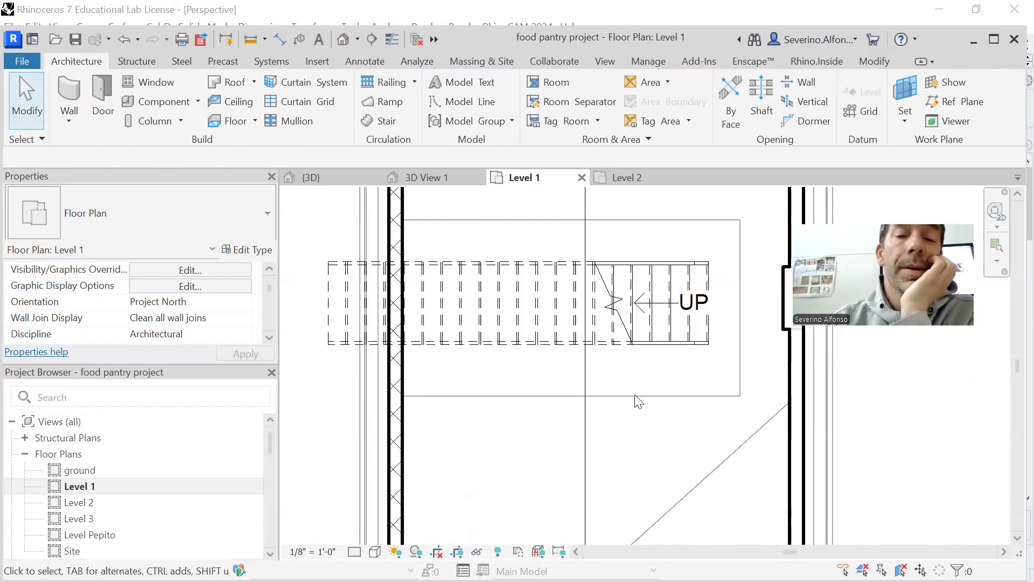
{"action": "left_click", "coordinate": [706, 280]}
{"action": "double_click", "coordinate": [706, 275]}
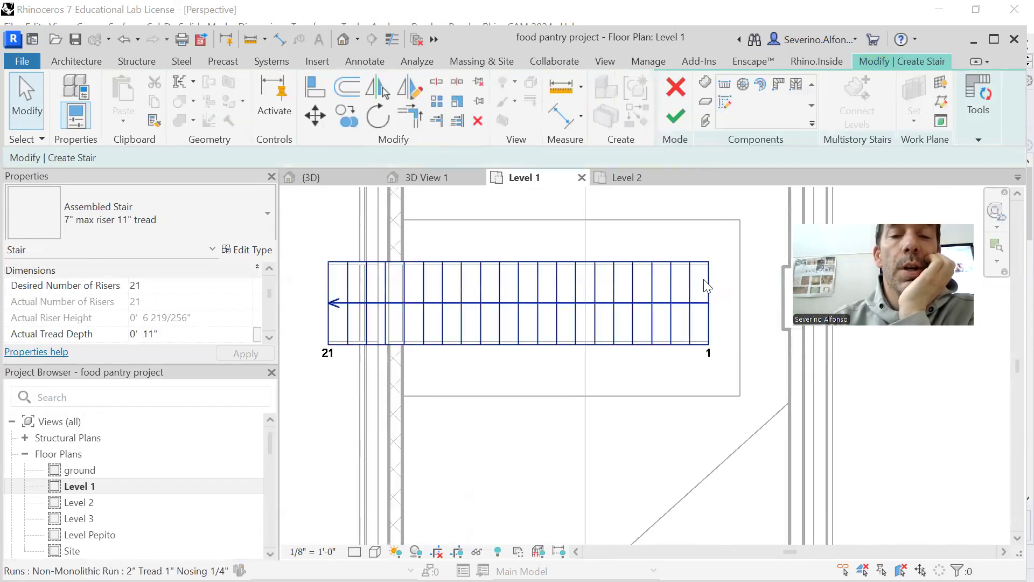
{"action": "left_click", "coordinate": [168, 220]}
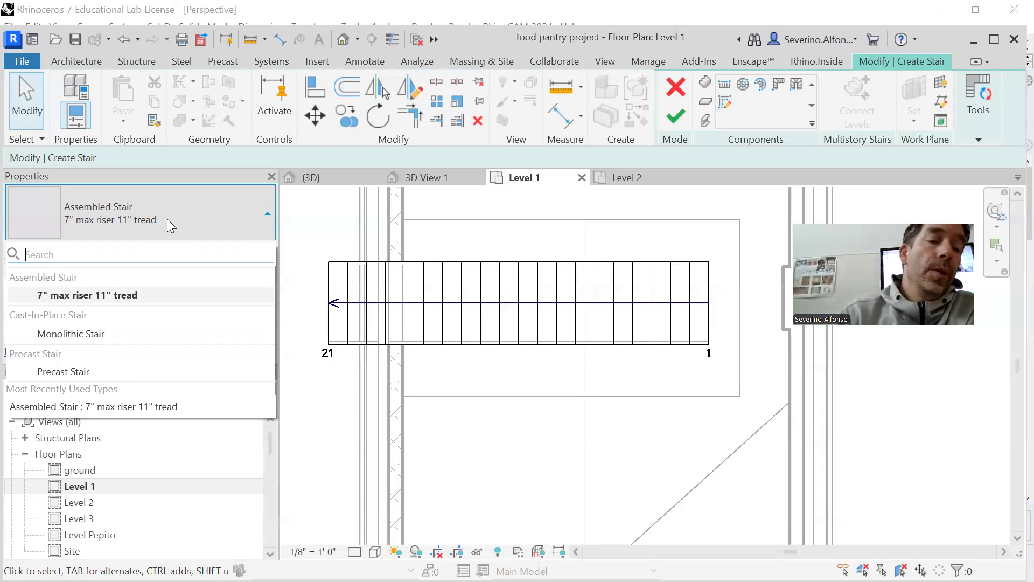
{"action": "left_click", "coordinate": [540, 477]}
{"action": "left_click", "coordinate": [676, 116]}
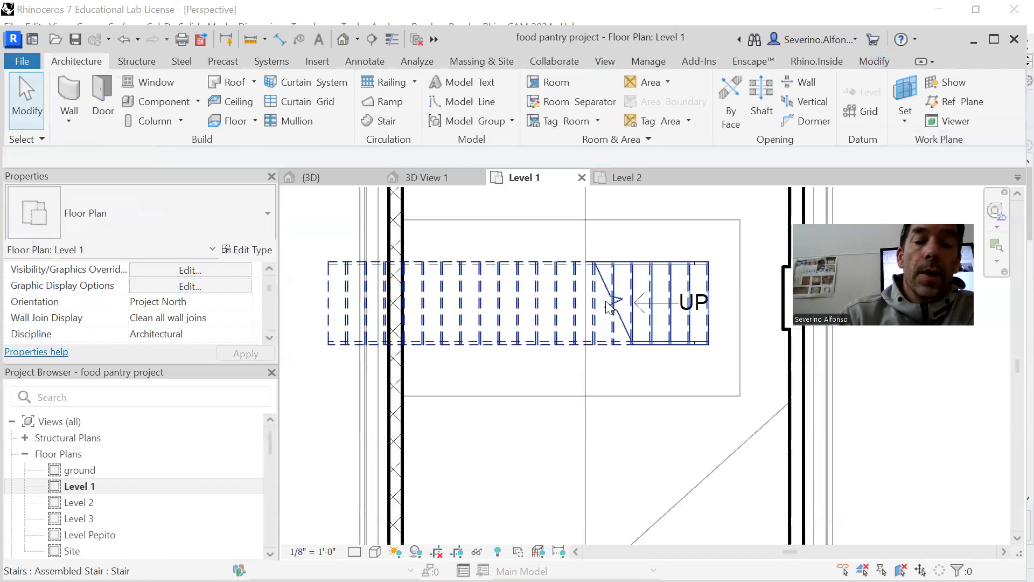
{"action": "scroll", "coordinate": [482, 346], "scroll_direction": "down", "scroll_amount": 3}
{"action": "key", "text": "Escape"}
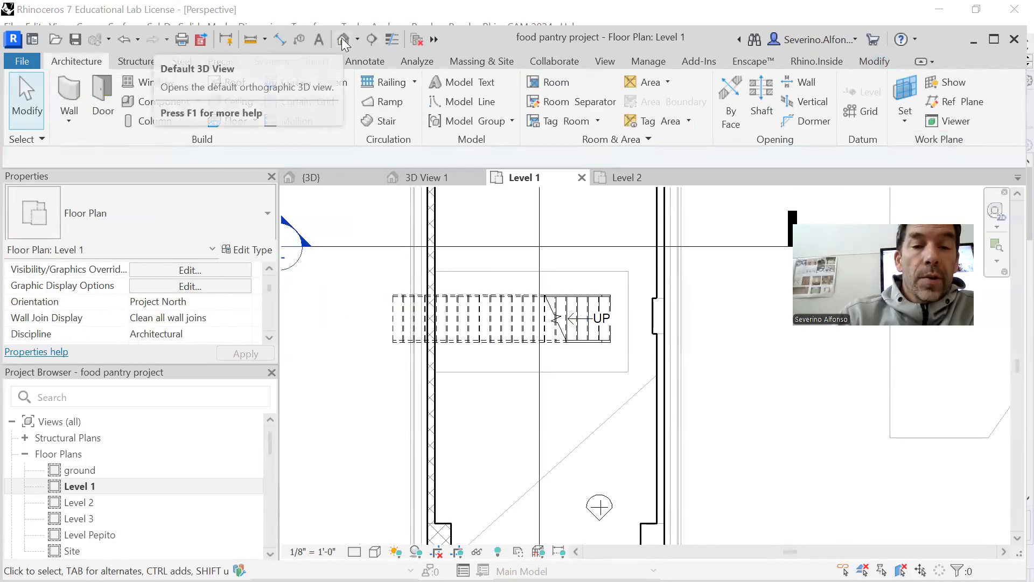
Open the default 3D view and pull the section box's faces inward to expose the stair inside the building.
{"action": "left_click", "coordinate": [343, 40]}
{"action": "middle_click_drag", "start_coordinate": [539, 350], "coordinate": [576, 332], "text": "shift"}
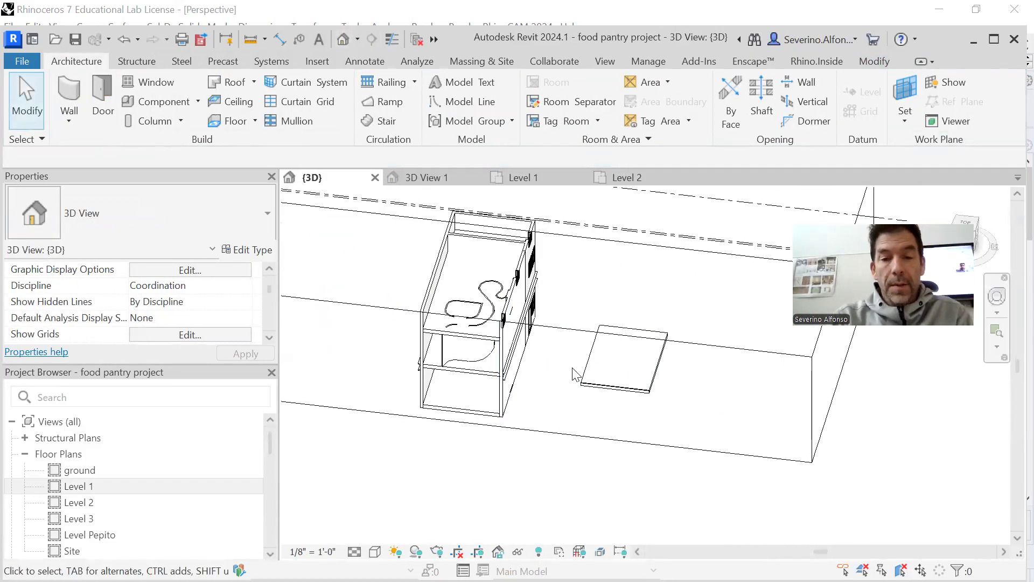
{"action": "left_click", "coordinate": [577, 332]}
{"action": "scroll", "coordinate": [620, 334], "scroll_direction": "down", "scroll_amount": 2}
{"action": "left_click_drag", "start_coordinate": [788, 319], "coordinate": [536, 316]}
{"action": "scroll", "coordinate": [510, 339], "scroll_direction": "down", "scroll_amount": 2}
{"action": "left_click_drag", "start_coordinate": [410, 345], "coordinate": [382, 396]}
{"action": "scroll", "coordinate": [506, 383], "scroll_direction": "up", "scroll_amount": 3}
Examine the stair's treads, risers and railings from several angles in the sectioned 3D view.
{"action": "middle_click_drag", "start_coordinate": [518, 372], "coordinate": [668, 450], "text": "shift"}
{"action": "scroll", "coordinate": [310, 445], "scroll_direction": "up", "scroll_amount": 2}
{"action": "scroll", "coordinate": [655, 442], "scroll_direction": "up", "scroll_amount": 3}
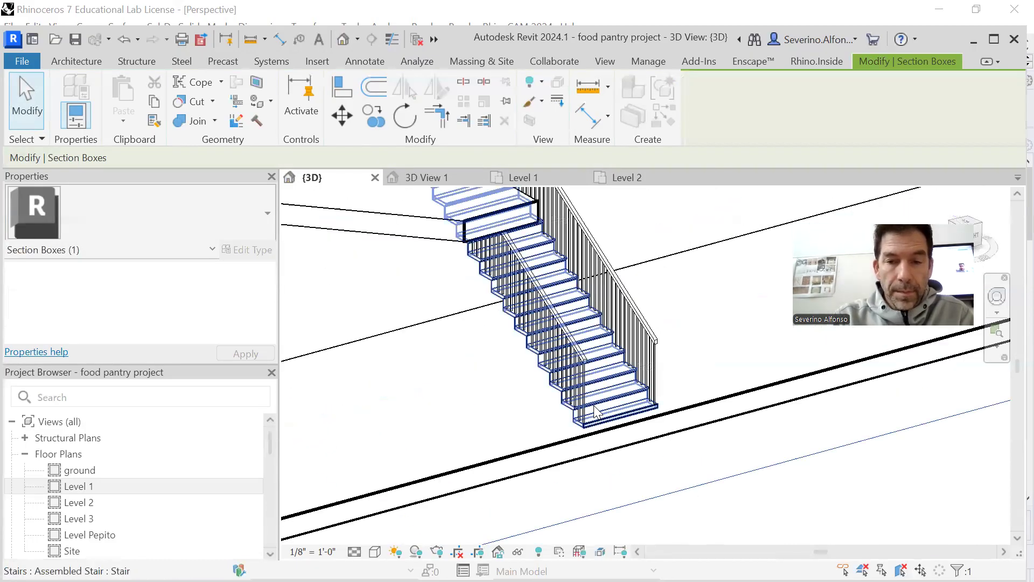
{"action": "scroll", "coordinate": [594, 406], "scroll_direction": "up", "scroll_amount": 2}
{"action": "scroll", "coordinate": [644, 437], "scroll_direction": "up", "scroll_amount": 2}
{"action": "left_click", "coordinate": [574, 360]}
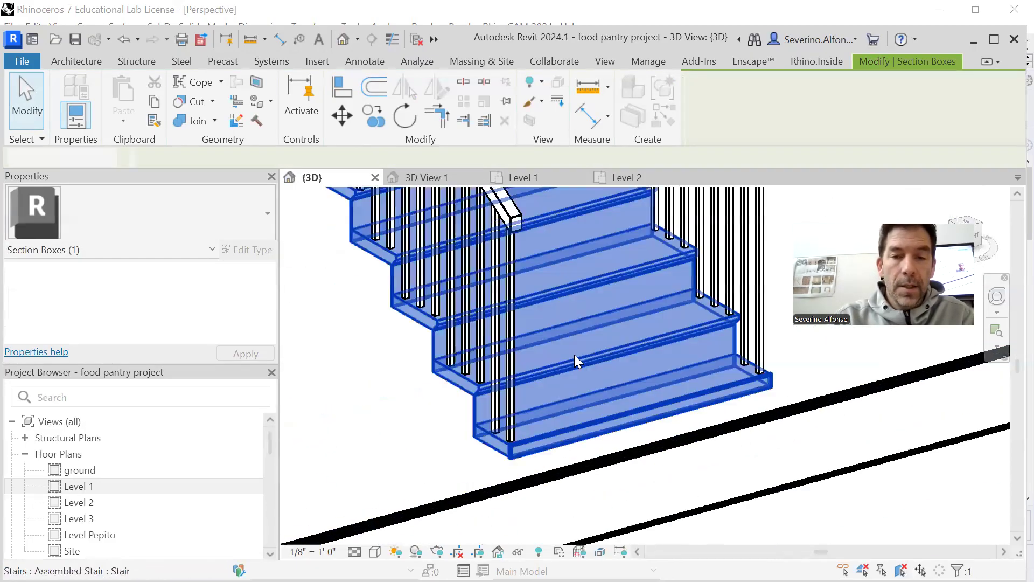
{"action": "scroll", "coordinate": [512, 425], "scroll_direction": "up", "scroll_amount": 1}
{"action": "middle_click_drag", "start_coordinate": [512, 426], "coordinate": [701, 431], "text": "shift"}
{"action": "scroll", "coordinate": [884, 499], "scroll_direction": "down", "scroll_amount": 3}
{"action": "left_click", "coordinate": [896, 504]}
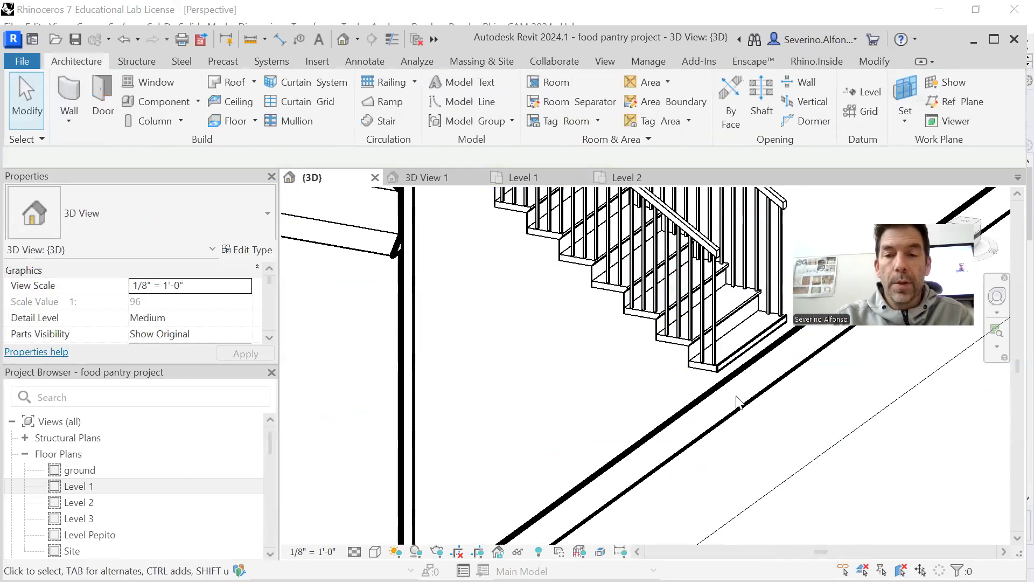
{"action": "scroll", "coordinate": [550, 447], "scroll_direction": "down", "scroll_amount": 4}
{"action": "middle_click_drag", "start_coordinate": [648, 354], "coordinate": [503, 449], "text": "shift"}
{"action": "scroll", "coordinate": [503, 448], "scroll_direction": "up", "scroll_amount": 1}
{"action": "left_click", "coordinate": [469, 354]}
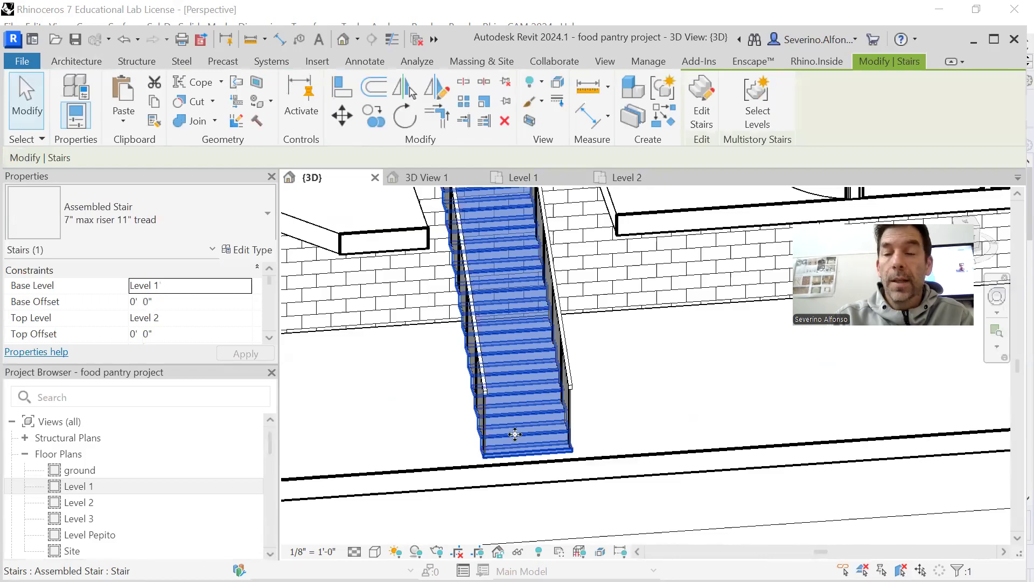
{"action": "middle_click_drag", "start_coordinate": [468, 354], "coordinate": [660, 270], "text": "shift"}
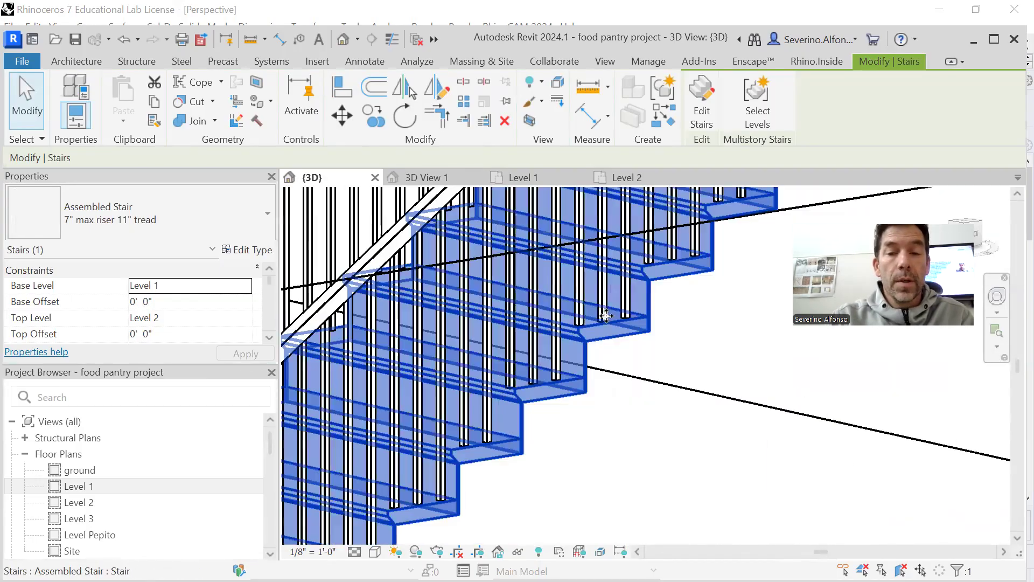
{"action": "scroll", "coordinate": [585, 344], "scroll_direction": "down", "scroll_amount": 5}
In the perspective 3D View 1, set the assembled stair type's right support to Stringer (Closed).
{"action": "left_click", "coordinate": [182, 456]}
{"action": "scroll", "coordinate": [87, 511], "scroll_direction": "down", "scroll_amount": 5}
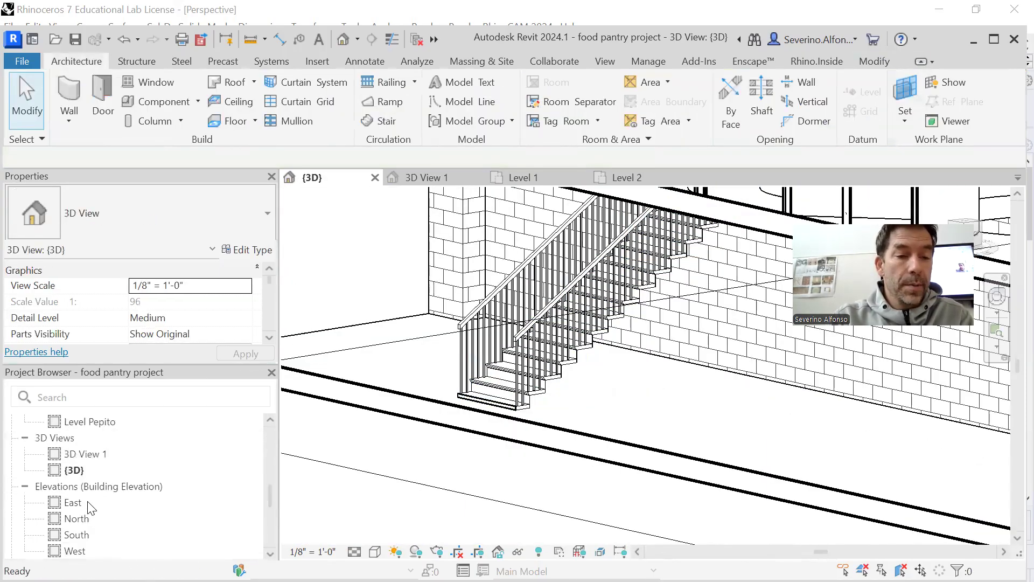
{"action": "double_click", "coordinate": [86, 453]}
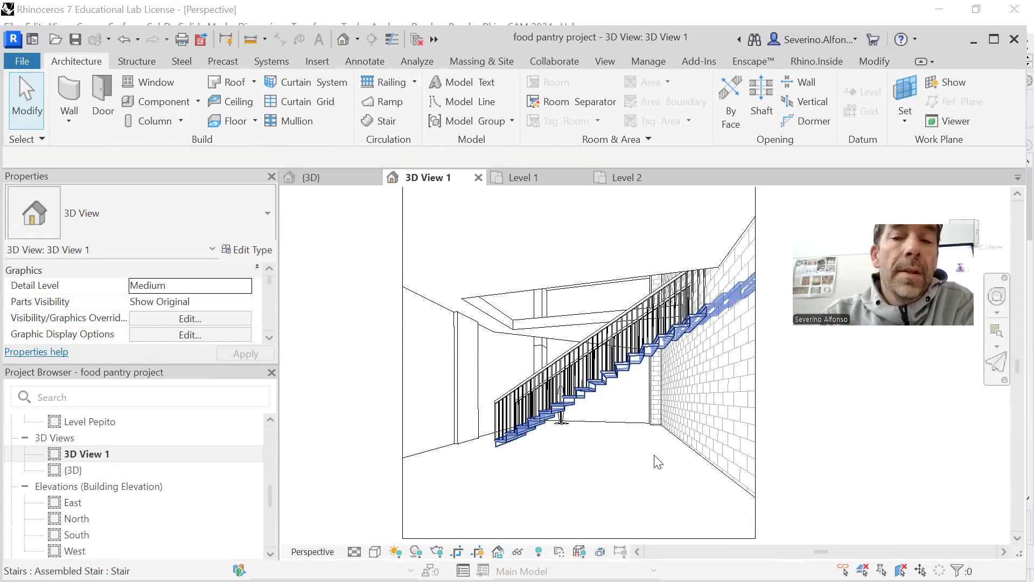
{"action": "left_click", "coordinate": [646, 358]}
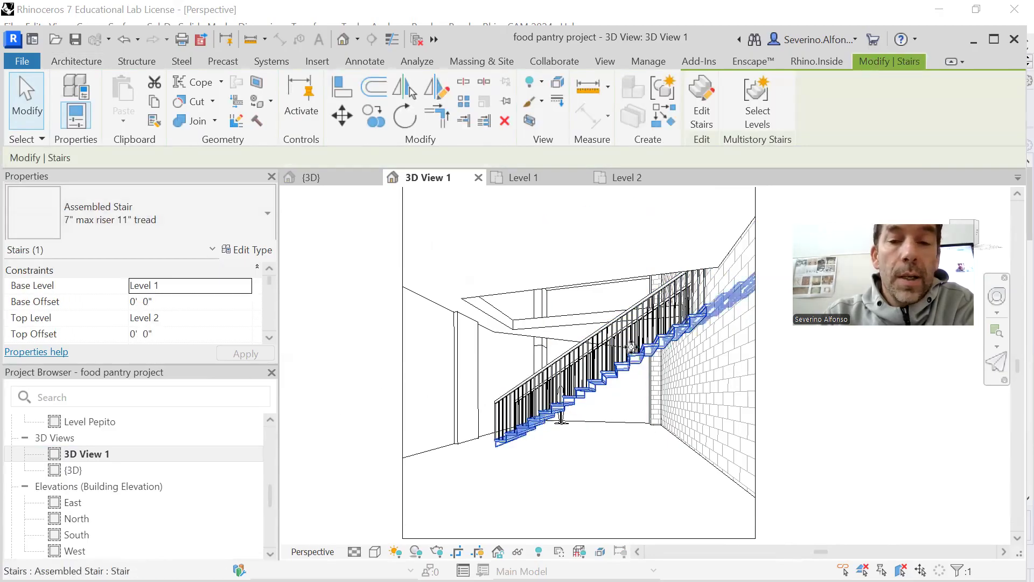
{"action": "left_click", "coordinate": [253, 250]}
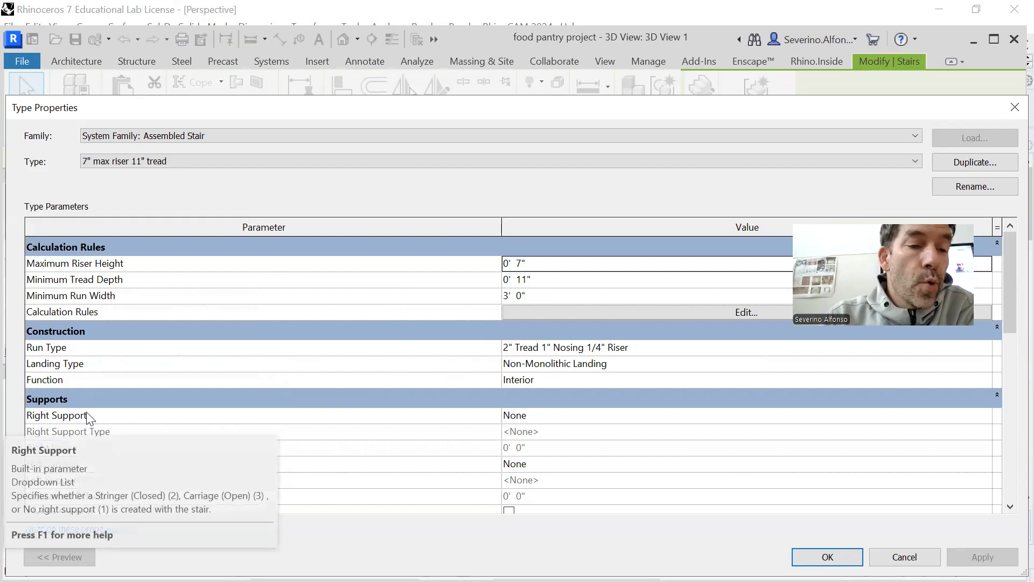
{"action": "left_click", "coordinate": [991, 417]}
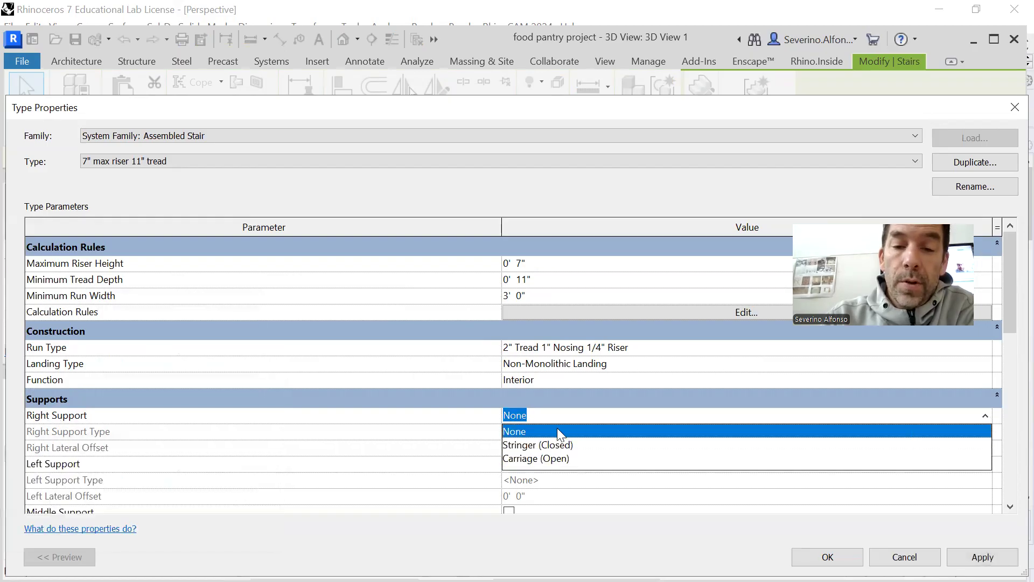
{"action": "left_click", "coordinate": [532, 446]}
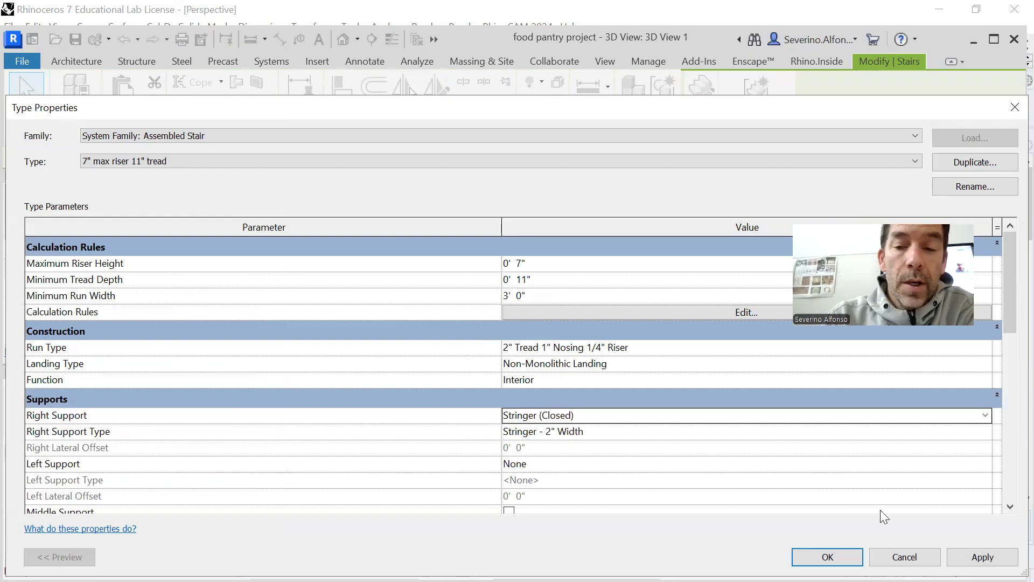
{"action": "left_click", "coordinate": [811, 555]}
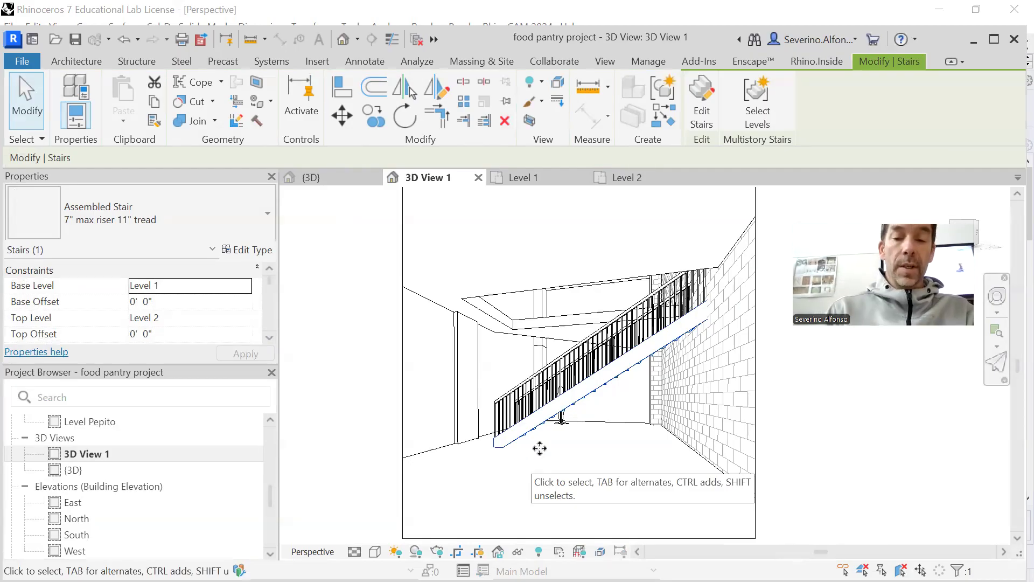
Change the stair to the Cast-In-Place Monolithic Stair type and check its concrete underside in the perspective.
{"action": "left_click", "coordinate": [107, 225]}
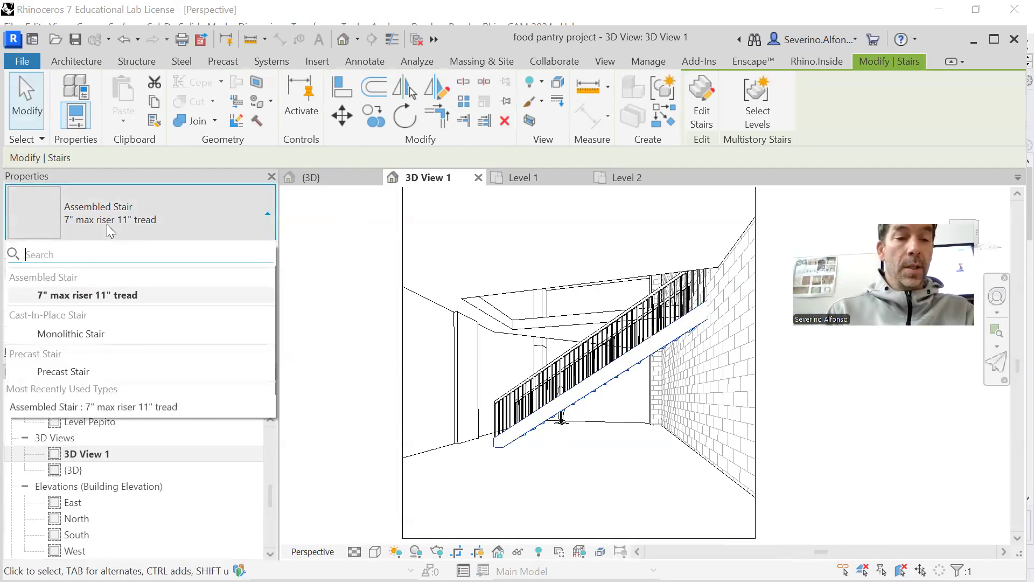
{"action": "left_click", "coordinate": [71, 333]}
{"action": "left_click", "coordinate": [648, 453]}
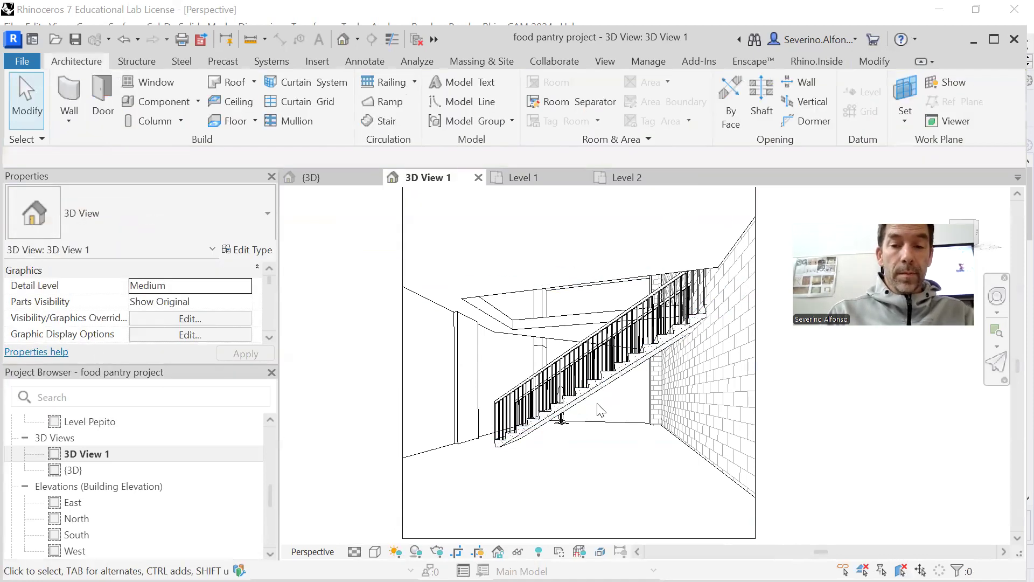
{"action": "scroll", "coordinate": [598, 410], "scroll_direction": "up", "scroll_amount": 5}
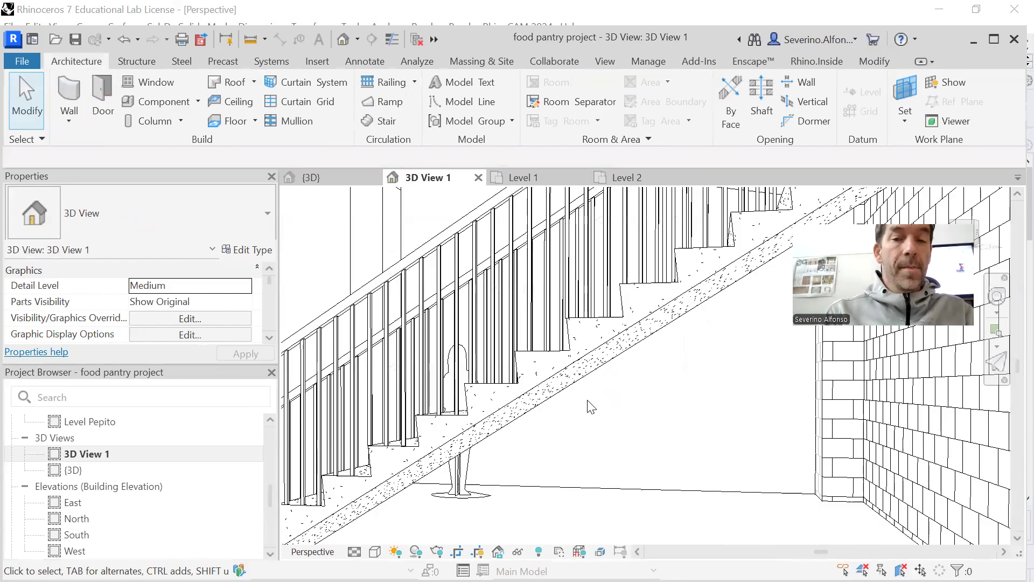
Change the stair to the Precast Stair type and check the full flight in the perspective.
{"action": "left_click", "coordinate": [587, 357]}
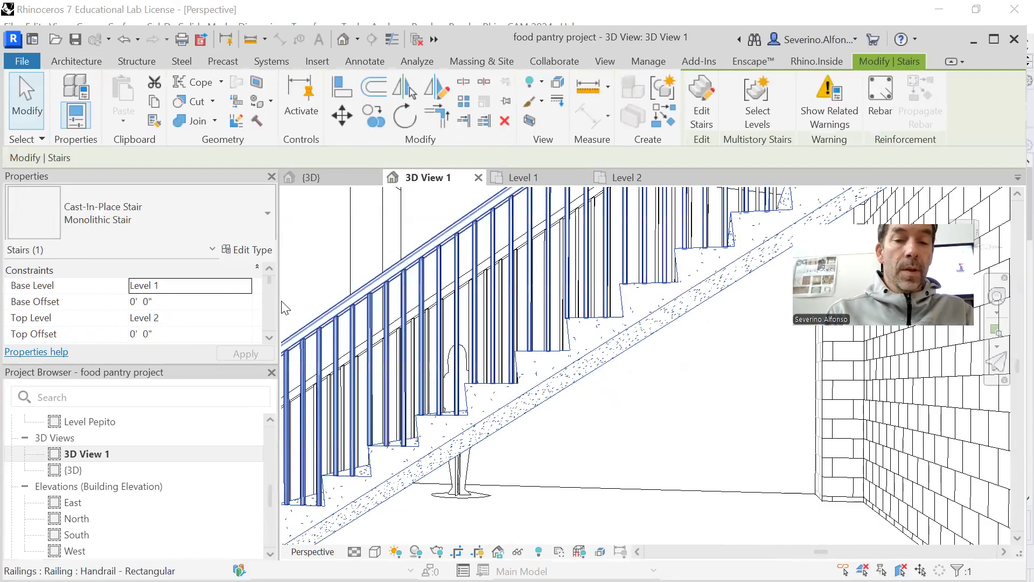
{"action": "left_click", "coordinate": [158, 229]}
{"action": "left_click", "coordinate": [115, 370]}
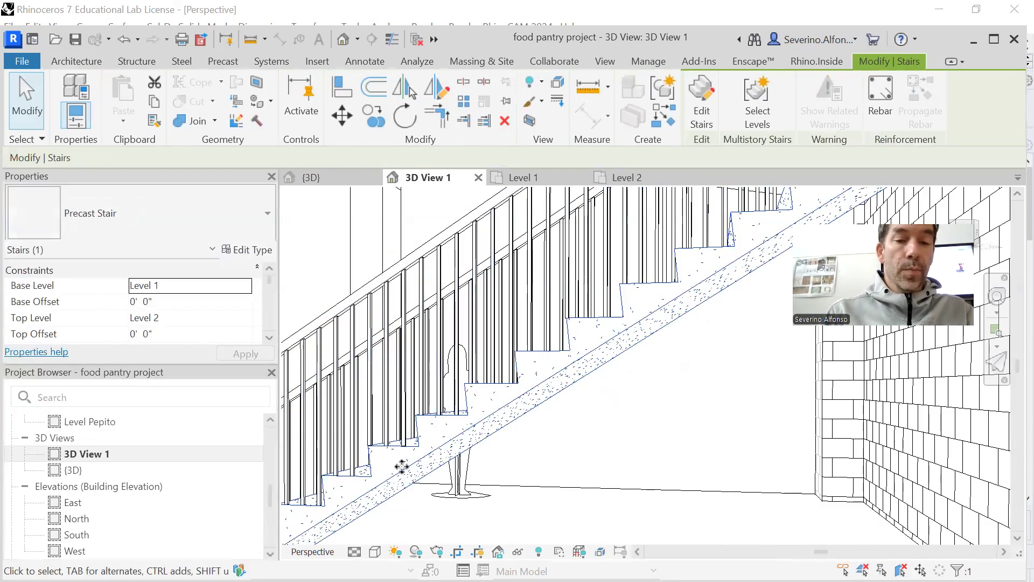
{"action": "left_click", "coordinate": [677, 509]}
{"action": "scroll", "coordinate": [676, 493], "scroll_direction": "down", "scroll_amount": 3}
{"action": "scroll", "coordinate": [677, 476], "scroll_direction": "down", "scroll_amount": 5}
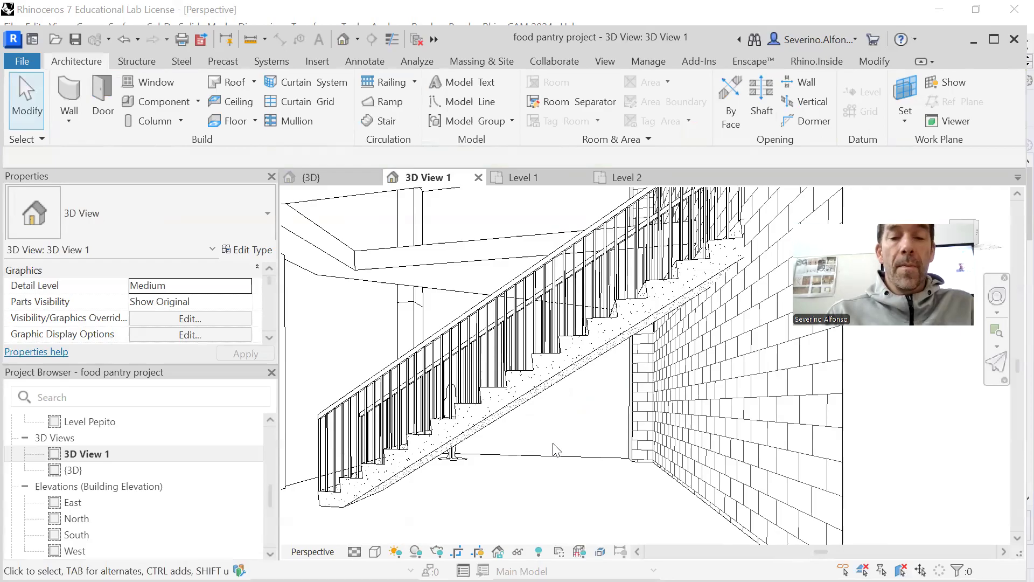
Try Guardrail - Pipe on the stair's near-side railing and set its final type to Handrail - Pipe.
{"action": "left_click", "coordinate": [489, 305]}
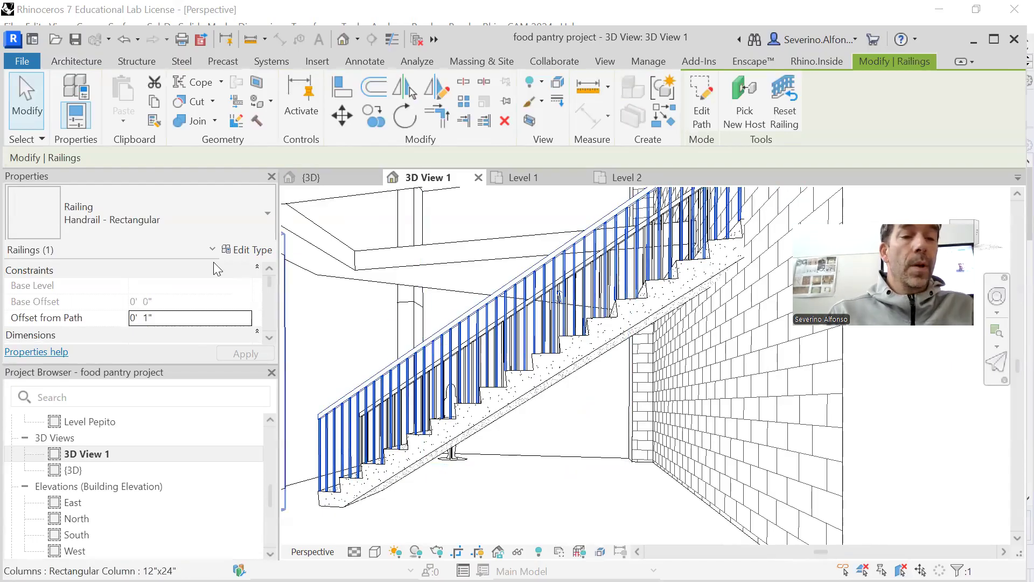
{"action": "left_click", "coordinate": [198, 215]}
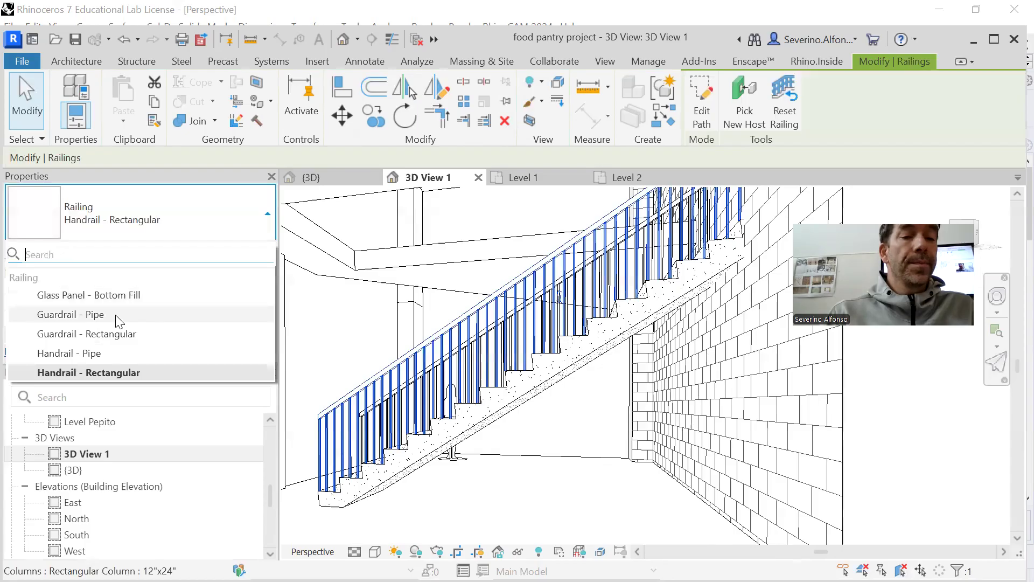
{"action": "left_click", "coordinate": [142, 316]}
{"action": "left_click", "coordinate": [231, 225]}
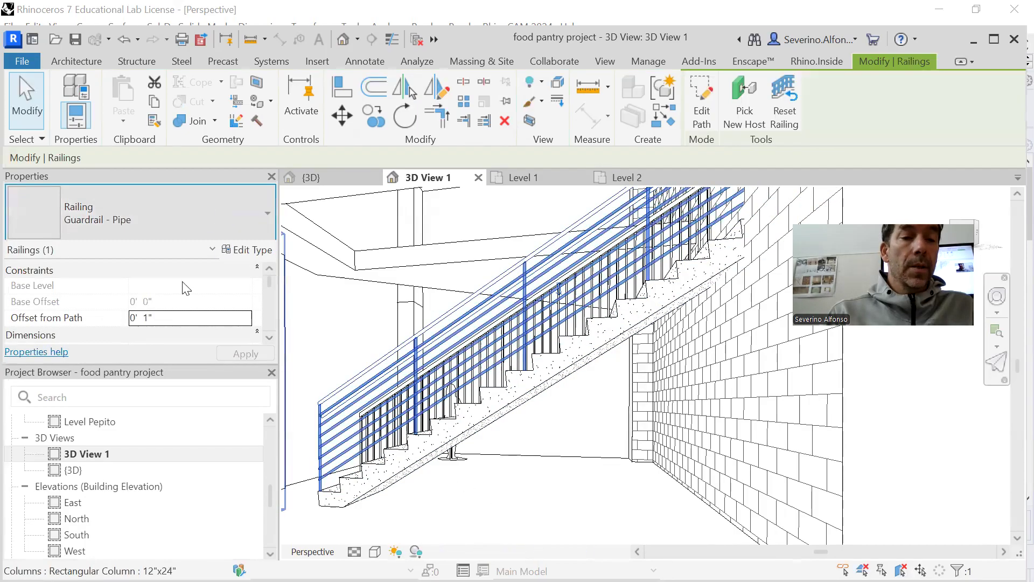
{"action": "left_click", "coordinate": [143, 354]}
{"action": "left_click", "coordinate": [709, 502]}
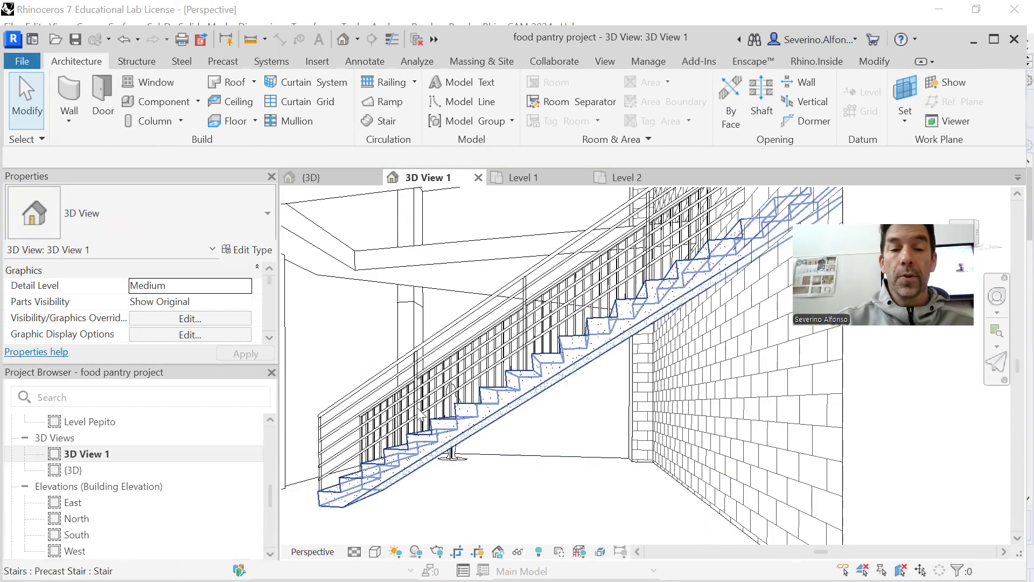
{"action": "left_click", "coordinate": [385, 410]}
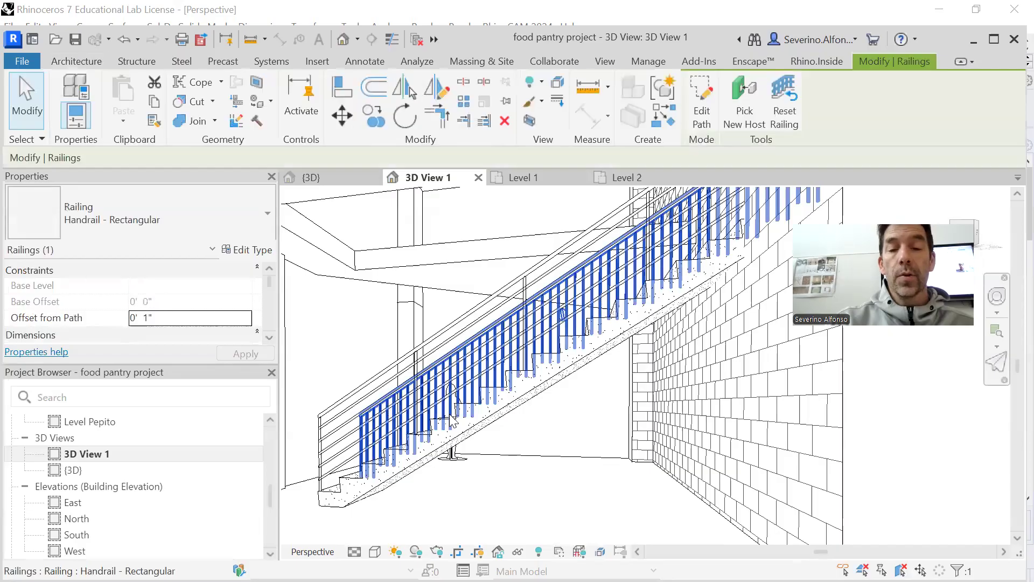
{"action": "left_click", "coordinate": [593, 452]}
{"action": "scroll", "coordinate": [573, 427], "scroll_direction": "down", "scroll_amount": 5}
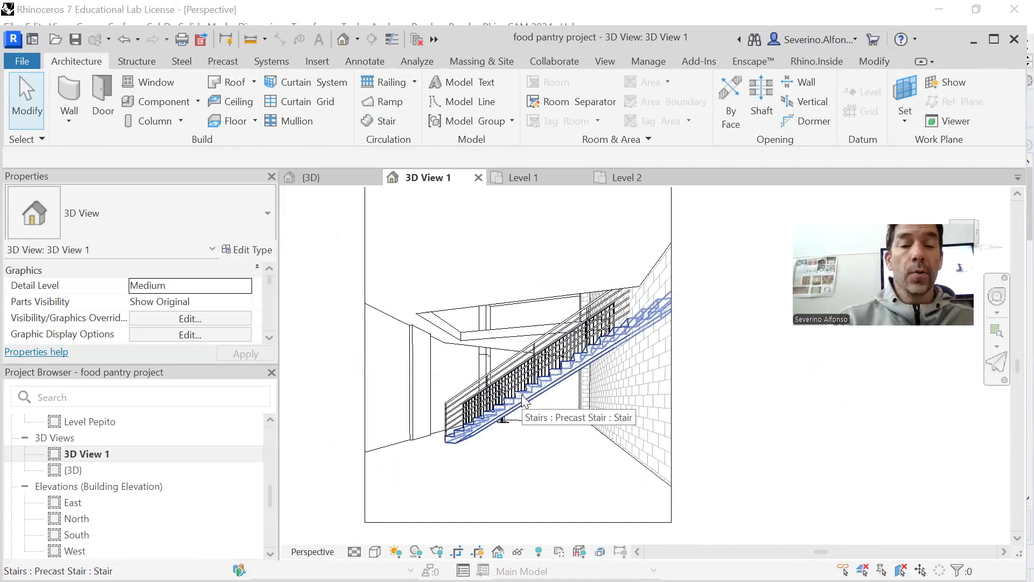
Open the Level 2 floor plan and examine the stair's upper end against the rectangular floor outline and side wall.
{"action": "scroll", "coordinate": [93, 480], "scroll_direction": "up", "scroll_amount": 2}
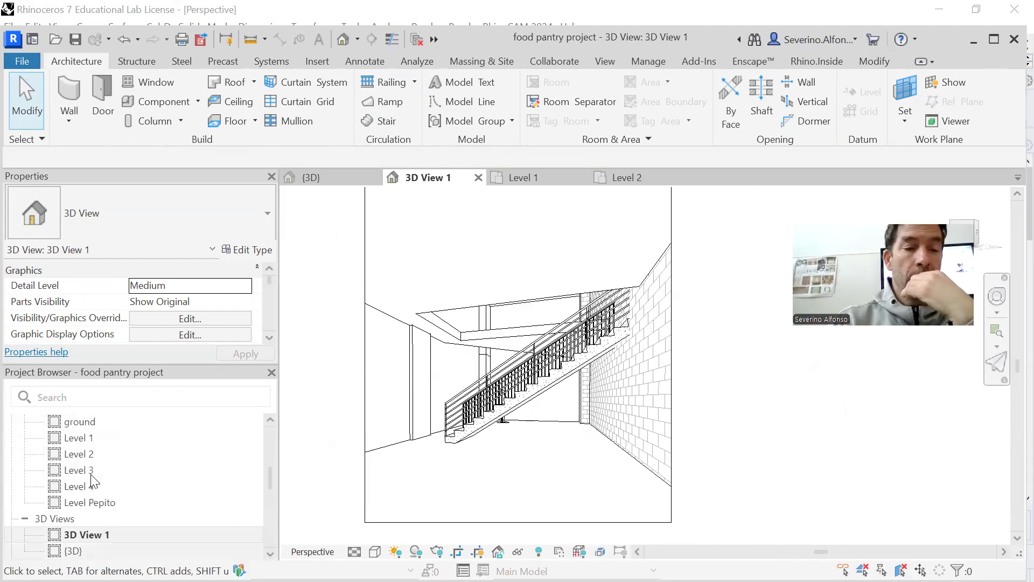
{"action": "double_click", "coordinate": [81, 454]}
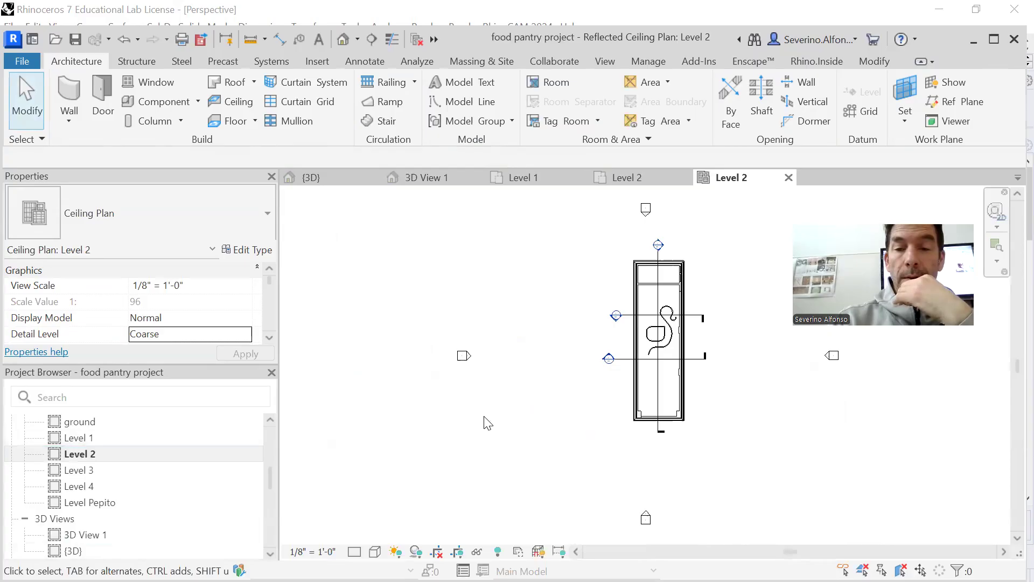
{"action": "scroll", "coordinate": [269, 473], "scroll_direction": "up", "scroll_amount": 1}
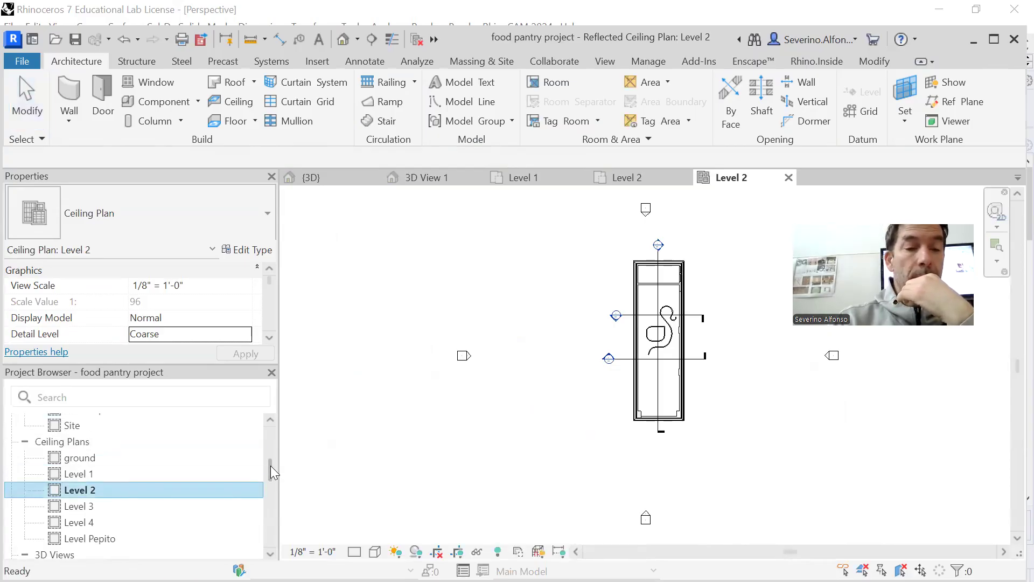
{"action": "left_click", "coordinate": [26, 442]}
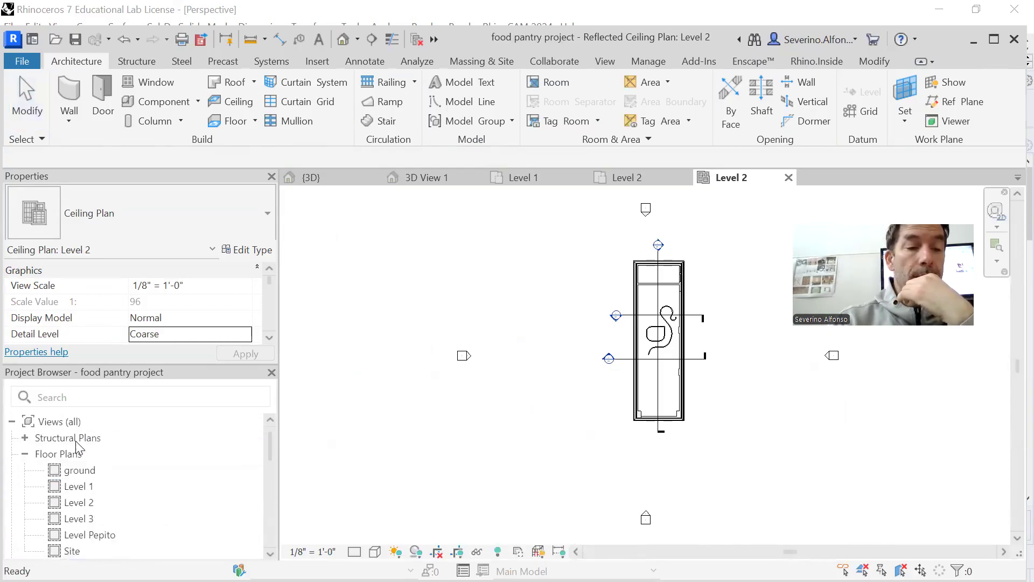
{"action": "double_click", "coordinate": [80, 503]}
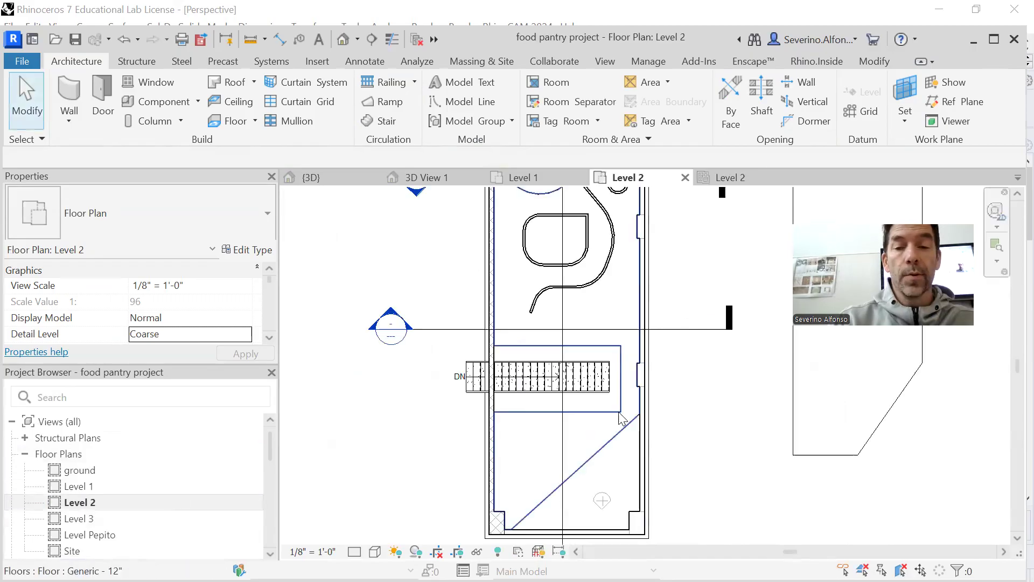
{"action": "scroll", "coordinate": [618, 412], "scroll_direction": "up", "scroll_amount": 3}
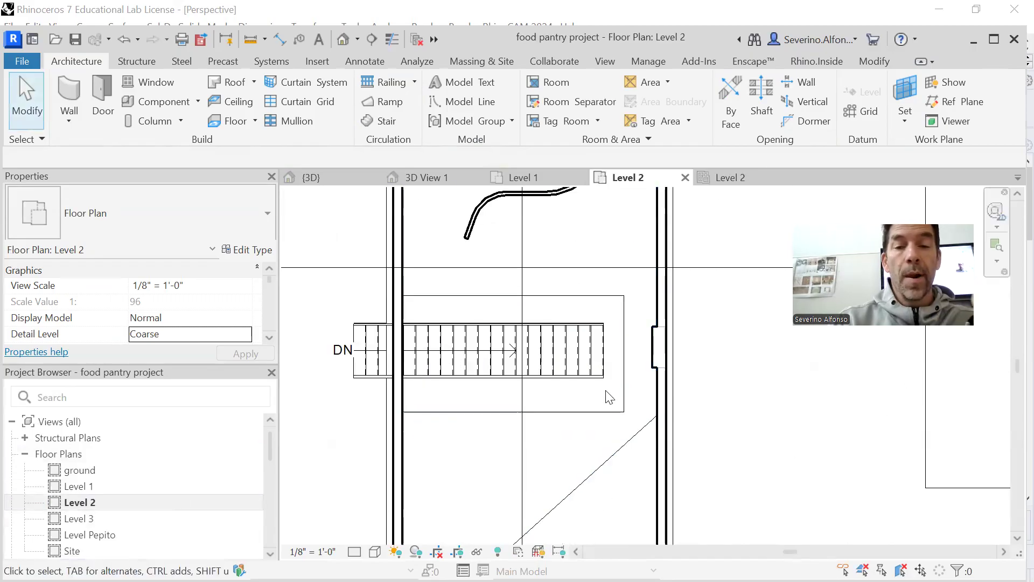
Start a Guardrail - Pipe railing on Level 2 and sketch its path along the upper long edge of the stair opening.
{"action": "left_click", "coordinate": [383, 82]}
{"action": "left_click", "coordinate": [141, 218]}
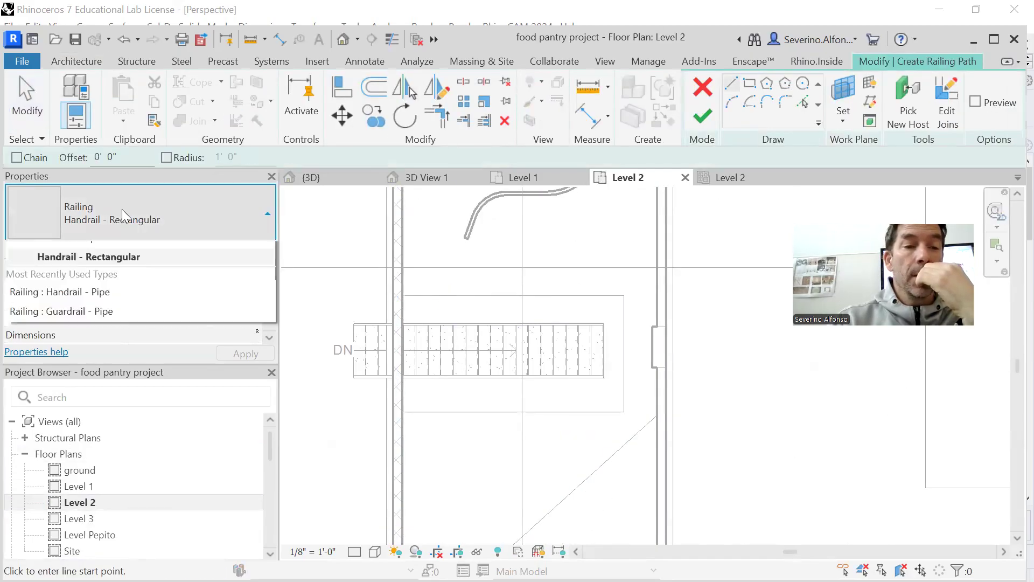
{"action": "left_click", "coordinate": [116, 317]}
{"action": "scroll", "coordinate": [438, 357], "scroll_direction": "up", "scroll_amount": 3}
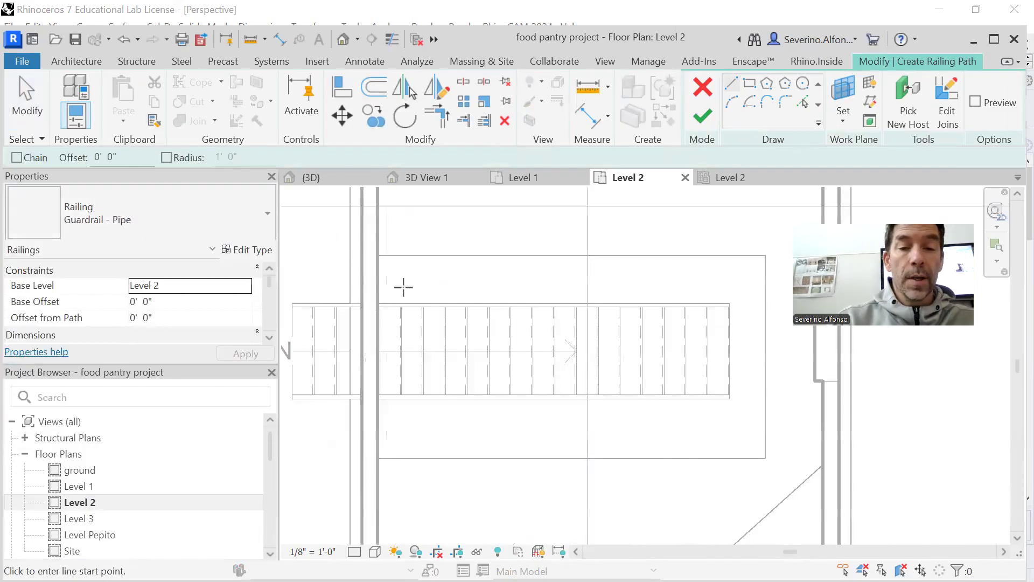
{"action": "left_click", "coordinate": [383, 255]}
{"action": "middle_click_drag", "start_coordinate": [655, 259], "coordinate": [382, 301]}
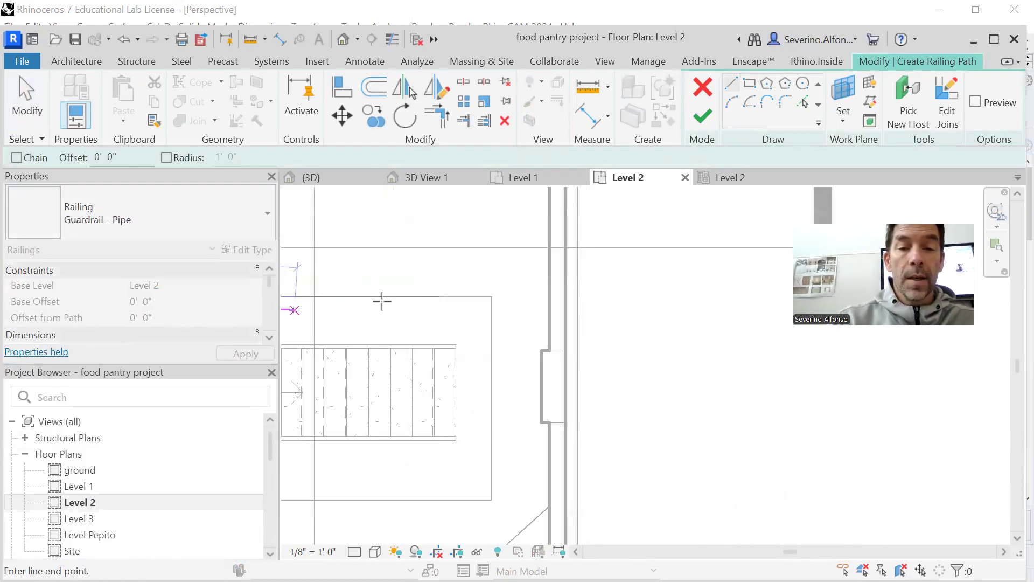
{"action": "left_click", "coordinate": [492, 297]}
Sketch the guardrail path along the opening's lower long edge, ending at the side wall.
{"action": "scroll", "coordinate": [501, 436], "scroll_direction": "down", "scroll_amount": 1}
{"action": "middle_click_drag", "start_coordinate": [501, 436], "coordinate": [568, 370]}
{"action": "left_click", "coordinate": [559, 410]}
{"action": "scroll", "coordinate": [559, 415], "scroll_direction": "down", "scroll_amount": 1}
{"action": "middle_click_drag", "start_coordinate": [559, 416], "coordinate": [628, 422]}
{"action": "left_click", "coordinate": [401, 406]}
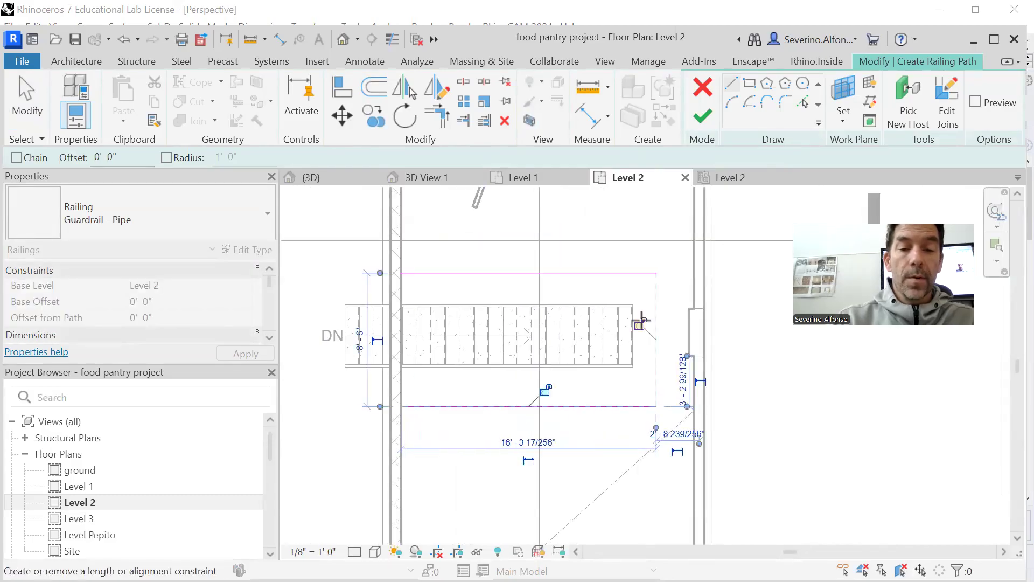
{"action": "key", "text": "Escape"}
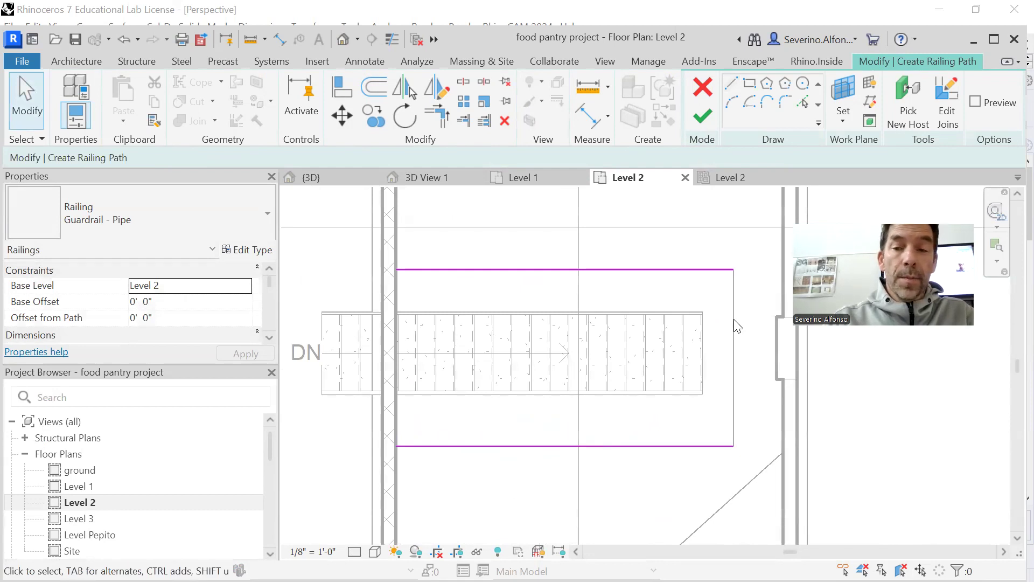
Connect the two guardrail path lines along the opening's short edge and finish the railing.
{"action": "left_click", "coordinate": [703, 124]}
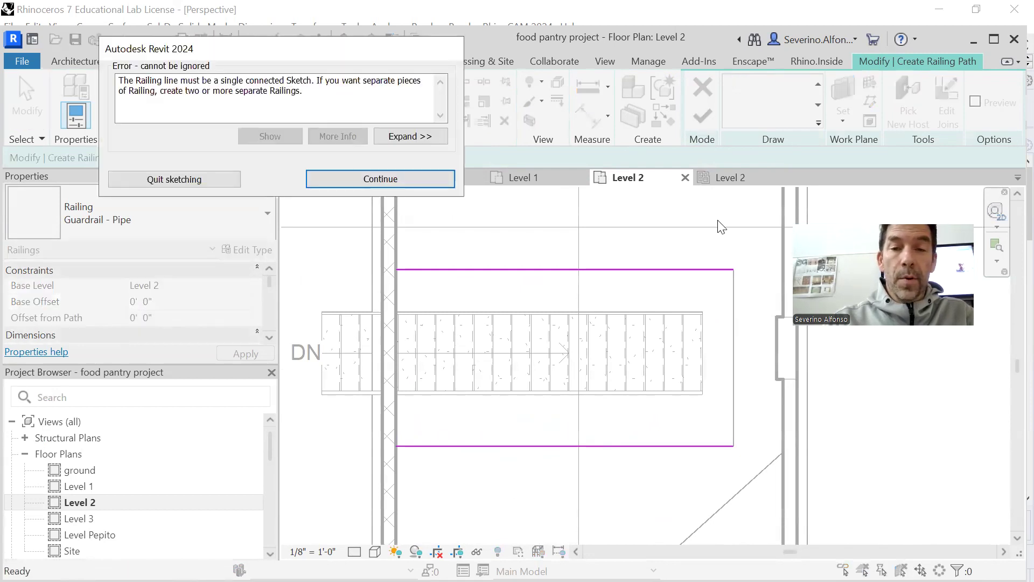
{"action": "left_click", "coordinate": [395, 178]}
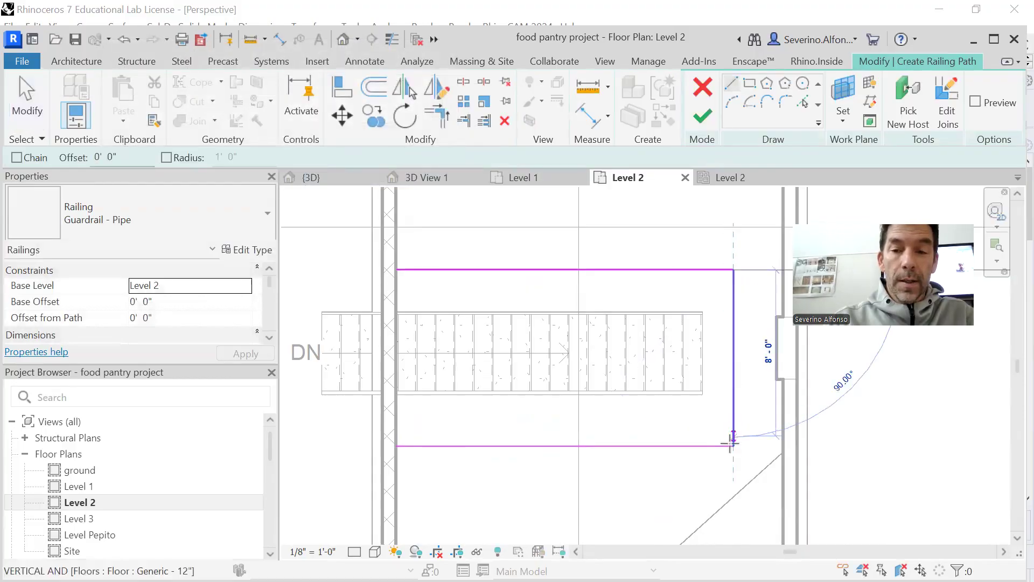
{"action": "key", "text": "Escape"}
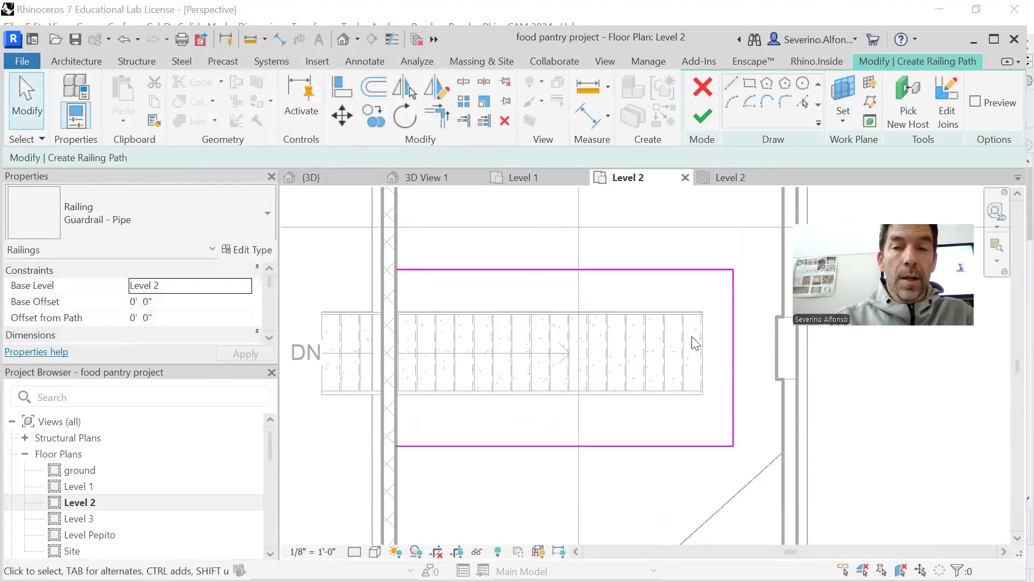
{"action": "left_click", "coordinate": [703, 119]}
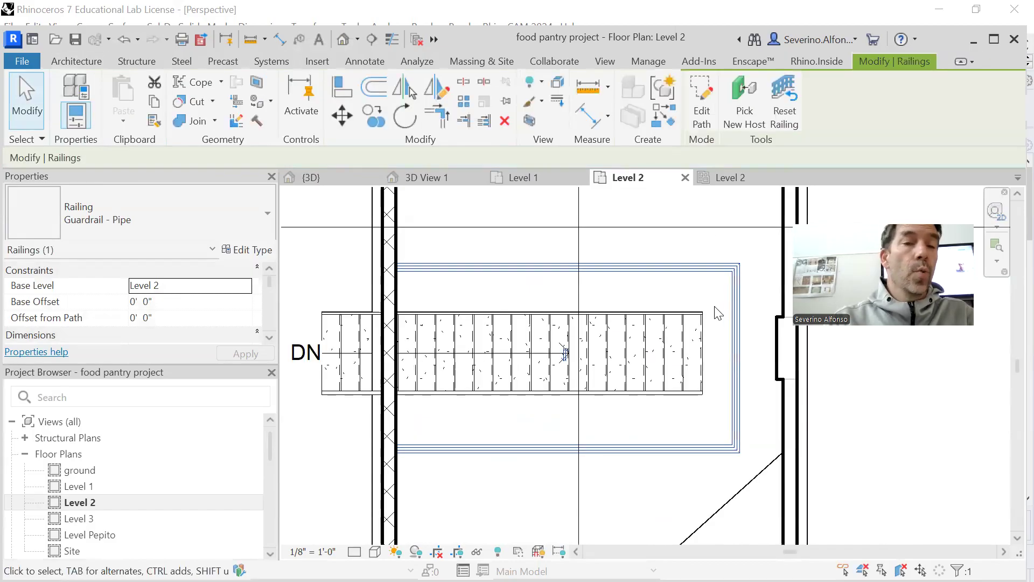
{"action": "left_click", "coordinate": [707, 310]}
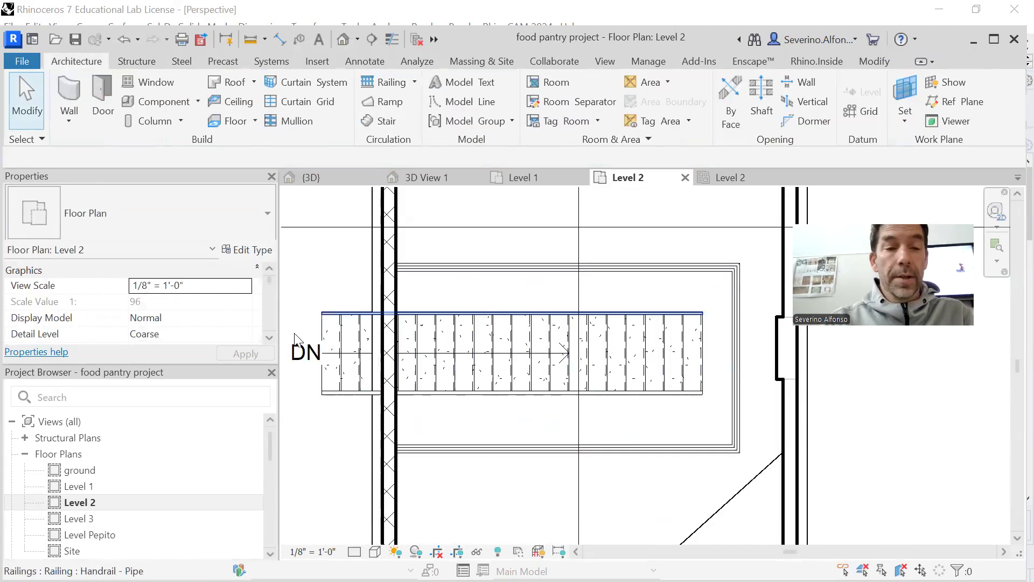
Check the new guardrail around the stair opening in the 3D View 1 perspective.
{"action": "scroll", "coordinate": [104, 493], "scroll_direction": "down", "scroll_amount": 4}
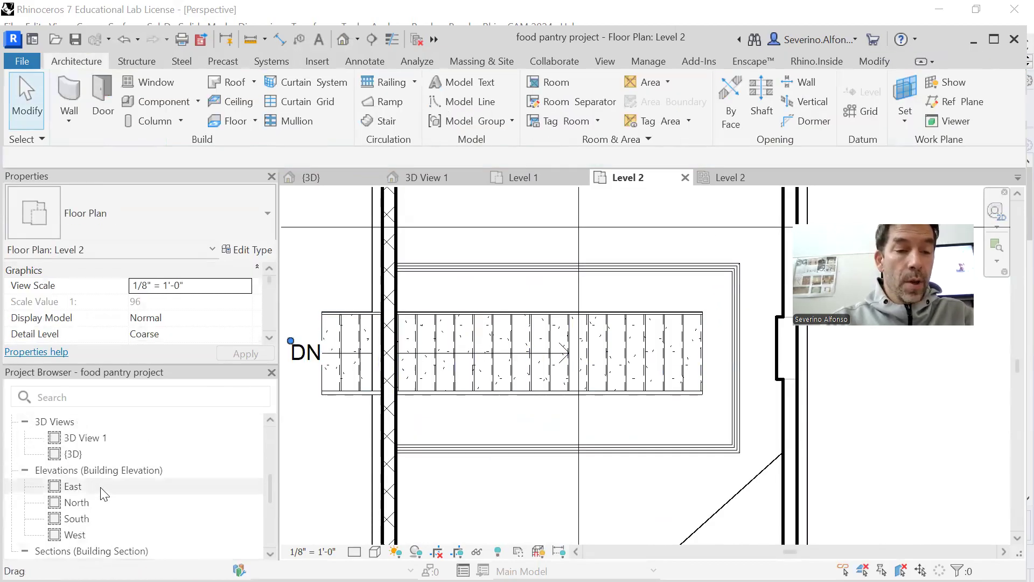
{"action": "double_click", "coordinate": [84, 437]}
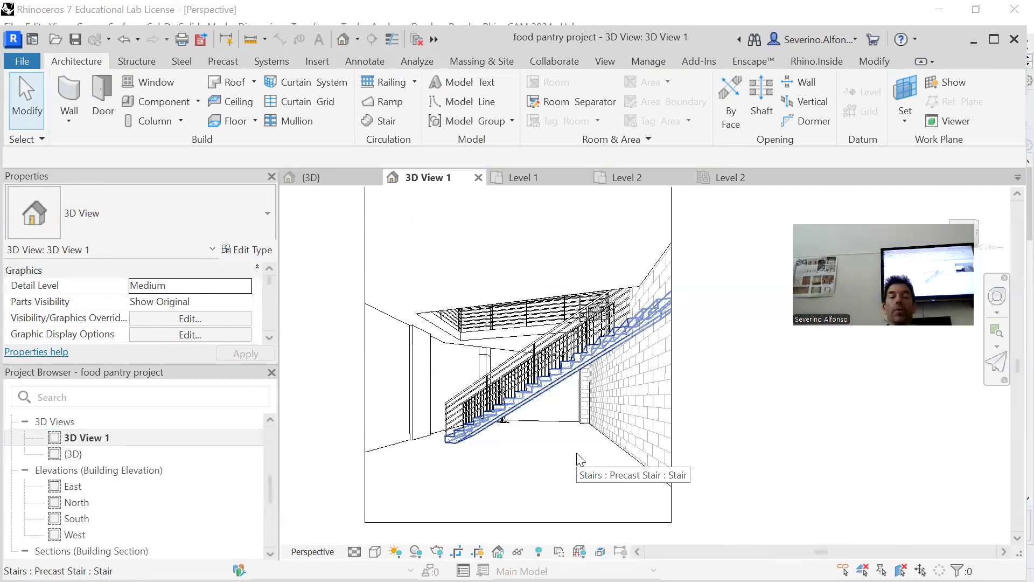
{"action": "scroll", "coordinate": [125, 498], "scroll_direction": "up", "scroll_amount": 5}
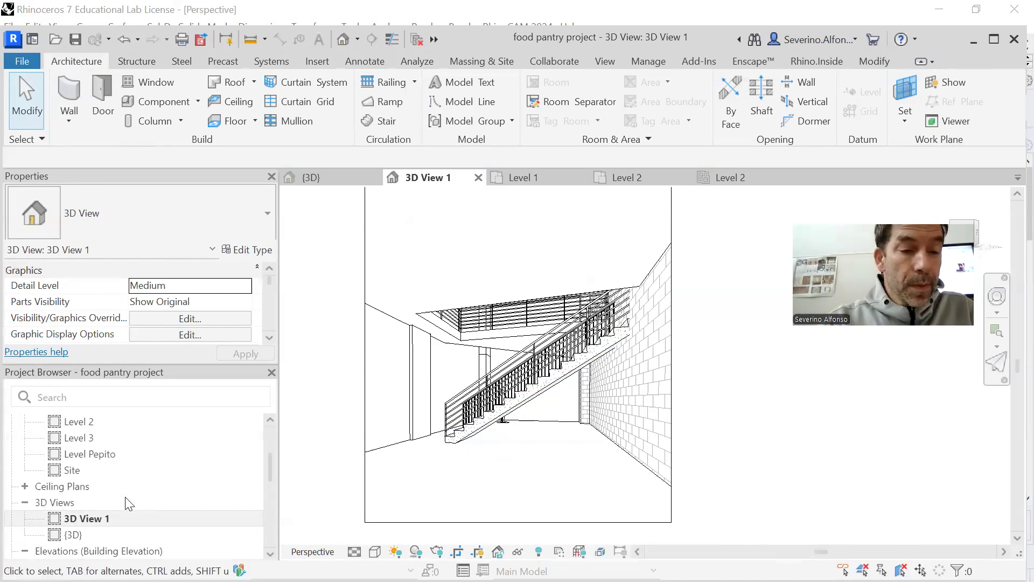
On the Level 1 plan, start an Assembled Stair outside the building and draw a straight first run about 9'-2" long.
{"action": "double_click", "coordinate": [78, 486]}
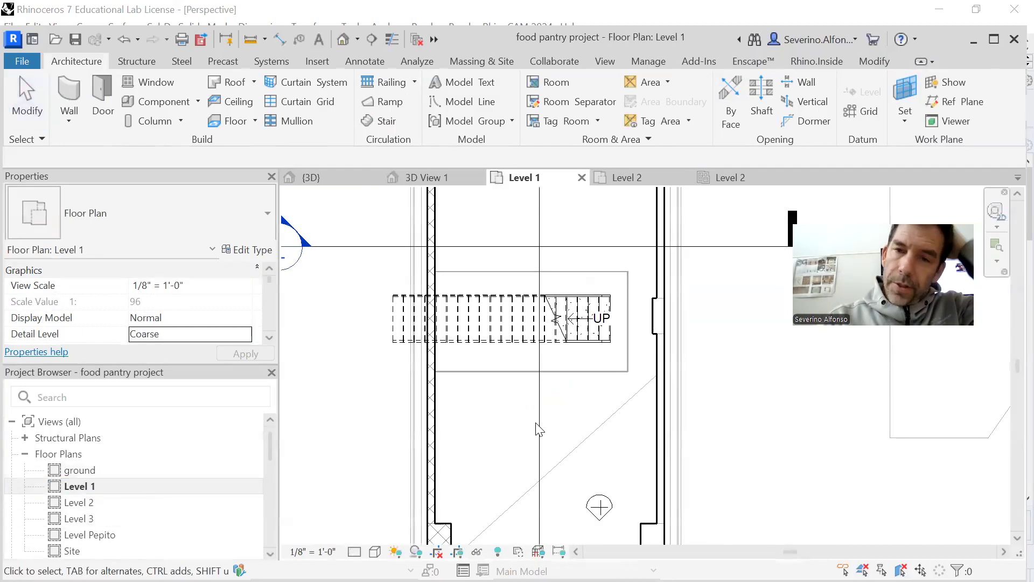
{"action": "key", "text": "super"}
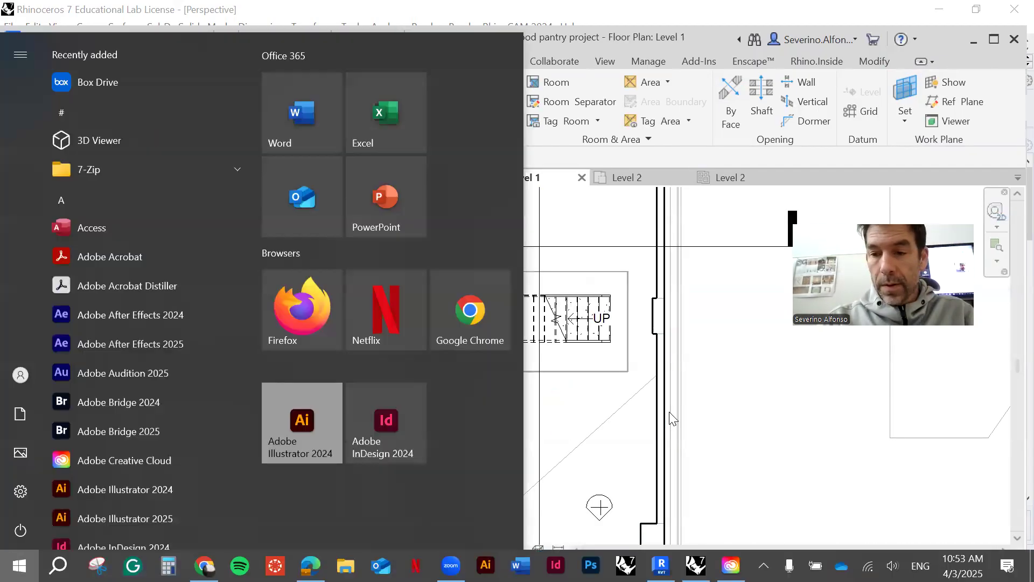
{"action": "left_click", "coordinate": [721, 194]}
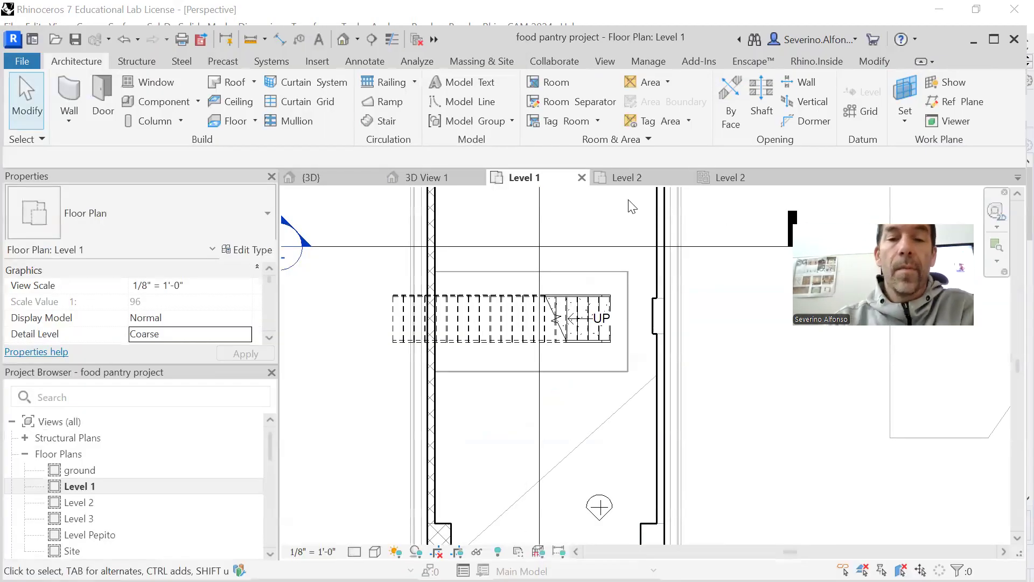
{"action": "left_click", "coordinate": [402, 128]}
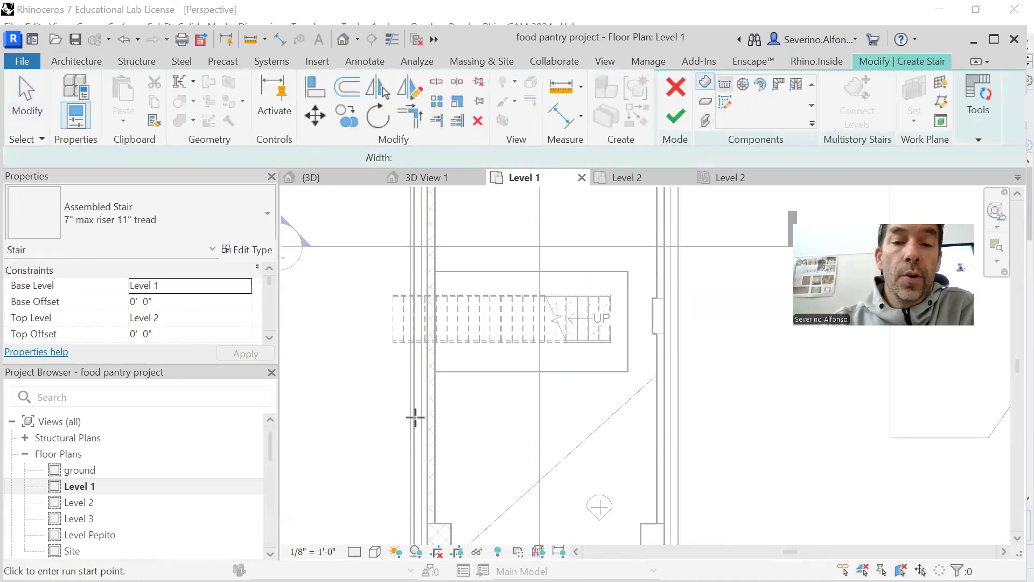
{"action": "middle_click_drag", "start_coordinate": [341, 437], "coordinate": [550, 409]}
{"action": "left_click", "coordinate": [454, 410]}
{"action": "middle_click_drag", "start_coordinate": [336, 427], "coordinate": [526, 416]}
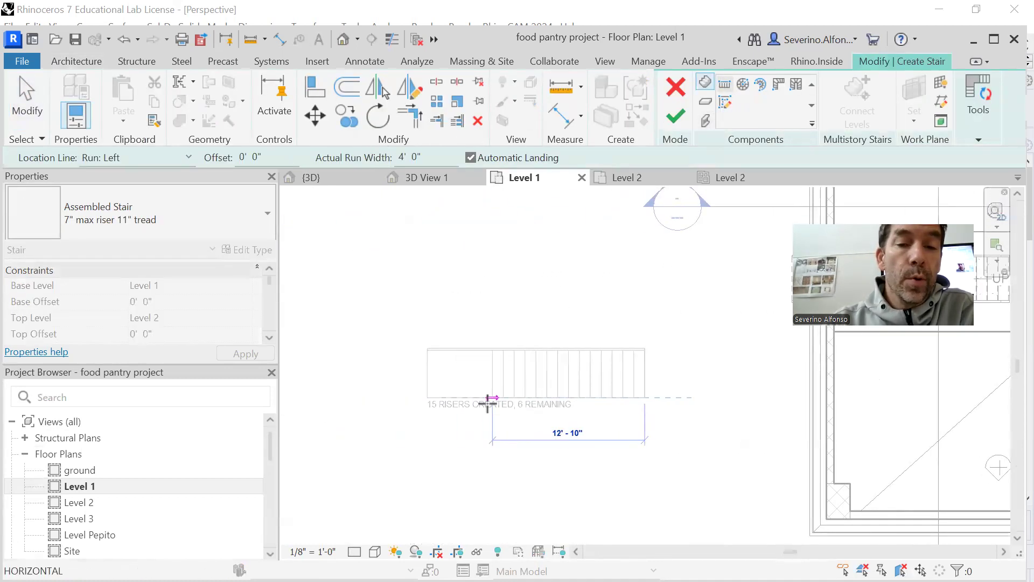
{"action": "left_click", "coordinate": [534, 401]}
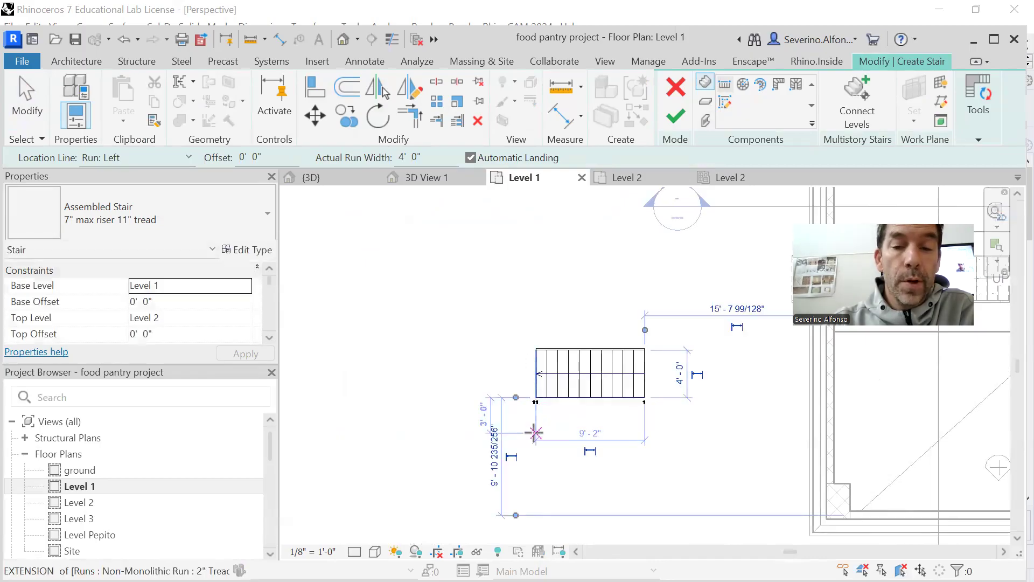
Add a slightly angled return run using the remaining risers, with an automatic landing, and finish the U-shaped stair.
{"action": "left_click", "coordinate": [536, 430]}
{"action": "left_click", "coordinate": [645, 454]}
{"action": "key", "text": "Escape"}
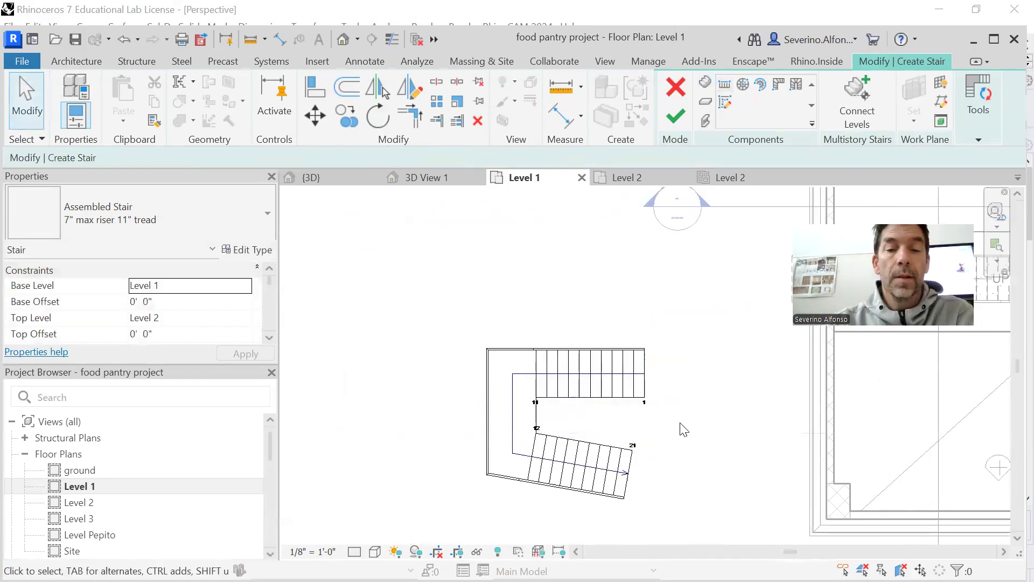
{"action": "left_click", "coordinate": [676, 117]}
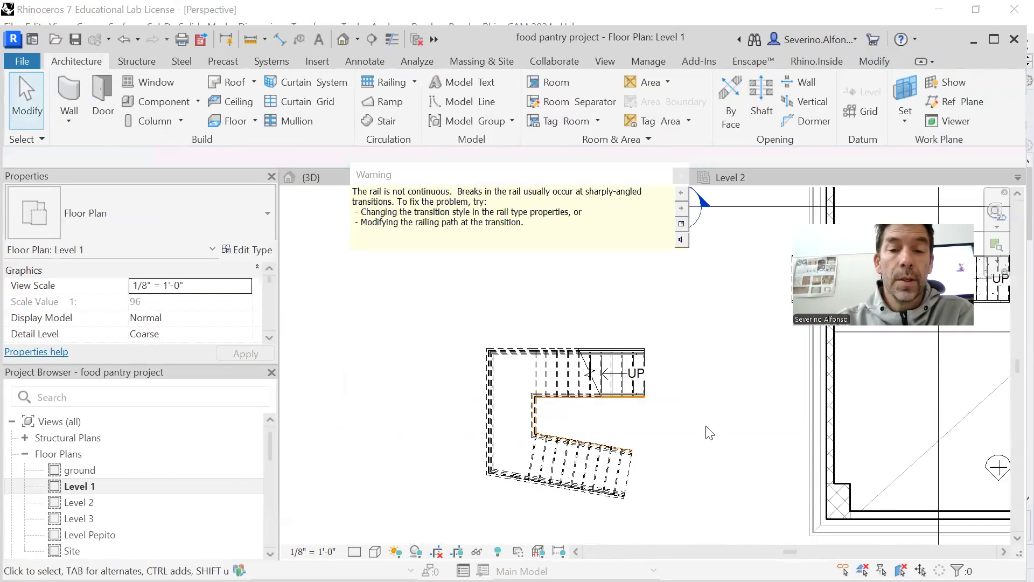
{"action": "left_click", "coordinate": [681, 173]}
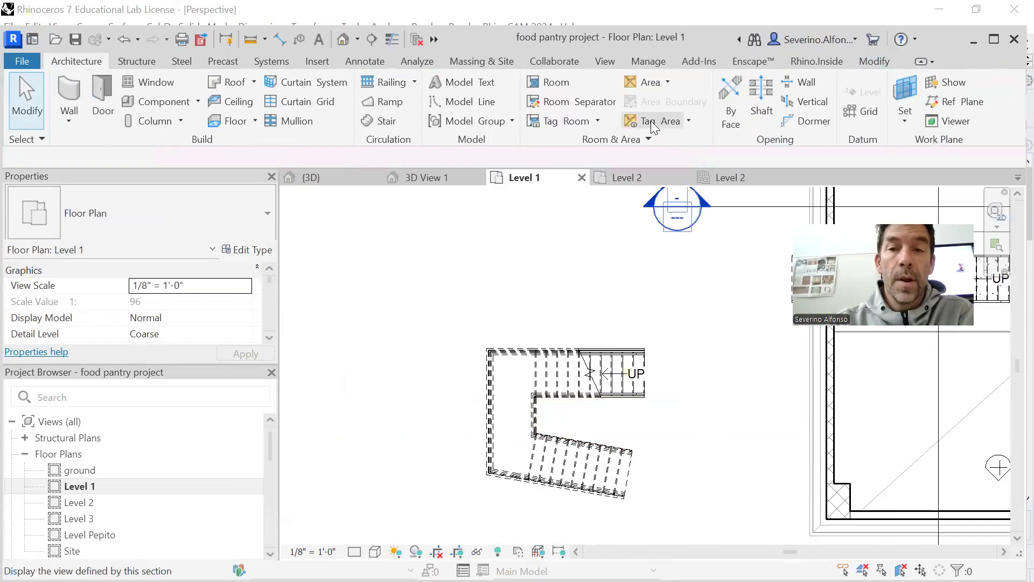
Draw a second U-shaped Assembled Stair above the first, with a run about 10'-1" long and a parallel return run about 7'-4" long.
{"action": "left_click", "coordinate": [386, 122]}
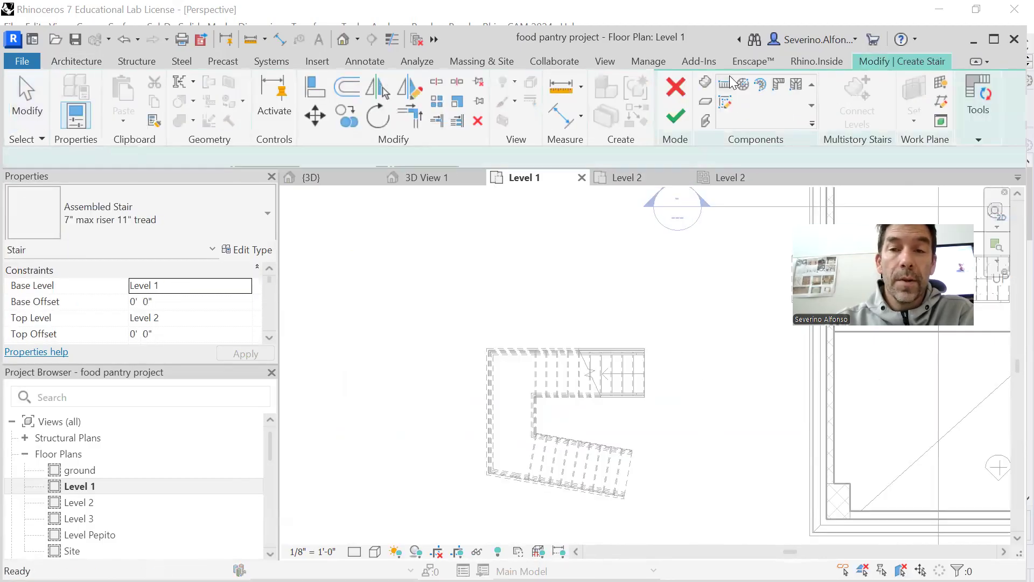
{"action": "middle_click_drag", "start_coordinate": [458, 220], "coordinate": [508, 245]}
{"action": "left_click", "coordinate": [509, 246]}
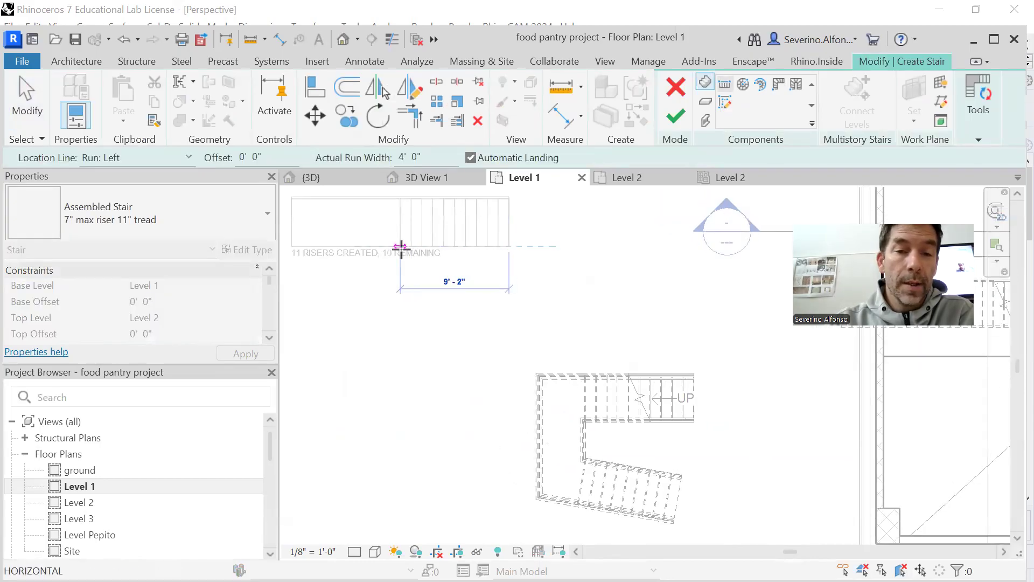
{"action": "left_click", "coordinate": [391, 247]}
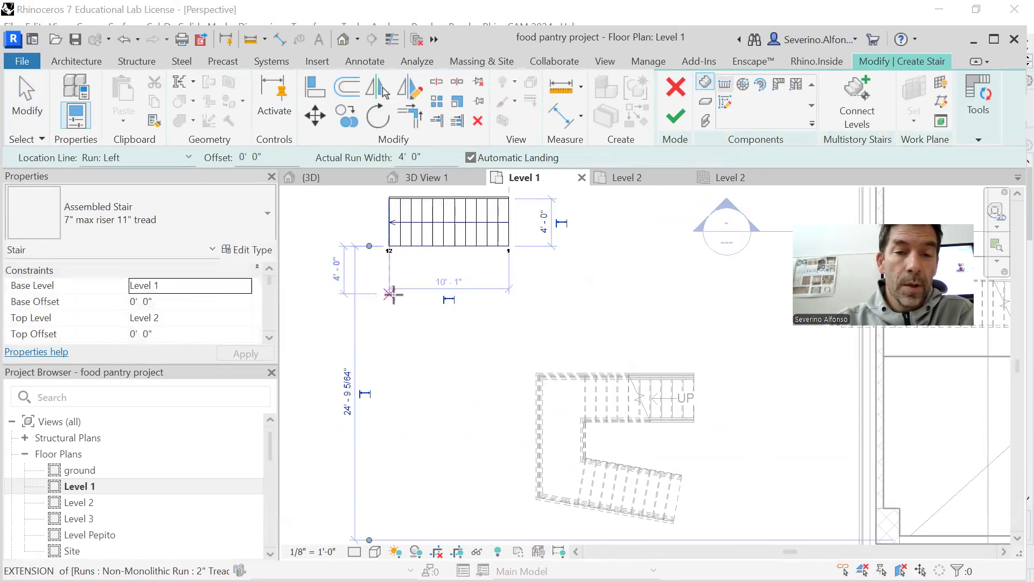
{"action": "left_click", "coordinate": [392, 279]}
{"action": "left_click", "coordinate": [492, 278]}
{"action": "key", "text": "Escape"}
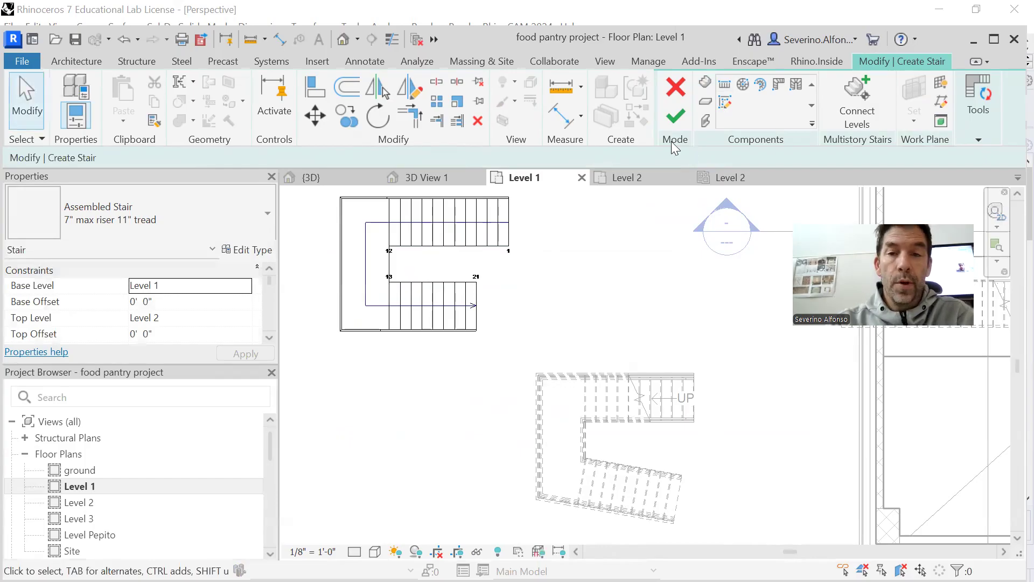
Move the return run closer to the first run, narrowing the gap between them, and finish the stair.
{"action": "scroll", "coordinate": [321, 342], "scroll_direction": "up", "scroll_amount": 3}
{"action": "scroll", "coordinate": [513, 325], "scroll_direction": "down", "scroll_amount": 2}
{"action": "left_click", "coordinate": [531, 277]}
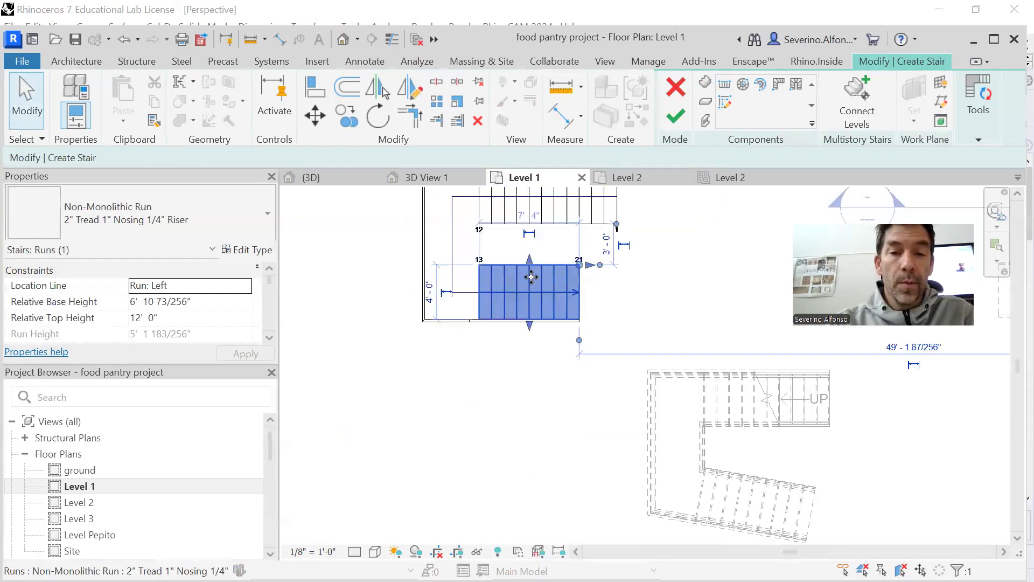
{"action": "key", "text": "m"}
{"action": "key", "text": "v"}
{"action": "scroll", "coordinate": [475, 268], "scroll_direction": "up", "scroll_amount": 2}
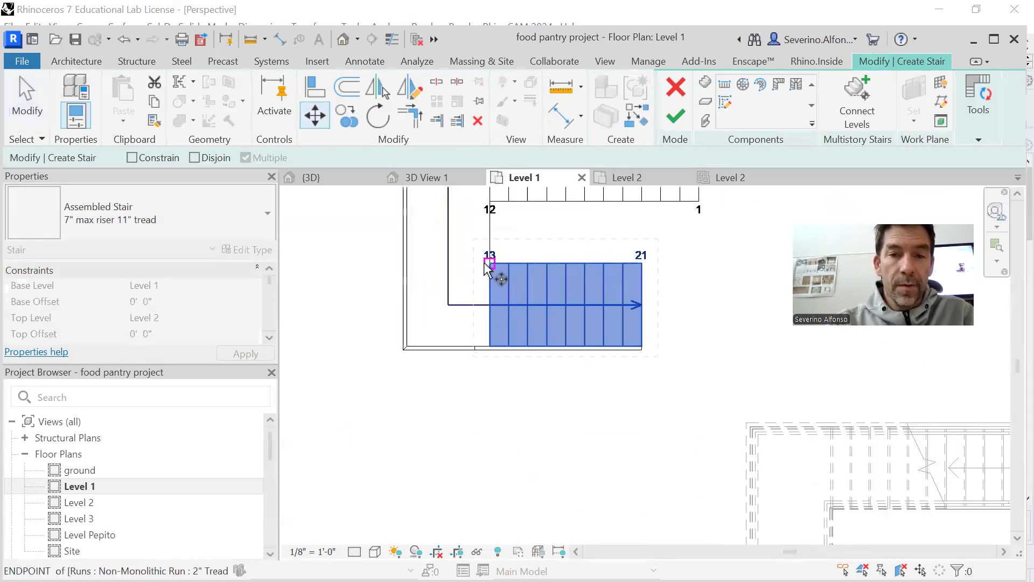
{"action": "left_click", "coordinate": [490, 210]}
{"action": "scroll", "coordinate": [539, 291], "scroll_direction": "down", "scroll_amount": 2}
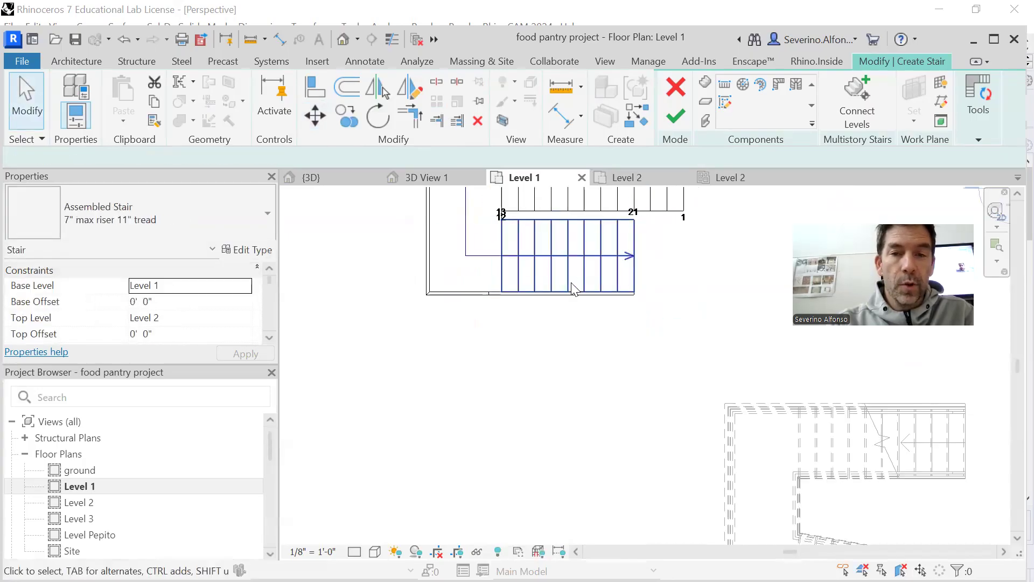
{"action": "left_click", "coordinate": [675, 115]}
{"action": "left_click", "coordinate": [681, 176]}
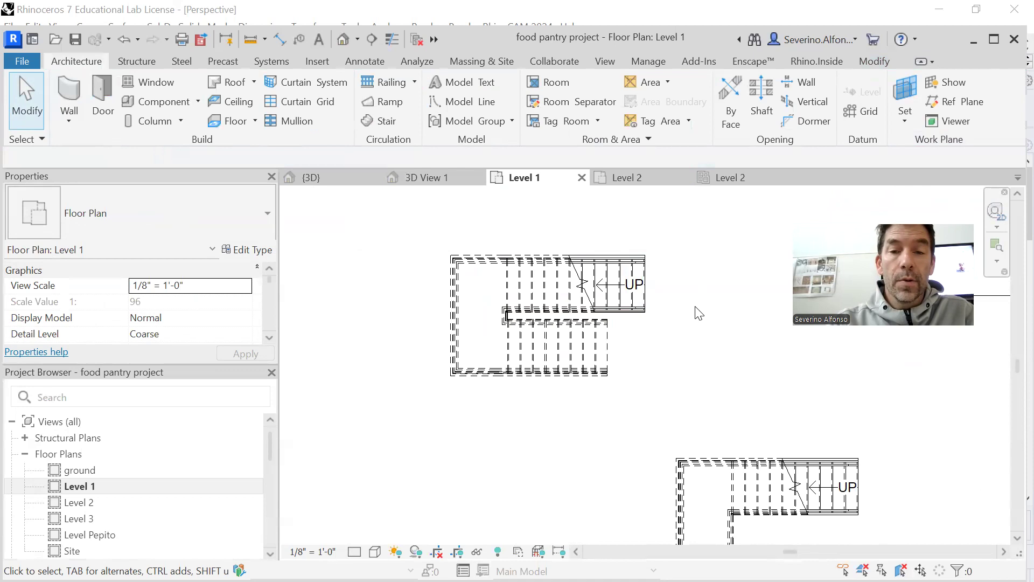
Draw a full-step spiral Assembled Stair from Level 1 to Level 2 in the open area above the section marker outside the building, and finish it.
{"action": "scroll", "coordinate": [653, 414], "scroll_direction": "down", "scroll_amount": 2}
{"action": "middle_click_drag", "start_coordinate": [653, 414], "coordinate": [463, 399]}
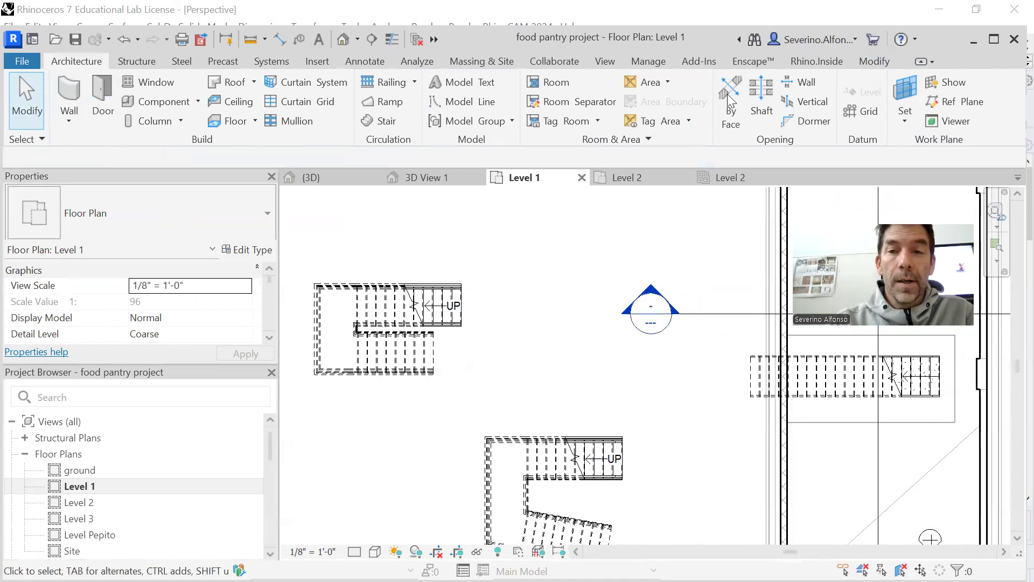
{"action": "left_click", "coordinate": [386, 122]}
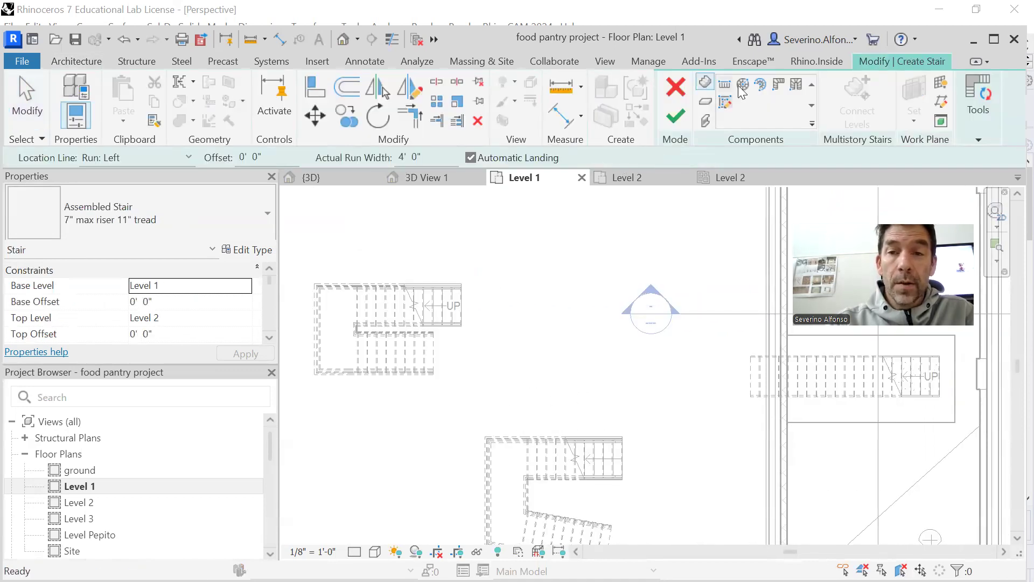
{"action": "middle_click_drag", "start_coordinate": [521, 314], "coordinate": [493, 387]}
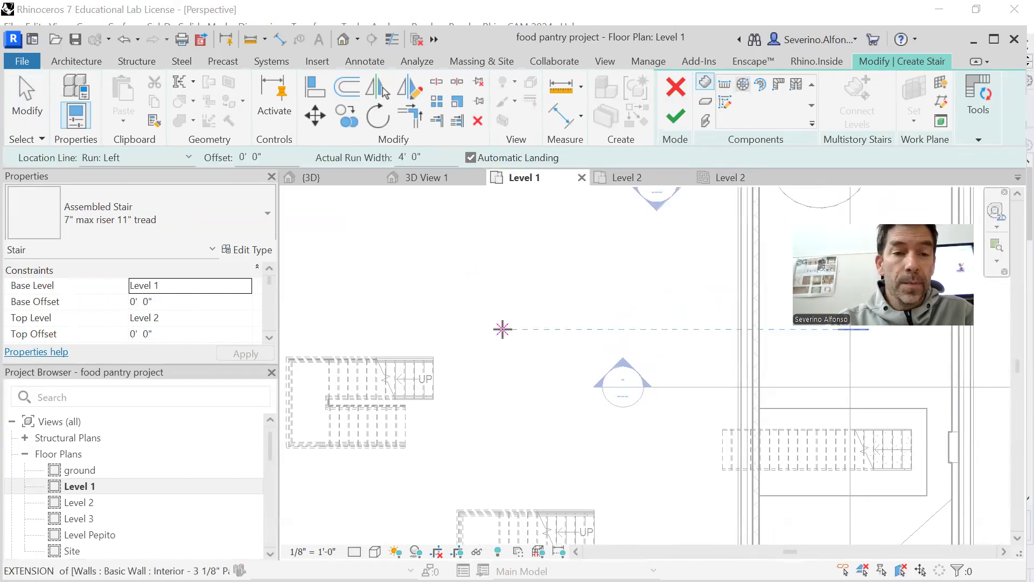
{"action": "left_click", "coordinate": [126, 226]}
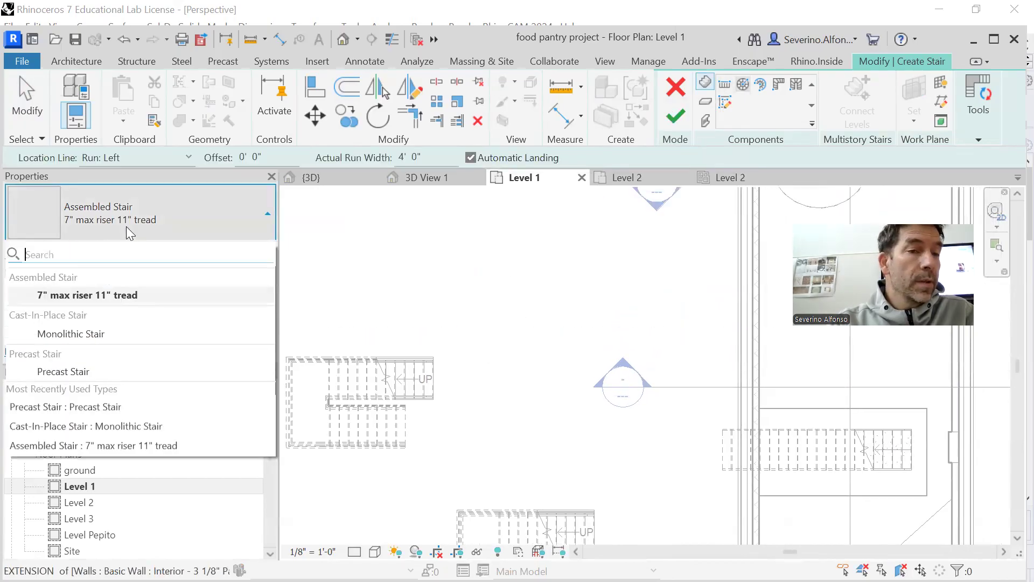
{"action": "left_click", "coordinate": [533, 284]}
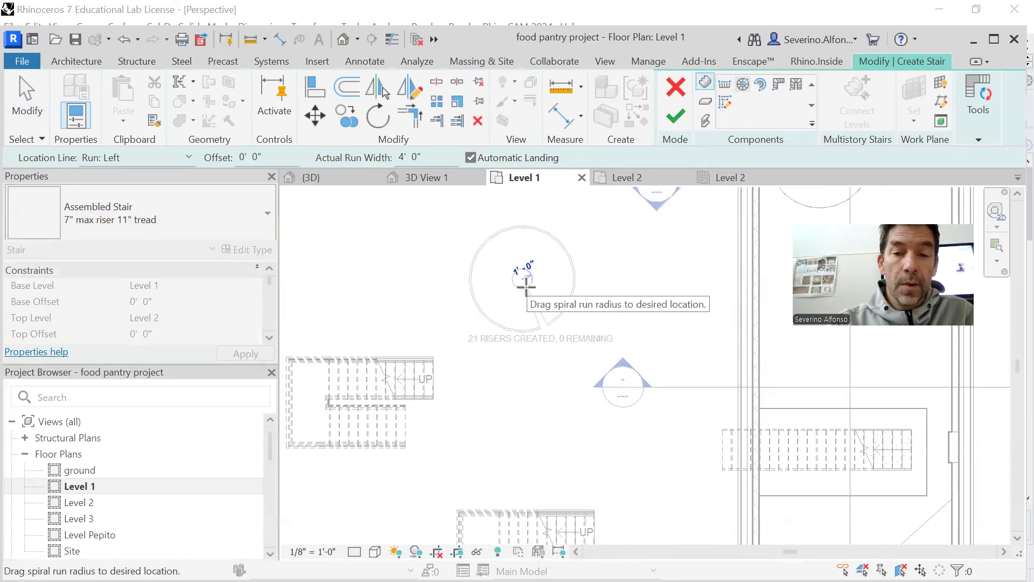
{"action": "scroll", "coordinate": [529, 292], "scroll_direction": "up", "scroll_amount": 2}
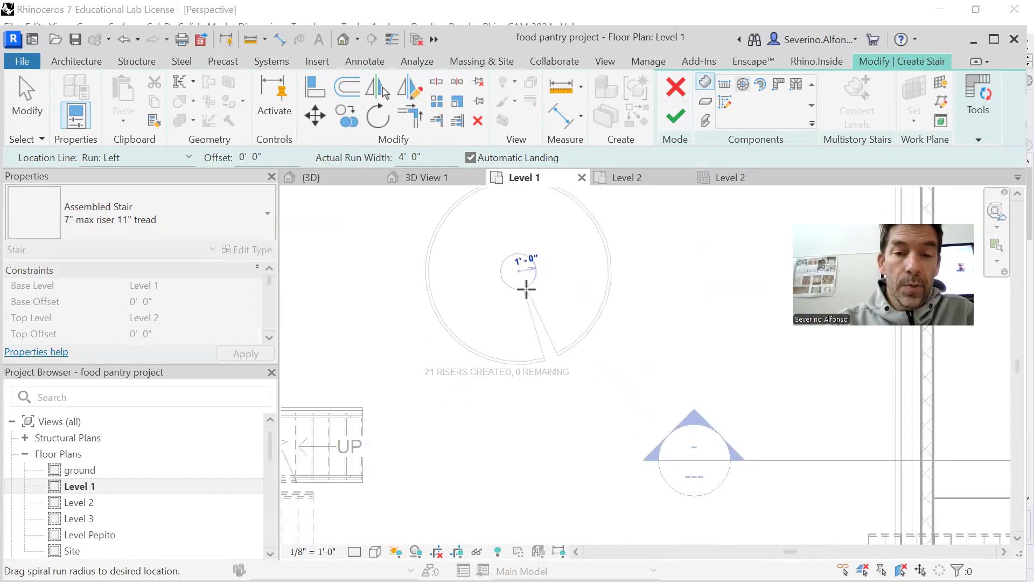
{"action": "left_click", "coordinate": [526, 291]}
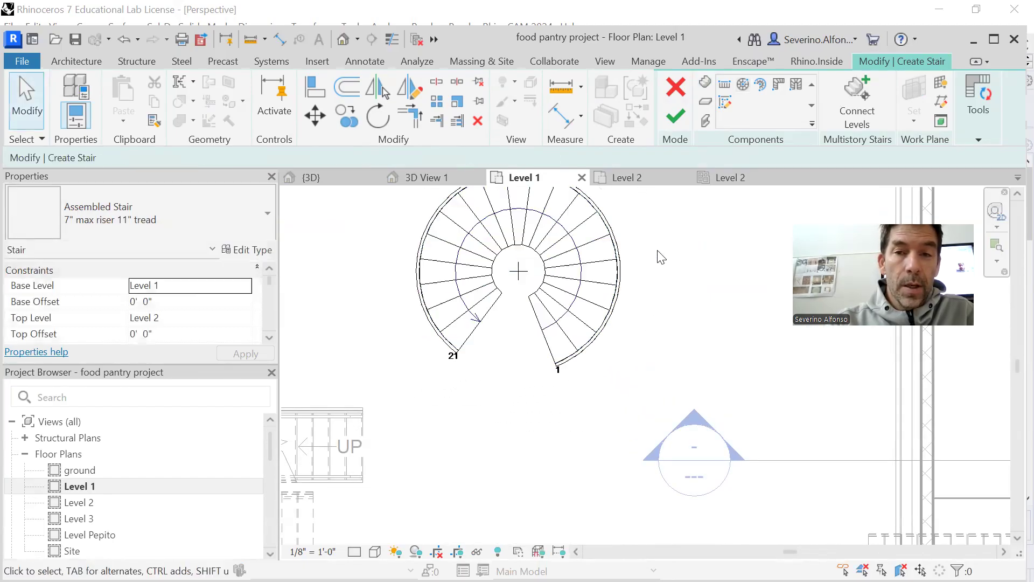
{"action": "left_click", "coordinate": [675, 115]}
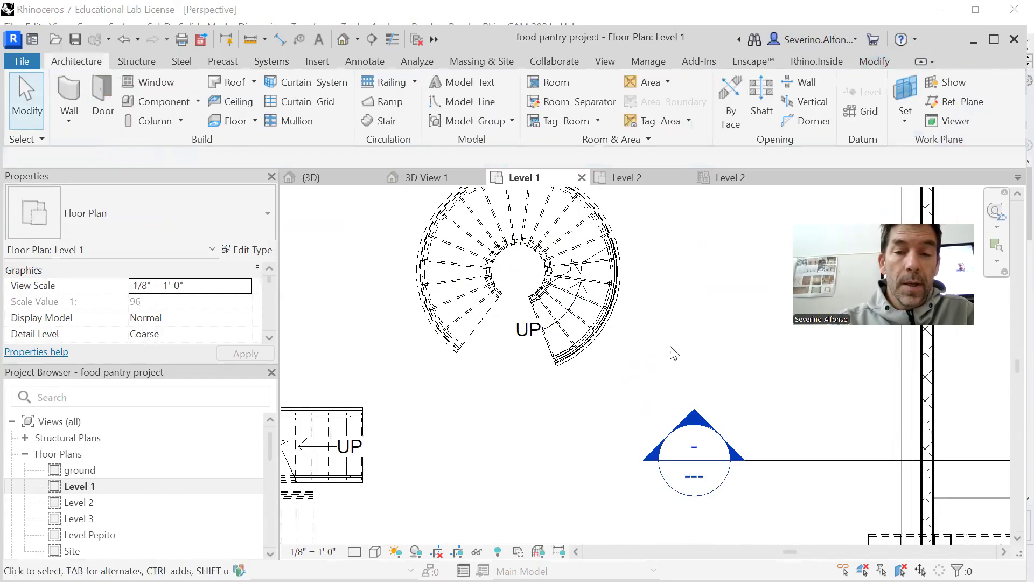
Start a center-ends spiral Assembled Stair below the U-shaped stairs and draw its first curved run with an inner radius of about 7'-0" and 11 risers.
{"action": "scroll", "coordinate": [652, 355], "scroll_direction": "down", "scroll_amount": 2}
{"action": "scroll", "coordinate": [579, 363], "scroll_direction": "down", "scroll_amount": 1}
{"action": "middle_click_drag", "start_coordinate": [578, 363], "coordinate": [440, 359]}
{"action": "scroll", "coordinate": [472, 395], "scroll_direction": "down", "scroll_amount": 1}
{"action": "middle_click_drag", "start_coordinate": [482, 398], "coordinate": [506, 362]}
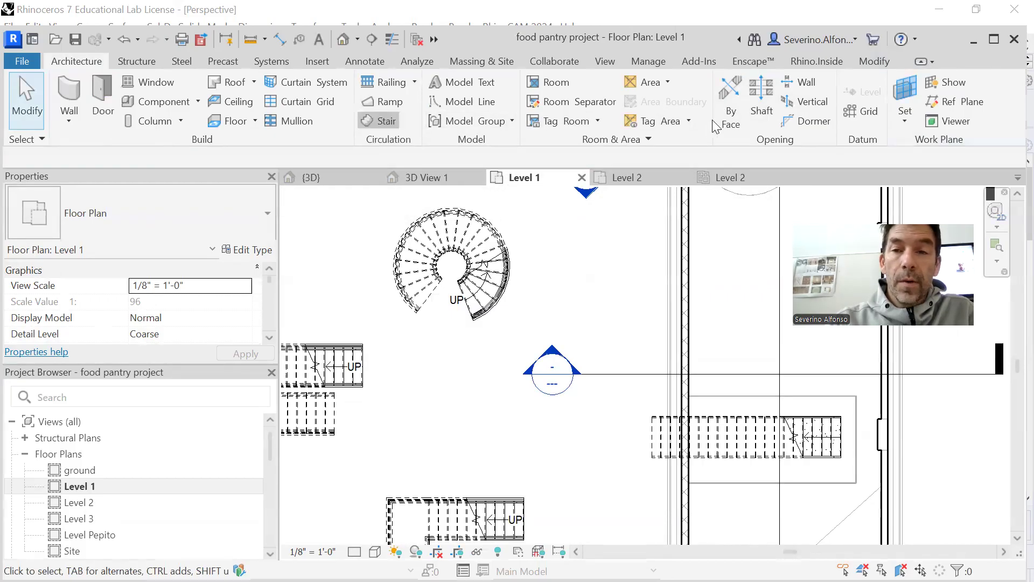
{"action": "left_click", "coordinate": [761, 90]}
{"action": "scroll", "coordinate": [402, 412], "scroll_direction": "down", "scroll_amount": 1}
{"action": "middle_click_drag", "start_coordinate": [401, 412], "coordinate": [634, 306]}
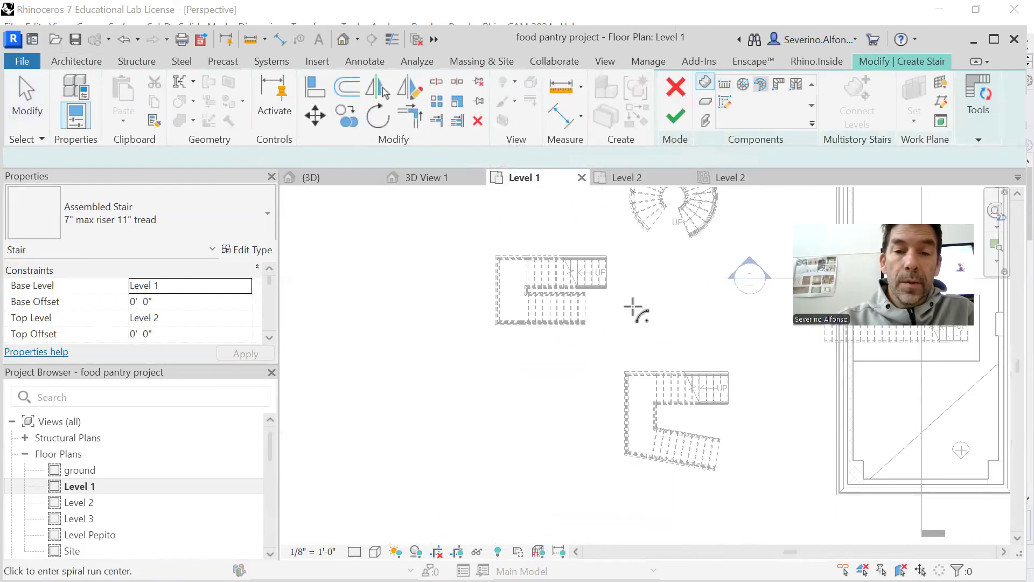
{"action": "left_click", "coordinate": [484, 450]}
{"action": "scroll", "coordinate": [481, 431], "scroll_direction": "up", "scroll_amount": 1}
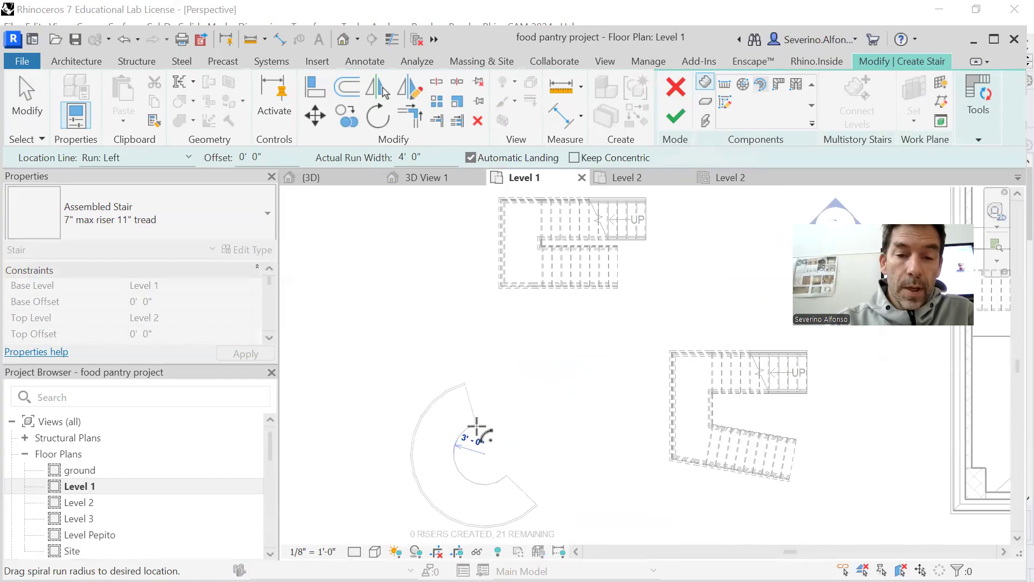
{"action": "left_click", "coordinate": [457, 389]}
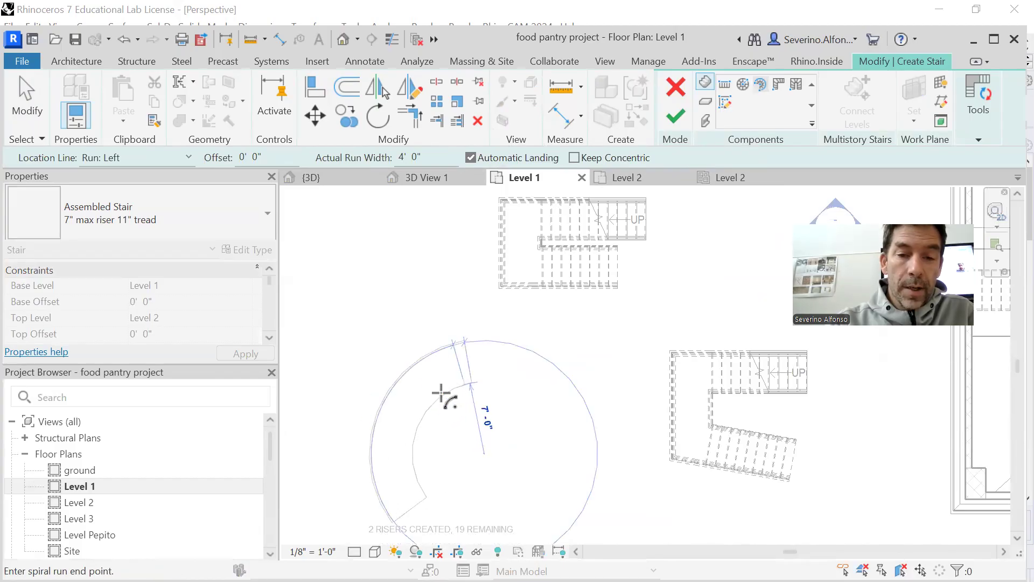
{"action": "left_click", "coordinate": [422, 430]}
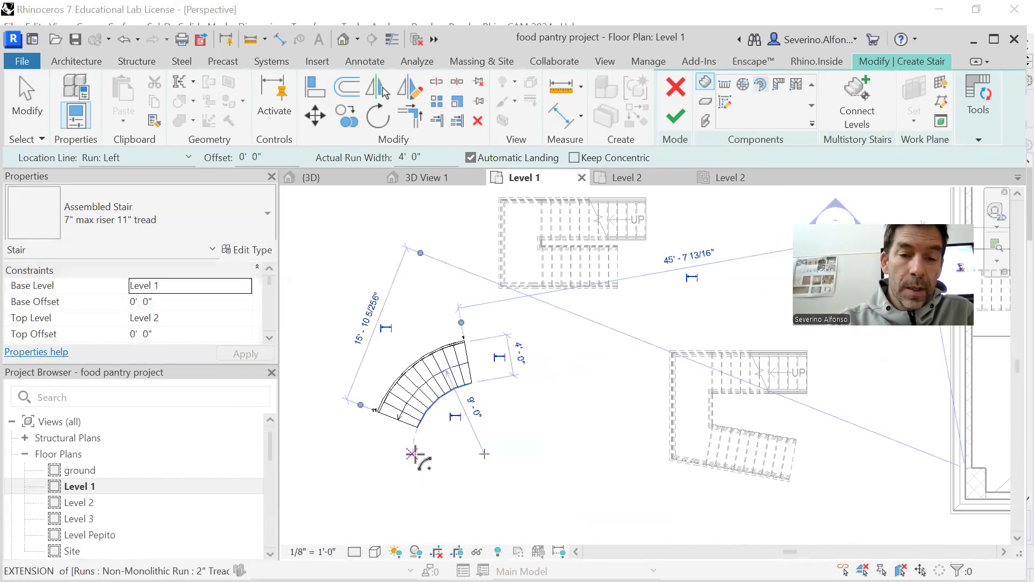
Add a second curved run on the opposite side using the remaining 10 risers, with an automatic landing joining the runs, and finish the stair.
{"action": "left_click", "coordinate": [413, 457]}
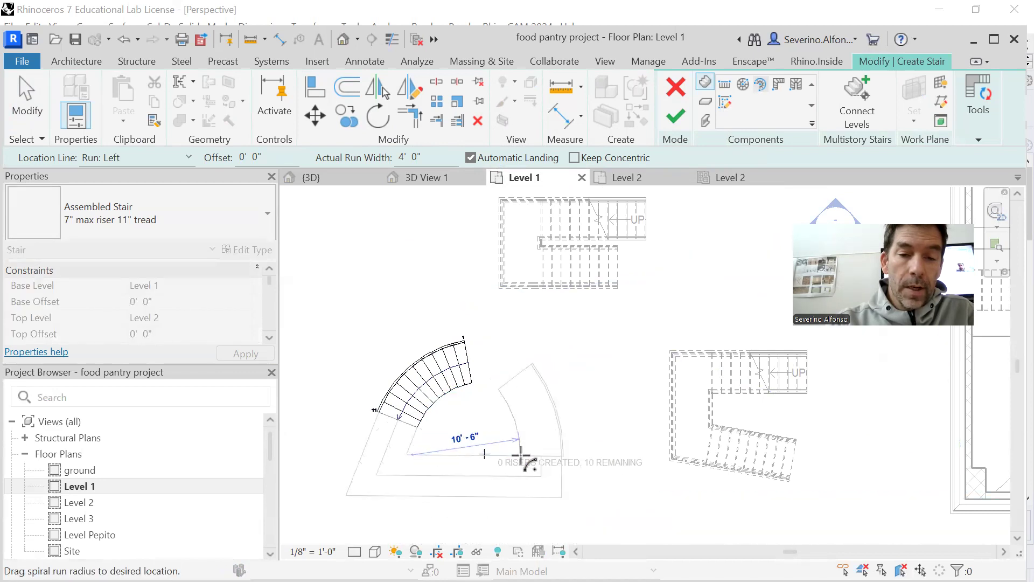
{"action": "left_click", "coordinate": [526, 480]}
{"action": "left_click", "coordinate": [539, 398]}
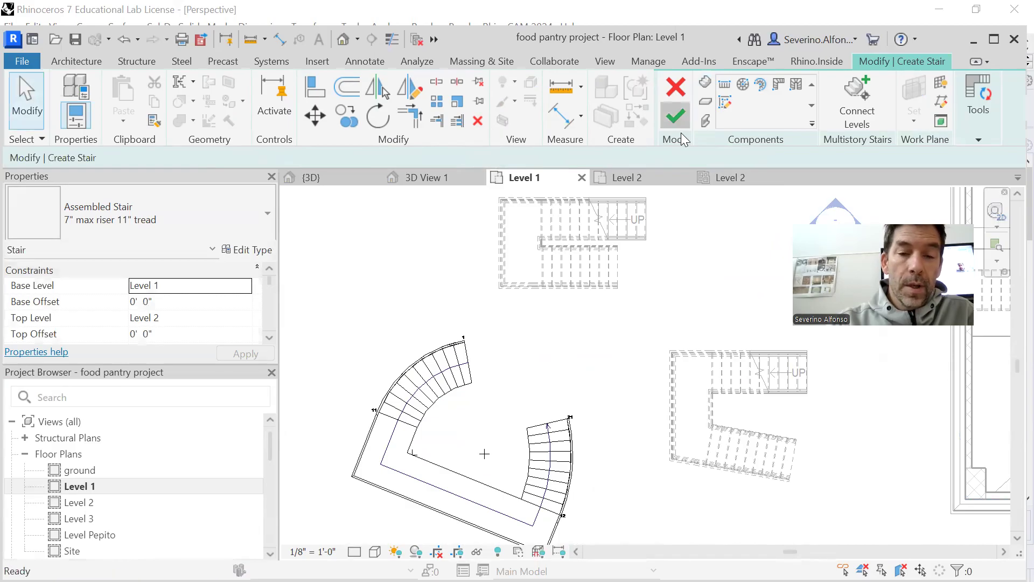
Edit the U-shaped stair with parallel runs, convert its landing to sketch-based, and open the landing's sketch.
{"action": "scroll", "coordinate": [615, 386], "scroll_direction": "down", "scroll_amount": 2}
{"action": "mouse_move", "coordinate": [616, 386]}
{"action": "middle_mouse_down"}
{"action": "mouse_move", "coordinate": [490, 354]}
{"action": "mouse_move", "coordinate": [515, 372]}
{"action": "middle_mouse_up"}
{"action": "scroll", "coordinate": [488, 343], "scroll_direction": "down", "scroll_amount": 2}
{"action": "scroll", "coordinate": [494, 335], "scroll_direction": "up", "scroll_amount": 2}
{"action": "left_click", "coordinate": [483, 328]}
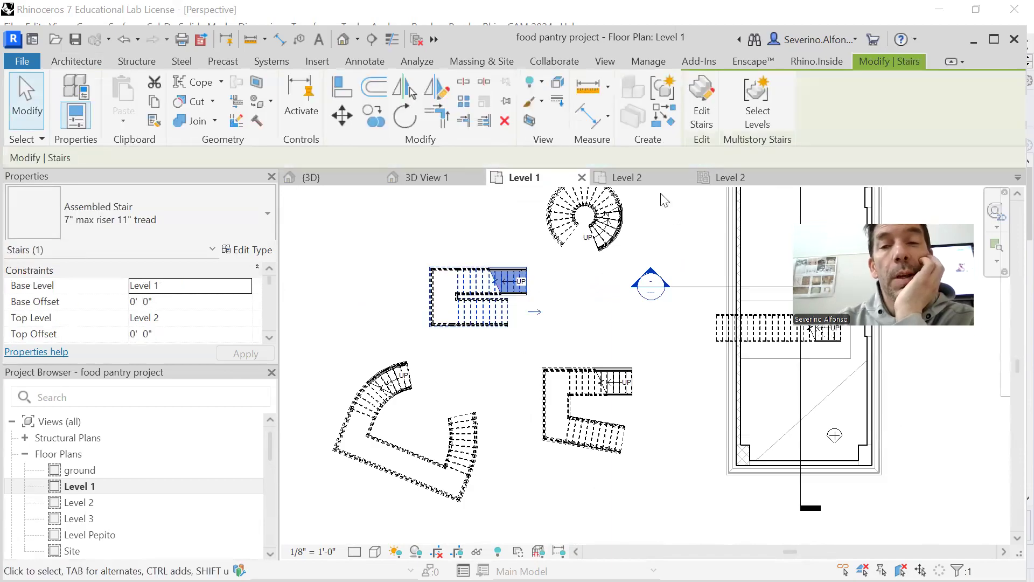
{"action": "left_click", "coordinate": [701, 105]}
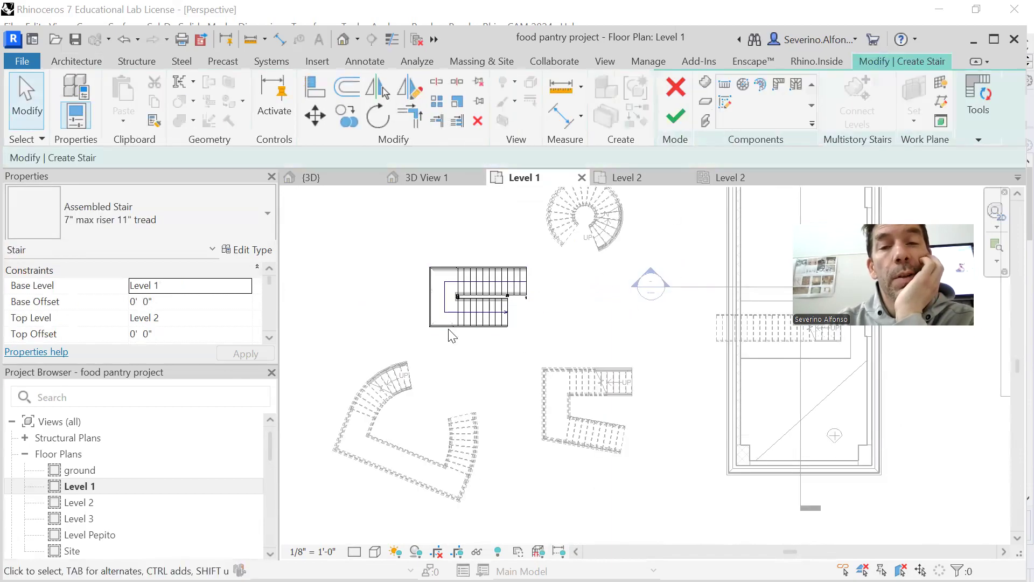
{"action": "left_click", "coordinate": [443, 298]}
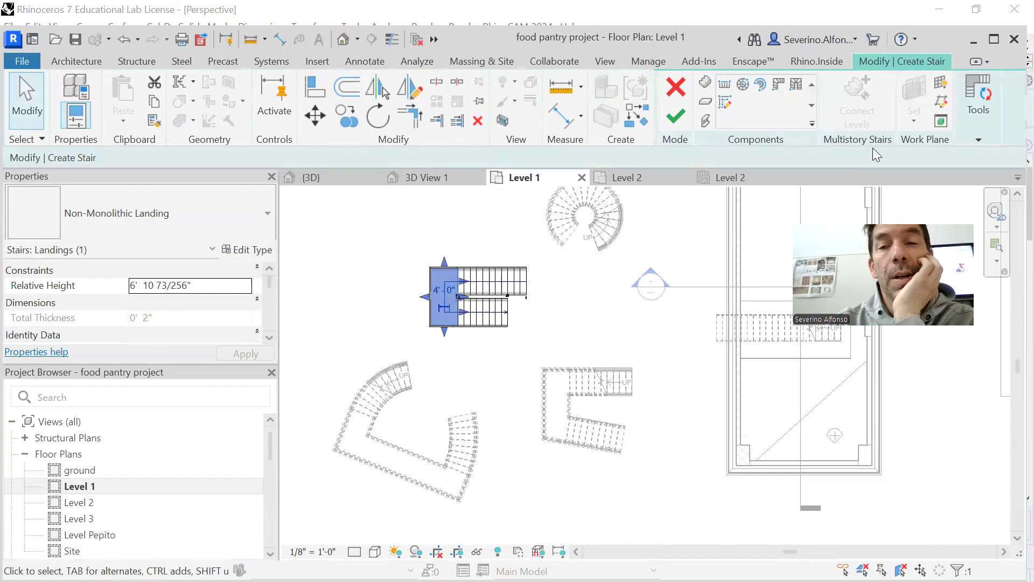
{"action": "left_click", "coordinate": [978, 94]}
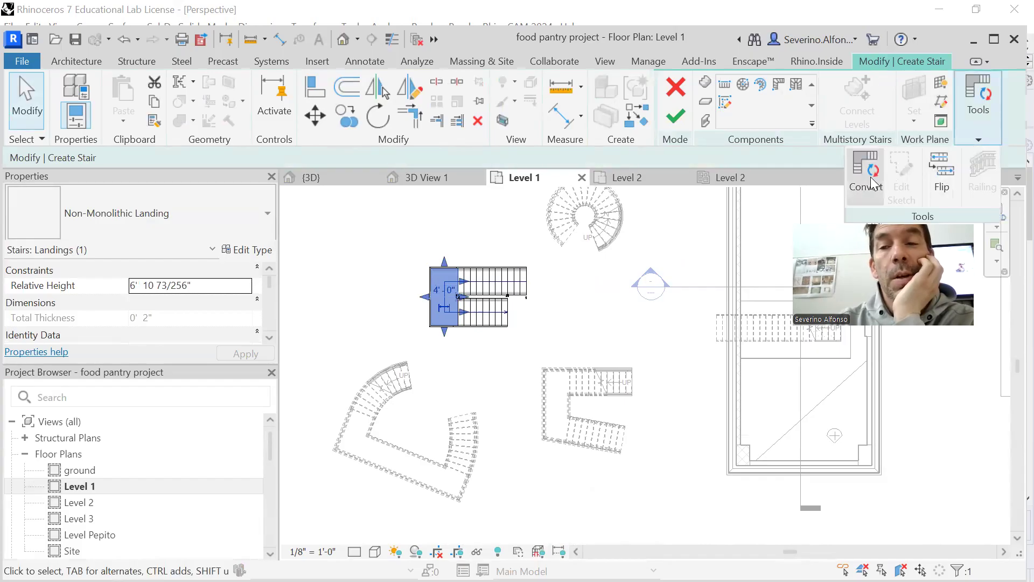
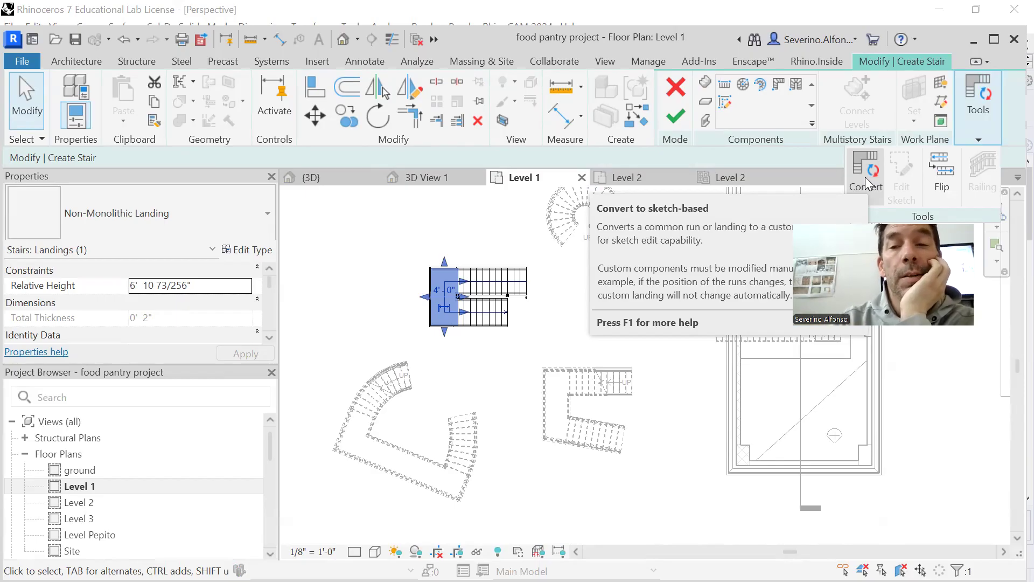
{"action": "left_click", "coordinate": [866, 176]}
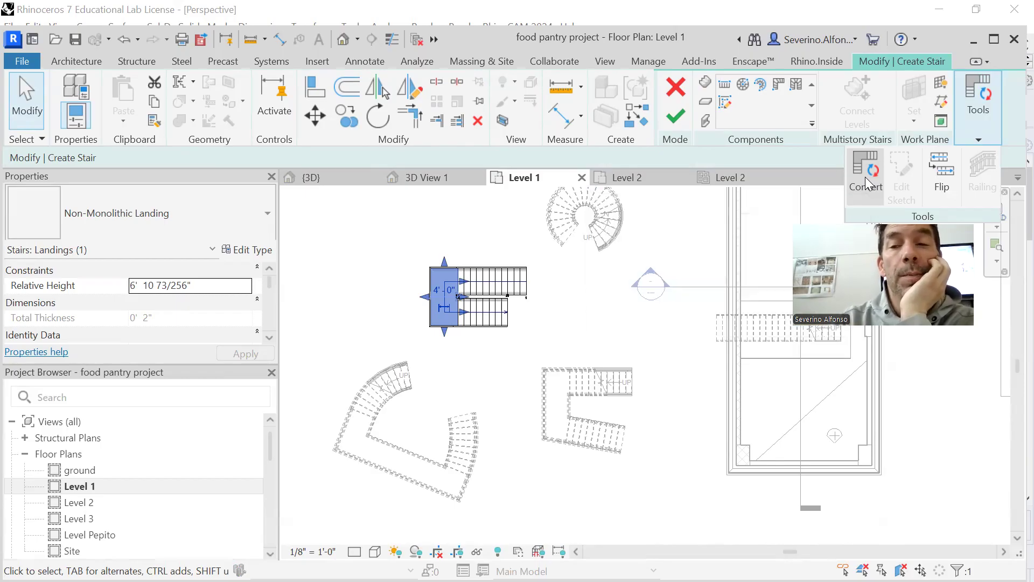
{"action": "left_click", "coordinate": [452, 252]}
{"action": "scroll", "coordinate": [434, 292], "scroll_direction": "up", "scroll_amount": 2}
{"action": "left_click", "coordinate": [433, 291]}
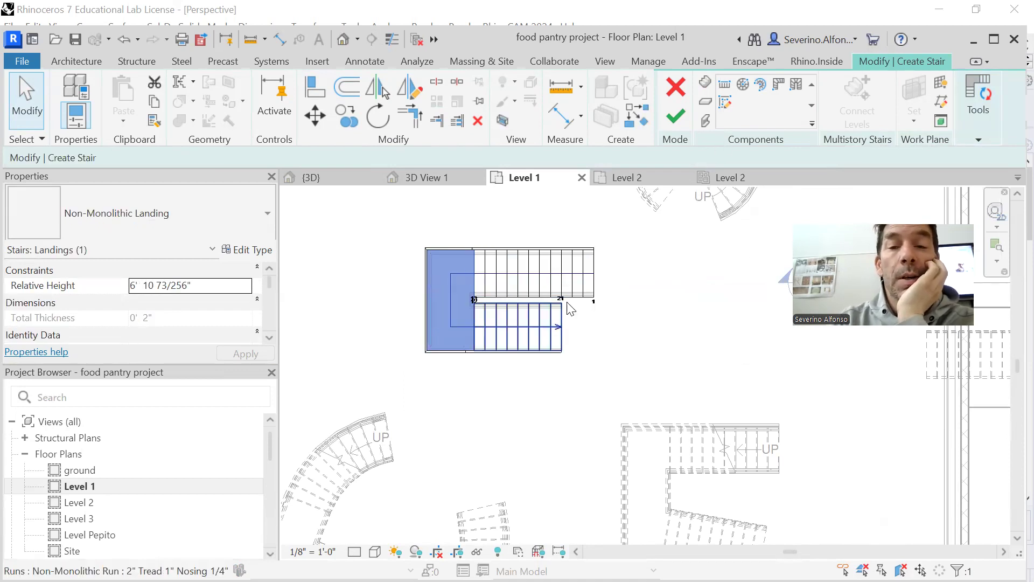
{"action": "left_click", "coordinate": [978, 100]}
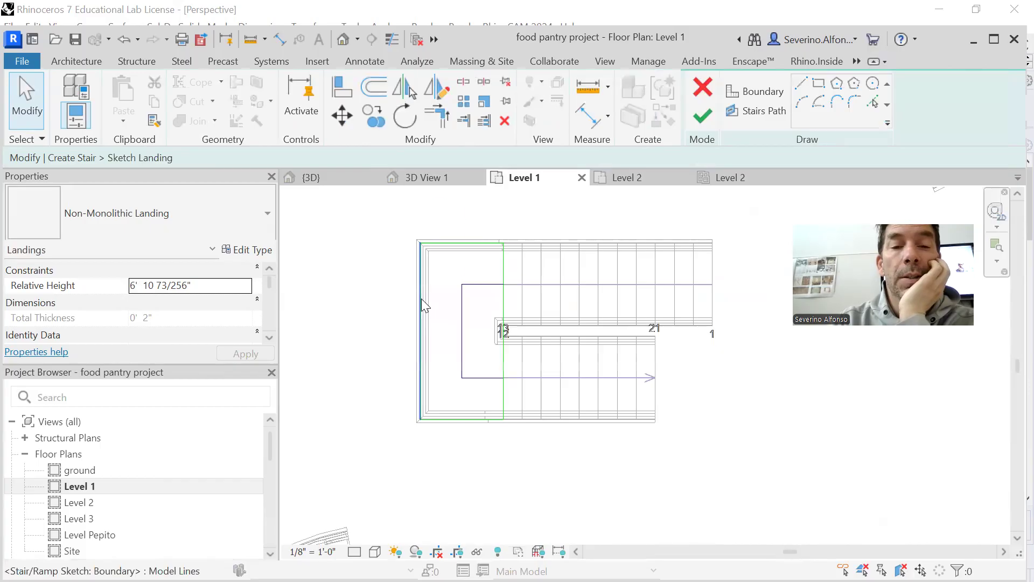
Replace the landing's straight outer boundary with a semicircular tangent arc between its two corners, then finish the landing sketch and the stair.
{"action": "left_click", "coordinate": [421, 299]}
{"action": "left_click", "coordinate": [450, 273]}
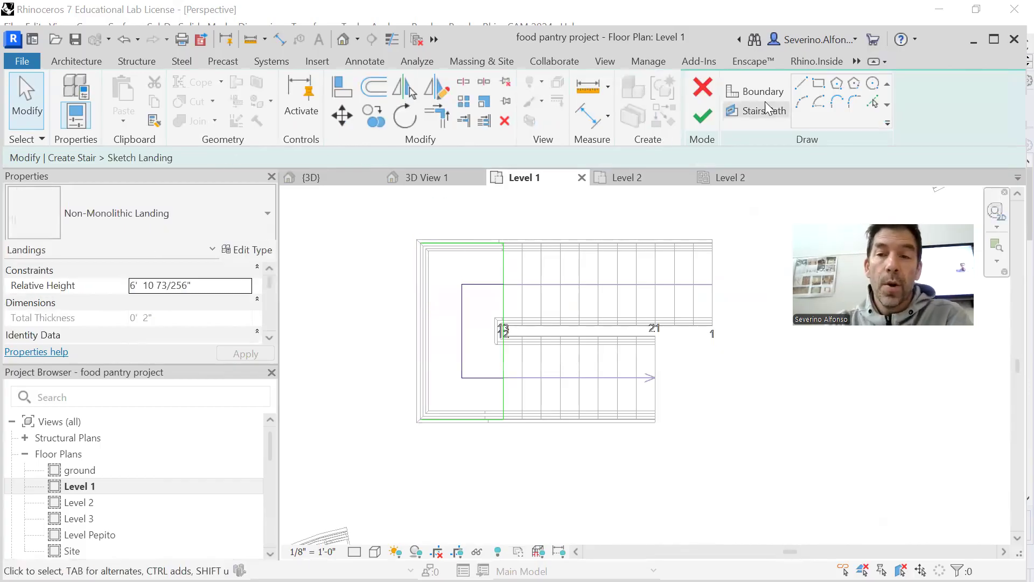
{"action": "left_click", "coordinate": [837, 103]}
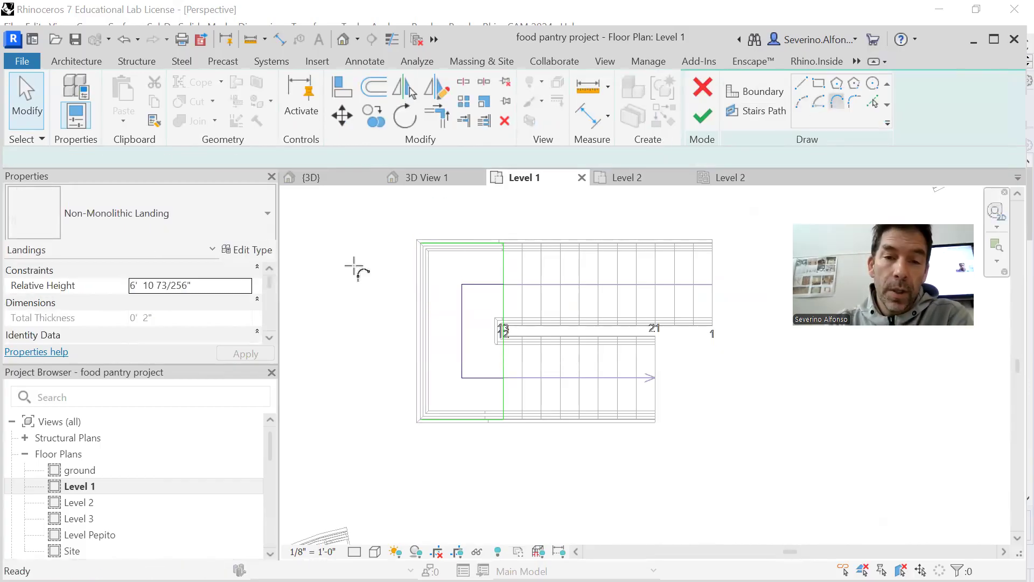
{"action": "left_click", "coordinate": [422, 243]}
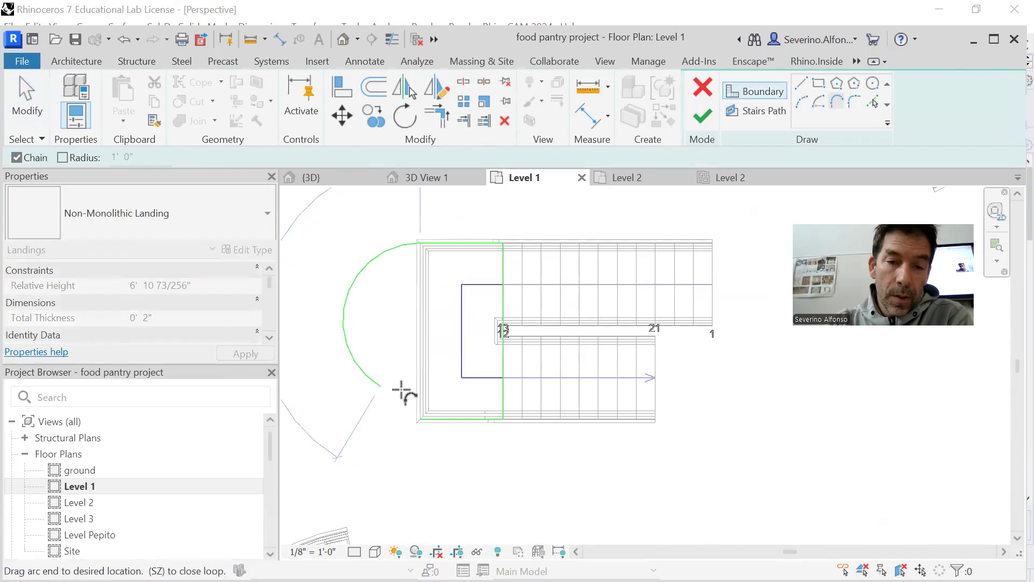
{"action": "left_click", "coordinate": [420, 418]}
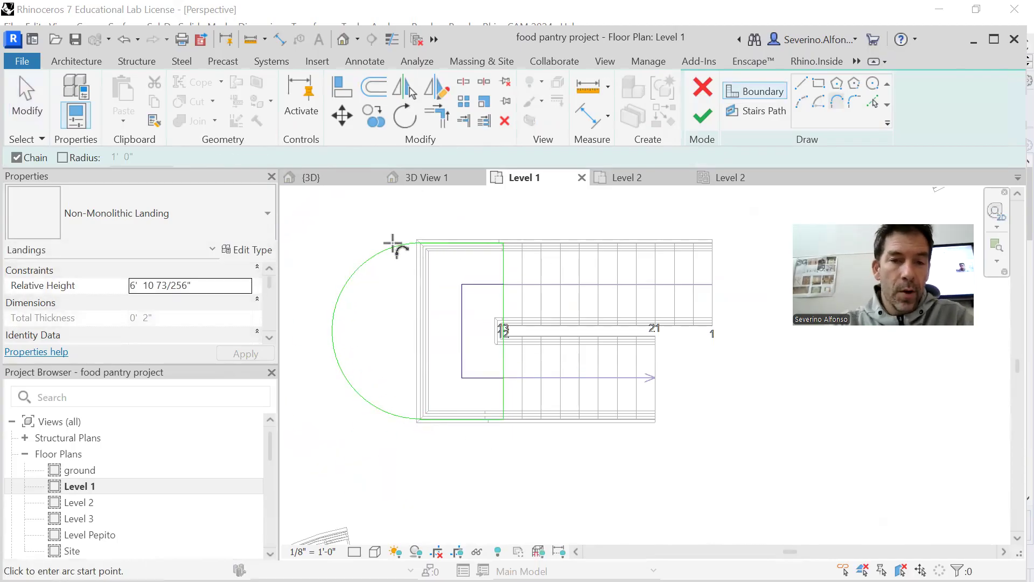
{"action": "key", "text": "Escape"}
{"action": "left_click", "coordinate": [700, 117]}
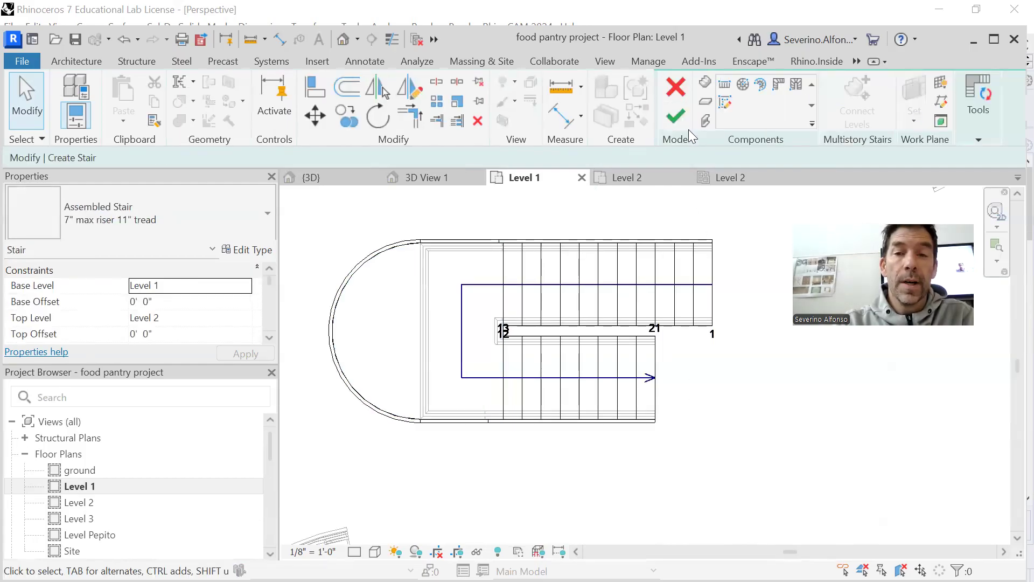
{"action": "left_click", "coordinate": [675, 116]}
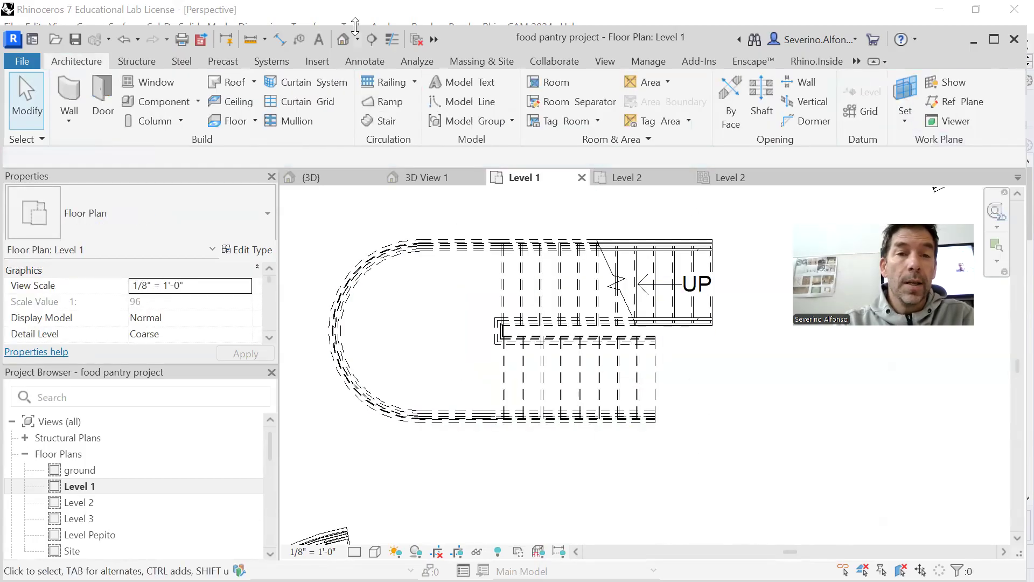
Open the default 3D view and examine the U-shaped stair with the rounded landing and its railings up close.
{"action": "left_click", "coordinate": [346, 40]}
{"action": "scroll", "coordinate": [640, 404], "scroll_direction": "down", "scroll_amount": 8}
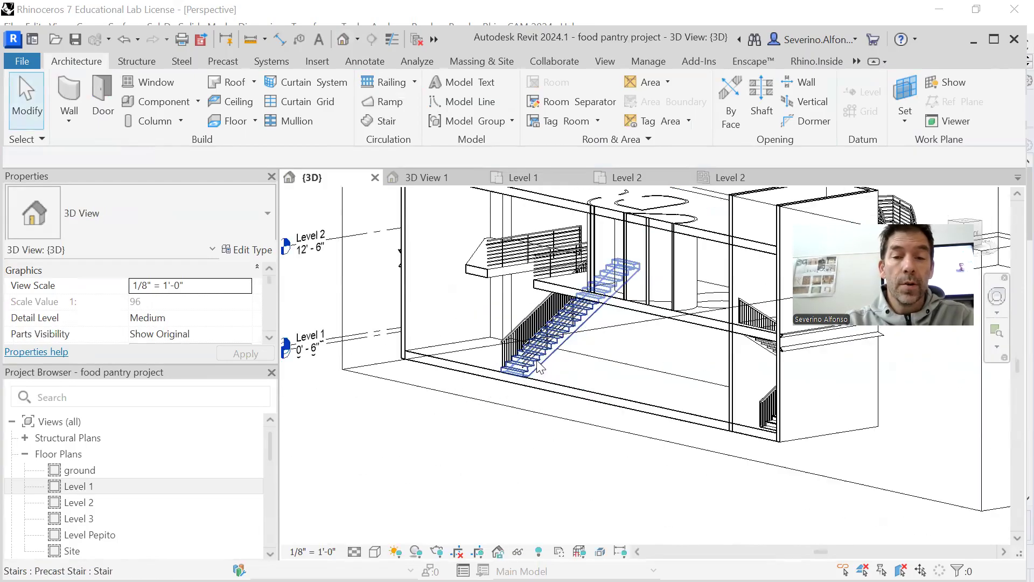
{"action": "left_click", "coordinate": [640, 404]}
{"action": "middle_click_drag", "start_coordinate": [640, 404], "coordinate": [753, 310], "text": "shift"}
{"action": "scroll", "coordinate": [739, 308], "scroll_direction": "up", "scroll_amount": 3}
{"action": "left_click", "coordinate": [677, 412]}
{"action": "scroll", "coordinate": [668, 357], "scroll_direction": "up", "scroll_amount": 1}
{"action": "scroll", "coordinate": [662, 318], "scroll_direction": "up", "scroll_amount": 3}
{"action": "middle_click_drag", "start_coordinate": [662, 317], "coordinate": [622, 411]}
{"action": "scroll", "coordinate": [629, 433], "scroll_direction": "down", "scroll_amount": 1}
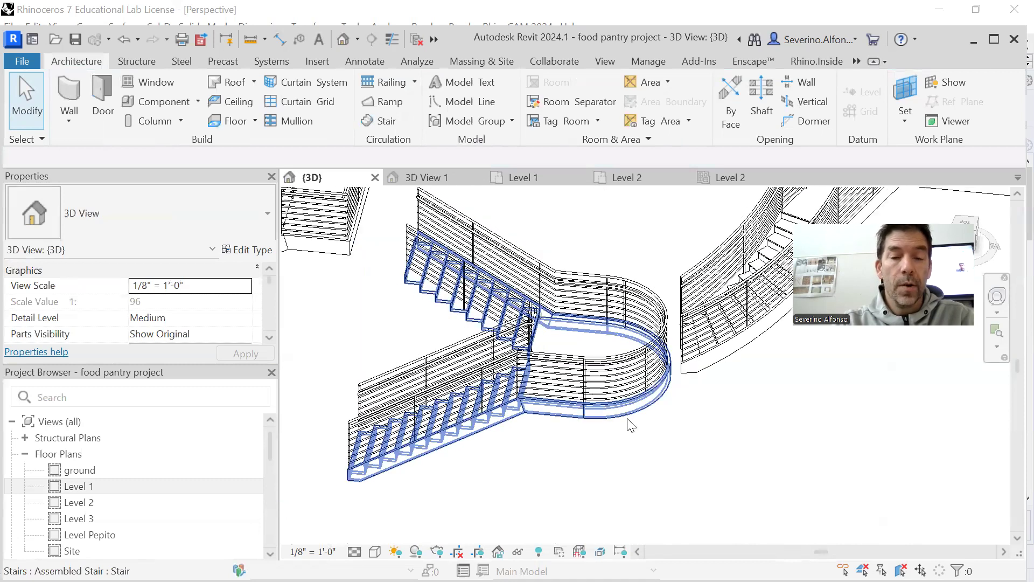
Edit the U-shaped stair with the rounded landing, convert its lower straight run to sketch-based, and open the run's sketch.
{"action": "left_click", "coordinate": [630, 425]}
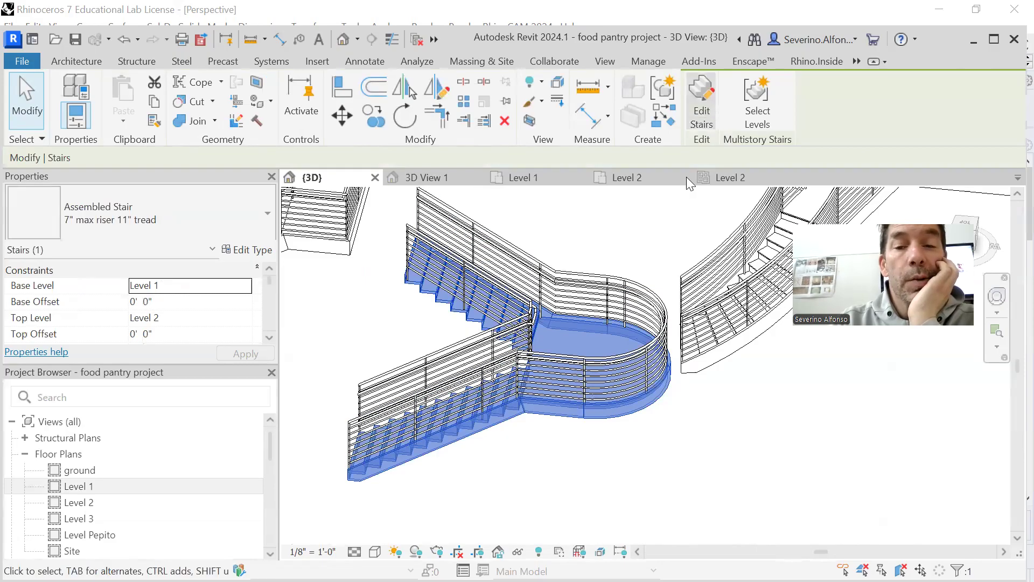
{"action": "middle_click_drag", "start_coordinate": [597, 349], "coordinate": [597, 343], "text": "shift"}
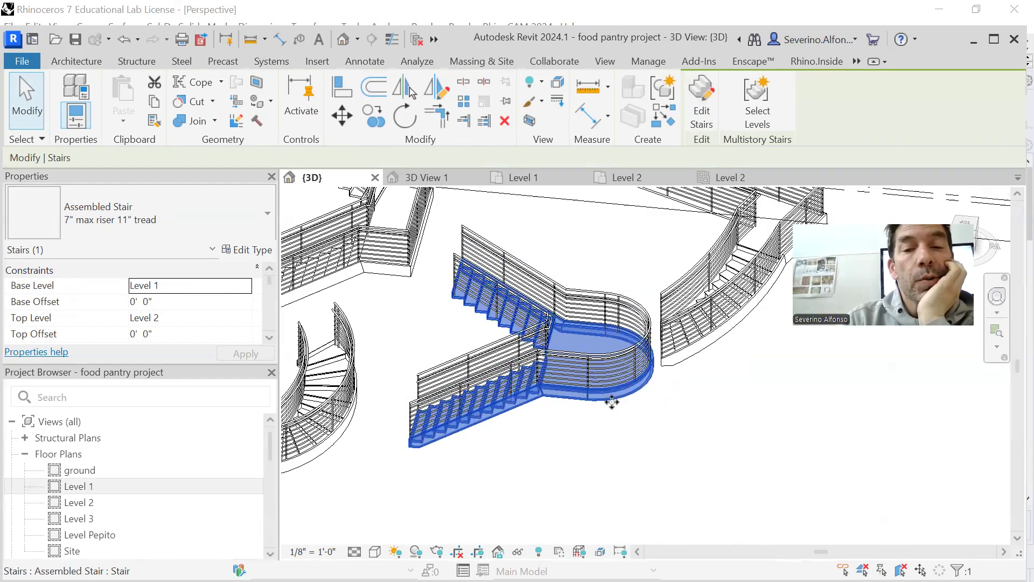
{"action": "left_click", "coordinate": [705, 99]}
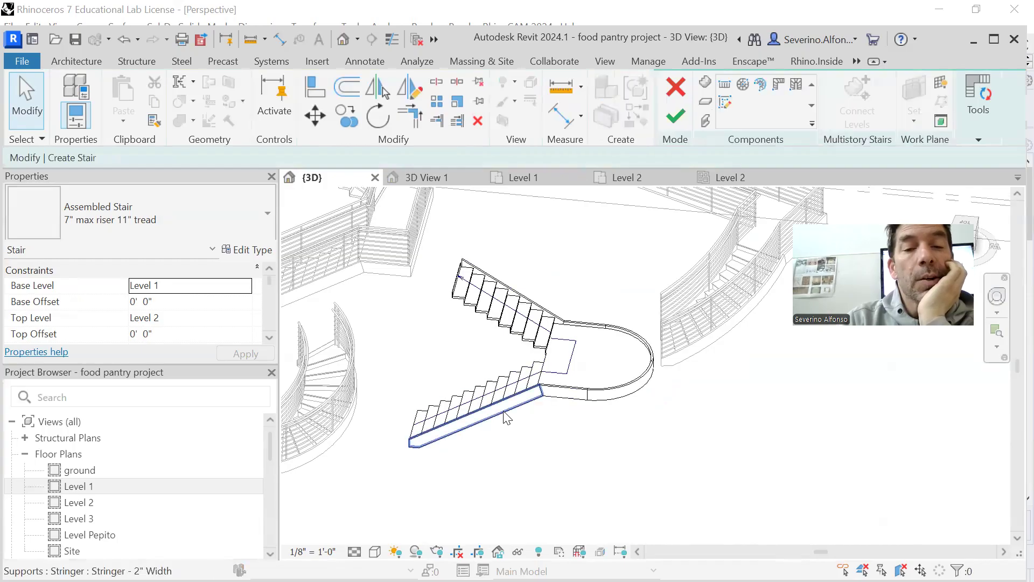
{"action": "left_click", "coordinate": [494, 380]}
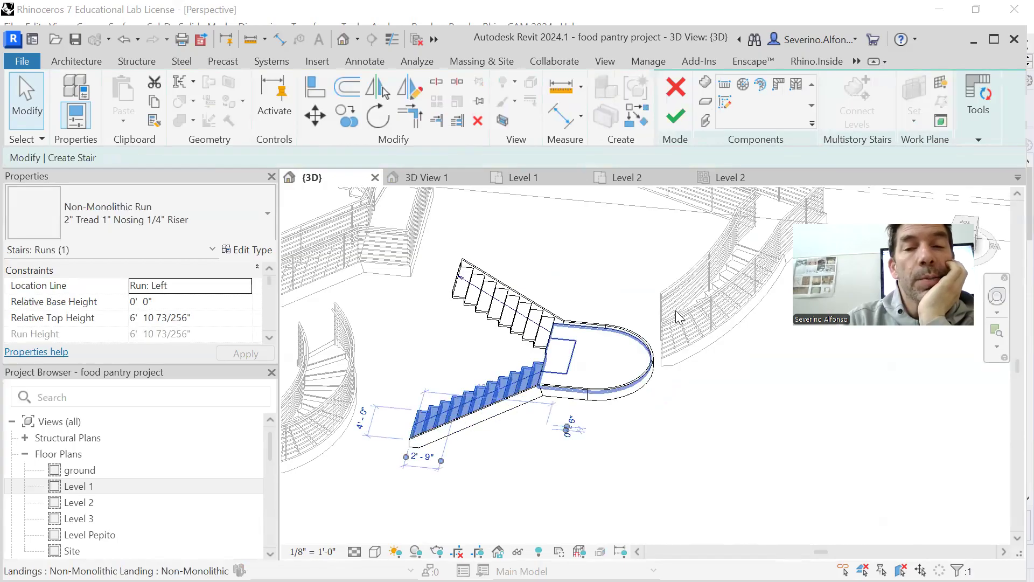
{"action": "left_click", "coordinate": [980, 108]}
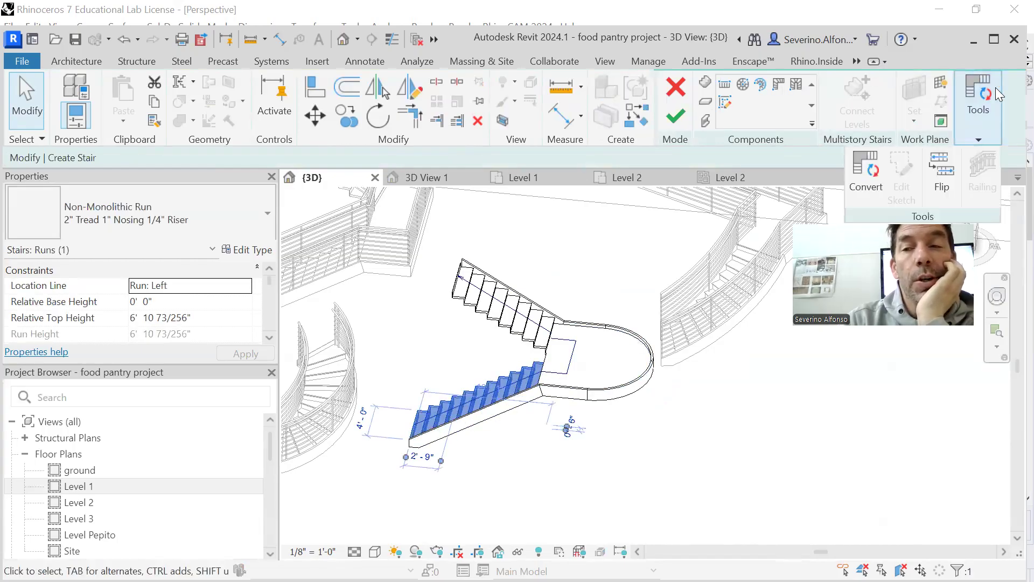
{"action": "left_click", "coordinate": [864, 186]}
{"action": "left_click", "coordinate": [908, 176]}
{"action": "mouse_move", "coordinate": [458, 423]}
{"action": "middle_mouse_down", "text": "shift"}
{"action": "mouse_move", "coordinate": [398, 398]}
{"action": "mouse_move", "coordinate": [643, 420]}
{"action": "middle_mouse_up", "text": "shift"}
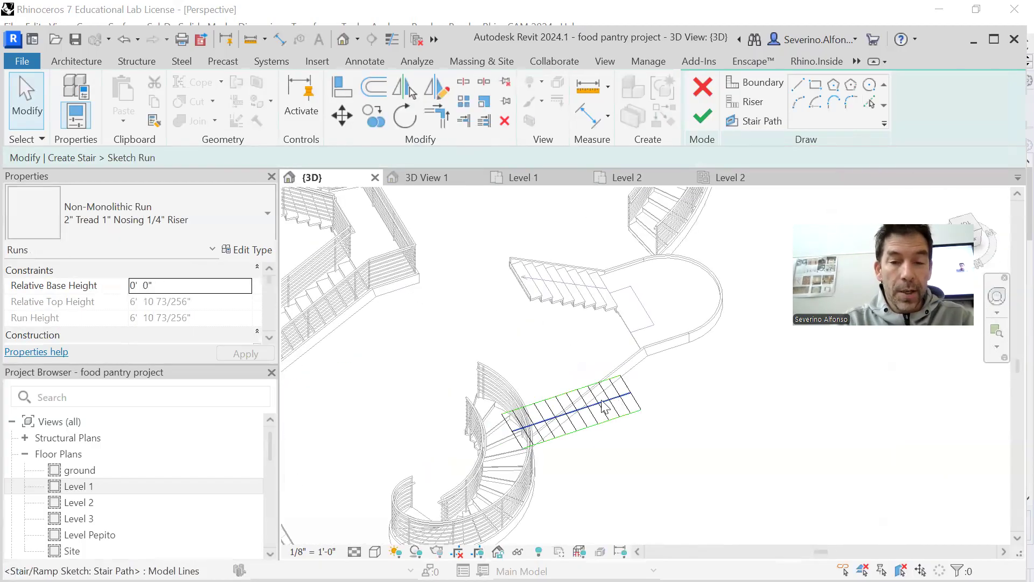
Replace the run's straight outer boundary with an outward-bulging arc between its ends, then finish the run sketch and the stair.
{"action": "left_click", "coordinate": [800, 105]}
{"action": "left_click", "coordinate": [641, 410]}
{"action": "middle_click_drag", "start_coordinate": [639, 414], "coordinate": [598, 431]}
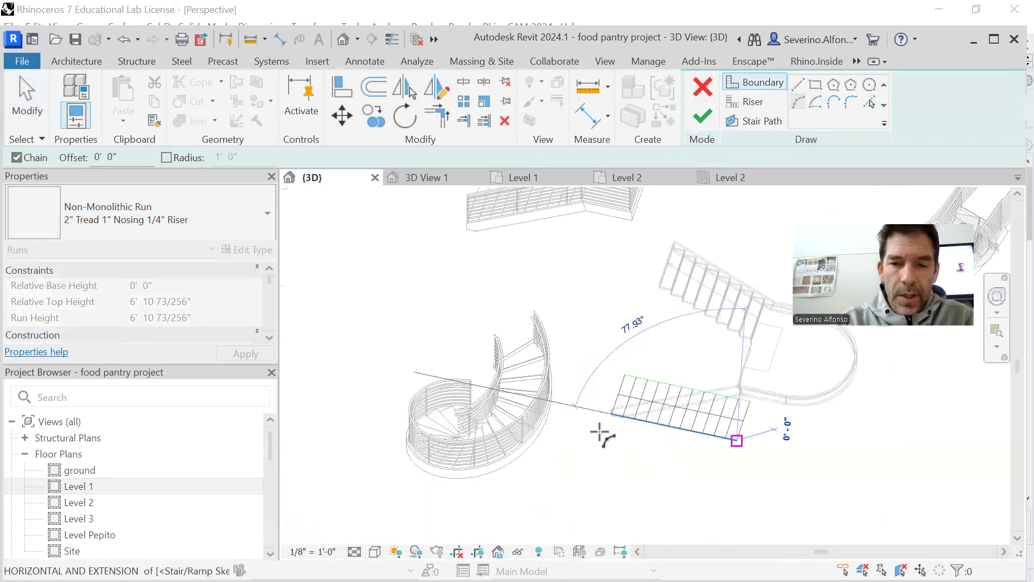
{"action": "left_click", "coordinate": [658, 436]}
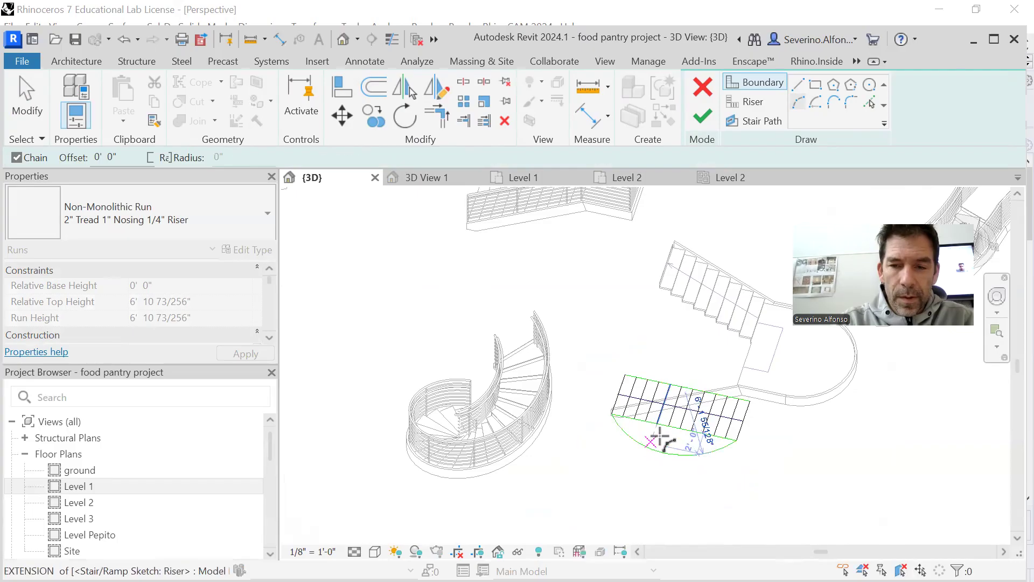
{"action": "key", "text": "Escape"}
{"action": "key", "text": "Escape"}
{"action": "scroll", "coordinate": [693, 448], "scroll_direction": "up", "scroll_amount": 2}
{"action": "key", "text": "Delete"}
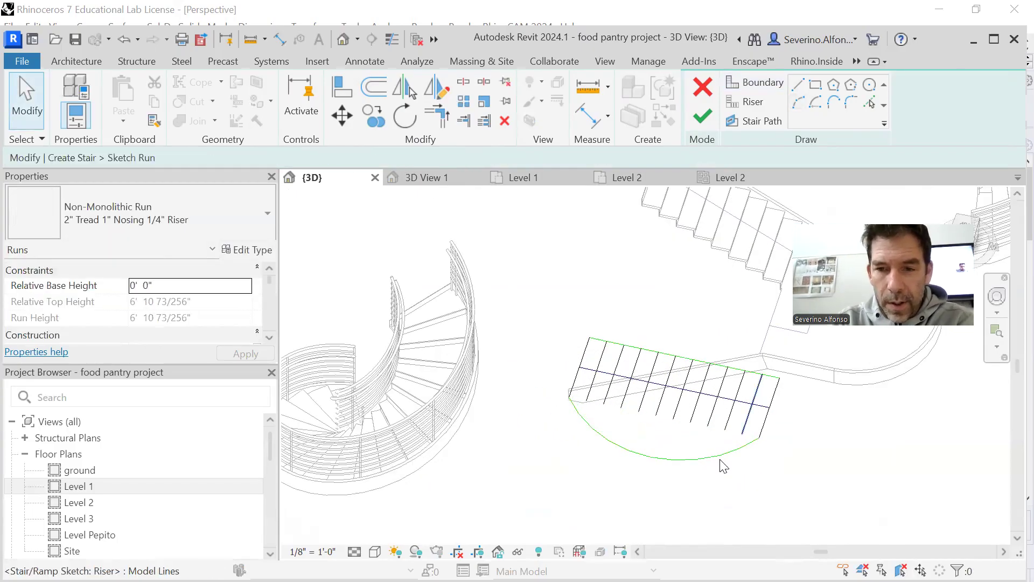
{"action": "left_click", "coordinate": [706, 124]}
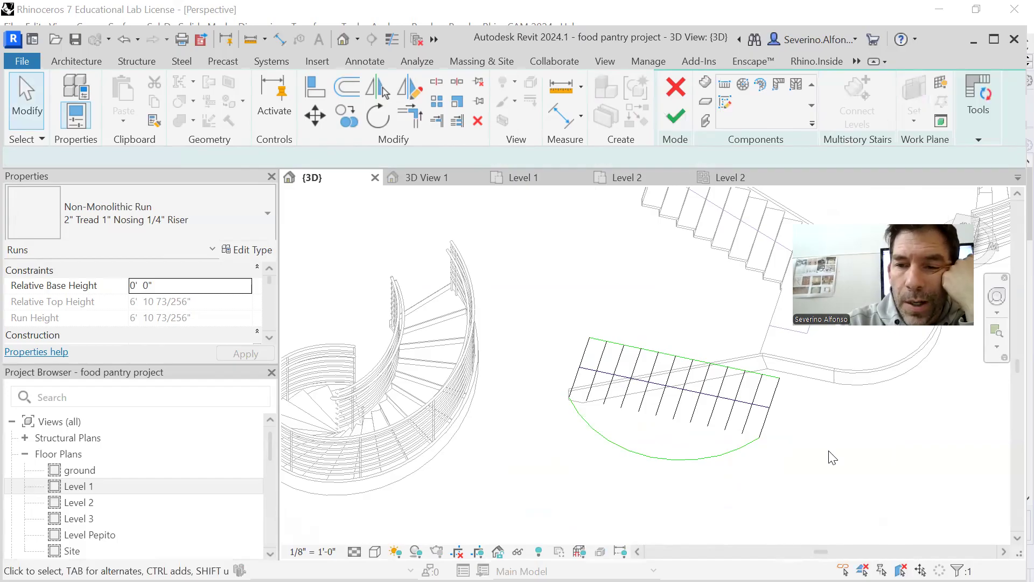
{"action": "left_click", "coordinate": [677, 118]}
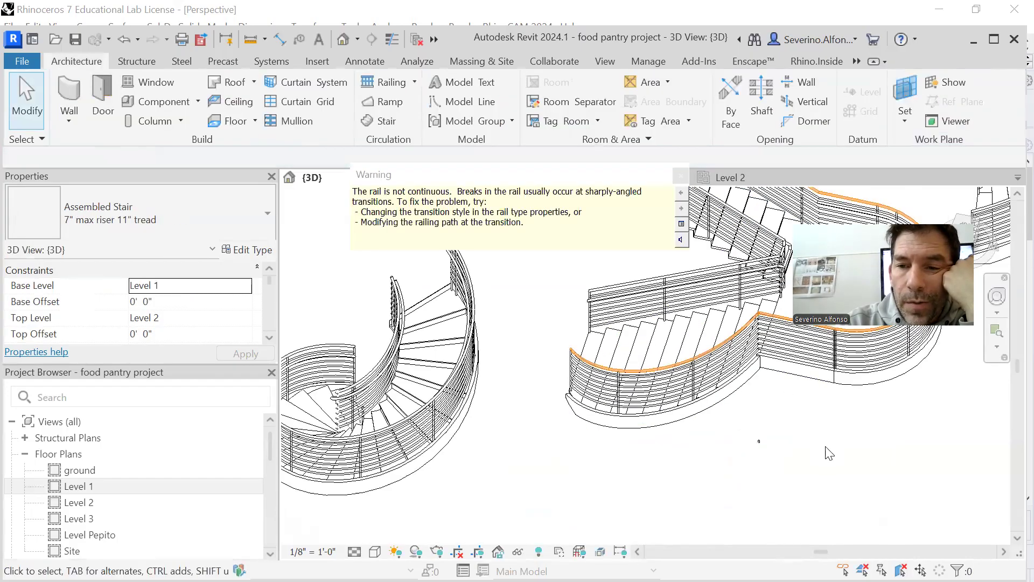
Examine the reshaped stair's curved run, rounded landing and railings from several sides in the 3D view.
{"action": "left_click", "coordinate": [816, 448]}
{"action": "scroll", "coordinate": [772, 414], "scroll_direction": "down", "scroll_amount": 1}
{"action": "middle_click_drag", "start_coordinate": [579, 455], "coordinate": [419, 507]}
{"action": "middle_click_drag", "start_coordinate": [468, 321], "coordinate": [585, 357], "text": "shift"}
{"action": "middle_click_drag", "start_coordinate": [420, 369], "coordinate": [697, 344]}
{"action": "left_click", "coordinate": [657, 383]}
{"action": "middle_click_drag", "start_coordinate": [574, 421], "coordinate": [733, 387], "text": "shift"}
{"action": "left_click", "coordinate": [747, 285]}
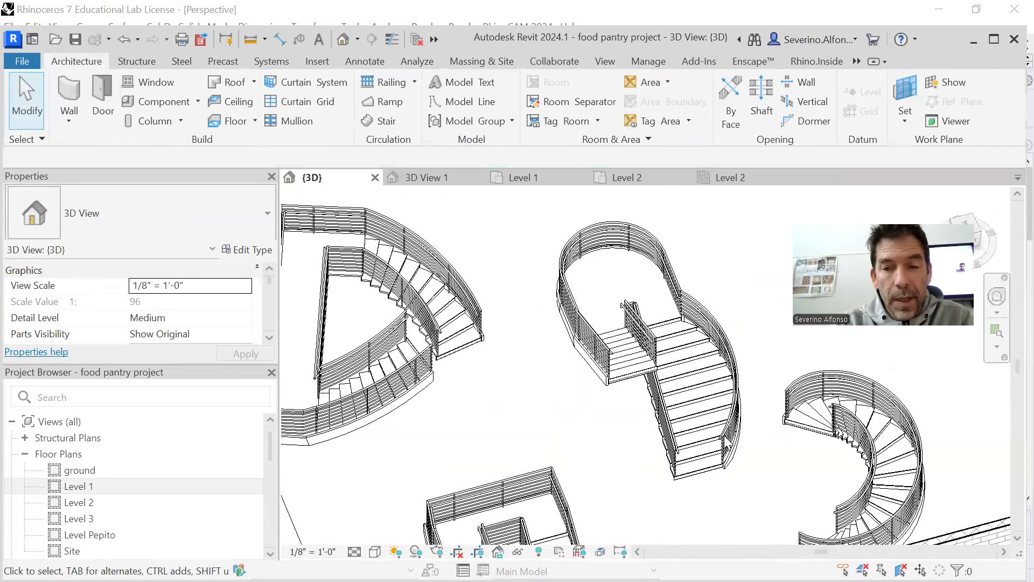
{"action": "scroll", "coordinate": [719, 405], "scroll_direction": "up", "scroll_amount": 3}
{"action": "middle_click_drag", "start_coordinate": [650, 386], "coordinate": [615, 483], "text": "shift"}
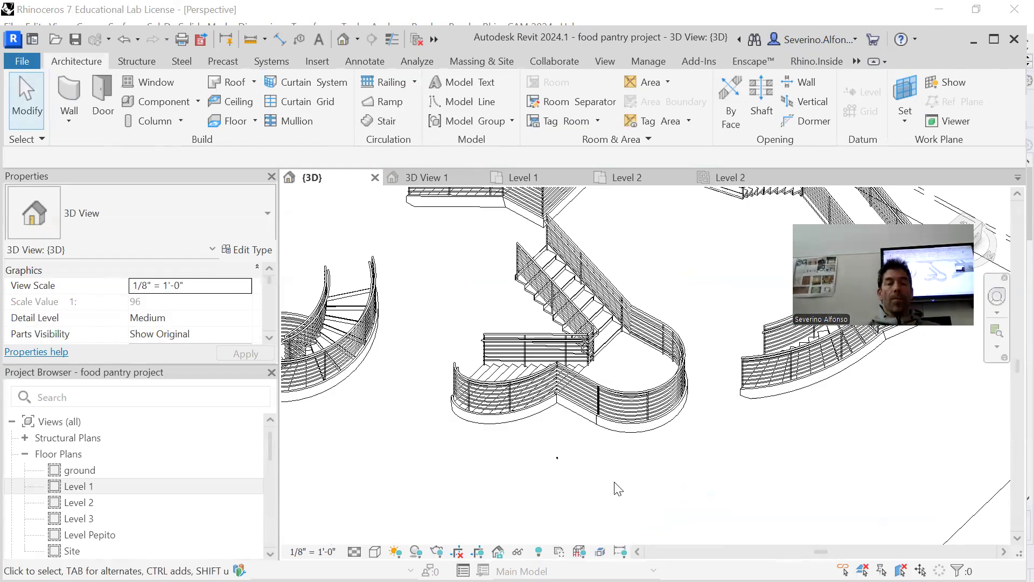
{"action": "scroll", "coordinate": [457, 374], "scroll_direction": "down", "scroll_amount": 4}
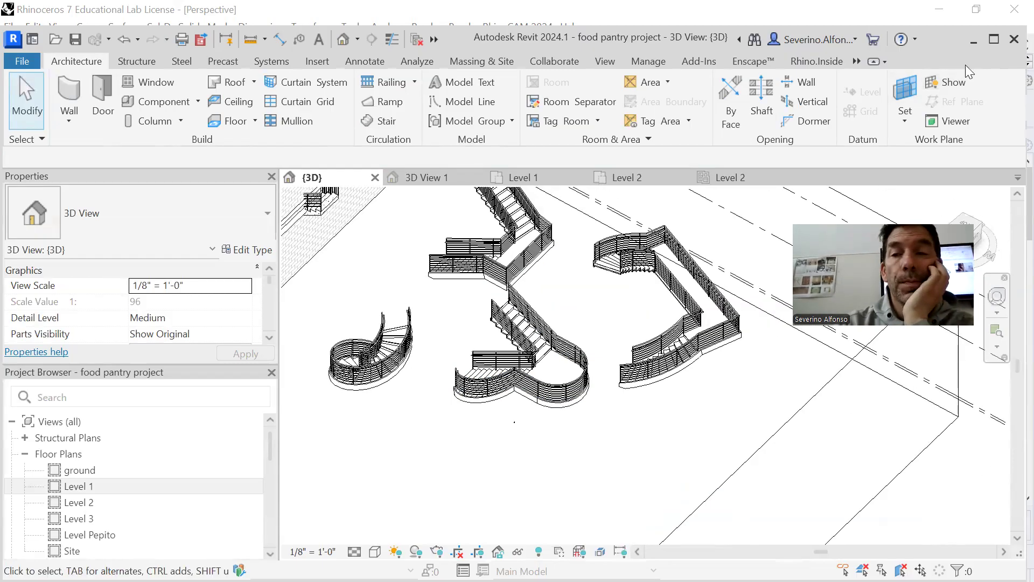
Maximize the window and extend two sides of the 3D view's section box outward around the whole building and the stairs.
{"action": "left_click", "coordinate": [994, 40]}
{"action": "scroll", "coordinate": [606, 358], "scroll_direction": "down", "scroll_amount": 4}
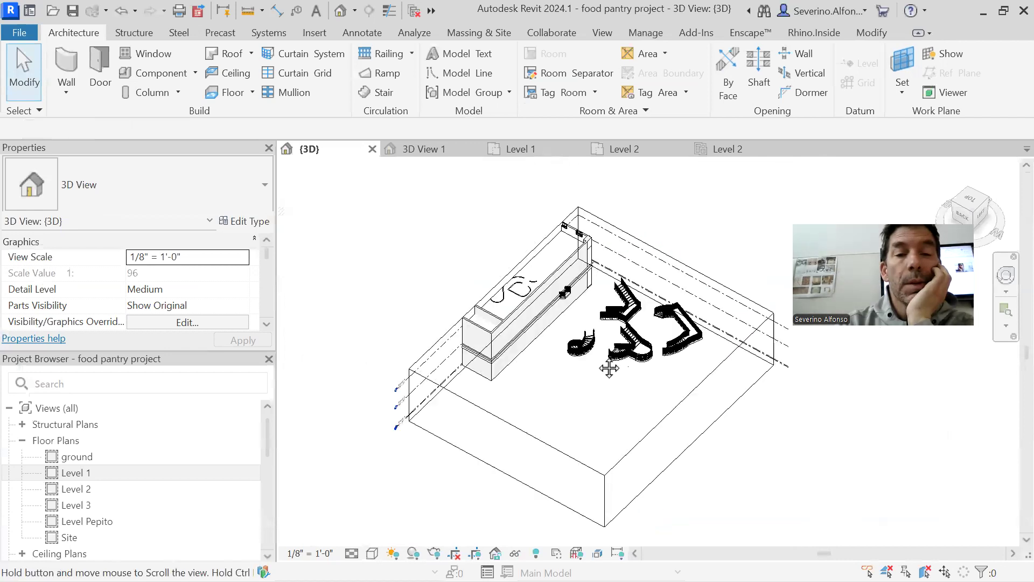
{"action": "left_click", "coordinate": [465, 351]}
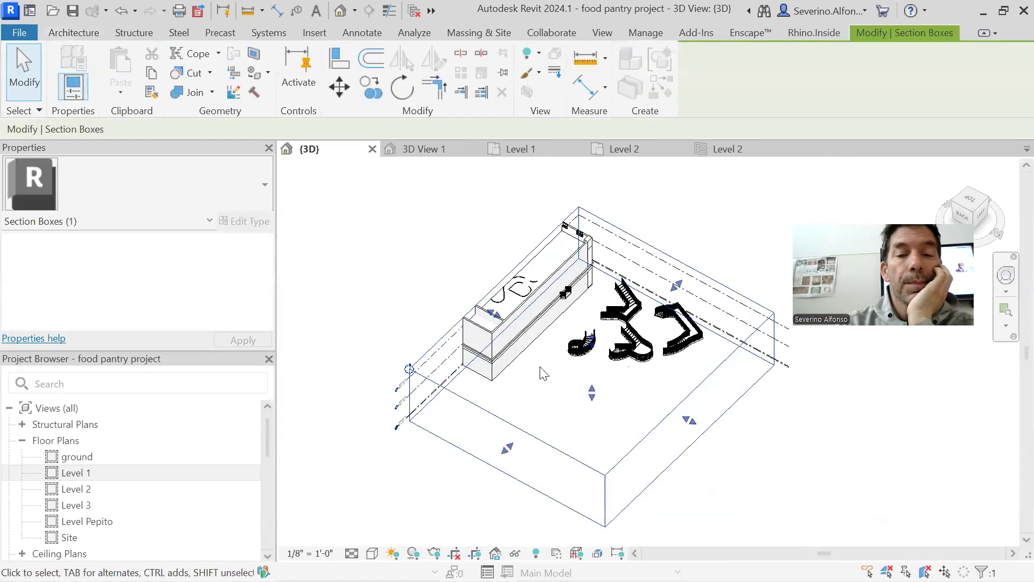
{"action": "left_click_drag", "start_coordinate": [496, 315], "coordinate": [411, 267]}
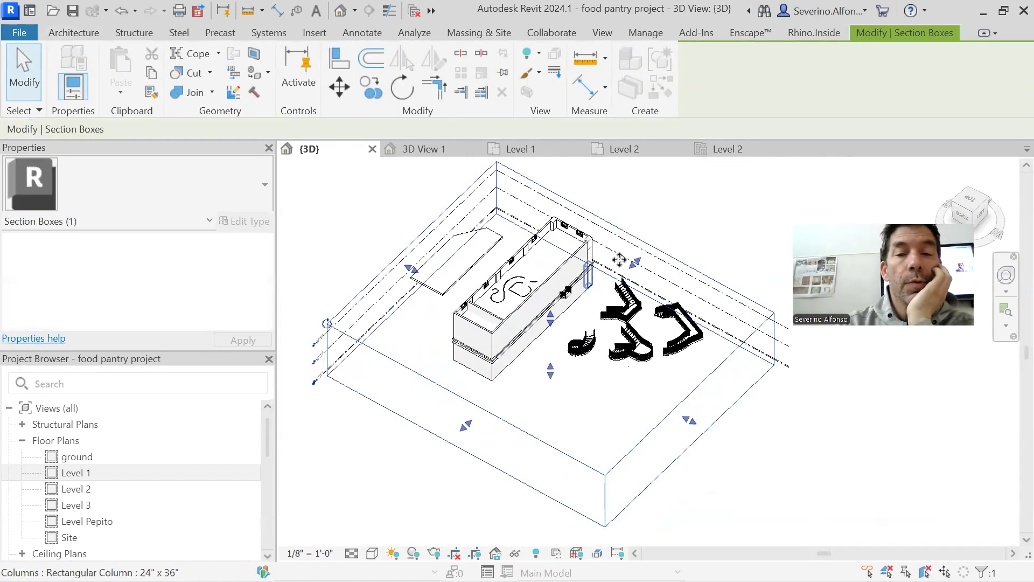
{"action": "left_click_drag", "start_coordinate": [637, 264], "coordinate": [662, 238]}
{"action": "left_click", "coordinate": [733, 190]}
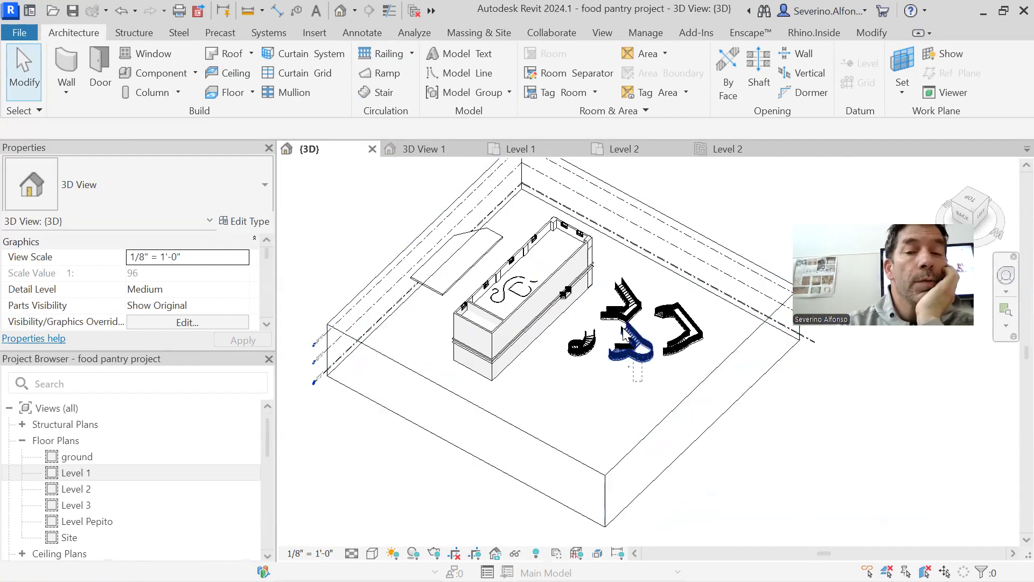
{"action": "left_click", "coordinate": [627, 310]}
{"action": "right_click", "coordinate": [626, 309]}
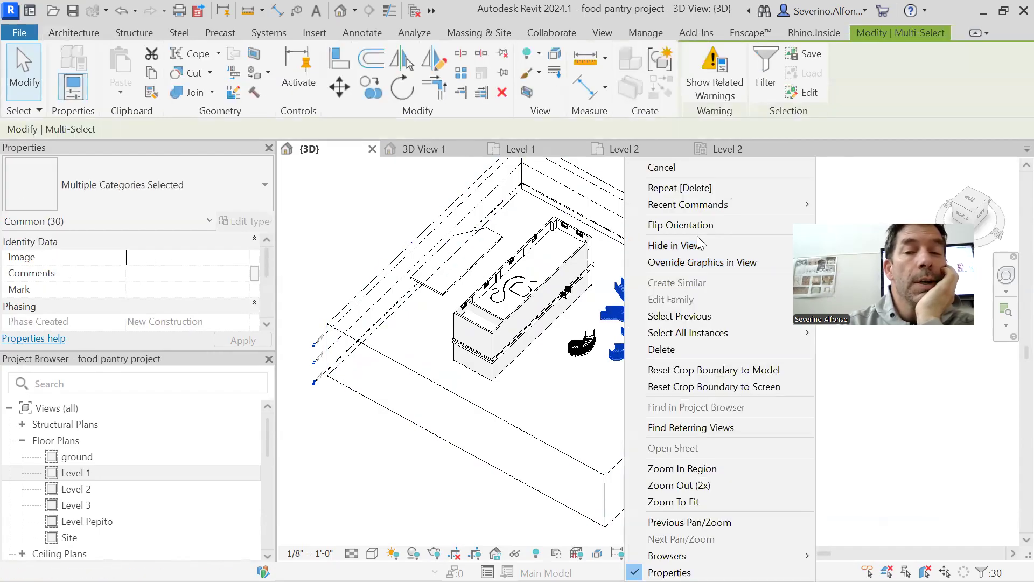
{"action": "left_click", "coordinate": [819, 455]}
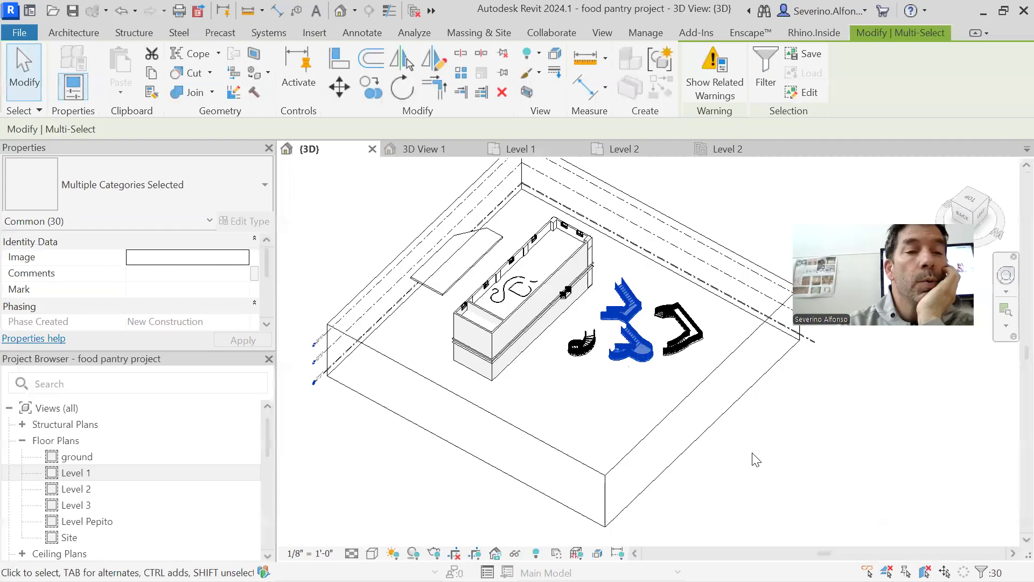
Start a DWG export of the current 3D view.
{"action": "left_click", "coordinate": [24, 34]}
{"action": "mouse_move", "coordinate": [103, 305]}
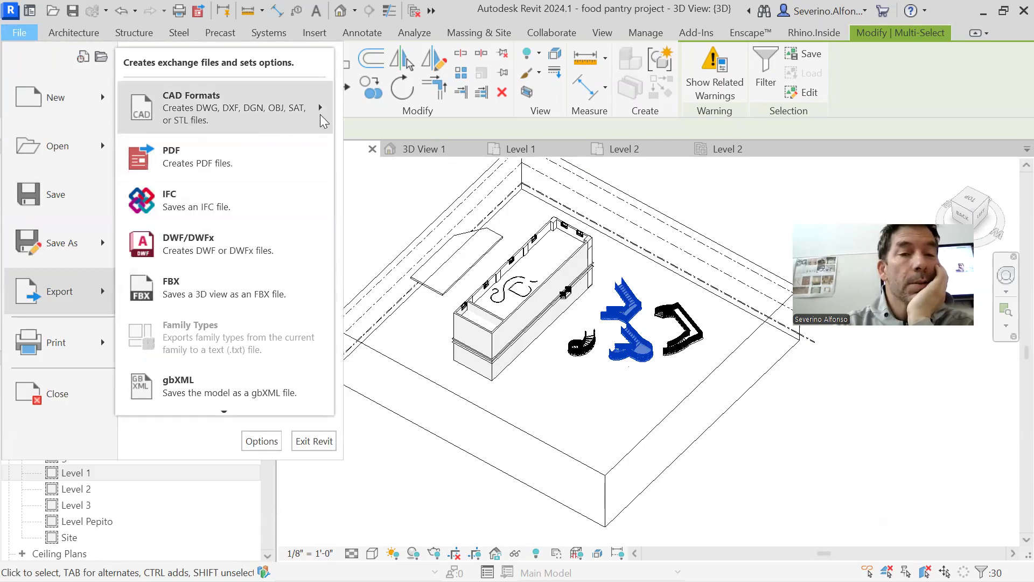
{"action": "mouse_move", "coordinate": [321, 114]}
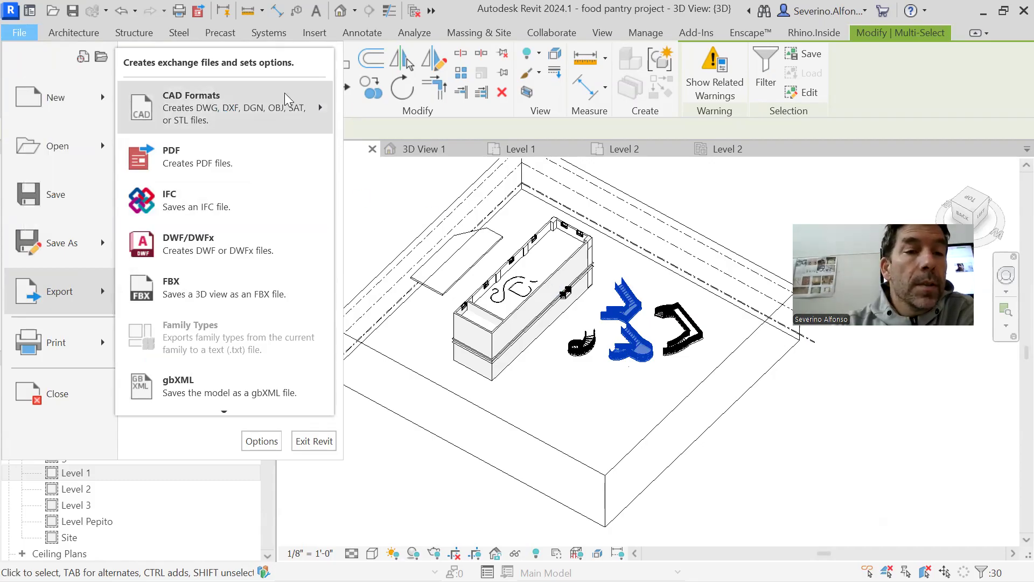
{"action": "mouse_move", "coordinate": [285, 92]}
{"action": "left_click", "coordinate": [68, 98]}
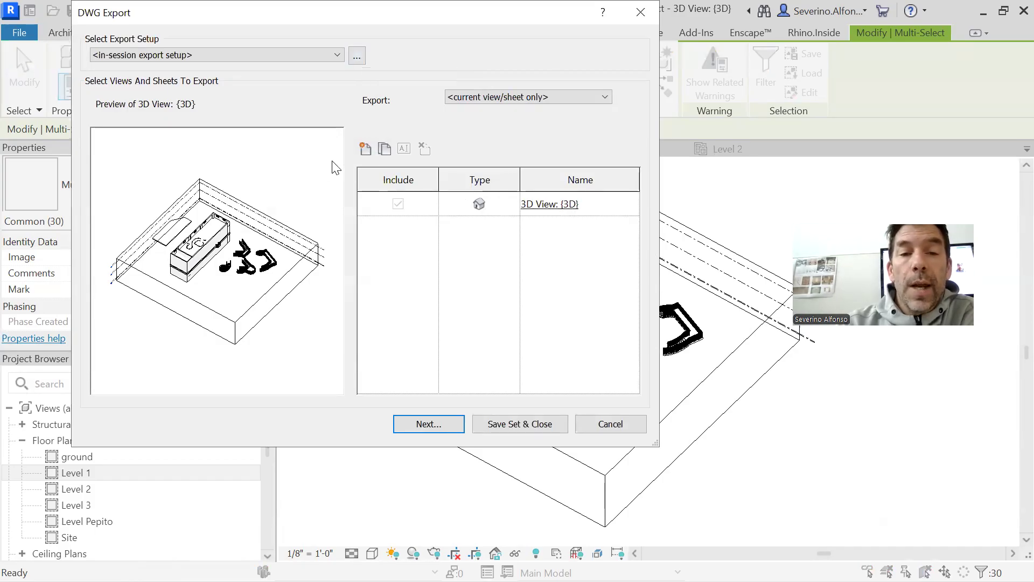
Review the export units, set solids to export as ACIS solids, and export the 3D view to the Desktop as AutoCAD 2018 DWG.
{"action": "left_click", "coordinate": [357, 56]}
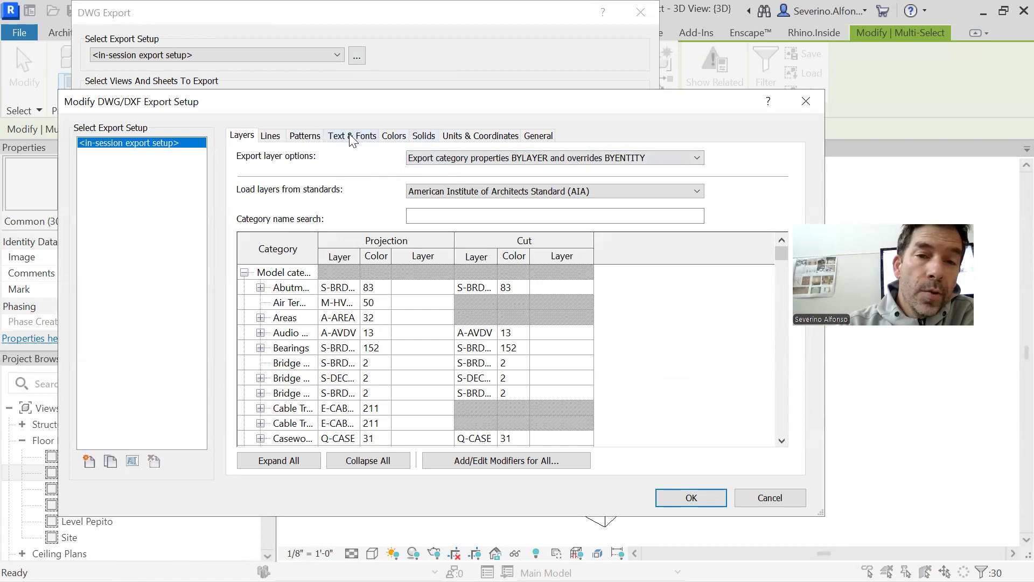
{"action": "left_click", "coordinate": [461, 139]}
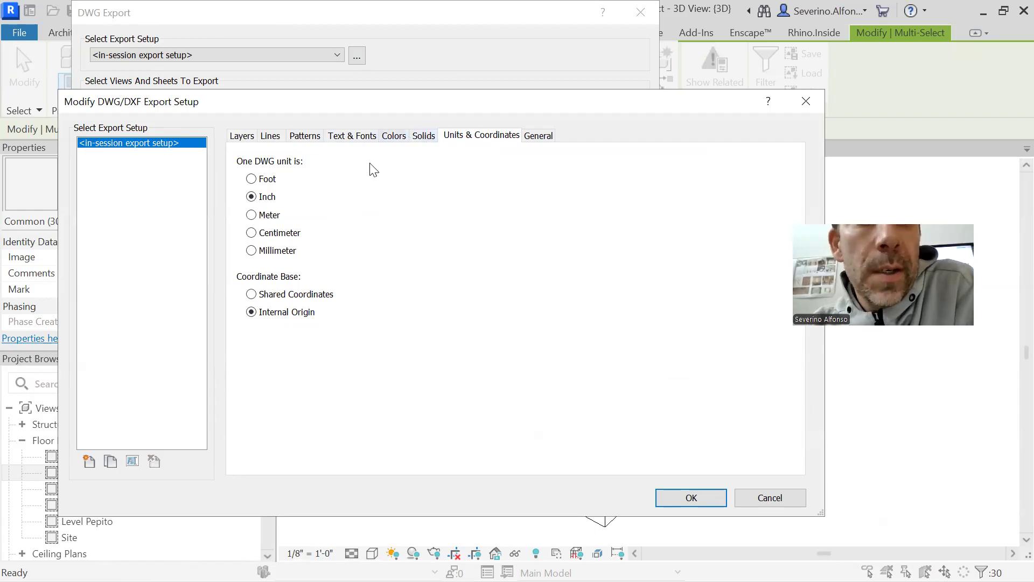
{"action": "left_click", "coordinate": [419, 135]}
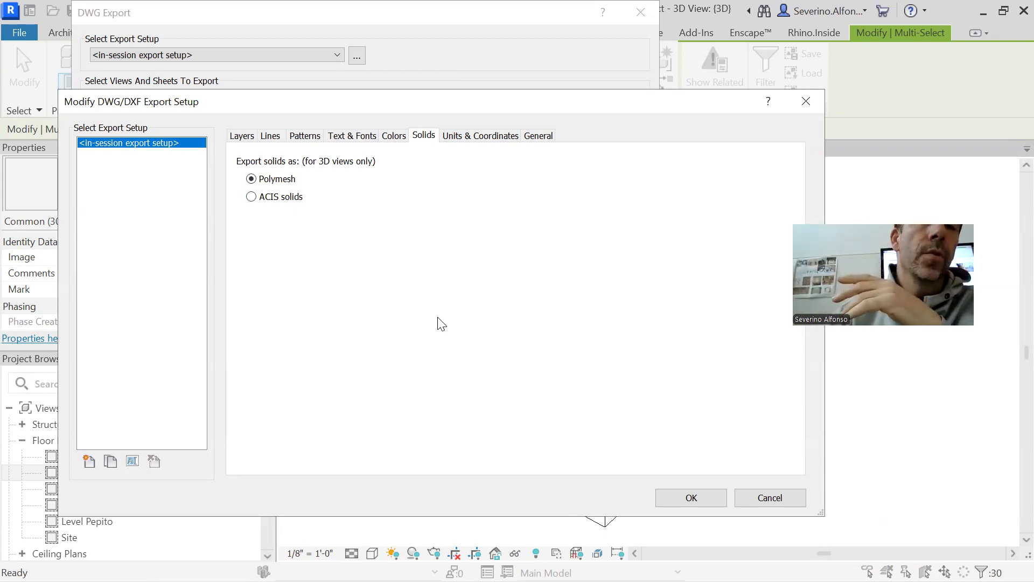
{"action": "left_click", "coordinate": [251, 198]}
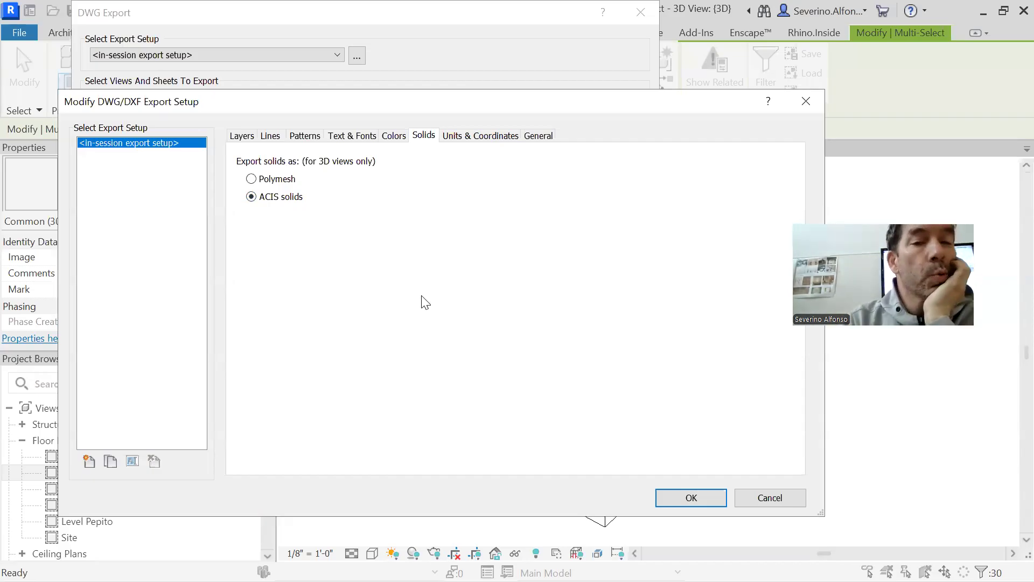
{"action": "left_click", "coordinate": [690, 498]}
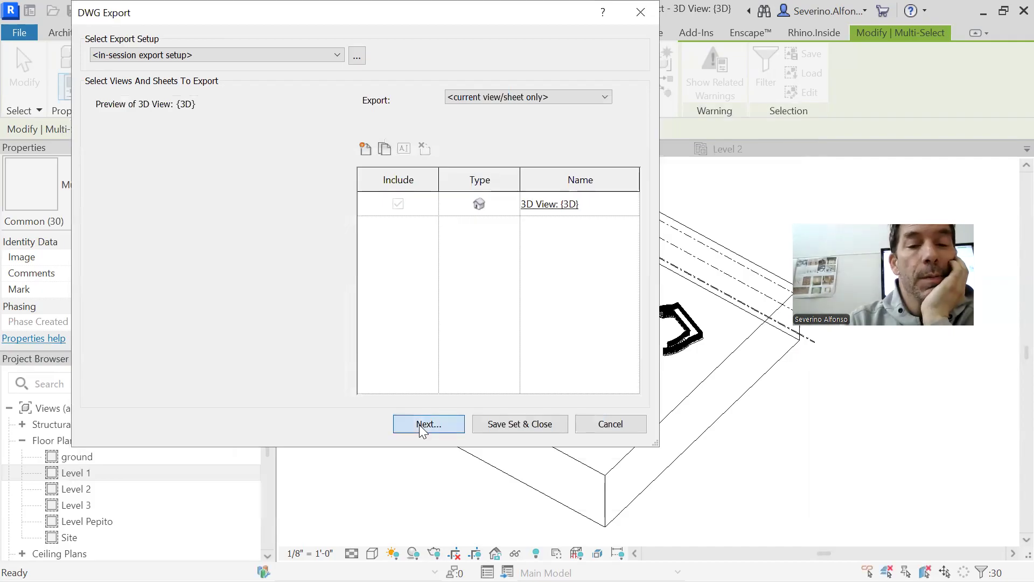
{"action": "left_click", "coordinate": [422, 428]}
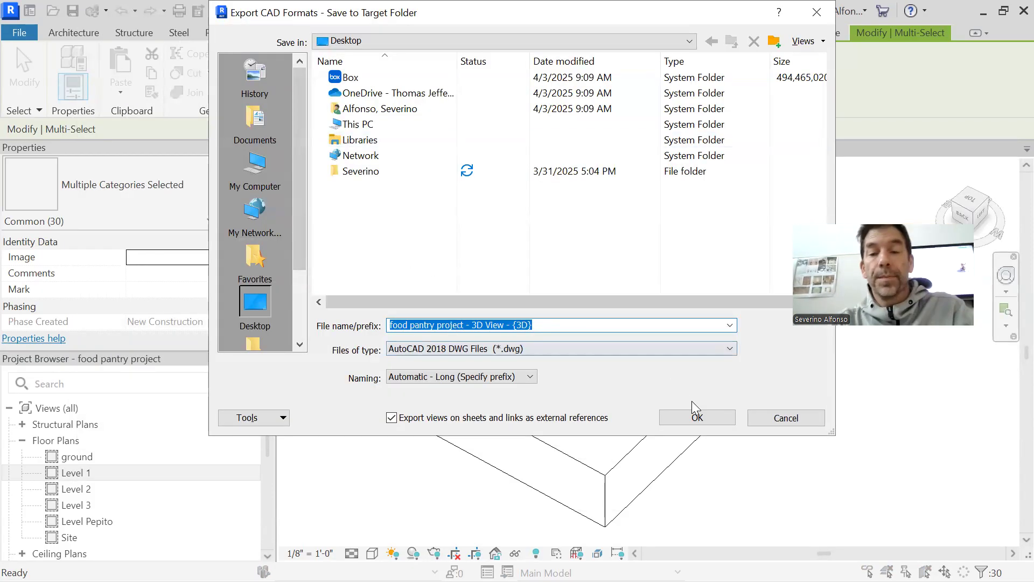
{"action": "left_click", "coordinate": [696, 418]}
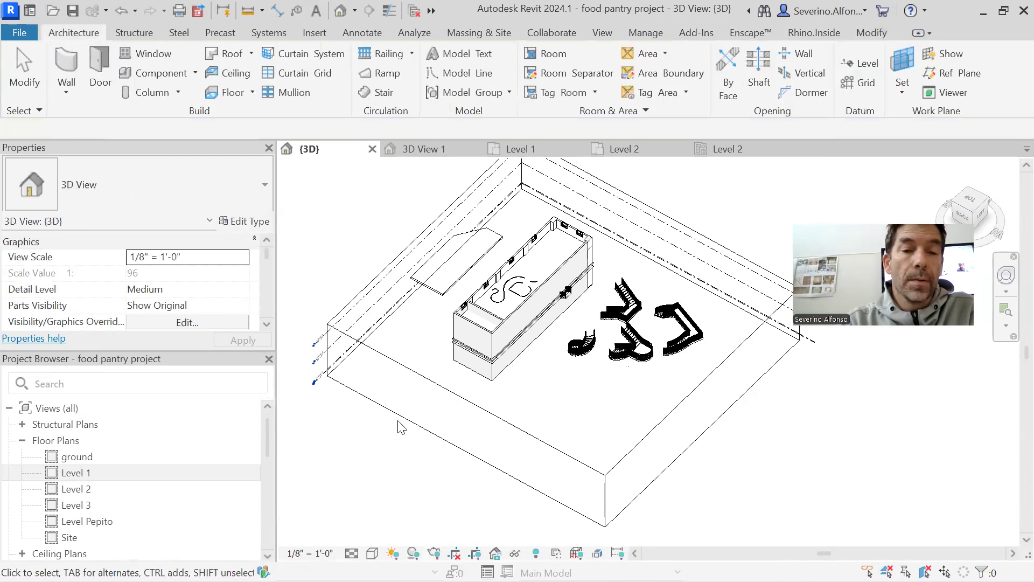
Open the Level 1 floor plan, show the whole plan, and start a DWG export of it.
{"action": "double_click", "coordinate": [73, 475]}
{"action": "scroll", "coordinate": [593, 355], "scroll_direction": "down", "scroll_amount": 5}
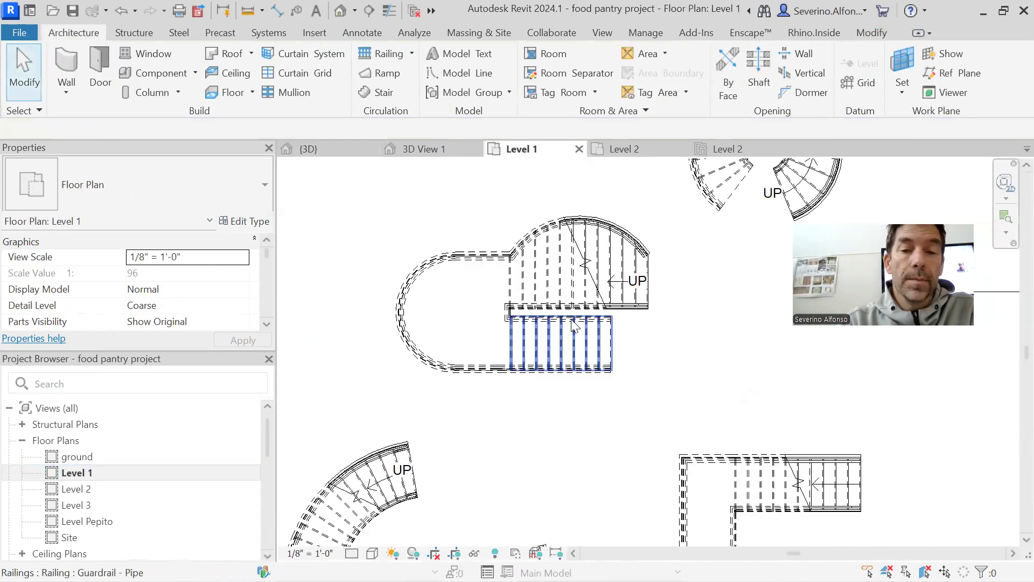
{"action": "scroll", "coordinate": [590, 349], "scroll_direction": "down", "scroll_amount": 3}
{"action": "middle_click_drag", "start_coordinate": [619, 391], "coordinate": [489, 421]}
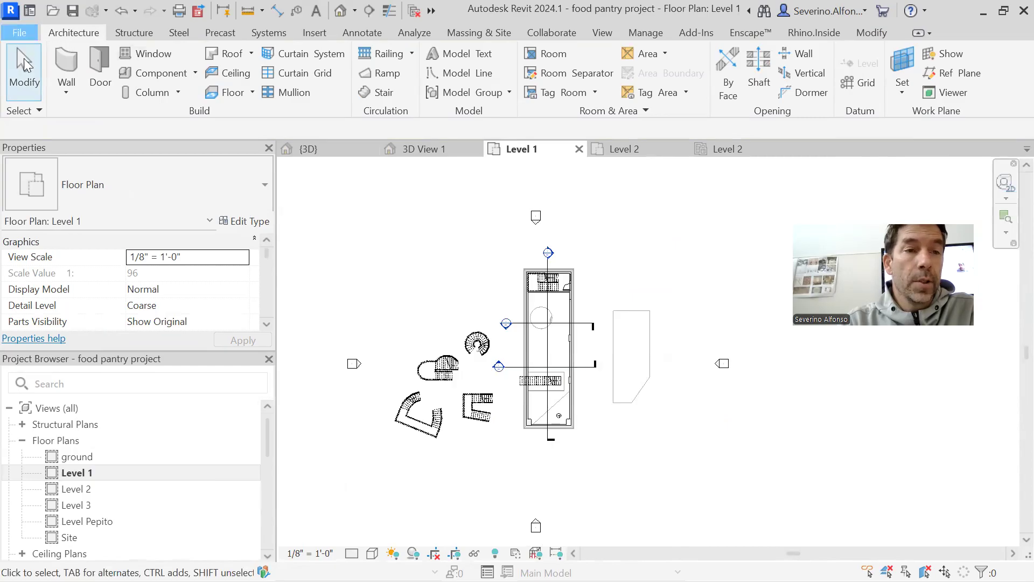
{"action": "left_click", "coordinate": [20, 34]}
{"action": "mouse_move", "coordinate": [86, 291]}
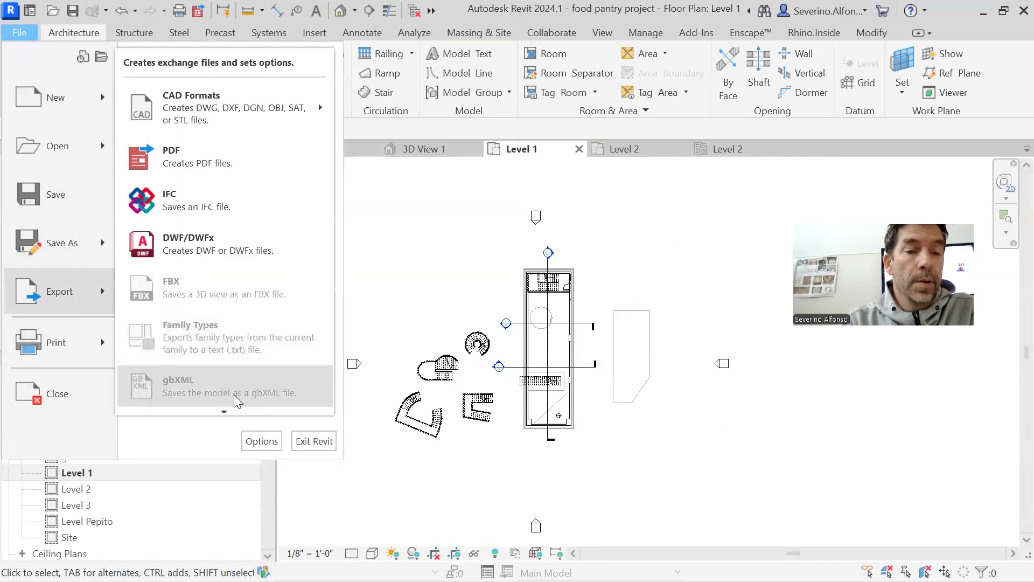
{"action": "mouse_move", "coordinate": [248, 119]}
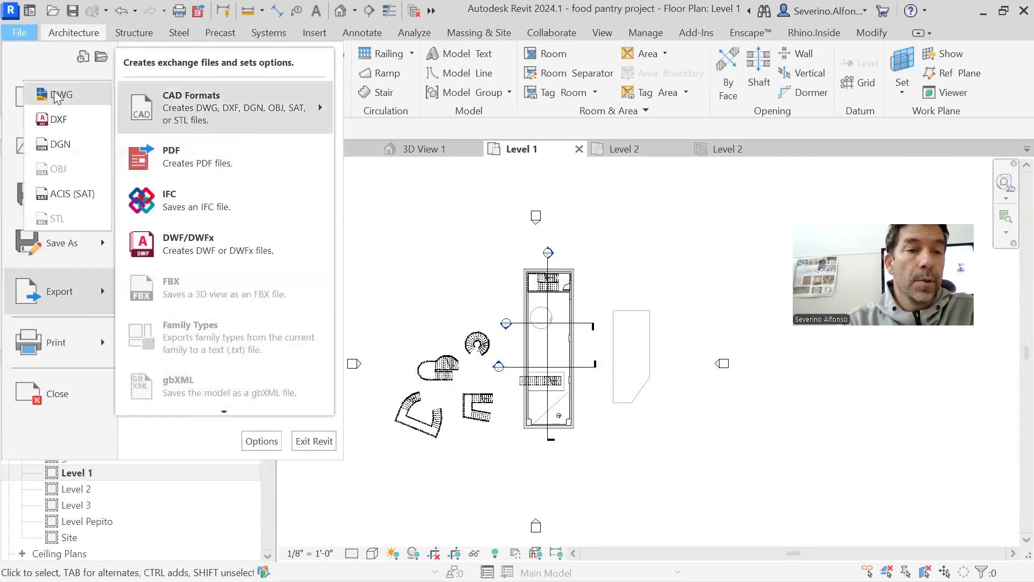
{"action": "left_click", "coordinate": [58, 95]}
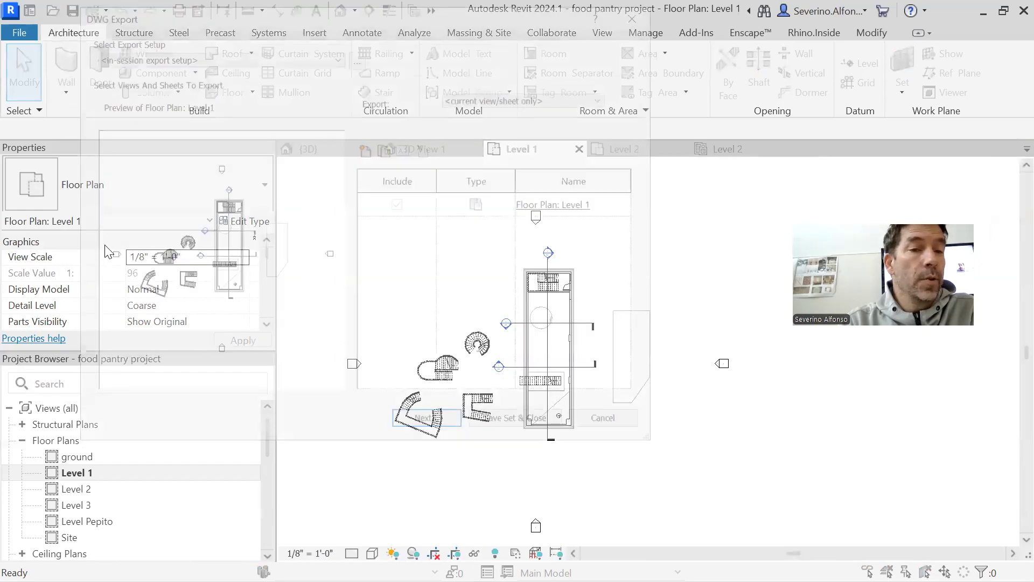
Review the solids and units export settings, and export the Level 1 floor plan to the Desktop as AutoCAD 2018 DWG.
{"action": "left_click", "coordinate": [357, 56]}
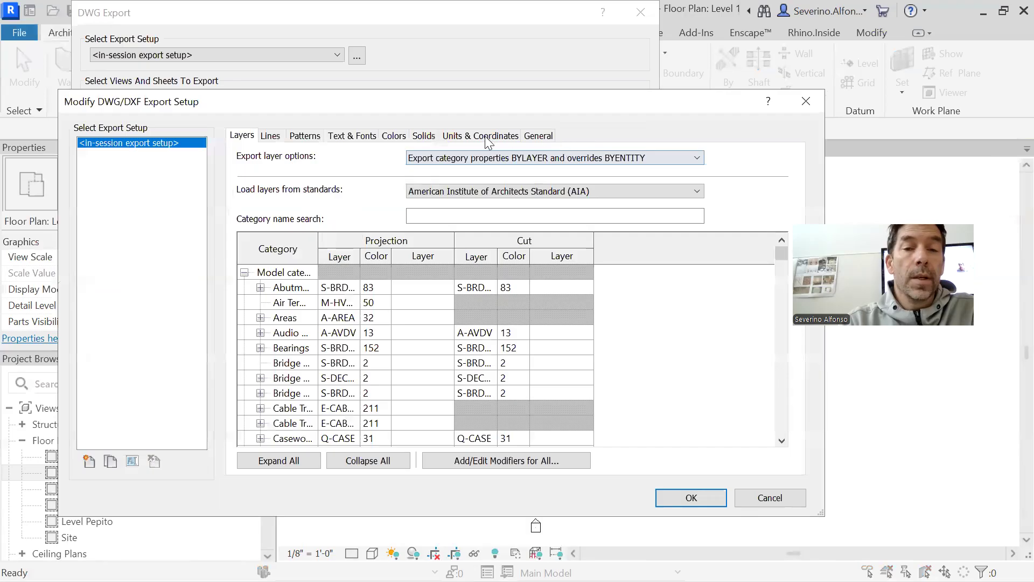
{"action": "left_click", "coordinate": [425, 136]}
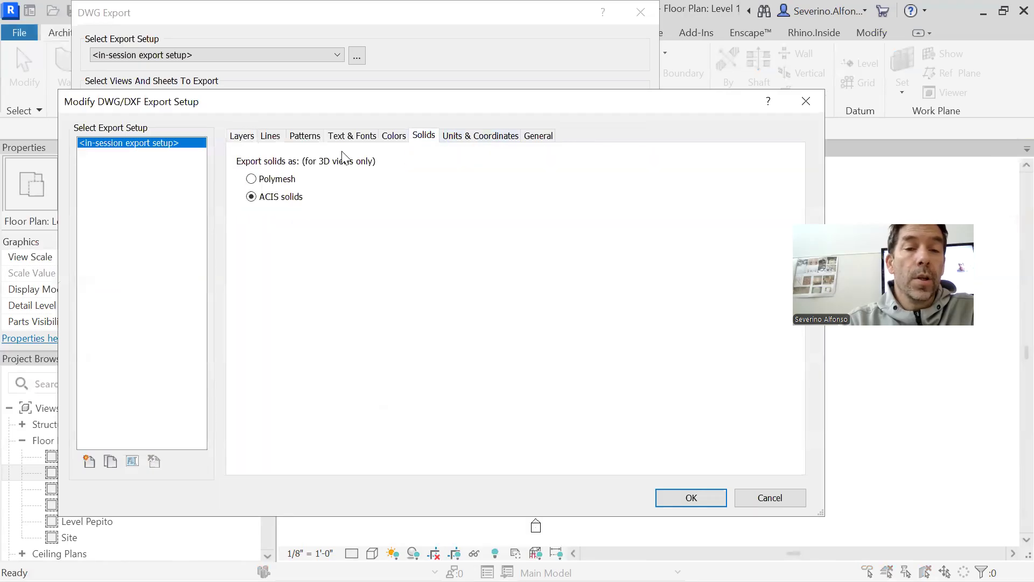
{"action": "left_click", "coordinate": [485, 140]}
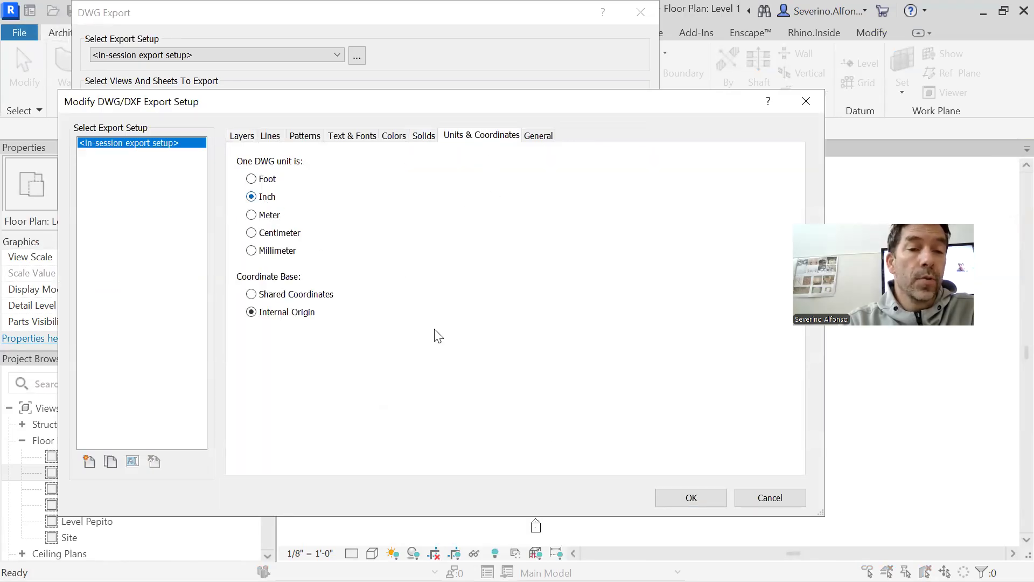
{"action": "left_click", "coordinate": [689, 496]}
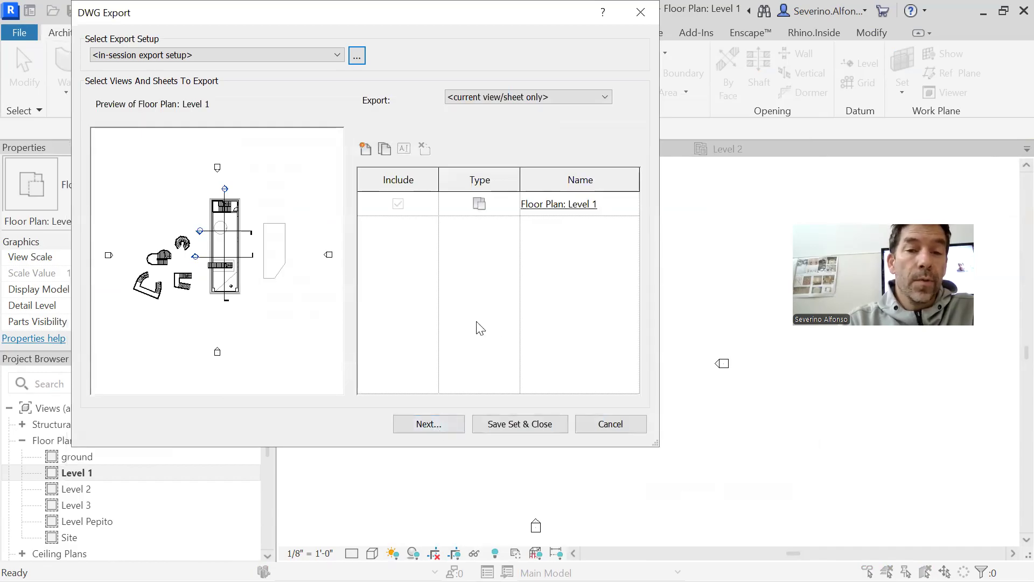
{"action": "left_click", "coordinate": [437, 426]}
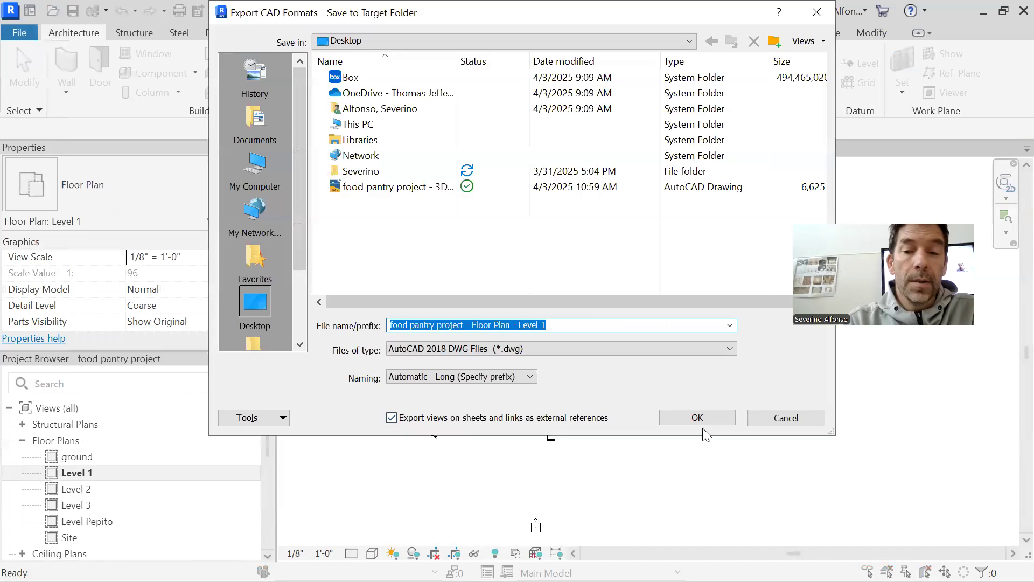
{"action": "left_click", "coordinate": [716, 420]}
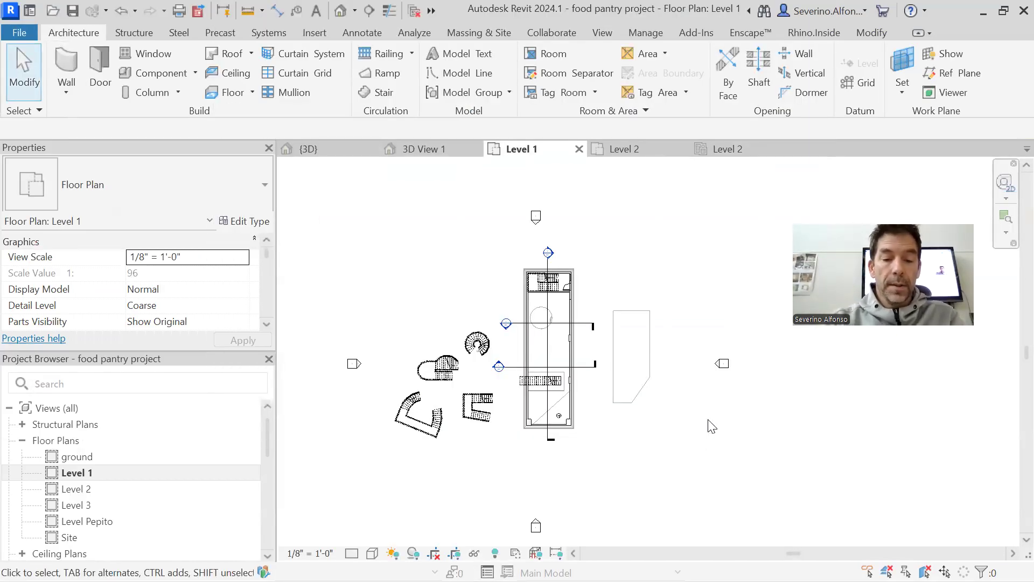
Launch AutoCAD Architecture 2024 - English.
{"action": "key", "text": "super"}
{"action": "type", "text": "auto"}
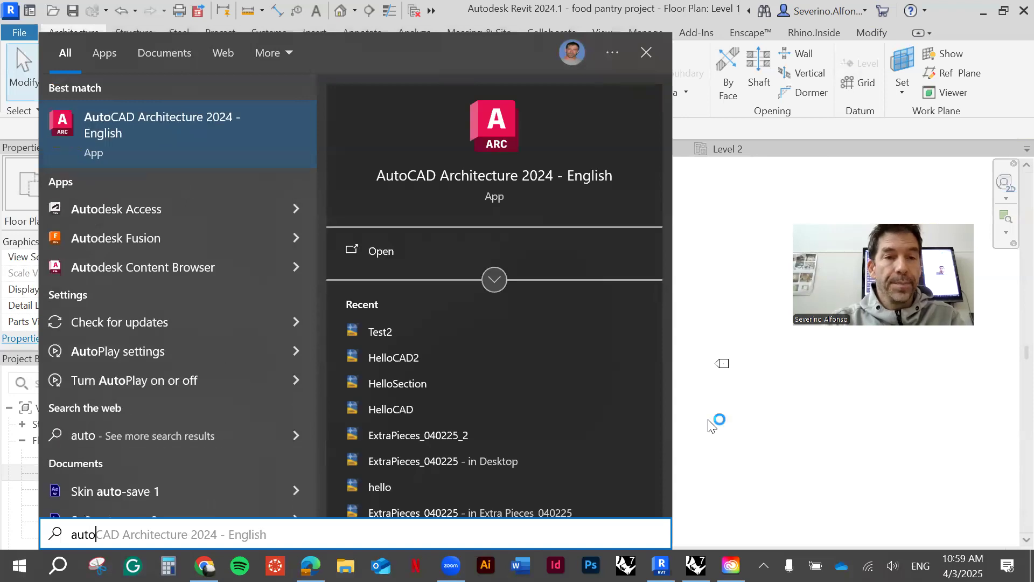
{"action": "key", "text": "Return"}
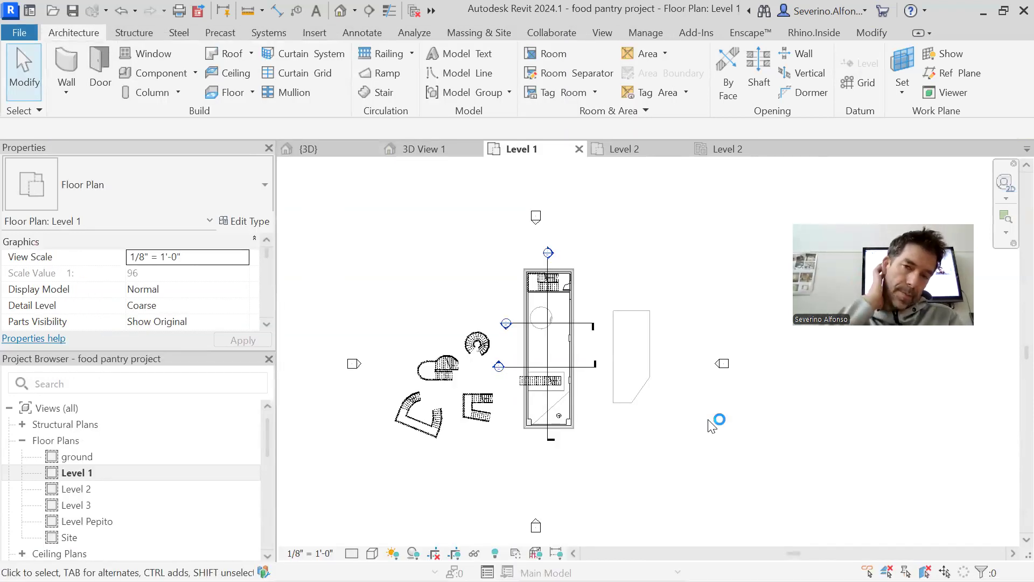
Switch from Revit to the open Rhinoceros 7 window while AutoCAD Architecture loads.
{"action": "key", "text": "alt+Tab"}
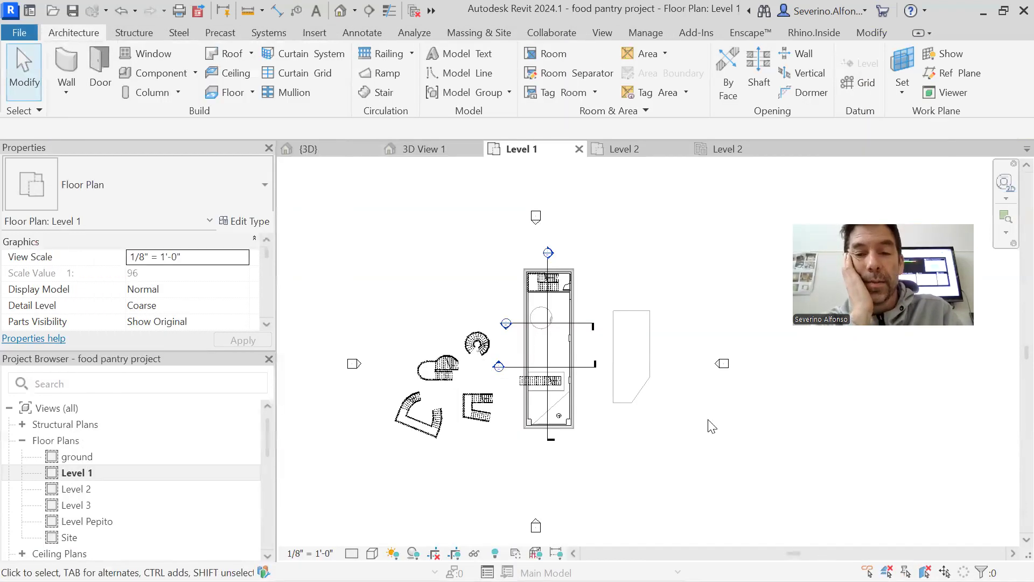
{"action": "key", "text": "alt+Tab"}
{"action": "left_click", "coordinate": [625, 329]}
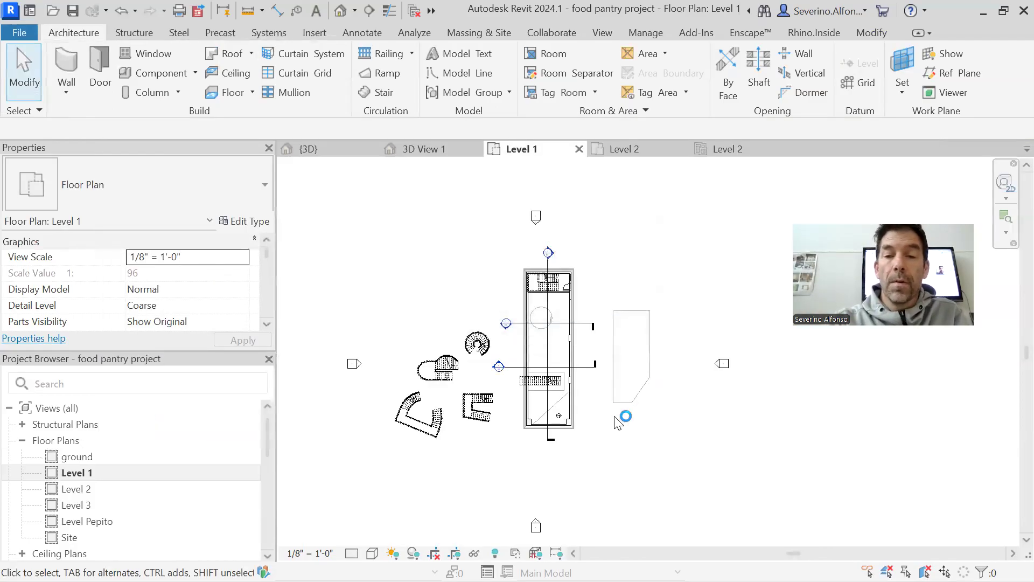
{"action": "key", "text": "alt+Tab"}
{"action": "key", "text": "Tab"}
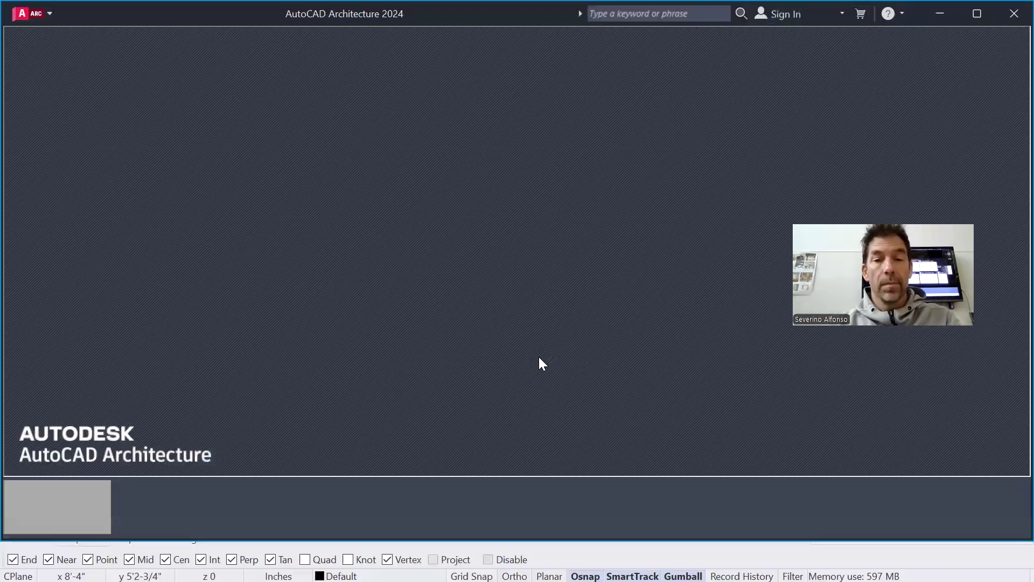
{"action": "key", "text": "alt+Tab"}
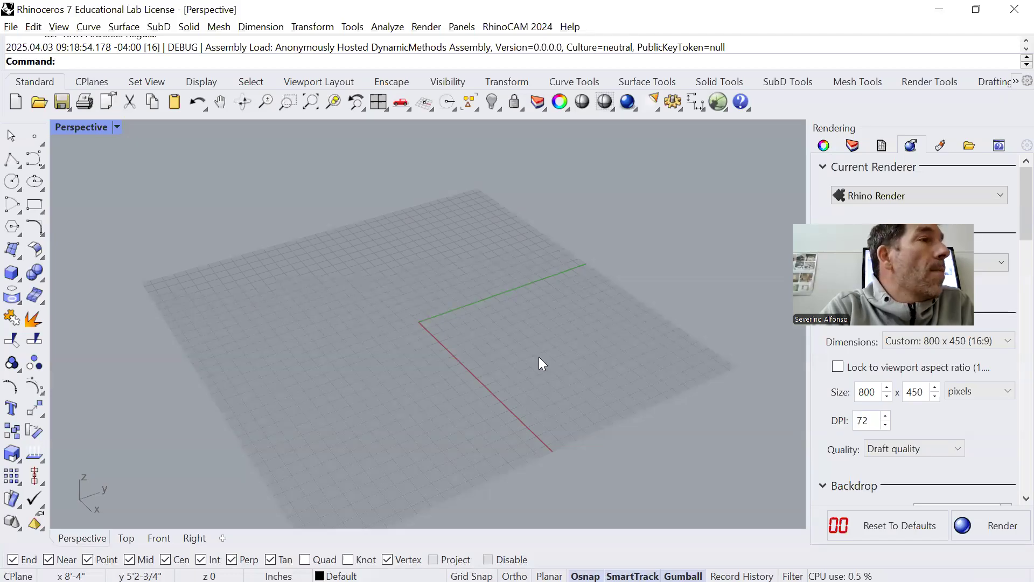
Check the model units, tolerances and distance display in the document properties, leaving the settings as they are.
{"action": "type", "text": "Units"}
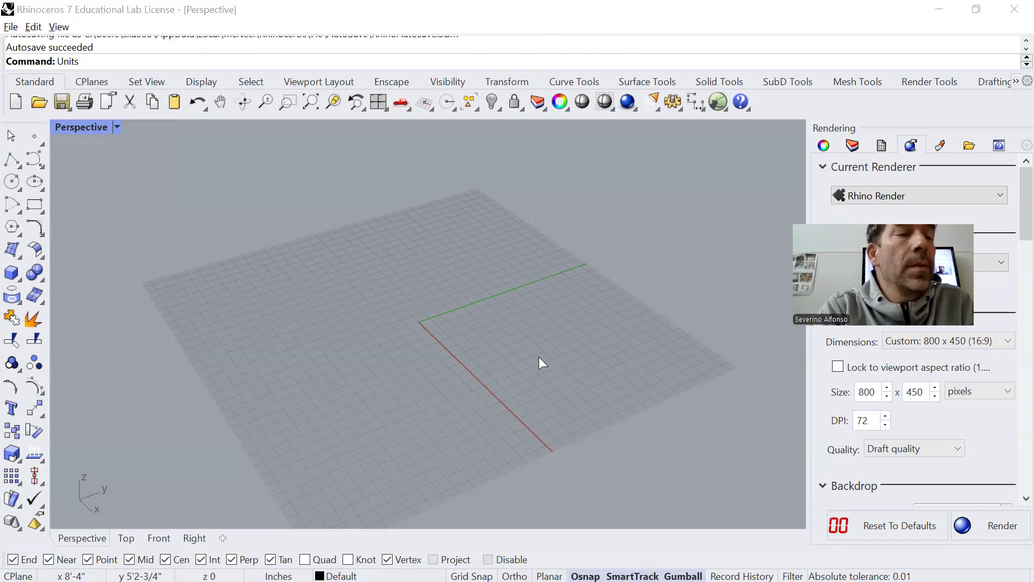
{"action": "key", "text": "Return"}
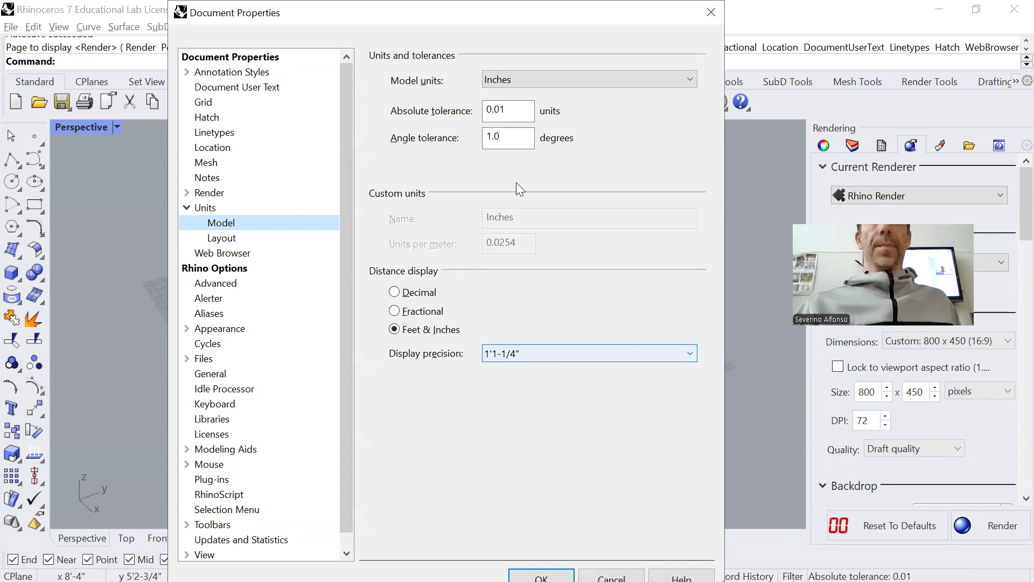
{"action": "left_click", "coordinate": [708, 14]}
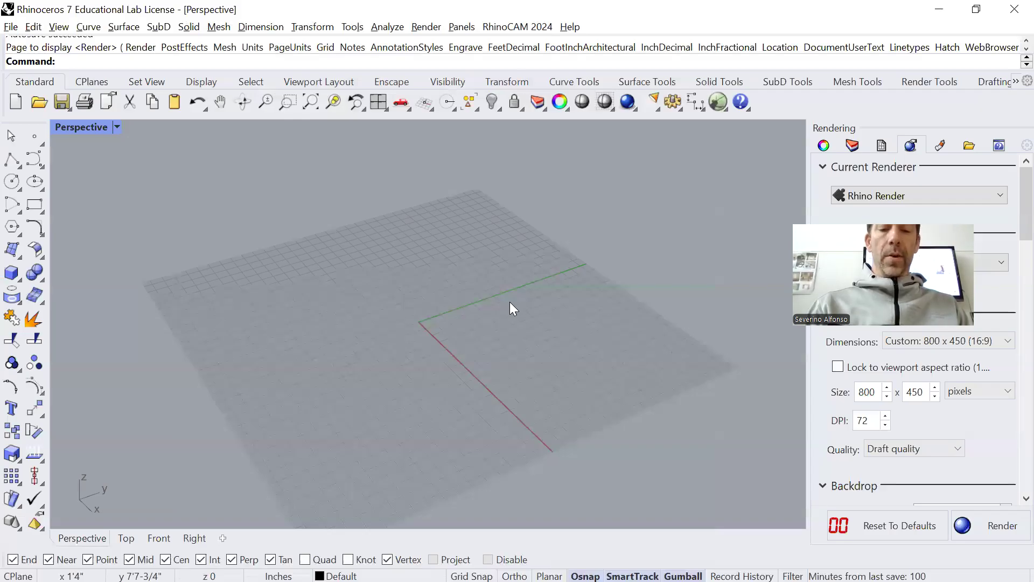
Start an import and select the file "food pantry project - 3D View - {3D}" from the Desktop.
{"action": "type", "text": "Import"}
{"action": "key", "text": "Return"}
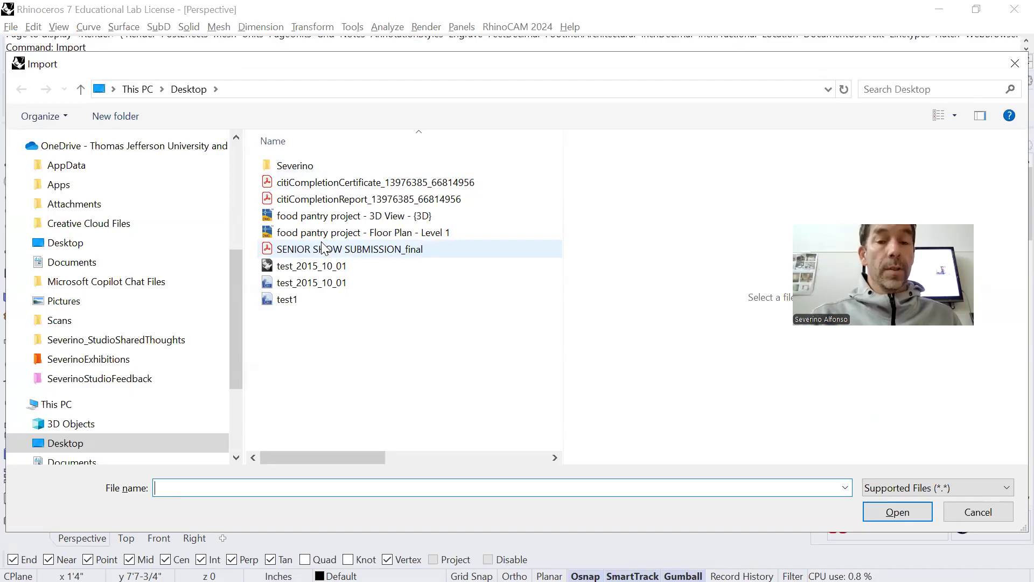
{"action": "left_click", "coordinate": [337, 217]}
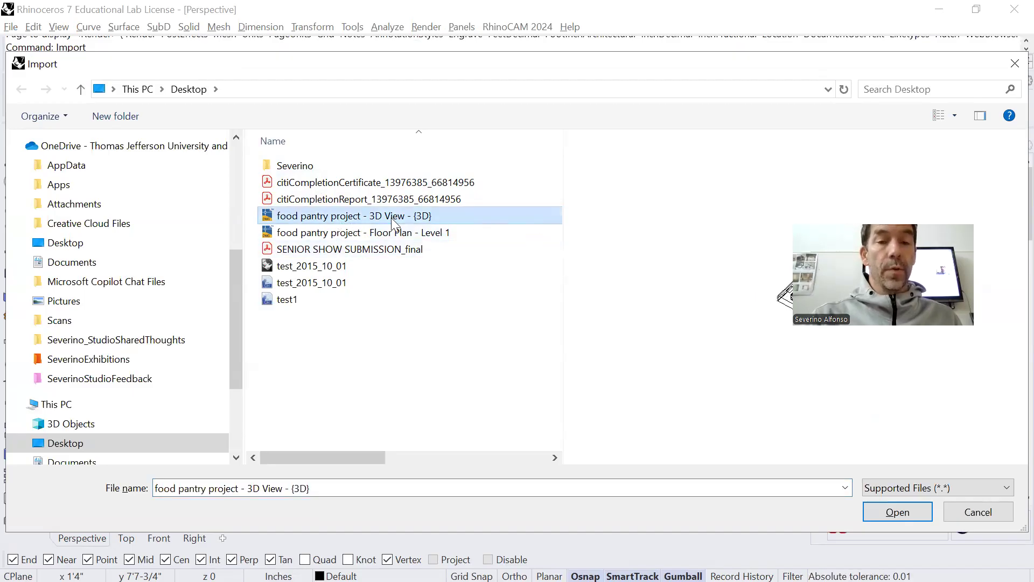
Import the drawing "food pantry project - 3D View - {3D}" with model and layout units in inches.
{"action": "left_click", "coordinate": [909, 514]}
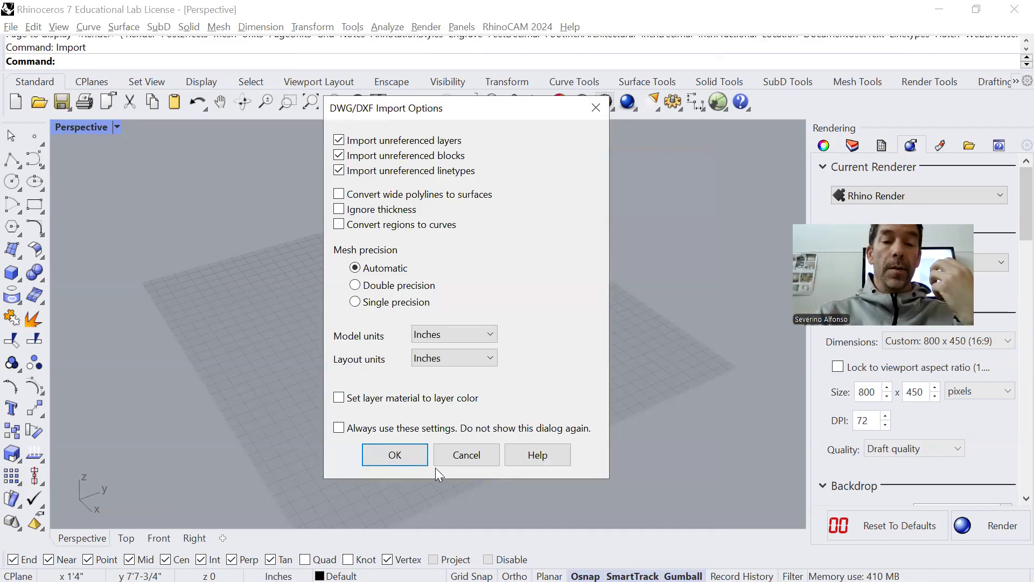
{"action": "left_click", "coordinate": [395, 455]}
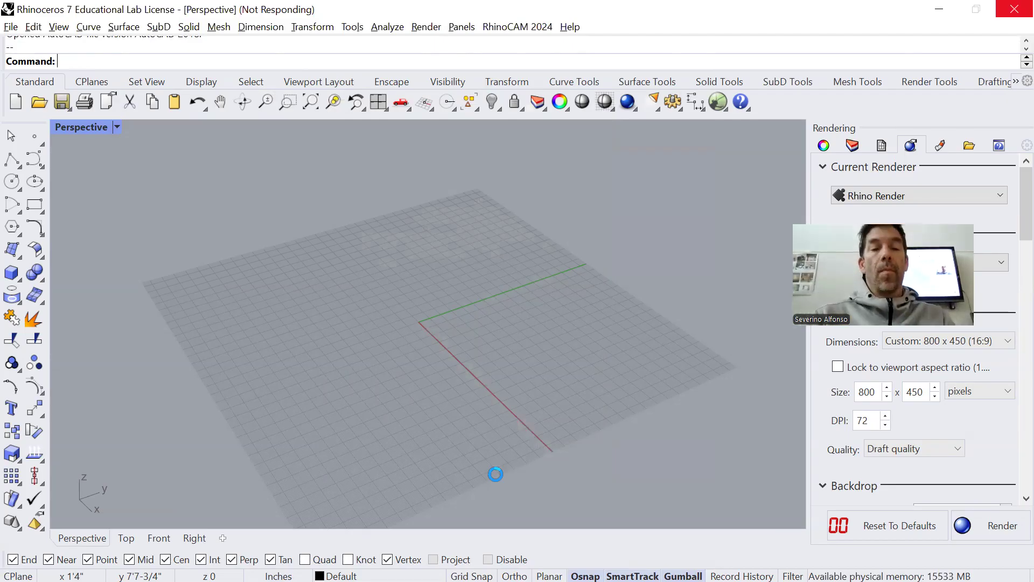
Switch to AutoCAD Architecture and open the drawing "food pantry project - Floor Plan - Level 1".
{"action": "key", "text": "alt+Tab"}
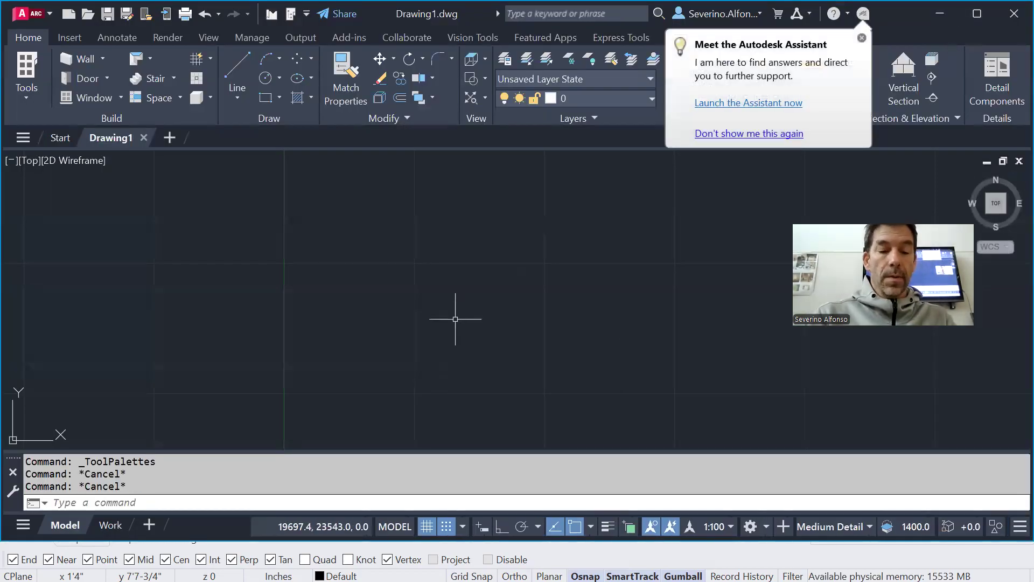
{"action": "key", "text": "ctrl+o"}
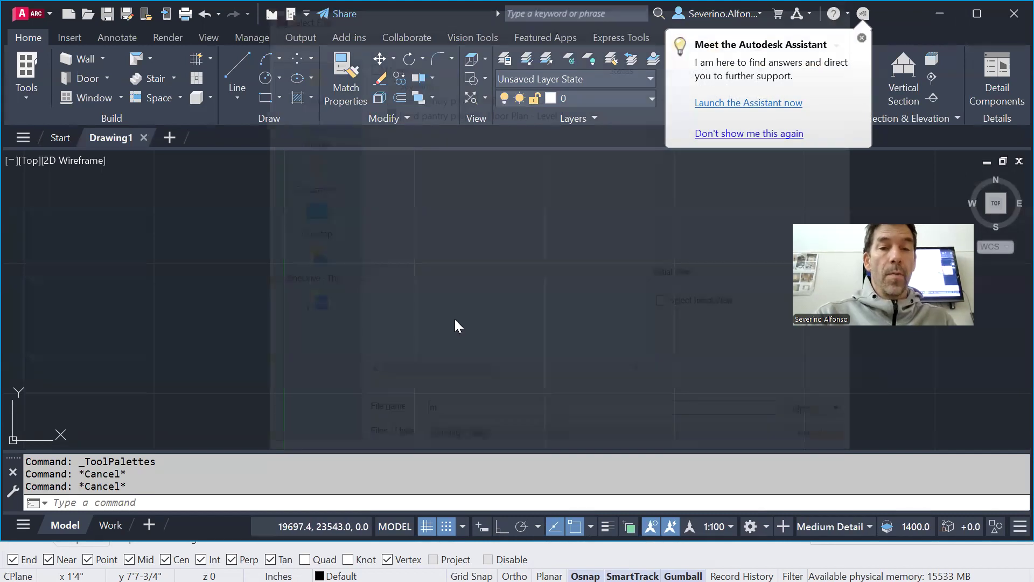
{"action": "left_click", "coordinate": [477, 110]}
{"action": "left_click", "coordinate": [813, 416]}
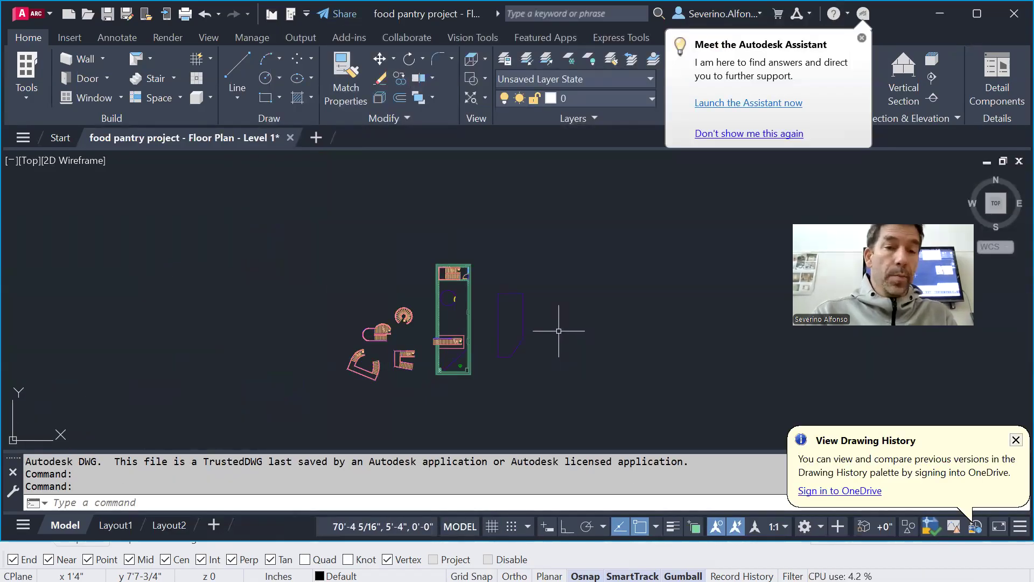
Check the floor plan's drawing units and leave the setup without changes.
{"action": "type", "text": "units"}
{"action": "key", "text": "Return"}
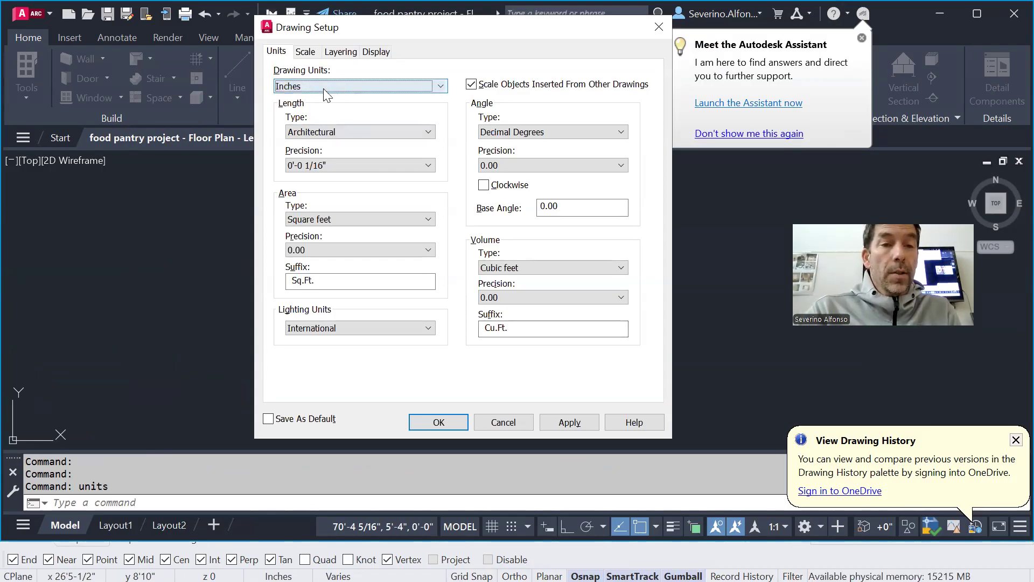
{"action": "left_click", "coordinate": [492, 420]}
{"action": "key", "text": "Escape"}
Fit the whole floor plan to its extents and examine the separate stairs and the straight stair inside the building.
{"action": "type", "text": "z"}
{"action": "key", "text": "Return"}
{"action": "type", "text": "e"}
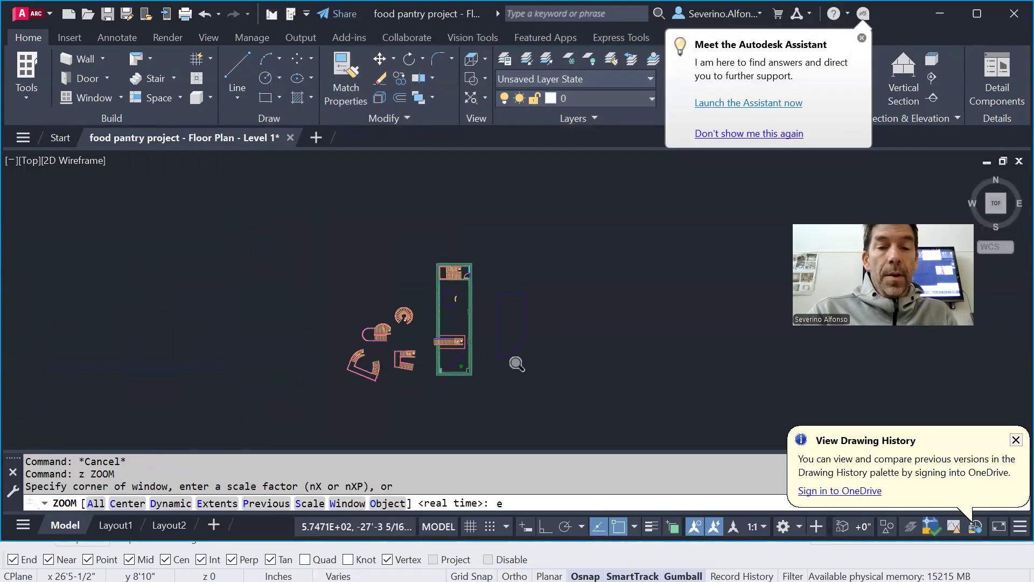
{"action": "key", "text": "Return"}
{"action": "key", "text": "Escape"}
{"action": "type", "text": "z"}
{"action": "key", "text": "space"}
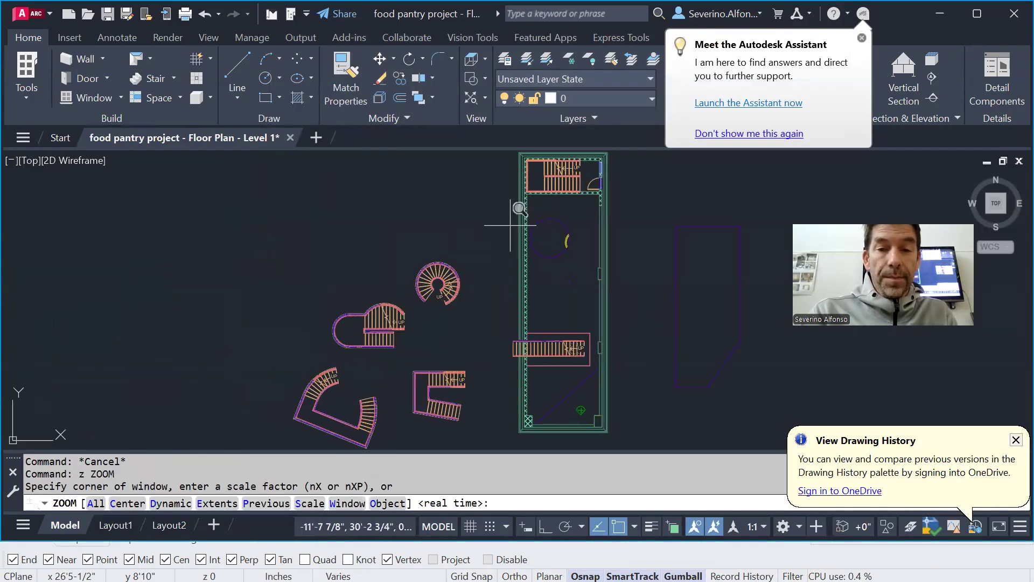
{"action": "left_click", "coordinate": [510, 225]}
{"action": "left_click", "coordinate": [595, 267]}
{"action": "scroll", "coordinate": [576, 336], "scroll_direction": "down", "scroll_amount": 10}
{"action": "scroll", "coordinate": [566, 380], "scroll_direction": "up", "scroll_amount": 2}
{"action": "scroll", "coordinate": [544, 334], "scroll_direction": "up", "scroll_amount": 10}
{"action": "key", "text": "Escape"}
{"action": "key", "text": "Escape"}
{"action": "scroll", "coordinate": [421, 365], "scroll_direction": "down", "scroll_amount": 10}
{"action": "middle_click_drag", "start_coordinate": [250, 373], "coordinate": [357, 288]}
{"action": "scroll", "coordinate": [434, 282], "scroll_direction": "up", "scroll_amount": 8}
{"action": "scroll", "coordinate": [418, 281], "scroll_direction": "down", "scroll_amount": 5}
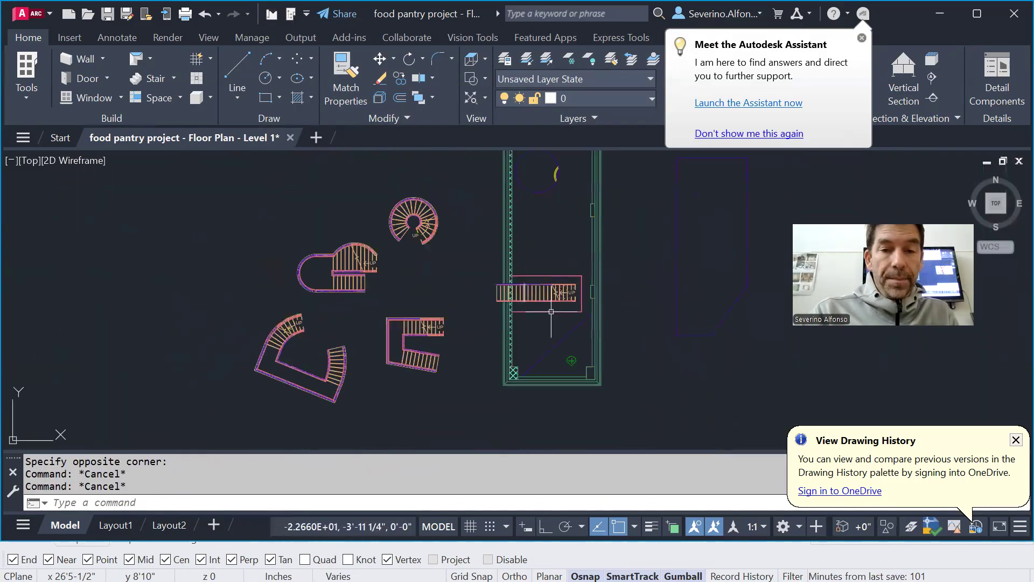
{"action": "scroll", "coordinate": [552, 314], "scroll_direction": "up", "scroll_amount": 5}
Review the drawing's layers, including A-WALL and A-WALL-PATT, and close the layer manager.
{"action": "key", "text": "Escape"}
{"action": "type", "text": "la"}
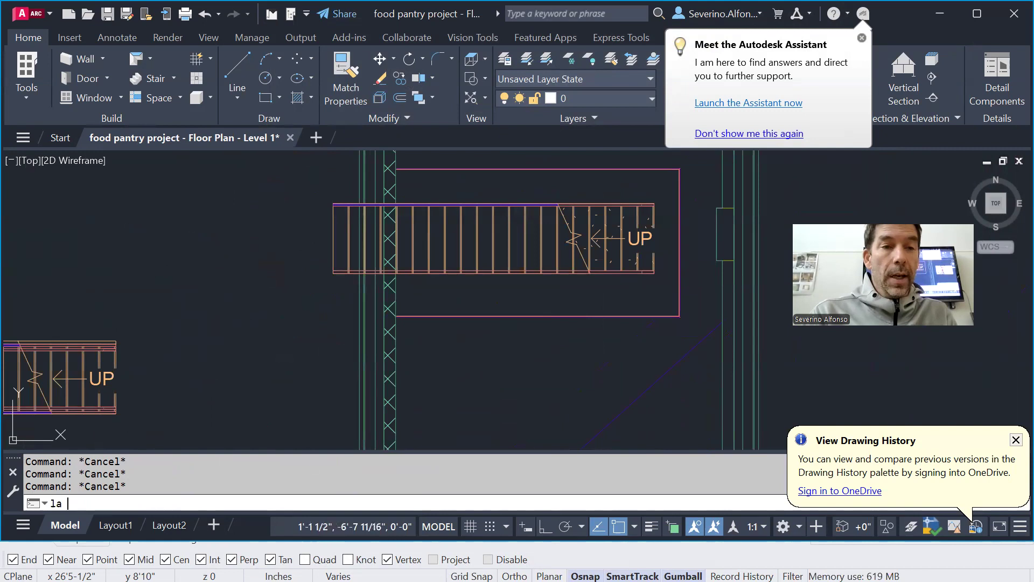
{"action": "key", "text": "Return"}
{"action": "left_click", "coordinate": [123, 383]}
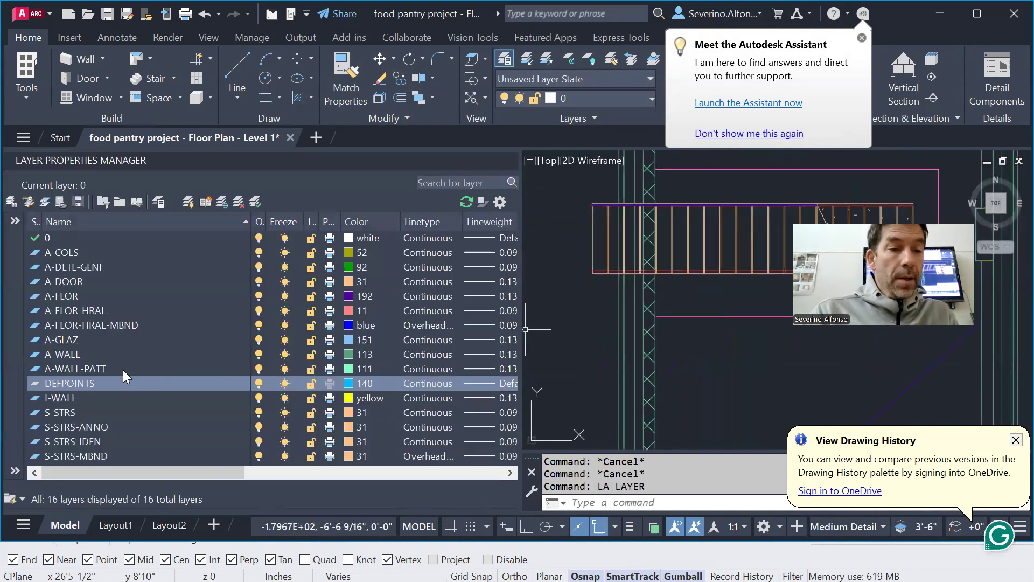
{"action": "left_click", "coordinate": [59, 325]}
{"action": "left_click", "coordinate": [65, 354]}
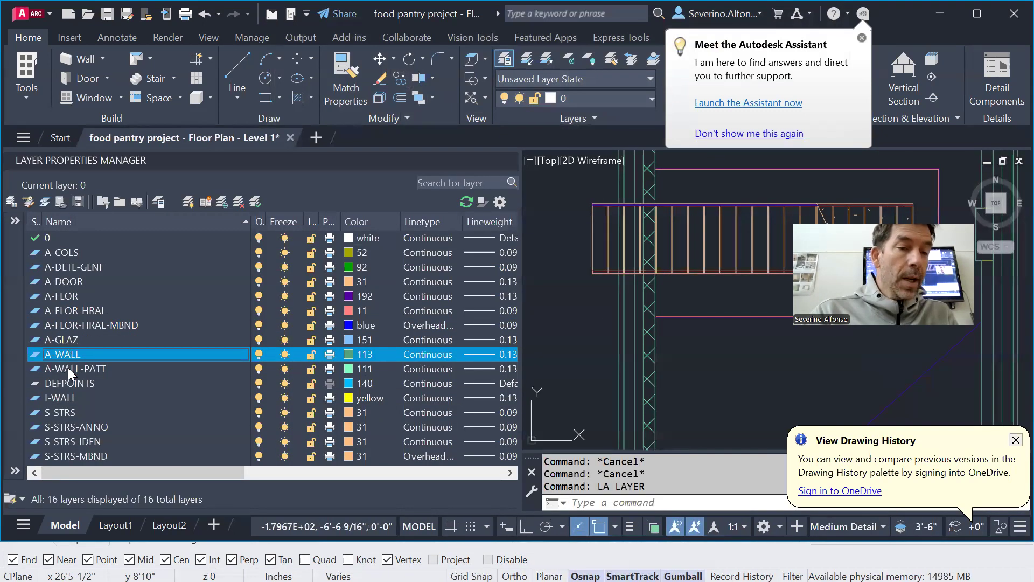
{"action": "key", "text": "Down"}
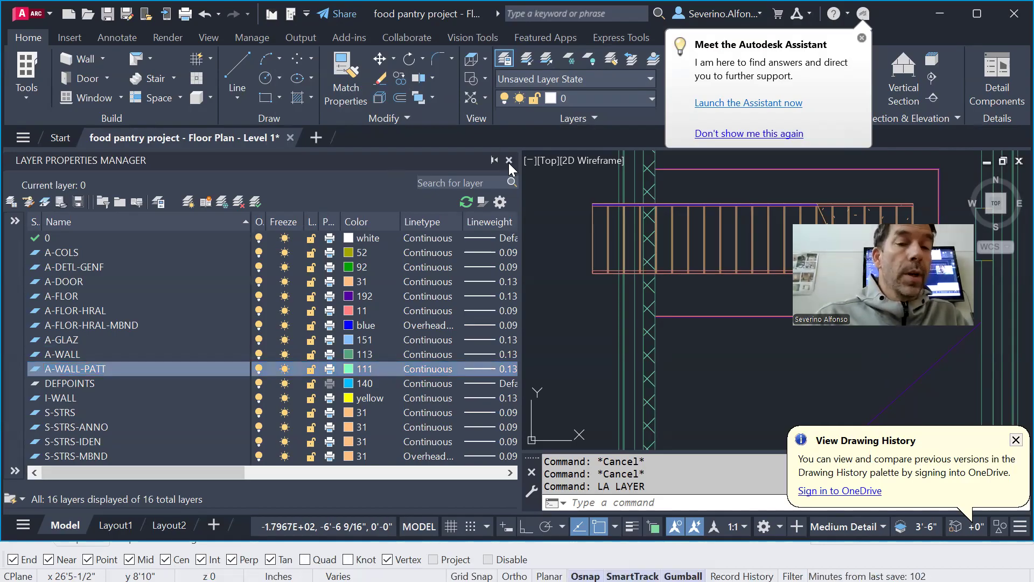
{"action": "left_click", "coordinate": [509, 160]}
{"action": "scroll", "coordinate": [469, 344], "scroll_direction": "down", "scroll_amount": 6}
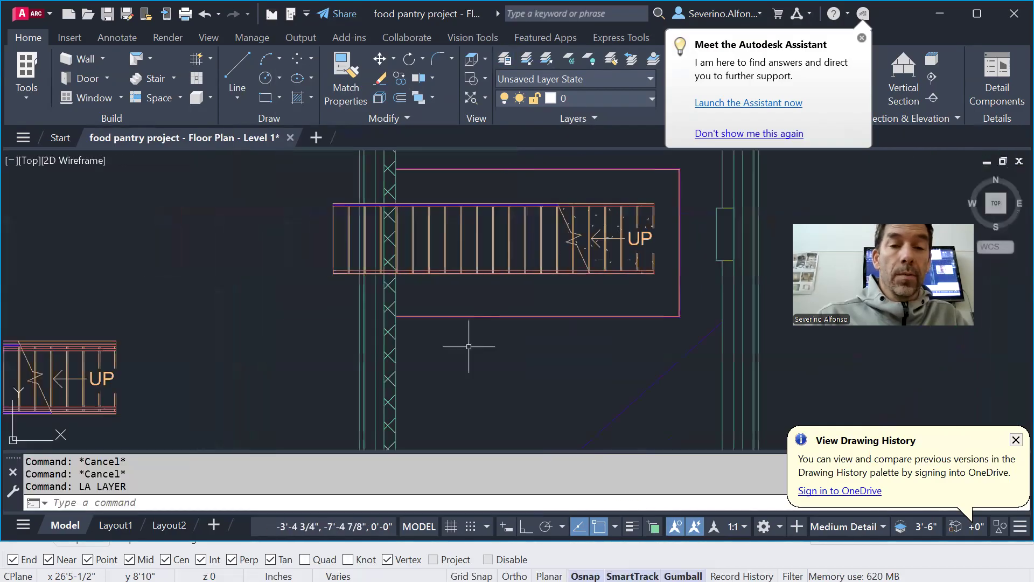
Switch to Rhino, deselect the imported 3D model and highlight the A-FLOR-LEVL layer in the layer list.
{"action": "key", "text": "alt+Tab"}
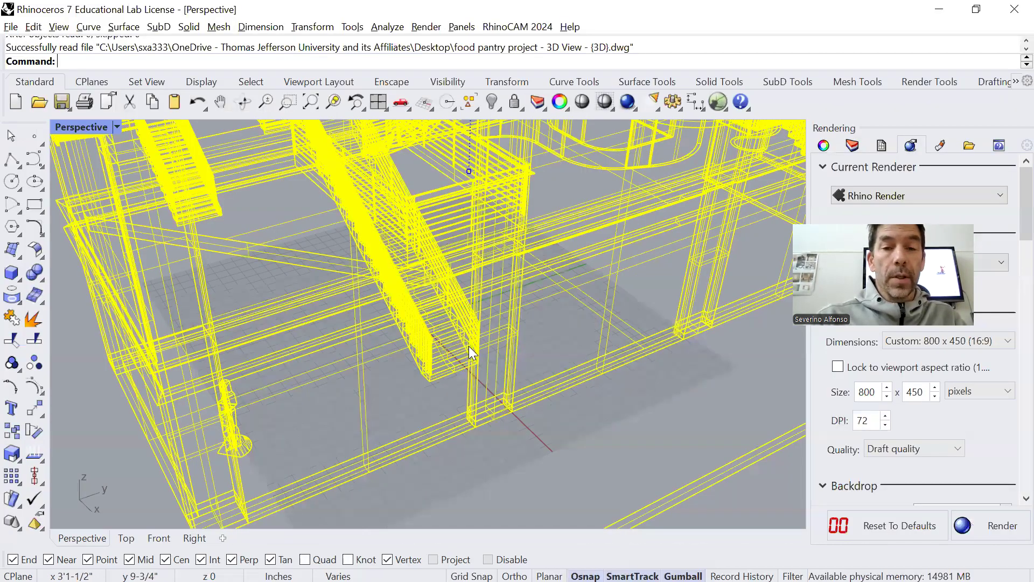
{"action": "scroll", "coordinate": [619, 323], "scroll_direction": "down", "scroll_amount": 10}
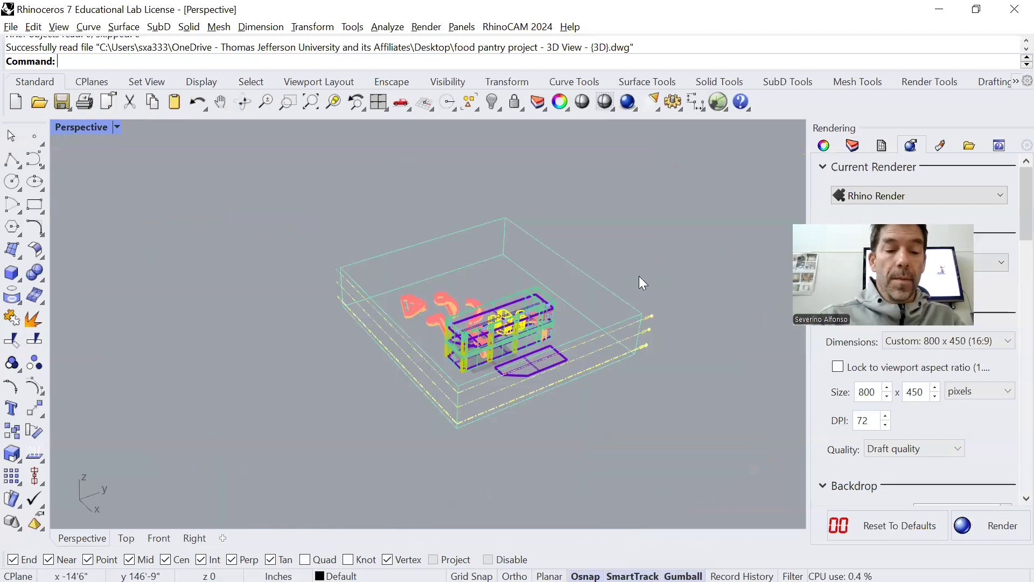
{"action": "left_click", "coordinate": [592, 277]}
{"action": "middle_click", "coordinate": [650, 257]}
{"action": "right_click_drag", "start_coordinate": [567, 229], "coordinate": [653, 297]}
{"action": "left_click", "coordinate": [570, 405]}
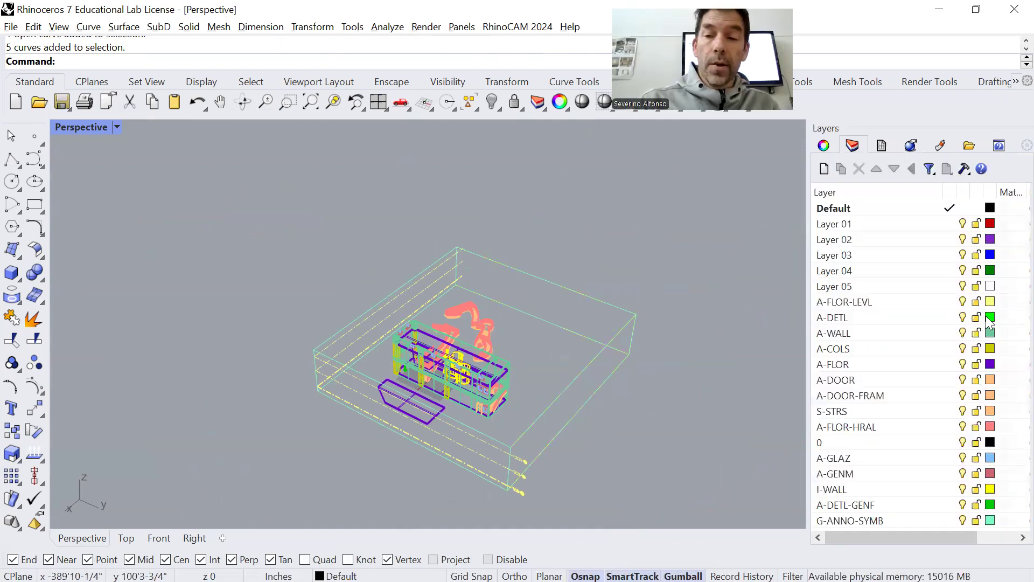
{"action": "left_click", "coordinate": [854, 303]}
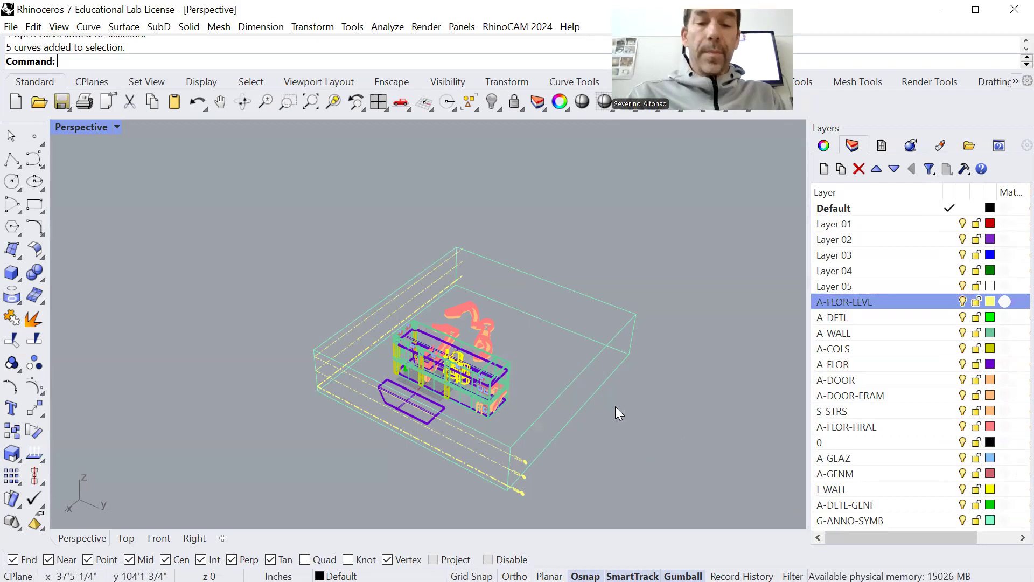
Examine the imported building and its stairs in wireframe from several angles.
{"action": "middle_click", "coordinate": [563, 340]}
{"action": "scroll", "coordinate": [458, 387], "scroll_direction": "up", "scroll_amount": 3}
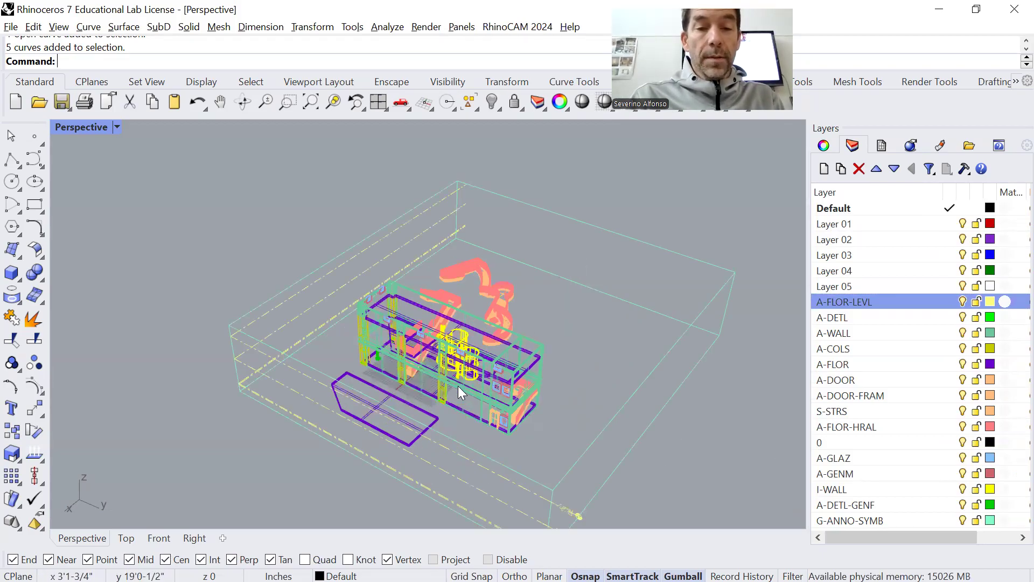
{"action": "scroll", "coordinate": [478, 382], "scroll_direction": "up", "scroll_amount": 5}
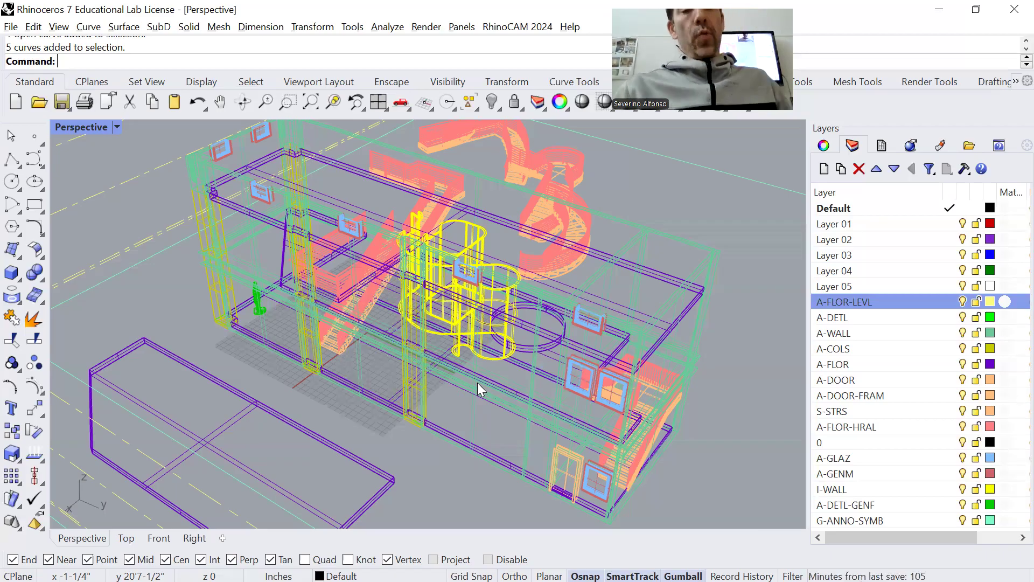
{"action": "right_click_drag", "start_coordinate": [561, 316], "coordinate": [614, 381]}
{"action": "scroll", "coordinate": [684, 351], "scroll_direction": "down", "scroll_amount": 2}
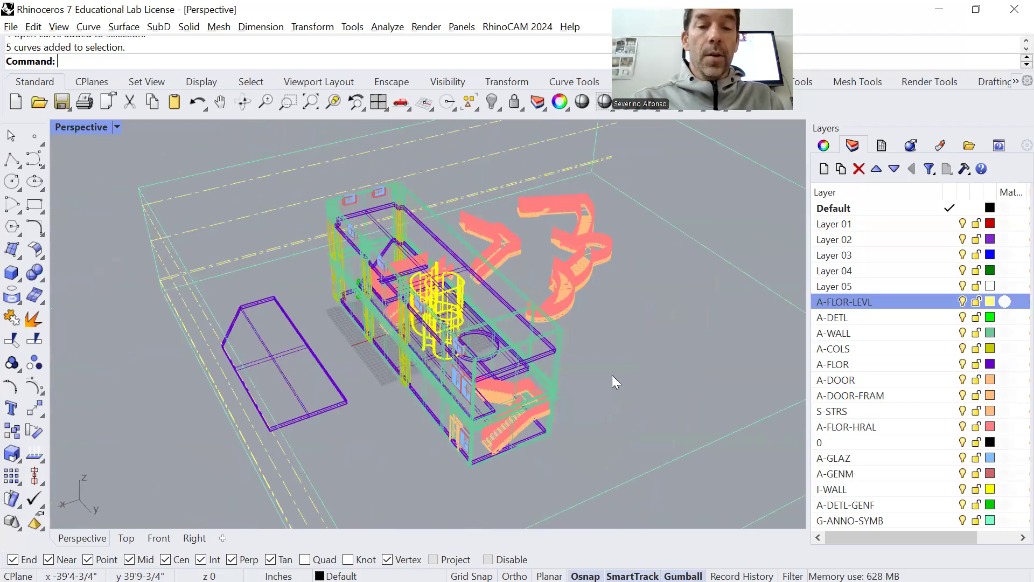
Set the perspective view to Shaded display and examine the stair treads and the building as surfaces.
{"action": "middle_click", "coordinate": [618, 345]}
{"action": "left_click", "coordinate": [618, 347]}
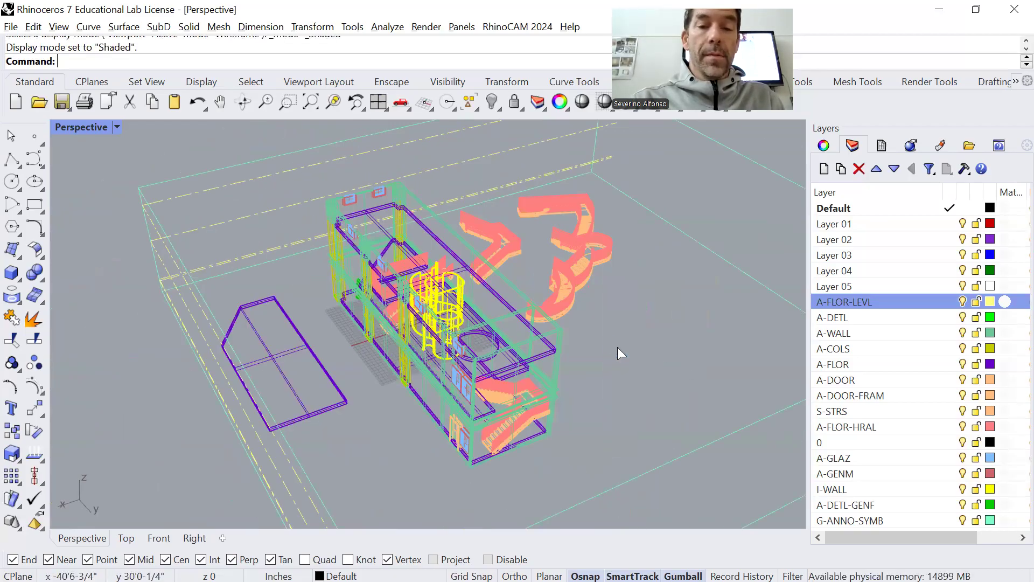
{"action": "mouse_move", "coordinate": [613, 348]}
{"action": "right_mouse_down"}
{"action": "mouse_move", "coordinate": [541, 337]}
{"action": "mouse_move", "coordinate": [445, 354]}
{"action": "right_mouse_up"}
{"action": "scroll", "coordinate": [286, 252], "scroll_direction": "up", "scroll_amount": 5}
{"action": "scroll", "coordinate": [282, 240], "scroll_direction": "down", "scroll_amount": 5}
{"action": "scroll", "coordinate": [488, 340], "scroll_direction": "up", "scroll_amount": 6}
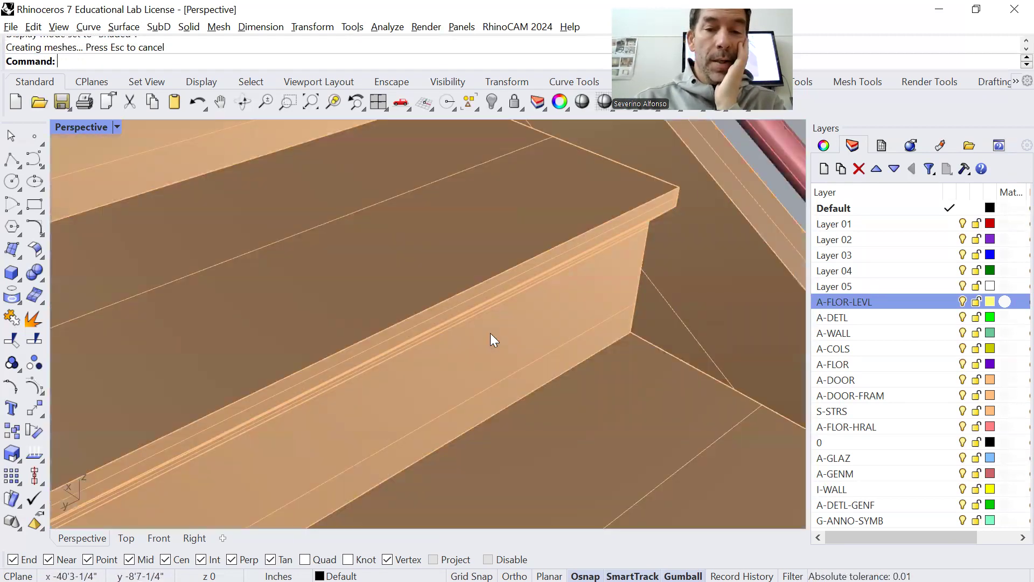
{"action": "left_click", "coordinate": [331, 398]}
{"action": "scroll", "coordinate": [332, 398], "scroll_direction": "down", "scroll_amount": 8}
{"action": "left_click", "coordinate": [261, 377]}
{"action": "right_click_drag", "start_coordinate": [261, 377], "coordinate": [330, 376]}
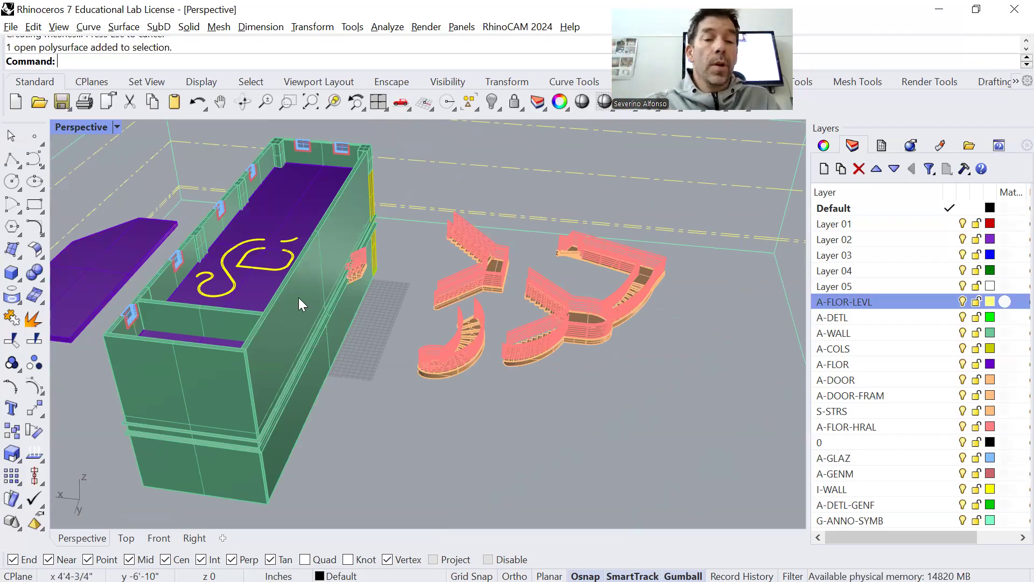
{"action": "scroll", "coordinate": [300, 299], "scroll_direction": "down", "scroll_amount": 4}
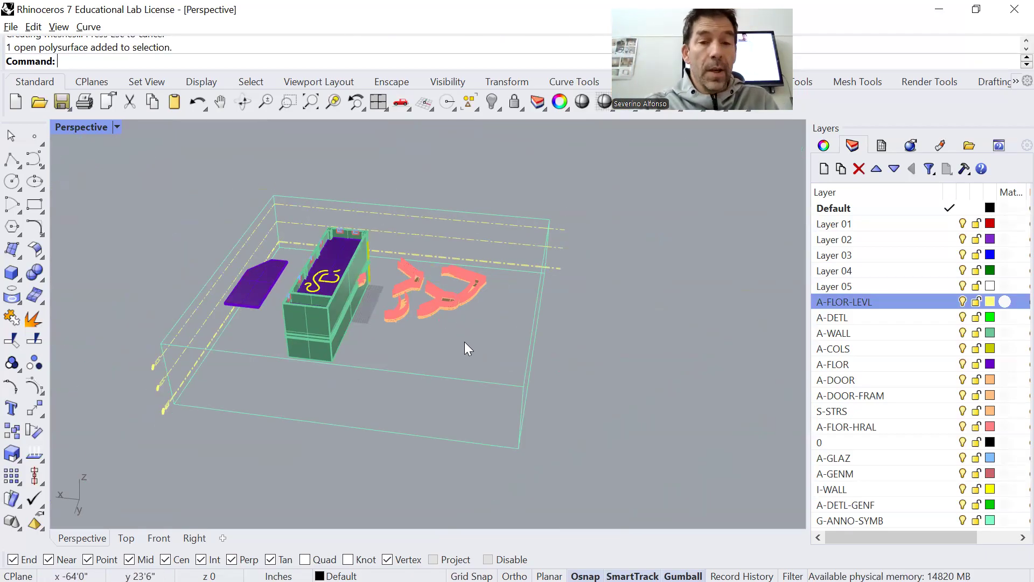
Show the whole imported model in the Top view.
{"action": "key", "text": "ctrl+F1"}
{"action": "scroll", "coordinate": [496, 291], "scroll_direction": "down", "scroll_amount": 5}
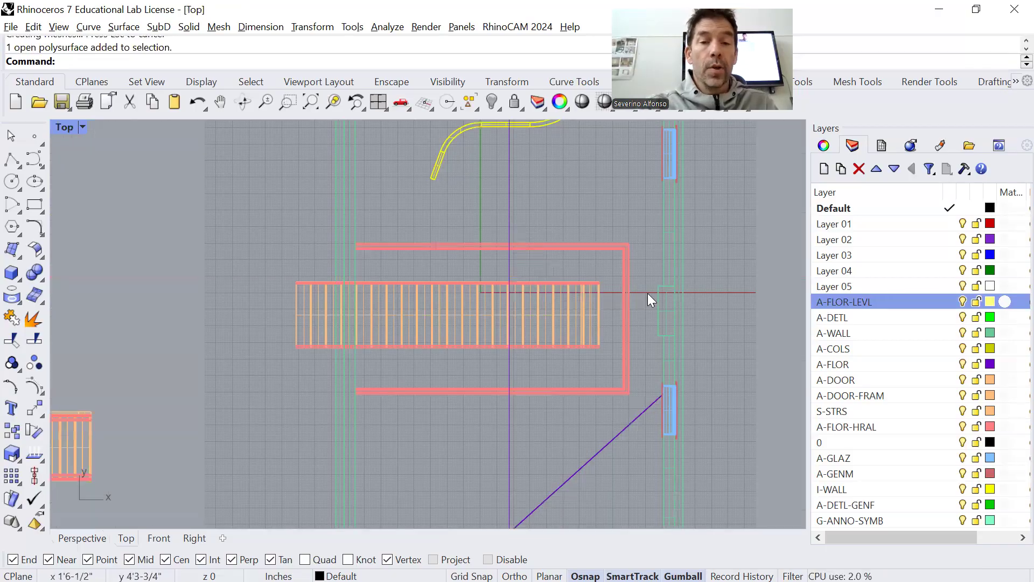
{"action": "scroll", "coordinate": [417, 370], "scroll_direction": "down", "scroll_amount": 5}
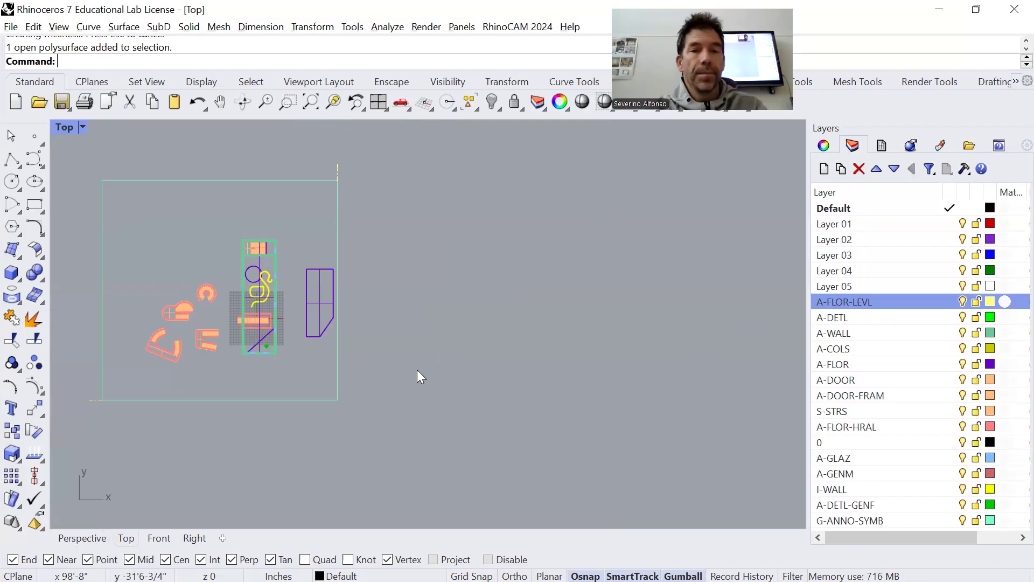
Switch to the Chrome window with YouTube Studio and open a new browser tab.
{"action": "key", "text": "alt+Tab"}
{"action": "key", "text": "Tab"}
{"action": "key", "text": "Tab"}
{"action": "key", "text": "Tab"}
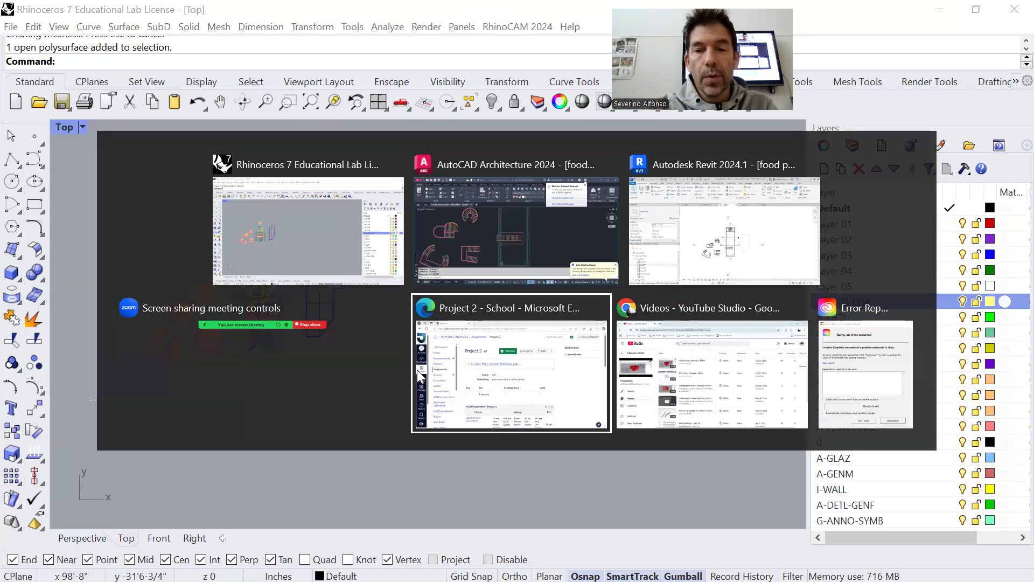
{"action": "key", "text": "Tab"}
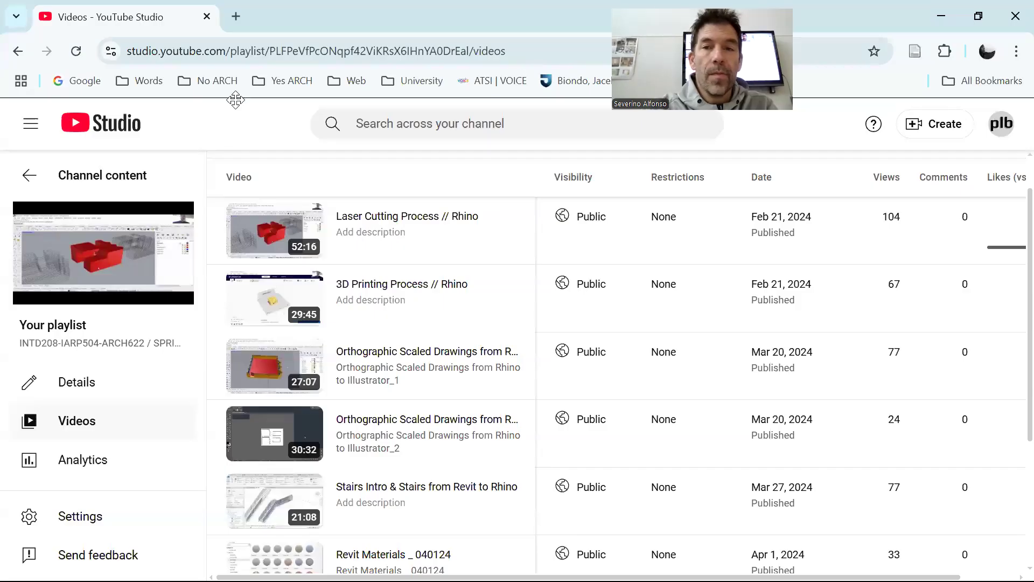
{"action": "left_click_drag", "start_coordinate": [236, 100], "coordinate": [896, 88]}
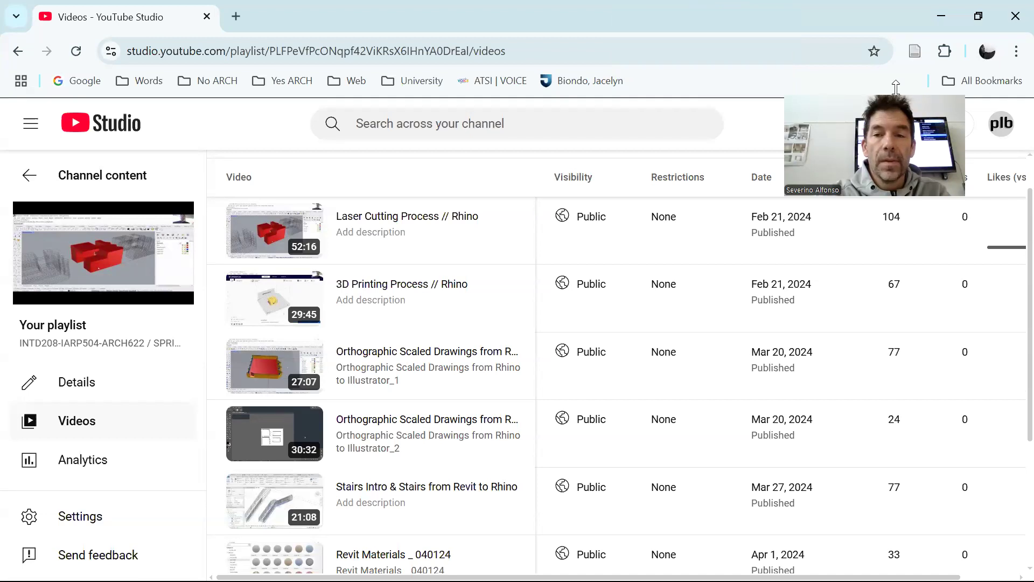
{"action": "left_click", "coordinate": [236, 17]}
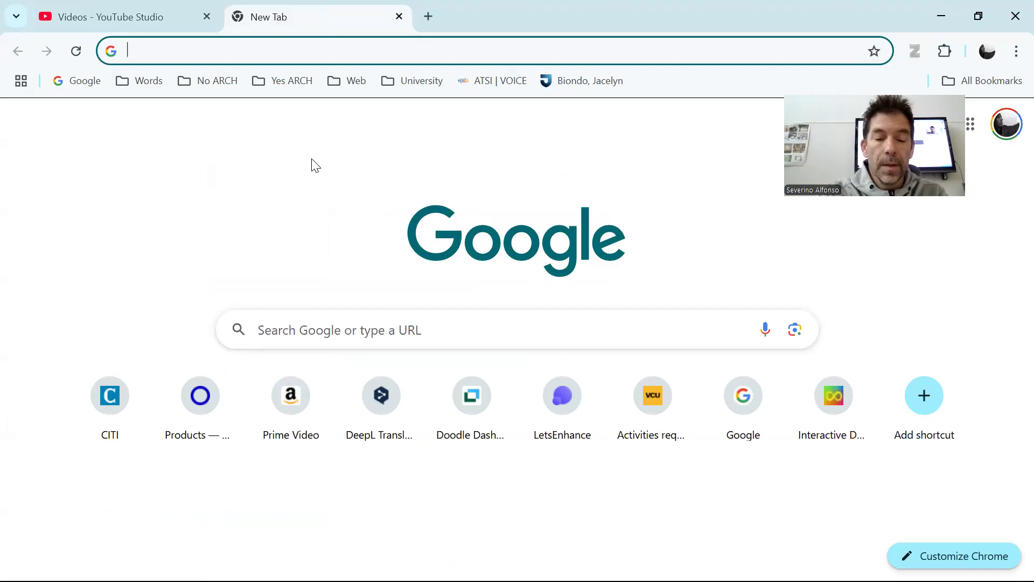
Search the web for "tju cabe laser cut template" and open the Laser Cutting at CABE page at its basics section.
{"action": "type", "text": "tju cabe "}
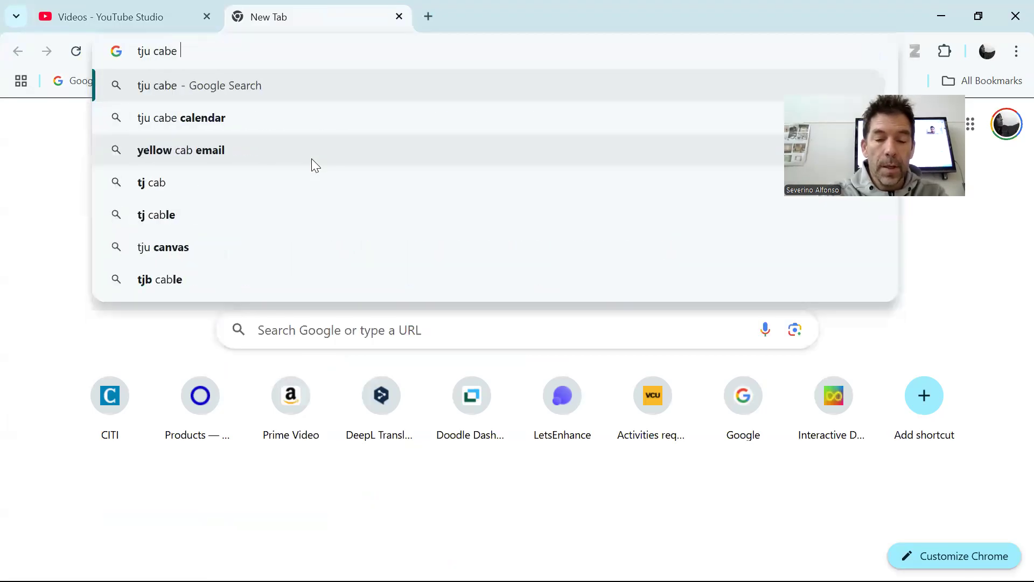
{"action": "type", "text": "laser cut temp"}
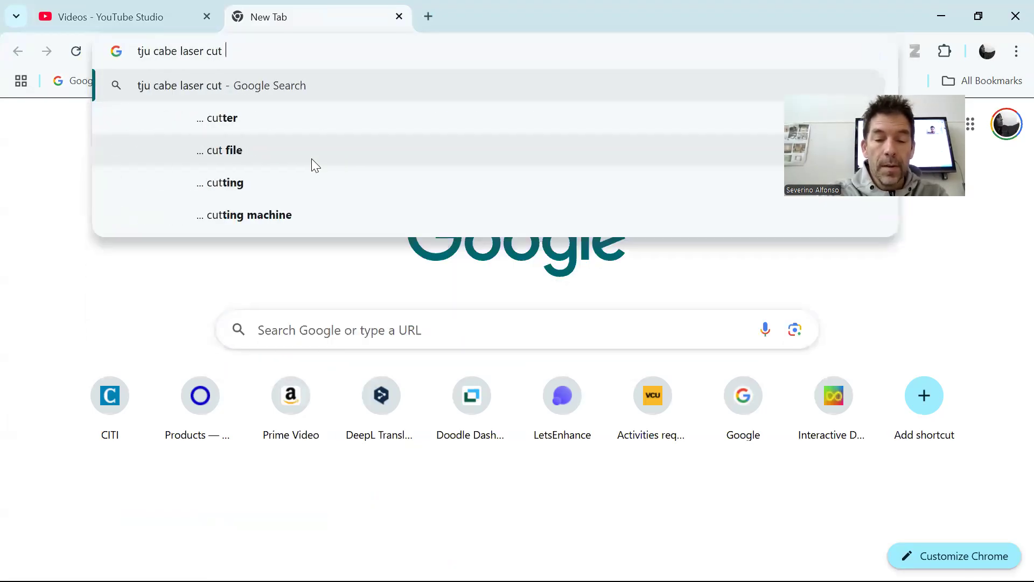
{"action": "type", "text": "late"}
{"action": "key", "text": "Return"}
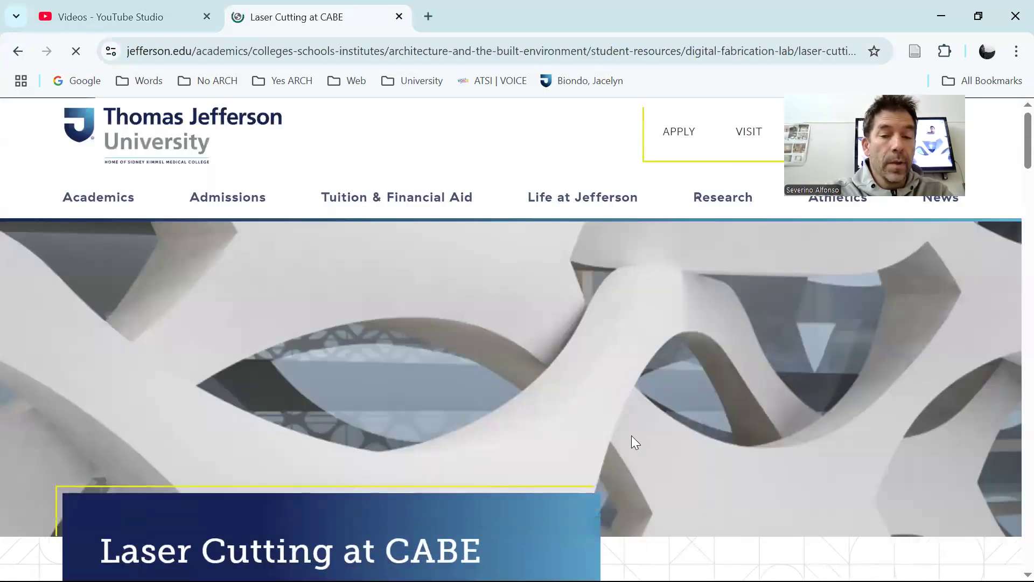
{"action": "scroll", "coordinate": [696, 421], "scroll_direction": "down", "scroll_amount": 6}
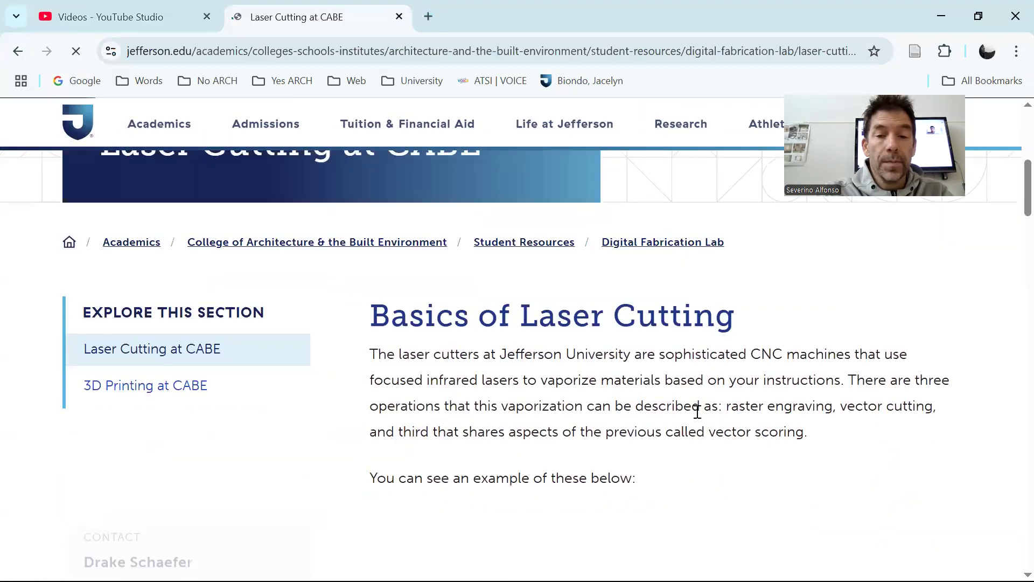
Read the laser cutting page's explanation of raster engraving, vector scoring and vector cutting, including the stroke and colour rules for preparing files.
{"action": "scroll", "coordinate": [697, 411], "scroll_direction": "down", "scroll_amount": 1}
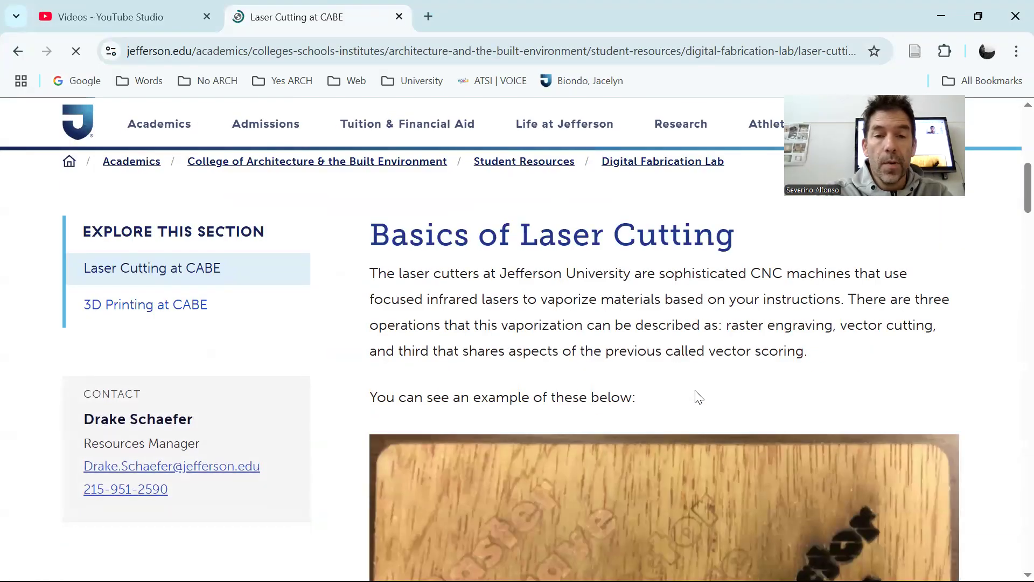
{"action": "scroll", "coordinate": [702, 270], "scroll_direction": "down", "scroll_amount": 5}
{"action": "scroll", "coordinate": [702, 270], "scroll_direction": "down", "scroll_amount": 5}
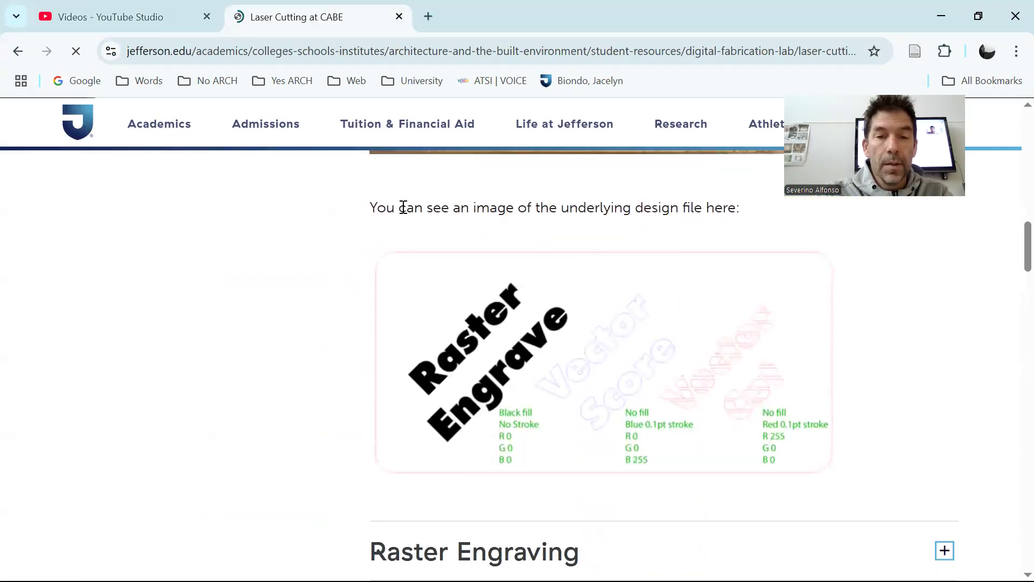
{"action": "scroll", "coordinate": [693, 297], "scroll_direction": "down", "scroll_amount": 7}
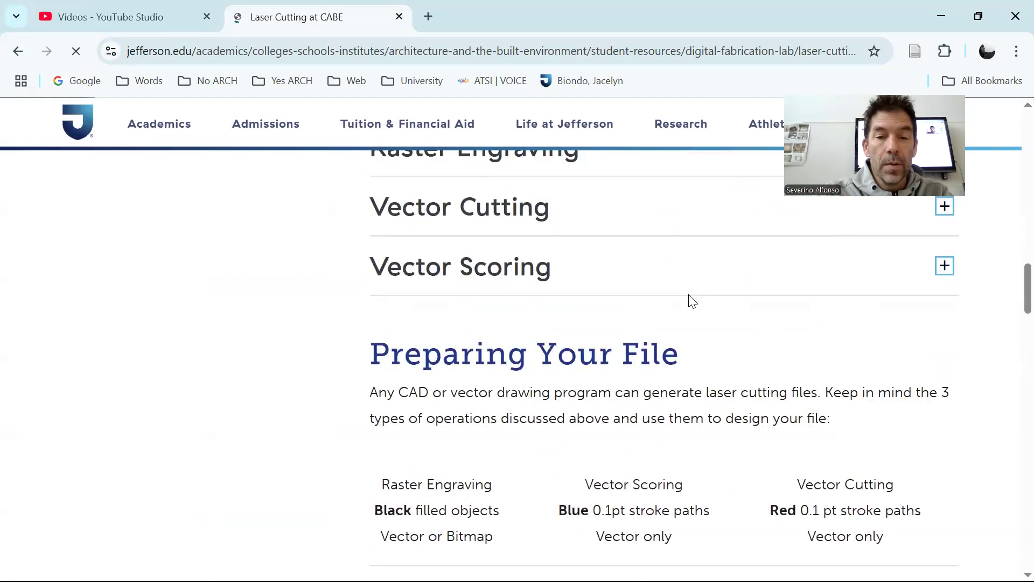
{"action": "scroll", "coordinate": [597, 351], "scroll_direction": "down", "scroll_amount": 2}
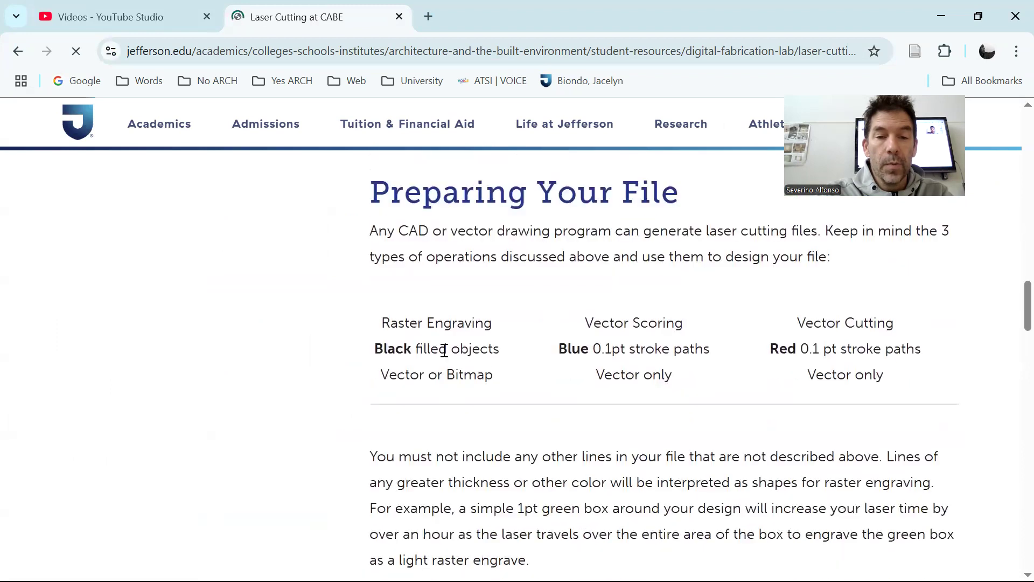
{"action": "scroll", "coordinate": [435, 328], "scroll_direction": "down", "scroll_amount": 5}
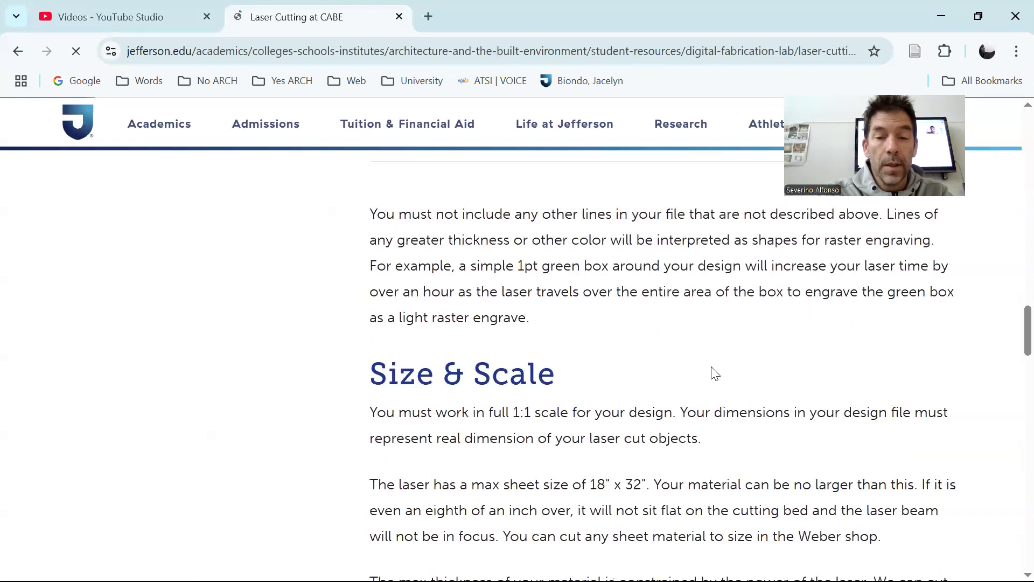
Read the Size & Scale section and highlight the sentence giving the laser's maximum sheet size.
{"action": "scroll", "coordinate": [714, 371], "scroll_direction": "down", "scroll_amount": 3}
{"action": "left_click_drag", "start_coordinate": [374, 321], "coordinate": [646, 325]}
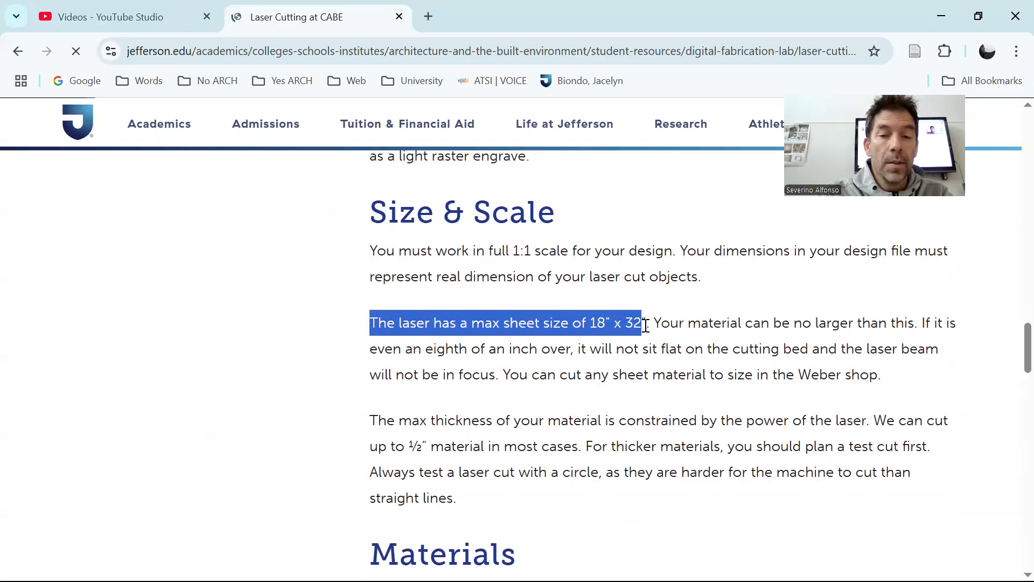
{"action": "left_click", "coordinate": [640, 371]}
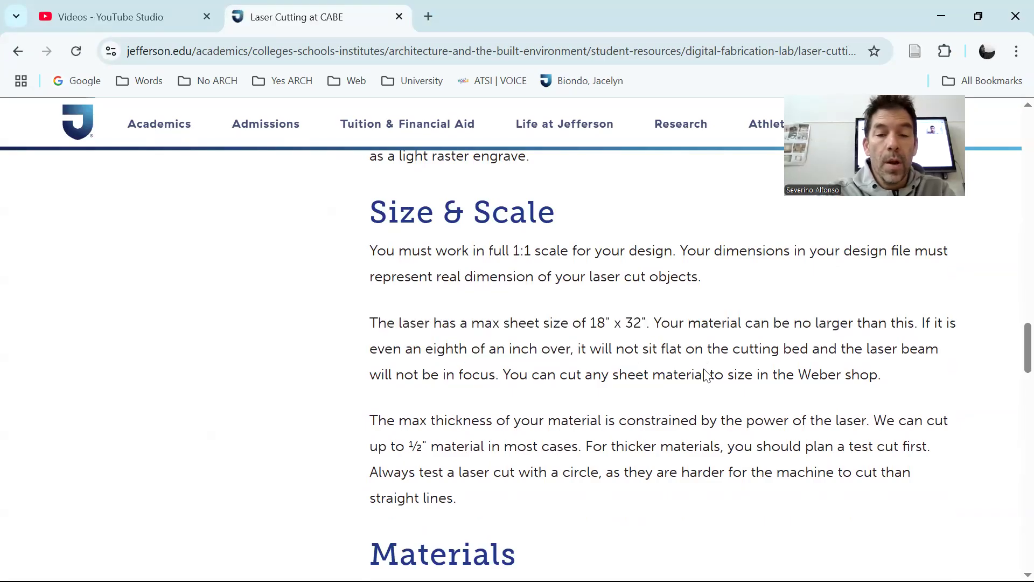
Read the Materials section, highlighting the wood and plywood and the paper, cardboard and chipboard entries, and check the prohibited materials.
{"action": "scroll", "coordinate": [705, 371], "scroll_direction": "down", "scroll_amount": 5}
{"action": "left_click_drag", "start_coordinate": [502, 329], "coordinate": [399, 334]}
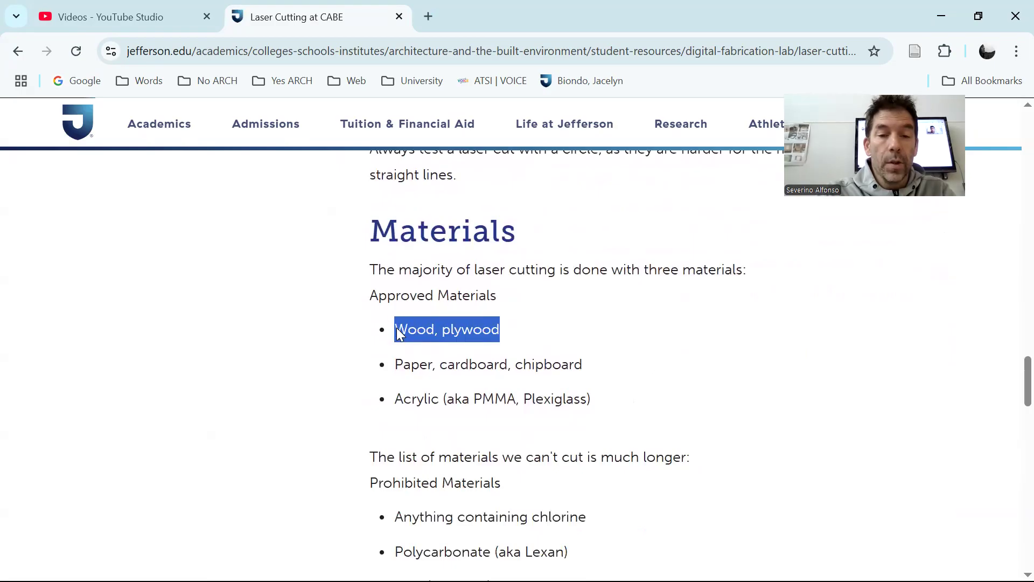
{"action": "left_click_drag", "start_coordinate": [584, 368], "coordinate": [398, 370]}
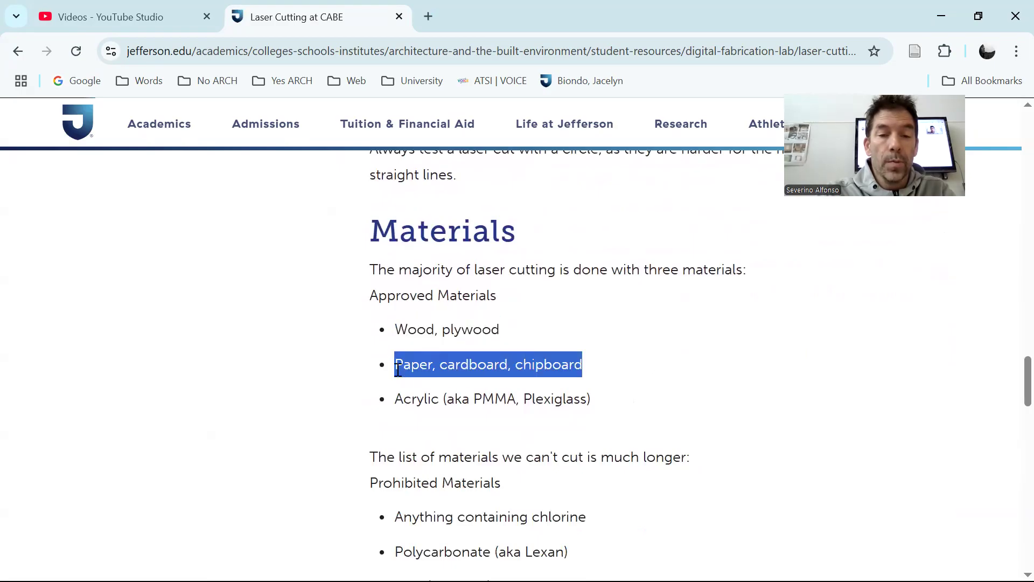
{"action": "left_click", "coordinate": [482, 394]}
{"action": "scroll", "coordinate": [490, 402], "scroll_direction": "down", "scroll_amount": 3}
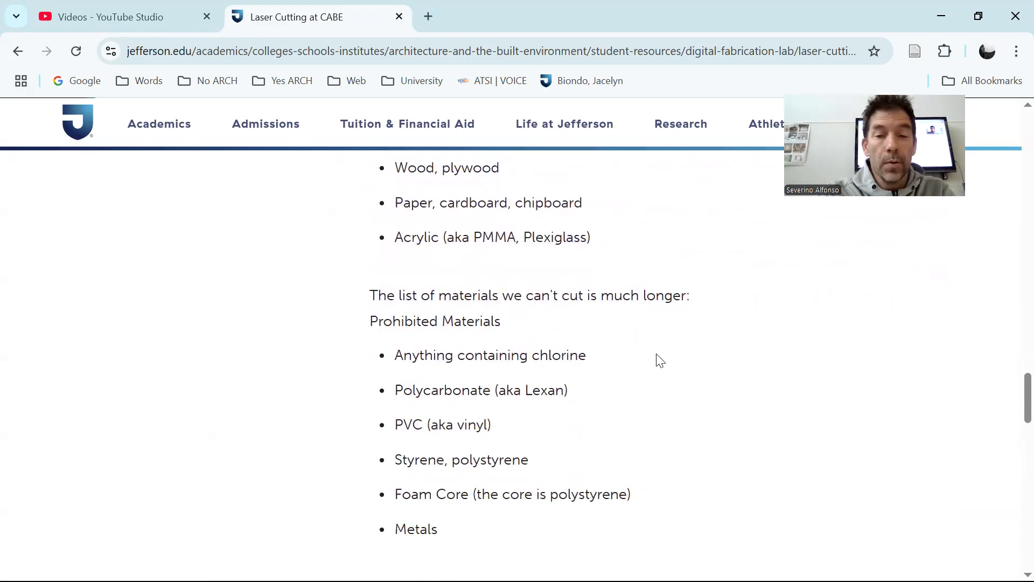
Go to the File Types section and expand and collapse its PDF entry.
{"action": "scroll", "coordinate": [660, 360], "scroll_direction": "down", "scroll_amount": 6}
{"action": "scroll", "coordinate": [464, 344], "scroll_direction": "down", "scroll_amount": 2}
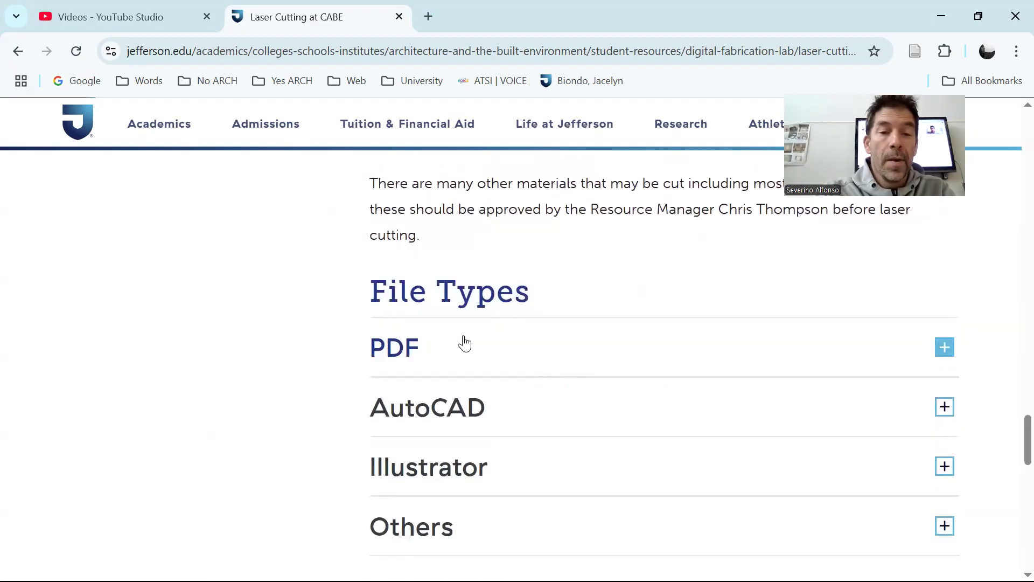
{"action": "left_click", "coordinate": [946, 349]}
{"action": "left_click", "coordinate": [945, 351]}
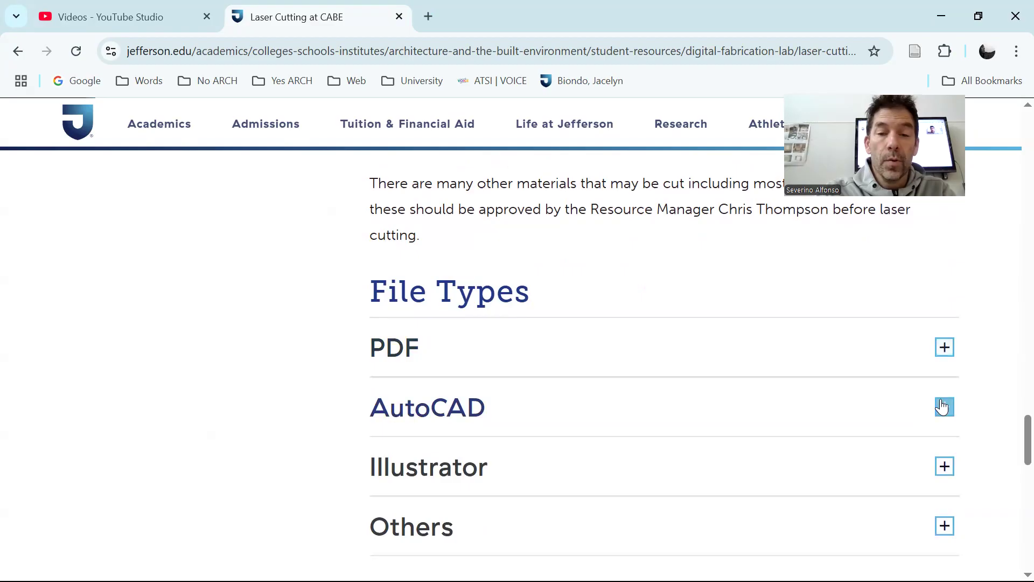
Read the Practicals section on the laser lab schedule, order form, pricing and job pickup.
{"action": "scroll", "coordinate": [941, 405], "scroll_direction": "down", "scroll_amount": 2}
{"action": "scroll", "coordinate": [899, 464], "scroll_direction": "down", "scroll_amount": 5}
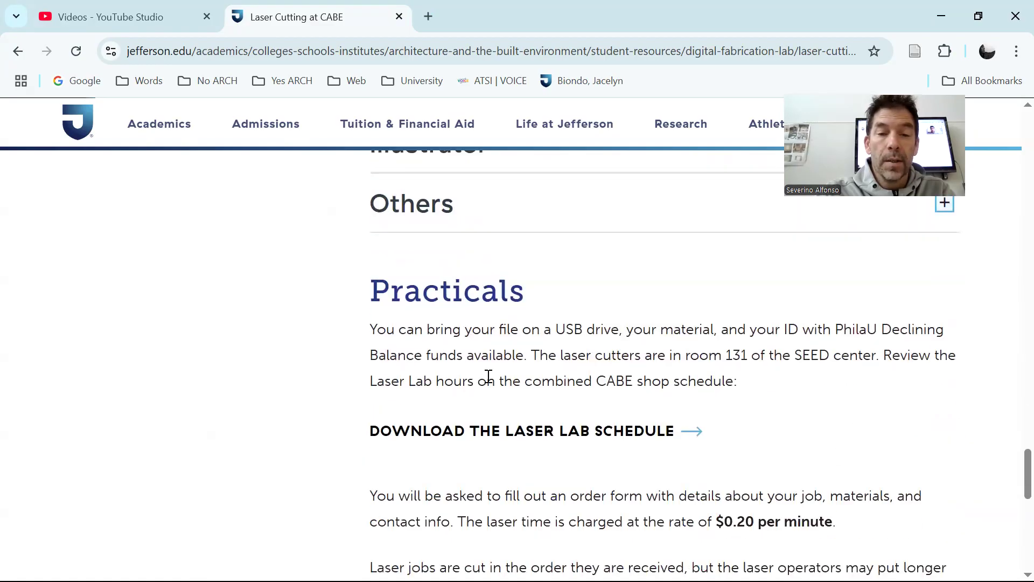
{"action": "scroll", "coordinate": [543, 354], "scroll_direction": "down", "scroll_amount": 2}
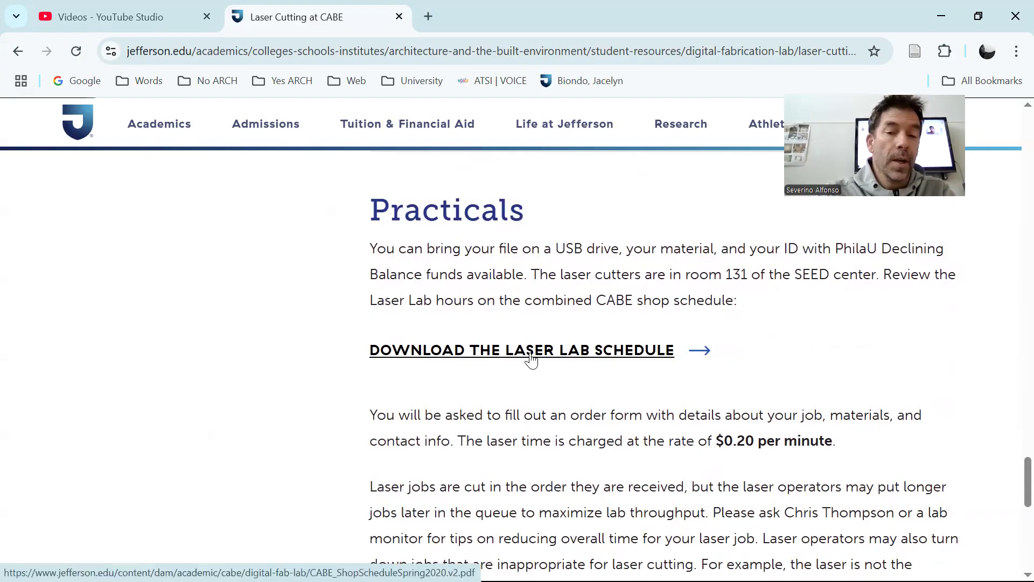
{"action": "scroll", "coordinate": [544, 377], "scroll_direction": "down", "scroll_amount": 4}
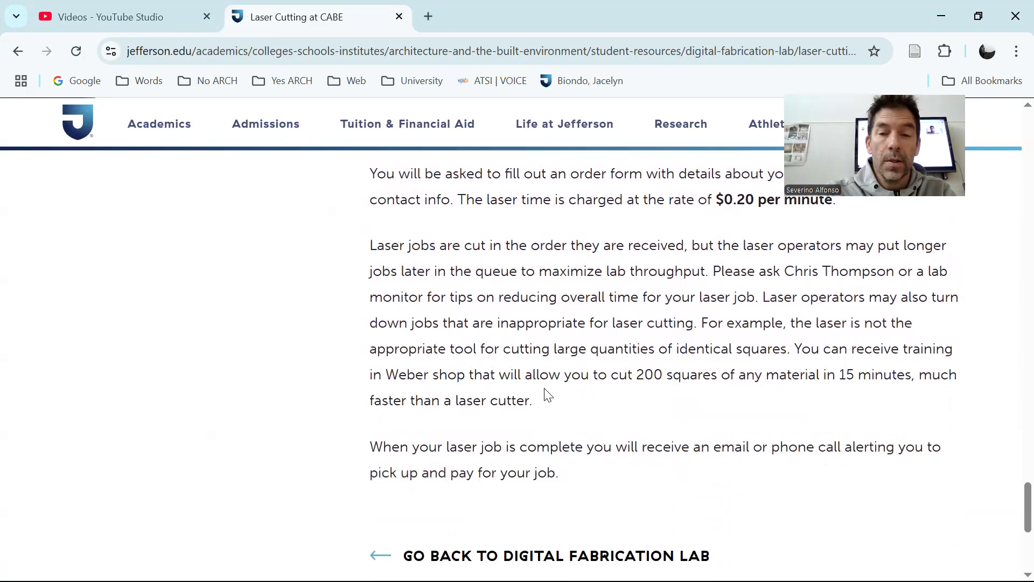
{"action": "scroll", "coordinate": [547, 377], "scroll_direction": "down", "scroll_amount": 2}
{"action": "scroll", "coordinate": [547, 371], "scroll_direction": "up", "scroll_amount": 2}
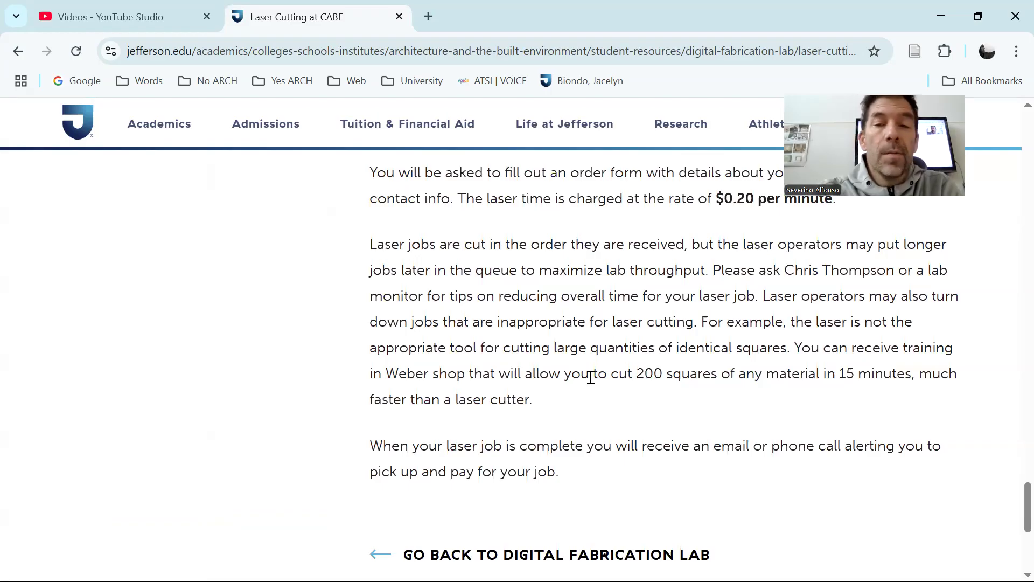
Return to the Size & Scale section, highlight the maximum sheet size there, and switch to Rhino.
{"action": "scroll", "coordinate": [539, 360], "scroll_direction": "up", "scroll_amount": 20}
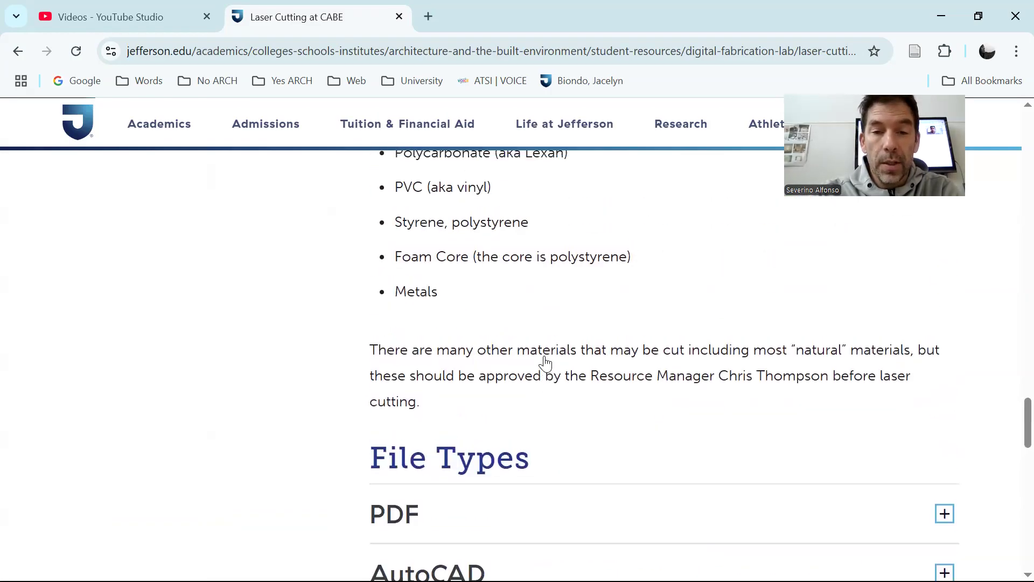
{"action": "scroll", "coordinate": [544, 362], "scroll_direction": "up", "scroll_amount": 8}
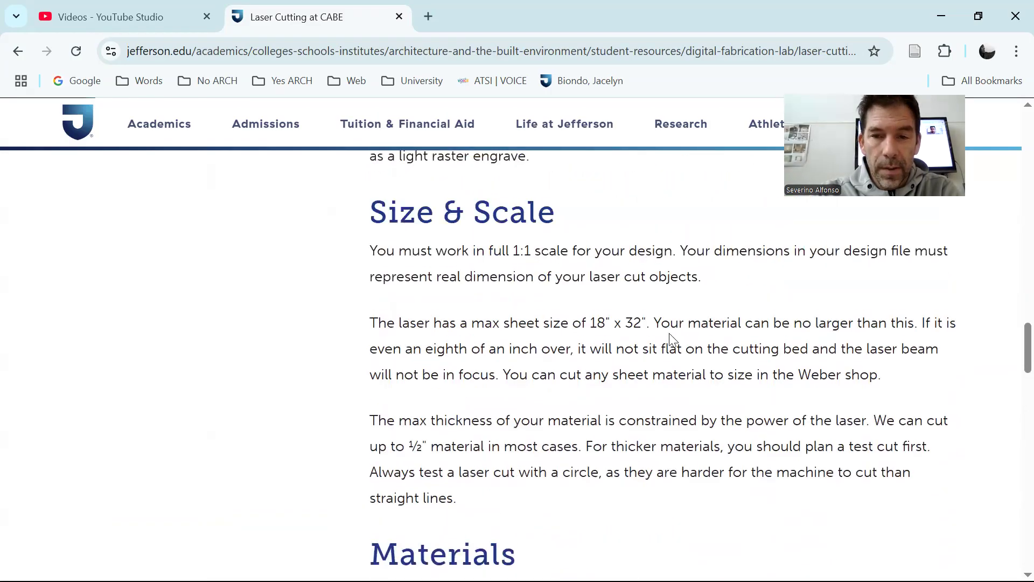
{"action": "left_click_drag", "start_coordinate": [641, 322], "coordinate": [591, 324]}
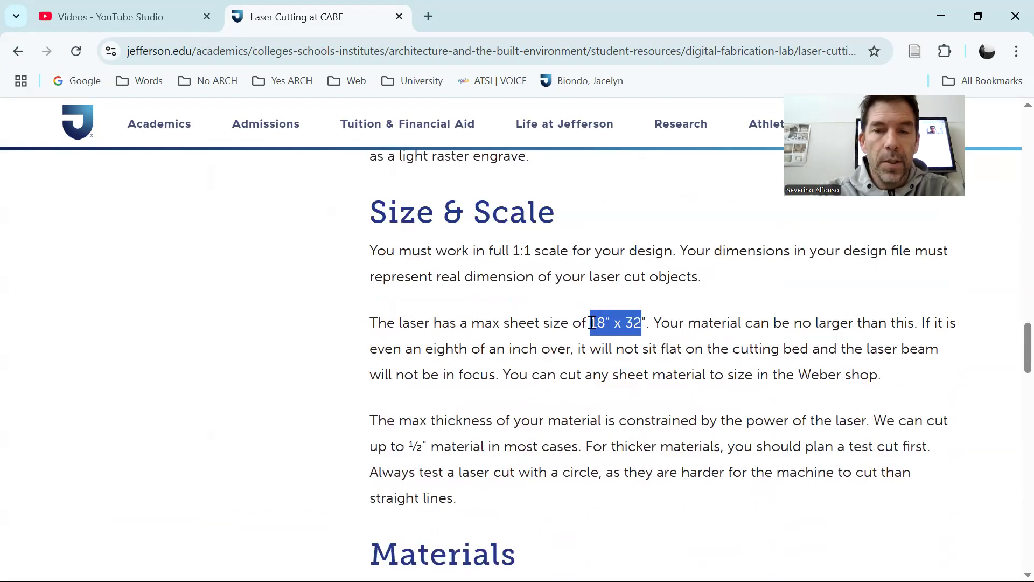
{"action": "left_click", "coordinate": [646, 319]}
{"action": "key", "text": "alt+Tab"}
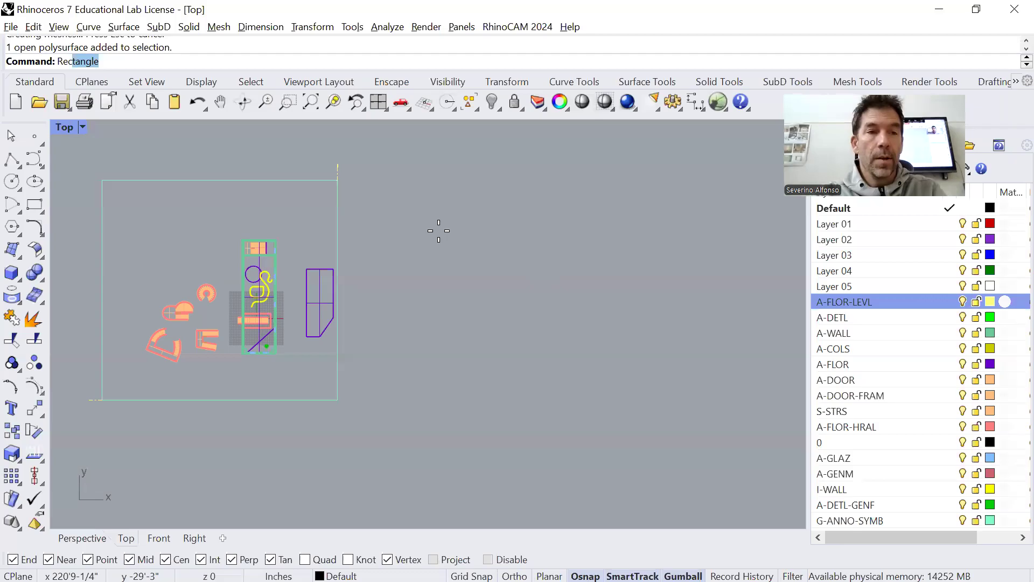
{"action": "key", "text": "Return"}
{"action": "left_click", "coordinate": [438, 231]}
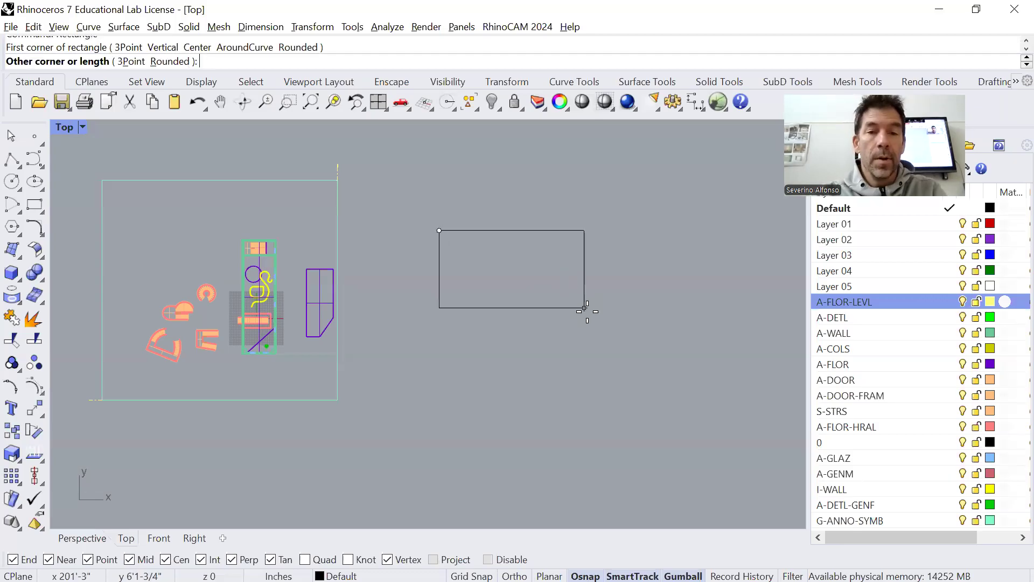
{"action": "type", "text": "18"}
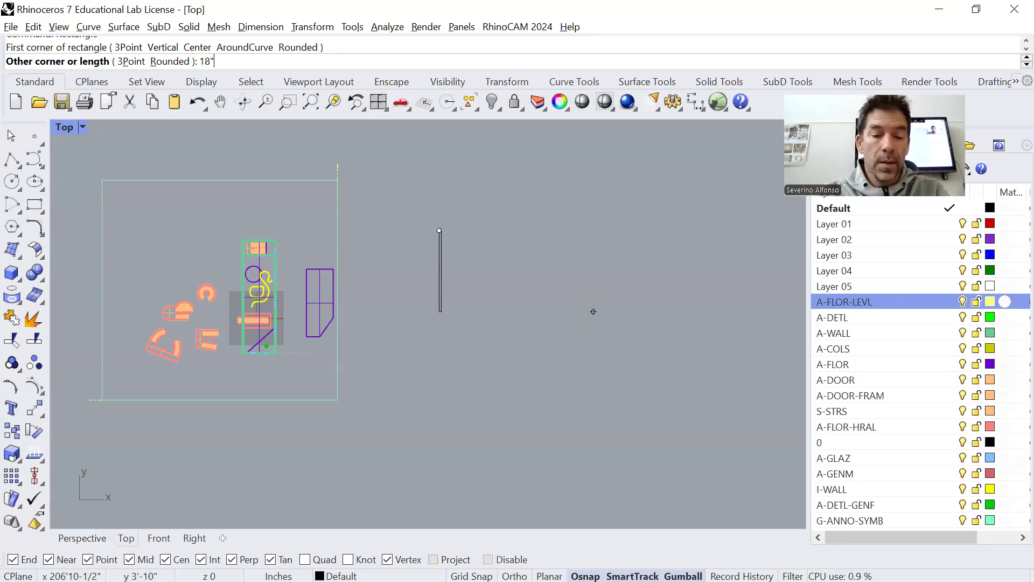
{"action": "key", "text": "alt+Tab"}
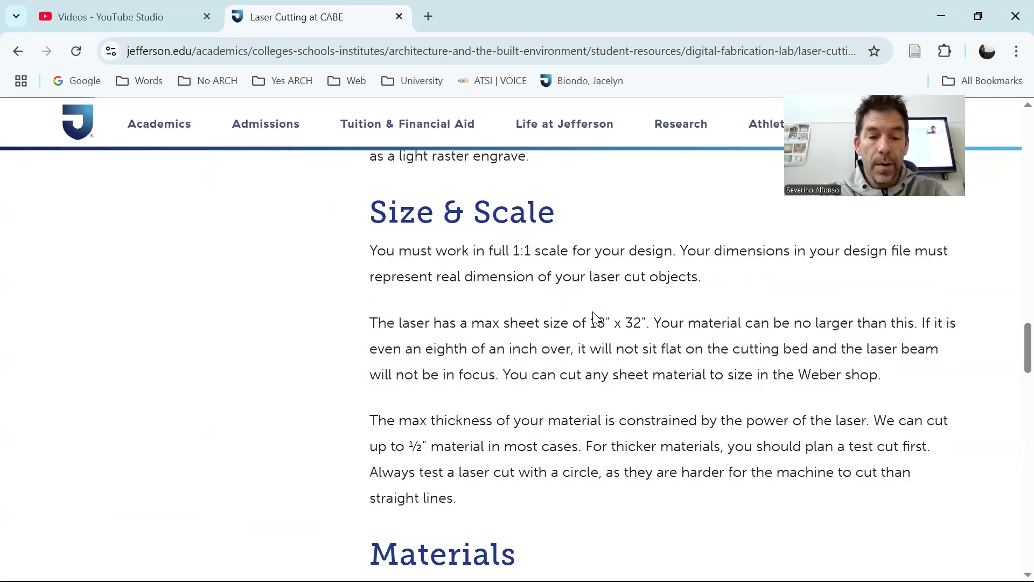
{"action": "key", "text": "alt+Tab"}
{"action": "type", "text": "\"32\""}
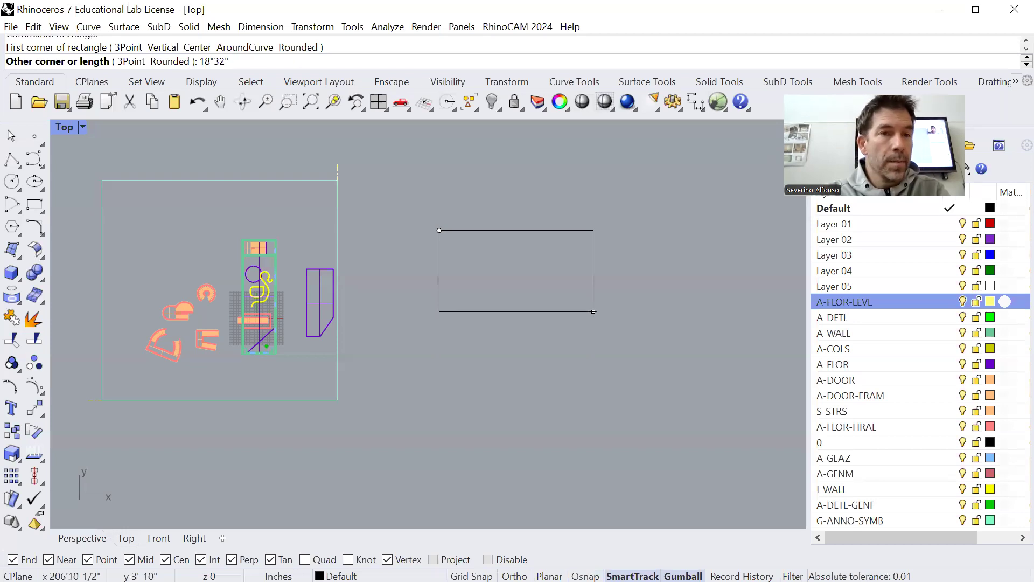
{"action": "key", "text": "BackSpace"}
{"action": "key", "text": "BackSpace"}
{"action": "key", "text": "Return"}
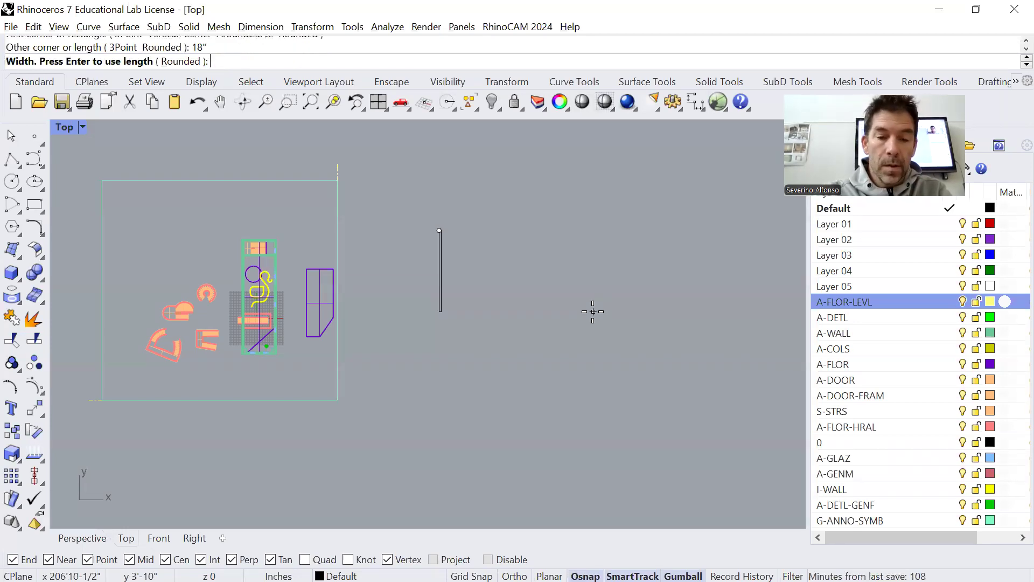
{"action": "key", "text": "Escape"}
Draw a rectangle 32" long and 18" wide in the empty area beside the imported model in the Top view.
{"action": "key", "text": "Return"}
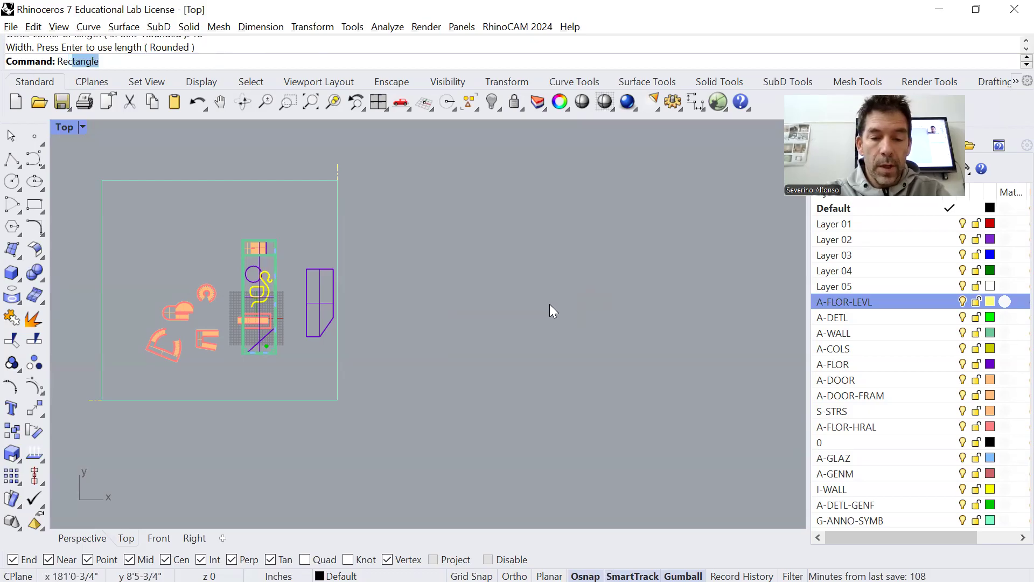
{"action": "left_click", "coordinate": [468, 246]}
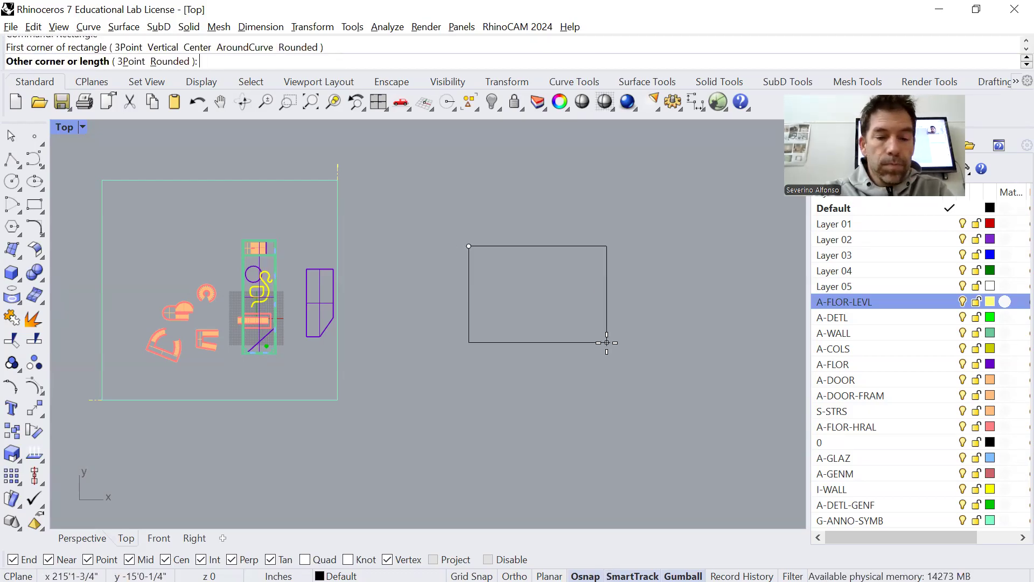
{"action": "type", "text": "32\""}
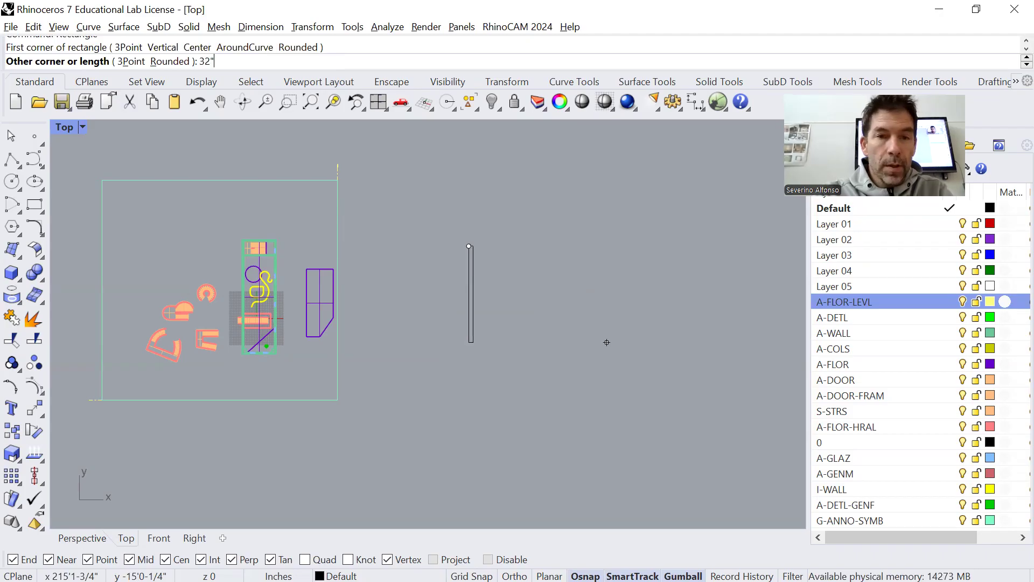
{"action": "key", "text": "Return"}
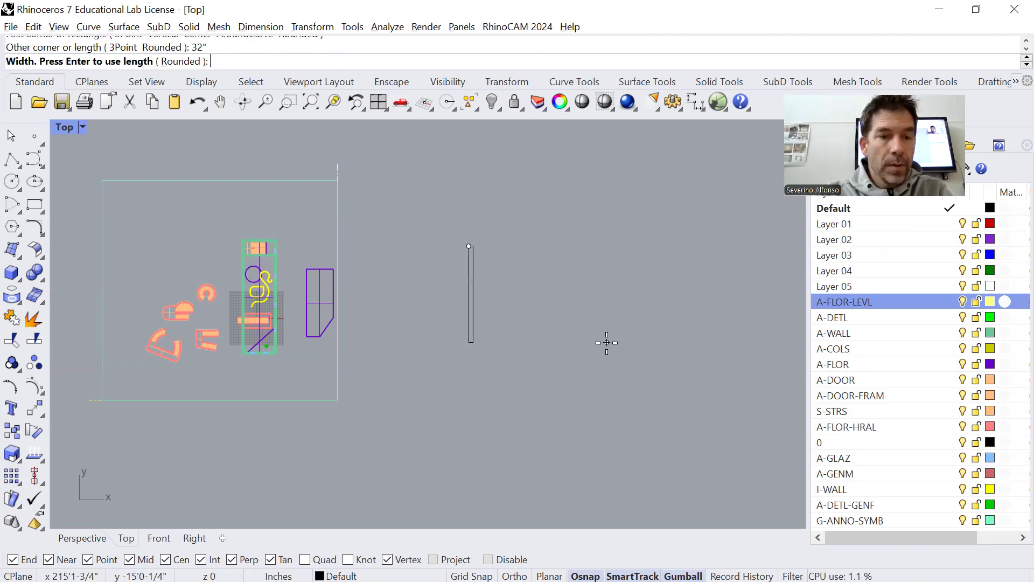
{"action": "key", "text": "alt+Tab"}
{"action": "key", "text": "alt+Tab"}
{"action": "key", "text": "alt+Tab"}
{"action": "key", "text": "alt+Tab"}
{"action": "type", "text": "1"}
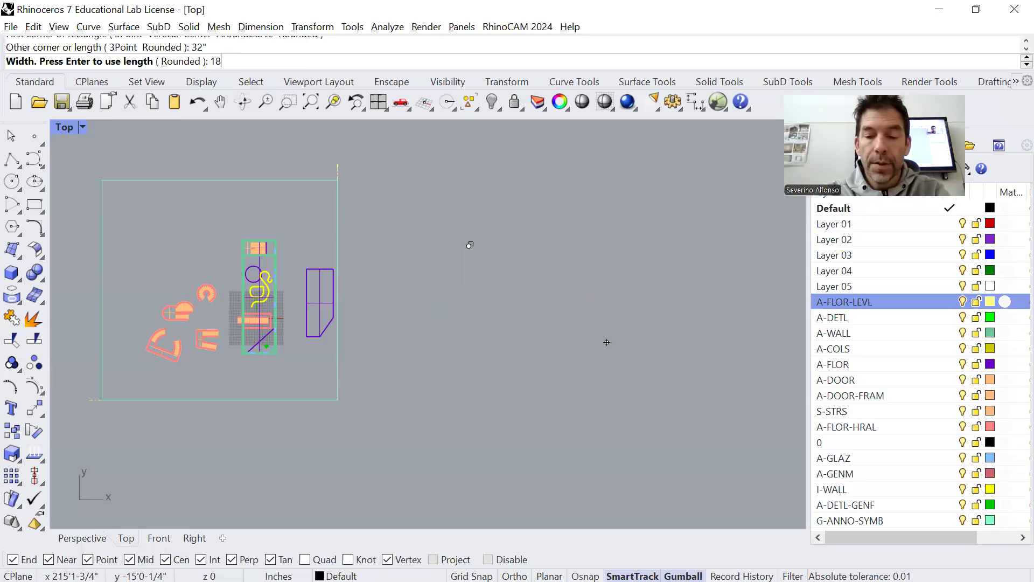
{"action": "key", "text": "Return"}
Examine the new laser-bed rectangle up close in the Top view.
{"action": "type", "text": "z"}
{"action": "key", "text": "Return"}
{"action": "scroll", "coordinate": [620, 281], "scroll_direction": "up", "scroll_amount": 2}
{"action": "left_click_drag", "start_coordinate": [711, 250], "coordinate": [744, 296]}
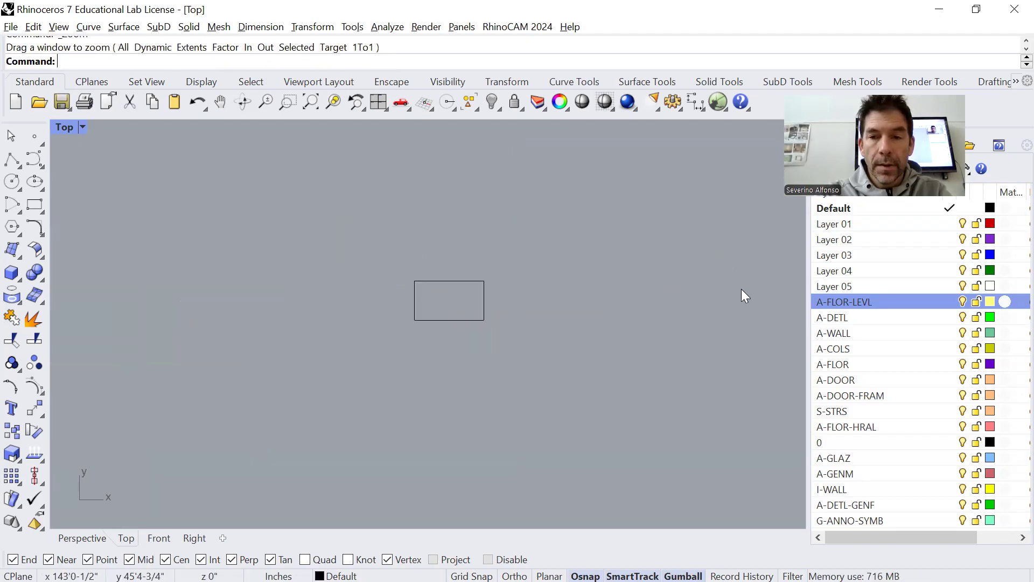
{"action": "scroll", "coordinate": [468, 299], "scroll_direction": "up", "scroll_amount": 5}
{"action": "right_click_drag", "start_coordinate": [462, 294], "coordinate": [406, 276]}
{"action": "scroll", "coordinate": [402, 270], "scroll_direction": "down", "scroll_amount": 2}
{"action": "left_click_drag", "start_coordinate": [420, 233], "coordinate": [368, 303]}
{"action": "left_click", "coordinate": [363, 324]}
{"action": "scroll", "coordinate": [282, 321], "scroll_direction": "up", "scroll_amount": 8}
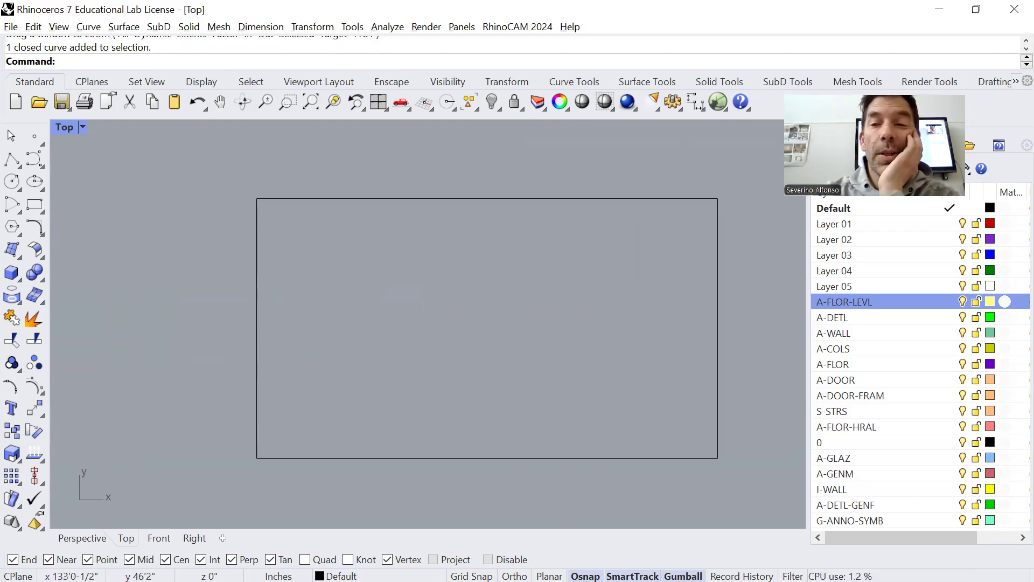
Add a horizontal dimension to the laser-bed rectangle's upper edge, placing the dimension line above the rectangle.
{"action": "left_click", "coordinate": [995, 82]}
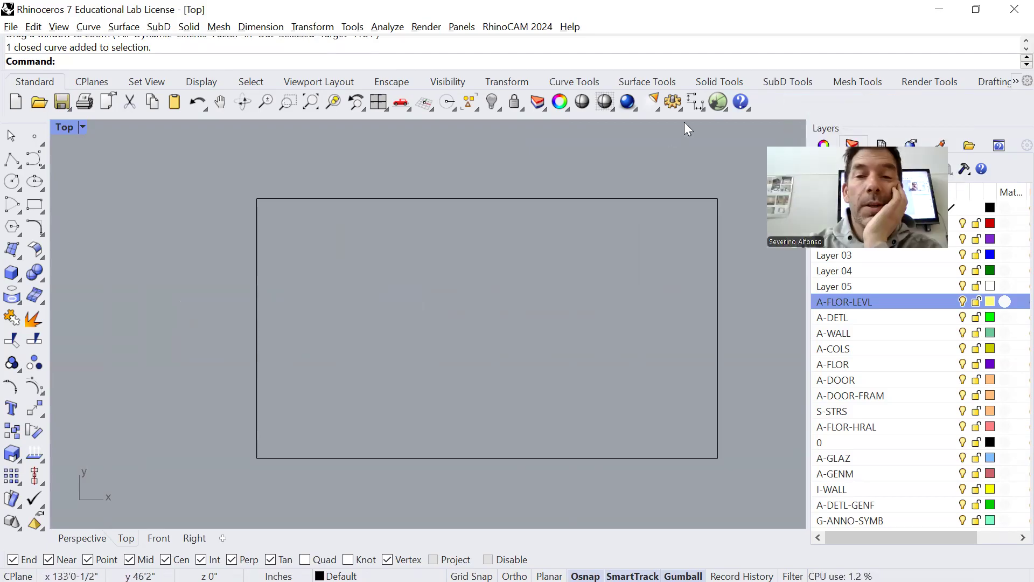
{"action": "left_click", "coordinate": [179, 101]}
{"action": "left_click", "coordinate": [257, 199]}
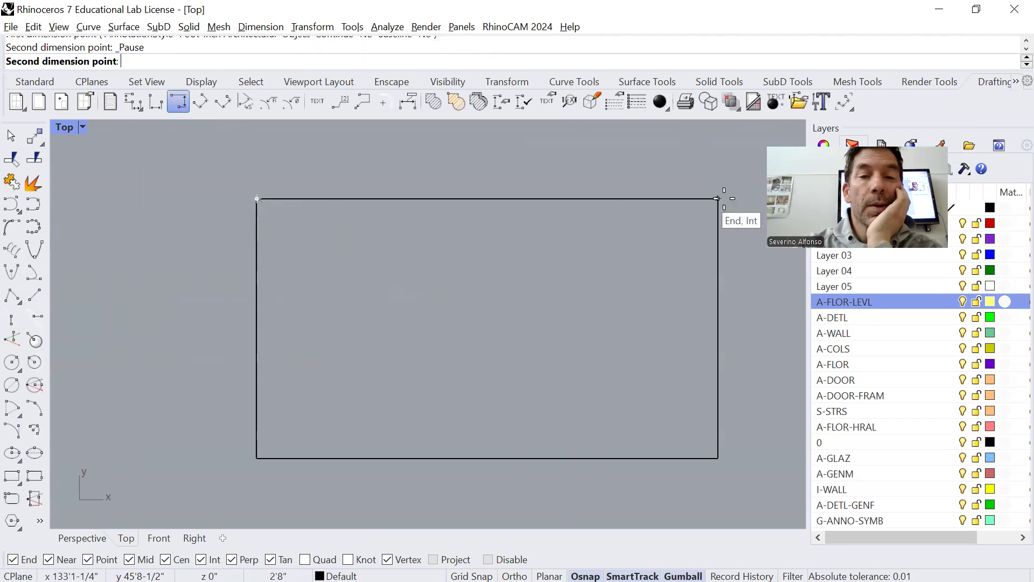
{"action": "left_click", "coordinate": [156, 102]}
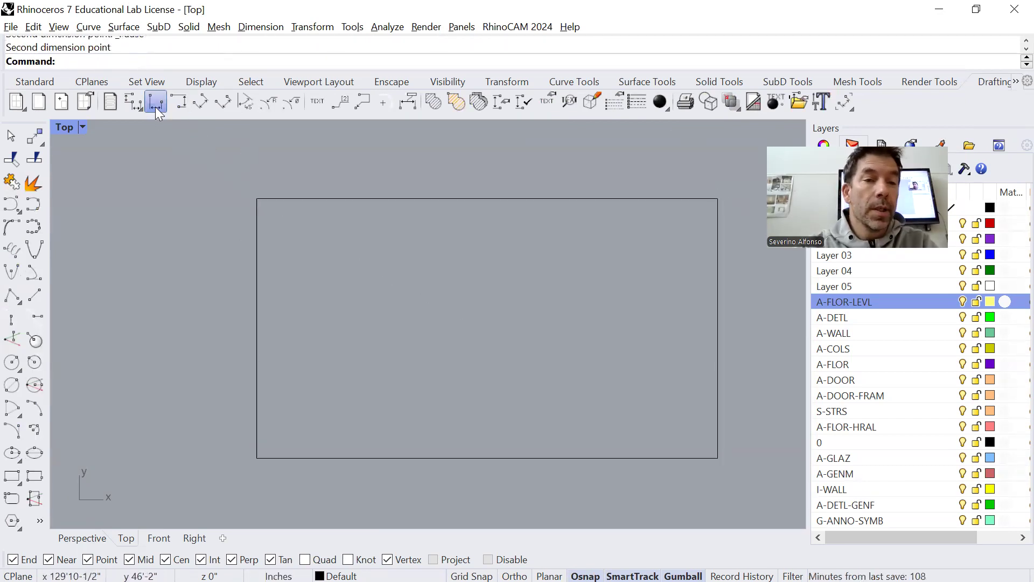
{"action": "left_click", "coordinate": [257, 198]}
{"action": "left_click", "coordinate": [718, 198]}
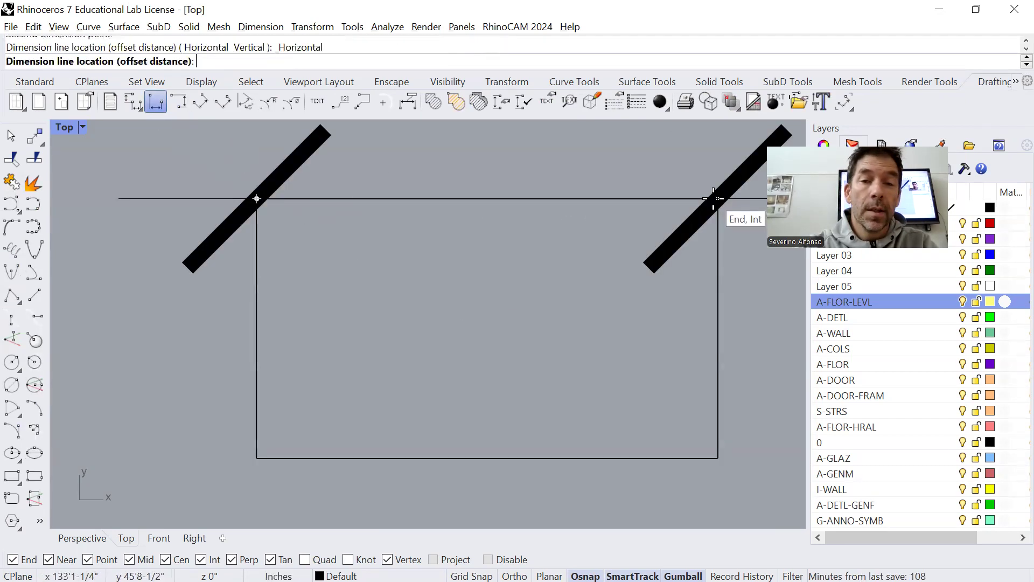
{"action": "scroll", "coordinate": [607, 377], "scroll_direction": "down", "scroll_amount": 4}
{"action": "left_click", "coordinate": [590, 239]}
{"action": "scroll", "coordinate": [660, 284], "scroll_direction": "down", "scroll_amount": 3}
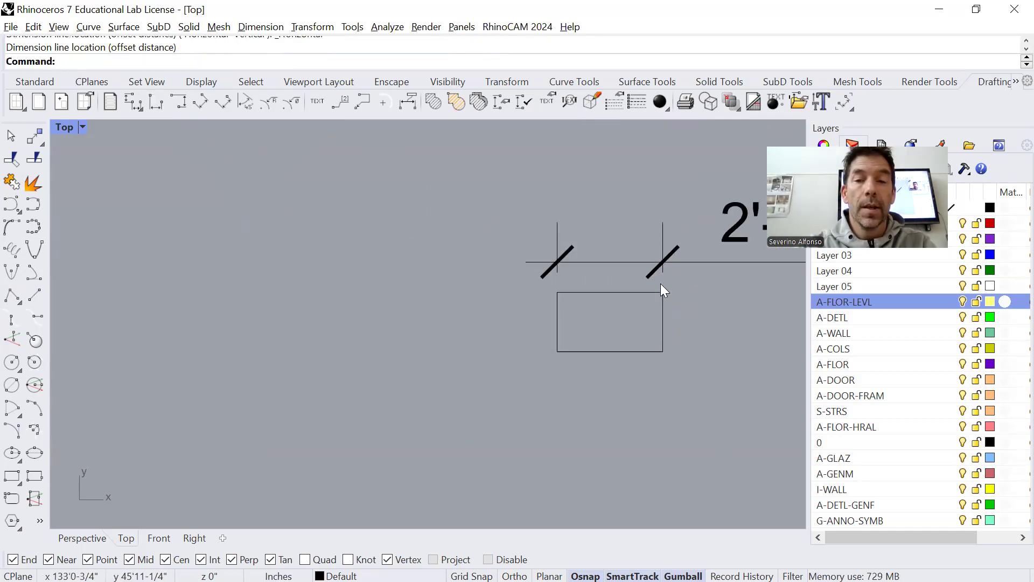
{"action": "right_click_drag", "start_coordinate": [660, 284], "coordinate": [464, 280]}
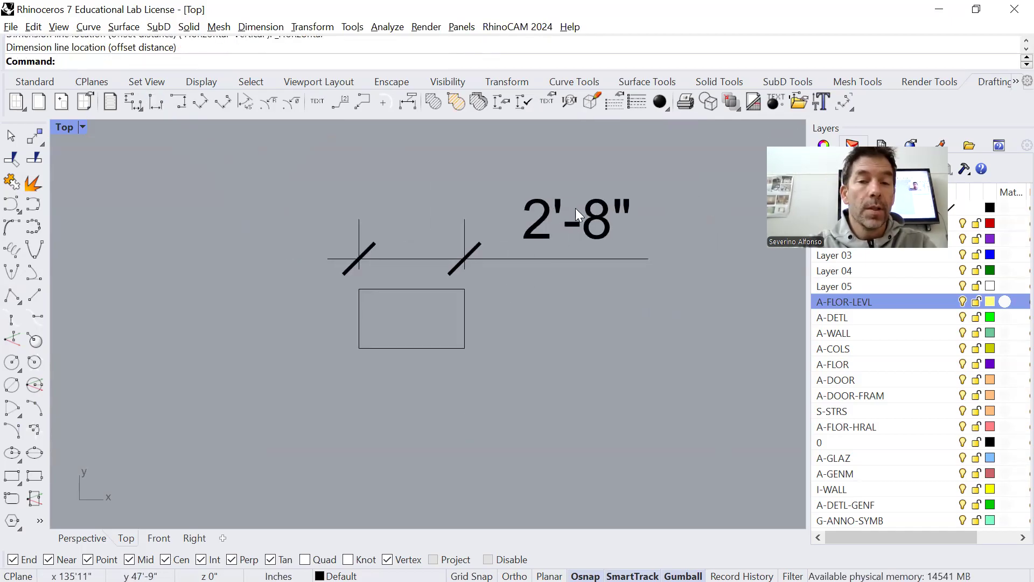
Add a vertical dimension to the rectangle's short right edge, placing the dimension line outside the rectangle.
{"action": "left_click", "coordinate": [178, 102]}
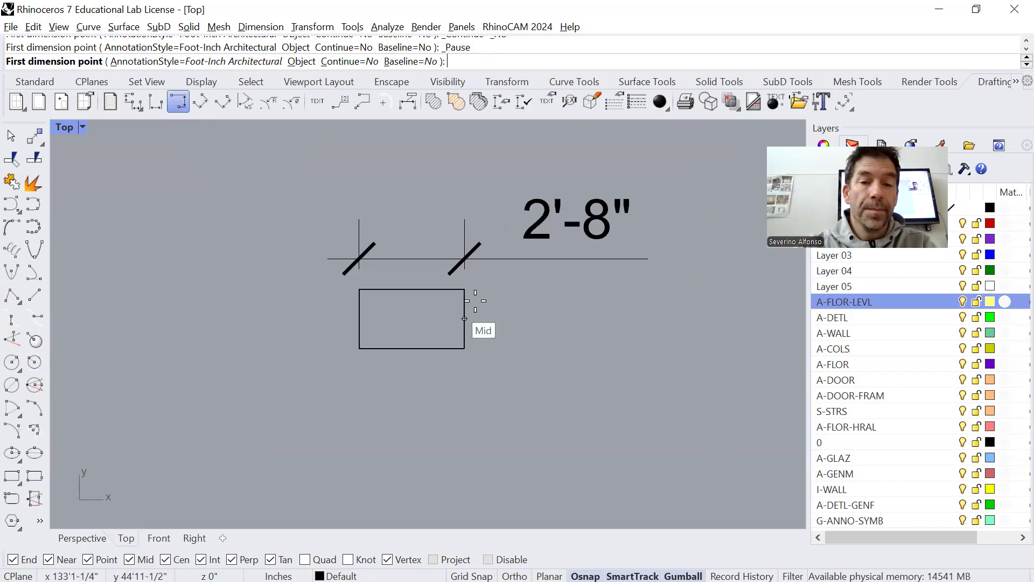
{"action": "left_click", "coordinate": [464, 289]}
{"action": "left_click", "coordinate": [465, 348]}
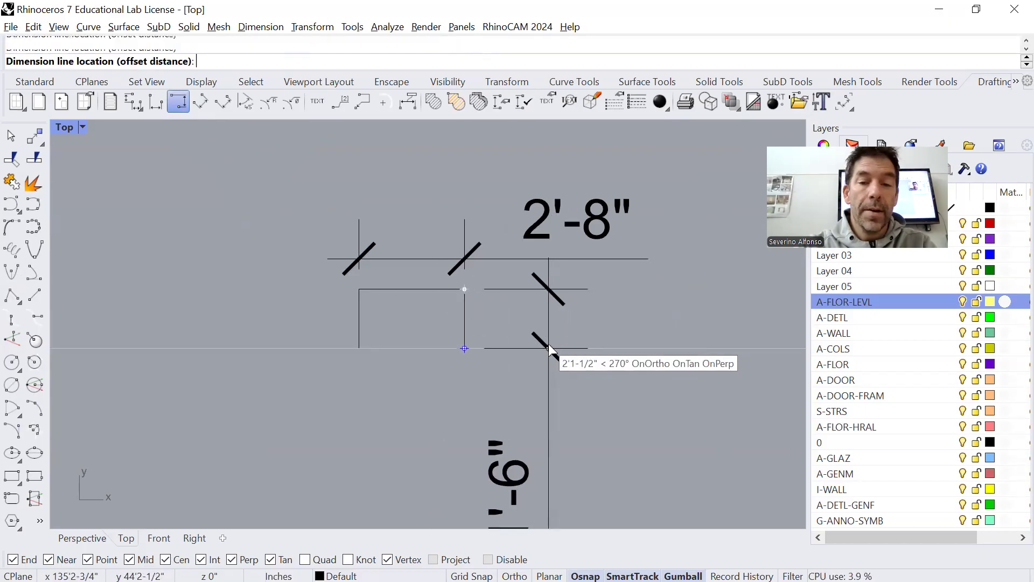
{"action": "left_click", "coordinate": [548, 344]}
Move the laser-bed rectangle together with both of its dimensions close to the imported model's right side.
{"action": "scroll", "coordinate": [407, 426], "scroll_direction": "down", "scroll_amount": 5}
{"action": "scroll", "coordinate": [406, 425], "scroll_direction": "down", "scroll_amount": 8}
{"action": "left_click_drag", "start_coordinate": [347, 400], "coordinate": [499, 476]}
{"action": "right_click_drag", "start_coordinate": [456, 437], "coordinate": [558, 345]}
{"action": "left_click_drag", "start_coordinate": [516, 303], "coordinate": [279, 378]}
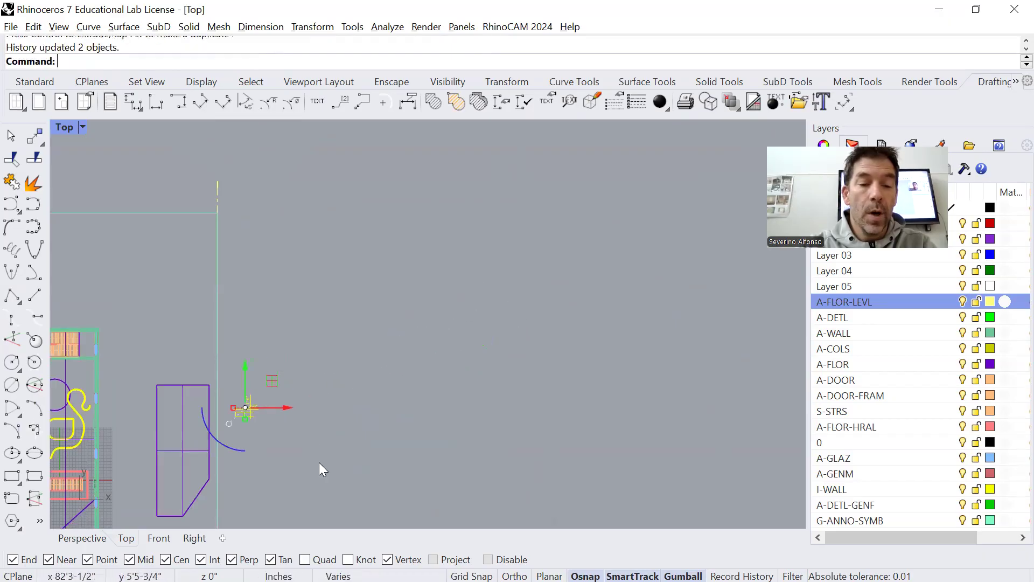
{"action": "left_click", "coordinate": [337, 451]}
{"action": "scroll", "coordinate": [274, 445], "scroll_direction": "up", "scroll_amount": 4}
{"action": "right_click_drag", "start_coordinate": [274, 445], "coordinate": [630, 293]}
{"action": "scroll", "coordinate": [579, 227], "scroll_direction": "up", "scroll_amount": 8}
{"action": "scroll", "coordinate": [539, 270], "scroll_direction": "down", "scroll_amount": 6}
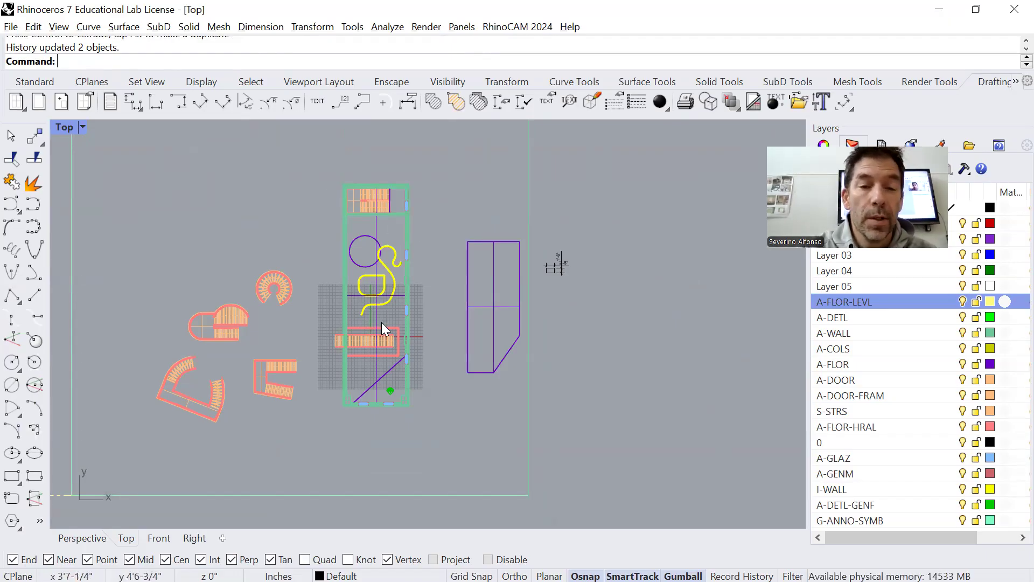
{"action": "scroll", "coordinate": [527, 316], "scroll_direction": "down", "scroll_amount": 3}
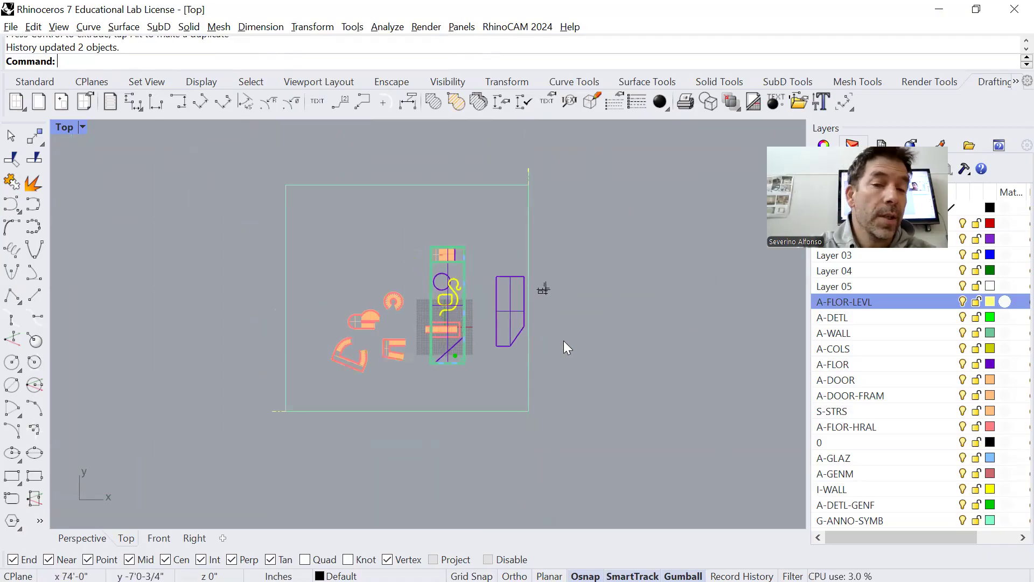
{"action": "left_click_drag", "start_coordinate": [251, 158], "coordinate": [535, 434]}
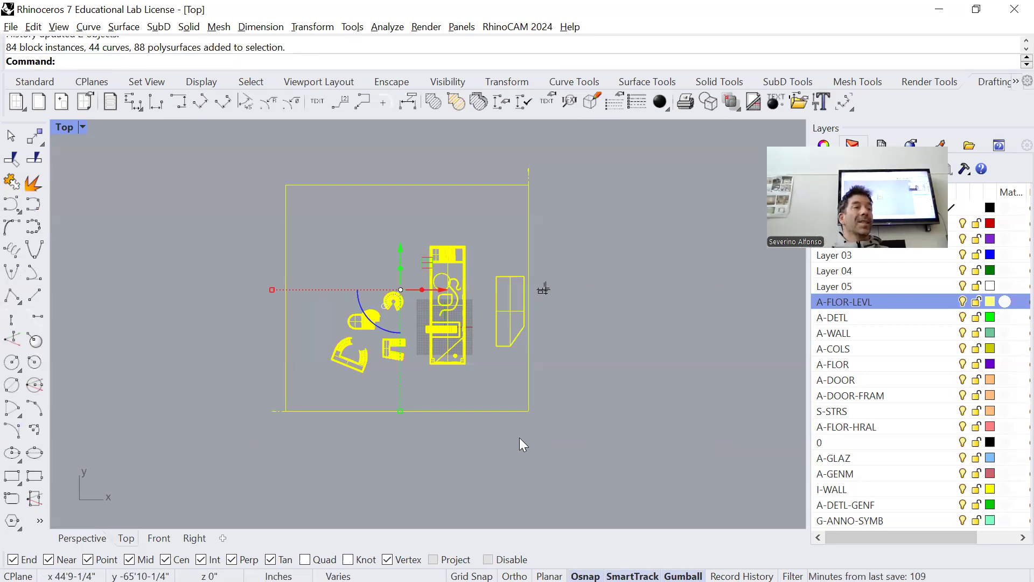
{"action": "key", "text": "ctrl+Tab"}
{"action": "key", "text": "ctrl+Tab"}
{"action": "key", "text": "ctrl+Tab"}
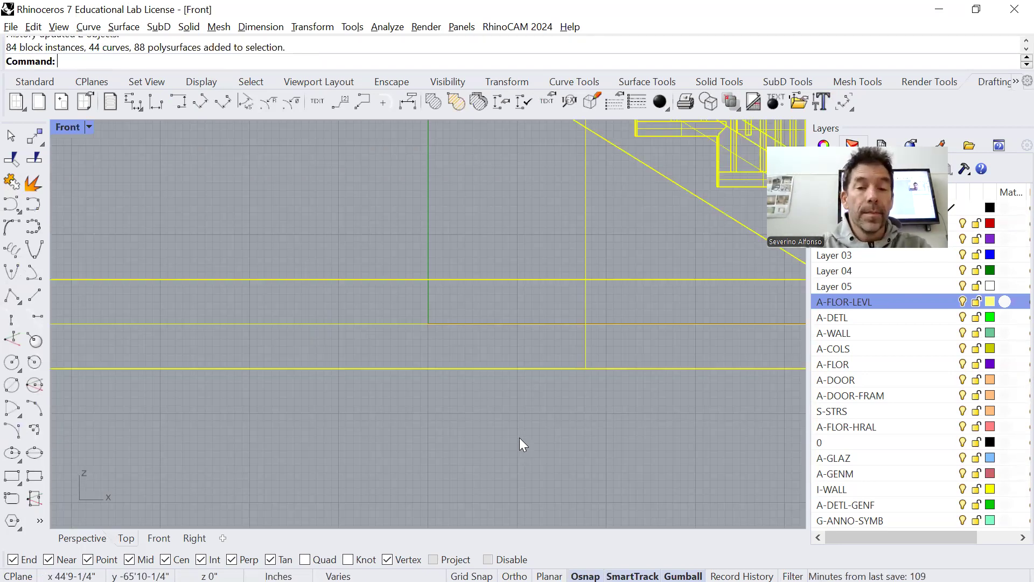
{"action": "type", "text": "Scale"}
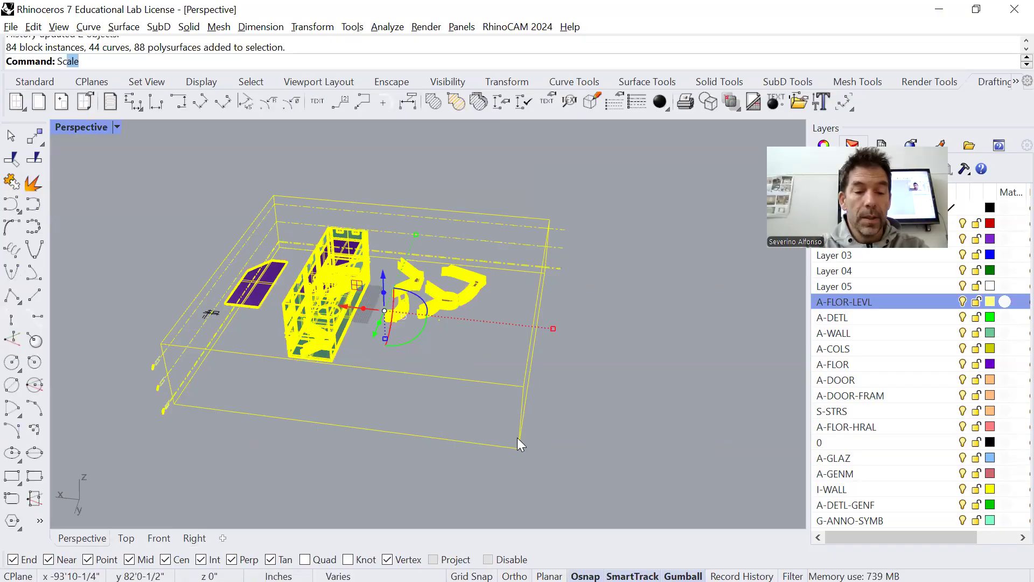
{"action": "key", "text": "Return"}
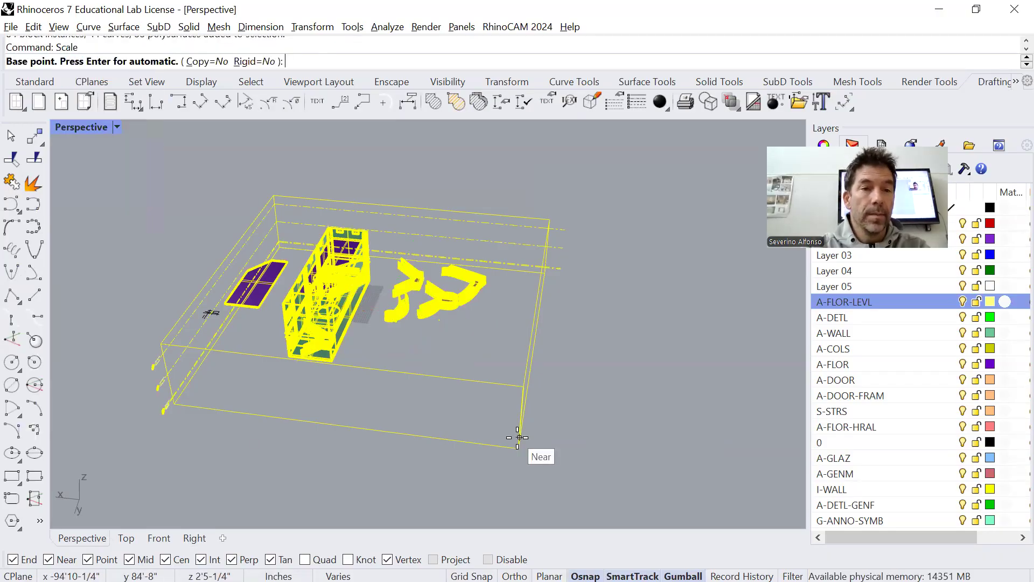
{"action": "left_click", "coordinate": [354, 334]}
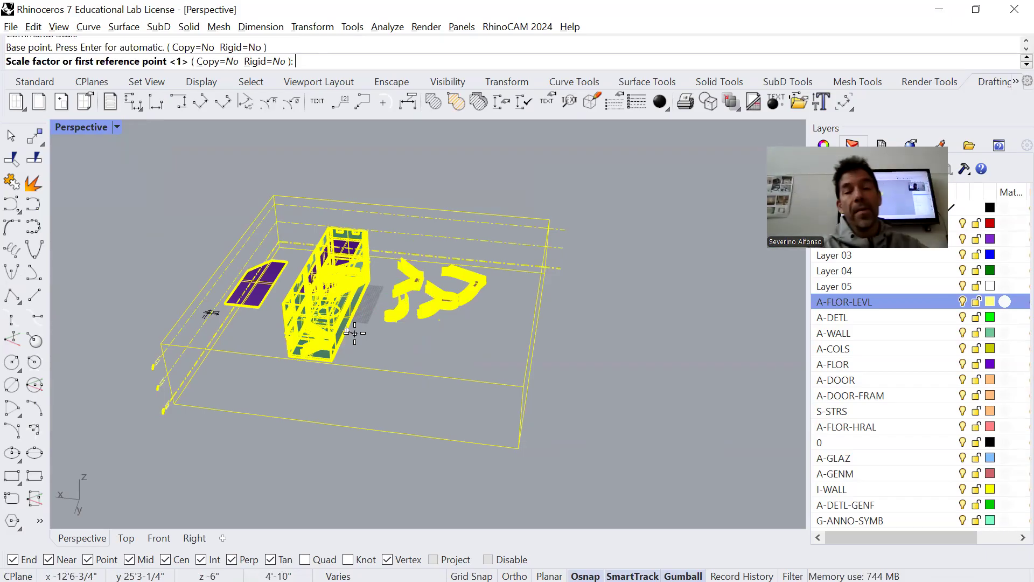
{"action": "key", "text": "Escape"}
{"action": "key", "text": "Escape"}
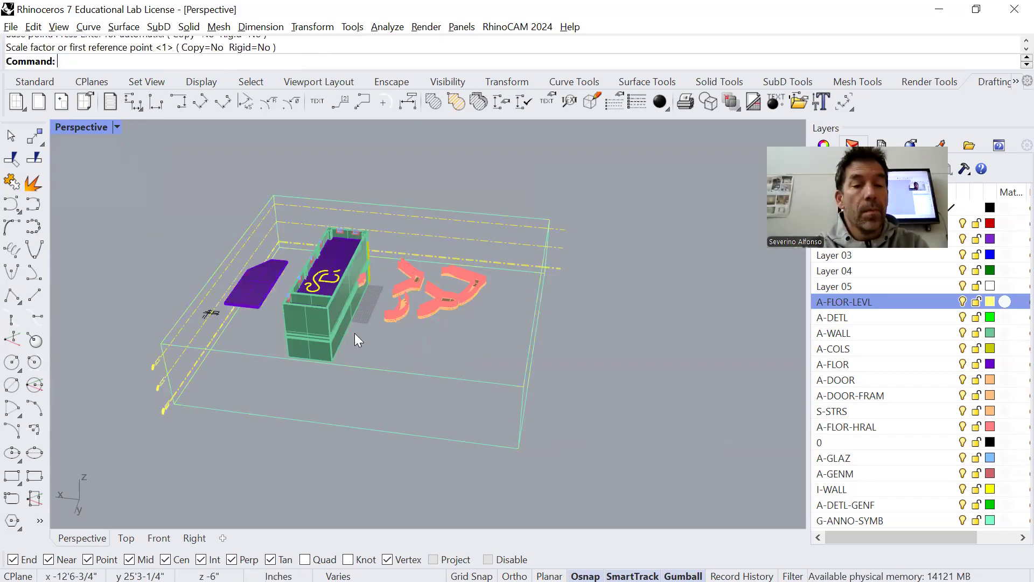
Scale the whole imported model down uniformly in the Top view by picking a base point and two reference points, leaving the dimensioned rectangle unscaled.
{"action": "right_click_drag", "start_coordinate": [248, 366], "coordinate": [323, 360]}
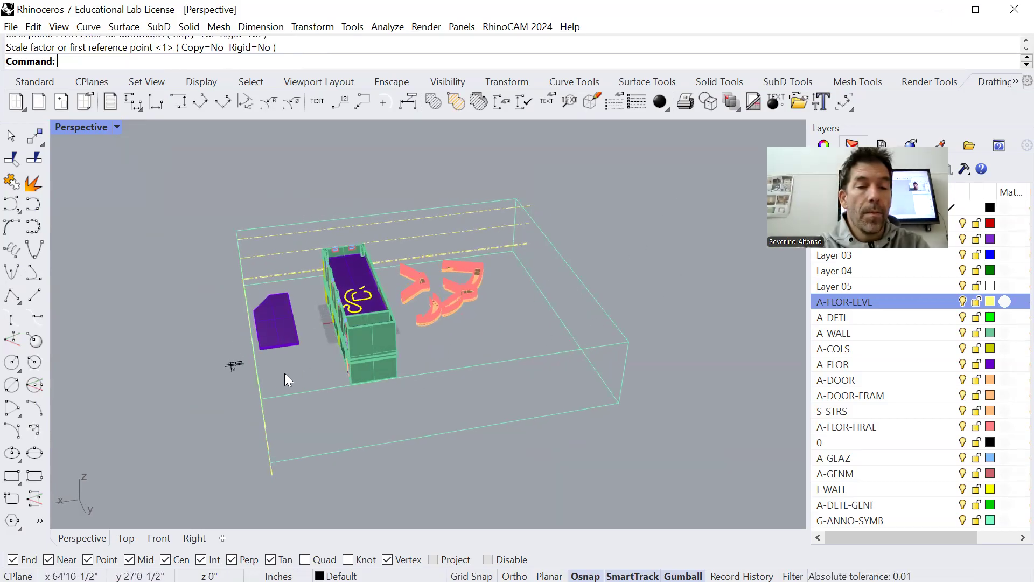
{"action": "key", "text": "ctrl+F1"}
{"action": "mouse_move", "coordinate": [251, 132]}
{"action": "left_mouse_down"}
{"action": "mouse_move", "coordinate": [461, 444]}
{"action": "mouse_move", "coordinate": [536, 464]}
{"action": "left_mouse_up"}
{"action": "type", "text": "S"}
{"action": "key", "text": "Return"}
{"action": "left_click", "coordinate": [487, 327]}
{"action": "left_click", "coordinate": [527, 483]}
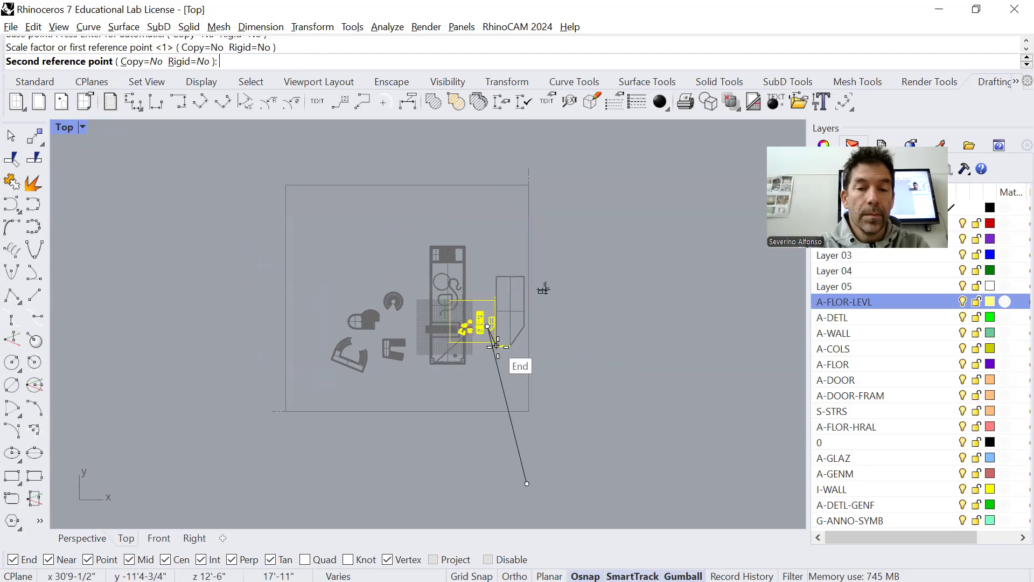
{"action": "scroll", "coordinate": [501, 339], "scroll_direction": "up", "scroll_amount": 4}
{"action": "scroll", "coordinate": [500, 335], "scroll_direction": "up", "scroll_amount": 2}
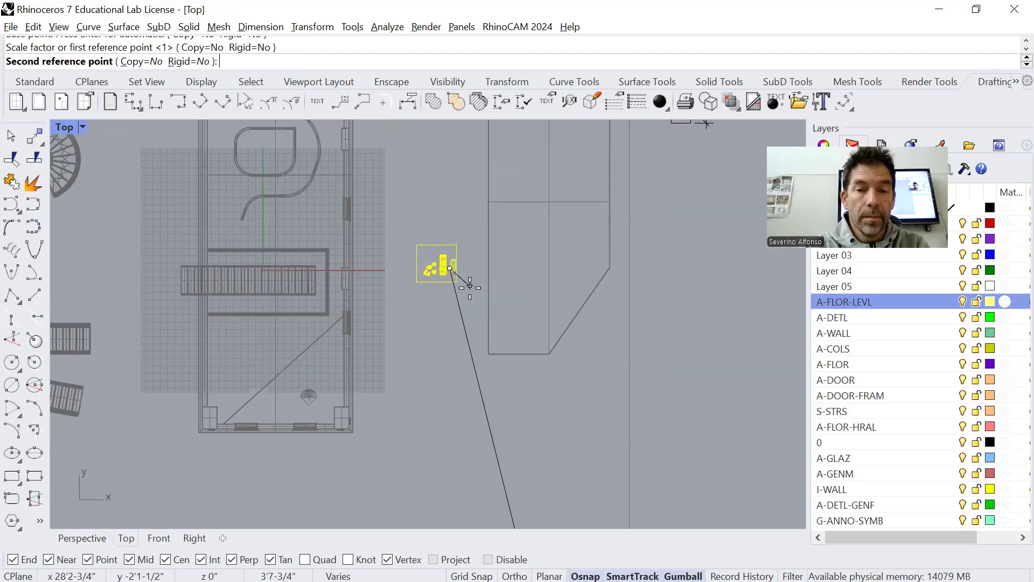
{"action": "left_click", "coordinate": [468, 280]}
Move the scaled-down model next to the dimensioned laser-bed rectangle in the Top view.
{"action": "scroll", "coordinate": [523, 284], "scroll_direction": "down", "scroll_amount": 4}
{"action": "right_click_drag", "start_coordinate": [579, 339], "coordinate": [531, 396]}
{"action": "left_click_drag", "start_coordinate": [449, 302], "coordinate": [583, 209]}
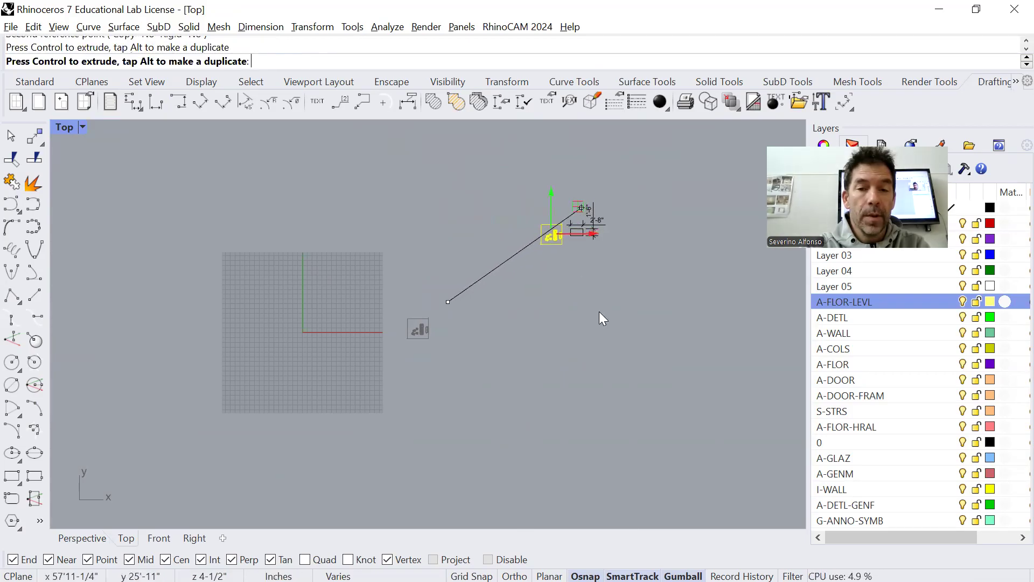
{"action": "scroll", "coordinate": [571, 256], "scroll_direction": "up", "scroll_amount": 5}
{"action": "scroll", "coordinate": [591, 249], "scroll_direction": "down", "scroll_amount": 2}
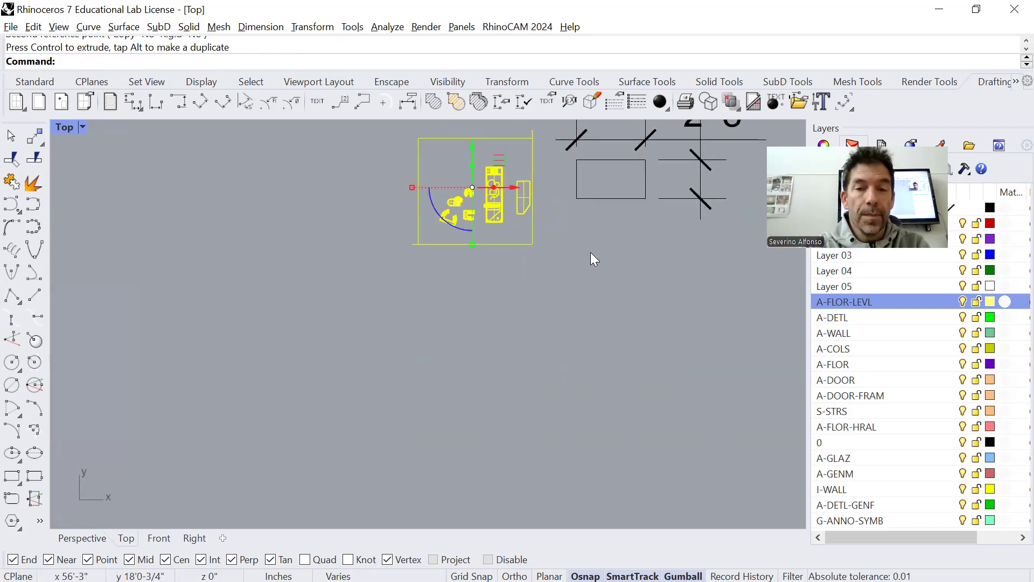
Enlarge the model uniformly and shift it so its site boundary sits just left of the laser-bed rectangle.
{"action": "right_click_drag", "start_coordinate": [591, 253], "coordinate": [549, 376]}
{"action": "left_click_drag", "start_coordinate": [426, 368], "coordinate": [435, 410], "text": "shift"}
{"action": "left_click_drag", "start_coordinate": [460, 284], "coordinate": [408, 277]}
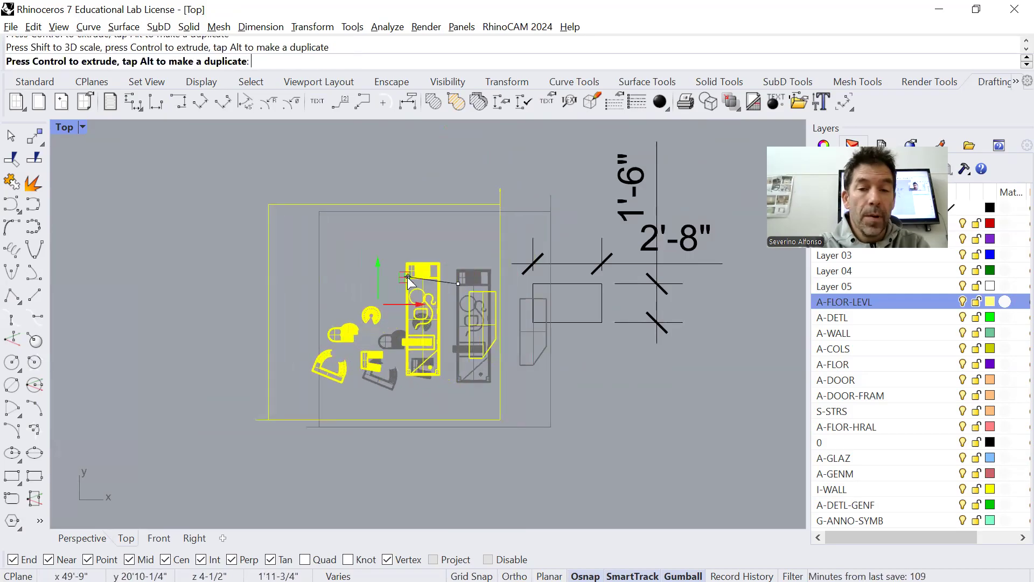
{"action": "left_click", "coordinate": [610, 412]}
Examine the scaled model beside the laser-bed rectangle in the Perspective view, from the full extents and from closer up.
{"action": "key", "text": "ctrl+Tab"}
{"action": "key", "text": "ctrl+Tab"}
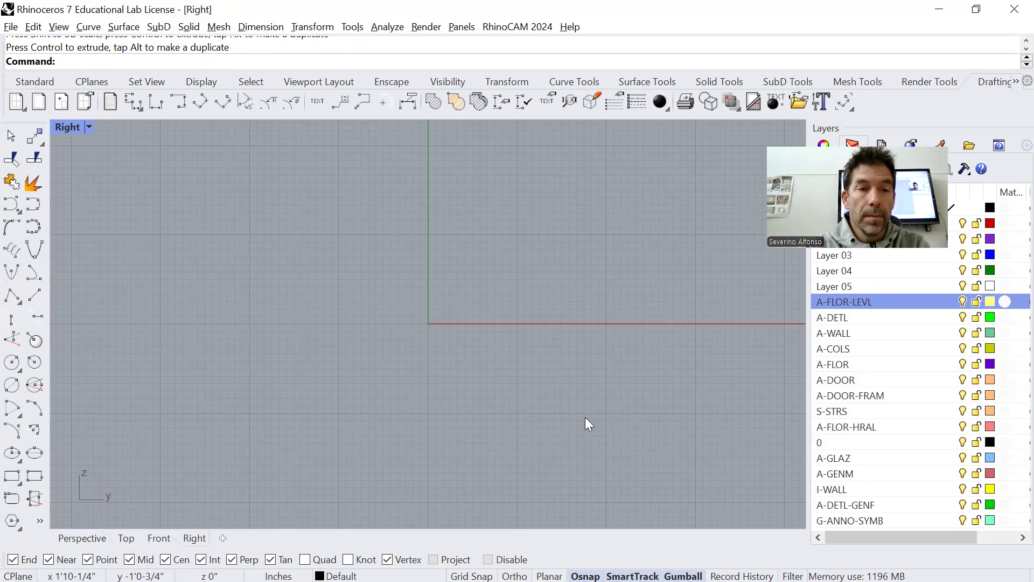
{"action": "key", "text": "ctrl+Tab"}
{"action": "type", "text": "z"}
{"action": "key", "text": "Return"}
{"action": "type", "text": "e"}
{"action": "key", "text": "Return"}
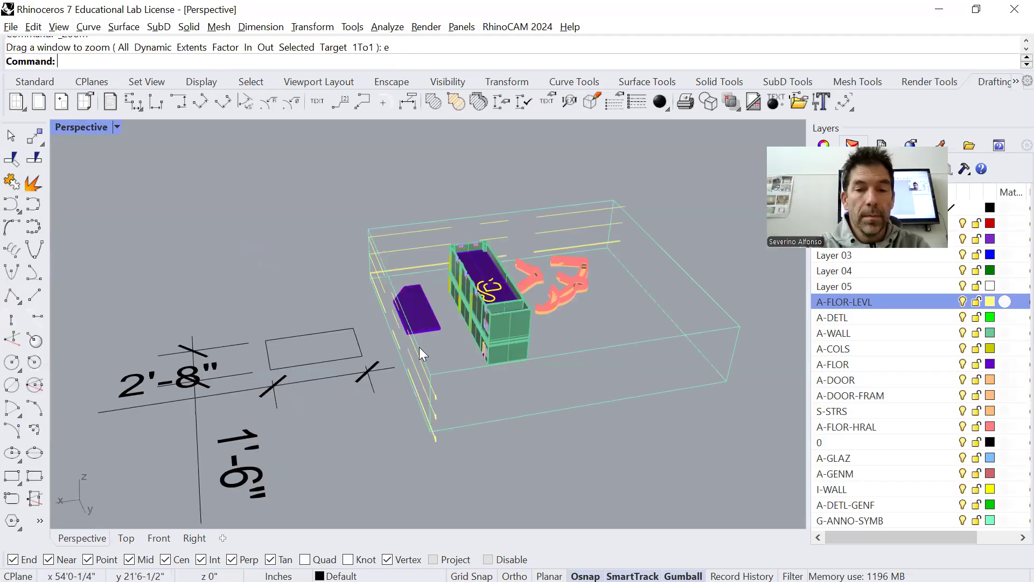
{"action": "right_click_drag", "start_coordinate": [279, 435], "coordinate": [551, 434]}
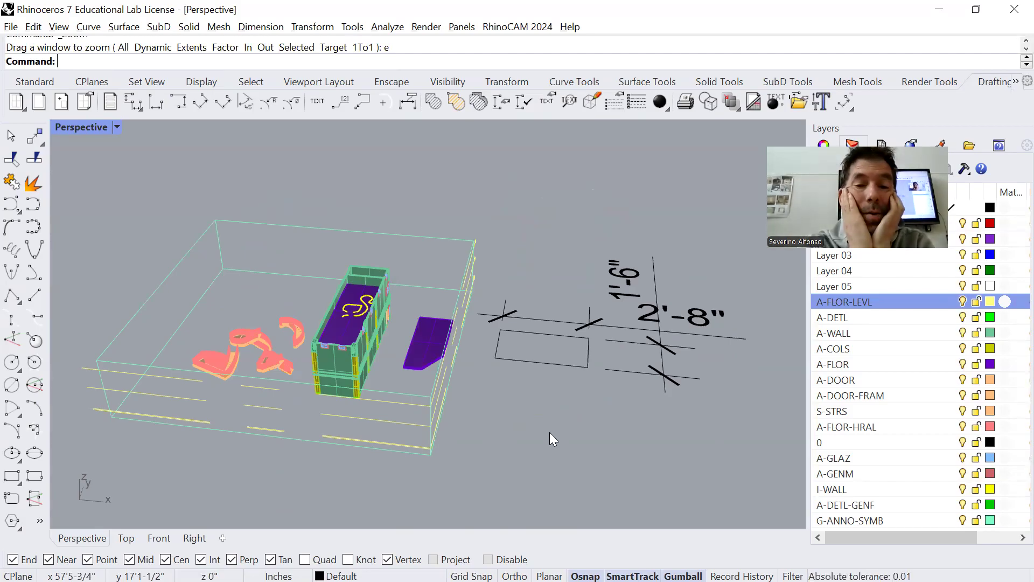
{"action": "scroll", "coordinate": [555, 348], "scroll_direction": "up", "scroll_amount": 3}
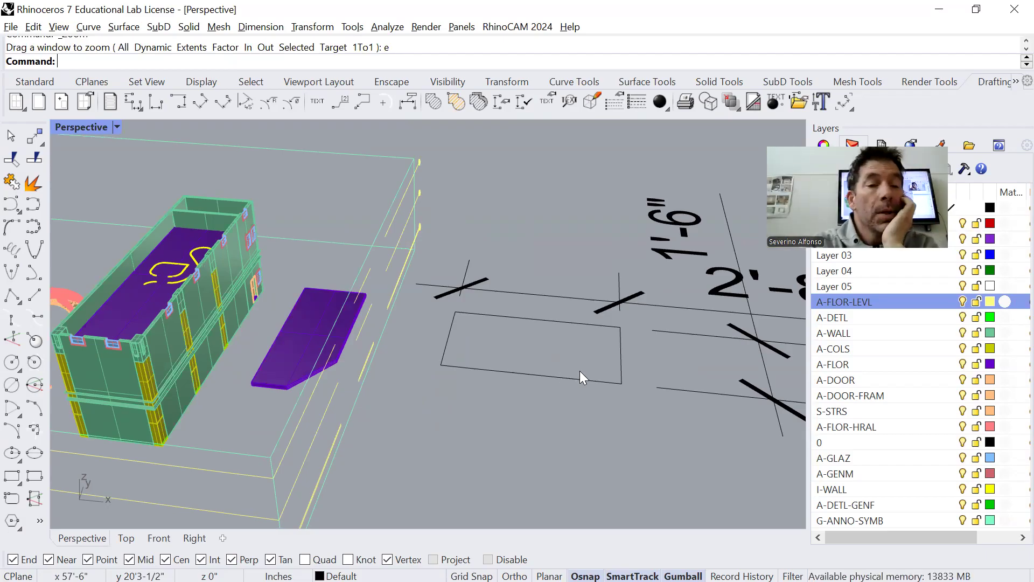
Try to move the building's upper floor slab out to the empty area beyond the rectangle, and undo the move.
{"action": "left_click", "coordinate": [202, 301]}
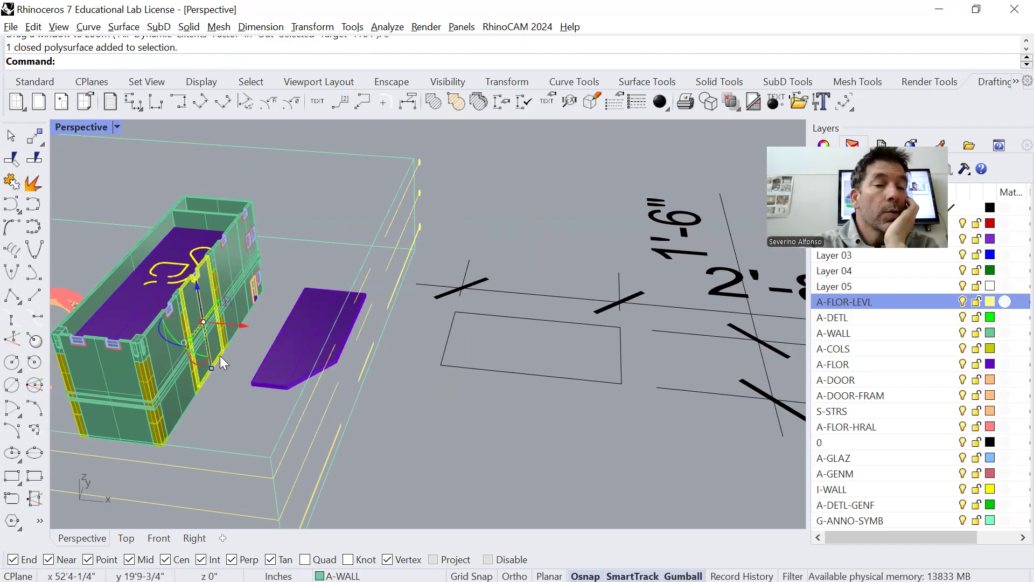
{"action": "left_click", "coordinate": [133, 313]}
{"action": "scroll", "coordinate": [182, 308], "scroll_direction": "down", "scroll_amount": 3}
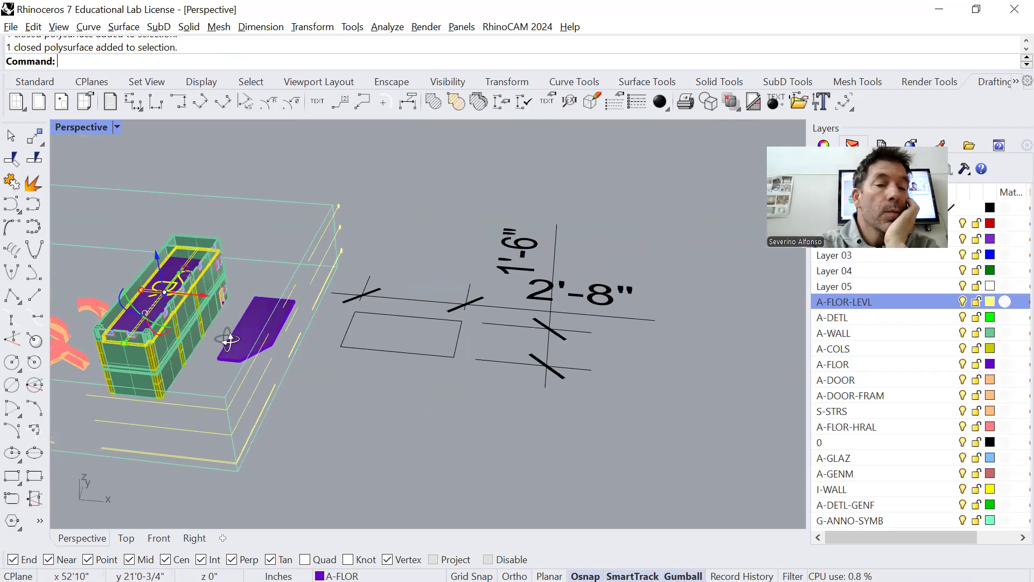
{"action": "scroll", "coordinate": [213, 270], "scroll_direction": "down", "scroll_amount": 2}
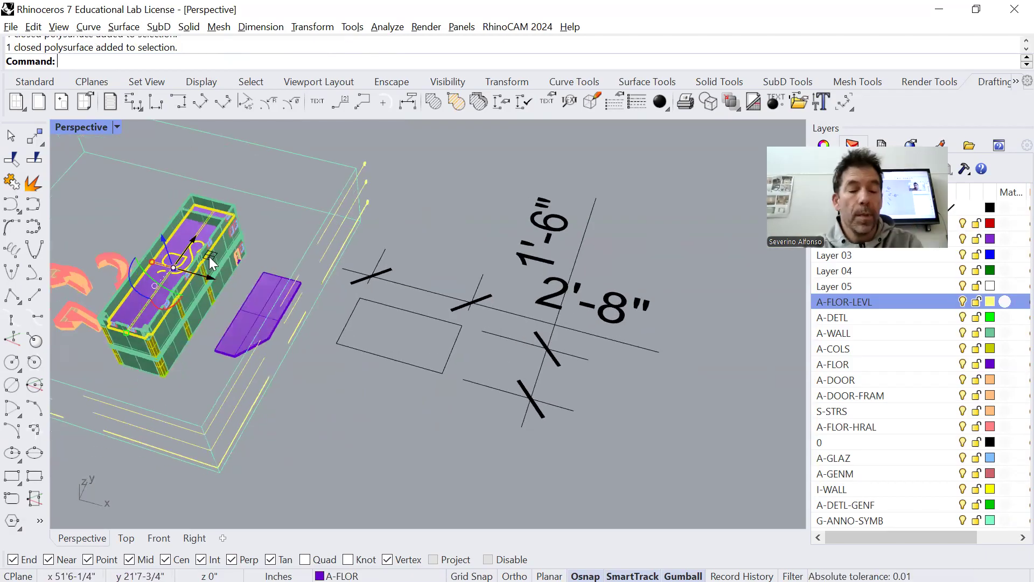
{"action": "right_click_drag", "start_coordinate": [277, 340], "coordinate": [202, 397], "text": "shift"}
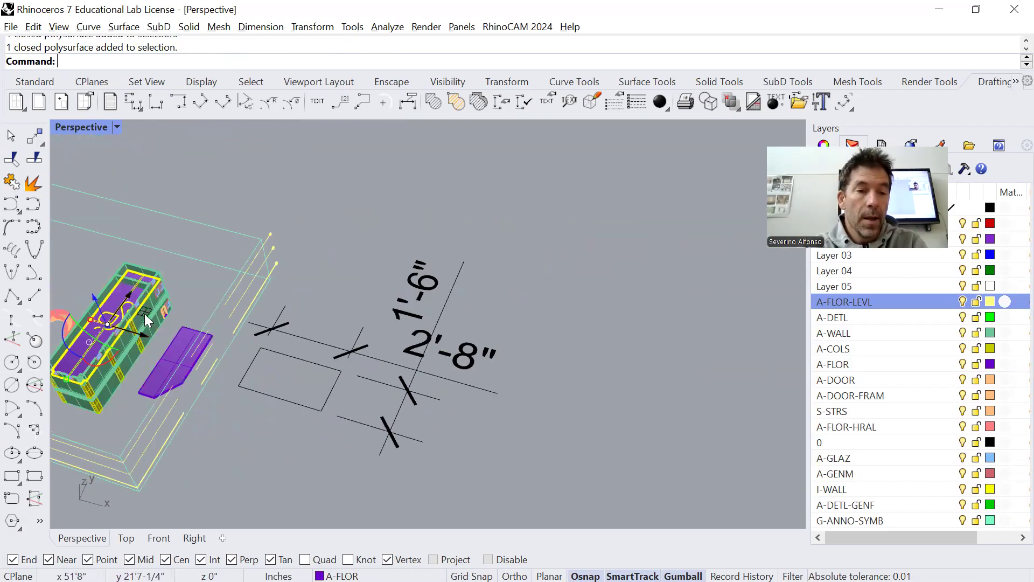
{"action": "left_click_drag", "start_coordinate": [144, 313], "coordinate": [222, 285]}
{"action": "left_click_drag", "start_coordinate": [543, 183], "coordinate": [474, 163]}
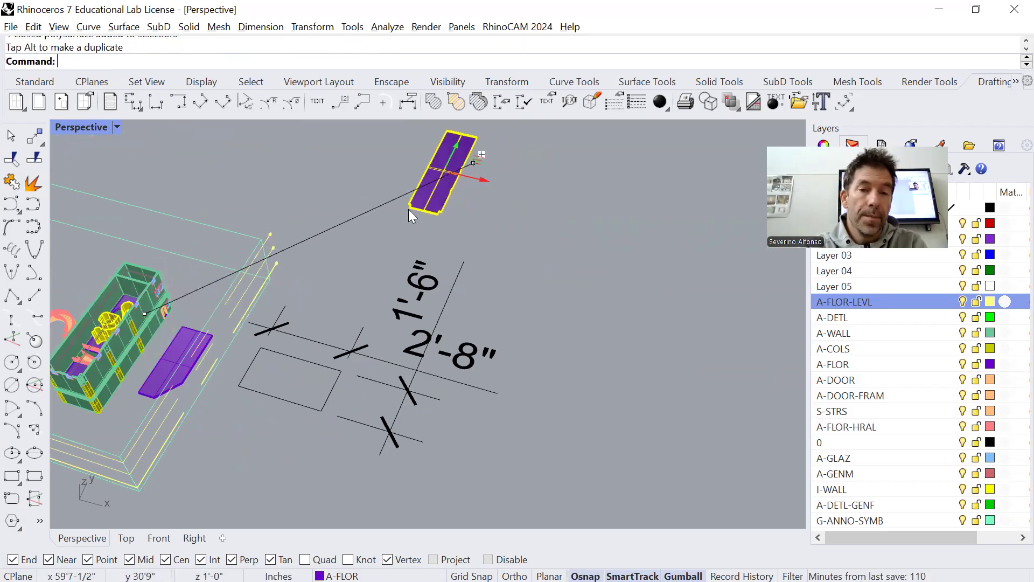
{"action": "key", "text": "Escape"}
{"action": "key", "text": "ctrl+z"}
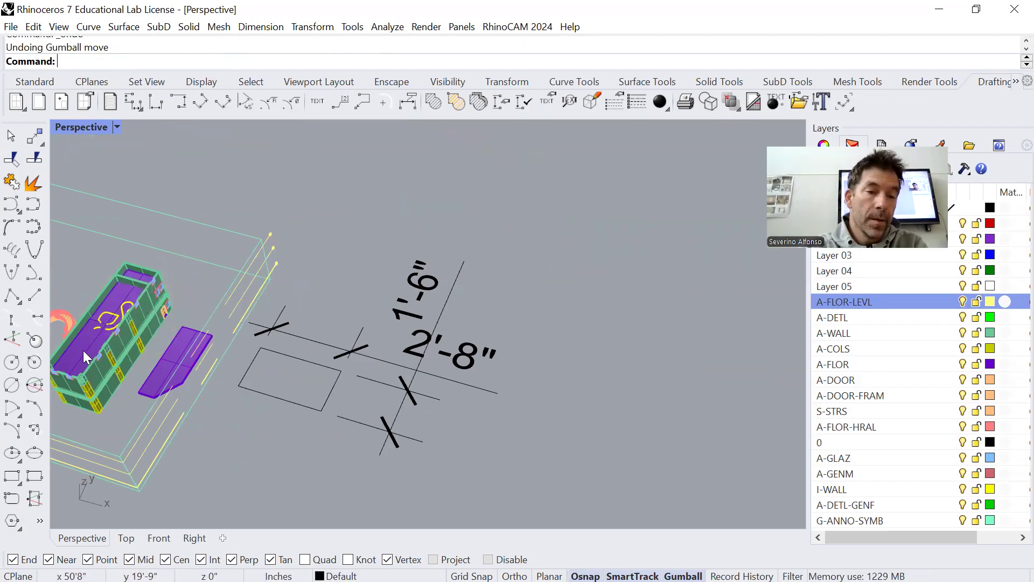
Move the building's two interior floor slabs out, side by side, to the empty area beyond the laser-bed rectangle.
{"action": "left_click", "coordinate": [124, 338]}
{"action": "left_click_drag", "start_coordinate": [146, 310], "coordinate": [534, 161]}
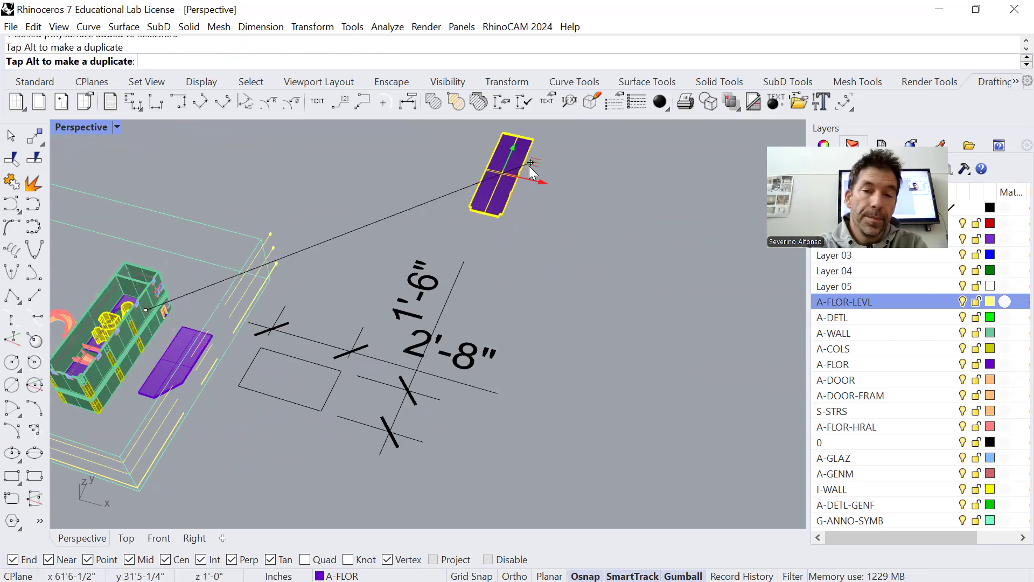
{"action": "left_click", "coordinate": [124, 301]}
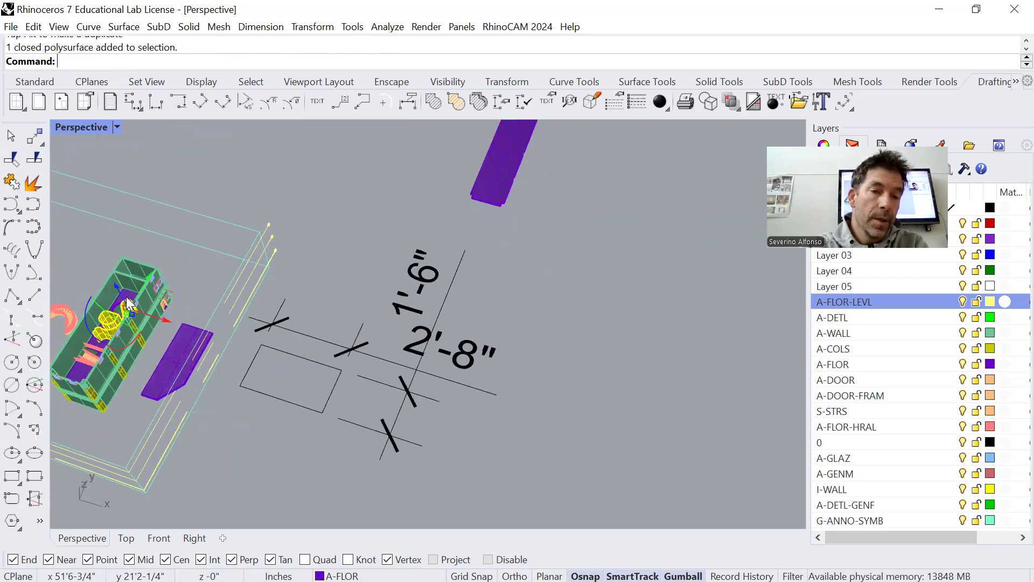
{"action": "scroll", "coordinate": [128, 290], "scroll_direction": "up", "scroll_amount": 3}
{"action": "scroll", "coordinate": [134, 299], "scroll_direction": "down", "scroll_amount": 5}
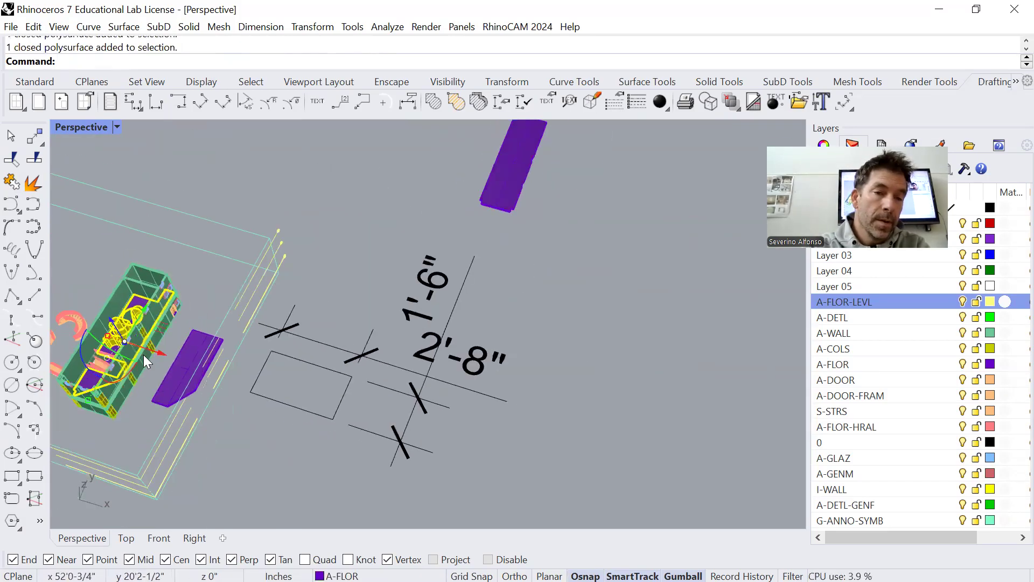
{"action": "left_click_drag", "start_coordinate": [155, 330], "coordinate": [615, 151]}
{"action": "left_click", "coordinate": [596, 227]}
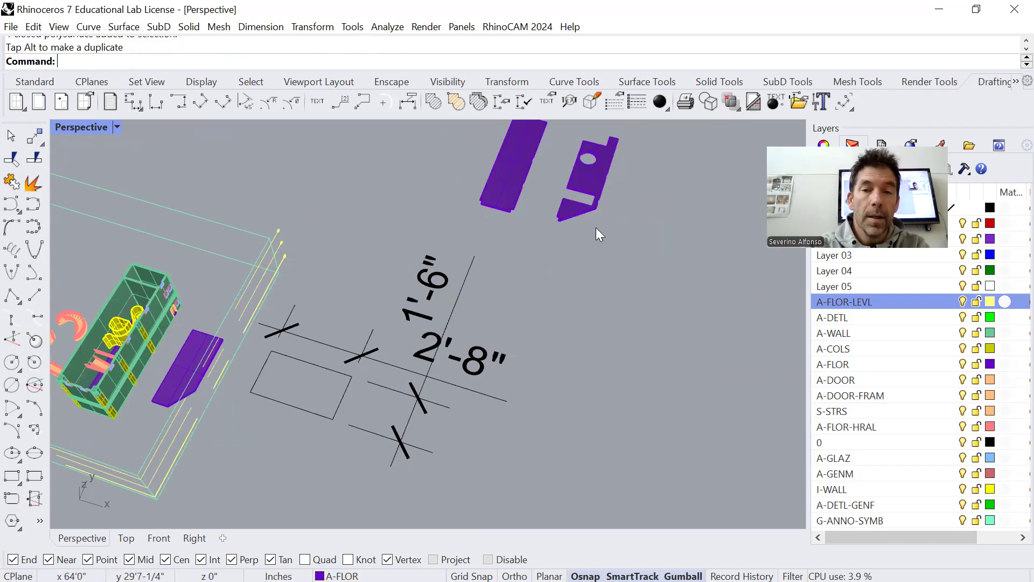
Explode the extracted rectangular floor slab into separate surfaces.
{"action": "scroll", "coordinate": [607, 182], "scroll_direction": "up", "scroll_amount": 6}
{"action": "right_click_drag", "start_coordinate": [578, 246], "coordinate": [482, 396], "text": "shift"}
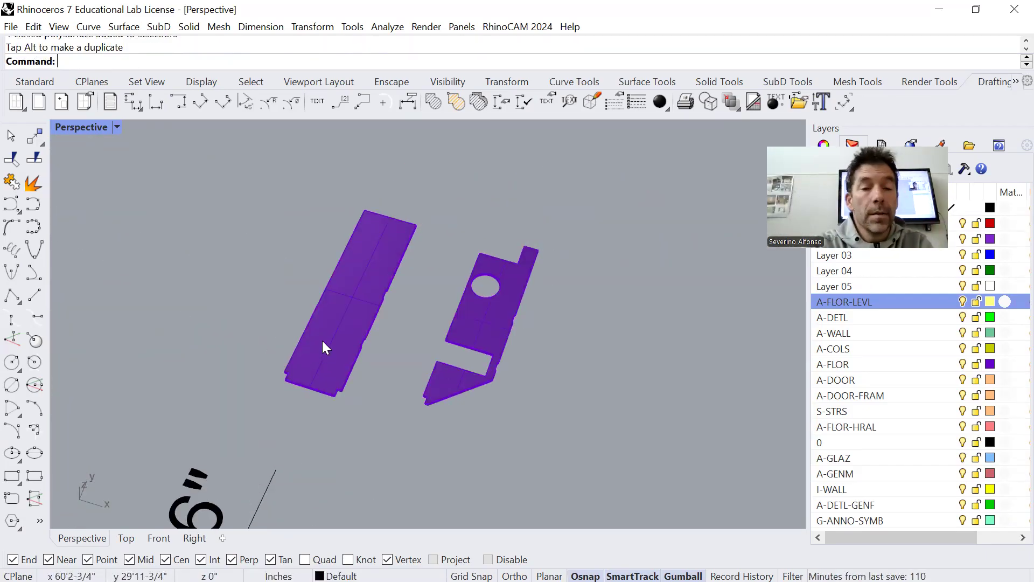
{"action": "scroll", "coordinate": [323, 341], "scroll_direction": "up", "scroll_amount": 3}
{"action": "left_click", "coordinate": [364, 214]}
{"action": "scroll", "coordinate": [361, 323], "scroll_direction": "down", "scroll_amount": 2}
{"action": "right_click_drag", "start_coordinate": [361, 415], "coordinate": [362, 388]}
{"action": "type", "text": "Expl"}
{"action": "key", "text": "Return"}
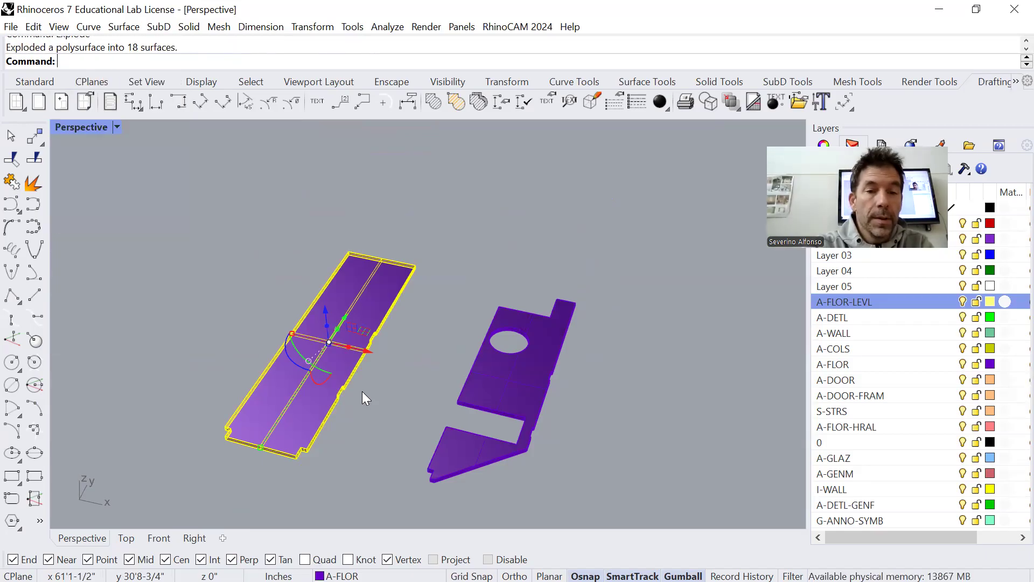
{"action": "key", "text": "Escape"}
Move the rectangular slab's top face aside and delete its remaining exploded surfaces.
{"action": "left_click", "coordinate": [330, 367]}
{"action": "left_click_drag", "start_coordinate": [330, 366], "coordinate": [177, 466]}
{"action": "left_click_drag", "start_coordinate": [430, 203], "coordinate": [334, 343]}
{"action": "key", "text": "Delete"}
{"action": "left_click_drag", "start_coordinate": [215, 411], "coordinate": [217, 412]}
{"action": "key", "text": "Delete"}
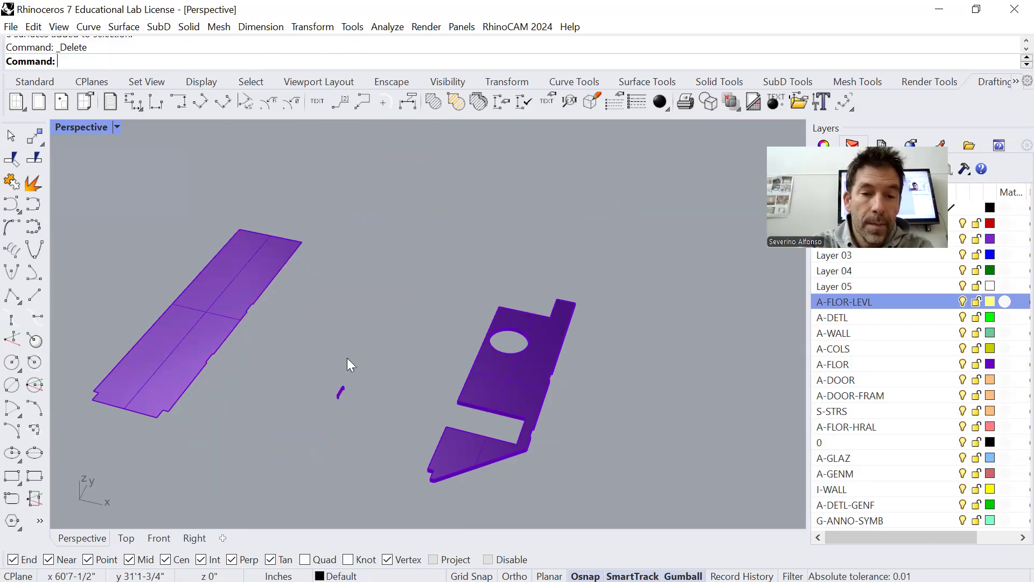
Duplicate all the outer edges of the isolated rectangular floor face with DupEdge.
{"action": "left_click", "coordinate": [194, 344]}
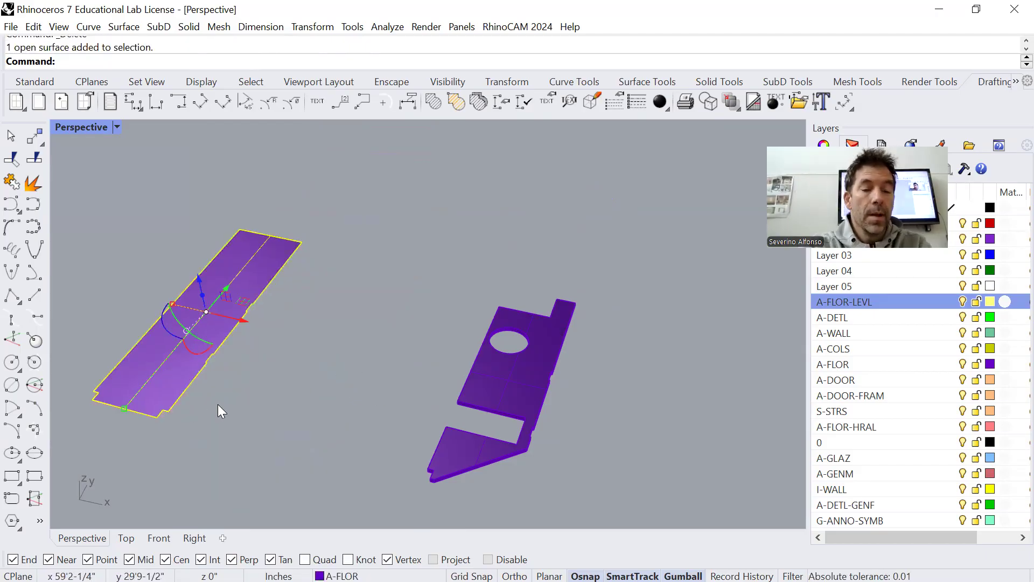
{"action": "type", "text": "upEdge"}
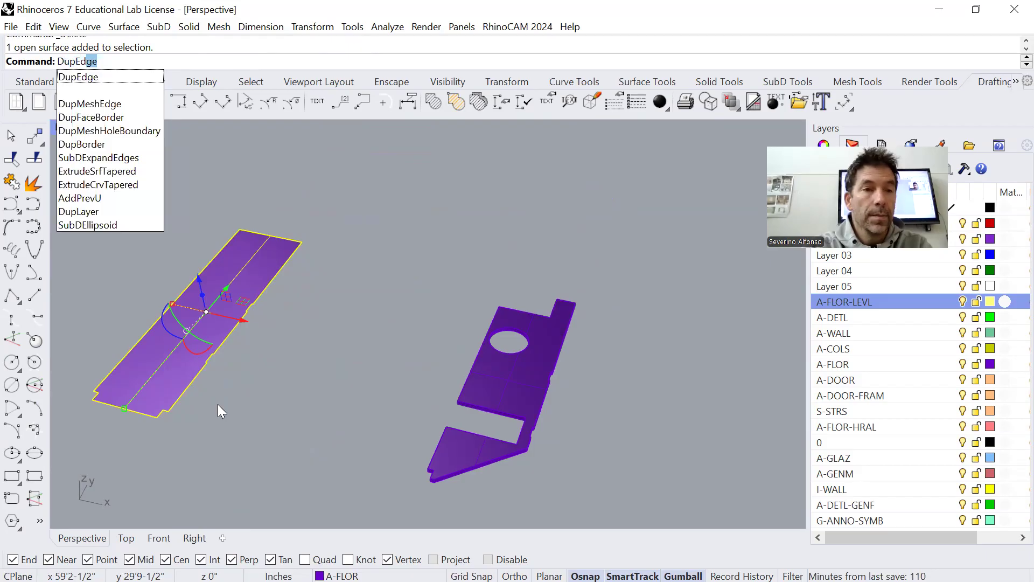
{"action": "key", "text": "Return"}
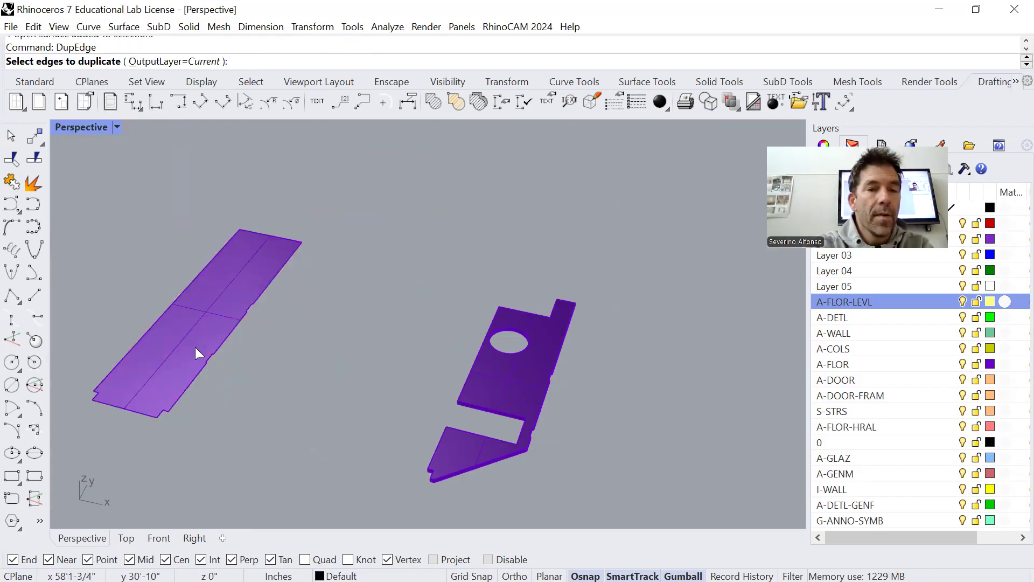
{"action": "left_click_drag", "start_coordinate": [70, 190], "coordinate": [324, 445]}
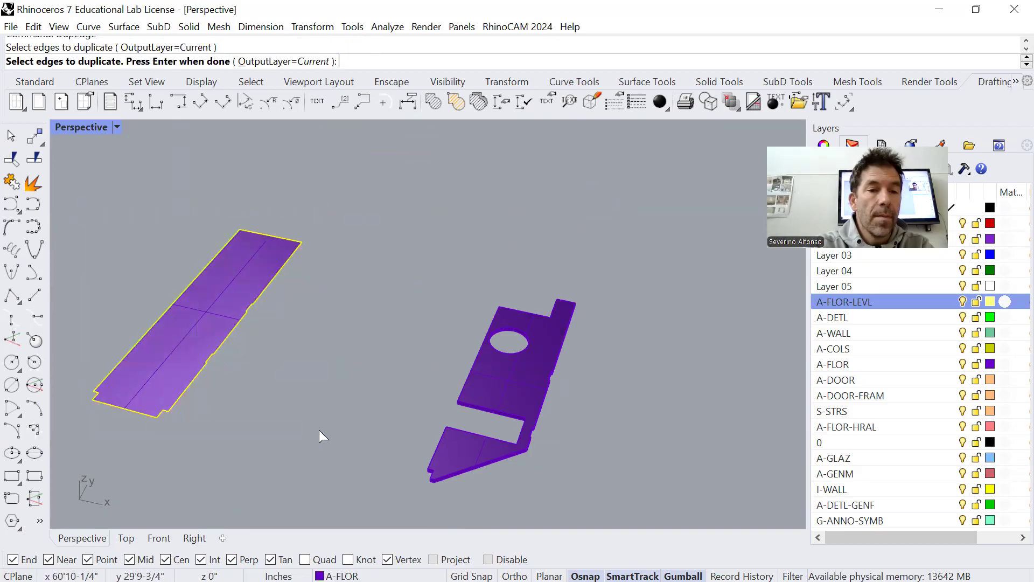
{"action": "key", "text": "Return"}
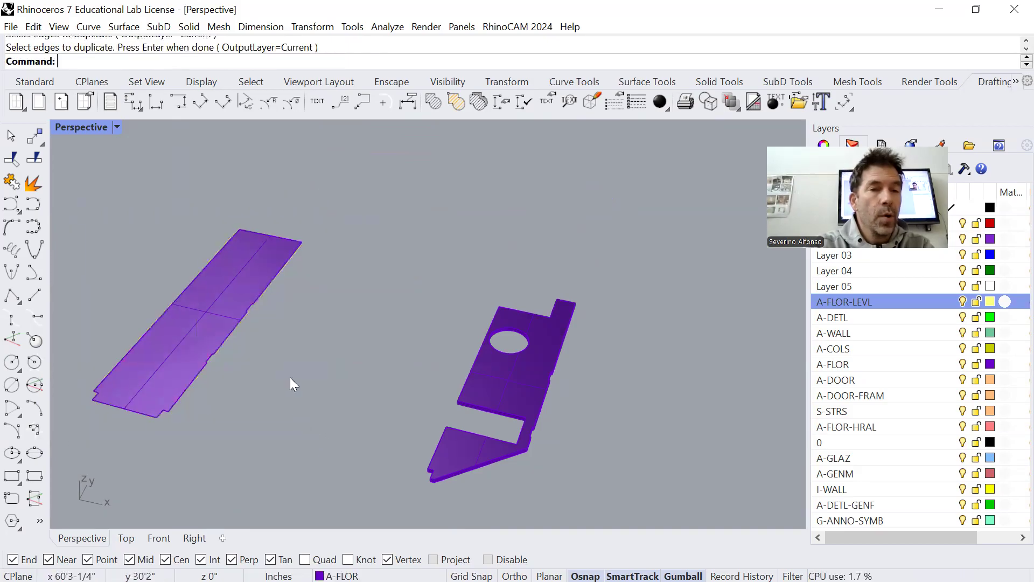
Duplicate the rectangular floor face's border with DupBorder and move the resulting outline beside the face.
{"action": "left_click", "coordinate": [55, 82]}
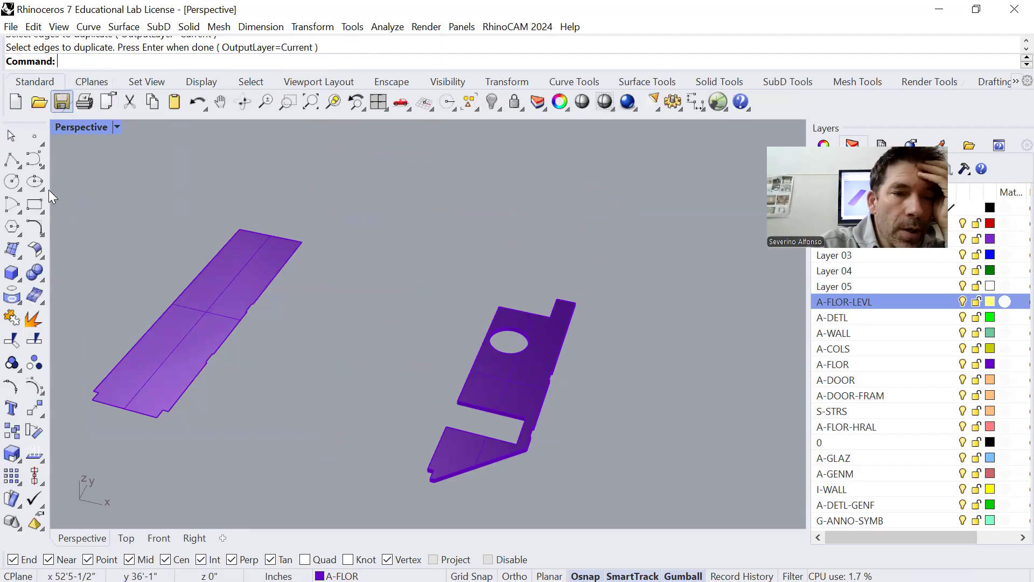
{"action": "left_click", "coordinate": [22, 306]}
{"action": "left_click_drag", "start_coordinate": [123, 280], "coordinate": [404, 146]}
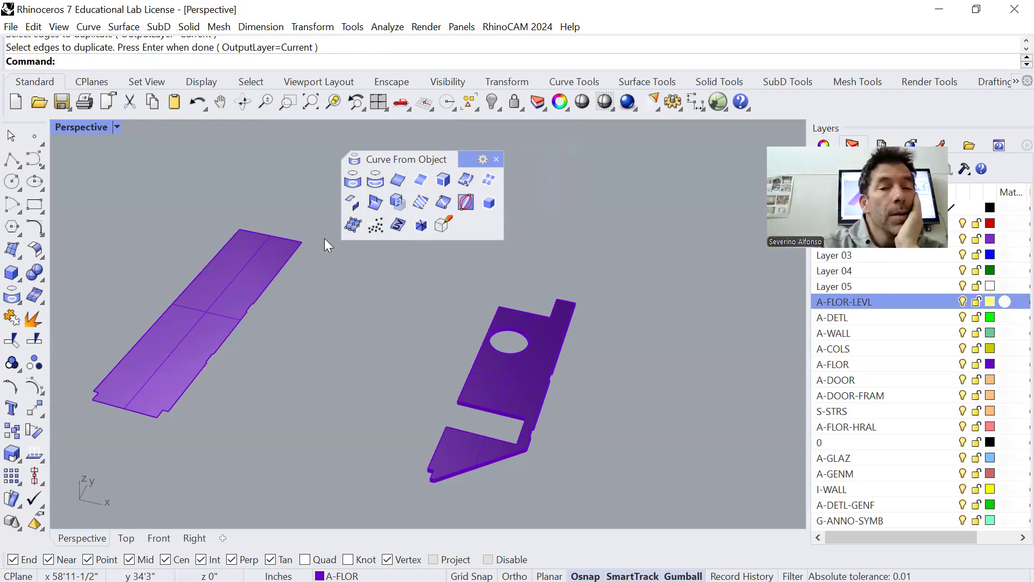
{"action": "left_click", "coordinate": [421, 181]}
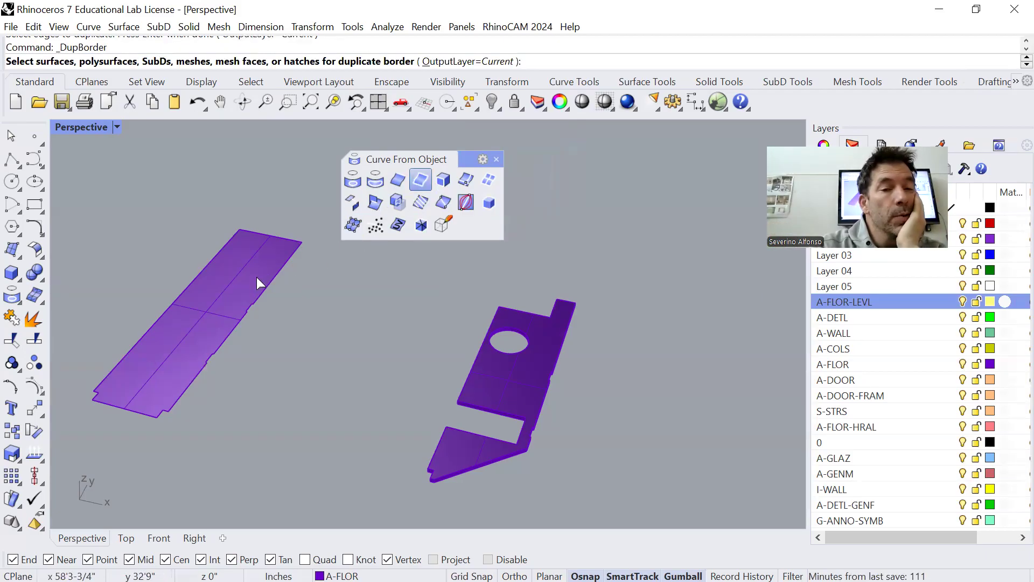
{"action": "left_click", "coordinate": [256, 277]}
{"action": "key", "text": "Return"}
{"action": "left_click_drag", "start_coordinate": [240, 321], "coordinate": [412, 431]}
{"action": "left_click", "coordinate": [380, 424]}
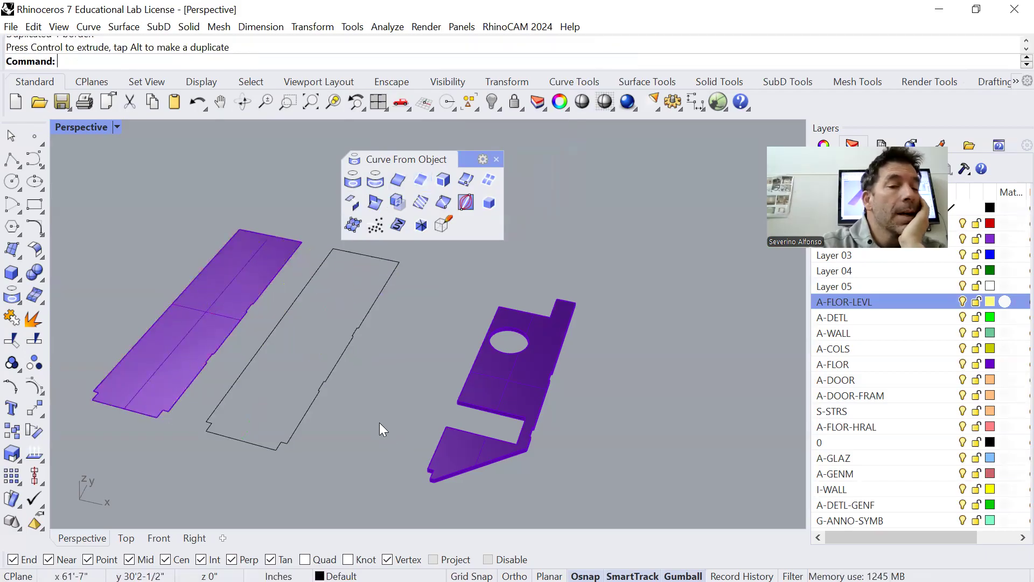
Try duplicating the rectangular face's individual edges and moving them beside the border outline, and delete the moved edges.
{"action": "left_click", "coordinate": [396, 183]}
{"action": "left_click_drag", "start_coordinate": [87, 237], "coordinate": [308, 484]}
{"action": "key", "text": "Return"}
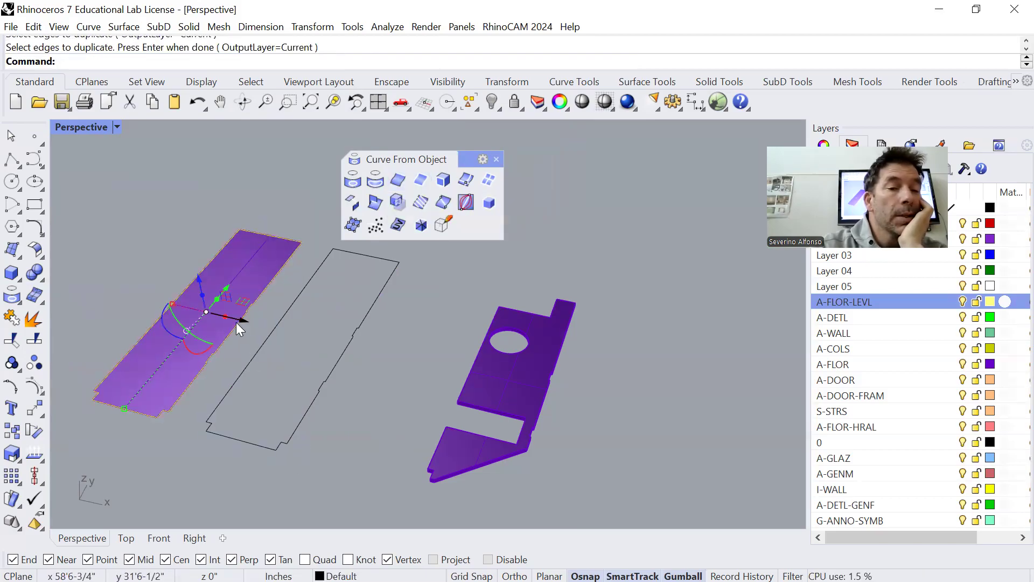
{"action": "left_click_drag", "start_coordinate": [236, 322], "coordinate": [441, 392]}
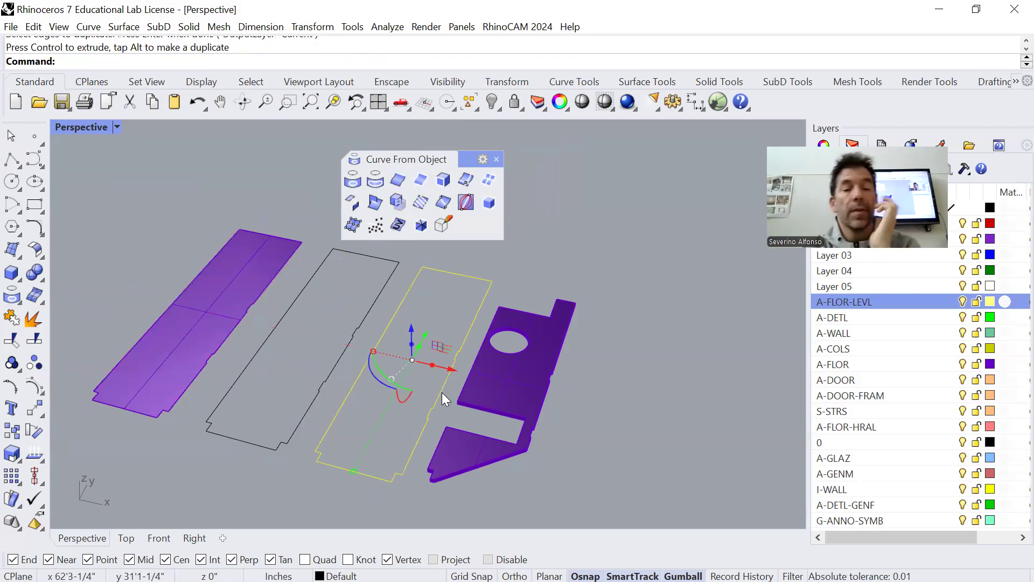
{"action": "key", "text": "Delete"}
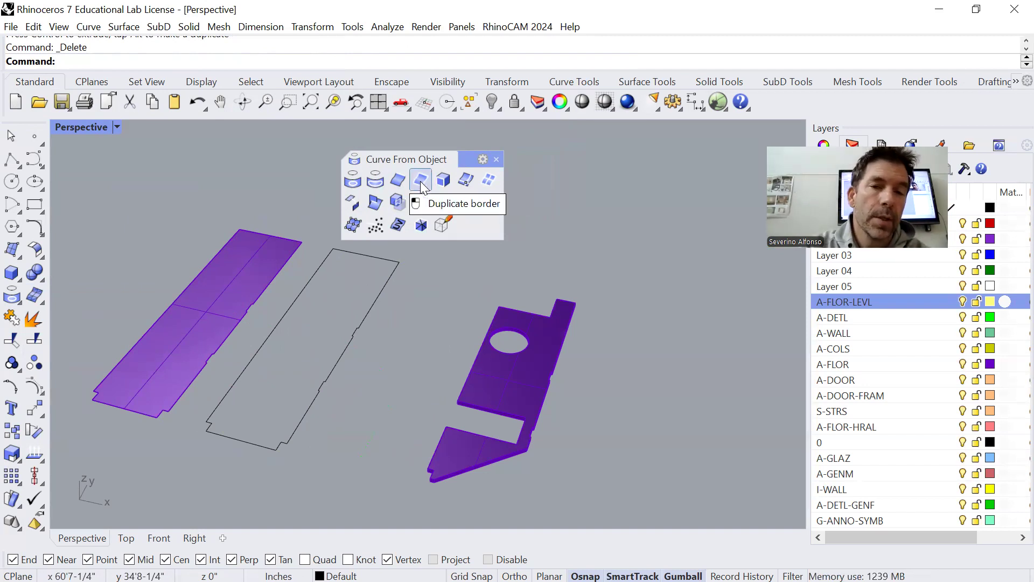
Explode the floor slab with the circular opening into separate surfaces.
{"action": "left_click", "coordinate": [508, 384]}
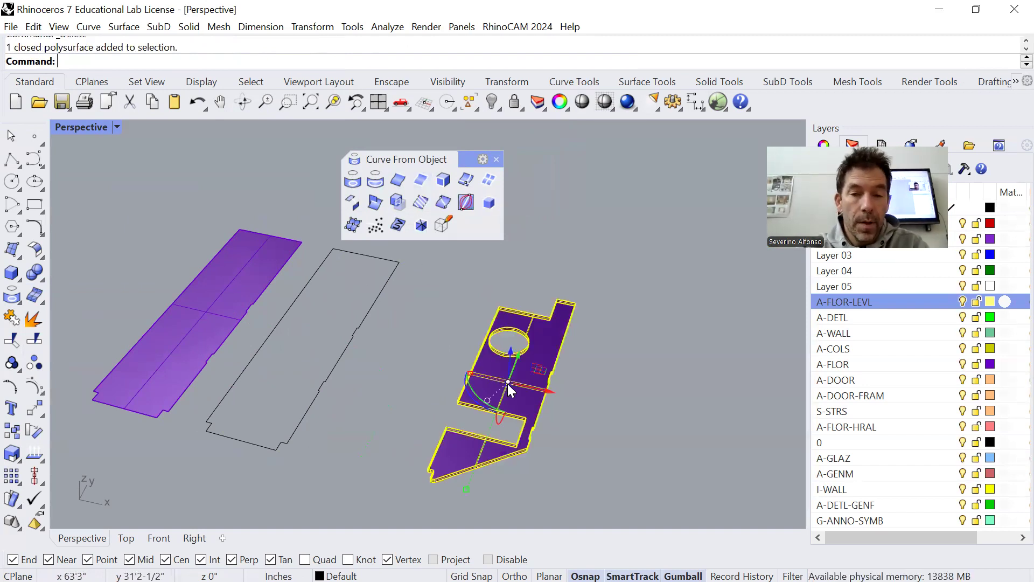
{"action": "key", "text": "Up"}
{"action": "type", "text": "Explode"}
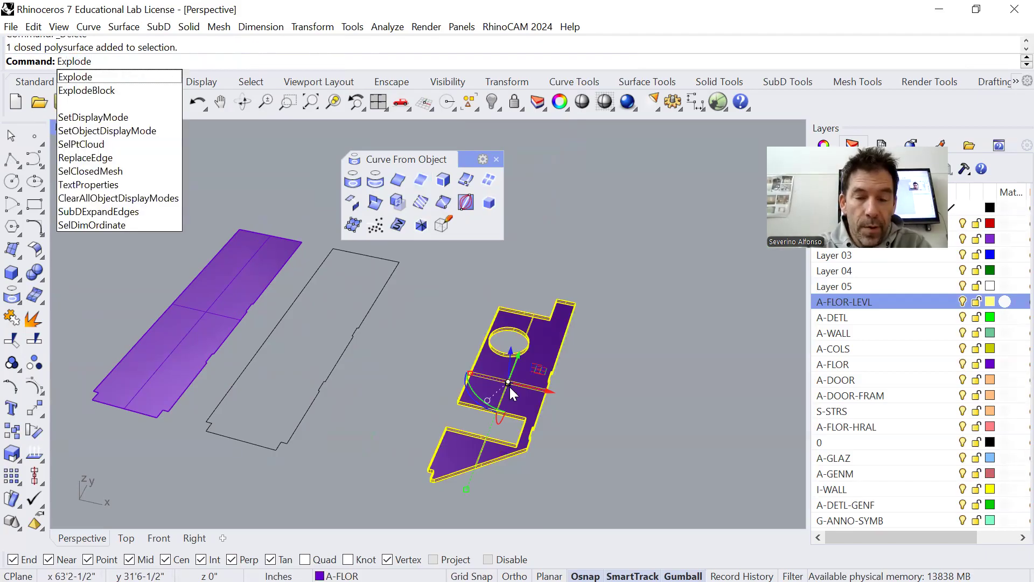
{"action": "key", "text": "Return"}
Move the top face of the slab with the circular opening aside and delete its other surfaces.
{"action": "left_click", "coordinate": [509, 385]}
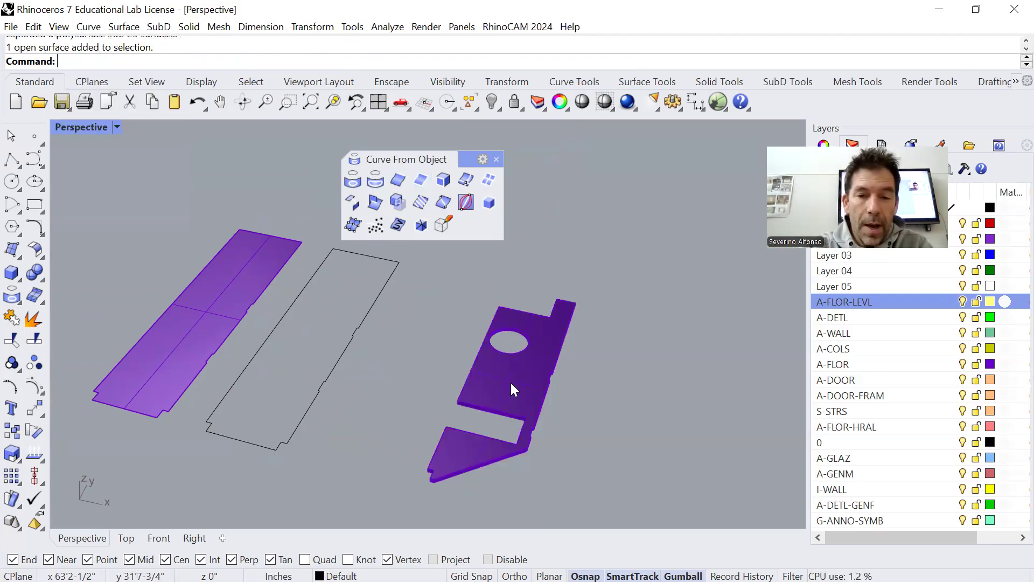
{"action": "left_click_drag", "start_coordinate": [544, 389], "coordinate": [681, 415]}
{"action": "left_click", "coordinate": [569, 356]}
{"action": "right_click_drag", "start_coordinate": [558, 351], "coordinate": [529, 356]}
{"action": "left_click_drag", "start_coordinate": [517, 283], "coordinate": [379, 520]}
{"action": "key", "text": "Delete"}
Duplicate the border of the face with the circular opening and delete the face, keeping only its outline curves.
{"action": "left_click", "coordinate": [603, 393]}
{"action": "left_click_drag", "start_coordinate": [617, 386], "coordinate": [574, 392]}
{"action": "left_click", "coordinate": [420, 180]}
{"action": "left_click_drag", "start_coordinate": [474, 267], "coordinate": [357, 508]}
{"action": "key", "text": "Delete"}
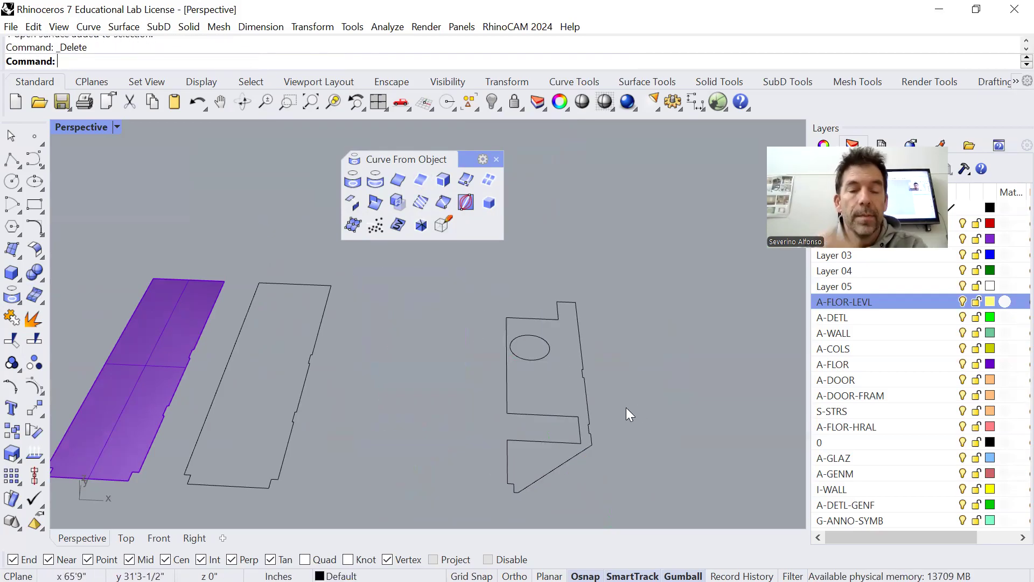
Select each floor outline in turn to check whether it is a single closed curve.
{"action": "right_click_drag", "start_coordinate": [510, 390], "coordinate": [367, 420]}
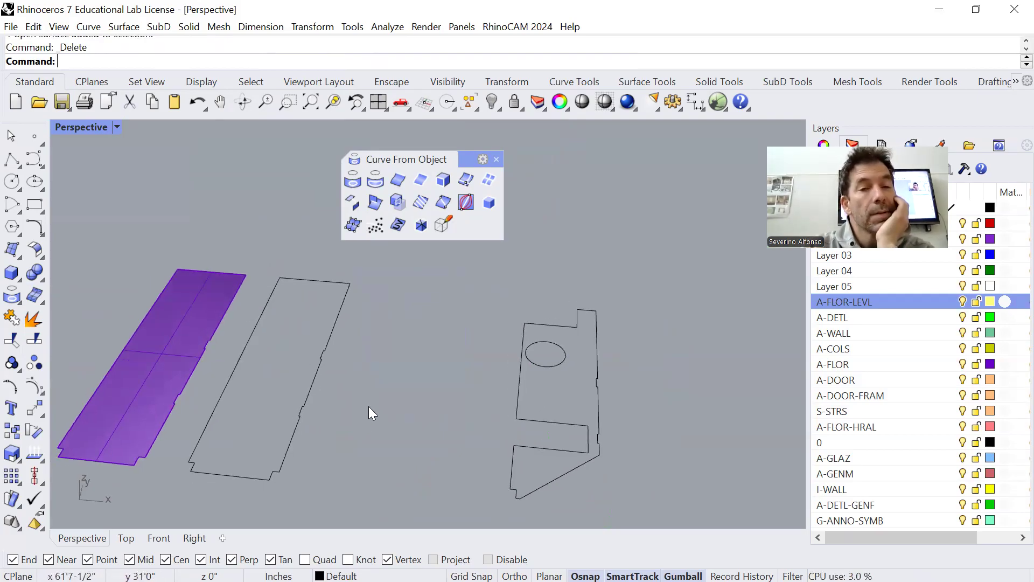
{"action": "left_click", "coordinate": [315, 383]}
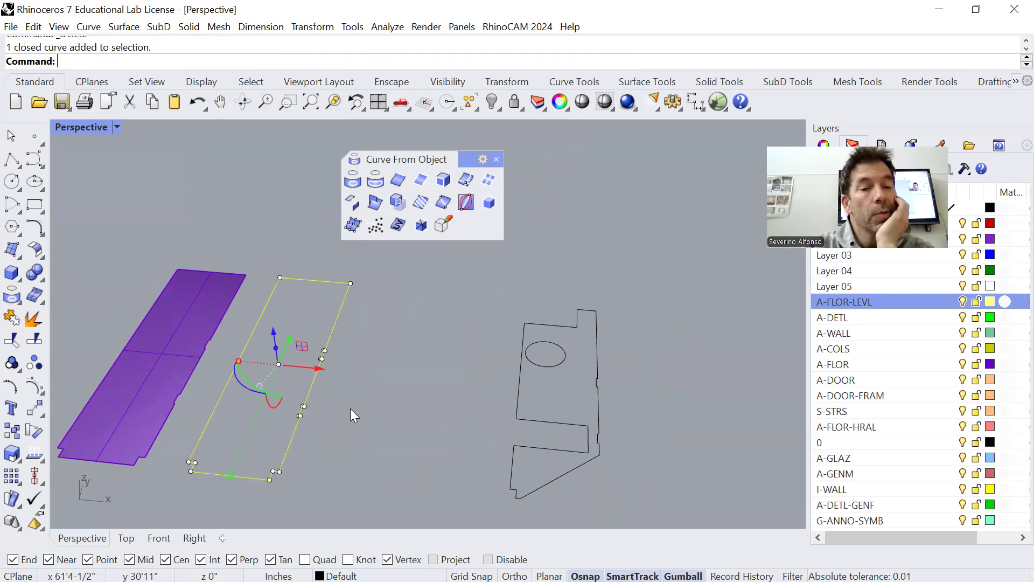
{"action": "left_click", "coordinate": [530, 400]}
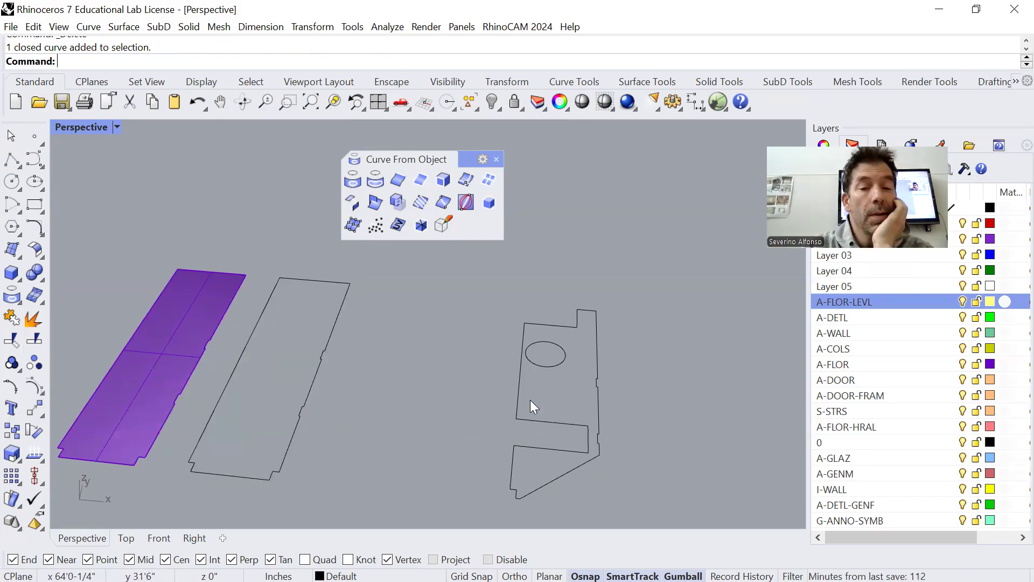
{"action": "left_click", "coordinate": [521, 383]}
{"action": "left_click", "coordinate": [429, 407]}
Try to place the rectangular floor outline over the laser-bed rectangle in the Top view, and undo the move.
{"action": "scroll", "coordinate": [427, 406], "scroll_direction": "down", "scroll_amount": 11}
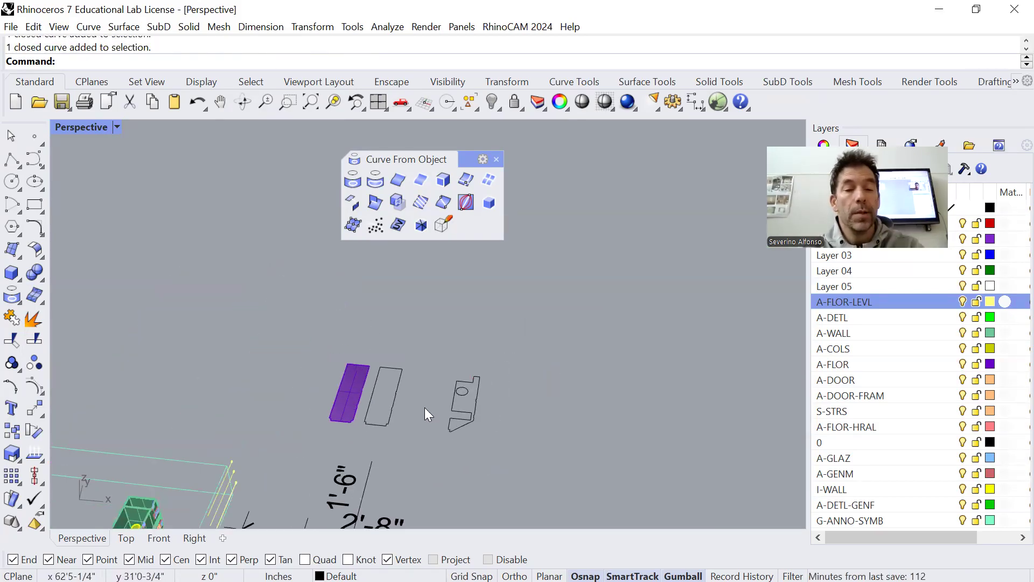
{"action": "key", "text": "ctrl+F1"}
{"action": "scroll", "coordinate": [405, 425], "scroll_direction": "down", "scroll_amount": 4}
{"action": "left_click", "coordinate": [544, 238]}
{"action": "scroll", "coordinate": [544, 240], "scroll_direction": "up", "scroll_amount": 2}
{"action": "left_click_drag", "start_coordinate": [564, 226], "coordinate": [500, 396]}
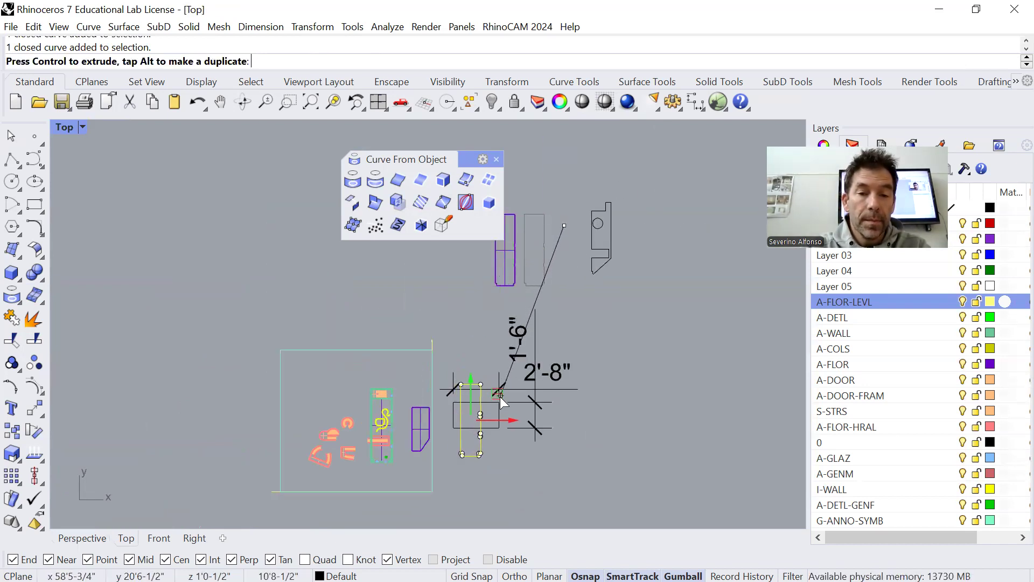
{"action": "scroll", "coordinate": [485, 433], "scroll_direction": "up", "scroll_amount": 6}
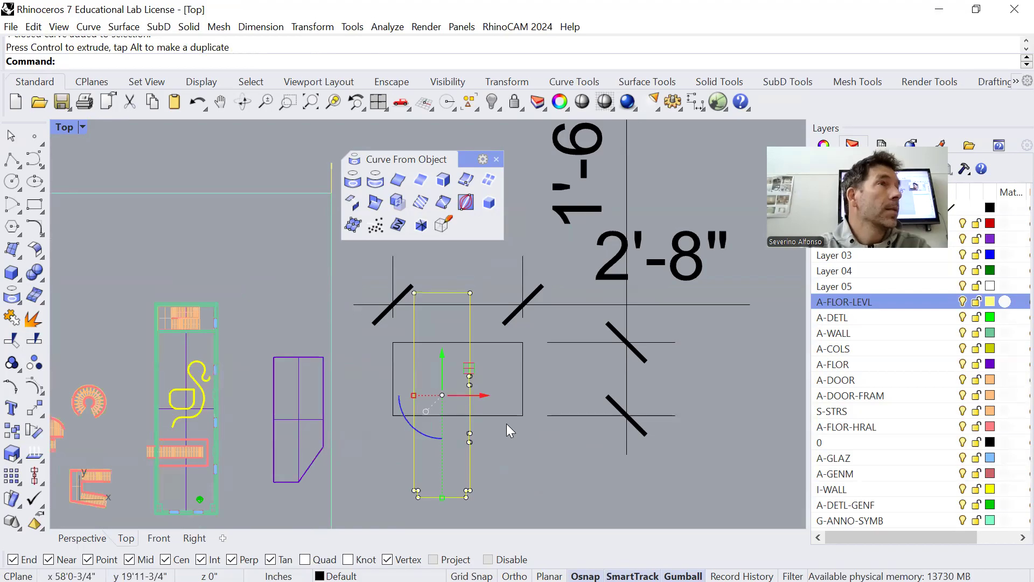
{"action": "scroll", "coordinate": [491, 405], "scroll_direction": "down", "scroll_amount": 5}
{"action": "key", "text": "ctrl+z"}
{"action": "left_click", "coordinate": [646, 269]}
{"action": "right_click_drag", "start_coordinate": [648, 270], "coordinate": [632, 320]}
{"action": "scroll", "coordinate": [459, 435], "scroll_direction": "up", "scroll_amount": 7}
{"action": "scroll", "coordinate": [467, 421], "scroll_direction": "down", "scroll_amount": 7}
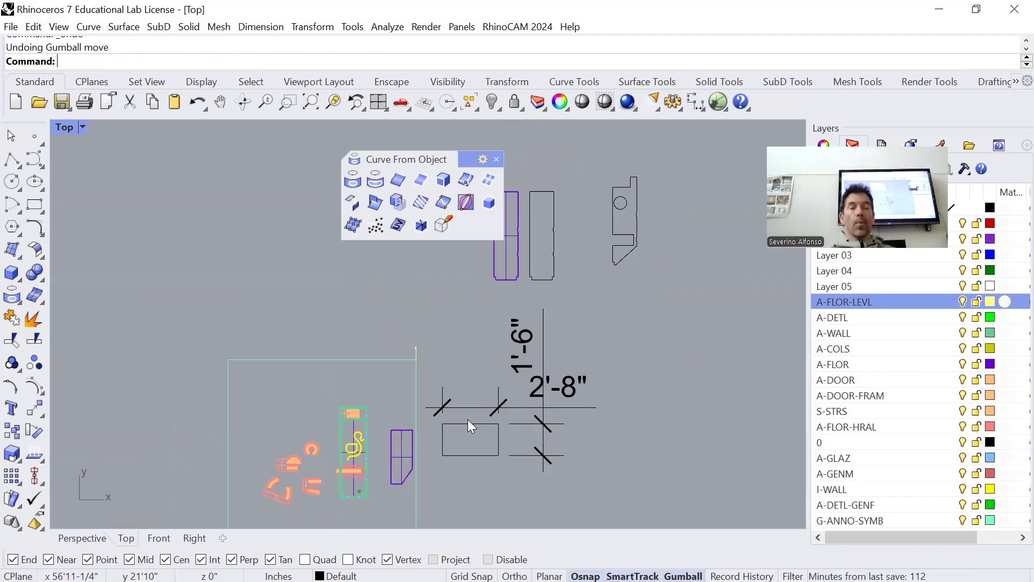
{"action": "scroll", "coordinate": [514, 195], "scroll_direction": "up", "scroll_amount": 5}
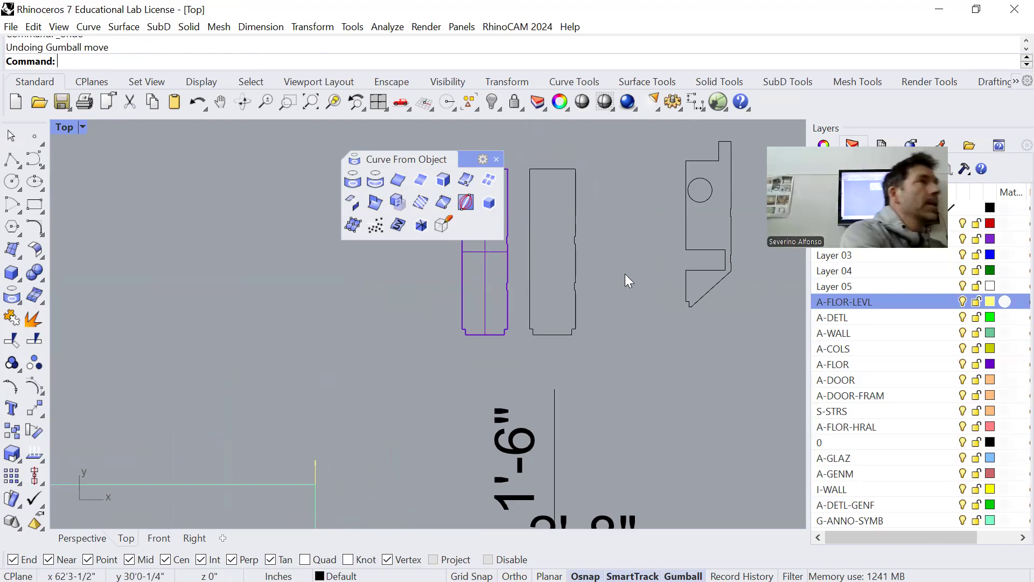
{"action": "scroll", "coordinate": [540, 325], "scroll_direction": "down", "scroll_amount": 6}
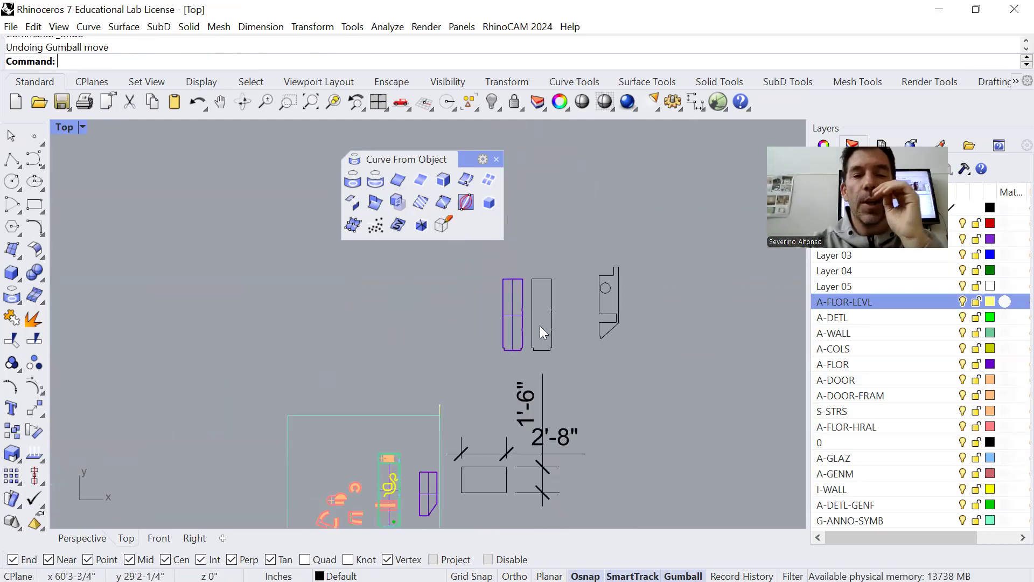
Scale down the model together with the extracted floor face and outlines by reference points, leaving out the laser-bed rectangle and its dimensions.
{"action": "scroll", "coordinate": [497, 313], "scroll_direction": "down", "scroll_amount": 6}
{"action": "mouse_move", "coordinate": [349, 261]}
{"action": "left_mouse_down"}
{"action": "mouse_move", "coordinate": [442, 351]}
{"action": "mouse_move", "coordinate": [635, 462]}
{"action": "mouse_move", "coordinate": [461, 340]}
{"action": "left_mouse_up"}
{"action": "scroll", "coordinate": [555, 428], "scroll_direction": "up", "scroll_amount": 4}
{"action": "type", "text": "Scale"}
{"action": "key", "text": "Return"}
{"action": "left_click", "coordinate": [539, 299]}
{"action": "left_click", "coordinate": [709, 423]}
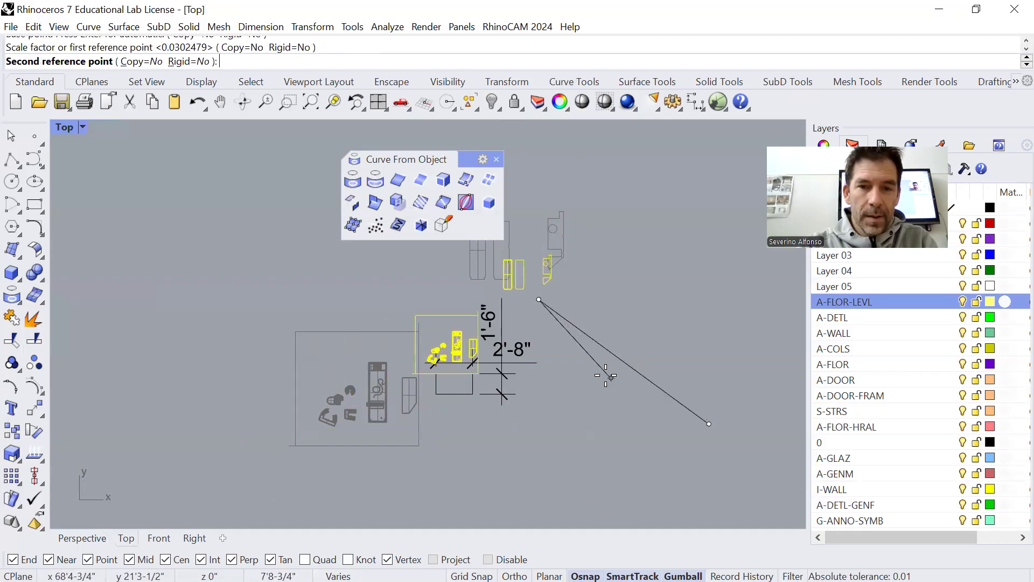
{"action": "left_click", "coordinate": [593, 364]}
Move the scaled-down model and floor parts together to the left, clear of the laser-bed rectangle.
{"action": "type", "text": "m"}
{"action": "key", "text": "Return"}
{"action": "left_click", "coordinate": [601, 439]}
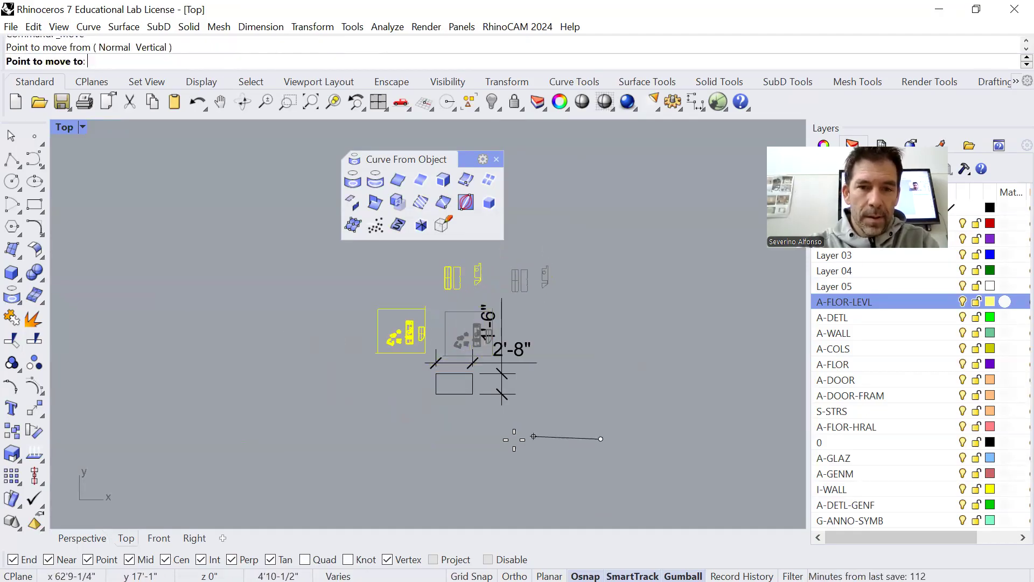
{"action": "left_click", "coordinate": [441, 461]}
Turn both floor outlines horizontal, placing the rectangular one inside the laser-bed rectangle and the one with the circular opening just above it.
{"action": "scroll", "coordinate": [358, 261], "scroll_direction": "up", "scroll_amount": 6}
{"action": "left_click_drag", "start_coordinate": [356, 272], "coordinate": [434, 383]}
{"action": "left_click_drag", "start_coordinate": [419, 285], "coordinate": [601, 470]}
{"action": "right_click_drag", "start_coordinate": [606, 505], "coordinate": [582, 378]}
{"action": "scroll", "coordinate": [581, 378], "scroll_direction": "up", "scroll_amount": 6}
{"action": "left_click_drag", "start_coordinate": [551, 341], "coordinate": [546, 342]}
{"action": "left_click_drag", "start_coordinate": [496, 409], "coordinate": [464, 288]}
{"action": "key", "text": "Escape"}
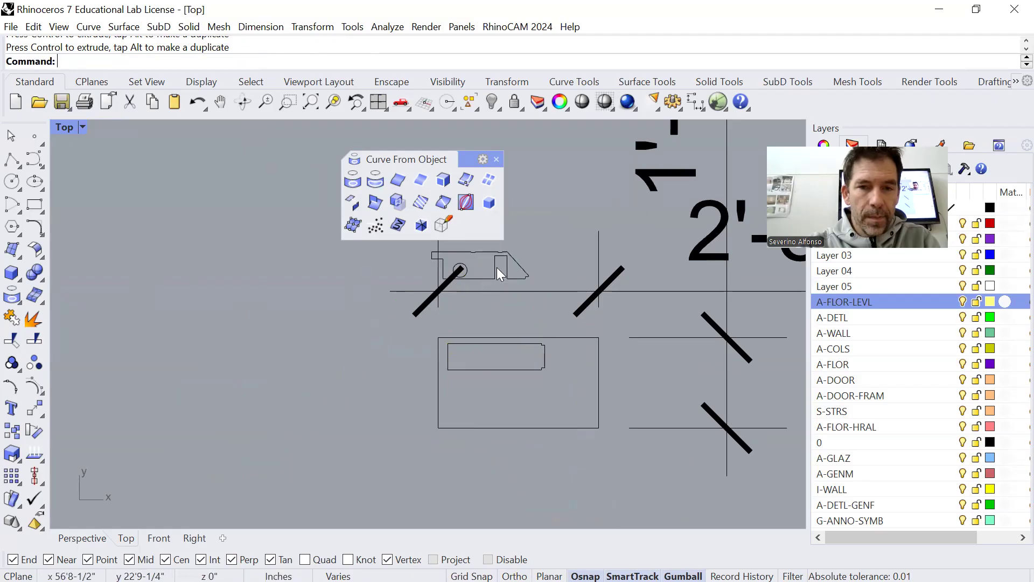
Try to move the notched floor outline, without its circle, below the rectangular outline inside the laser-bed rectangle.
{"action": "left_click", "coordinate": [503, 252]}
{"action": "left_click_drag", "start_coordinate": [512, 238], "coordinate": [531, 371]}
{"action": "left_click", "coordinate": [539, 468]}
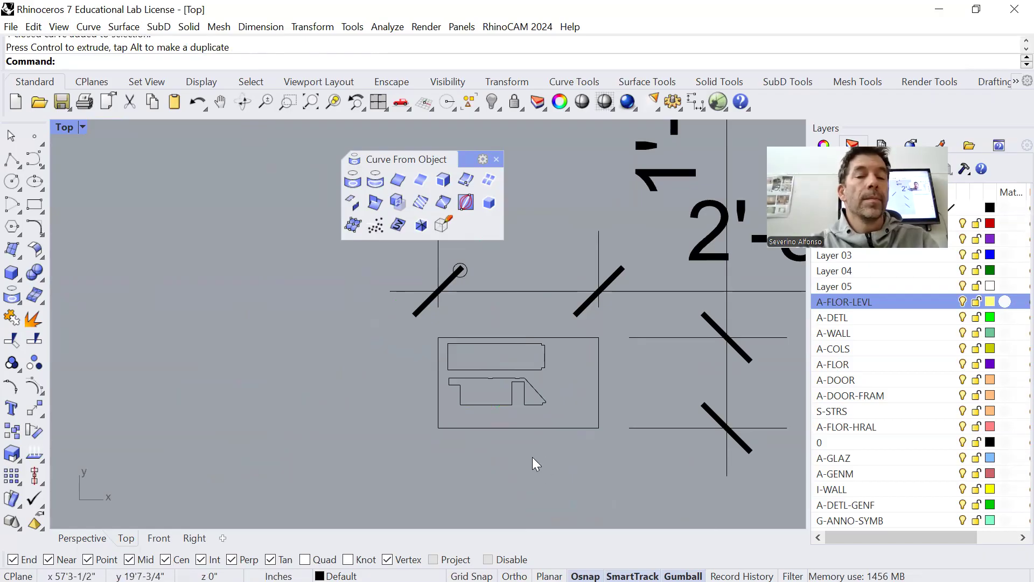
Select the outlines and laser-bed rectangle, and examine their heights in the Right view.
{"action": "left_click_drag", "start_coordinate": [424, 340], "coordinate": [620, 457]}
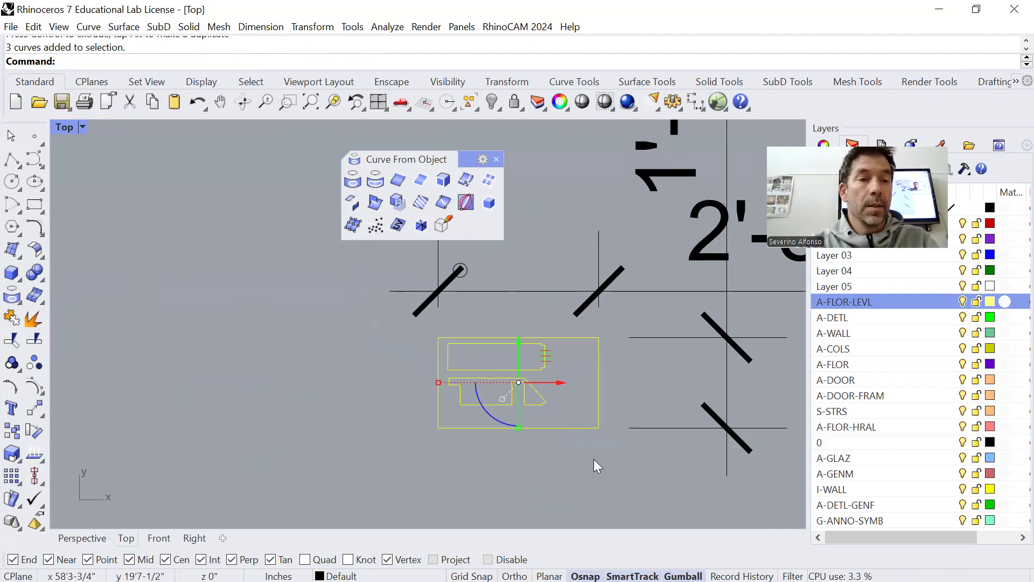
{"action": "key", "text": "ctrl+F2"}
{"action": "key", "text": "ctrl+F3"}
{"action": "type", "text": "Z"}
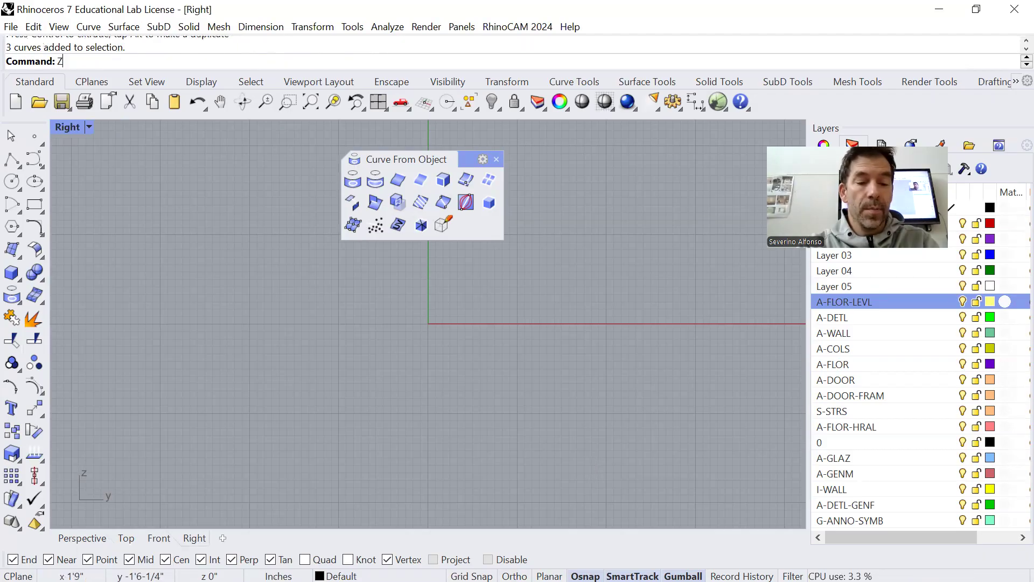
{"action": "key", "text": "Return"}
{"action": "type", "text": "e"}
{"action": "key", "text": "Return"}
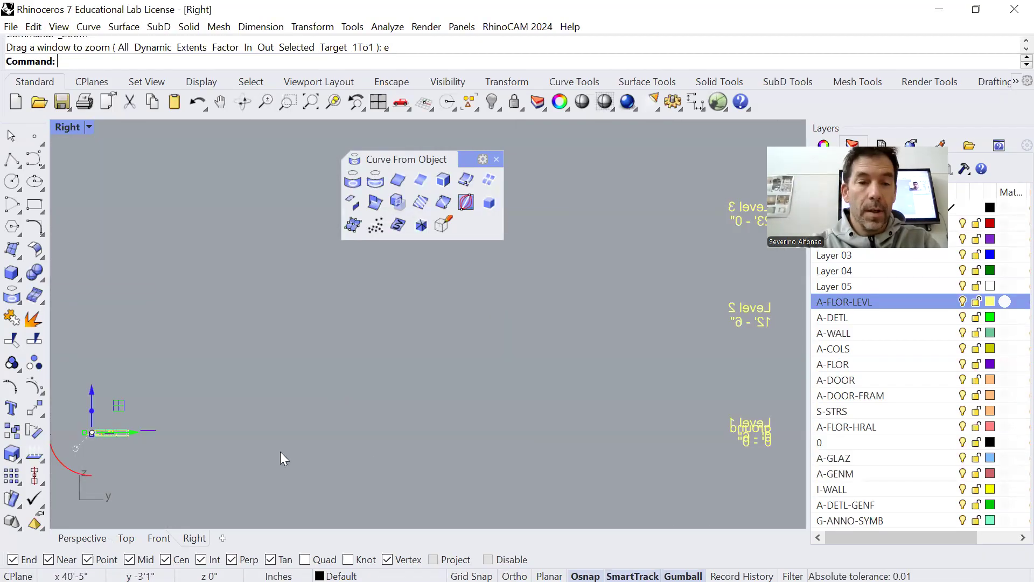
{"action": "scroll", "coordinate": [83, 447], "scroll_direction": "up", "scroll_amount": 16}
{"action": "right_click_drag", "start_coordinate": [98, 432], "coordinate": [419, 438]}
{"action": "scroll", "coordinate": [419, 351], "scroll_direction": "up", "scroll_amount": 5}
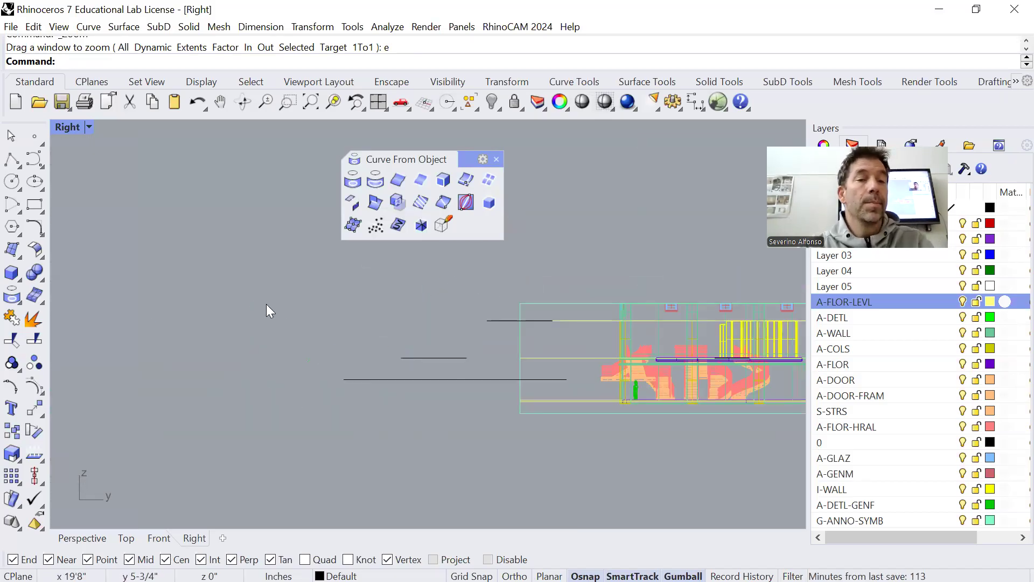
Close the Curve From Object toolbar and examine in Perspective how high the floor outlines sit relative to the laser-bed rectangle.
{"action": "key", "text": "ctrl+F4"}
{"action": "scroll", "coordinate": [261, 364], "scroll_direction": "down", "scroll_amount": 9}
{"action": "right_click_drag", "start_coordinate": [300, 415], "coordinate": [323, 319], "text": "shift"}
{"action": "scroll", "coordinate": [289, 323], "scroll_direction": "up", "scroll_amount": 8}
{"action": "scroll", "coordinate": [289, 323], "scroll_direction": "up", "scroll_amount": 10}
{"action": "left_click", "coordinate": [315, 352]}
{"action": "mouse_move", "coordinate": [314, 391]}
{"action": "right_mouse_down"}
{"action": "mouse_move", "coordinate": [327, 367]}
{"action": "mouse_move", "coordinate": [390, 368]}
{"action": "mouse_move", "coordinate": [409, 350]}
{"action": "right_mouse_up"}
{"action": "left_click", "coordinate": [497, 159]}
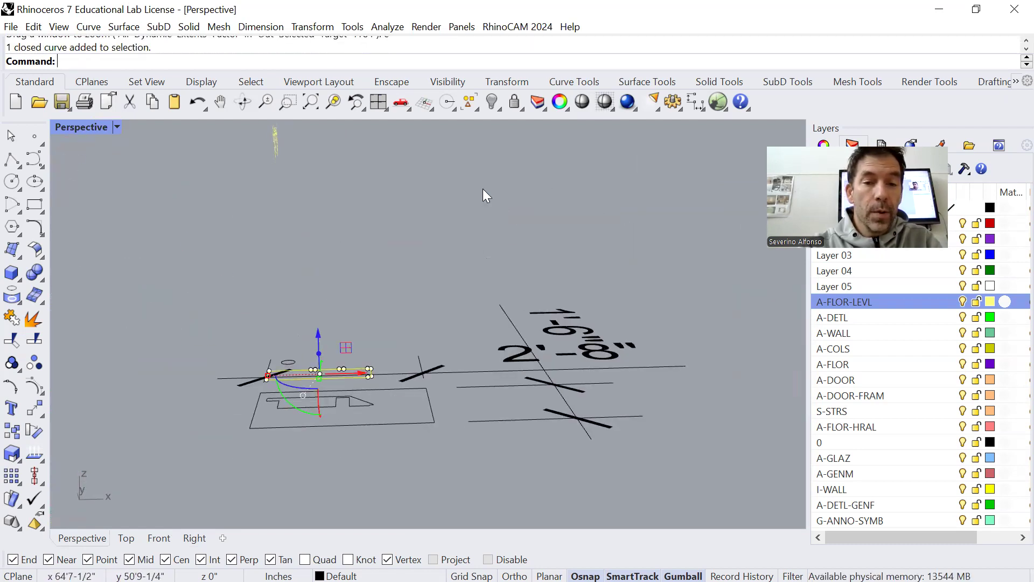
{"action": "scroll", "coordinate": [316, 401], "scroll_direction": "up", "scroll_amount": 5}
{"action": "right_click_drag", "start_coordinate": [316, 401], "coordinate": [335, 380]}
{"action": "left_click", "coordinate": [335, 379]}
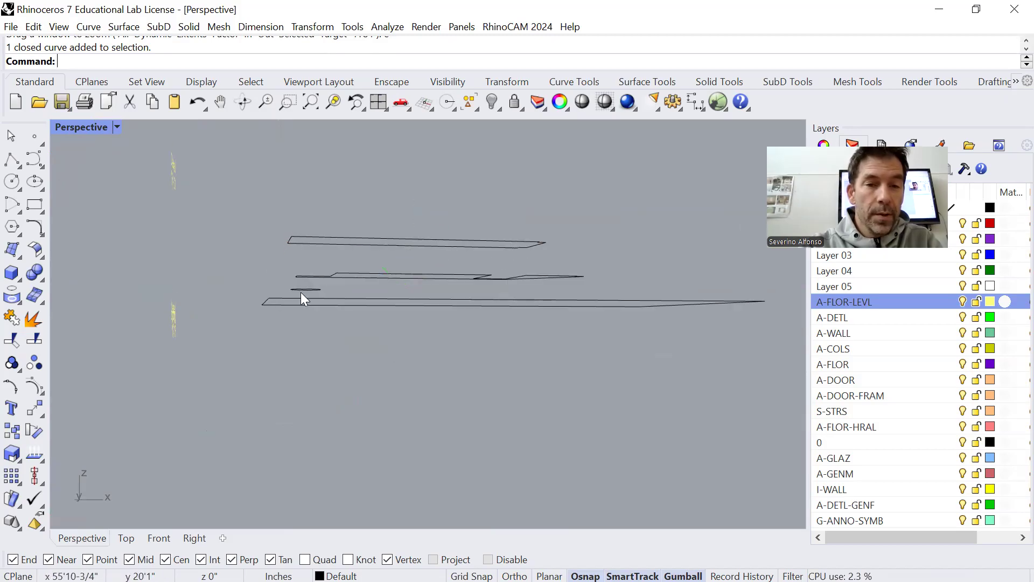
{"action": "right_click_drag", "start_coordinate": [437, 316], "coordinate": [420, 273]}
Undo the last outline move, and place the notched outline together with its circle below the rectangular outline inside the laser-bed rectangle.
{"action": "key", "text": "ctrl+z"}
{"action": "left_click", "coordinate": [337, 162]}
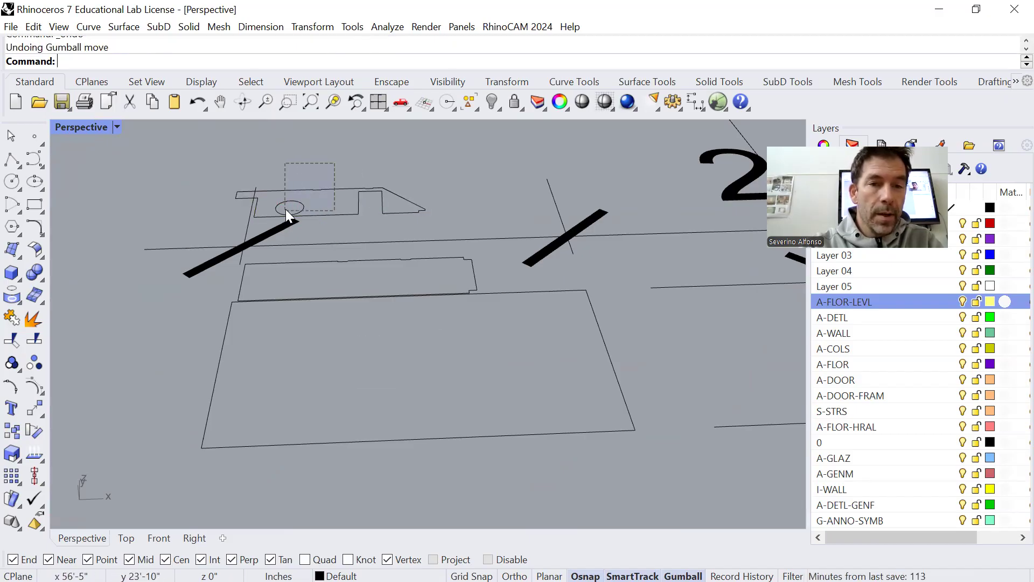
{"action": "left_click_drag", "start_coordinate": [285, 209], "coordinate": [285, 209]}
{"action": "right_click_drag", "start_coordinate": [462, 226], "coordinate": [396, 269]}
{"action": "left_click_drag", "start_coordinate": [322, 198], "coordinate": [250, 383]}
{"action": "key", "text": "Tab"}
{"action": "key", "text": "ctrl+Tab"}
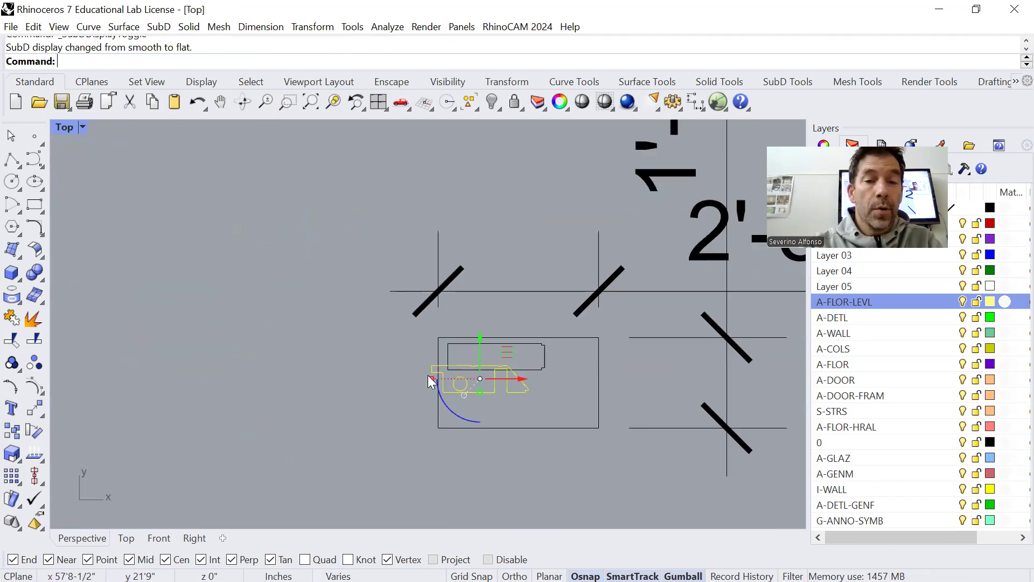
{"action": "scroll", "coordinate": [507, 381], "scroll_direction": "up", "scroll_amount": 3}
{"action": "left_click_drag", "start_coordinate": [493, 351], "coordinate": [519, 370]}
Flatten both floor outlines and the circle onto the laser-bed plane with ProjectToCPlane, deleting the input objects.
{"action": "key", "text": "ctrl+Tab"}
{"action": "key", "text": "ctrl+Tab"}
{"action": "key", "text": "ctrl+Tab"}
{"action": "left_click", "coordinate": [369, 391]}
{"action": "right_click_drag", "start_coordinate": [368, 390], "coordinate": [355, 282]}
{"action": "left_click_drag", "start_coordinate": [212, 137], "coordinate": [435, 192]}
{"action": "right_click_drag", "start_coordinate": [435, 191], "coordinate": [461, 291]}
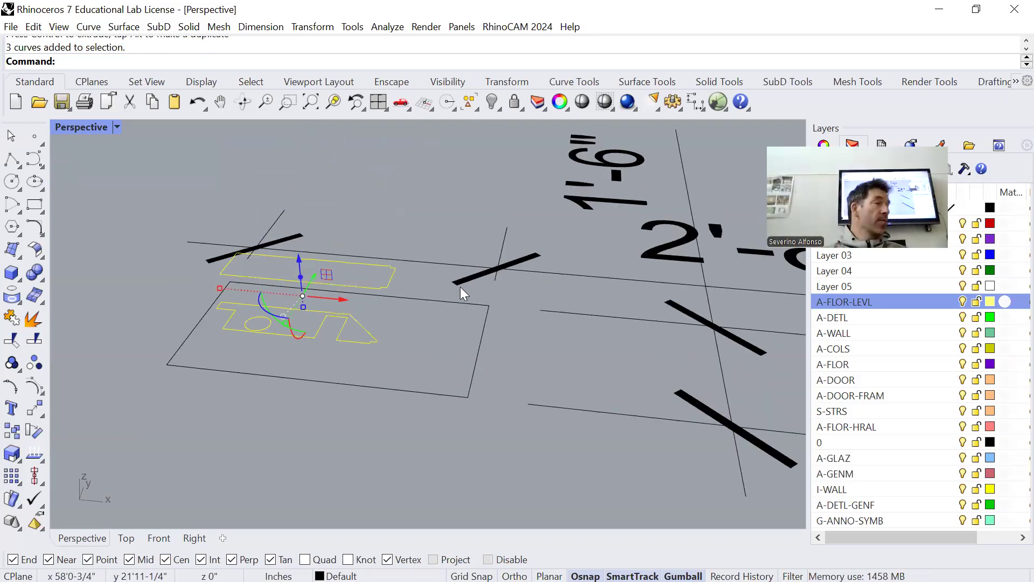
{"action": "type", "text": "jectToCPlane"}
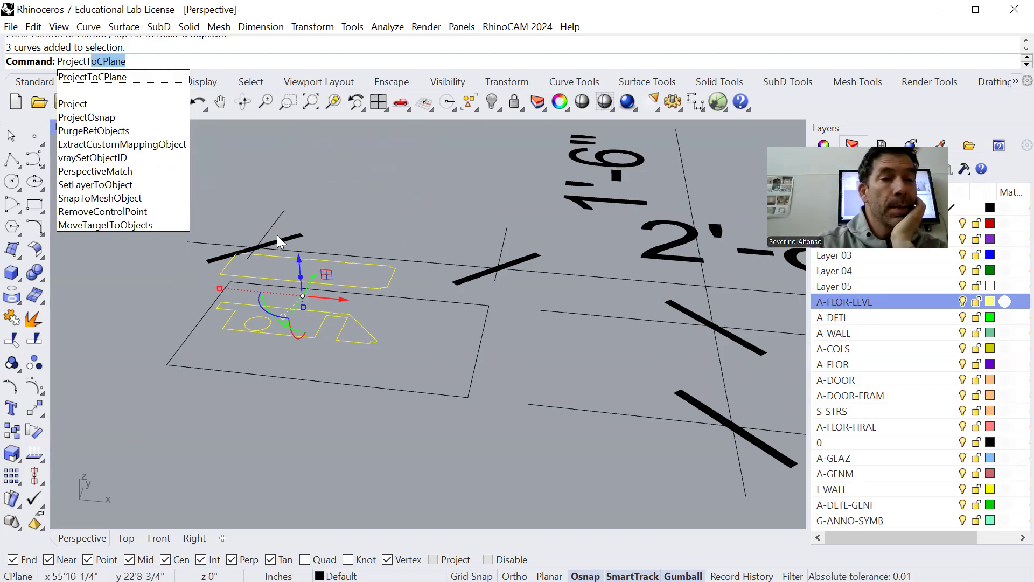
{"action": "left_click", "coordinate": [141, 77]}
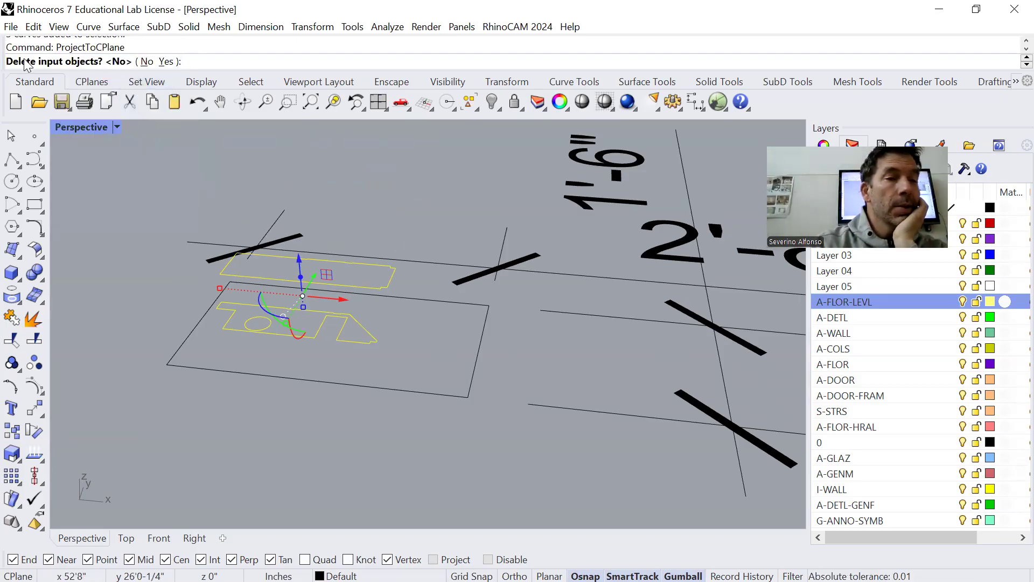
{"action": "left_click", "coordinate": [166, 61]}
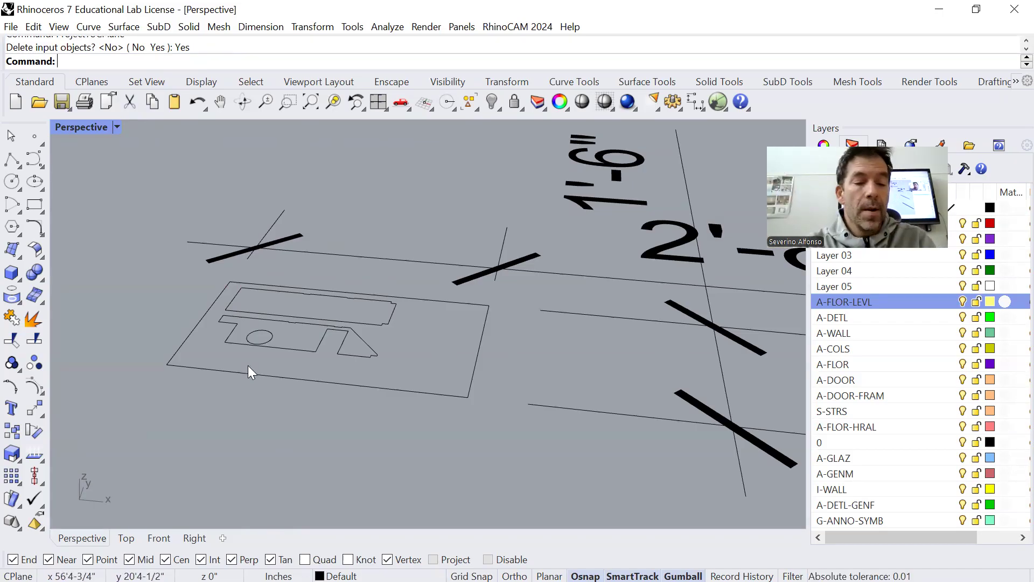
In the Top view, move the rectangular outline to the laser bed's upper-left corner, then shift it 1/4" diagonally inward.
{"action": "key", "text": "ctrl+F1"}
{"action": "scroll", "coordinate": [445, 377], "scroll_direction": "up", "scroll_amount": 3}
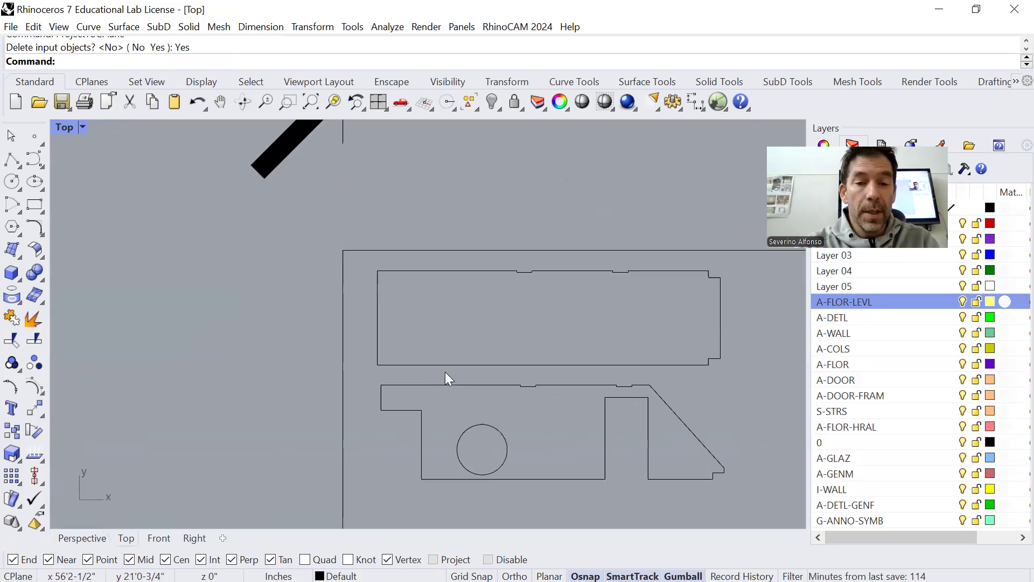
{"action": "left_click_drag", "start_coordinate": [424, 305], "coordinate": [369, 367]}
{"action": "left_click_drag", "start_coordinate": [579, 288], "coordinate": [548, 269]}
{"action": "scroll", "coordinate": [382, 238], "scroll_direction": "up", "scroll_amount": 5}
{"action": "type", "text": "m"}
{"action": "key", "text": "Return"}
{"action": "scroll", "coordinate": [277, 277], "scroll_direction": "up", "scroll_amount": 3}
{"action": "left_click", "coordinate": [280, 279]}
{"action": "left_click", "coordinate": [270, 275]}
{"action": "scroll", "coordinate": [326, 321], "scroll_direction": "down", "scroll_amount": 3}
{"action": "key", "text": "Return"}
{"action": "left_click", "coordinate": [326, 320]}
{"action": "scroll", "coordinate": [326, 320], "scroll_direction": "up", "scroll_amount": 2}
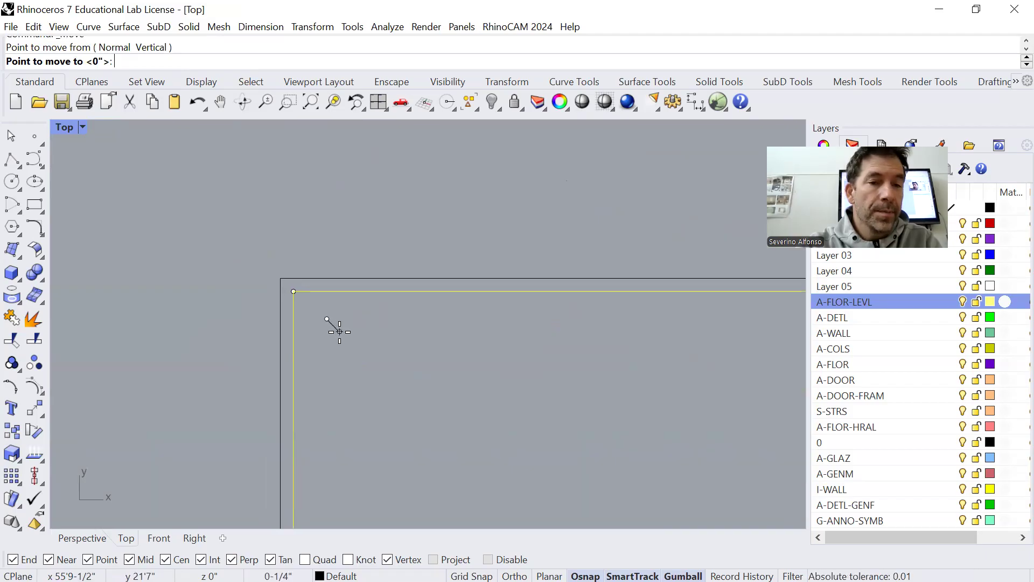
{"action": "left_click", "coordinate": [339, 327]}
{"action": "scroll", "coordinate": [501, 398], "scroll_direction": "down", "scroll_amount": 3}
Move the notched outline to 1/4" below the rectangular one, aligned with its left edge.
{"action": "left_click", "coordinate": [516, 407]}
{"action": "right_click_drag", "start_coordinate": [515, 401], "coordinate": [460, 234]}
{"action": "left_click", "coordinate": [530, 382]}
{"action": "right_click_drag", "start_coordinate": [587, 441], "coordinate": [521, 403]}
{"action": "type", "text": "M"}
{"action": "key", "text": "Return"}
{"action": "left_click", "coordinate": [340, 345]}
{"action": "scroll", "coordinate": [342, 346], "scroll_direction": "up", "scroll_amount": 3}
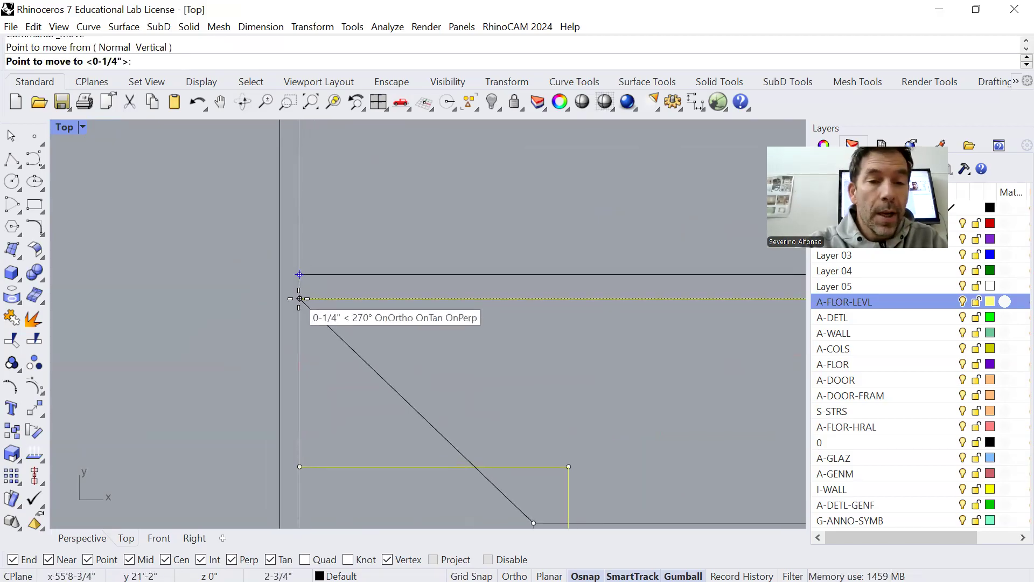
{"action": "left_click", "coordinate": [300, 298]}
{"action": "key", "text": "Escape"}
{"action": "scroll", "coordinate": [526, 406], "scroll_direction": "down", "scroll_amount": 5}
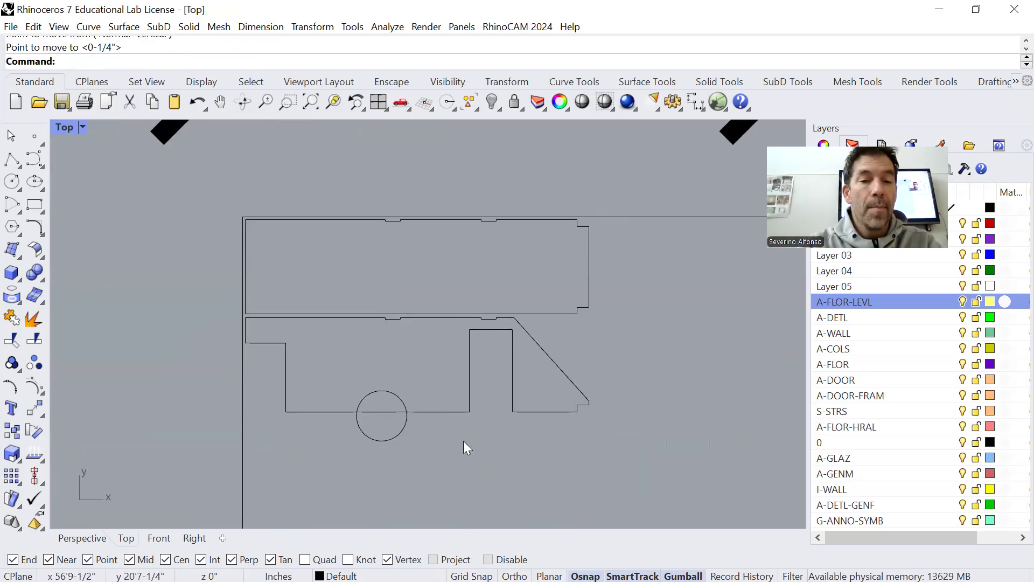
Move the circular opening back inside the wide part of the notched floor outline.
{"action": "left_click", "coordinate": [400, 434]}
{"action": "left_click_drag", "start_coordinate": [413, 386], "coordinate": [382, 342]}
{"action": "key", "text": "Escape"}
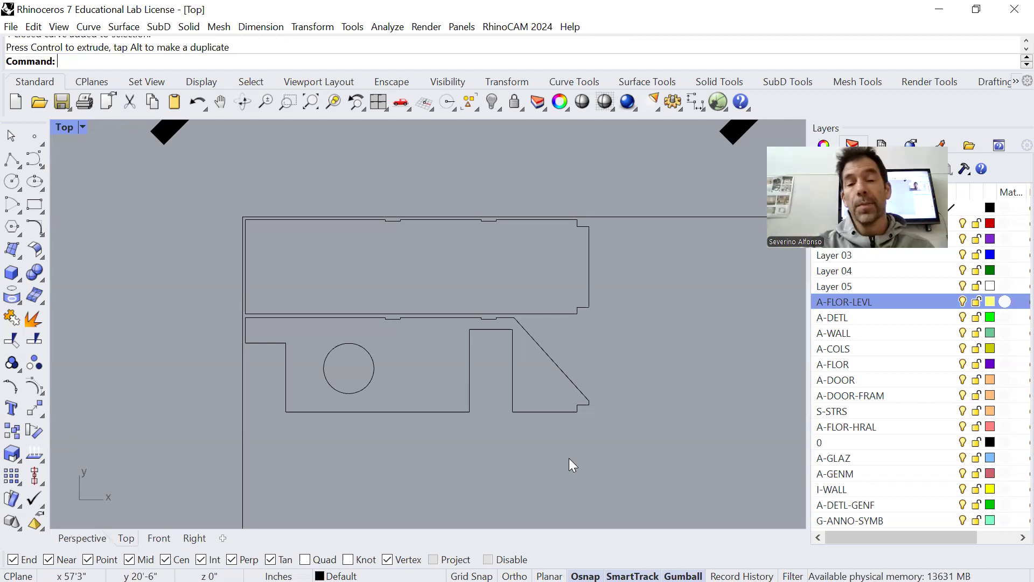
Delete the stray objects lying away from the model in the Perspective view.
{"action": "scroll", "coordinate": [569, 458], "scroll_direction": "down", "scroll_amount": 3}
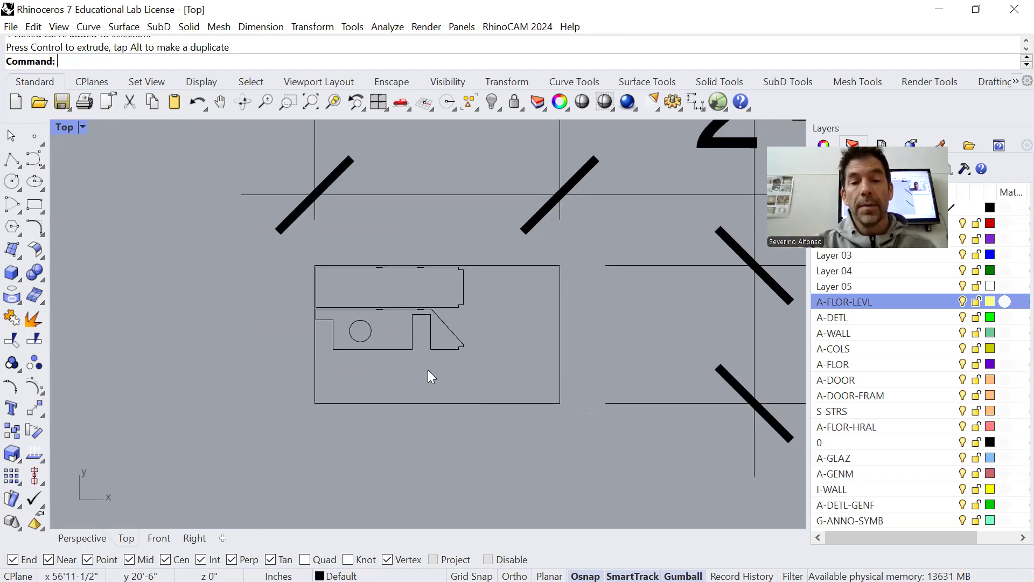
{"action": "scroll", "coordinate": [255, 344], "scroll_direction": "down", "scroll_amount": 4}
{"action": "right_click_drag", "start_coordinate": [257, 348], "coordinate": [296, 382]}
{"action": "key", "text": "ctrl+Tab"}
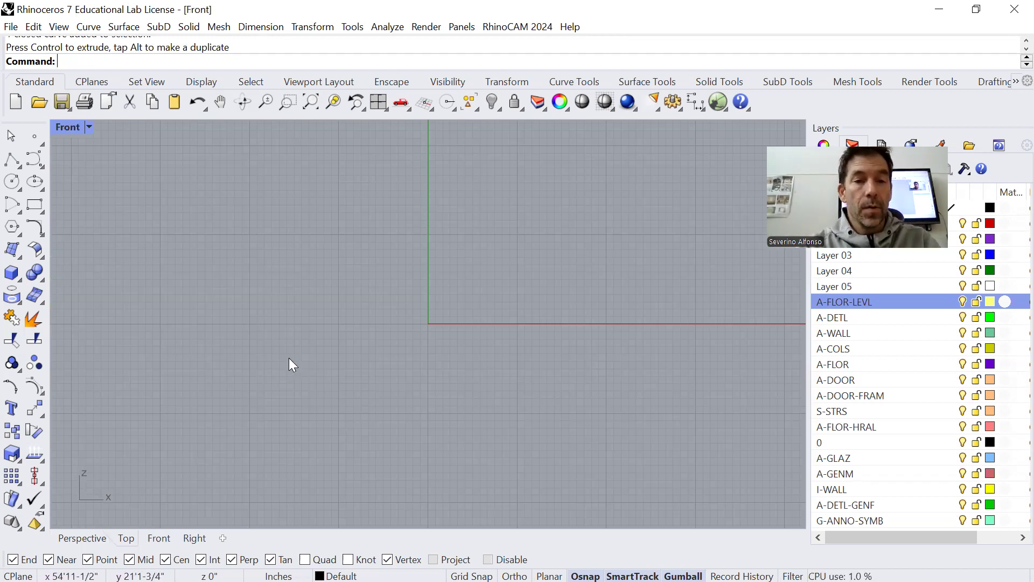
{"action": "key", "text": "ctrl+Tab"}
{"action": "key", "text": "ctrl+Tab"}
{"action": "key", "text": "ctrl+Tab"}
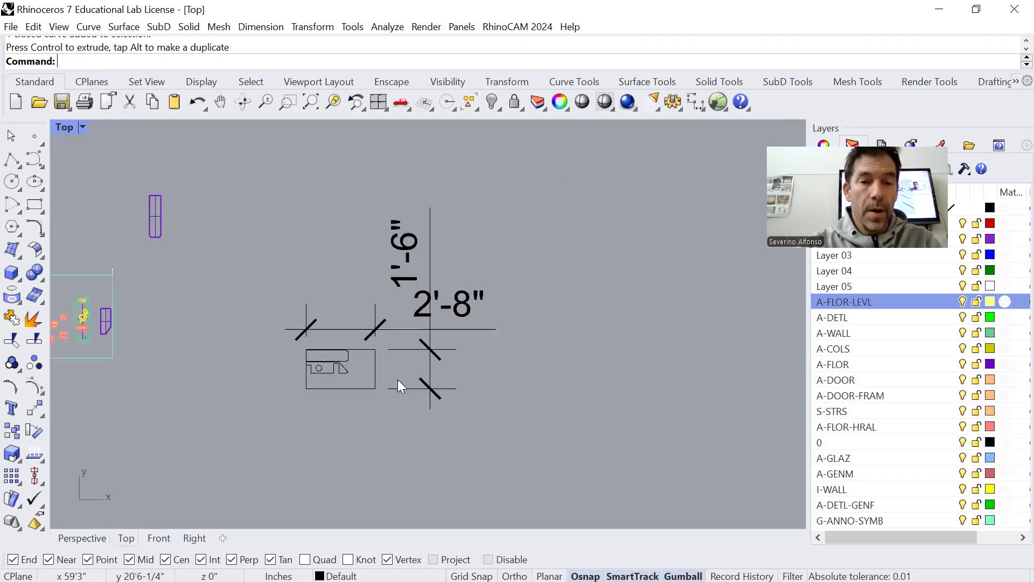
{"action": "right_click_drag", "start_coordinate": [120, 338], "coordinate": [310, 359]}
{"action": "key", "text": "ctrl+Tab"}
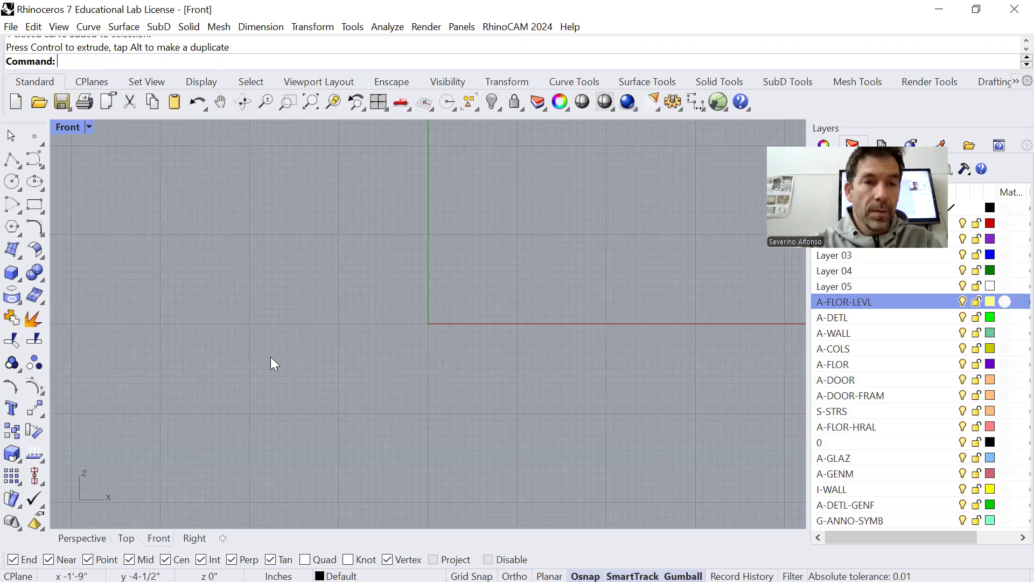
{"action": "key", "text": "ctrl+Tab"}
{"action": "key", "text": "ctrl+Tab"}
{"action": "type", "text": "z"}
{"action": "key", "text": "Return"}
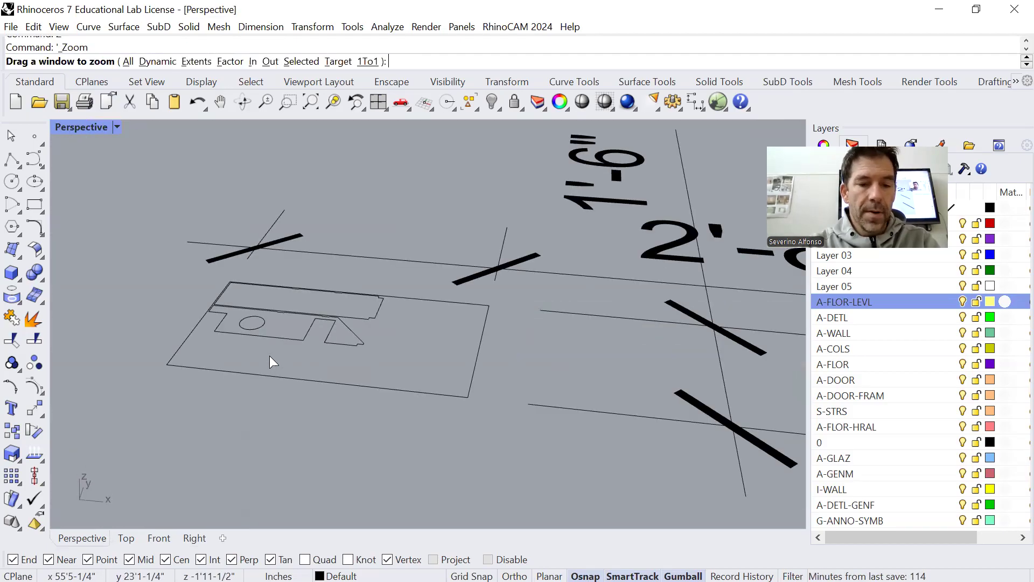
{"action": "type", "text": "e"}
{"action": "key", "text": "Return"}
{"action": "left_click_drag", "start_coordinate": [500, 300], "coordinate": [523, 350]}
{"action": "key", "text": "Delete"}
Examine the segments of the curved interior wall inside the building model in Perspective.
{"action": "type", "text": "z"}
{"action": "key", "text": "Return"}
{"action": "type", "text": "e"}
{"action": "key", "text": "Return"}
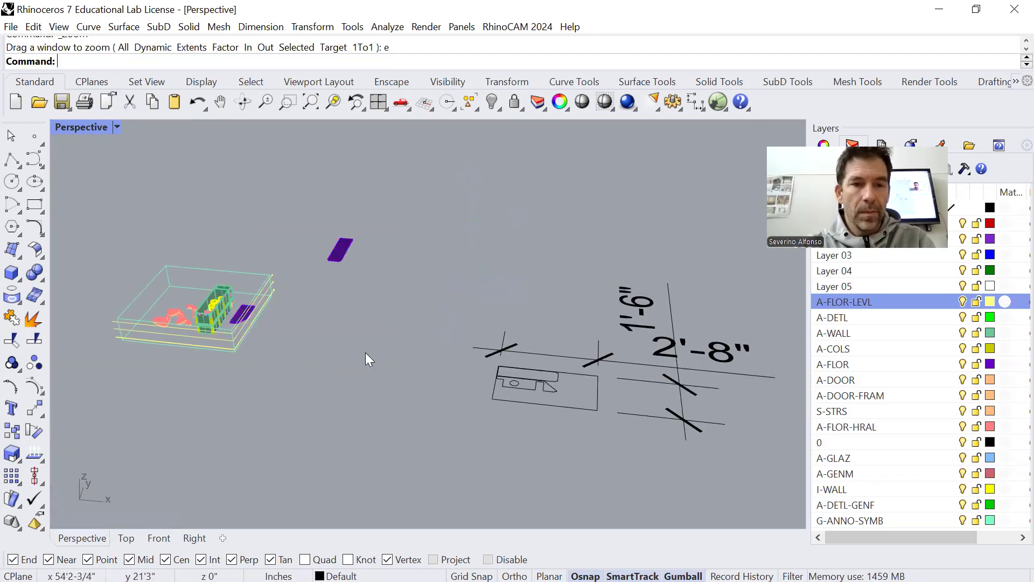
{"action": "scroll", "coordinate": [226, 308], "scroll_direction": "up", "scroll_amount": 10}
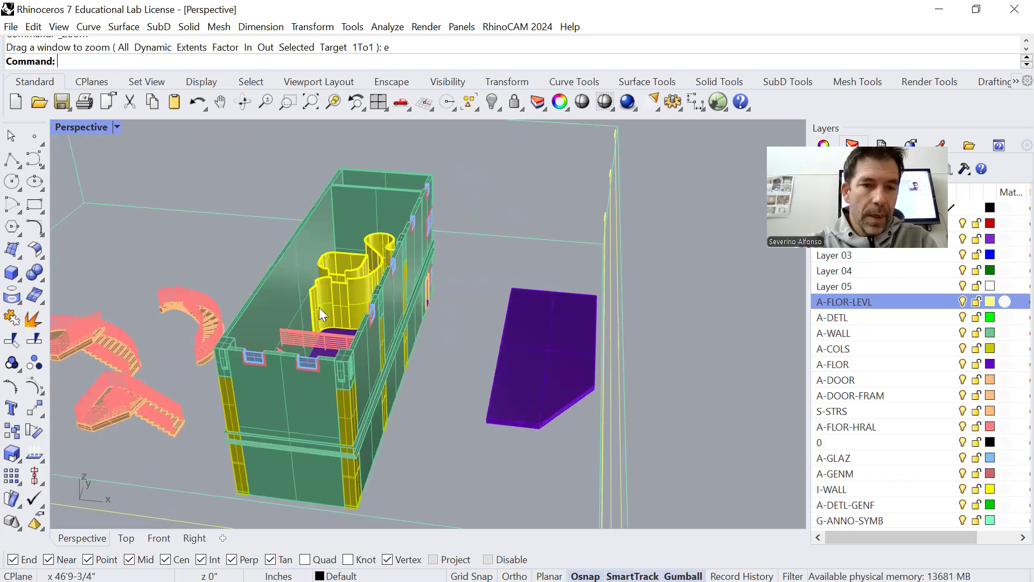
{"action": "scroll", "coordinate": [324, 307], "scroll_direction": "up", "scroll_amount": 3}
{"action": "left_click", "coordinate": [330, 291]}
{"action": "scroll", "coordinate": [325, 280], "scroll_direction": "up", "scroll_amount": 3}
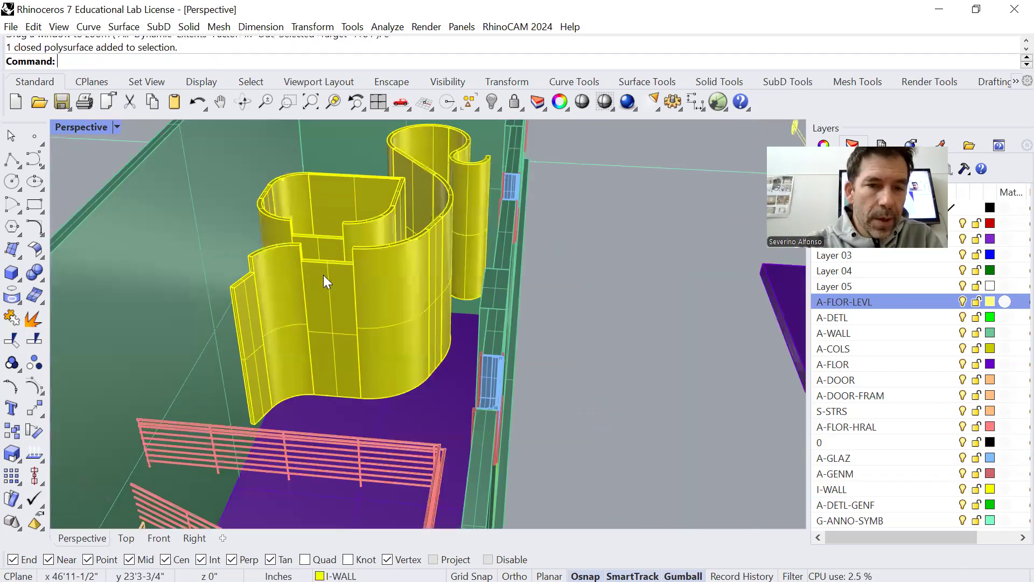
{"action": "left_click", "coordinate": [372, 266]}
{"action": "scroll", "coordinate": [384, 269], "scroll_direction": "up", "scroll_amount": 3}
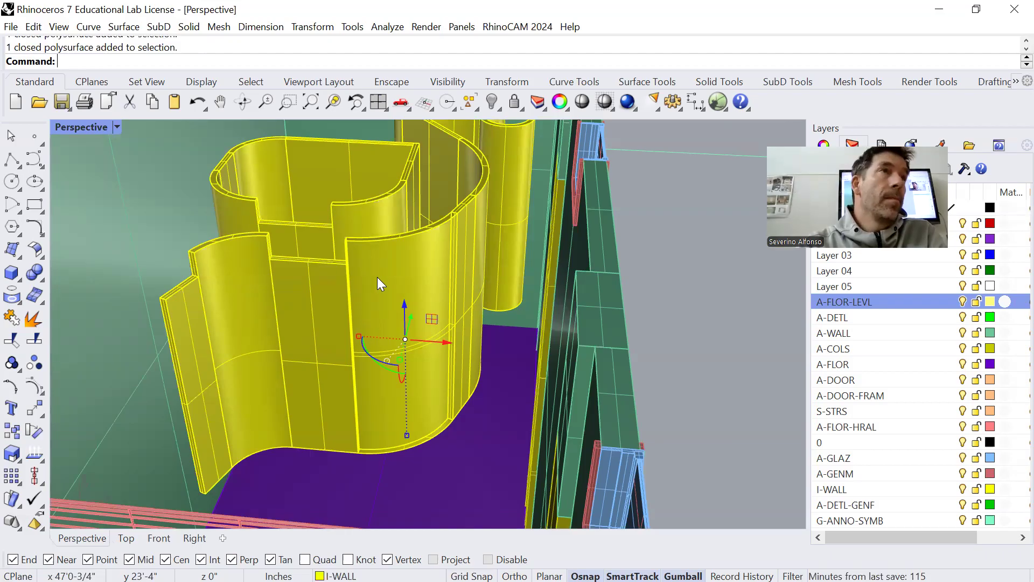
{"action": "scroll", "coordinate": [338, 272], "scroll_direction": "down", "scroll_amount": 3}
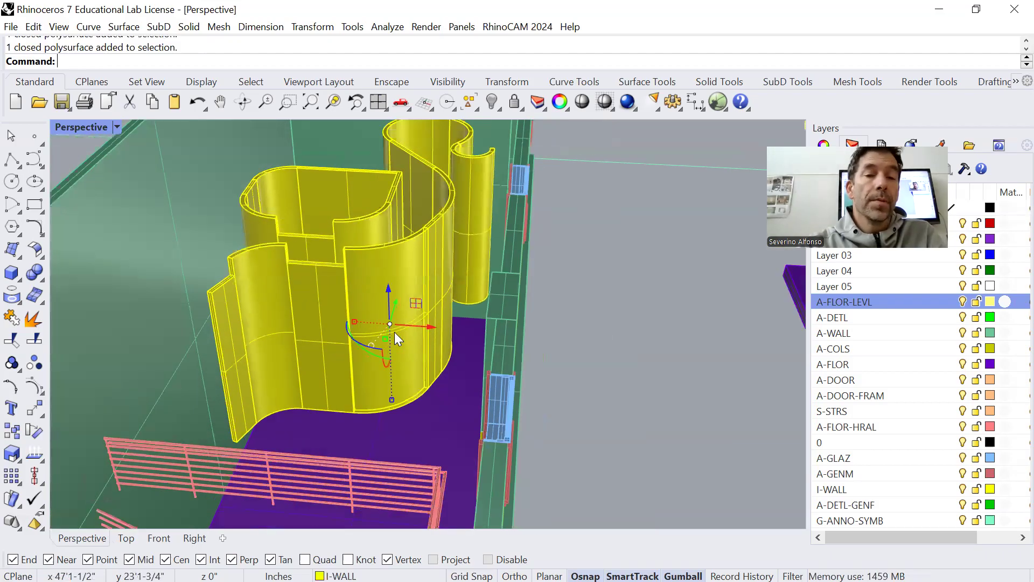
{"action": "key", "text": "Escape"}
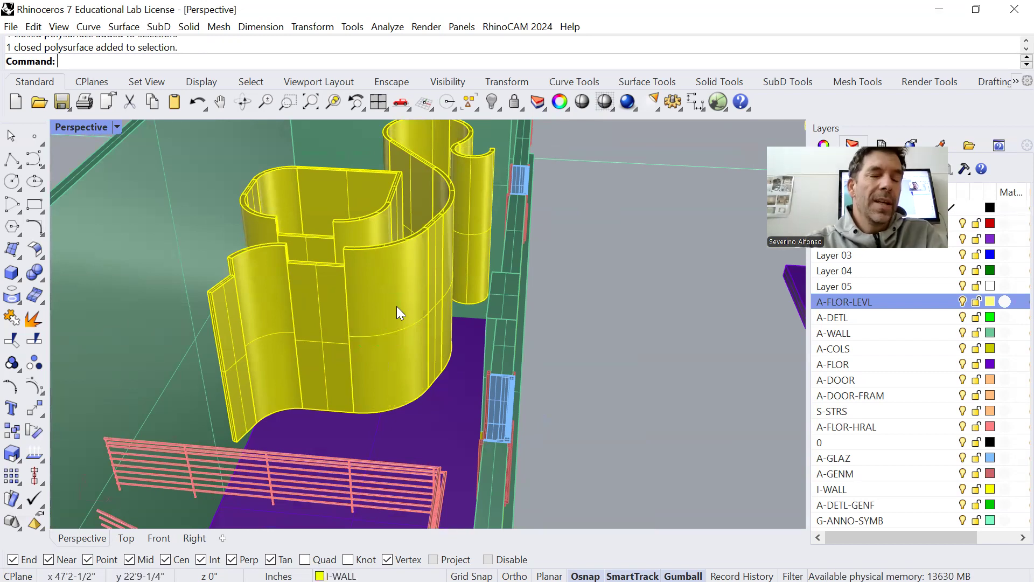
{"action": "scroll", "coordinate": [415, 218], "scroll_direction": "up", "scroll_amount": 5}
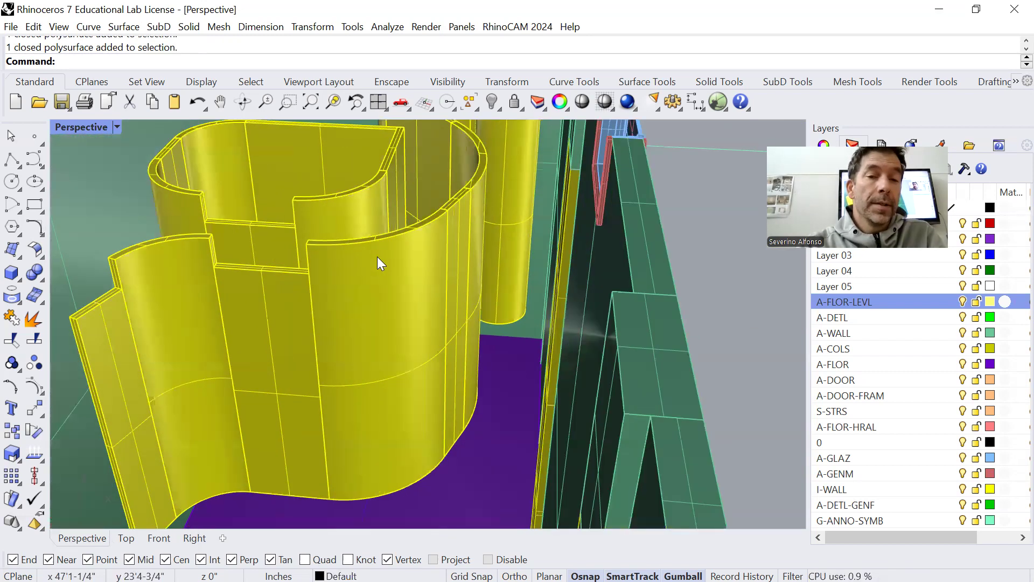
Move the front curved segment of the interior wall out of the building, past the stairs on the left.
{"action": "left_click", "coordinate": [375, 254]}
{"action": "scroll", "coordinate": [402, 307], "scroll_direction": "down", "scroll_amount": 6}
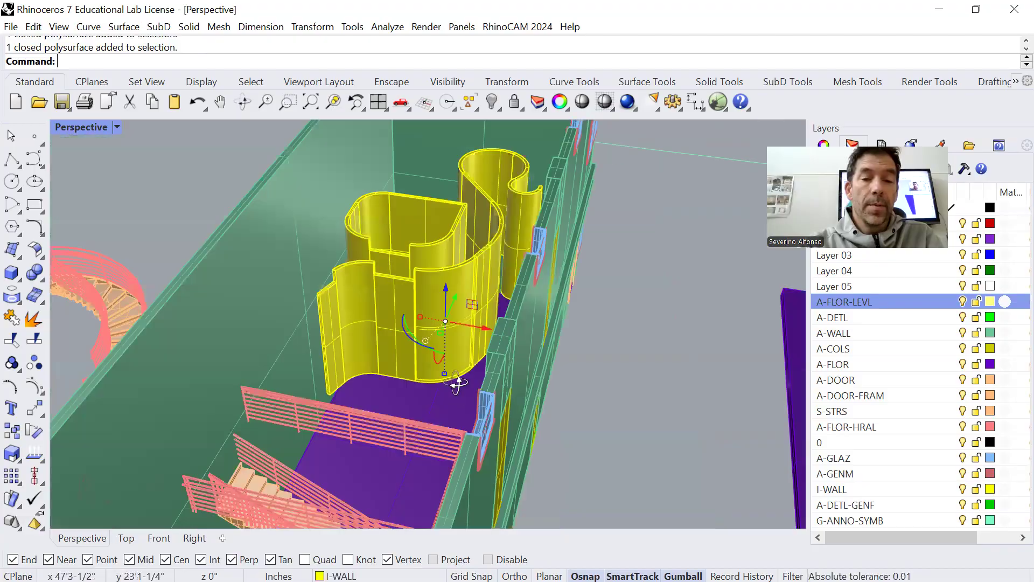
{"action": "scroll", "coordinate": [455, 365], "scroll_direction": "down", "scroll_amount": 2}
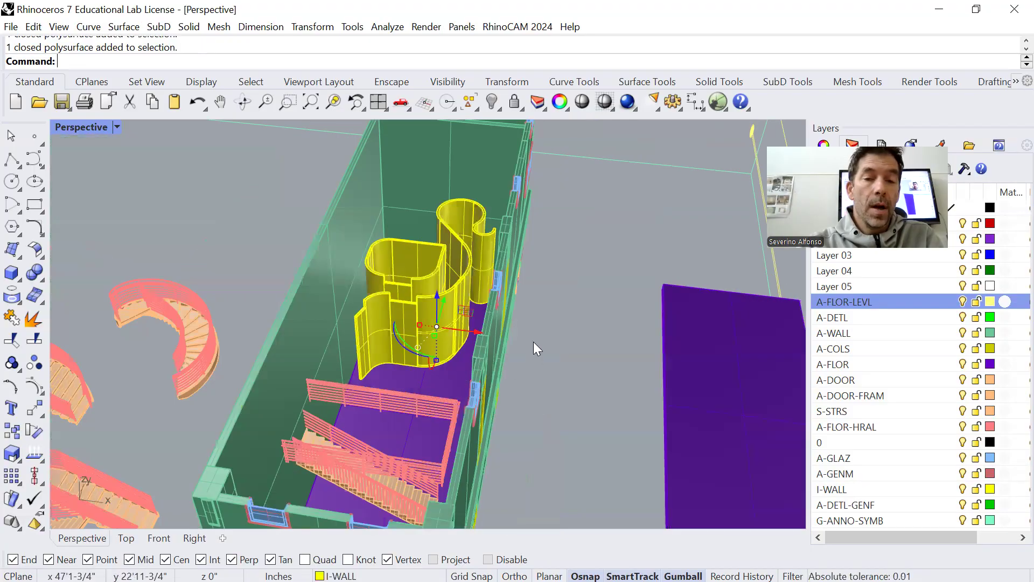
{"action": "left_click_drag", "start_coordinate": [527, 338], "coordinate": [112, 260]}
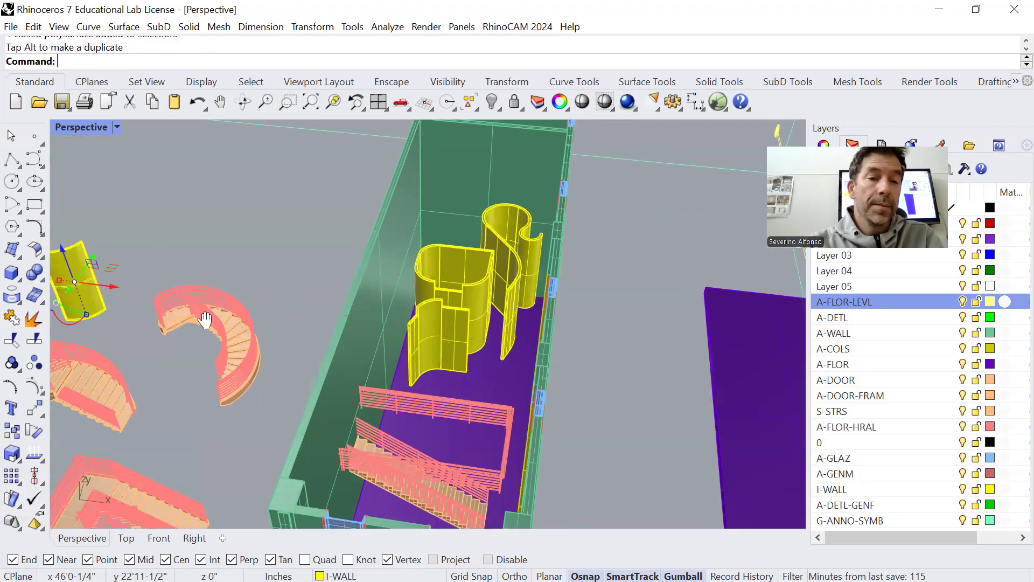
Explode the curved wall segment moved out of the building into separate surfaces.
{"action": "right_click_drag", "start_coordinate": [205, 320], "coordinate": [320, 318], "text": "shift"}
{"action": "type", "text": "z"}
{"action": "key", "text": "Return"}
{"action": "type", "text": "s"}
{"action": "key", "text": "Return"}
{"action": "left_click_drag", "start_coordinate": [479, 335], "coordinate": [400, 195]}
{"action": "scroll", "coordinate": [362, 144], "scroll_direction": "up", "scroll_amount": 5}
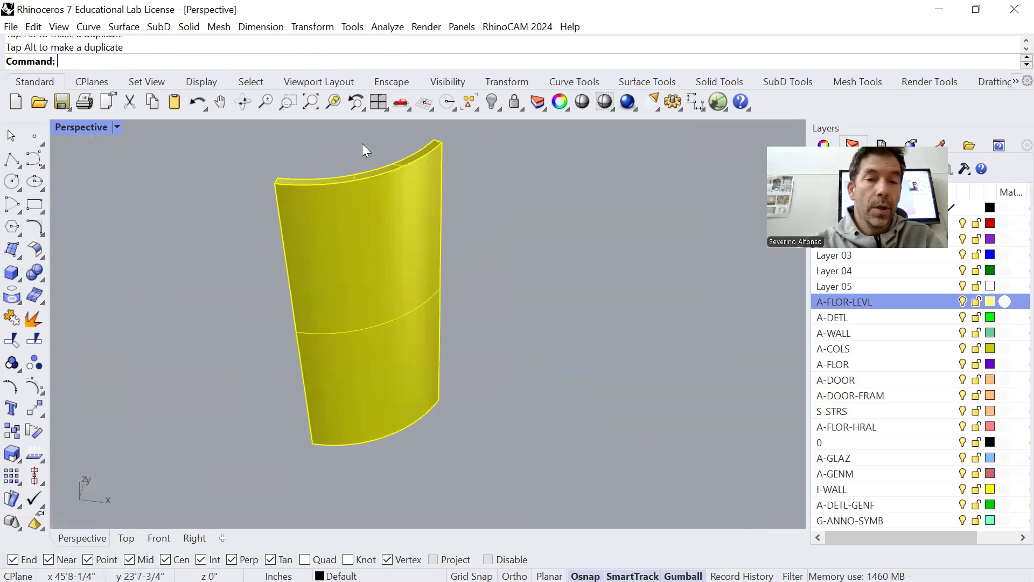
{"action": "left_click", "coordinate": [351, 185]}
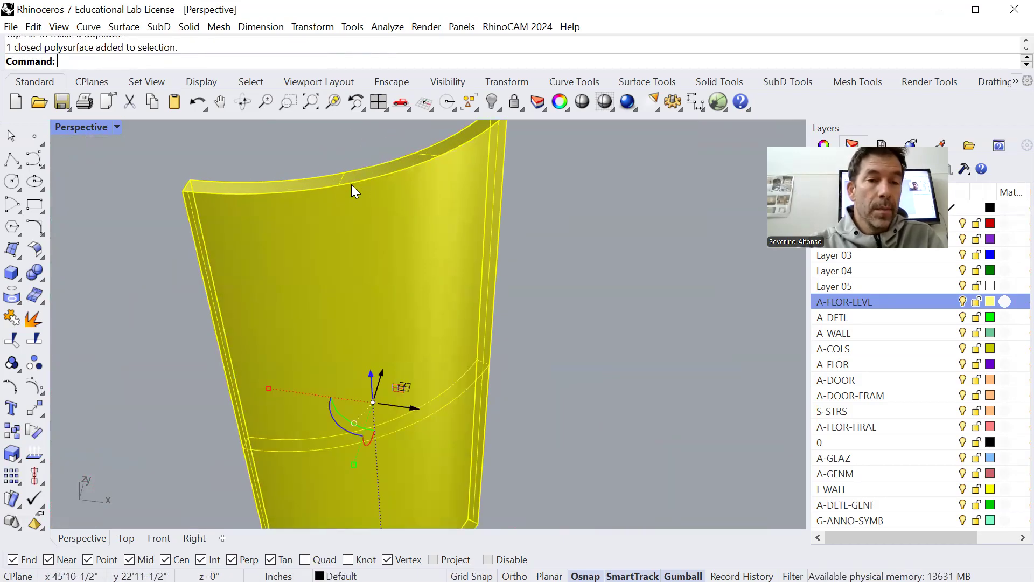
{"action": "type", "text": "Explode"}
{"action": "key", "text": "Return"}
{"action": "key", "text": "Escape"}
Duplicate the border of the segment's large curved face and move the copied outline beside the wall piece.
{"action": "left_click", "coordinate": [352, 217]}
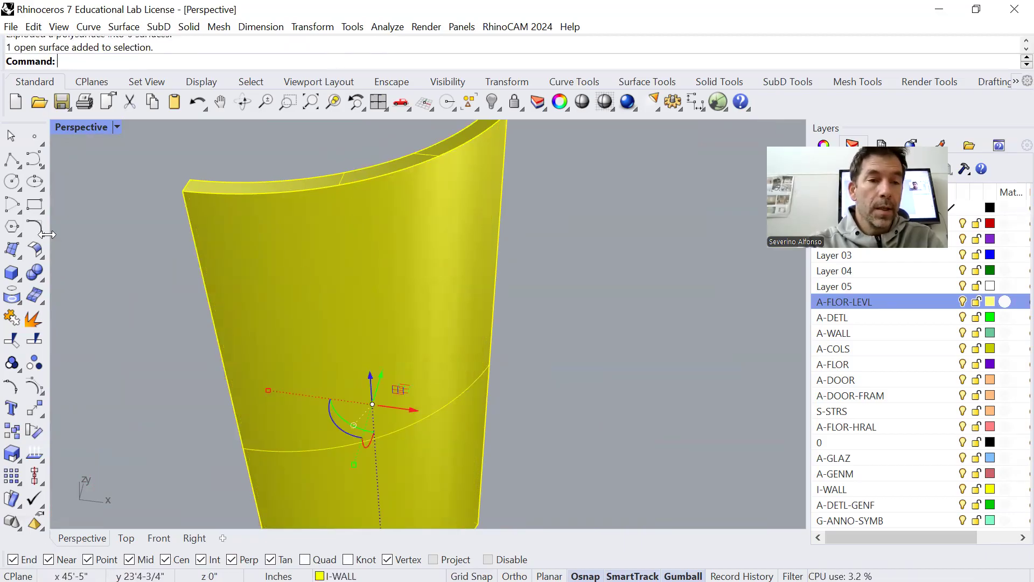
{"action": "left_click", "coordinate": [11, 295]}
{"action": "left_click_drag", "start_coordinate": [102, 280], "coordinate": [123, 151]}
{"action": "left_click", "coordinate": [131, 172]}
{"action": "scroll", "coordinate": [437, 381], "scroll_direction": "down", "scroll_amount": 4}
{"action": "left_click_drag", "start_coordinate": [438, 382], "coordinate": [212, 388]}
{"action": "left_click", "coordinate": [255, 313]}
{"action": "scroll", "coordinate": [359, 356], "scroll_direction": "up", "scroll_amount": 2}
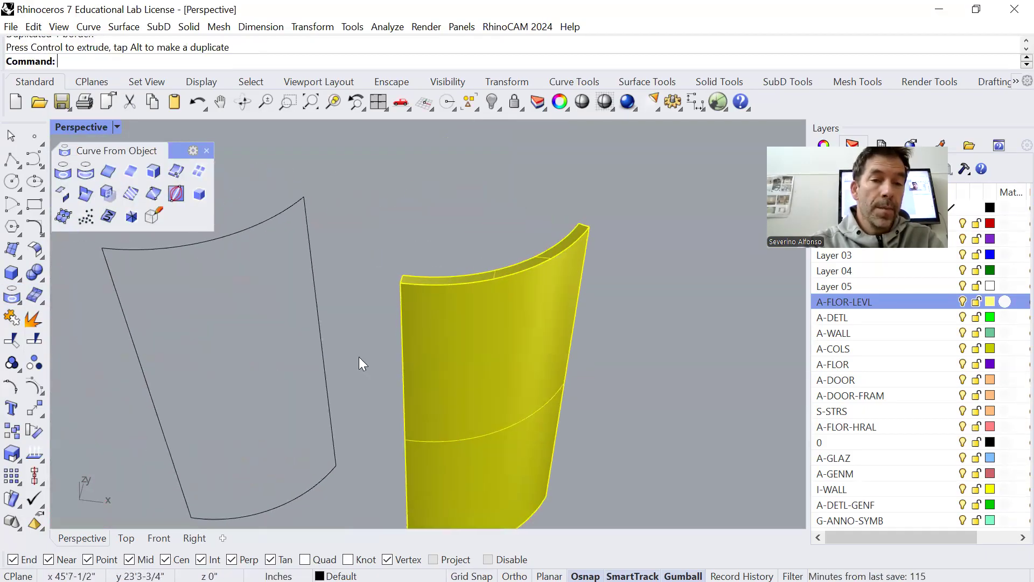
Explode the copied border outline into separate curve segments.
{"action": "left_click", "coordinate": [265, 220]}
{"action": "type", "text": "Explod"}
{"action": "key", "text": "Return"}
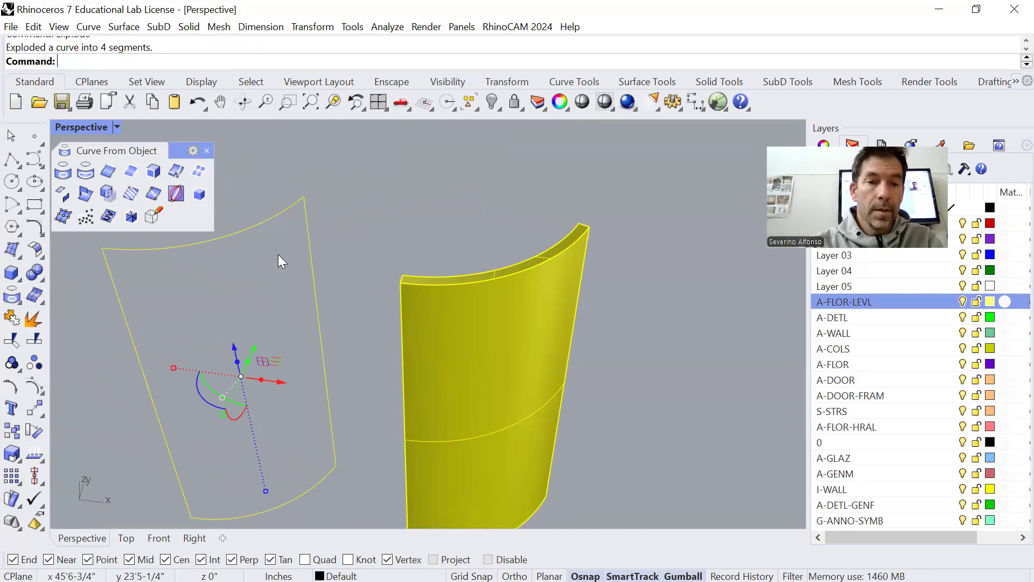
Inspect the object details of the upper arc of the copied outline.
{"action": "left_click", "coordinate": [264, 220]}
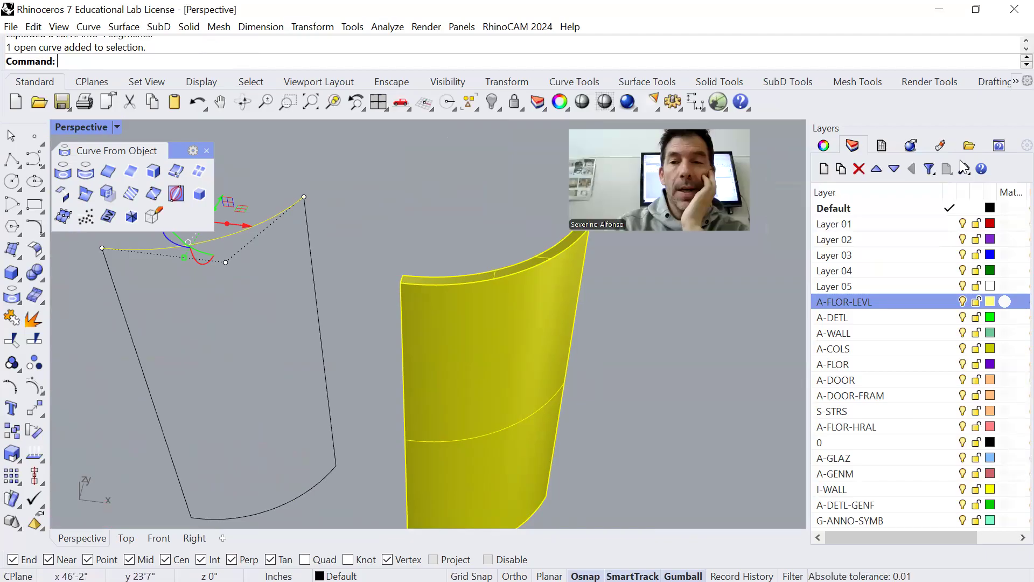
{"action": "key", "text": "F3"}
{"action": "left_click", "coordinate": [865, 535]}
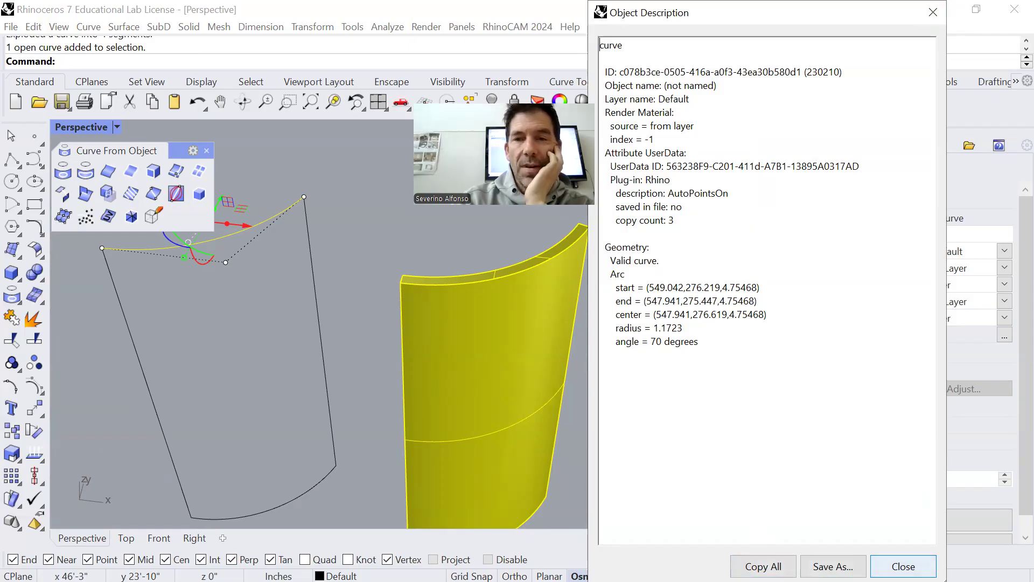
{"action": "left_click", "coordinate": [903, 567]}
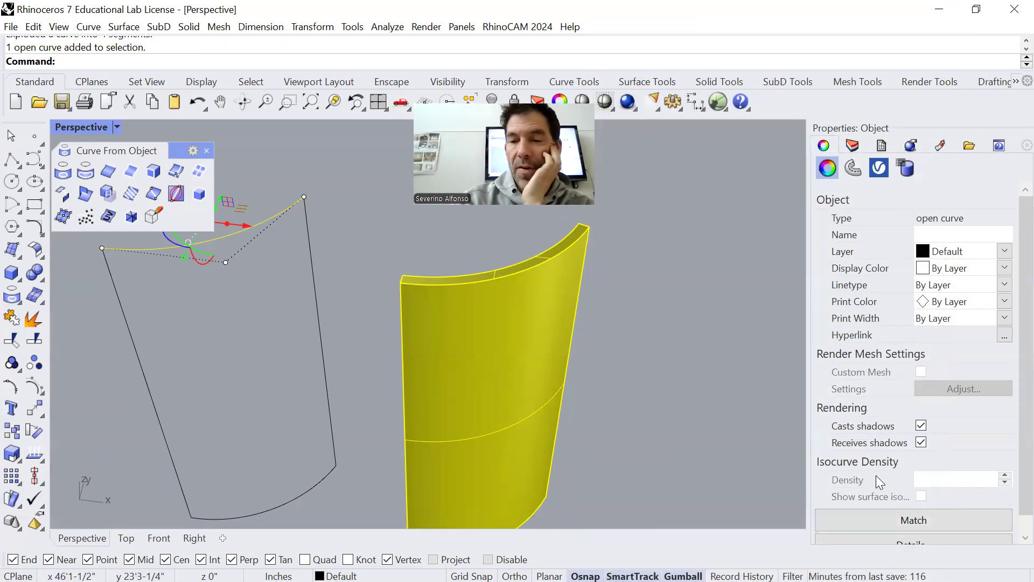
{"action": "scroll", "coordinate": [1009, 390], "scroll_direction": "down", "scroll_amount": 1}
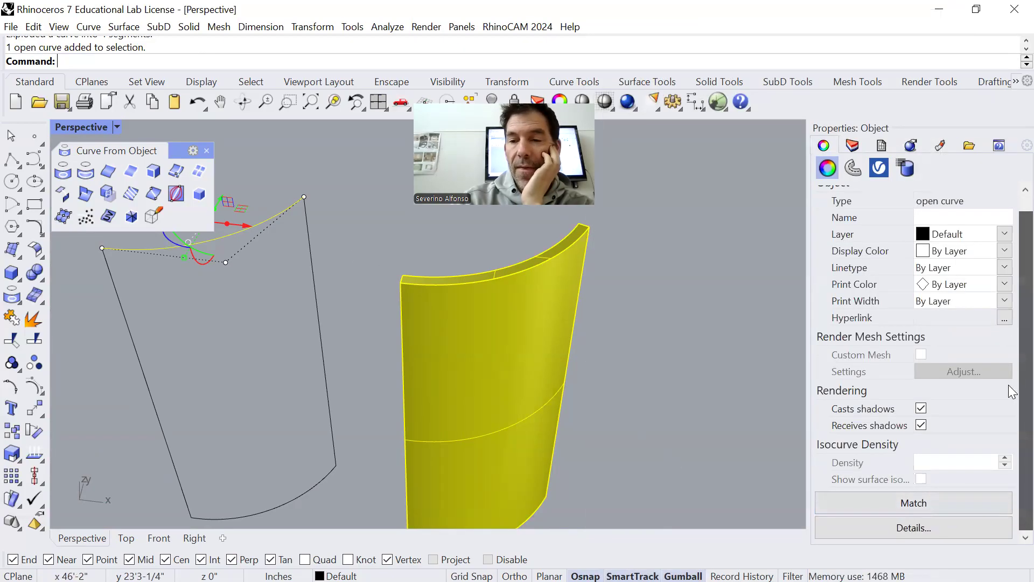
{"action": "left_click", "coordinate": [276, 319]}
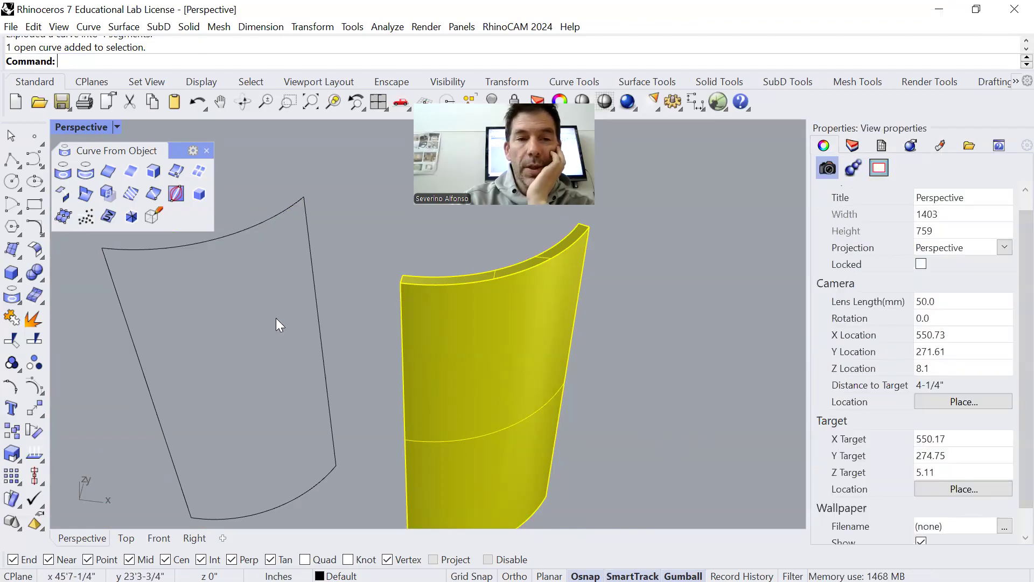
{"action": "left_click", "coordinate": [252, 231]}
{"action": "type", "text": "Dim"}
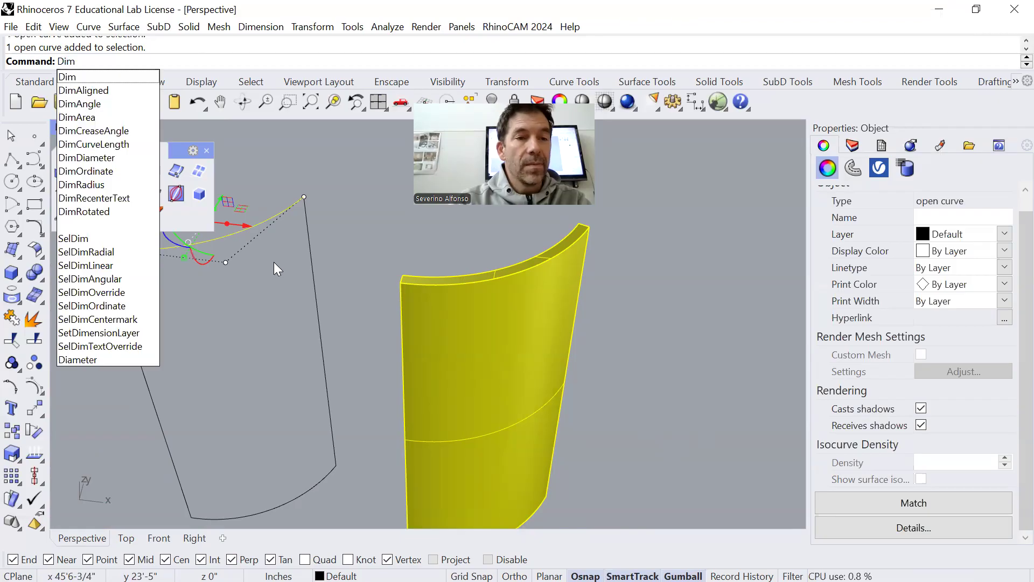
{"action": "left_click", "coordinate": [98, 144]}
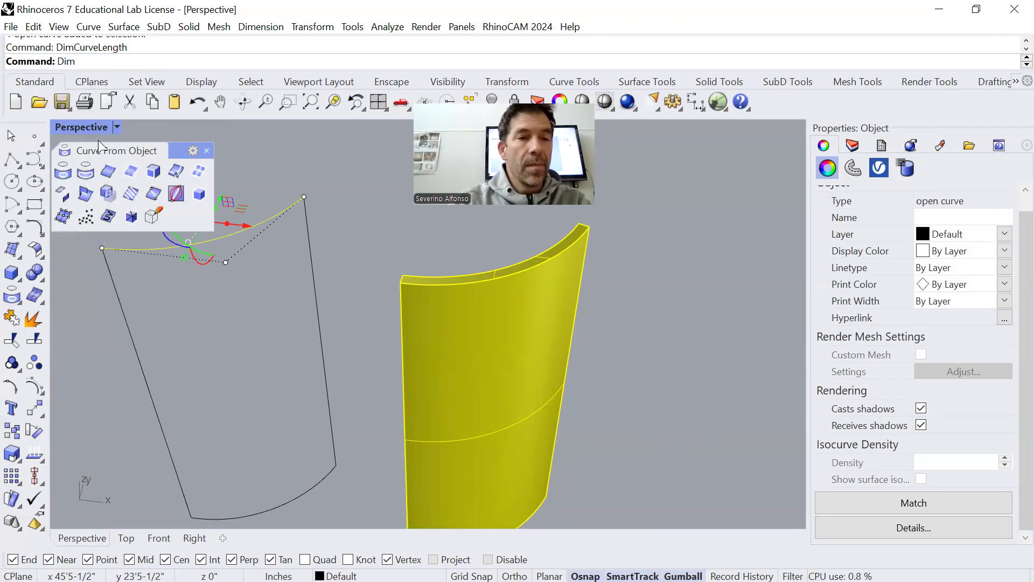
{"action": "left_click", "coordinate": [252, 229]}
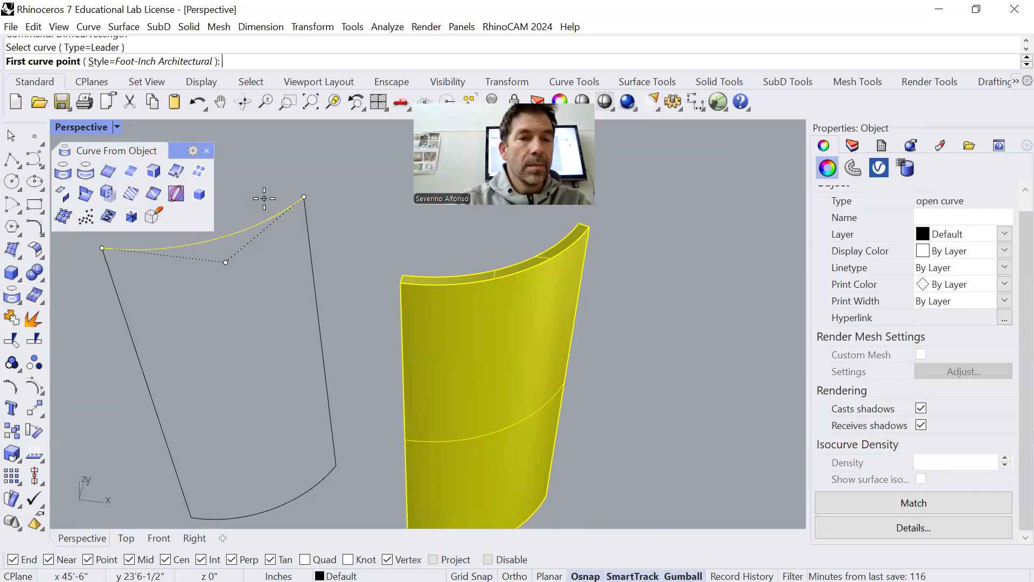
{"action": "key", "text": "Escape"}
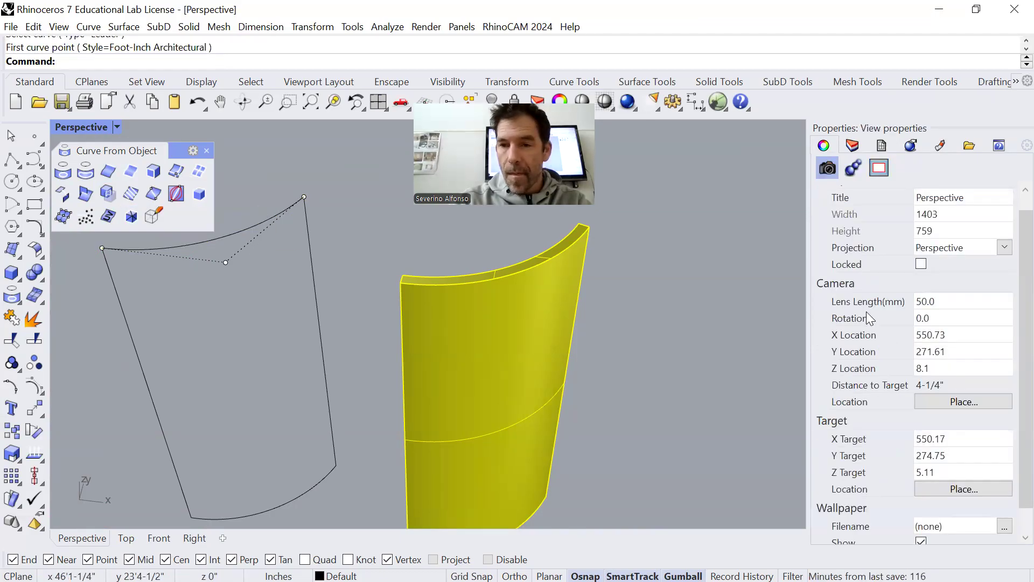
{"action": "scroll", "coordinate": [1008, 259], "scroll_direction": "down", "scroll_amount": 2}
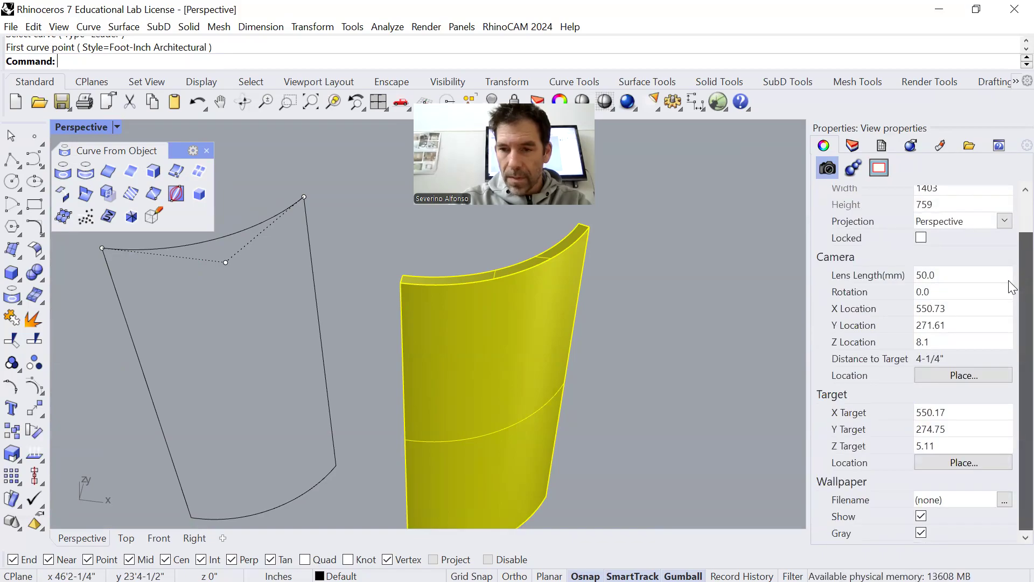
{"action": "scroll", "coordinate": [1012, 272], "scroll_direction": "up", "scroll_amount": 1}
{"action": "scroll", "coordinate": [1012, 263], "scroll_direction": "up", "scroll_amount": 1}
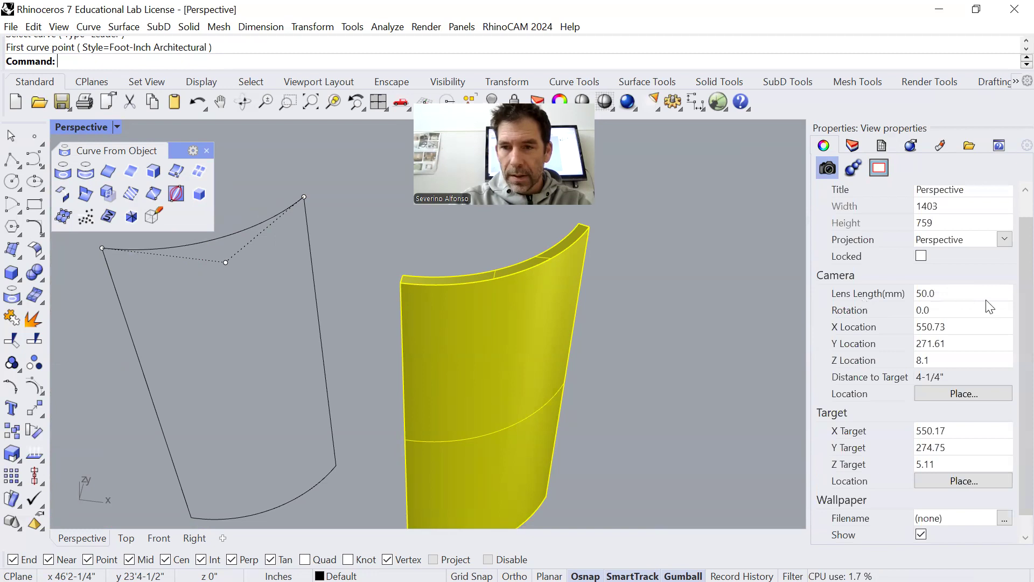
{"action": "scroll", "coordinate": [1012, 255], "scroll_direction": "up", "scroll_amount": 1}
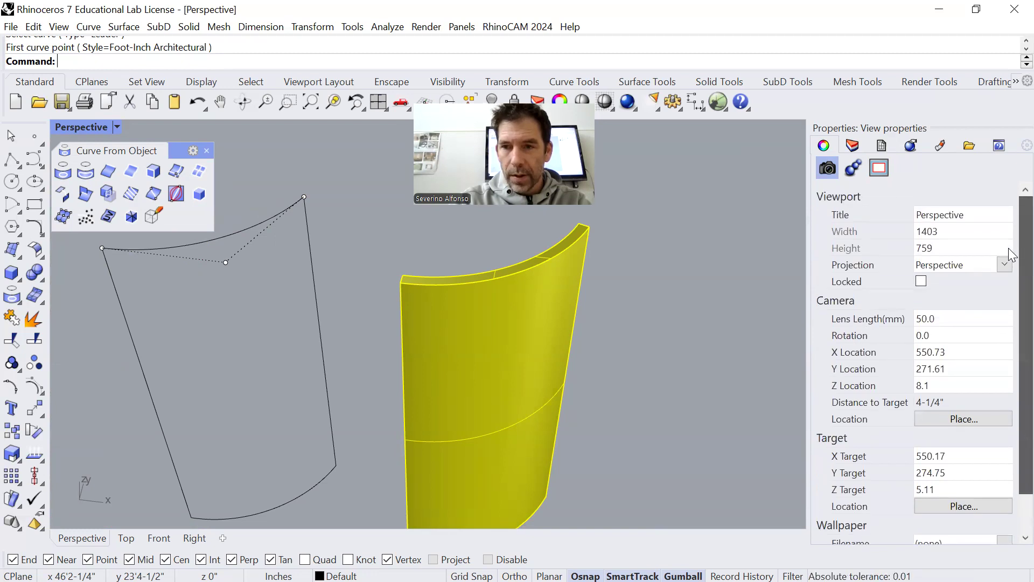
{"action": "key", "text": "Escape"}
{"action": "left_click", "coordinate": [192, 247]}
{"action": "right_click_drag", "start_coordinate": [193, 317], "coordinate": [339, 323]}
{"action": "left_click", "coordinate": [337, 330]}
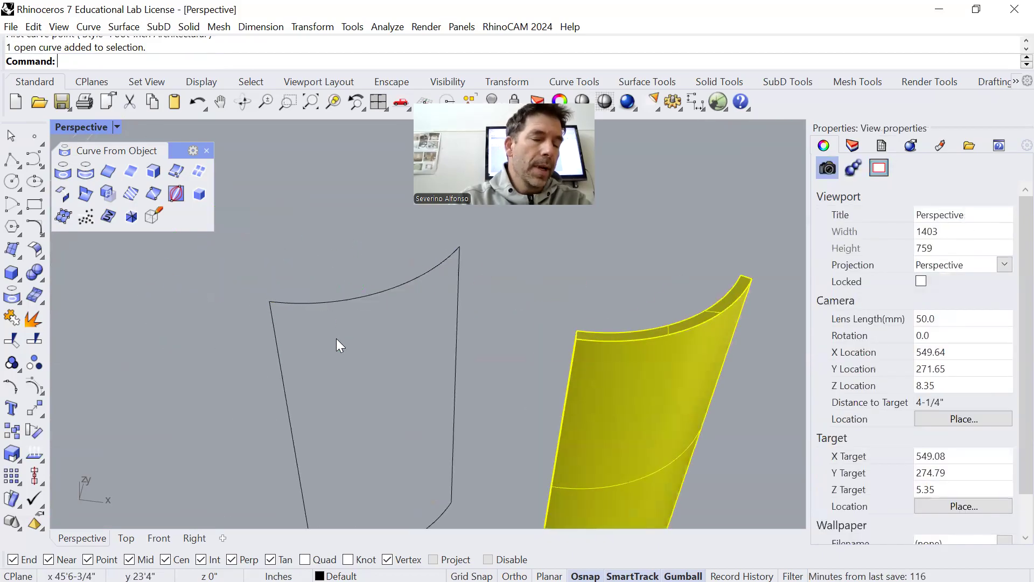
{"action": "left_click", "coordinate": [351, 301]}
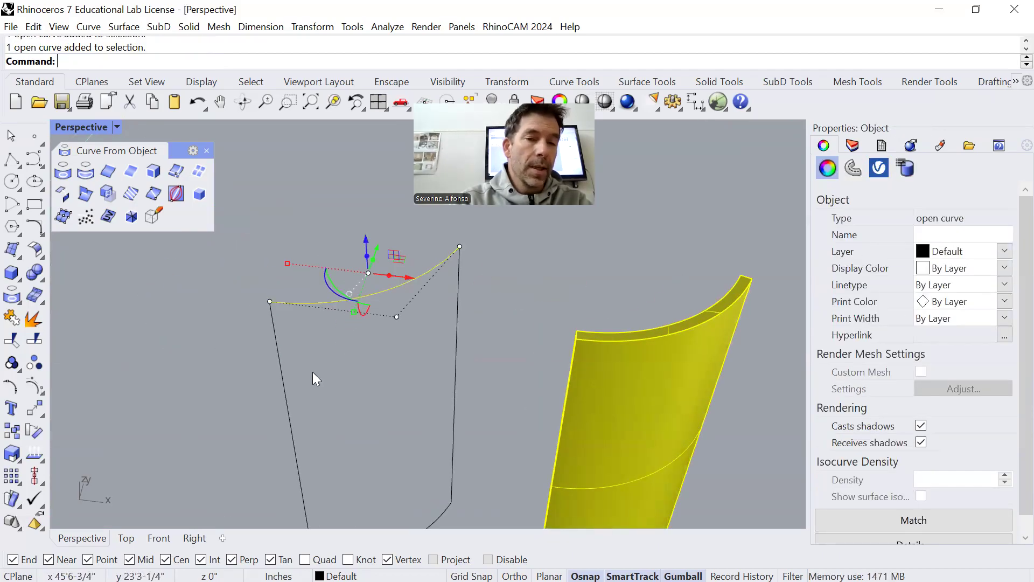
Draw a flat upright rectangle beside the copied curved wall outline in the Perspective view.
{"action": "scroll", "coordinate": [318, 379], "scroll_direction": "down", "scroll_amount": 5}
{"action": "key", "text": "Escape"}
{"action": "type", "text": "Re"}
{"action": "key", "text": "Return"}
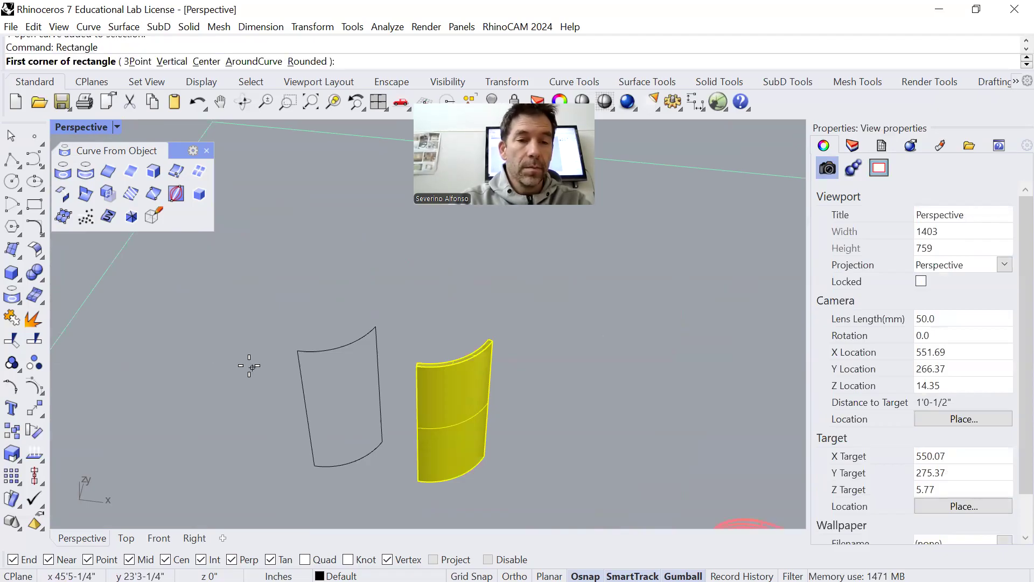
{"action": "left_click", "coordinate": [216, 300]}
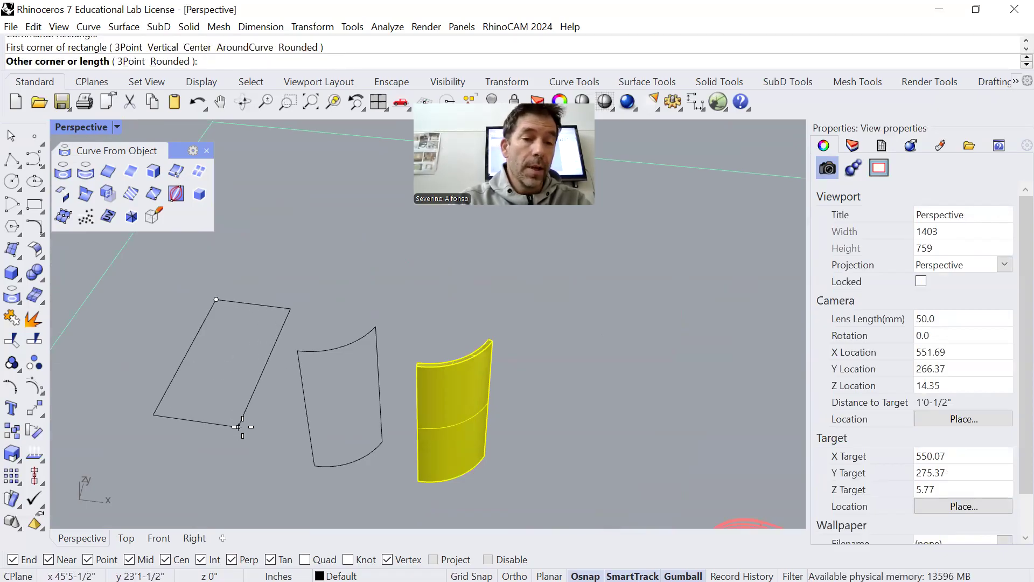
{"action": "left_click", "coordinate": [229, 423]}
Move the rectangle onto the laser cutting sheet in the Top view, just beyond the end of the notched floor outline.
{"action": "left_click", "coordinate": [227, 424]}
{"action": "scroll", "coordinate": [269, 429], "scroll_direction": "down", "scroll_amount": 6}
{"action": "scroll", "coordinate": [302, 423], "scroll_direction": "down", "scroll_amount": 5}
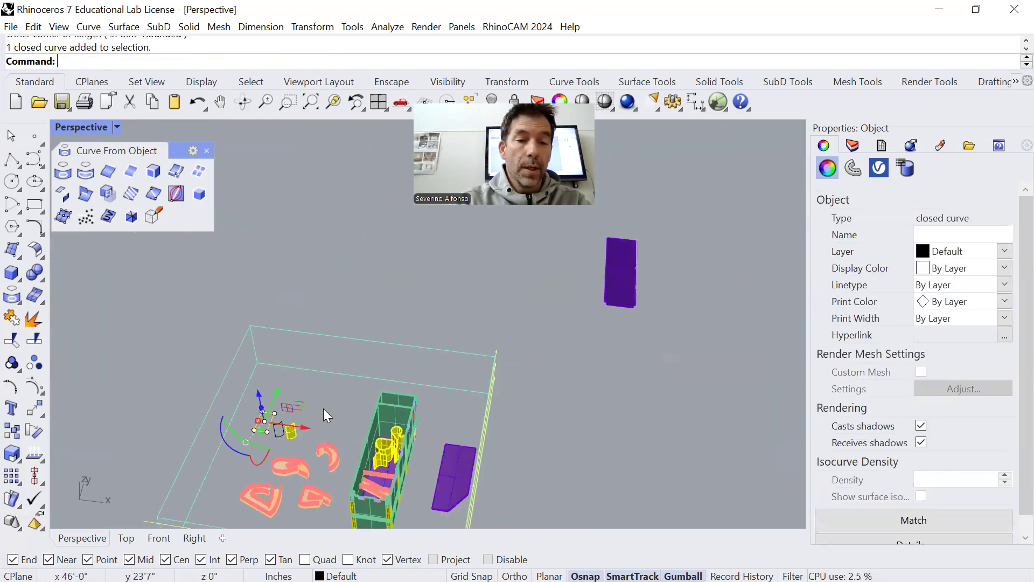
{"action": "right_click_drag", "start_coordinate": [765, 417], "coordinate": [581, 387]}
{"action": "key", "text": "ctrl+F1"}
{"action": "scroll", "coordinate": [485, 340], "scroll_direction": "down", "scroll_amount": 10}
{"action": "right_click_drag", "start_coordinate": [497, 328], "coordinate": [353, 290]}
{"action": "scroll", "coordinate": [443, 270], "scroll_direction": "up", "scroll_amount": 2}
{"action": "left_click_drag", "start_coordinate": [478, 236], "coordinate": [379, 348]}
{"action": "scroll", "coordinate": [501, 318], "scroll_direction": "up", "scroll_amount": 5}
{"action": "scroll", "coordinate": [376, 394], "scroll_direction": "up", "scroll_amount": 12}
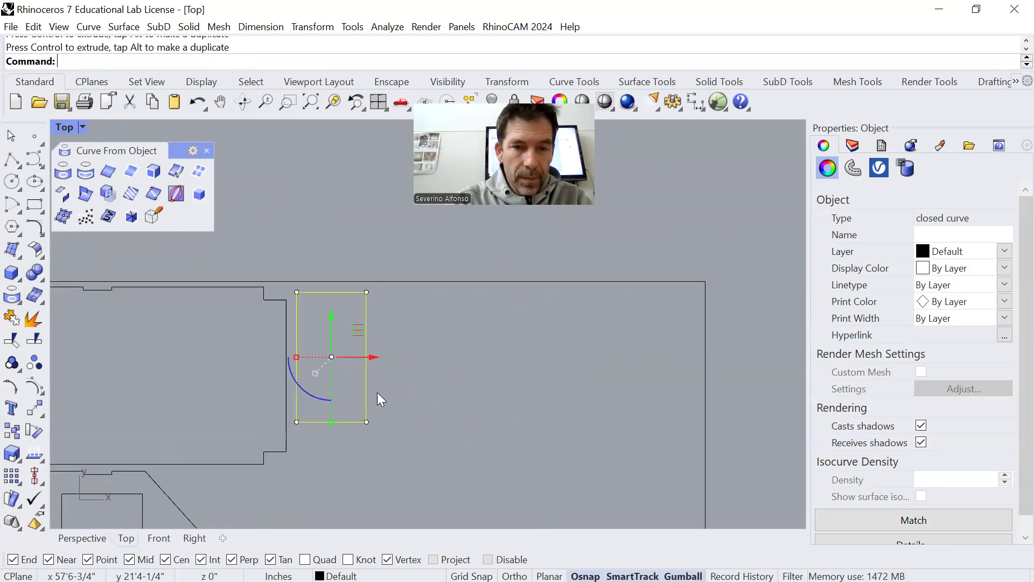
Hatch the small rectangle on the cutting sheet, choosing the Hatch1 pattern.
{"action": "left_click", "coordinate": [416, 341]}
{"action": "right_click_drag", "start_coordinate": [370, 343], "coordinate": [522, 384]}
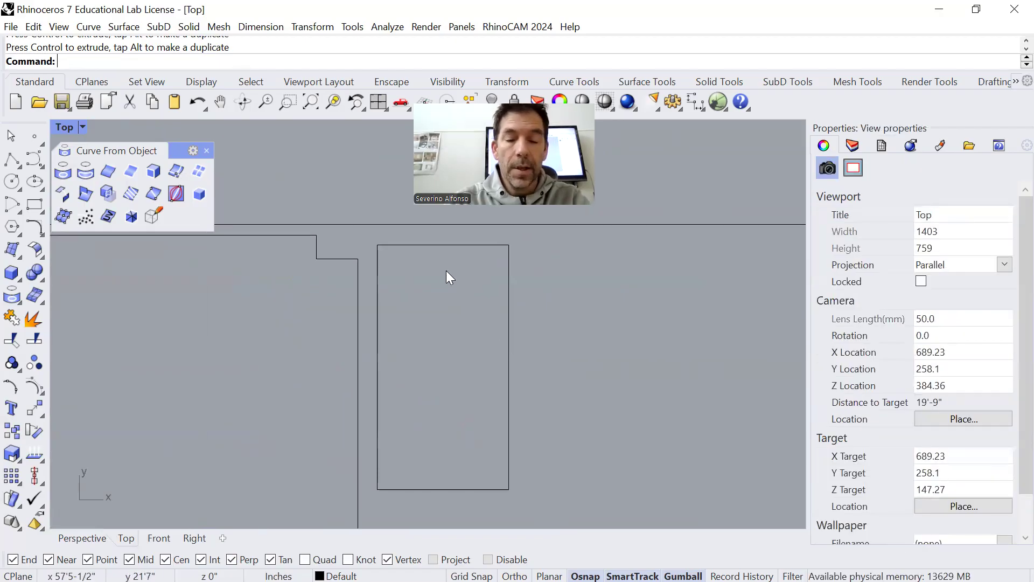
{"action": "type", "text": "Hatch"}
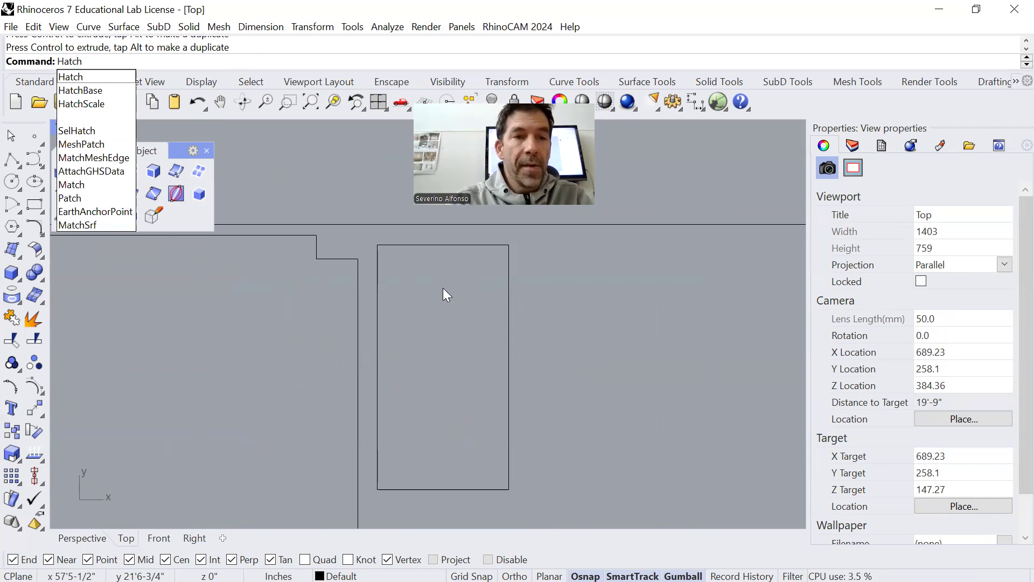
{"action": "left_click", "coordinate": [76, 77]}
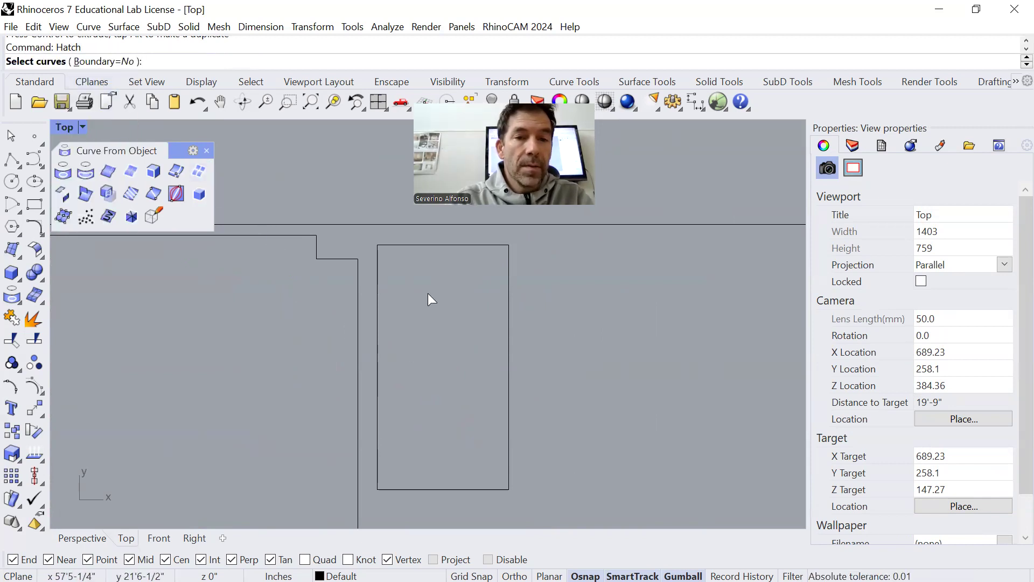
{"action": "left_click", "coordinate": [423, 246]}
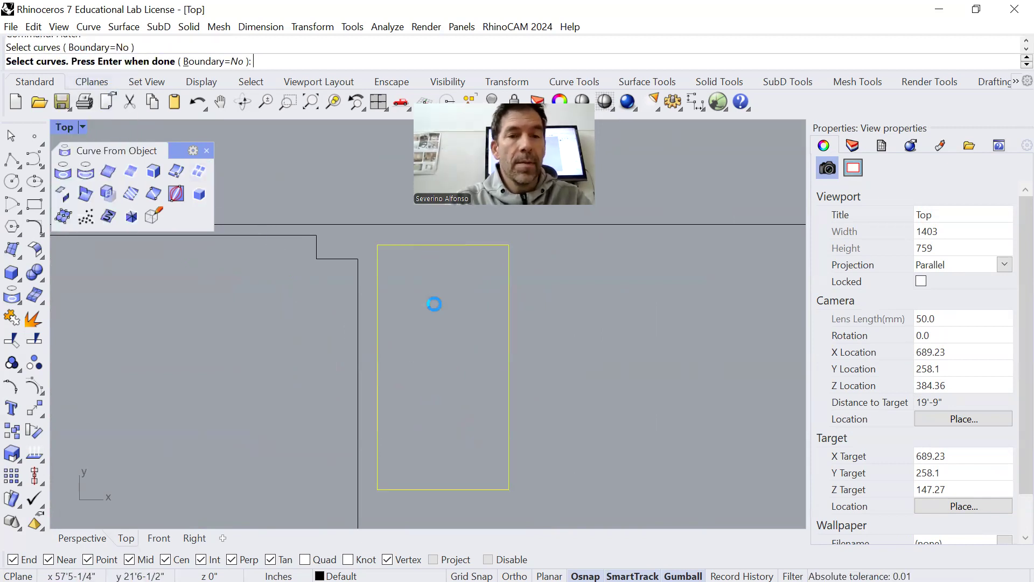
{"action": "key", "text": "Return"}
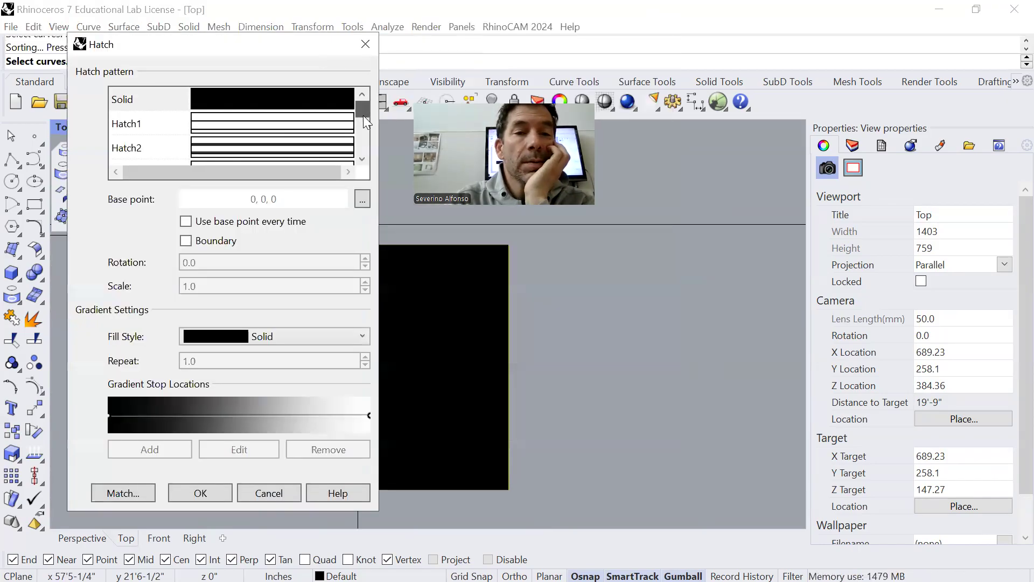
{"action": "left_click_drag", "start_coordinate": [363, 115], "coordinate": [364, 120]}
{"action": "left_click", "coordinate": [253, 108]}
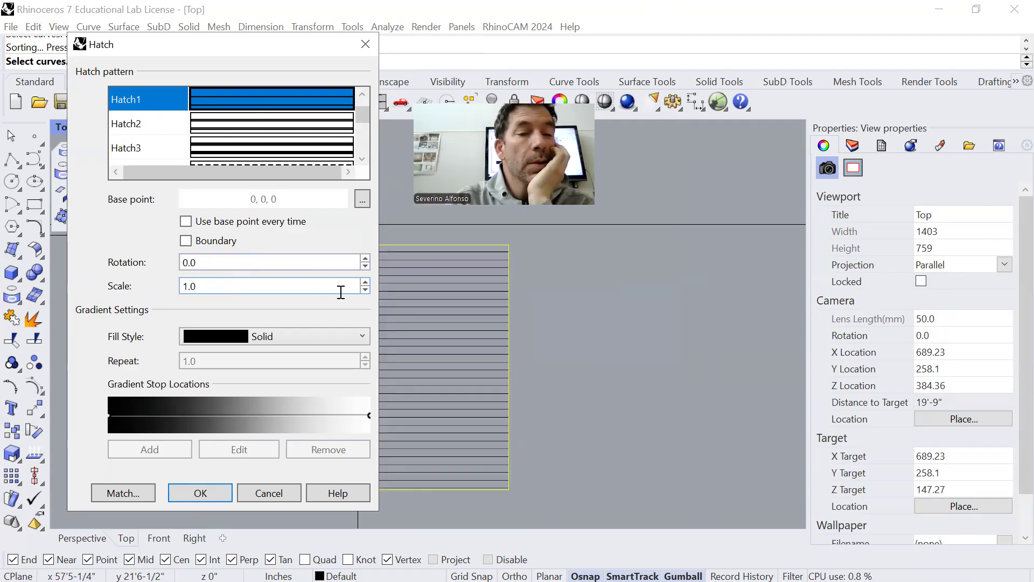
Set the hatch rotation to 90 and its scale to 2.0, and apply it to the rectangle.
{"action": "left_click", "coordinate": [366, 283]}
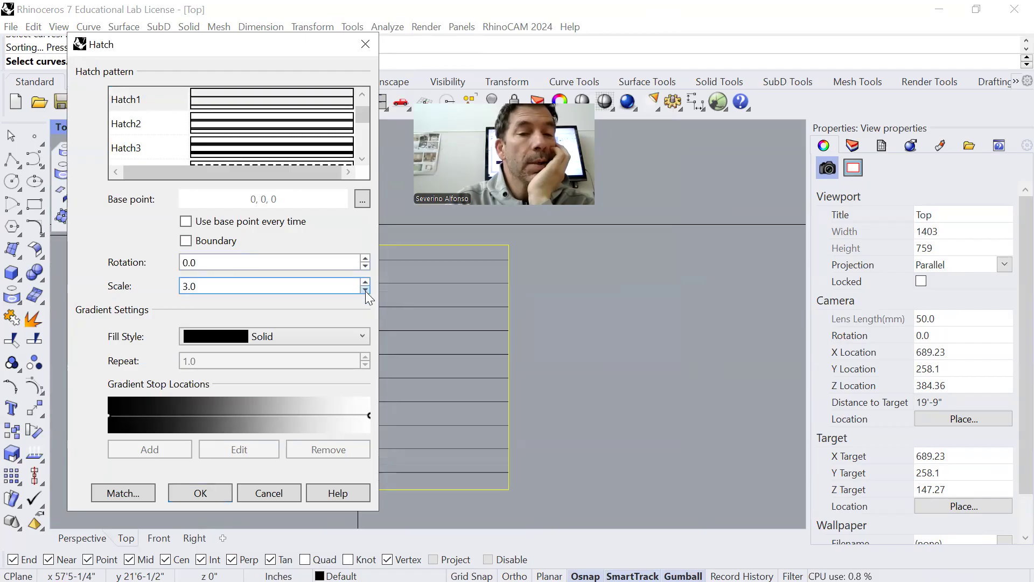
{"action": "left_click", "coordinate": [365, 291]}
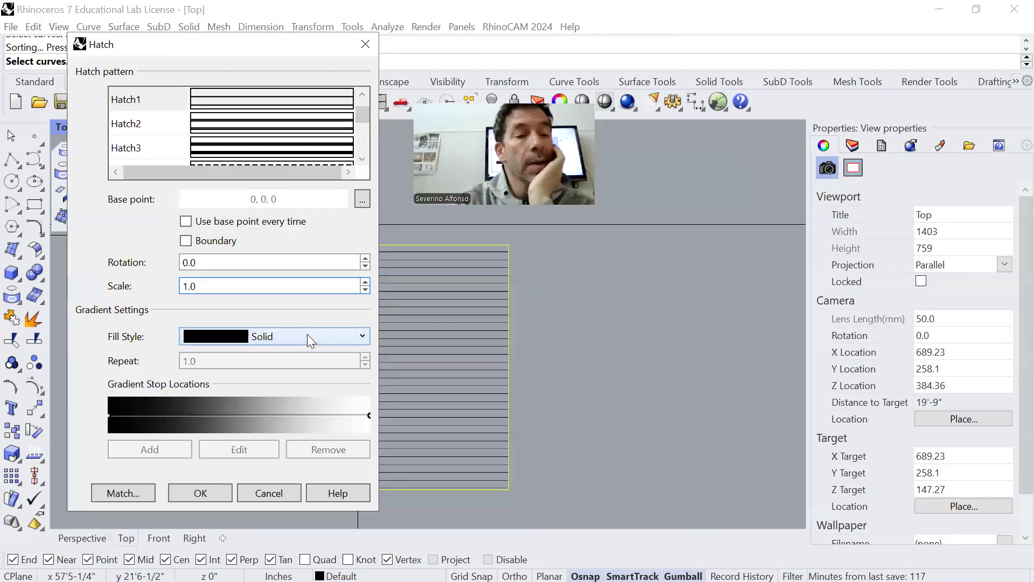
{"action": "left_click", "coordinate": [295, 266]}
{"action": "type", "text": "90"}
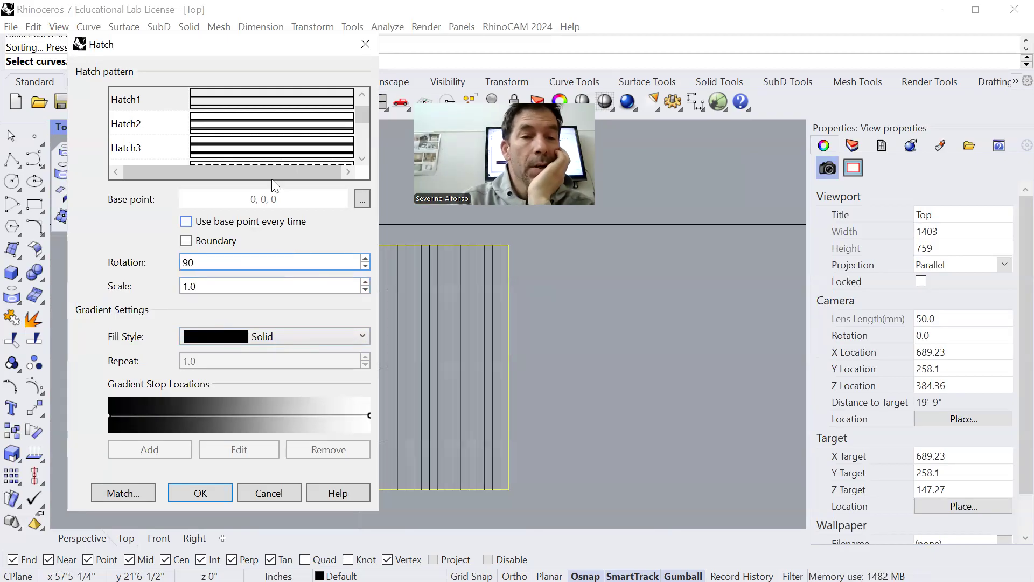
{"action": "left_click", "coordinate": [365, 283]}
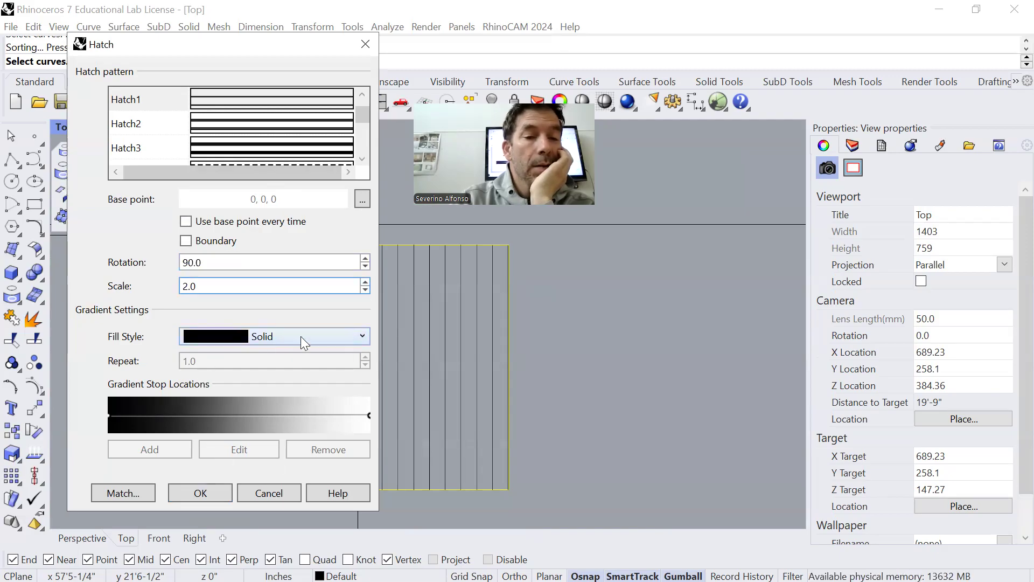
{"action": "left_click", "coordinate": [198, 492]}
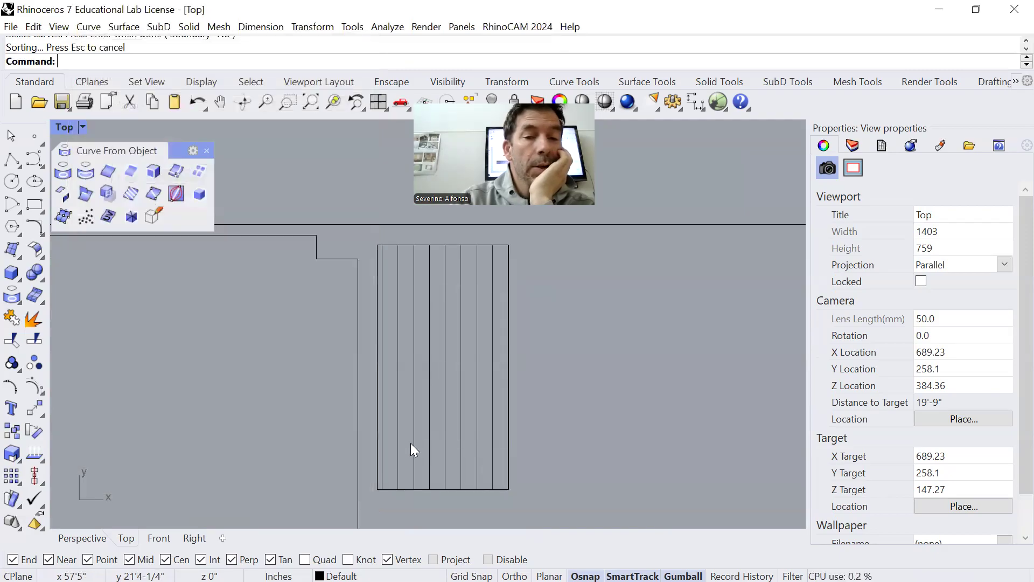
Explode the hatch inside the small rectangle into separate lines.
{"action": "left_click", "coordinate": [496, 328]}
{"action": "type", "text": "explo"}
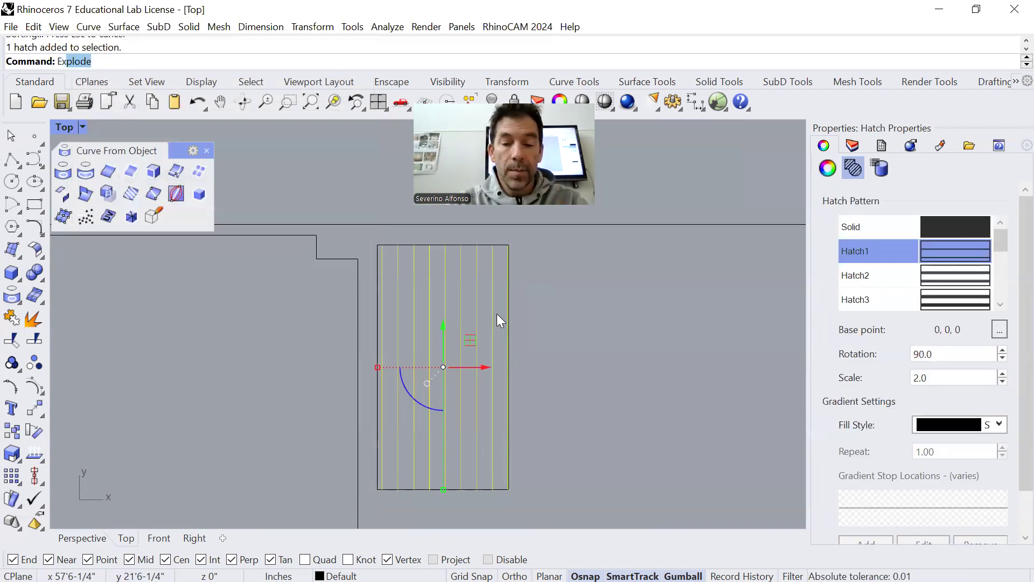
{"action": "key", "text": "Return"}
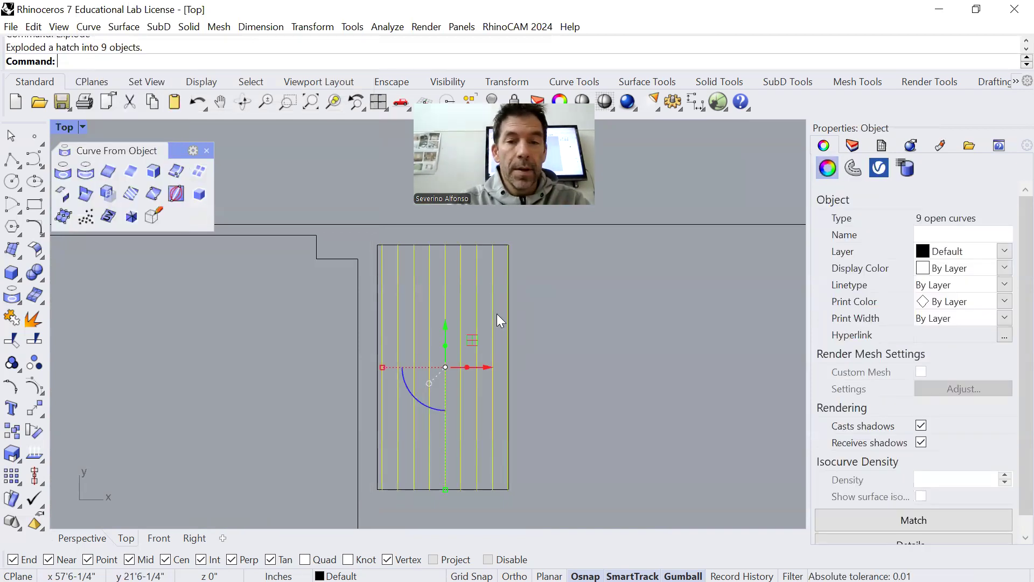
{"action": "key", "text": "Escape"}
{"action": "left_click", "coordinate": [490, 314]}
{"action": "left_click", "coordinate": [348, 249]}
{"action": "mouse_move", "coordinate": [379, 228]}
{"action": "left_mouse_down"}
{"action": "mouse_move", "coordinate": [446, 441]}
{"action": "mouse_move", "coordinate": [445, 422]}
{"action": "left_mouse_up"}
{"action": "key", "text": "ctrl+z"}
Create a layer named Score and move all nine exploded hatch lines onto it.
{"action": "mouse_move", "coordinate": [370, 203]}
{"action": "left_mouse_down"}
{"action": "mouse_move", "coordinate": [381, 294]}
{"action": "mouse_move", "coordinate": [487, 528]}
{"action": "mouse_move", "coordinate": [503, 514]}
{"action": "left_mouse_up"}
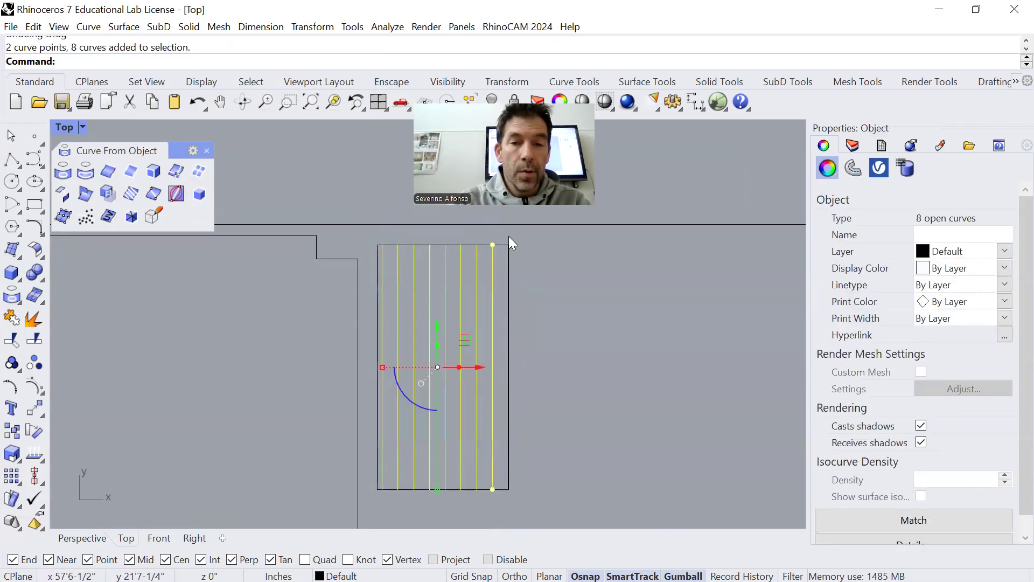
{"action": "mouse_move", "coordinate": [504, 259]}
{"action": "left_mouse_down"}
{"action": "mouse_move", "coordinate": [555, 528]}
{"action": "mouse_move", "coordinate": [593, 491]}
{"action": "left_mouse_up"}
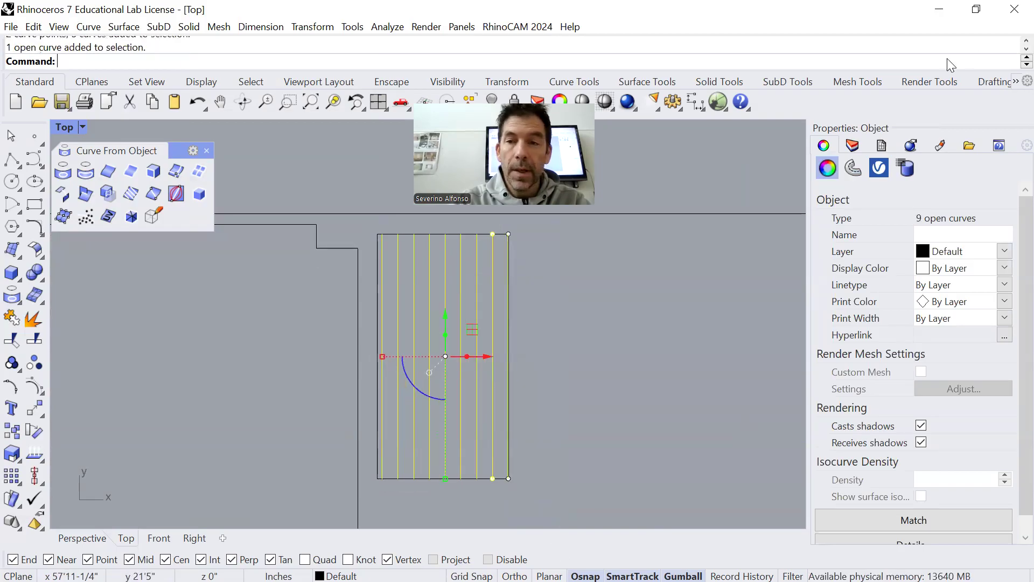
{"action": "left_click", "coordinate": [854, 147]}
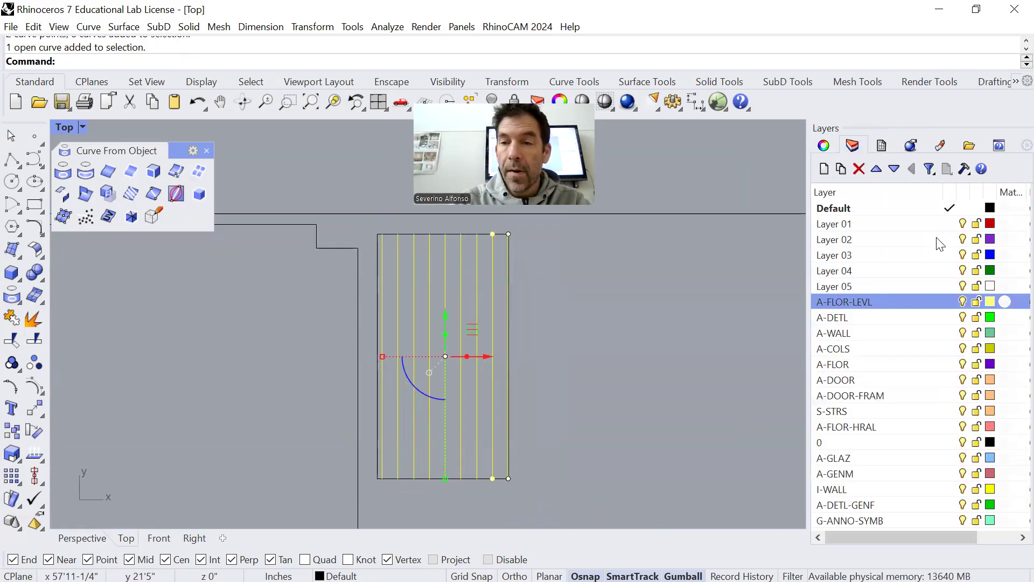
{"action": "left_click", "coordinate": [825, 169]}
{"action": "type", "text": "Score"}
{"action": "key", "text": "Return"}
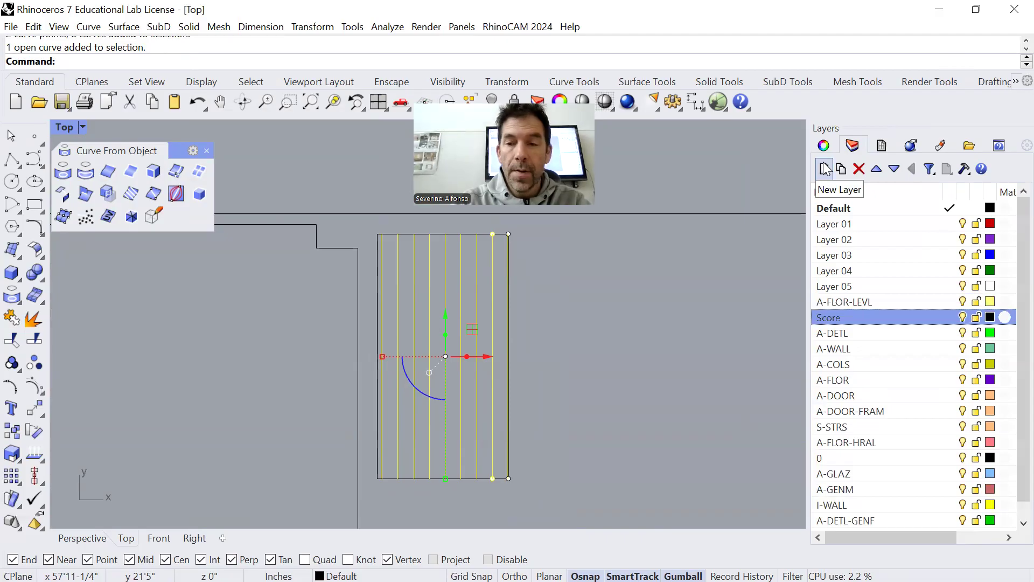
{"action": "right_click", "coordinate": [833, 318]}
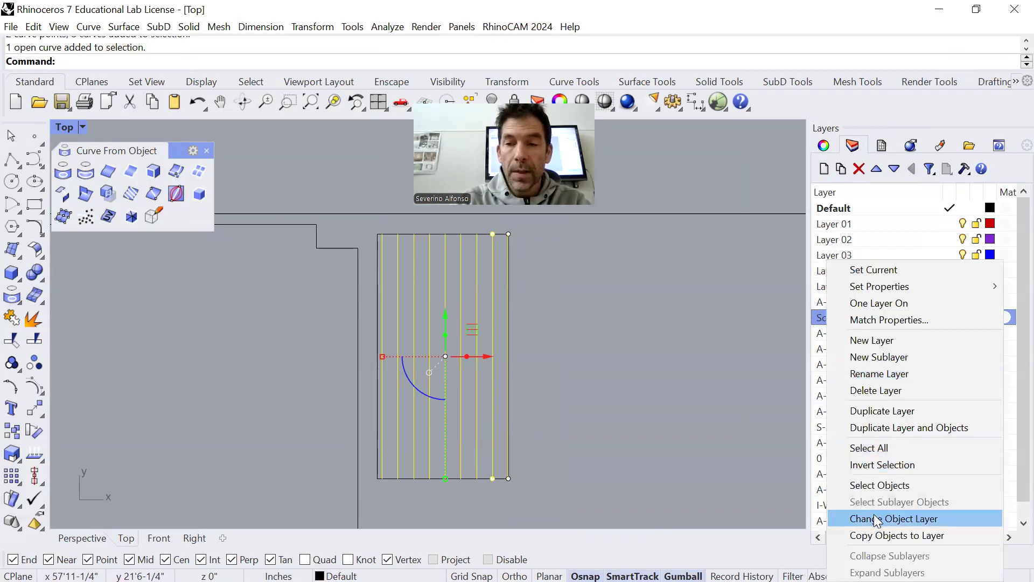
{"action": "left_click", "coordinate": [873, 517]}
Set the Score layer's color to a blue picked from the HSV color wheel.
{"action": "left_click", "coordinate": [991, 318]}
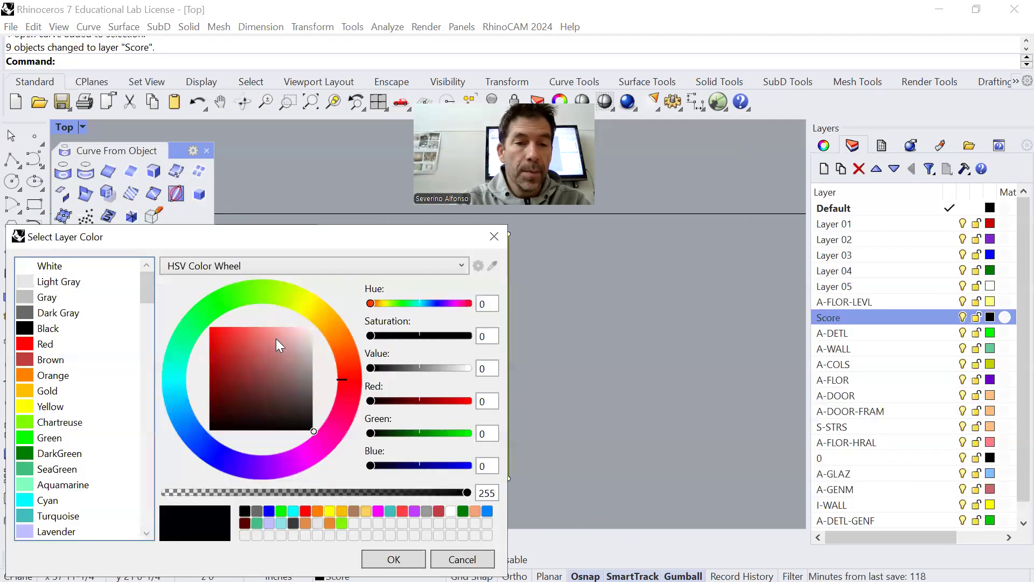
{"action": "left_click", "coordinate": [205, 446]}
{"action": "key", "text": "Return"}
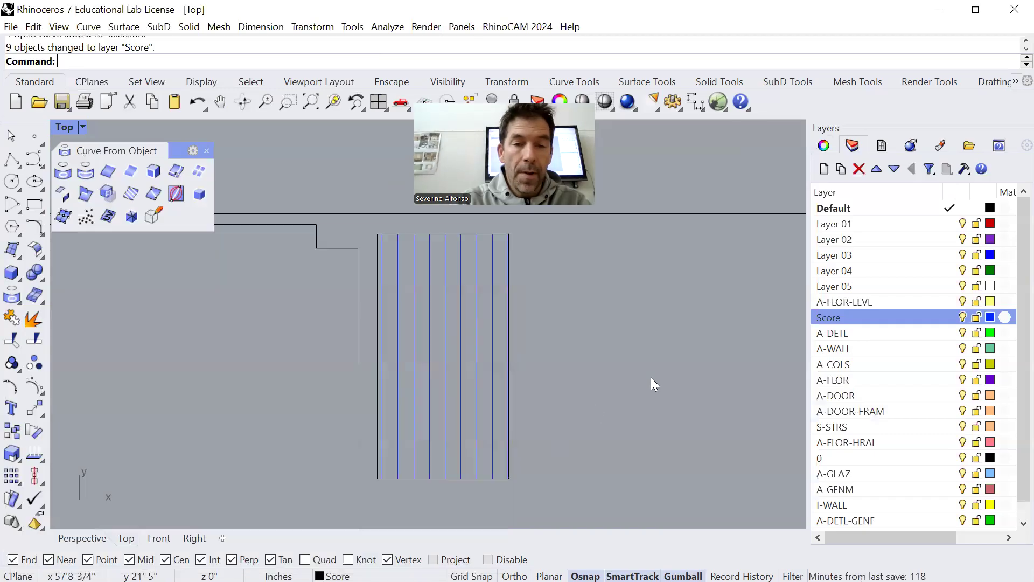
Switch to the browser and check the vector scoring line color in the laser cutting guide's file preparation section.
{"action": "key", "text": "alt+Tab"}
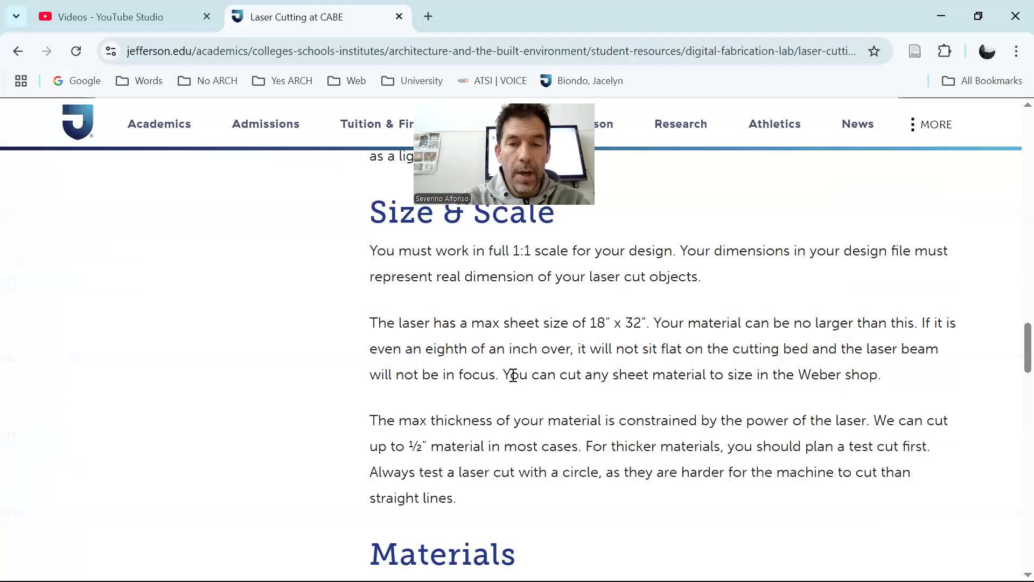
{"action": "scroll", "coordinate": [595, 403], "scroll_direction": "down", "scroll_amount": 1}
{"action": "scroll", "coordinate": [598, 402], "scroll_direction": "up", "scroll_amount": 7}
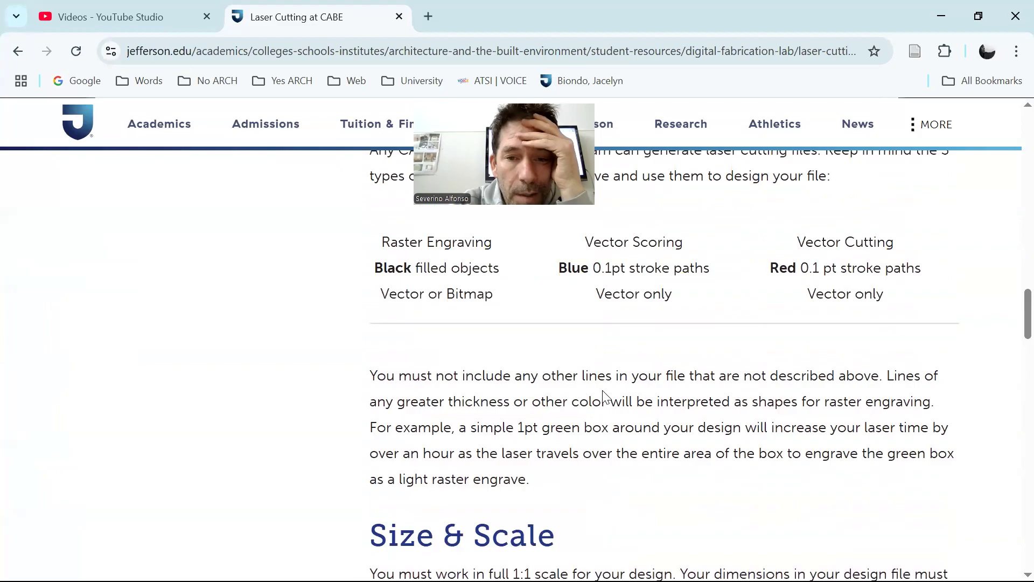
{"action": "scroll", "coordinate": [619, 378], "scroll_direction": "up", "scroll_amount": 2}
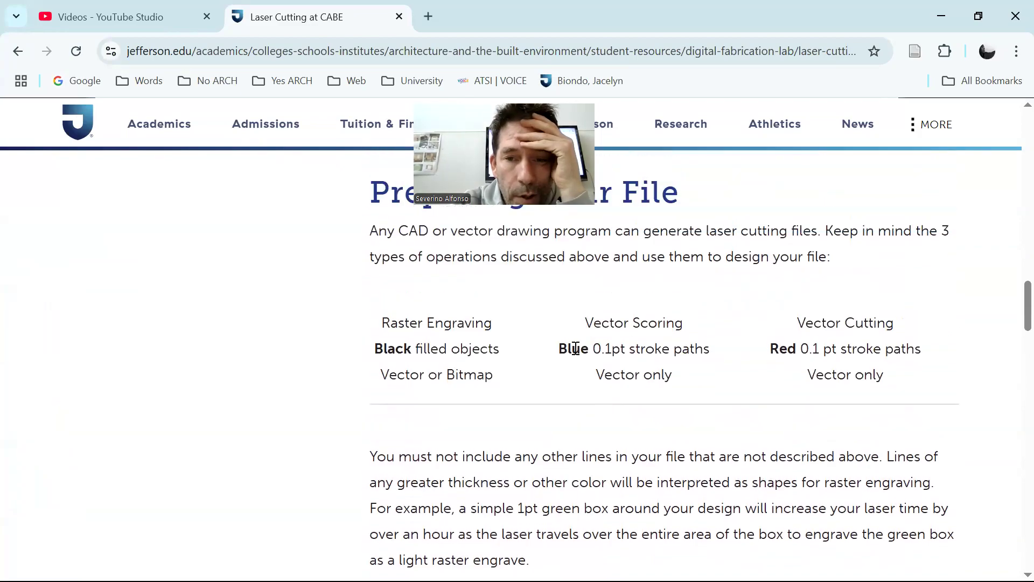
{"action": "left_click_drag", "start_coordinate": [560, 349], "coordinate": [591, 350]}
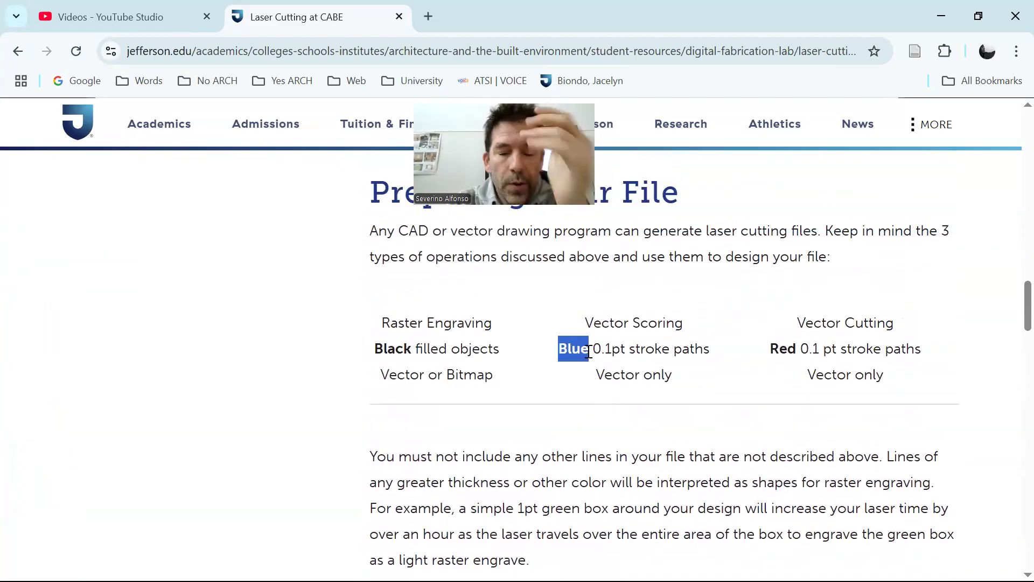
Switch back to Rhino and set the Score layer's color to the predefined Blue.
{"action": "key", "text": "alt+Tab"}
{"action": "left_click_drag", "start_coordinate": [572, 434], "coordinate": [571, 451]}
{"action": "left_click_drag", "start_coordinate": [567, 246], "coordinate": [613, 451], "text": "shift"}
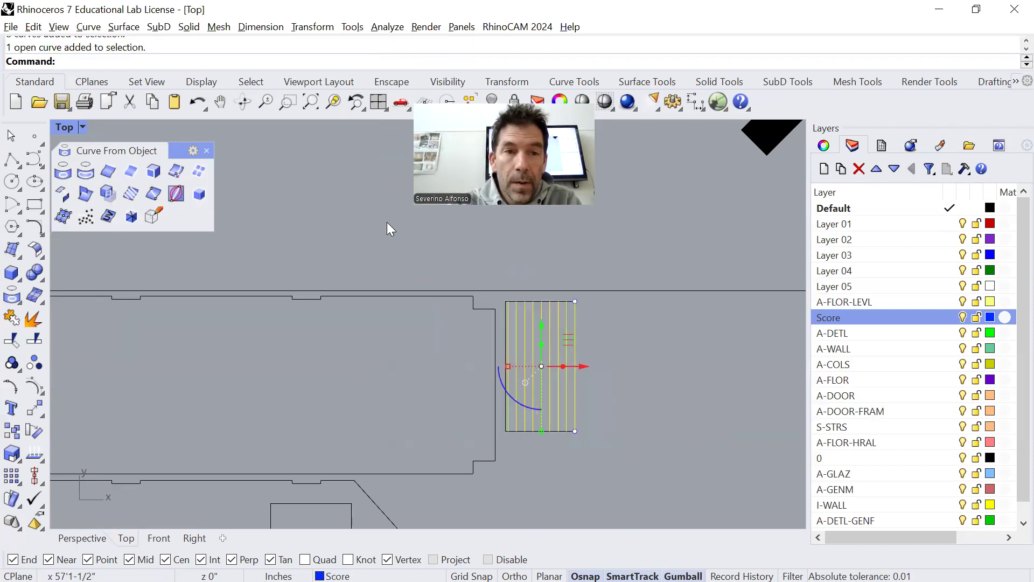
{"action": "left_click", "coordinate": [990, 318]}
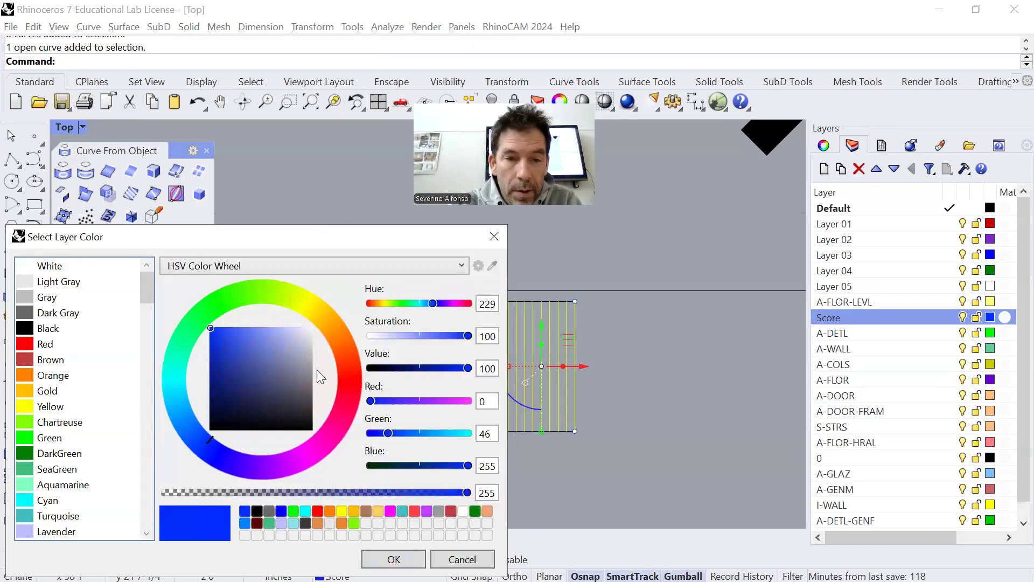
{"action": "scroll", "coordinate": [56, 473], "scroll_direction": "down", "scroll_amount": 2}
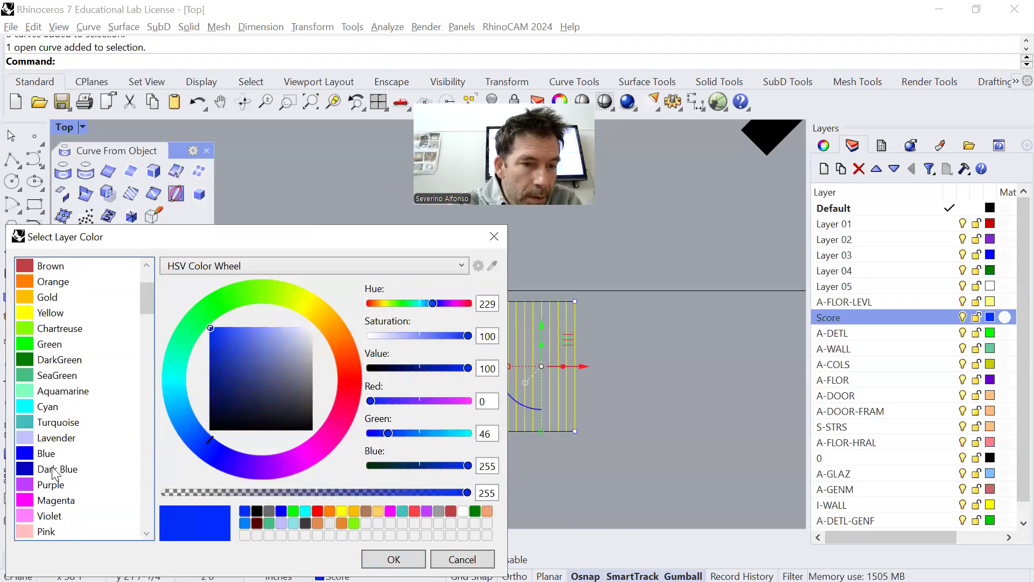
{"action": "left_click", "coordinate": [42, 455]}
{"action": "key", "text": "Return"}
{"action": "left_click", "coordinate": [666, 439]}
Reread the guide's Vector Scoring column in the browser, including color and stroke requirements, and return to Rhino's cutting sheet.
{"action": "key", "text": "alt+Tab"}
{"action": "left_click", "coordinate": [599, 349]}
{"action": "mouse_move", "coordinate": [599, 349]}
{"action": "left_mouse_down"}
{"action": "mouse_move", "coordinate": [717, 357]}
{"action": "mouse_move", "coordinate": [596, 374]}
{"action": "mouse_move", "coordinate": [598, 351]}
{"action": "left_mouse_up"}
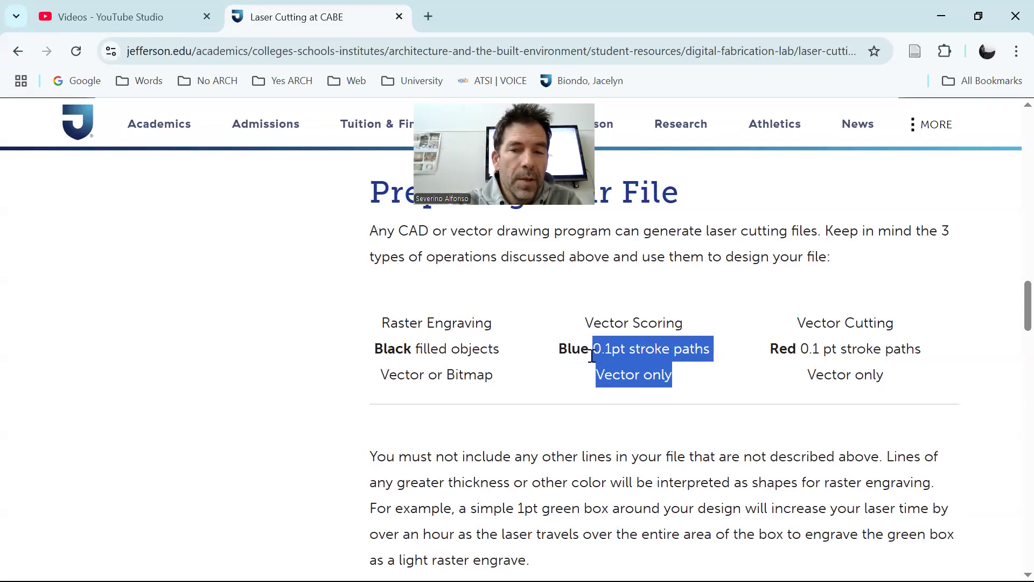
{"action": "left_click", "coordinate": [622, 360]}
{"action": "left_click_drag", "start_coordinate": [699, 327], "coordinate": [585, 322]}
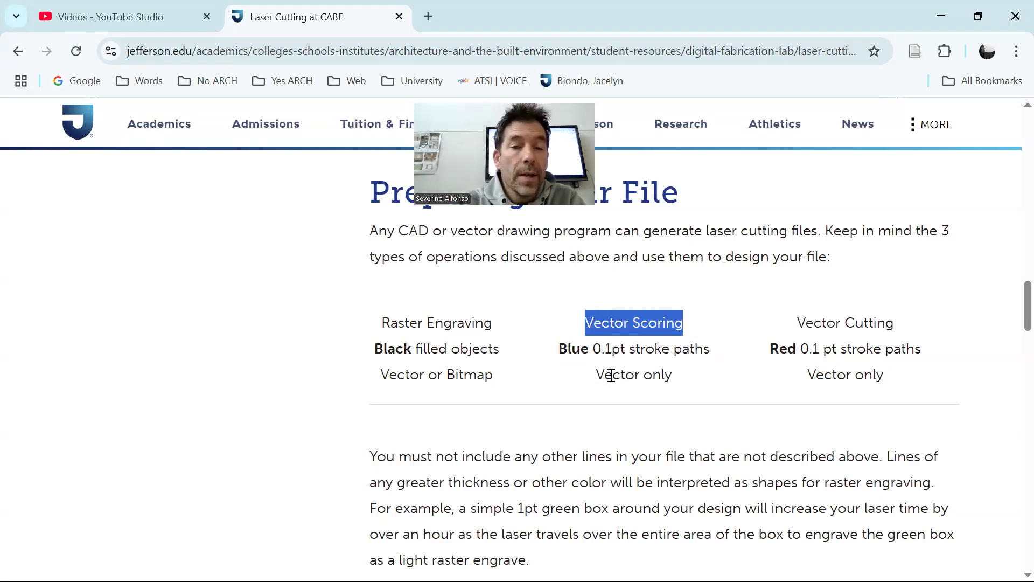
{"action": "left_click_drag", "start_coordinate": [592, 348], "coordinate": [560, 364]}
{"action": "key", "text": "alt+Tab"}
{"action": "scroll", "coordinate": [439, 321], "scroll_direction": "up", "scroll_amount": 4}
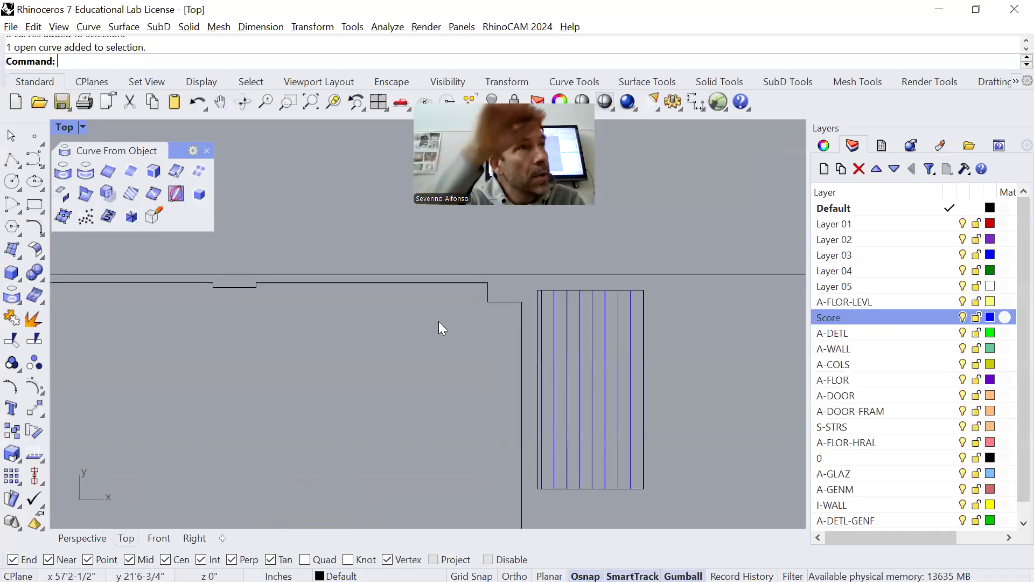
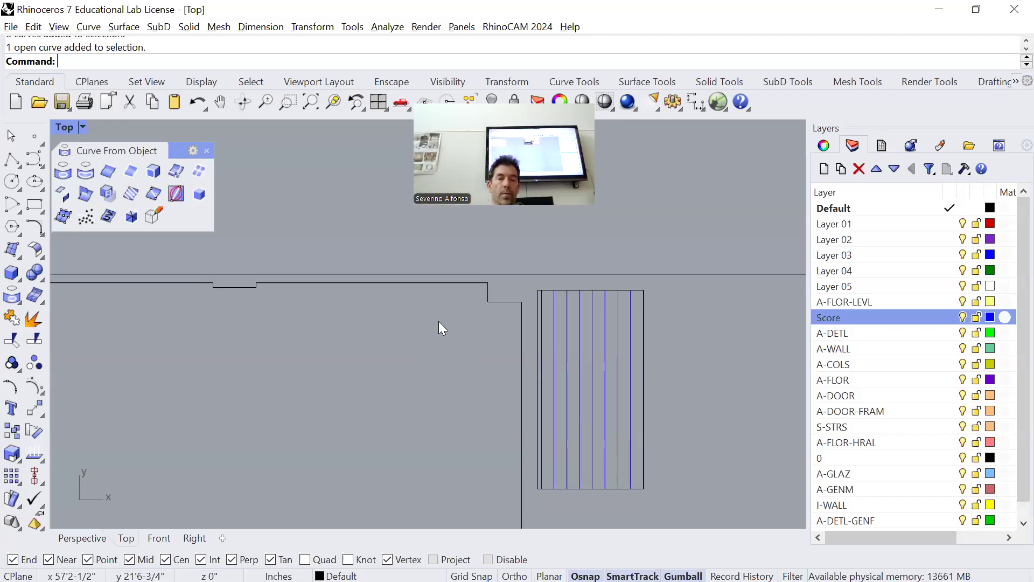
Switch to the browser and examine the guide's Raster Engraving requirements for black filled objects.
{"action": "key", "text": "alt+Tab"}
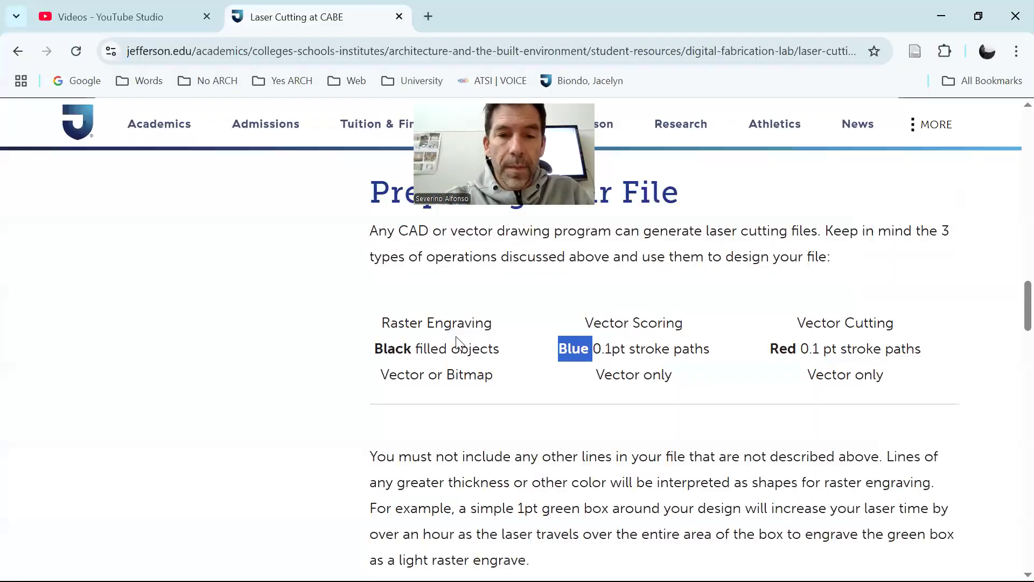
{"action": "left_click_drag", "start_coordinate": [412, 343], "coordinate": [376, 343]}
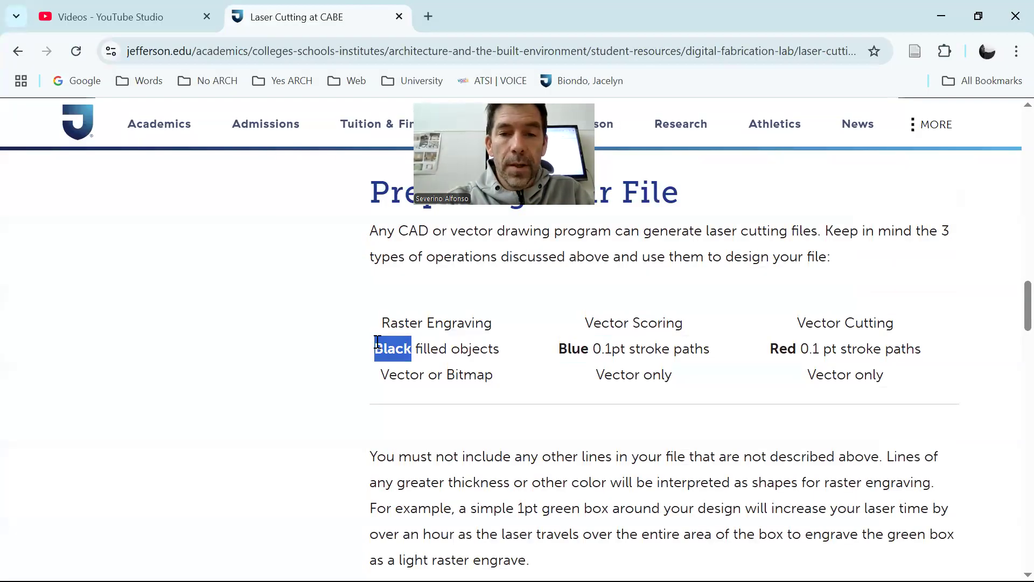
{"action": "left_click_drag", "start_coordinate": [491, 322], "coordinate": [429, 321]}
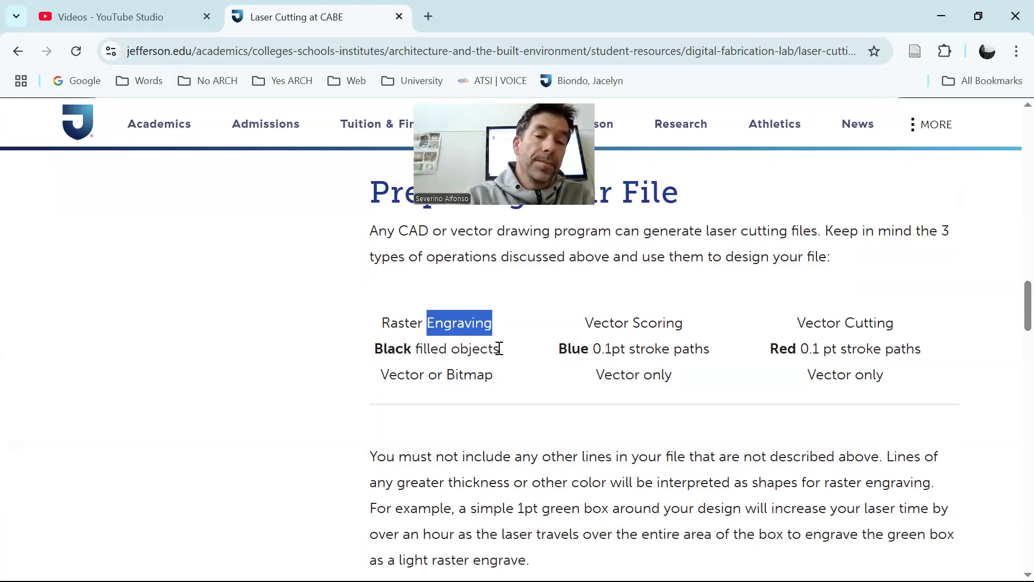
Switch back to Rhino and place the text "Hello" beside the circle in the lower notched outline on the cutting sheet.
{"action": "key", "text": "alt+Tab"}
{"action": "scroll", "coordinate": [482, 323], "scroll_direction": "down", "scroll_amount": 8}
{"action": "scroll", "coordinate": [310, 401], "scroll_direction": "down", "scroll_amount": 4}
{"action": "right_click_drag", "start_coordinate": [254, 473], "coordinate": [308, 361]}
{"action": "scroll", "coordinate": [328, 357], "scroll_direction": "up", "scroll_amount": 3}
{"action": "scroll", "coordinate": [488, 367], "scroll_direction": "down", "scroll_amount": 4}
{"action": "right_click_drag", "start_coordinate": [514, 434], "coordinate": [513, 320]}
{"action": "type", "text": "Text"}
{"action": "key", "text": "Return"}
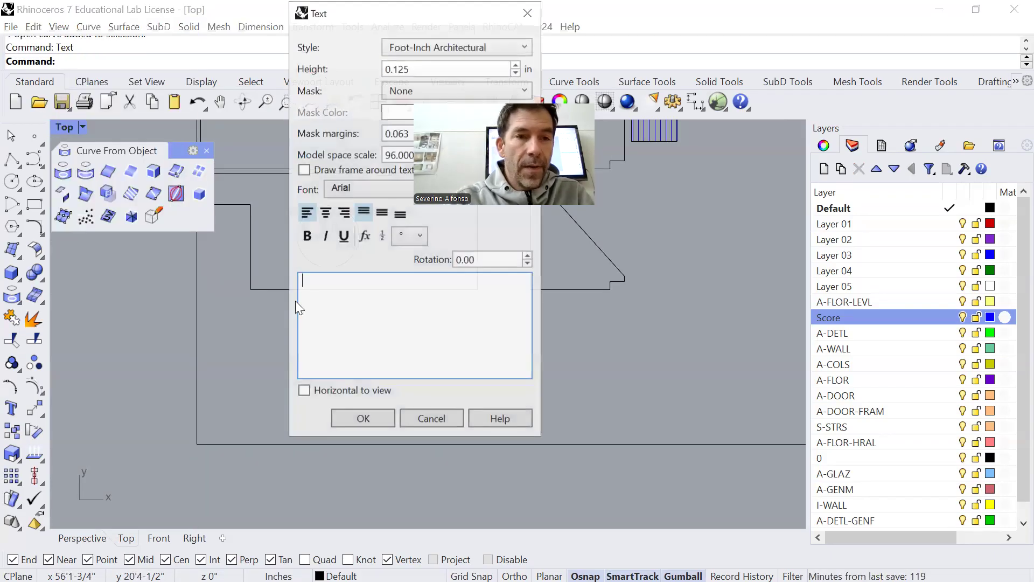
{"action": "left_click_drag", "start_coordinate": [551, 107], "coordinate": [862, 12]}
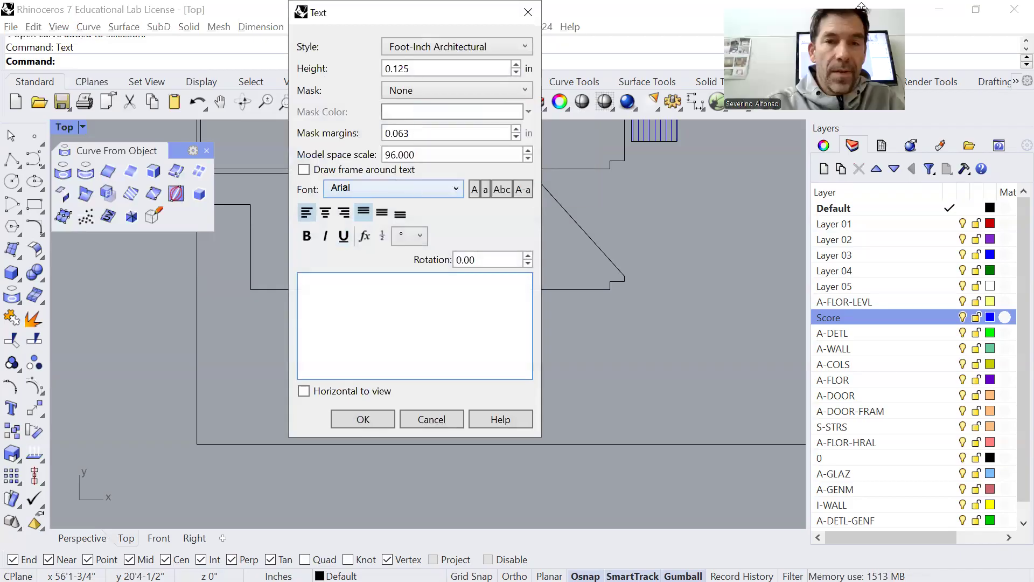
{"action": "left_click", "coordinate": [340, 324]}
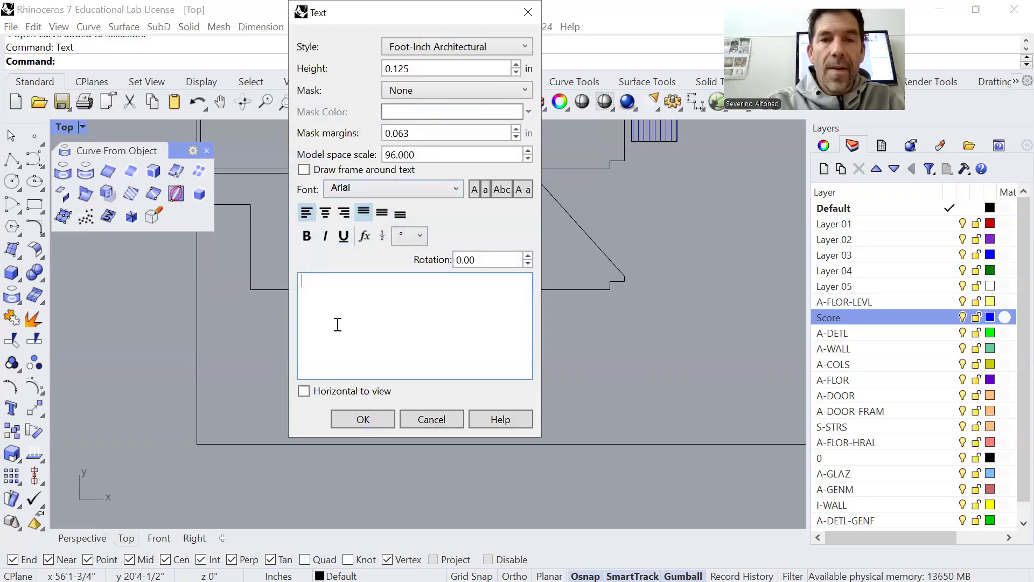
{"action": "type", "text": "Hello"}
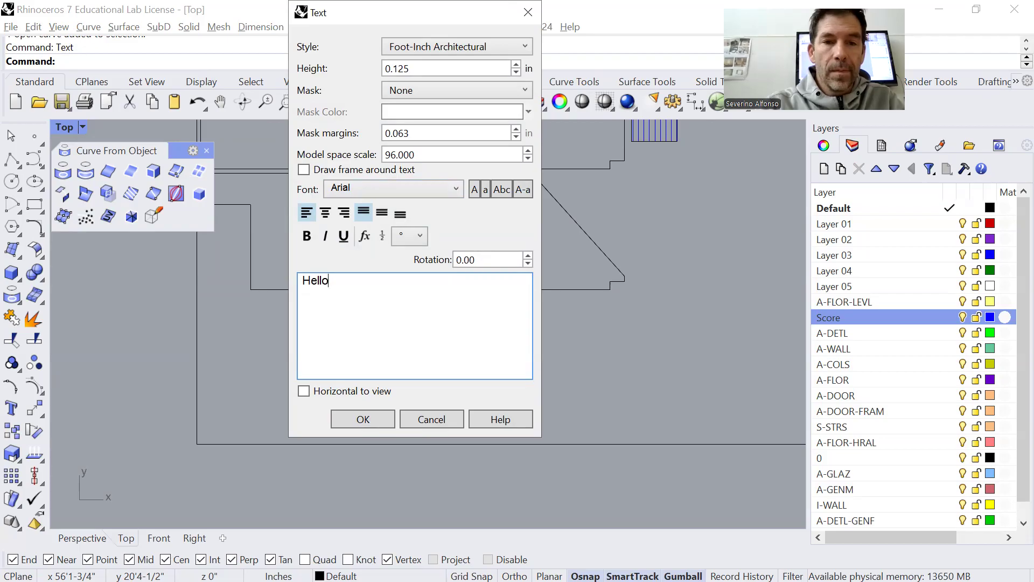
{"action": "left_click", "coordinate": [377, 421]}
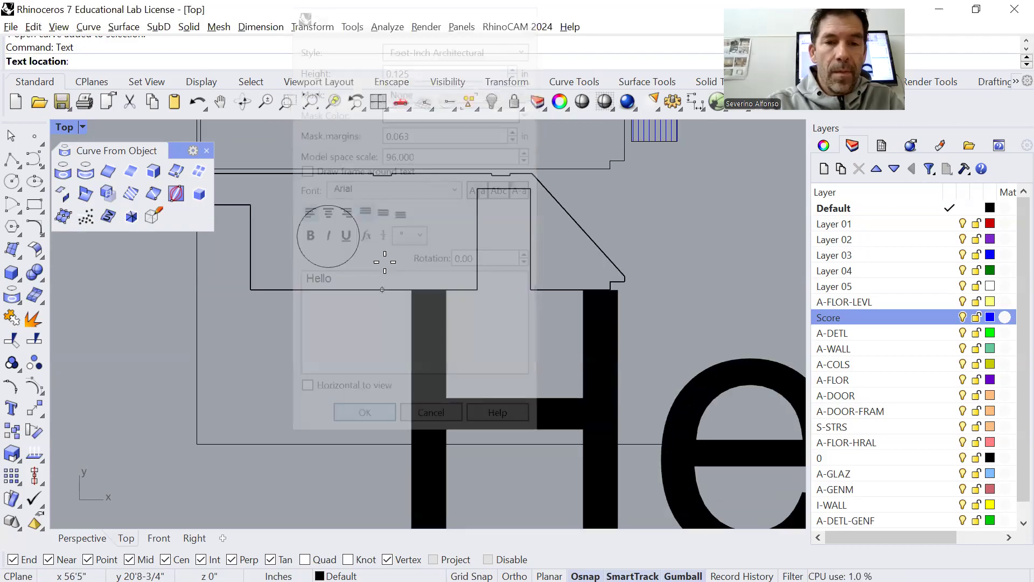
{"action": "left_click", "coordinate": [428, 222]}
Scale the "Hello" text down from its upper-left corner to fit between the circle and the rectangular notch.
{"action": "left_click", "coordinate": [439, 243]}
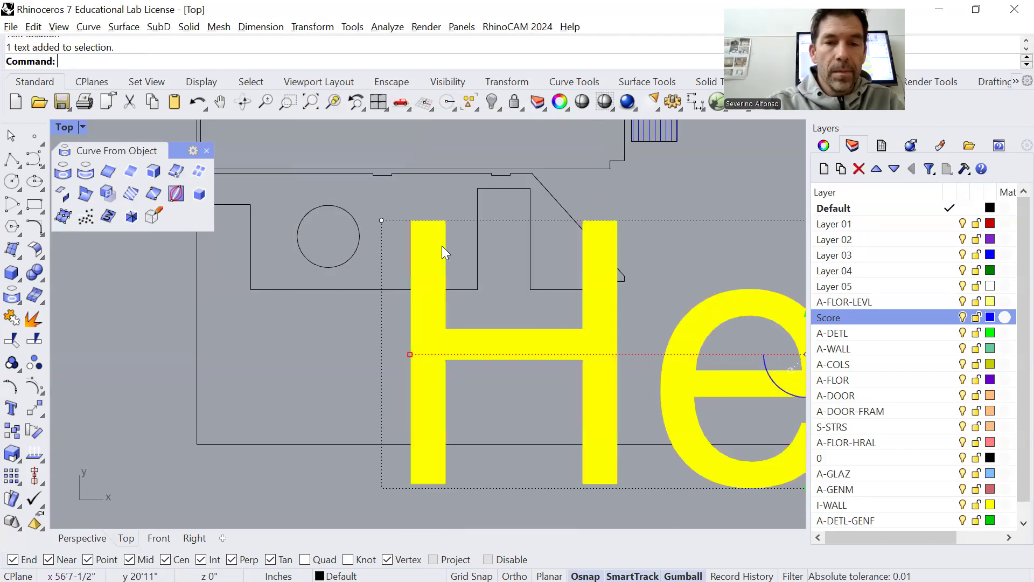
{"action": "scroll", "coordinate": [539, 323], "scroll_direction": "down", "scroll_amount": 3}
{"action": "type", "text": "scale"}
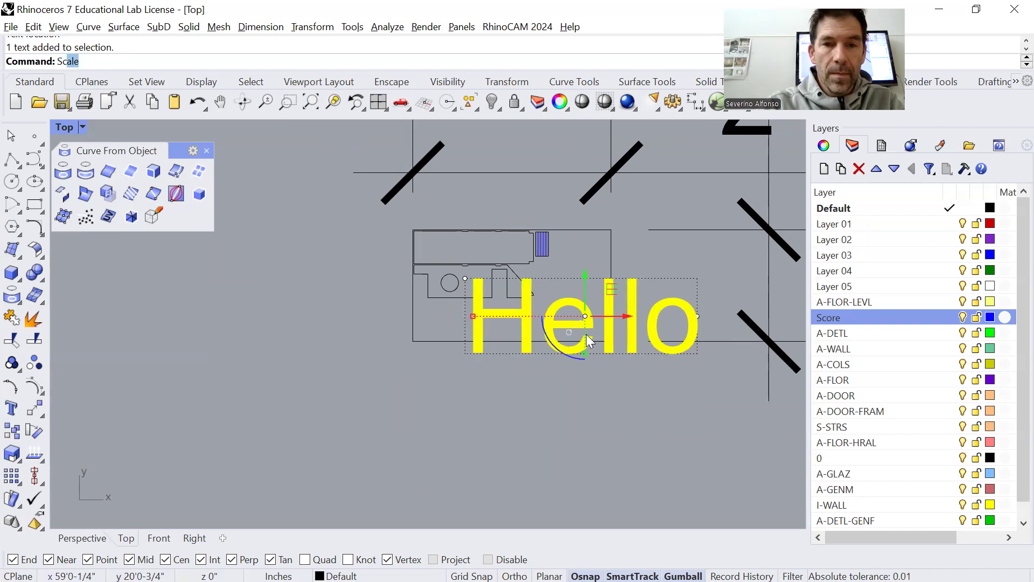
{"action": "key", "text": "Return"}
{"action": "left_click", "coordinate": [465, 279]}
{"action": "left_click", "coordinate": [696, 353]}
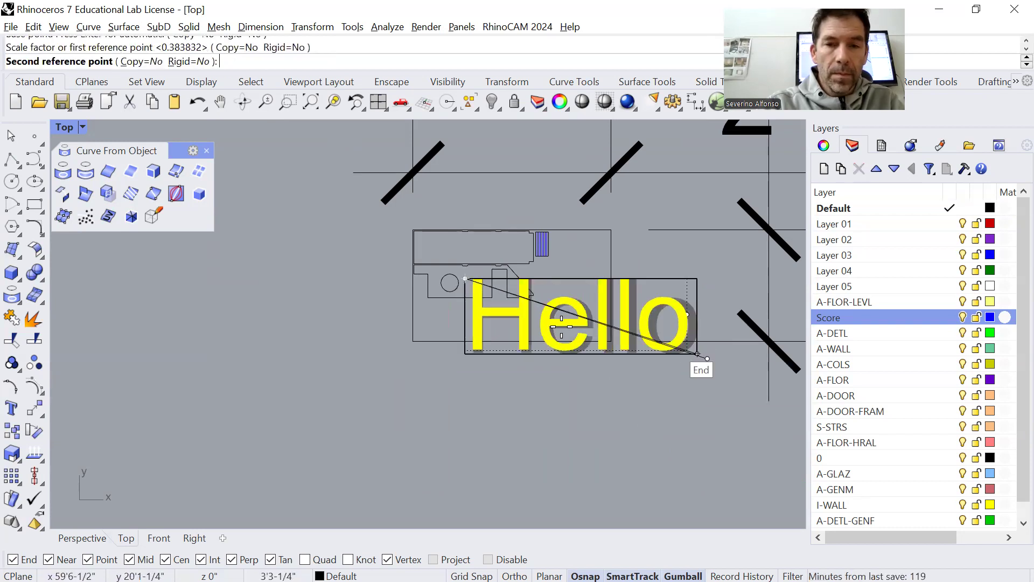
{"action": "scroll", "coordinate": [469, 292], "scroll_direction": "up", "scroll_amount": 3}
{"action": "scroll", "coordinate": [478, 294], "scroll_direction": "up", "scroll_amount": 1}
{"action": "left_click", "coordinate": [507, 305]}
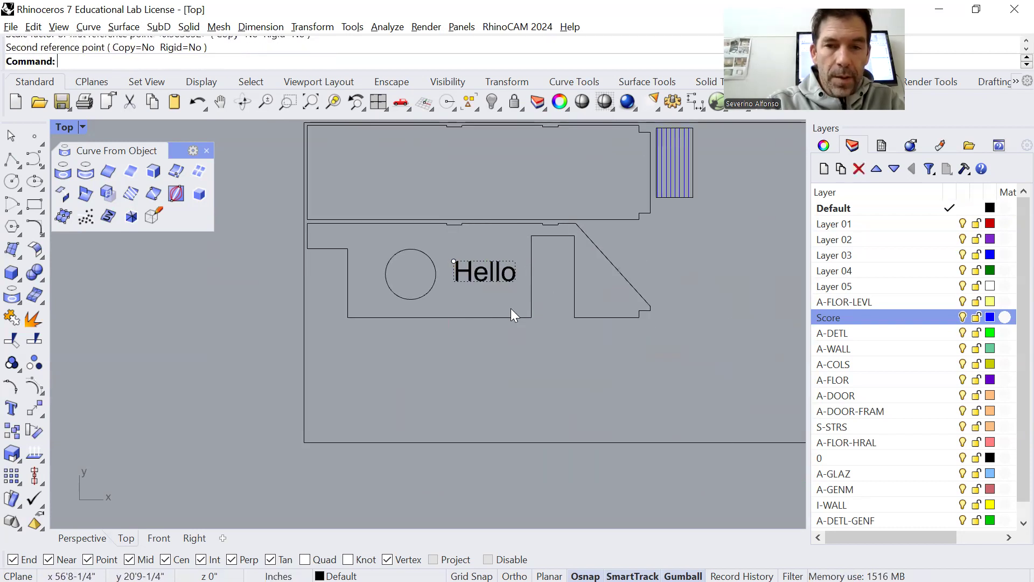
Explode the "Hello" text into outline curves.
{"action": "scroll", "coordinate": [487, 283], "scroll_direction": "up", "scroll_amount": 3}
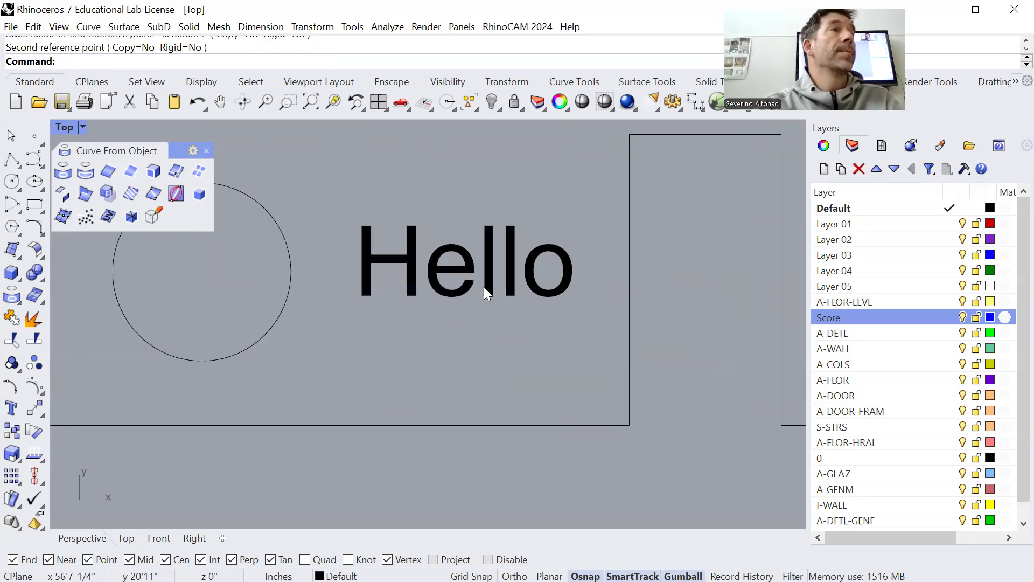
{"action": "left_click", "coordinate": [485, 290]}
{"action": "type", "text": "explo"}
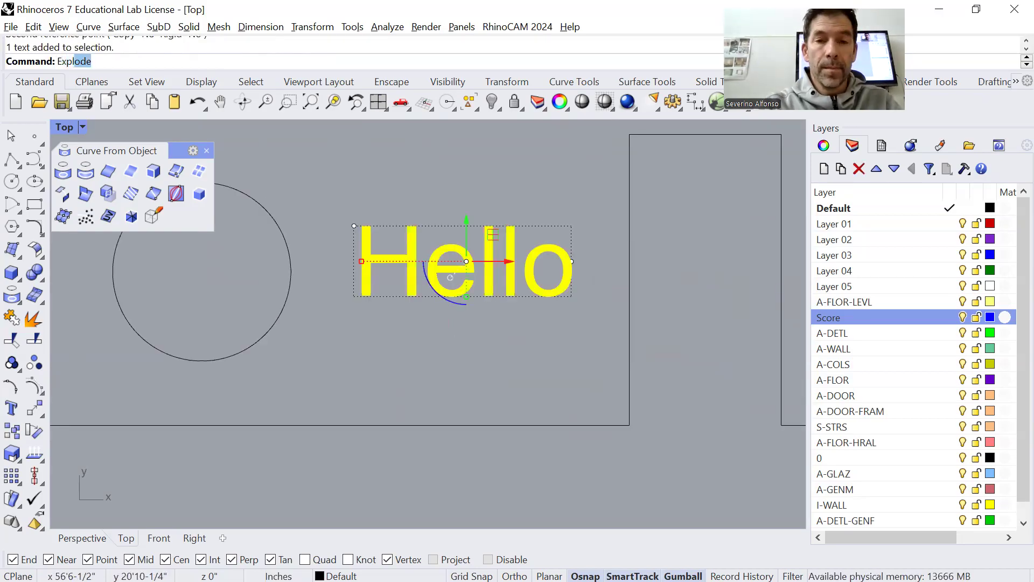
{"action": "key", "text": "Return"}
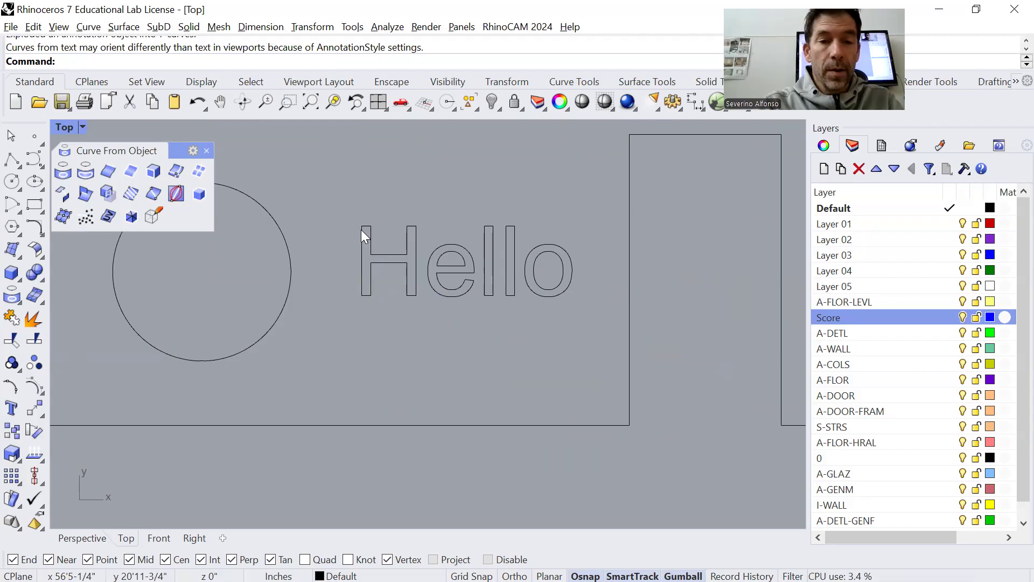
Fill the "Hello" outlines with a solid black hatch, rechecking the raster engraving requirement for black filled objects in the browser guide.
{"action": "left_click", "coordinate": [362, 231]}
{"action": "left_click_drag", "start_coordinate": [352, 201], "coordinate": [587, 335]}
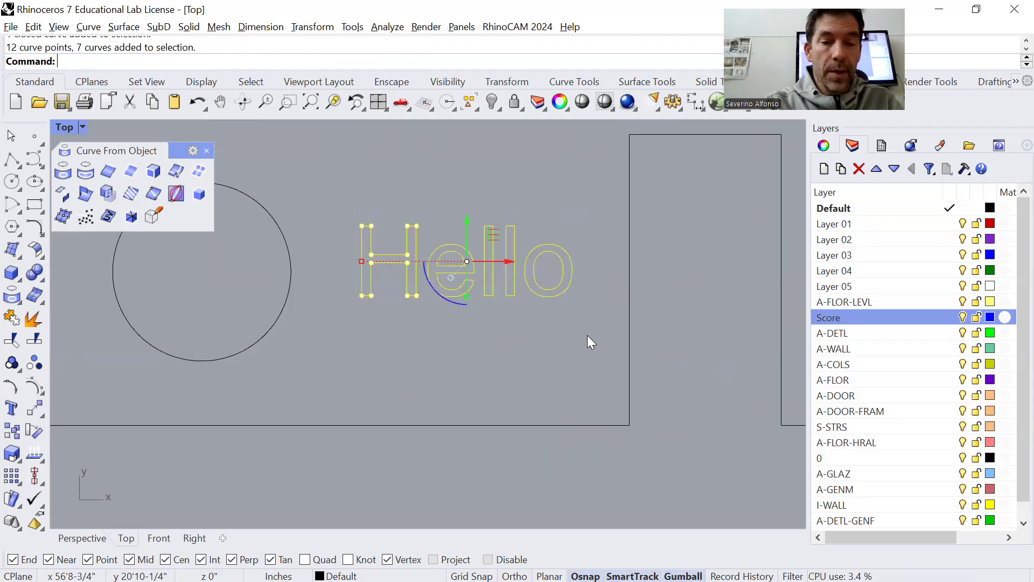
{"action": "type", "text": "Hatch"}
{"action": "key", "text": "Return"}
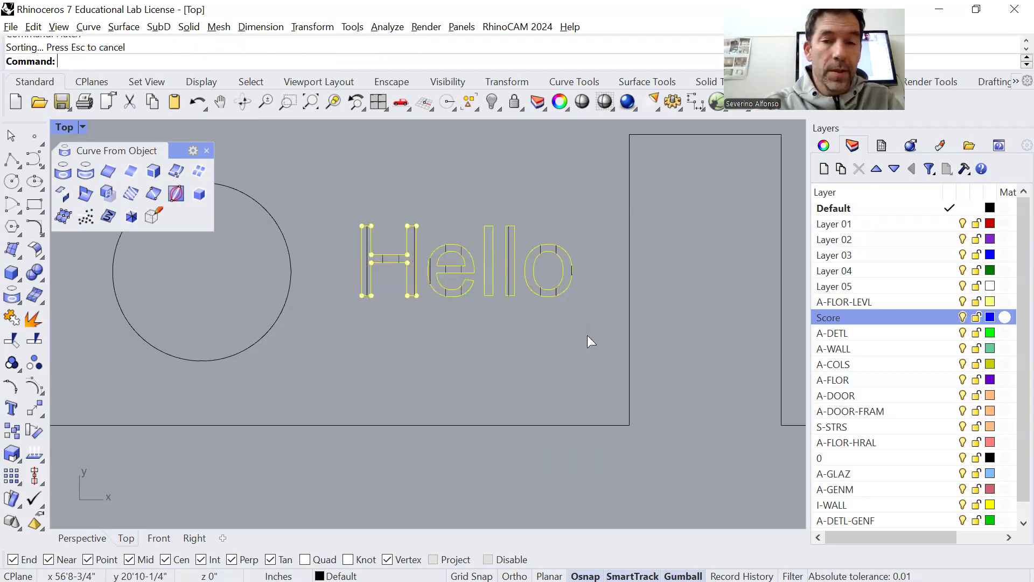
{"action": "left_click", "coordinate": [280, 97]}
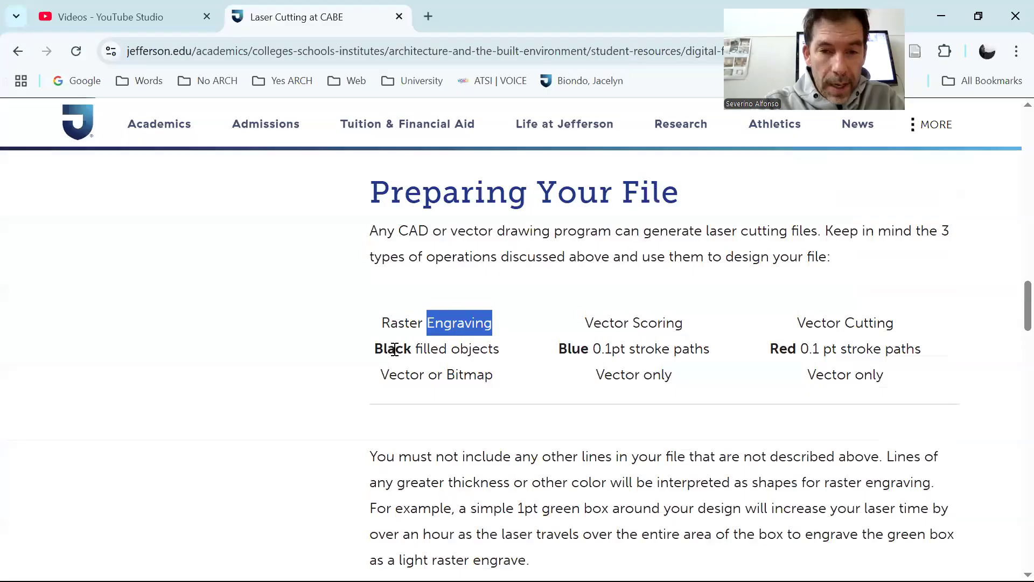
{"action": "left_click", "coordinate": [378, 348]}
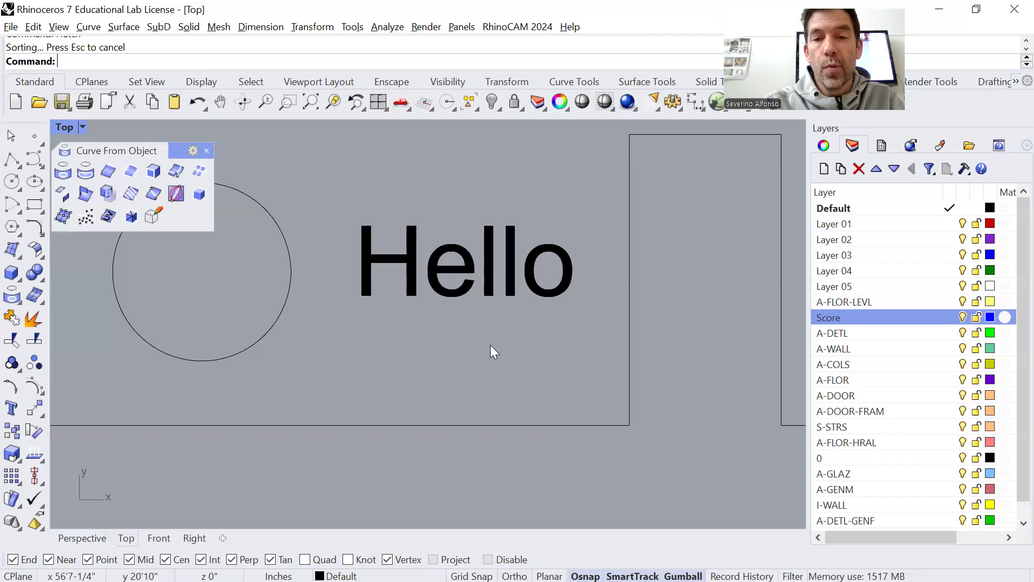
{"action": "scroll", "coordinate": [411, 298], "scroll_direction": "up", "scroll_amount": 5}
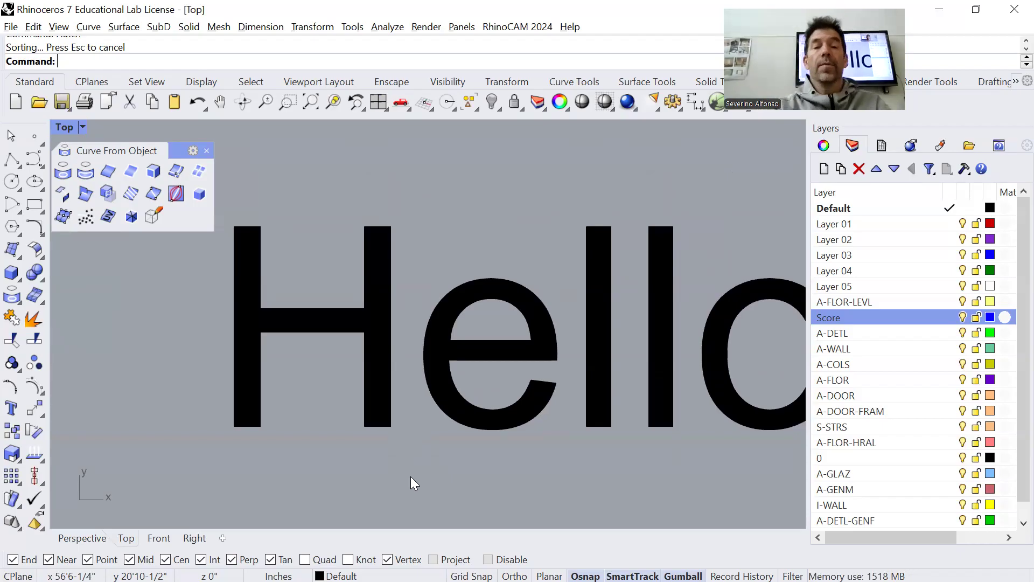
{"action": "scroll", "coordinate": [521, 355], "scroll_direction": "down", "scroll_amount": 8}
Create a layer named Cut and move the part outlines and the circle onto it, excluding the text, score lines and sheet border.
{"action": "right_click_drag", "start_coordinate": [615, 374], "coordinate": [512, 390]}
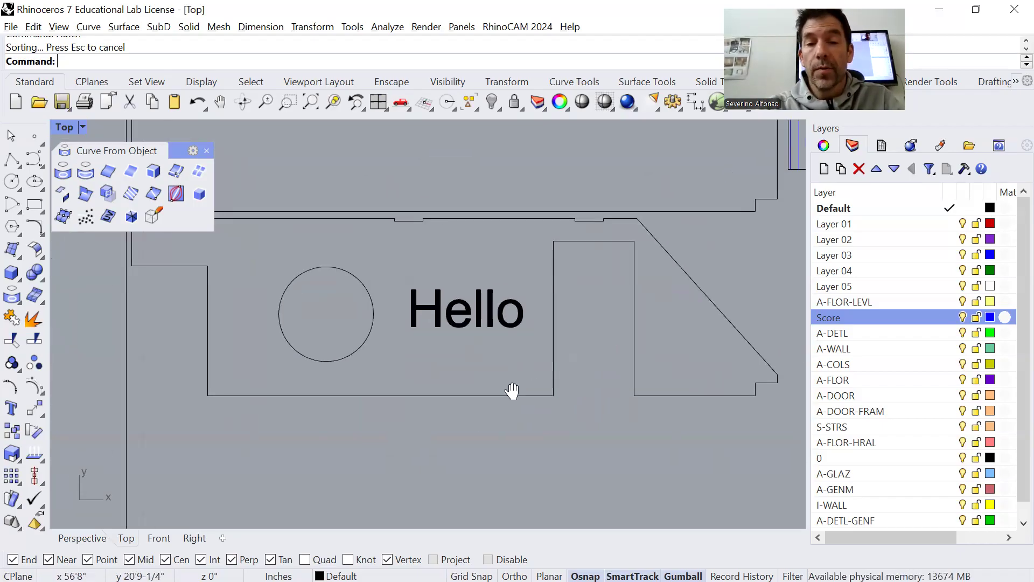
{"action": "scroll", "coordinate": [503, 382], "scroll_direction": "down", "scroll_amount": 2}
{"action": "scroll", "coordinate": [726, 161], "scroll_direction": "up", "scroll_amount": 4}
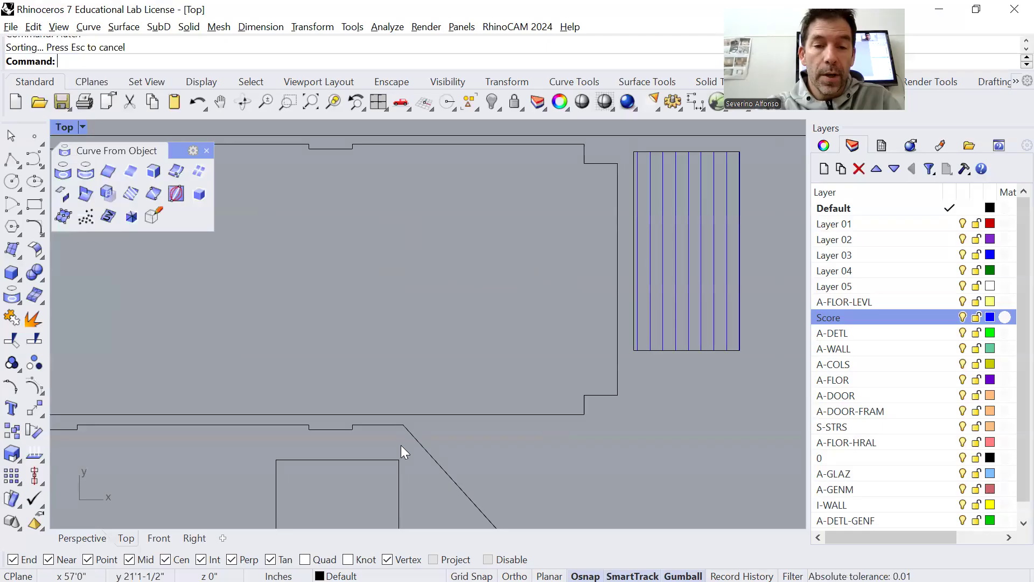
{"action": "right_click_drag", "start_coordinate": [400, 451], "coordinate": [483, 380]}
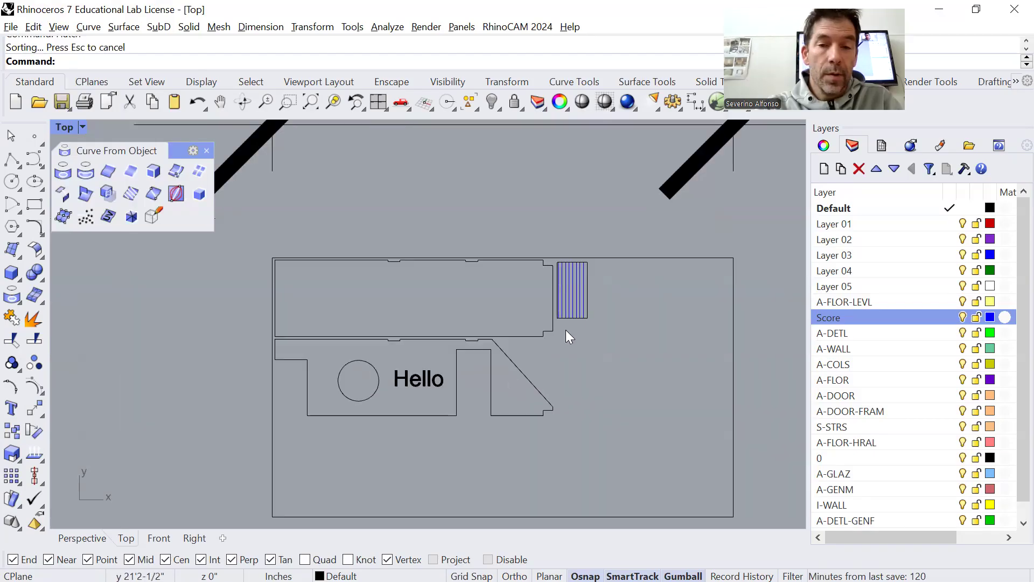
{"action": "left_click_drag", "start_coordinate": [603, 249], "coordinate": [246, 437]}
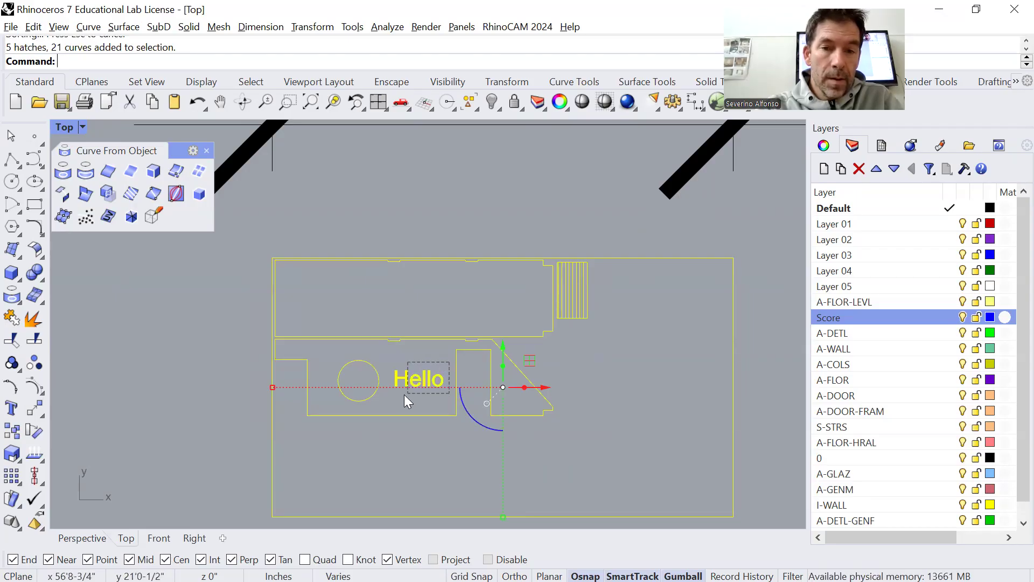
{"action": "left_click_drag", "start_coordinate": [404, 395], "coordinate": [406, 394], "text": "ctrl"}
{"action": "scroll", "coordinate": [570, 272], "scroll_direction": "up", "scroll_amount": 4}
{"action": "mouse_move", "coordinate": [539, 217]}
{"action": "left_mouse_down", "text": "ctrl"}
{"action": "mouse_move", "coordinate": [541, 253]}
{"action": "mouse_move", "coordinate": [629, 438]}
{"action": "left_mouse_up", "text": "ctrl"}
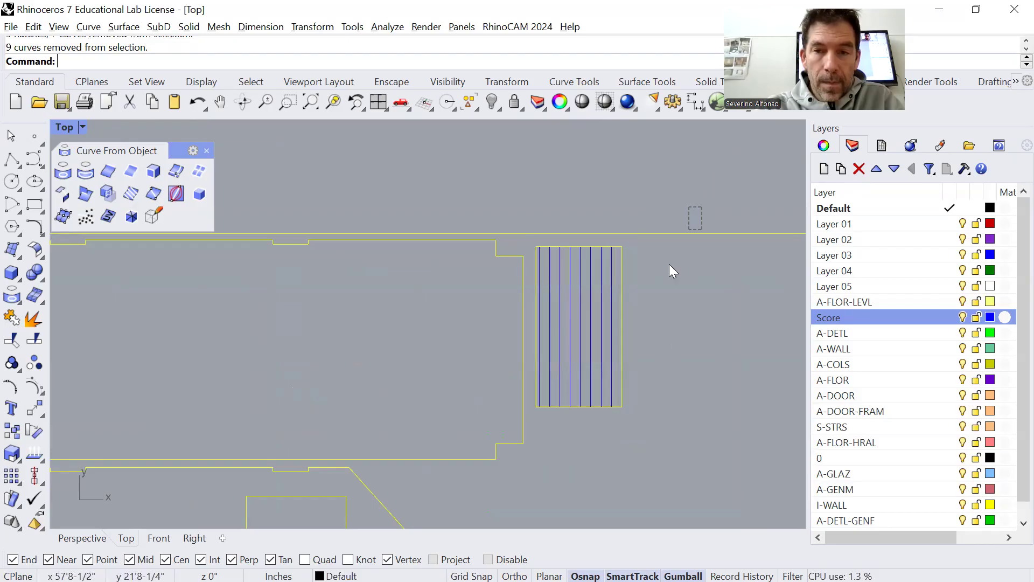
{"action": "left_click_drag", "start_coordinate": [669, 264], "coordinate": [668, 268], "text": "ctrl"}
{"action": "scroll", "coordinate": [657, 434], "scroll_direction": "down", "scroll_amount": 8}
{"action": "right_click_drag", "start_coordinate": [578, 474], "coordinate": [562, 366]}
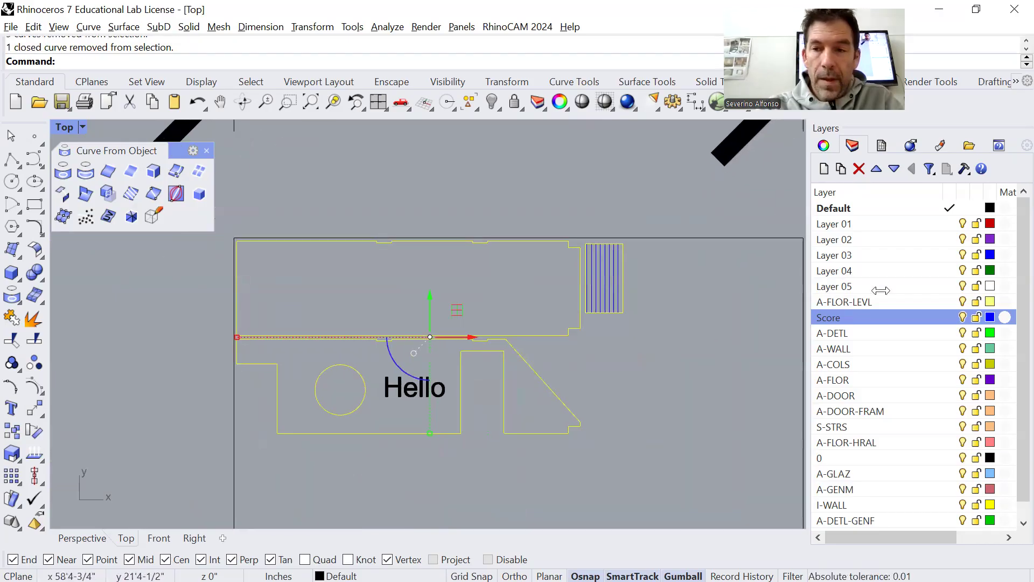
{"action": "left_click", "coordinate": [825, 169]}
{"action": "type", "text": "Cut"}
{"action": "key", "text": "Return"}
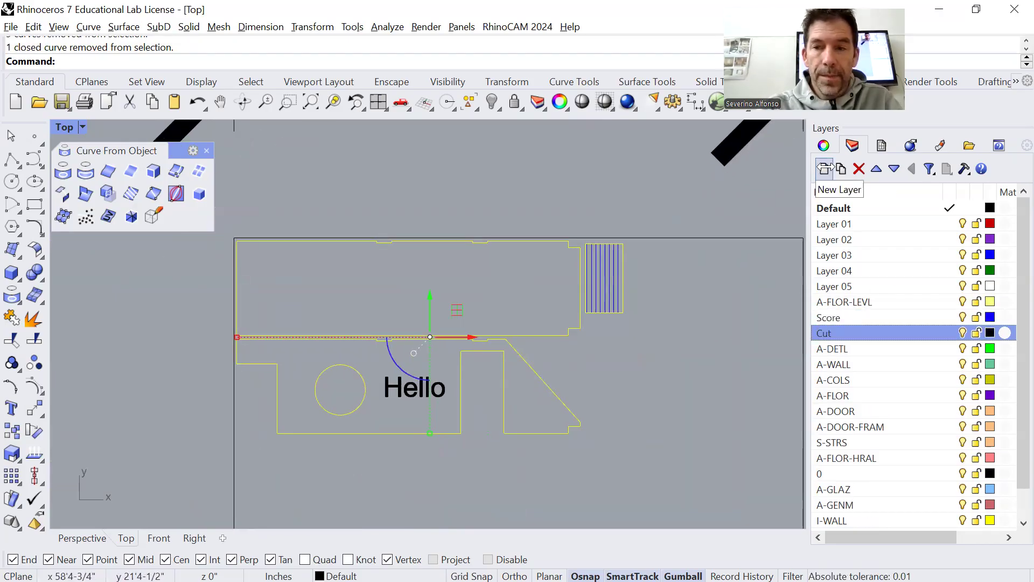
{"action": "right_click", "coordinate": [855, 331]}
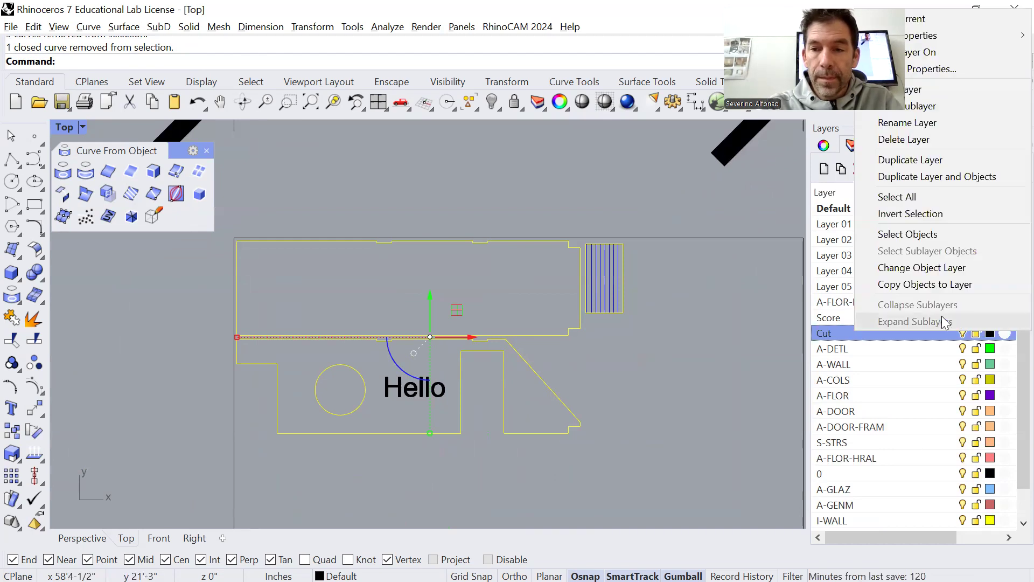
{"action": "left_click", "coordinate": [942, 277]}
Set the Cut layer's color to Red and clear the selection.
{"action": "left_click", "coordinate": [990, 333]}
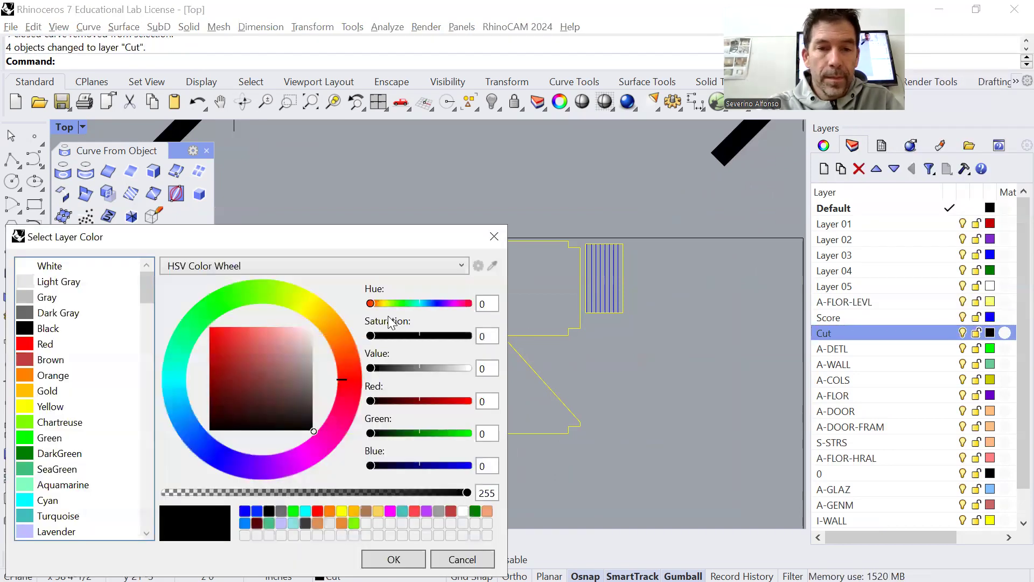
{"action": "left_click", "coordinate": [22, 345]}
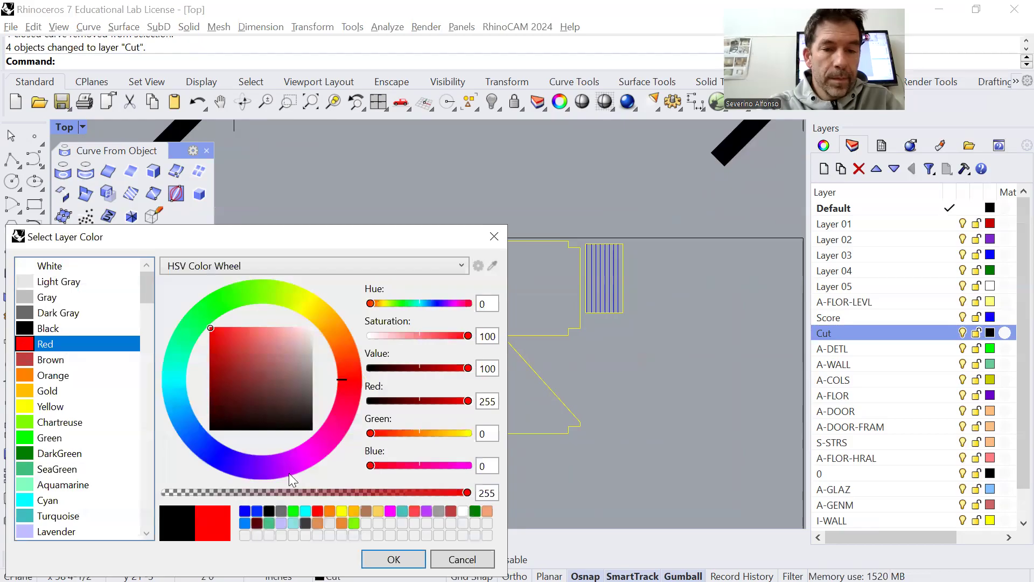
{"action": "left_click", "coordinate": [394, 559]}
{"action": "left_click", "coordinate": [695, 414]}
Examine the cut outlines, the filled "Hello" text and the score lines on the cutting sheet.
{"action": "scroll", "coordinate": [696, 416], "scroll_direction": "down", "scroll_amount": 4}
{"action": "right_click_drag", "start_coordinate": [696, 416], "coordinate": [649, 365]}
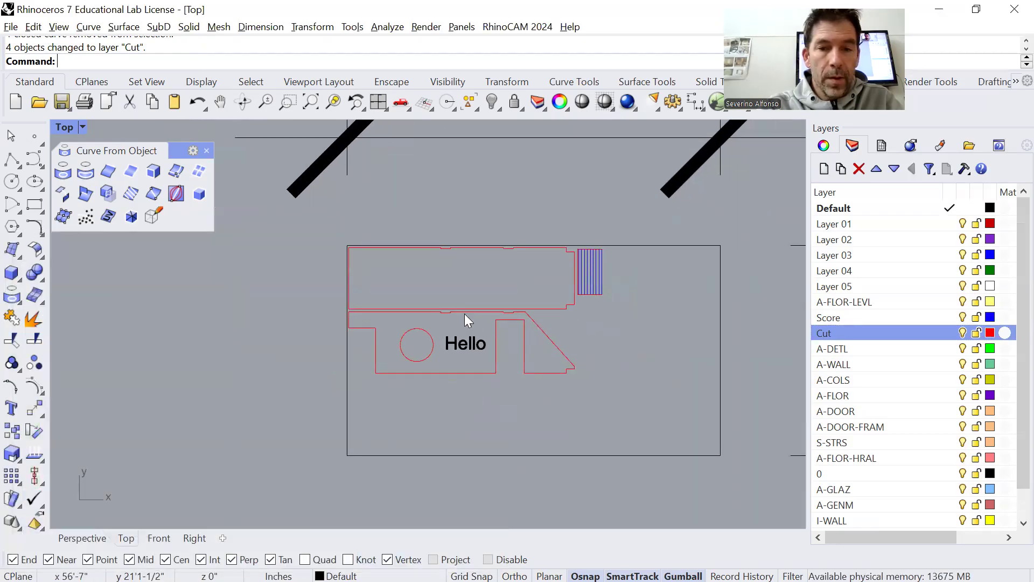
{"action": "scroll", "coordinate": [464, 316], "scroll_direction": "up", "scroll_amount": 6}
{"action": "scroll", "coordinate": [459, 370], "scroll_direction": "up", "scroll_amount": 3}
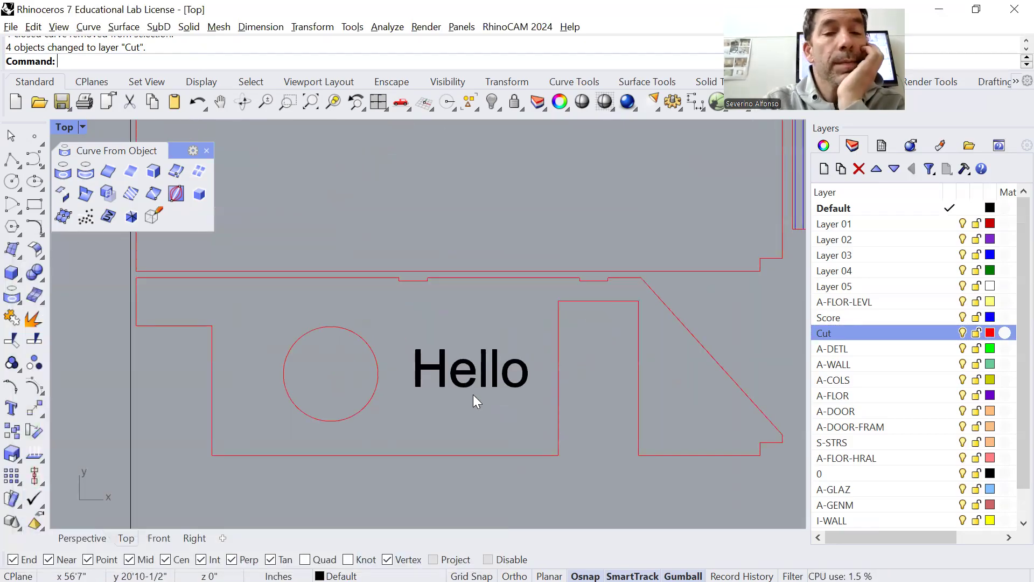
{"action": "scroll", "coordinate": [370, 383], "scroll_direction": "down", "scroll_amount": 2}
{"action": "scroll", "coordinate": [611, 272], "scroll_direction": "up", "scroll_amount": 5}
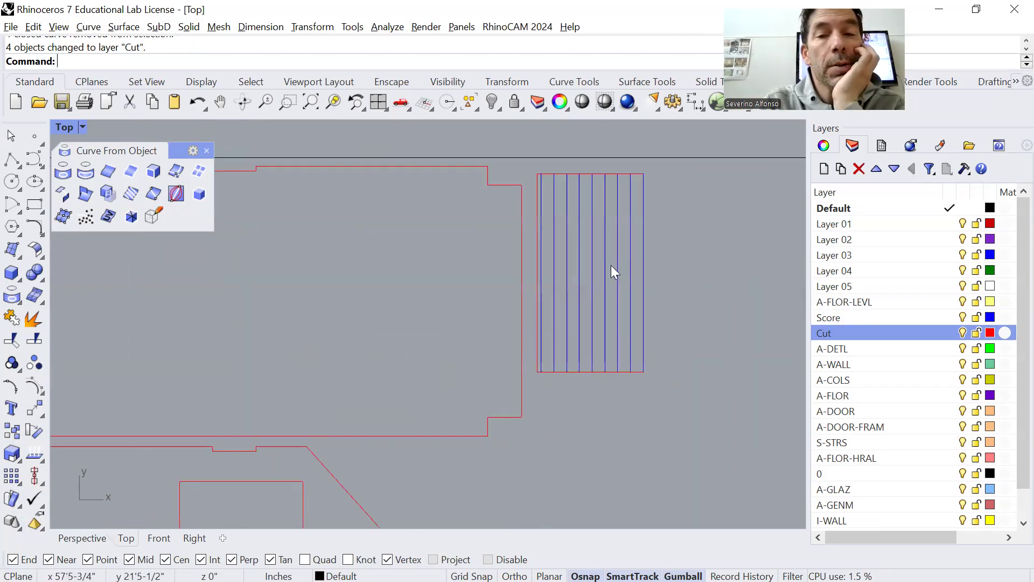
{"action": "scroll", "coordinate": [611, 269], "scroll_direction": "down", "scroll_amount": 5}
{"action": "scroll", "coordinate": [503, 353], "scroll_direction": "up", "scroll_amount": 1}
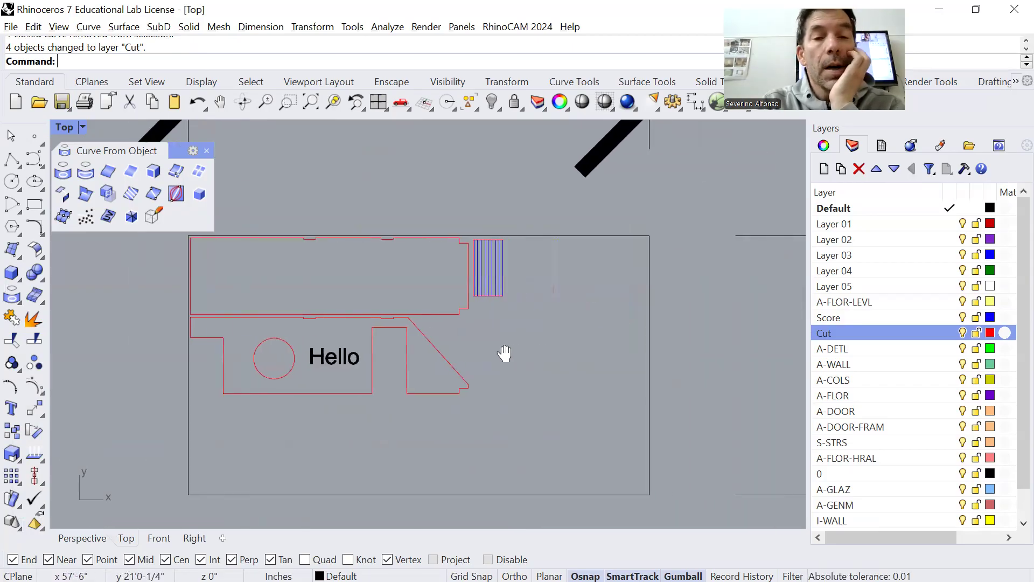
{"action": "scroll", "coordinate": [496, 345], "scroll_direction": "down", "scroll_amount": 2}
Place the text "Do this and that!!!" outside the cutting sheet, over the sheet's height dimension.
{"action": "type", "text": "Text"}
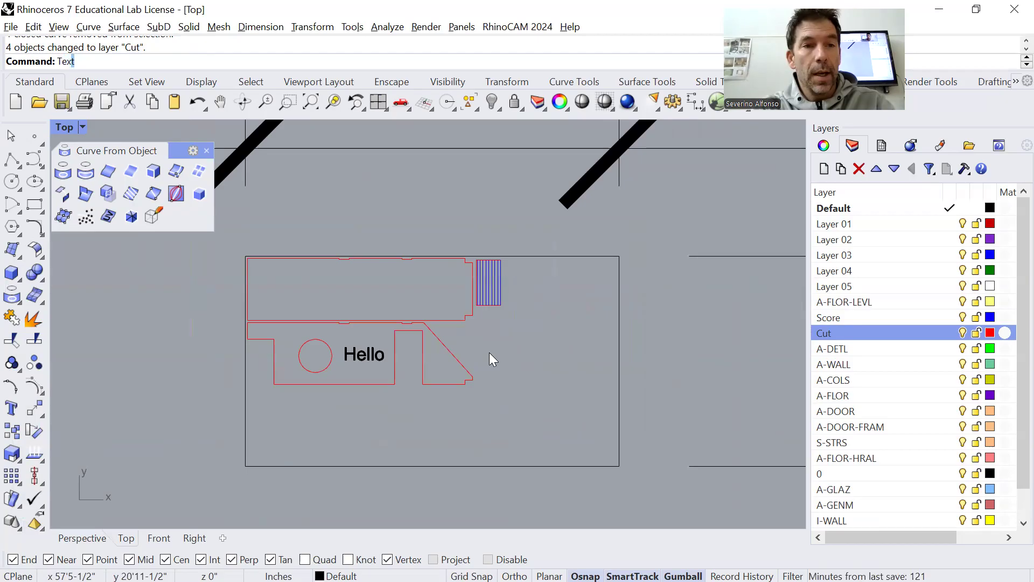
{"action": "key", "text": "Return"}
{"action": "left_click", "coordinate": [328, 384]}
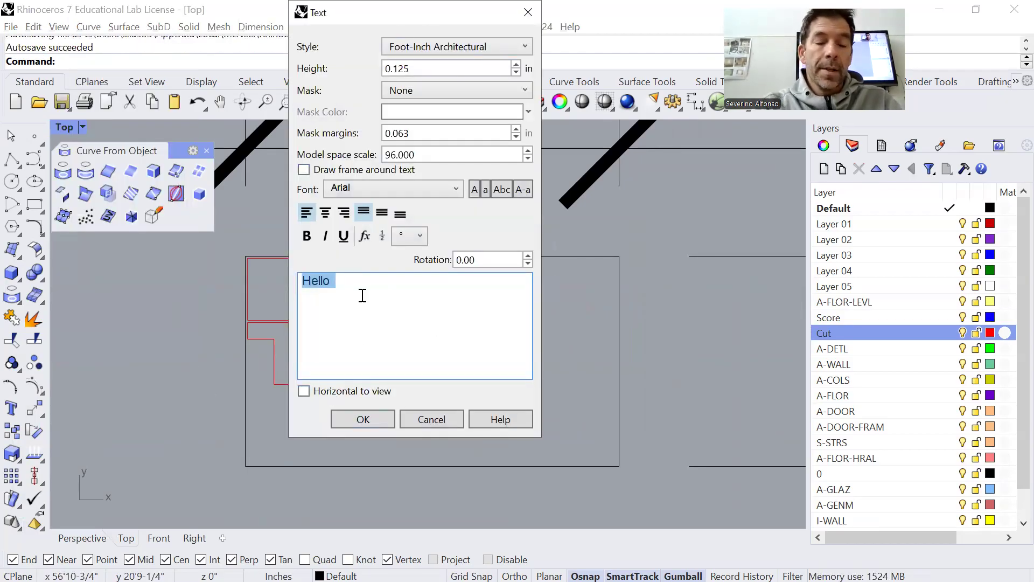
{"action": "type", "text": "Do this an"}
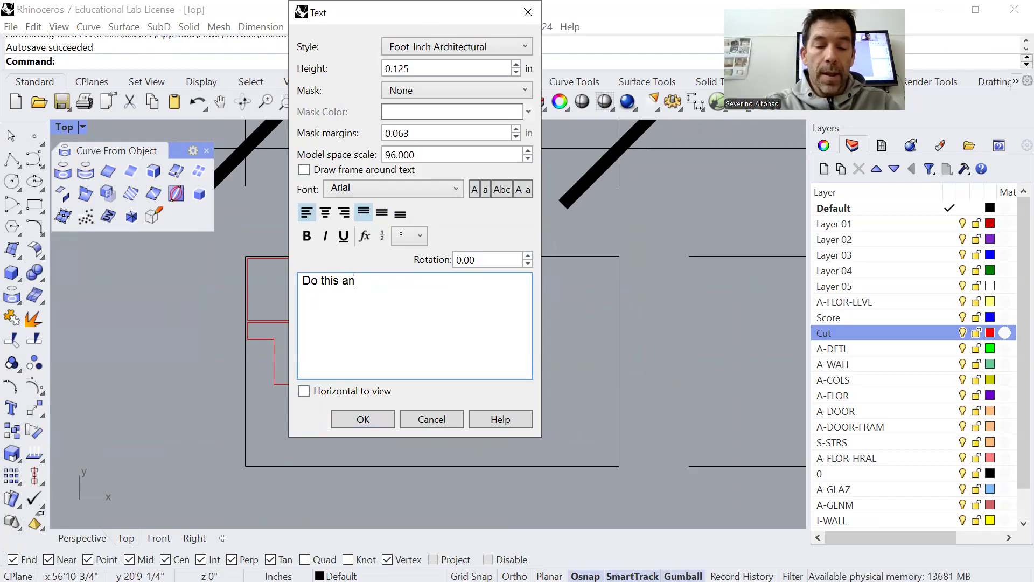
{"action": "type", "text": "d that!!!"}
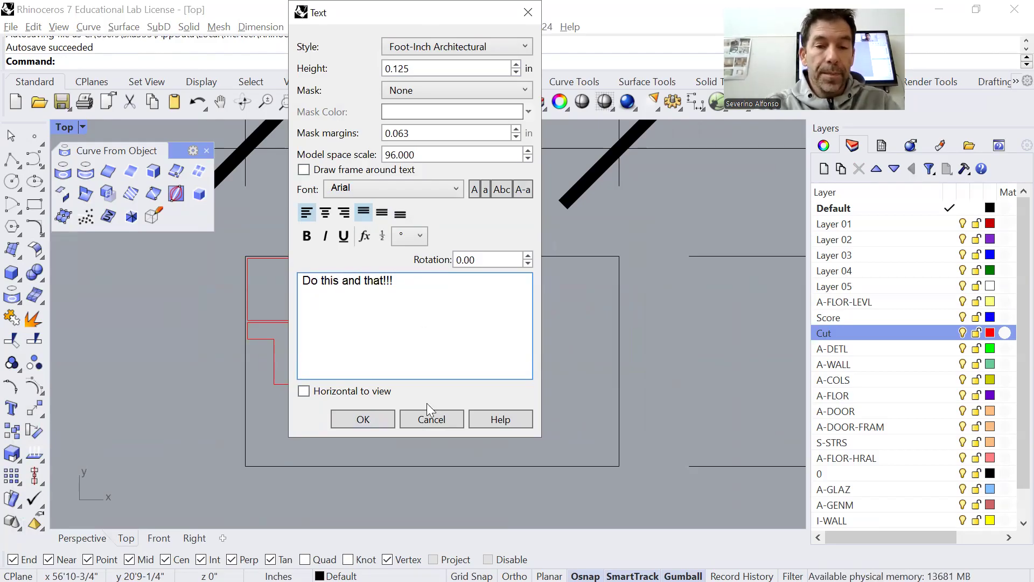
{"action": "left_click", "coordinate": [363, 419]}
{"action": "scroll", "coordinate": [323, 394], "scroll_direction": "down", "scroll_amount": 7}
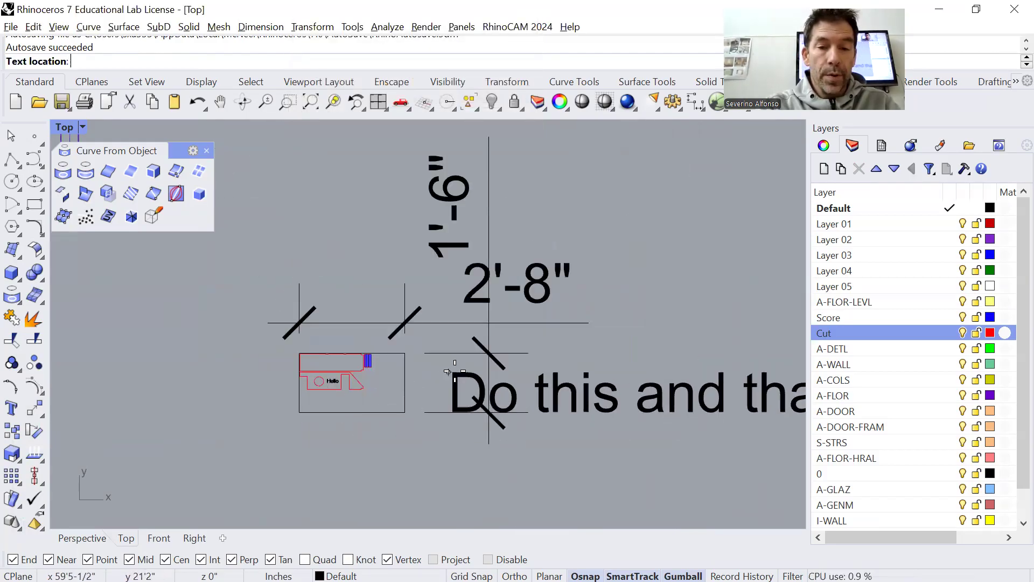
{"action": "left_click", "coordinate": [455, 364]}
{"action": "left_click", "coordinate": [572, 396]}
{"action": "left_click", "coordinate": [500, 472]}
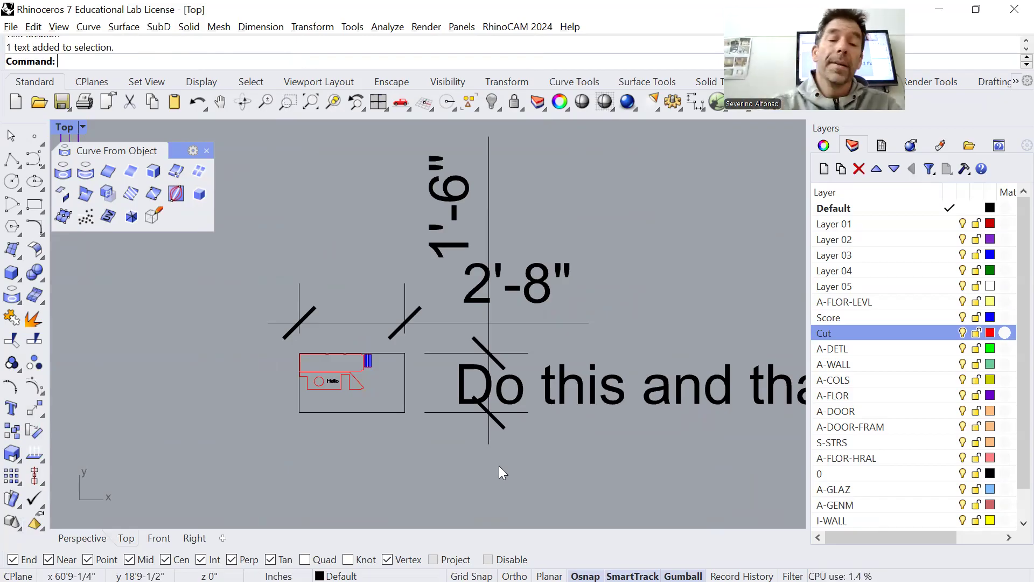
{"action": "double_click", "coordinate": [458, 375]}
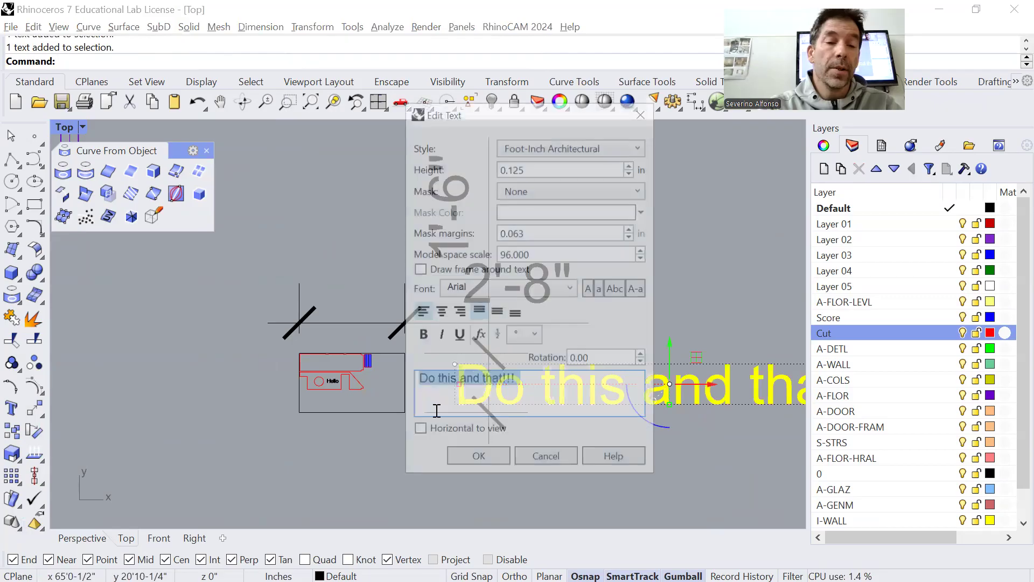
{"action": "key", "text": "Escape"}
Place the text "F1" in Arial with its upper-left corner inside the large upper outline on the cutting sheet.
{"action": "scroll", "coordinate": [310, 446], "scroll_direction": "up", "scroll_amount": 3}
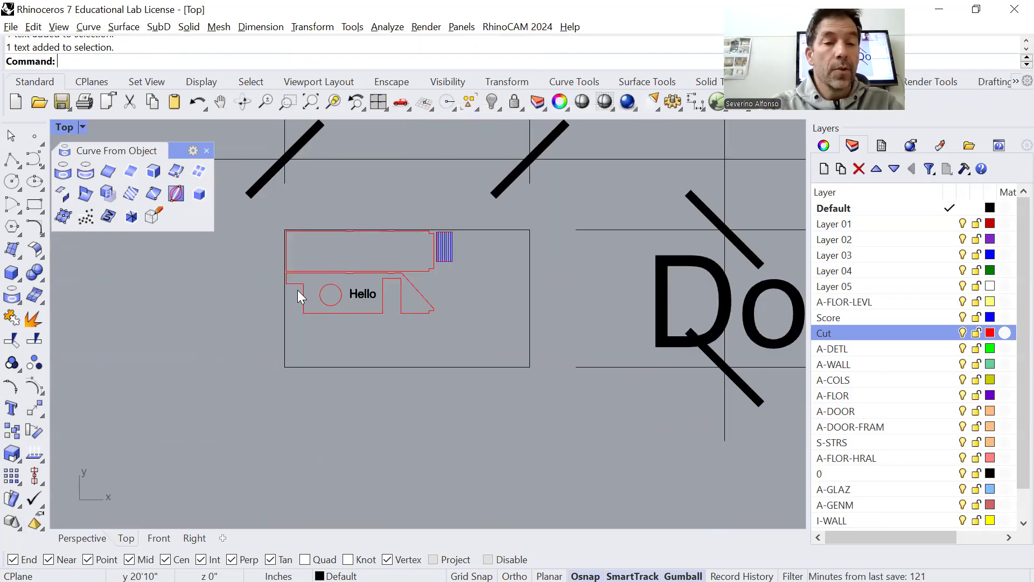
{"action": "scroll", "coordinate": [297, 243], "scroll_direction": "up", "scroll_amount": 3}
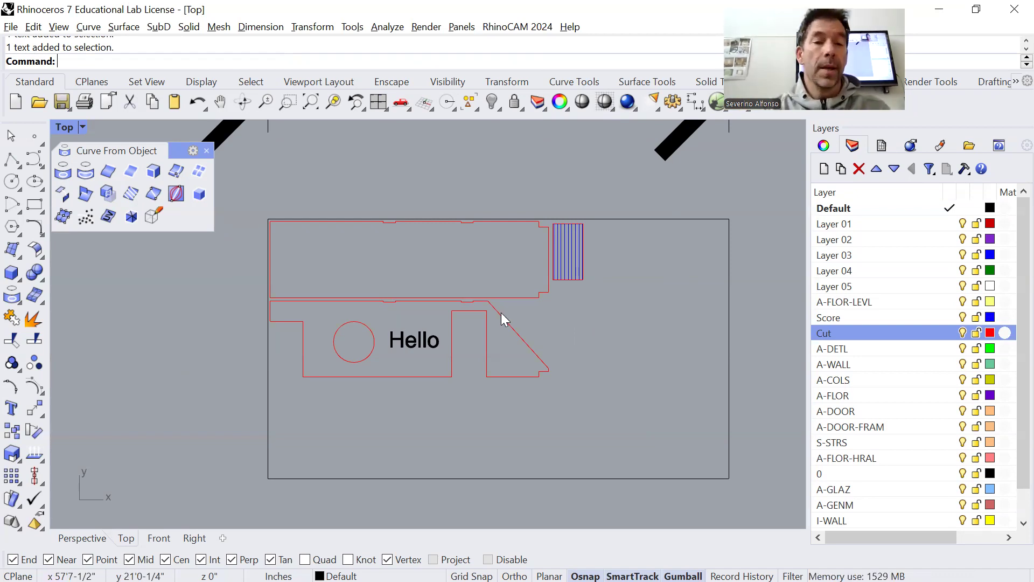
{"action": "scroll", "coordinate": [269, 297], "scroll_direction": "up", "scroll_amount": 5}
{"action": "type", "text": "Text"}
{"action": "key", "text": "Return"}
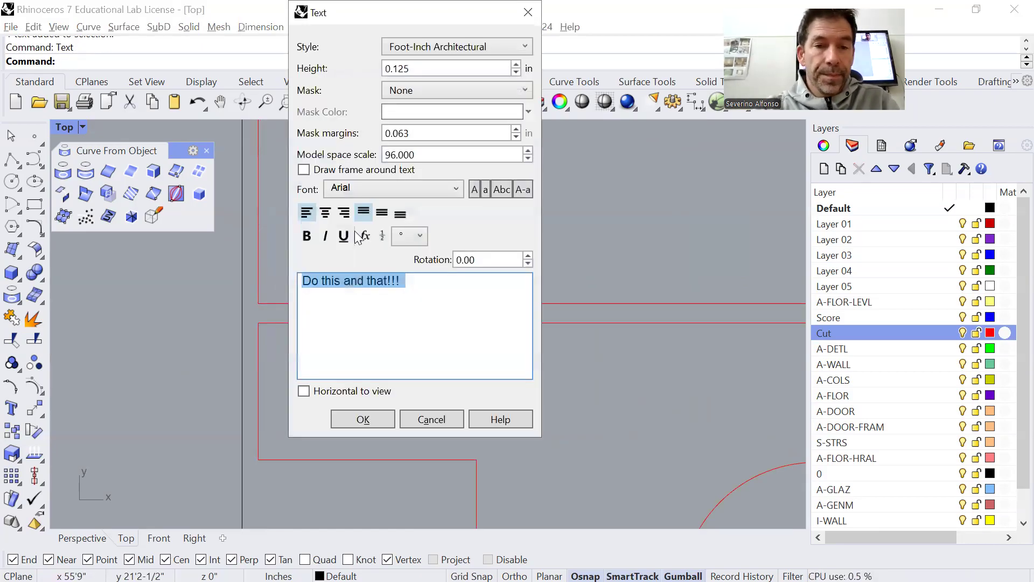
{"action": "left_click", "coordinate": [370, 186]}
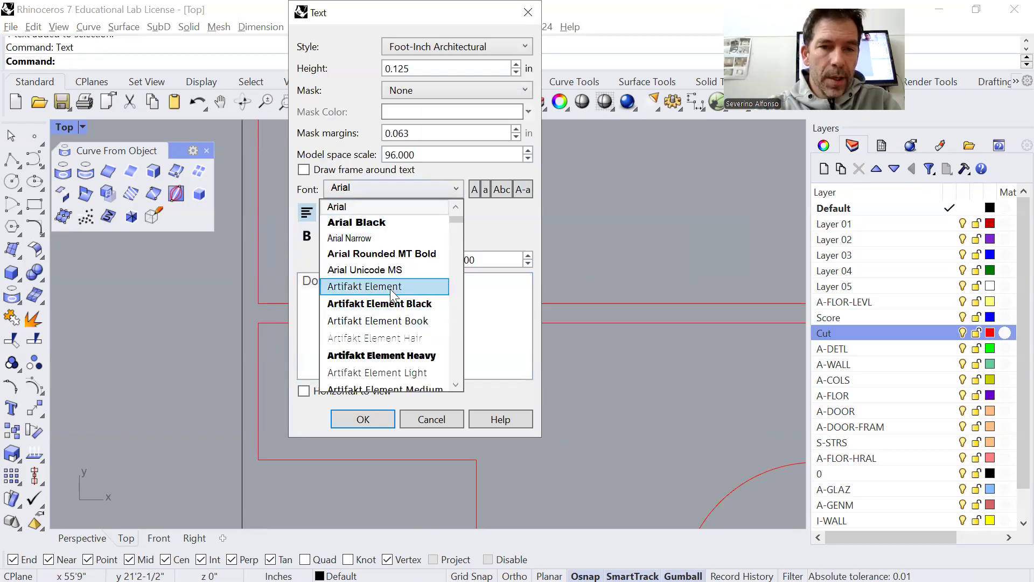
{"action": "key", "text": "Escape"}
{"action": "right_click", "coordinate": [352, 287]}
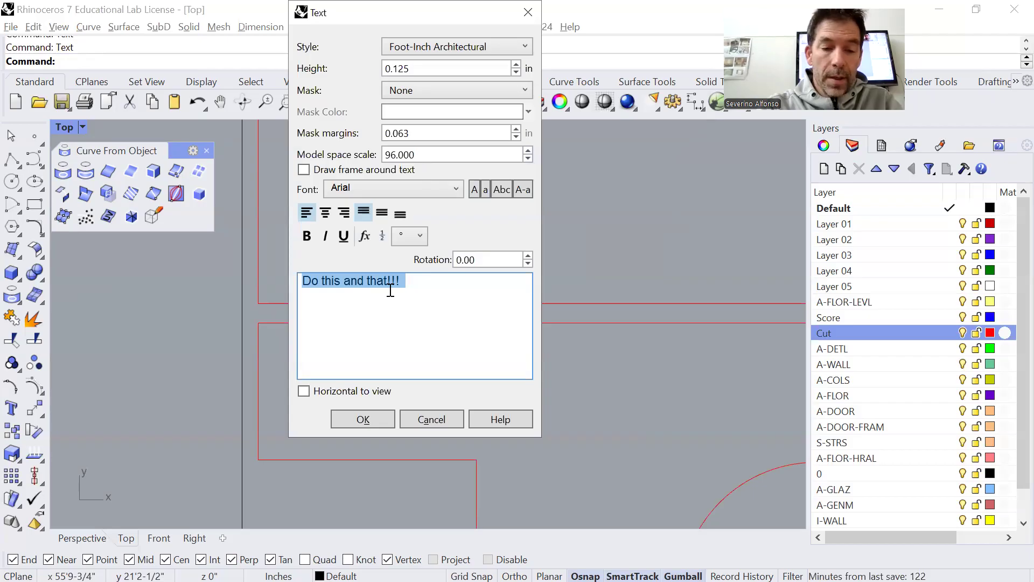
{"action": "type", "text": "F1"}
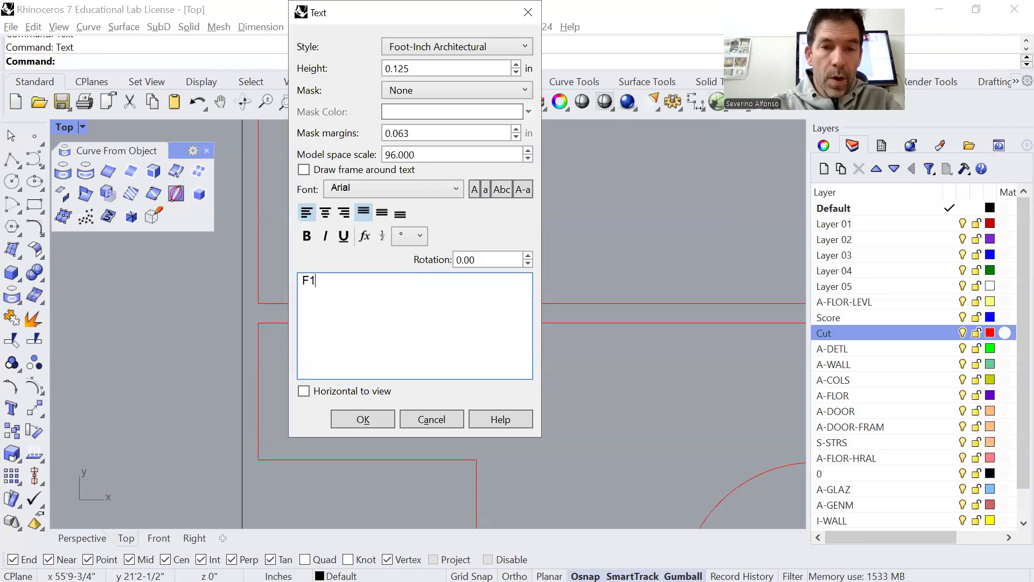
{"action": "left_click", "coordinate": [374, 422]}
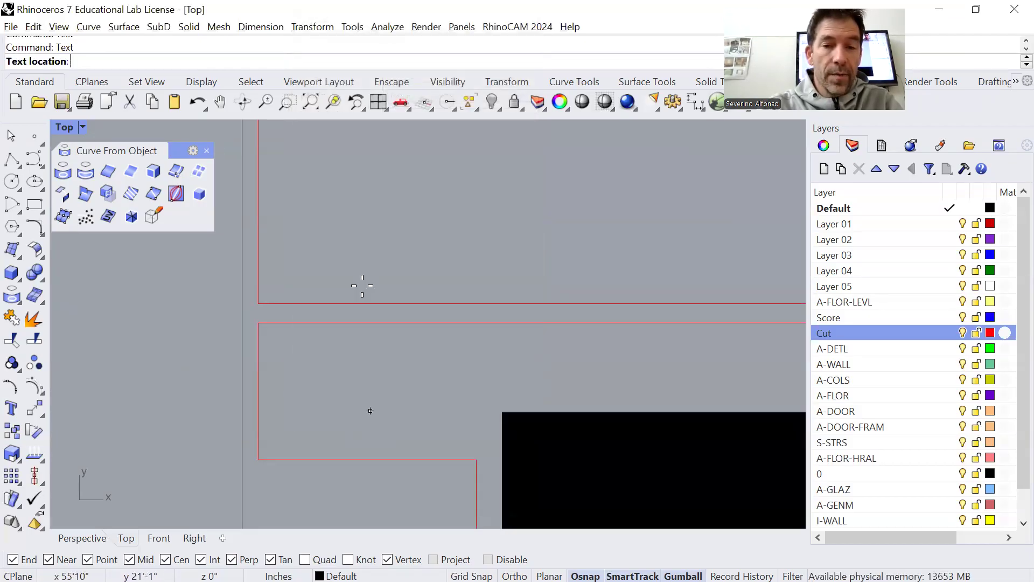
{"action": "scroll", "coordinate": [357, 248], "scroll_direction": "down", "scroll_amount": 3}
{"action": "left_click", "coordinate": [347, 190]}
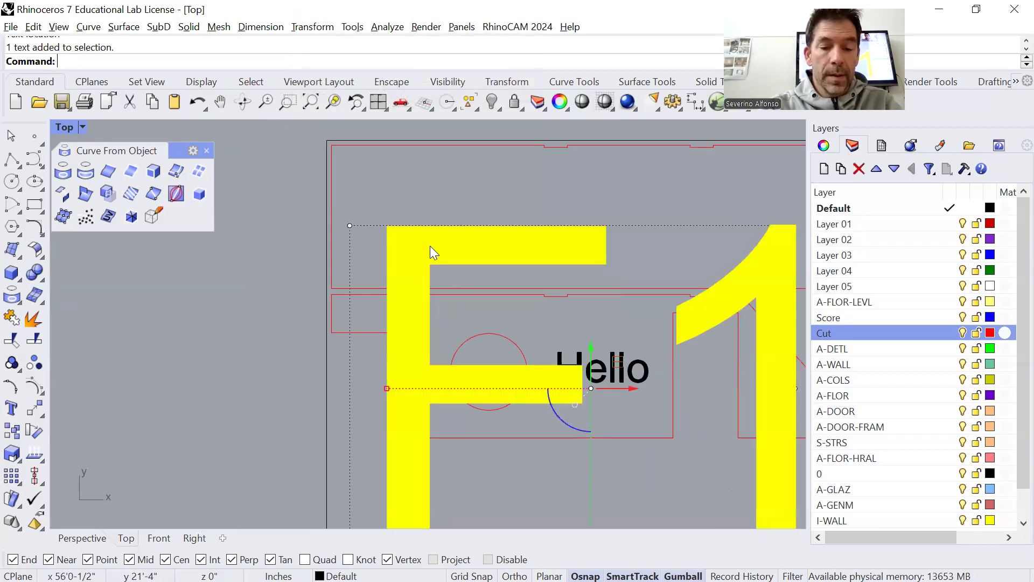
Scale the "F1" text down to a small label from its upper-left corner and move it into the large upper outline's lower-left corner.
{"action": "type", "text": "scale"}
{"action": "key", "text": "Return"}
{"action": "scroll", "coordinate": [592, 392], "scroll_direction": "down", "scroll_amount": 2}
{"action": "left_click", "coordinate": [434, 283]}
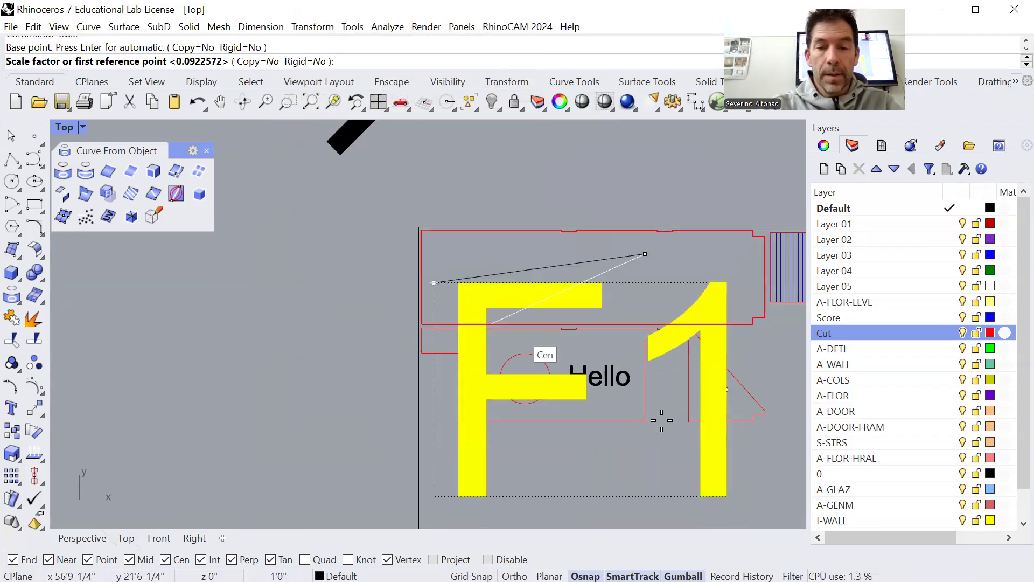
{"action": "left_click", "coordinate": [725, 496]}
{"action": "scroll", "coordinate": [430, 282], "scroll_direction": "up", "scroll_amount": 4}
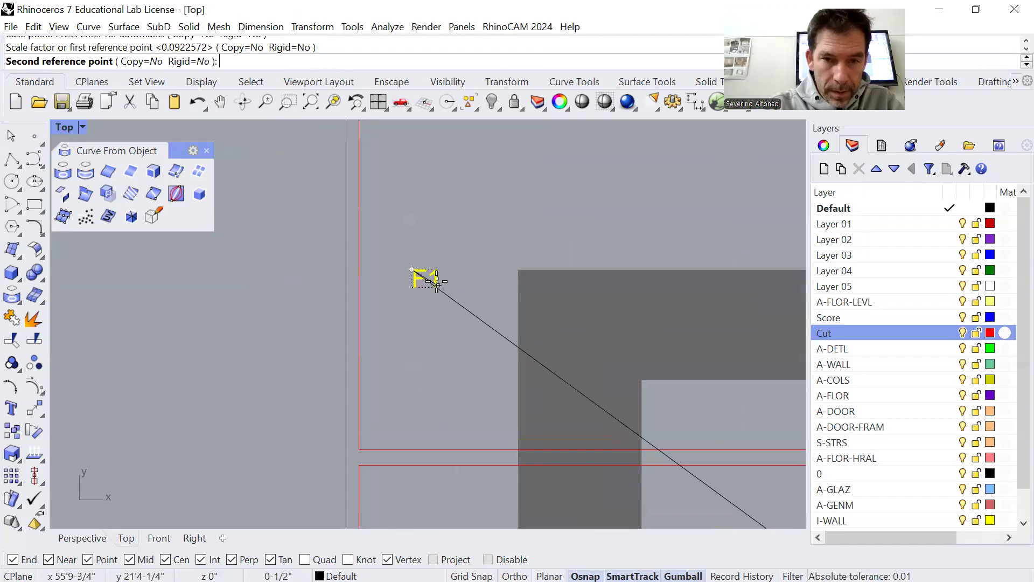
{"action": "left_click", "coordinate": [438, 282]}
{"action": "left_click_drag", "start_coordinate": [452, 254], "coordinate": [406, 417]}
Try exploding the "F1" label into curves, undo the explode and clear the selection.
{"action": "type", "text": "Explode"}
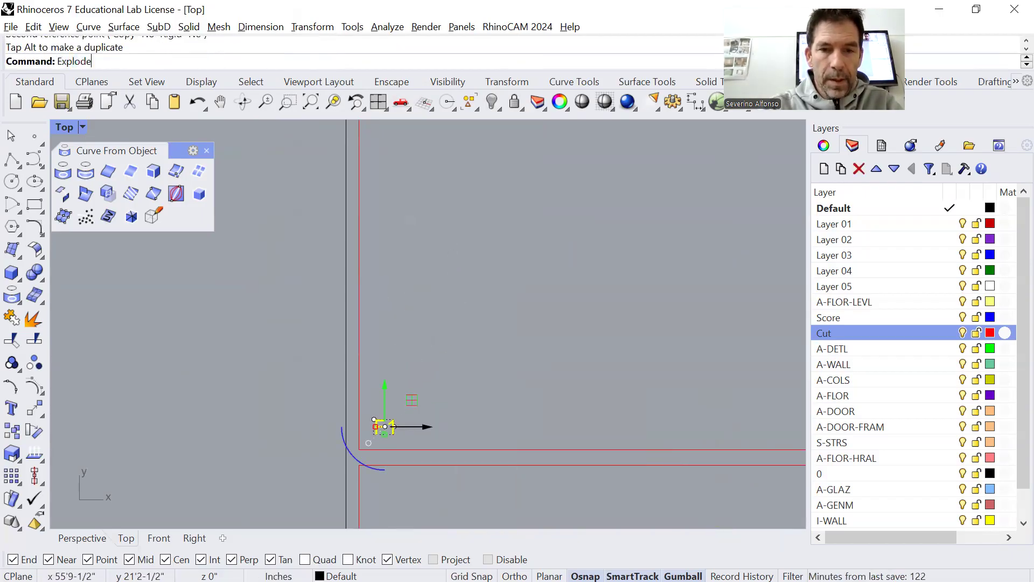
{"action": "key", "text": "Return"}
{"action": "scroll", "coordinate": [418, 422], "scroll_direction": "up", "scroll_amount": 4}
{"action": "key", "text": "ctrl+z"}
{"action": "key", "text": "Escape"}
Examine the labelled cutting sheet, the dimensions and note around it, and the floor plan drawing beside it.
{"action": "scroll", "coordinate": [449, 417], "scroll_direction": "down", "scroll_amount": 8}
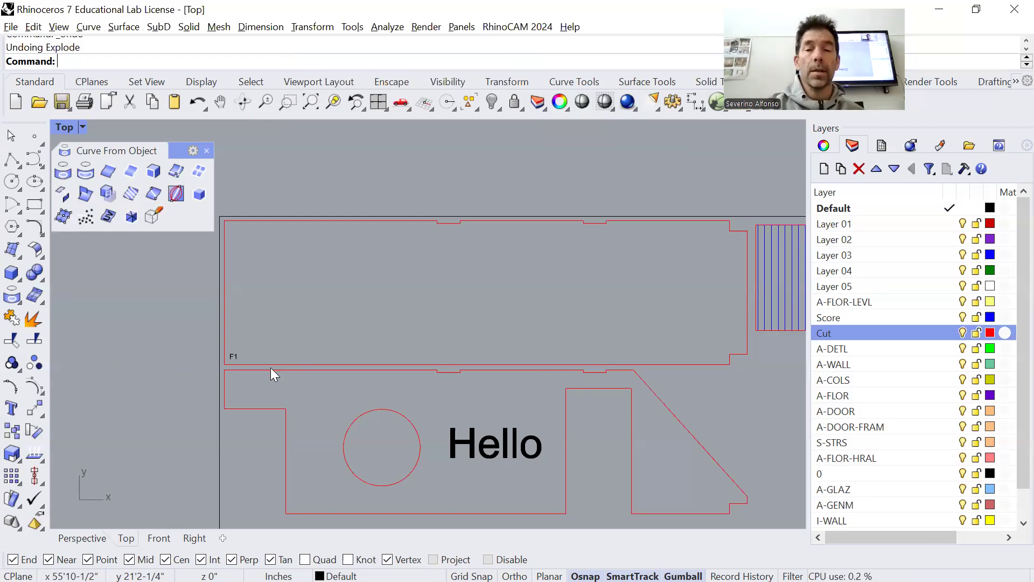
{"action": "scroll", "coordinate": [344, 399], "scroll_direction": "down", "scroll_amount": 5}
{"action": "scroll", "coordinate": [278, 369], "scroll_direction": "down", "scroll_amount": 5}
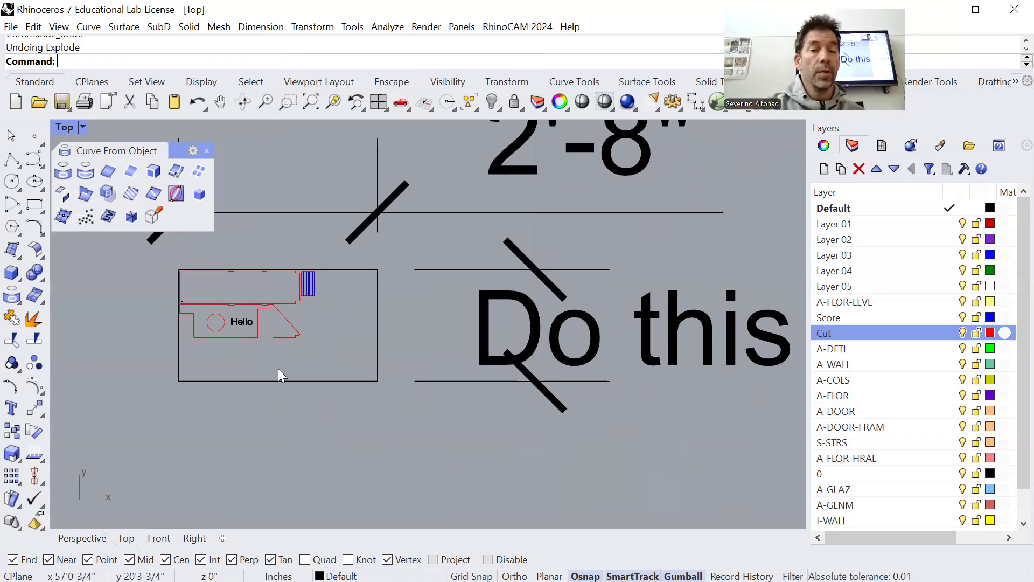
{"action": "scroll", "coordinate": [266, 372], "scroll_direction": "down", "scroll_amount": 6}
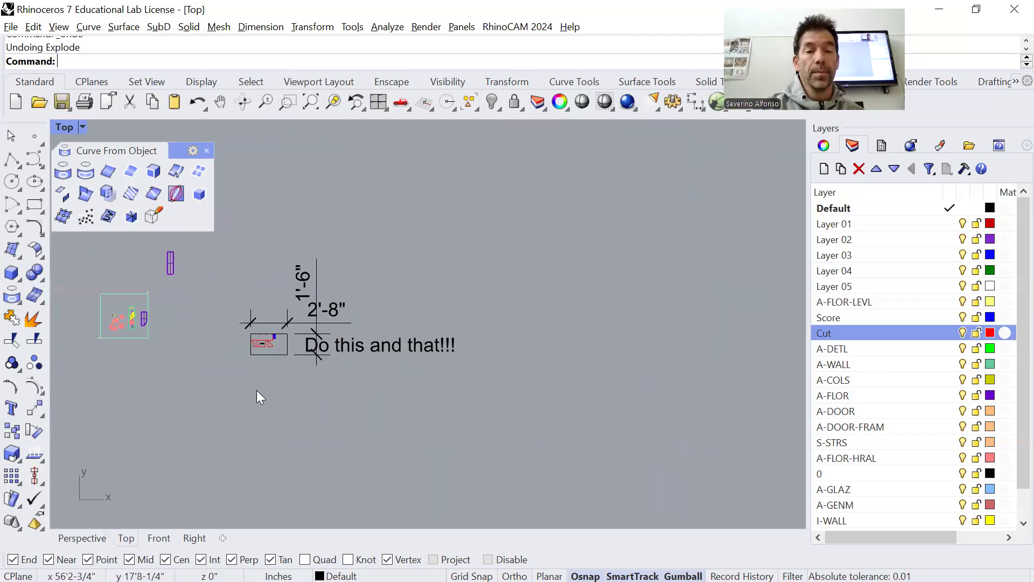
{"action": "scroll", "coordinate": [118, 323], "scroll_direction": "up", "scroll_amount": 10}
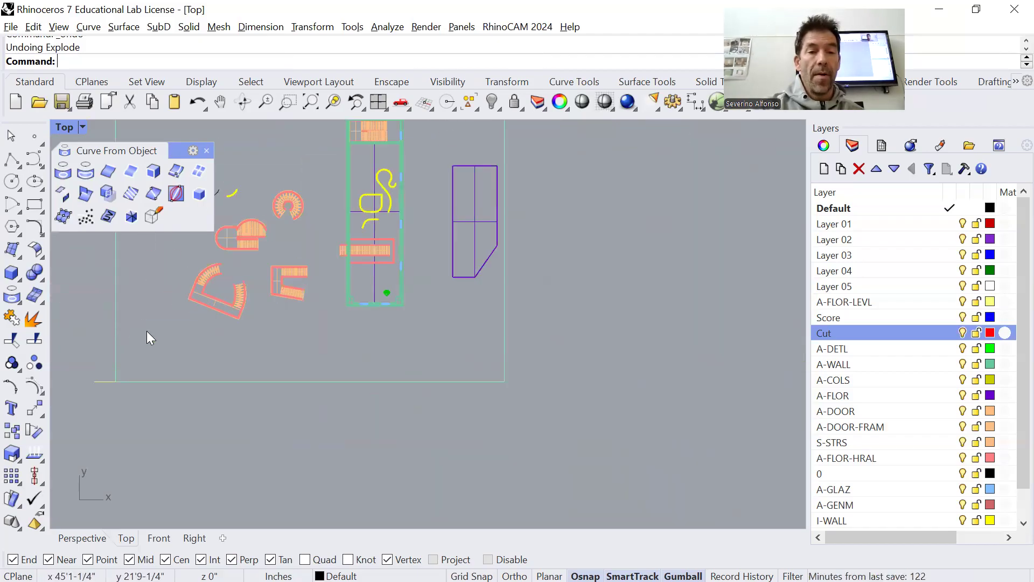
{"action": "scroll", "coordinate": [146, 331], "scroll_direction": "down", "scroll_amount": 2}
{"action": "scroll", "coordinate": [414, 399], "scroll_direction": "down", "scroll_amount": 4}
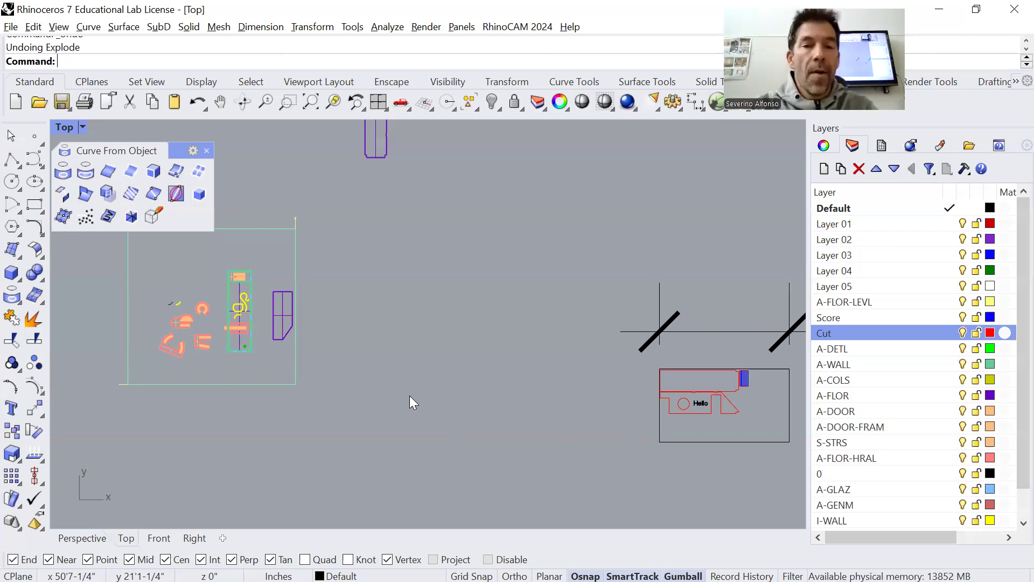
Switch to AutoCAD Architecture and open Layout1 of the food pantry project floor plan.
{"action": "key", "text": "alt+Tab"}
{"action": "key", "text": "alt+Tab"}
{"action": "key", "text": "alt+Tab"}
{"action": "key", "text": "alt+Tab"}
{"action": "key", "text": "alt+Tab"}
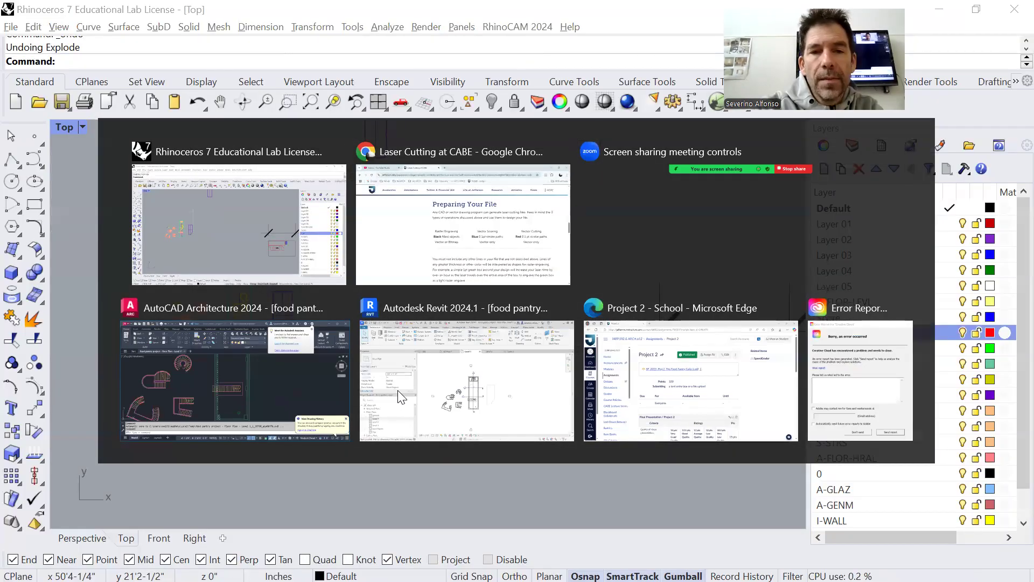
{"action": "key", "text": "alt+Tab"}
{"action": "scroll", "coordinate": [425, 310], "scroll_direction": "down", "scroll_amount": 10}
{"action": "scroll", "coordinate": [421, 324], "scroll_direction": "up", "scroll_amount": 5}
{"action": "middle_click_drag", "start_coordinate": [521, 231], "coordinate": [484, 266]}
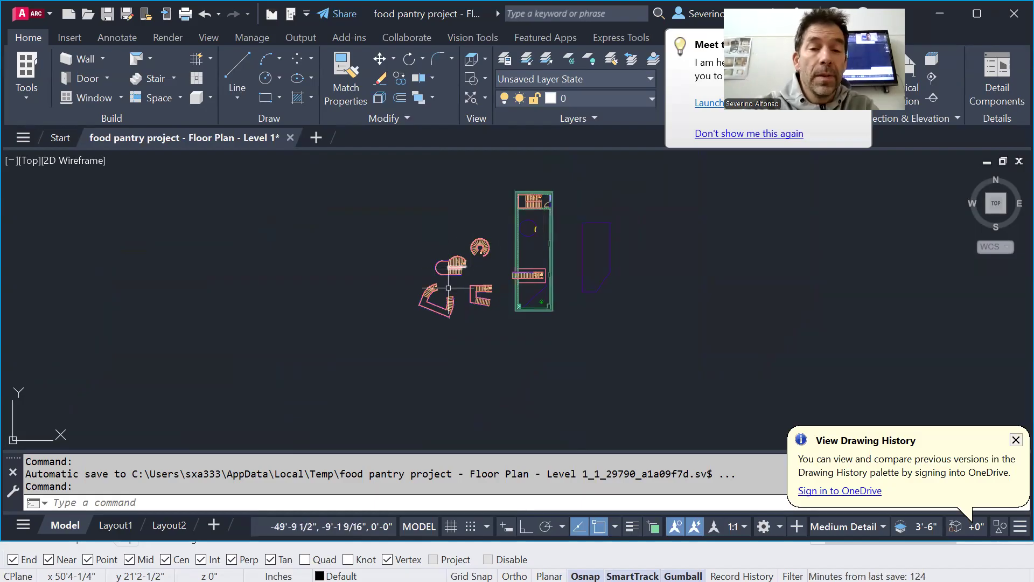
{"action": "scroll", "coordinate": [469, 252], "scroll_direction": "up", "scroll_amount": 2}
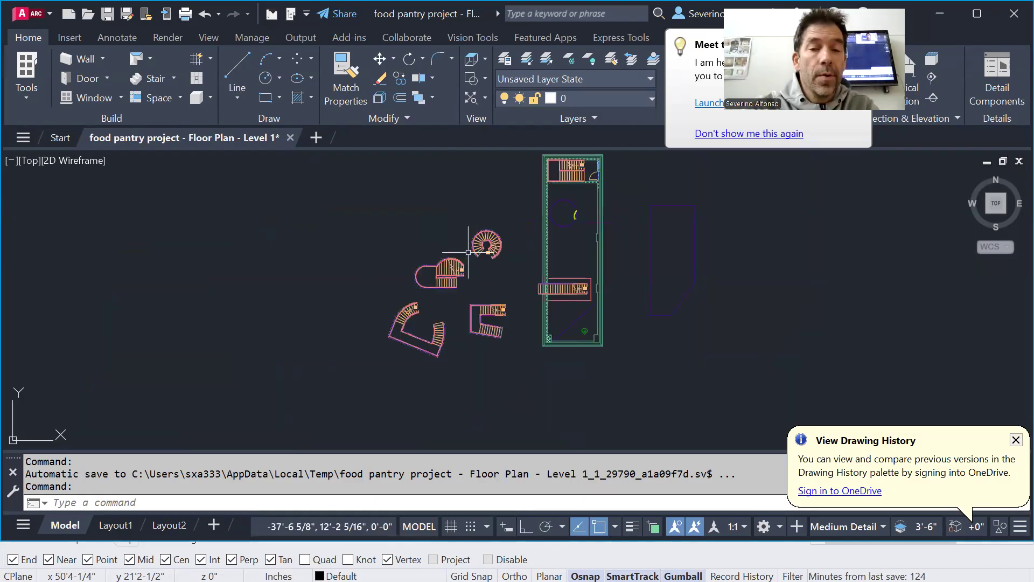
{"action": "scroll", "coordinate": [468, 253], "scroll_direction": "up", "scroll_amount": 2}
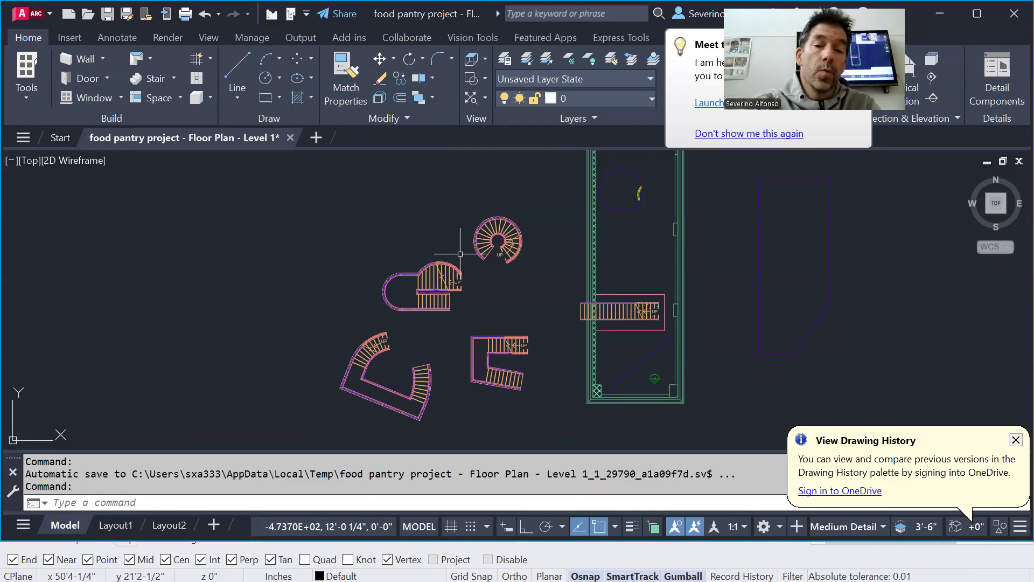
{"action": "left_click", "coordinate": [110, 526]}
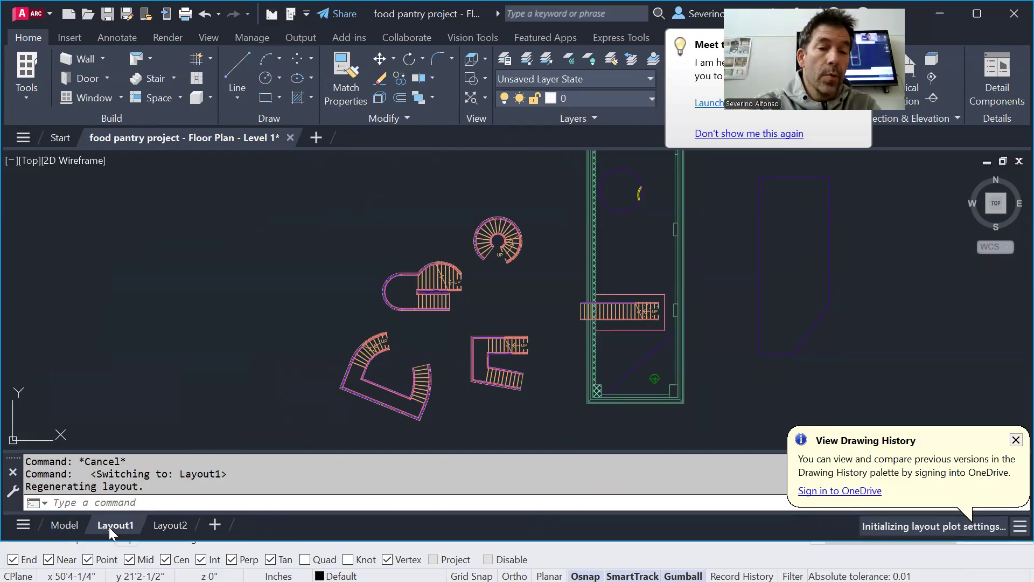